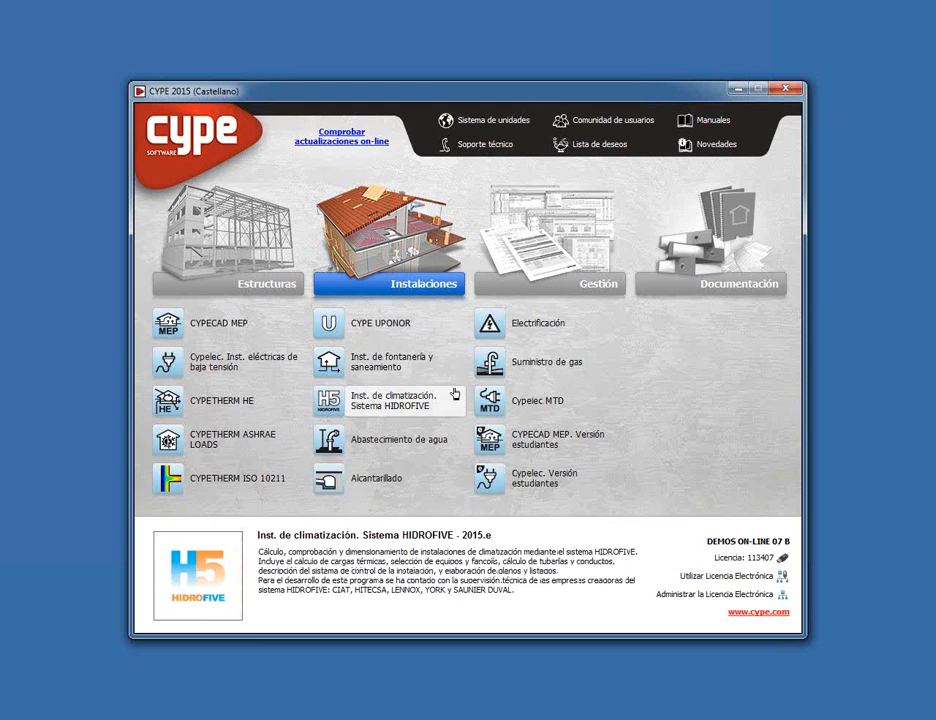
- Open the plumbing and drainage installations program and create a new job with the file name "Seminario 18 de noviembre"
{"action": "left_click", "coordinate": [411, 366]}
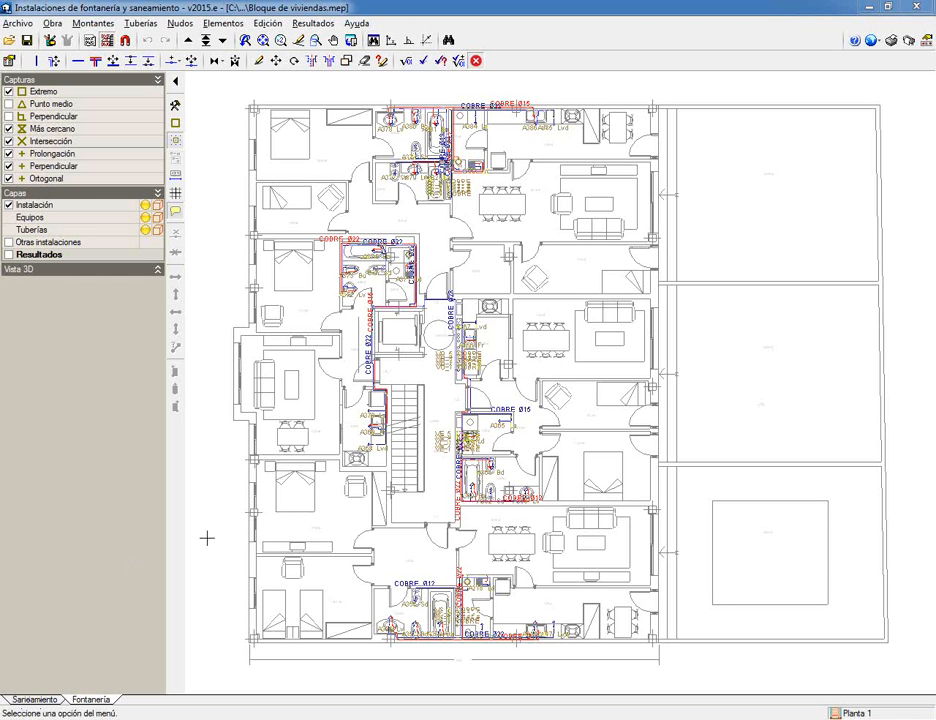
{"action": "left_click", "coordinate": [16, 23]}
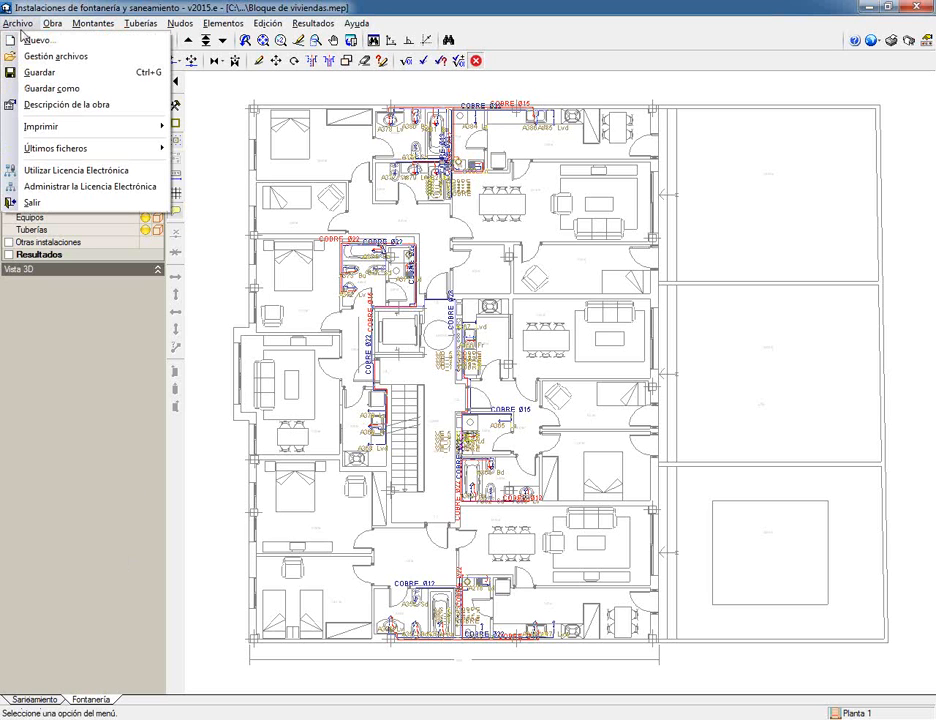
{"action": "left_click", "coordinate": [40, 40]}
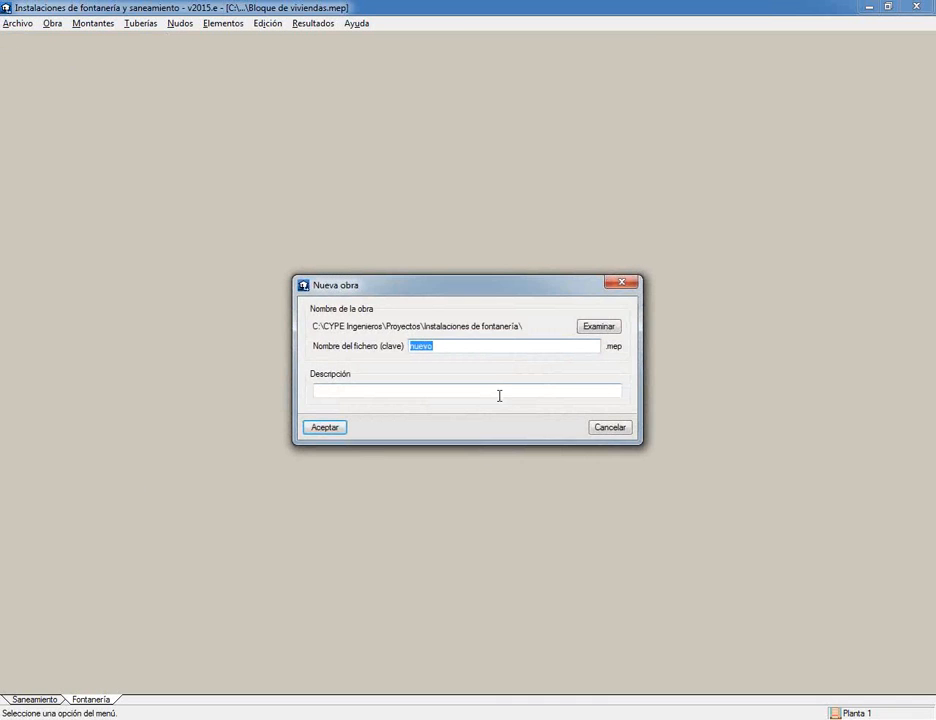
{"action": "type", "text": "Seminario 18 de no"}
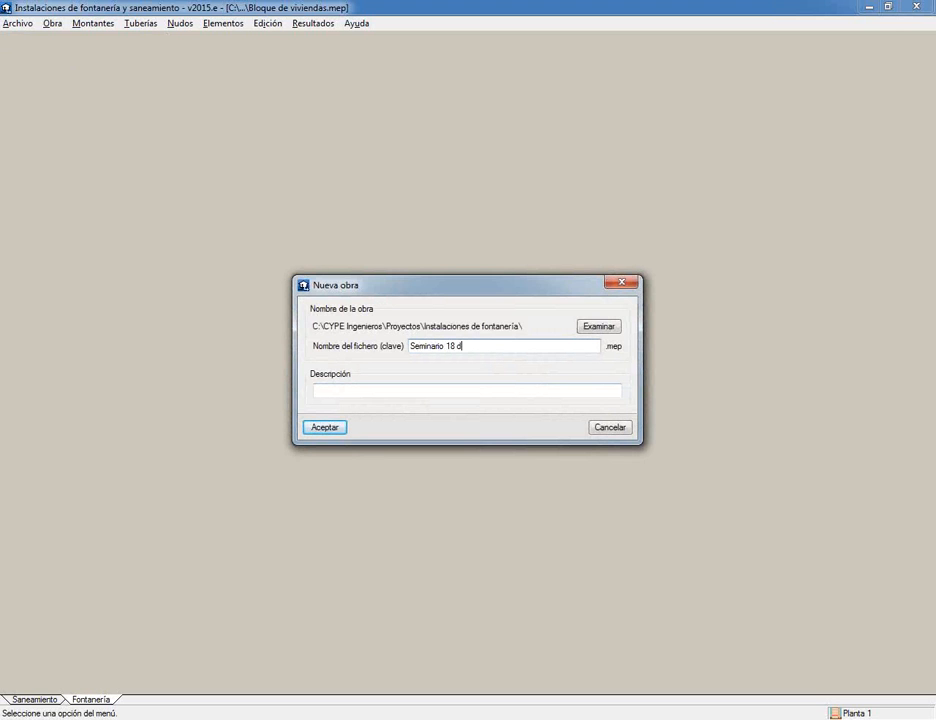
{"action": "type", "text": "viembre"}
{"action": "left_click", "coordinate": [324, 427]}
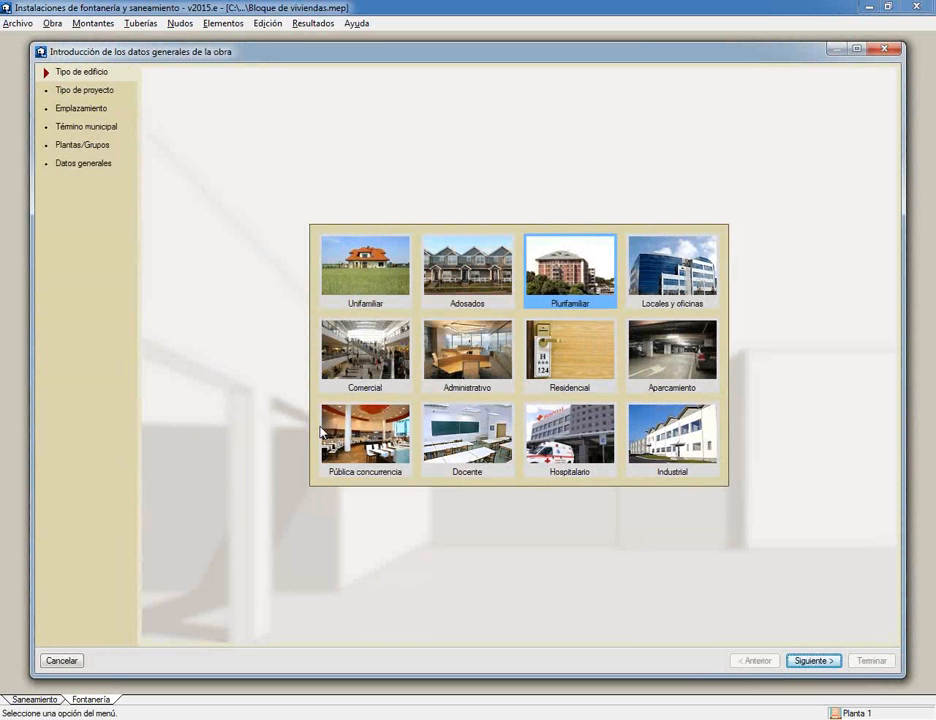
- Set the building type to Unifamiliar and the project type to Fontanería for the new job
{"action": "left_click", "coordinate": [343, 292]}
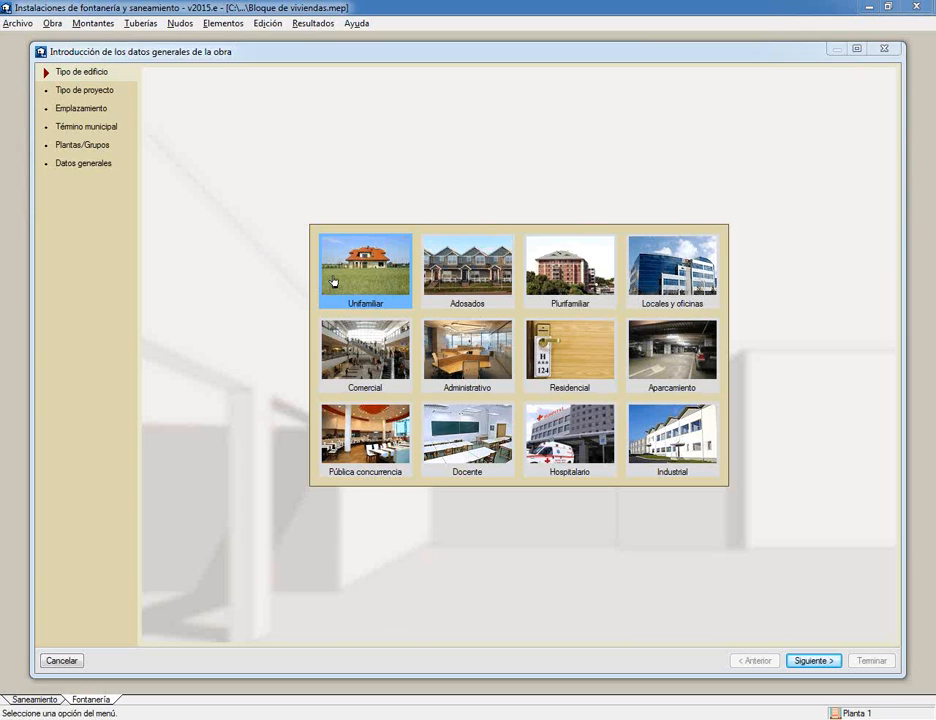
{"action": "left_click", "coordinate": [812, 663]}
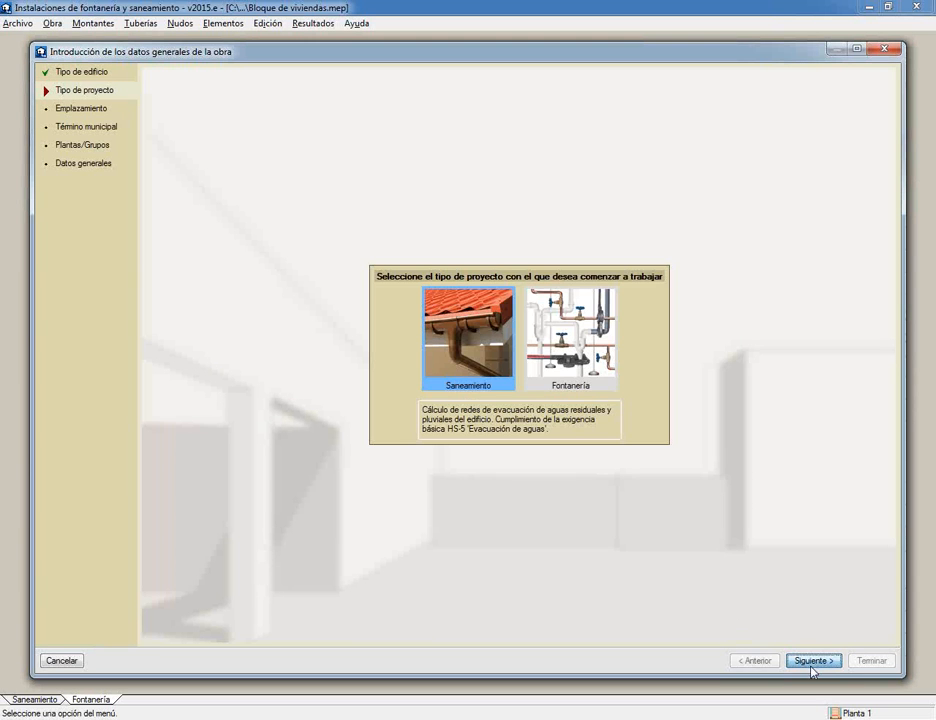
{"action": "left_click", "coordinate": [553, 350]}
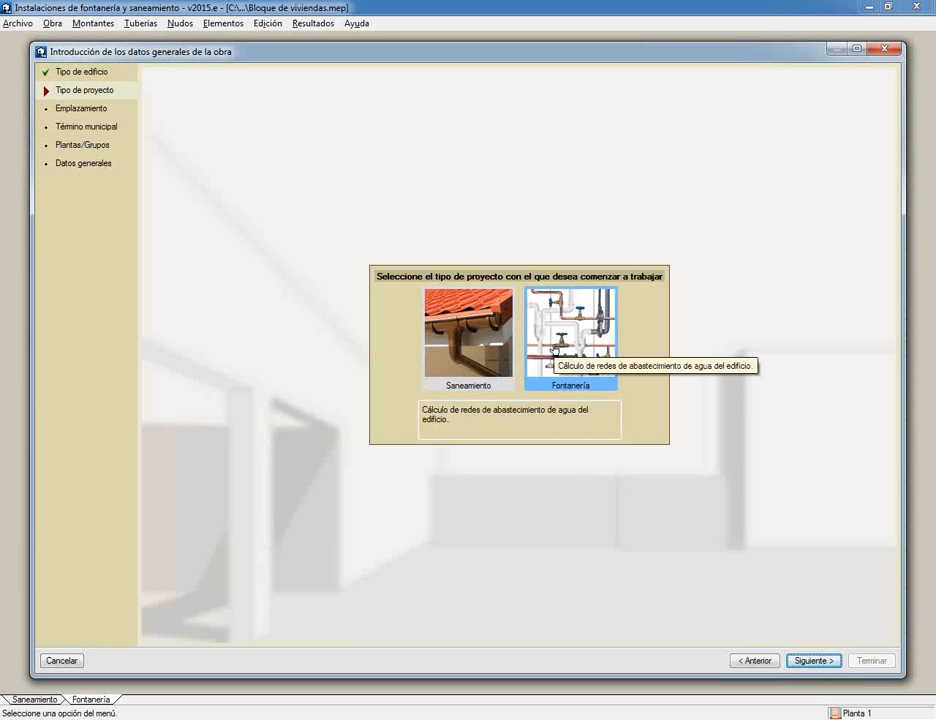
{"action": "left_click", "coordinate": [811, 662]}
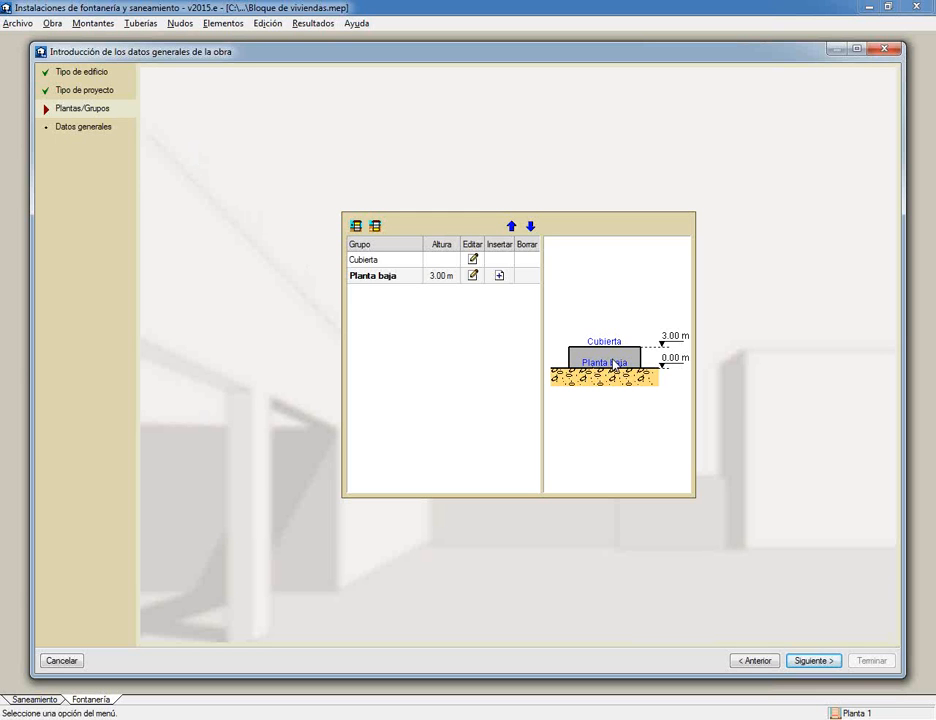
- Add an above-grade floor group, Planta 1, with 1 floor and a height of 3.00 m
{"action": "left_click", "coordinate": [354, 227]}
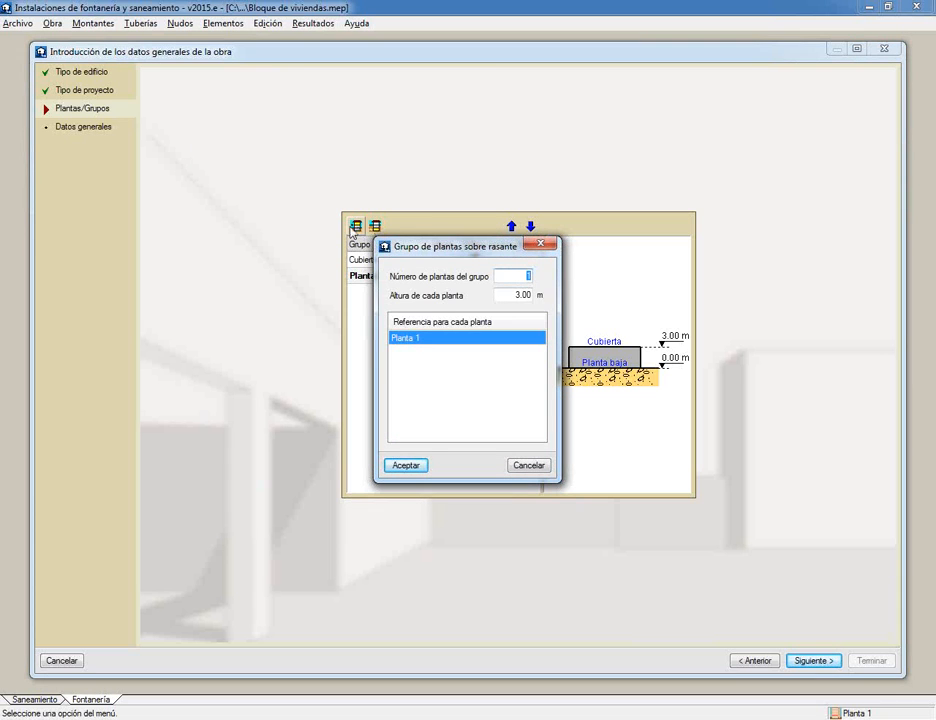
{"action": "left_click_drag", "start_coordinate": [511, 276], "coordinate": [537, 296]}
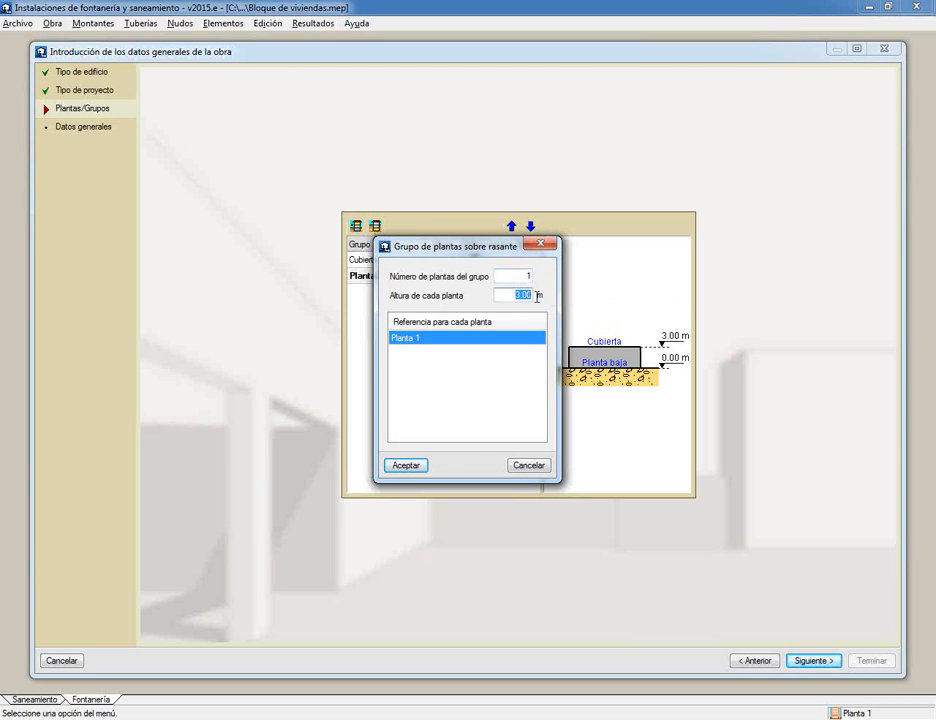
{"action": "left_click", "coordinate": [407, 466]}
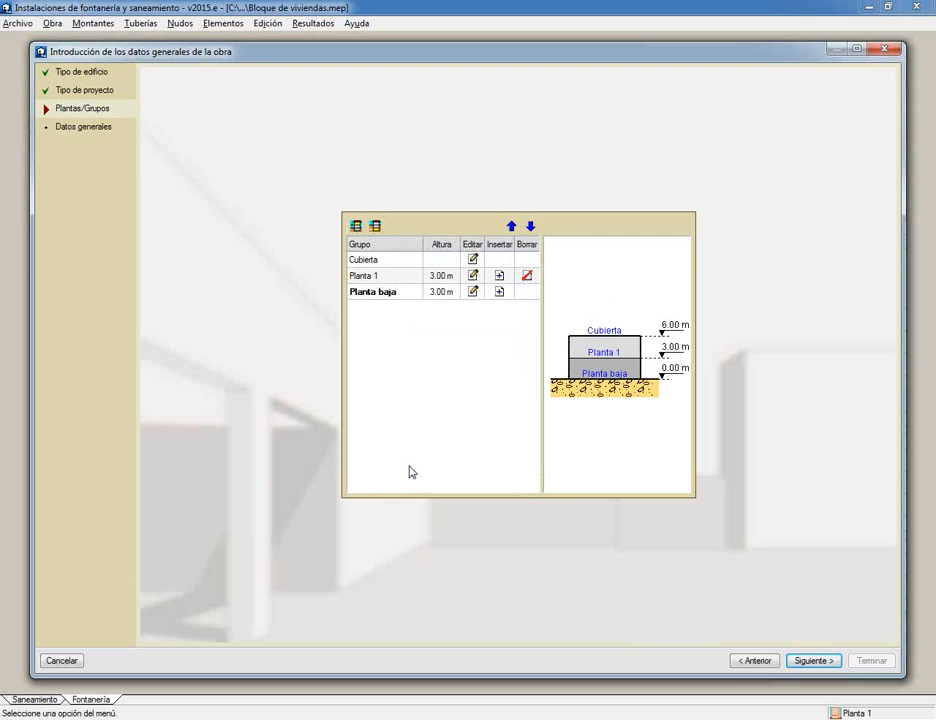
- Continue to the general data and set the flow calculation to Acumulado con simultaneidad
{"action": "left_click", "coordinate": [816, 662]}
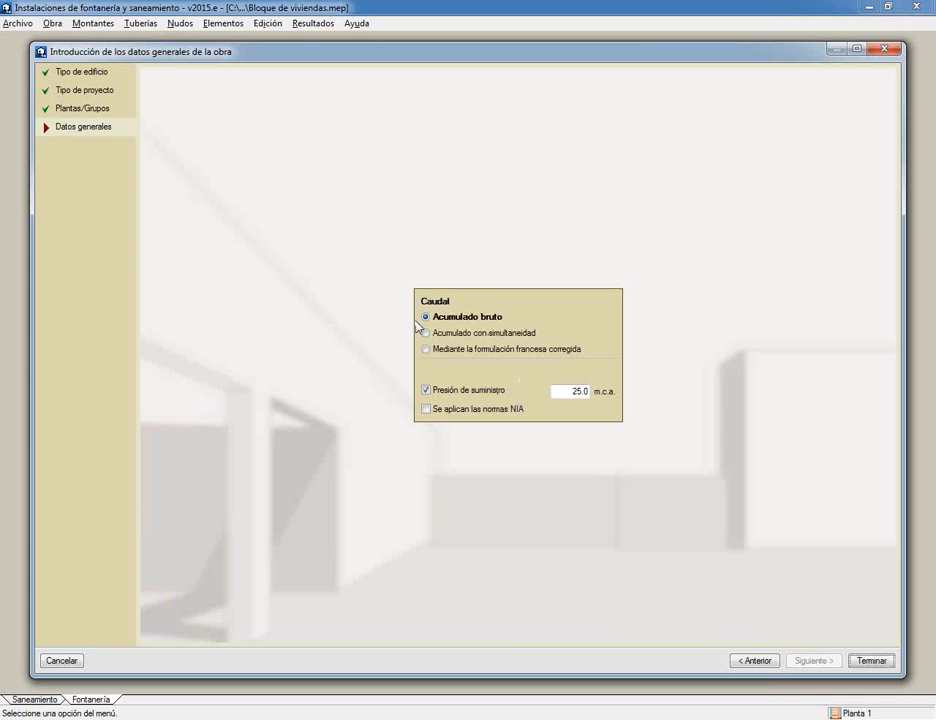
{"action": "left_click", "coordinate": [478, 332]}
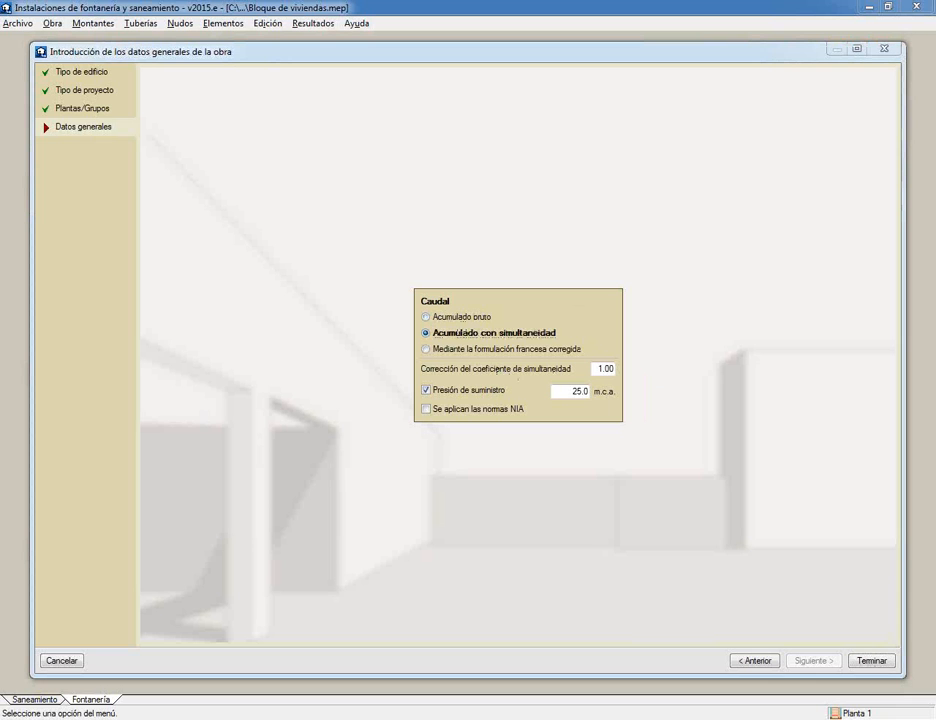
{"action": "mouse_move", "coordinate": [569, 329]}
{"action": "left_mouse_down"}
{"action": "mouse_move", "coordinate": [666, 286]}
{"action": "mouse_move", "coordinate": [695, 289]}
{"action": "mouse_move", "coordinate": [756, 218]}
{"action": "mouse_move", "coordinate": [730, 230]}
{"action": "mouse_move", "coordinate": [738, 246]}
{"action": "mouse_move", "coordinate": [800, 262]}
{"action": "left_mouse_up"}
{"action": "mouse_move", "coordinate": [730, 278]}
{"action": "left_mouse_down"}
{"action": "mouse_move", "coordinate": [733, 290]}
{"action": "mouse_move", "coordinate": [748, 280]}
{"action": "mouse_move", "coordinate": [767, 291]}
{"action": "left_mouse_up"}
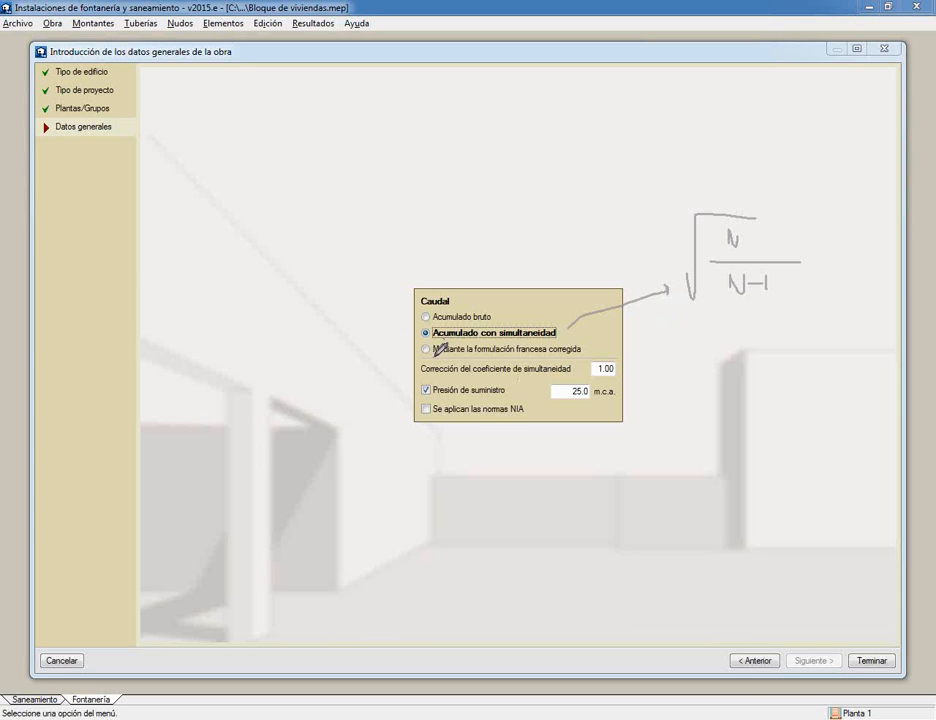
{"action": "left_click_drag", "start_coordinate": [434, 354], "coordinate": [590, 355]}
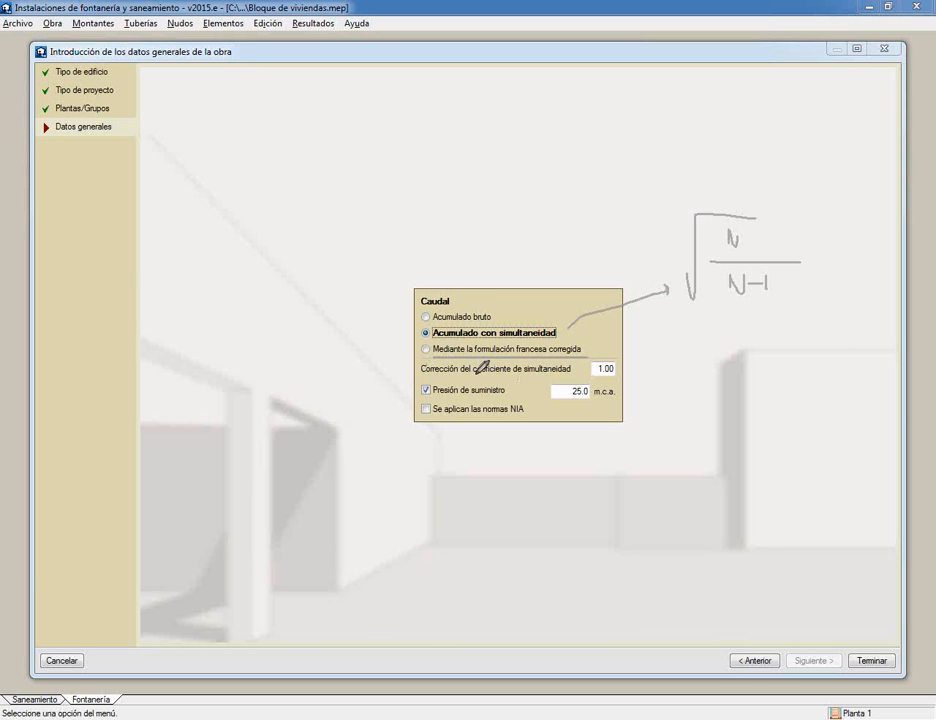
{"action": "mouse_move", "coordinate": [611, 371]}
{"action": "left_mouse_down"}
{"action": "mouse_move", "coordinate": [606, 361]}
{"action": "mouse_move", "coordinate": [614, 368]}
{"action": "left_mouse_up"}
{"action": "left_click_drag", "start_coordinate": [679, 271], "coordinate": [677, 285]}
{"action": "left_click_drag", "start_coordinate": [618, 361], "coordinate": [671, 311]}
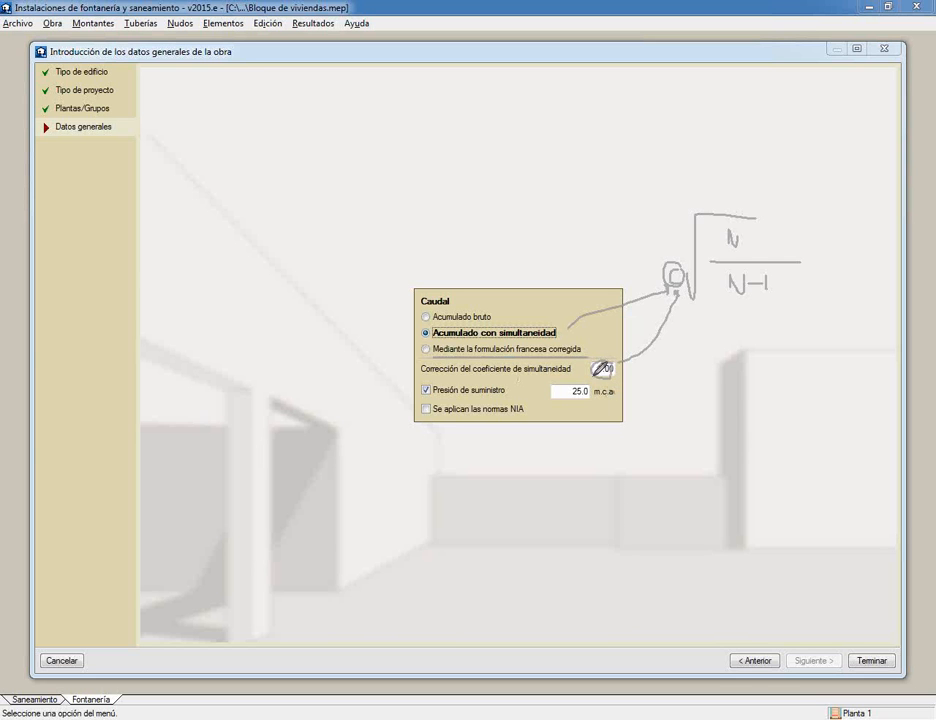
{"action": "left_click_drag", "start_coordinate": [422, 397], "coordinate": [500, 396]}
{"action": "mouse_move", "coordinate": [418, 378]}
{"action": "left_mouse_down"}
{"action": "mouse_move", "coordinate": [520, 378]}
{"action": "mouse_move", "coordinate": [516, 395]}
{"action": "left_mouse_up"}
{"action": "mouse_move", "coordinate": [589, 386]}
{"action": "left_mouse_down"}
{"action": "mouse_move", "coordinate": [572, 384]}
{"action": "mouse_move", "coordinate": [590, 399]}
{"action": "mouse_move", "coordinate": [589, 385]}
{"action": "left_mouse_up"}
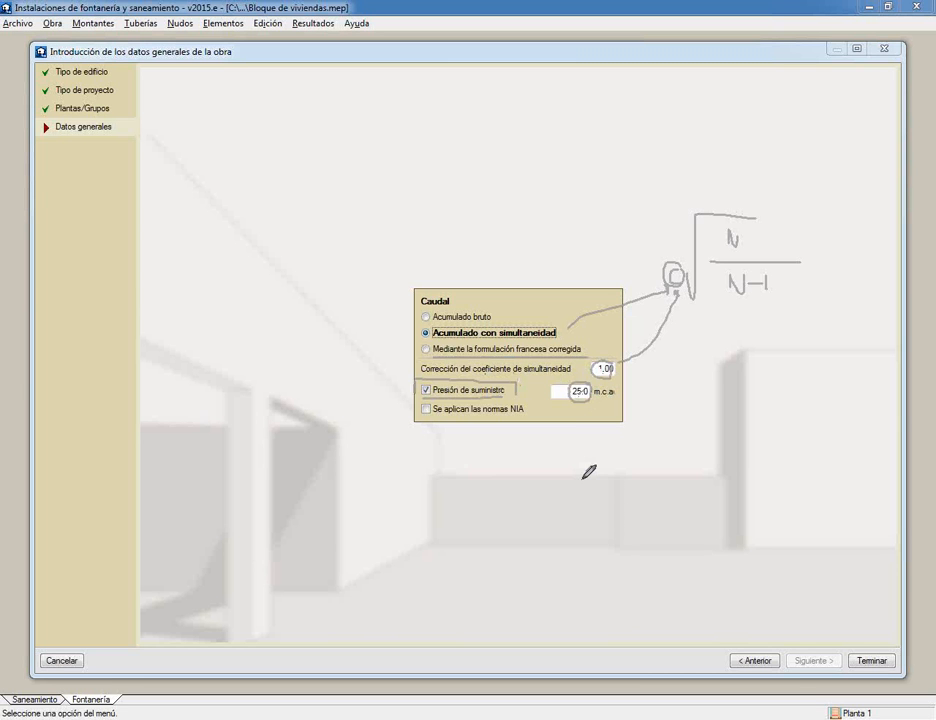
{"action": "mouse_move", "coordinate": [433, 383]}
{"action": "left_mouse_down"}
{"action": "mouse_move", "coordinate": [416, 395]}
{"action": "mouse_move", "coordinate": [431, 395]}
{"action": "left_mouse_up"}
{"action": "key", "text": "Escape"}
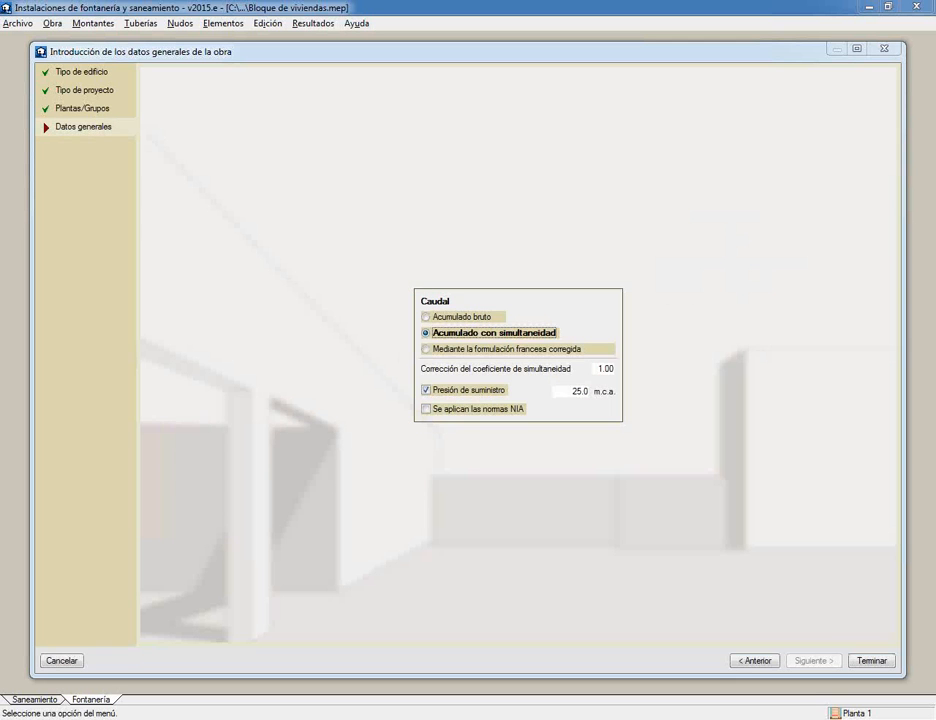
- Disable the supply pressure option (Presión de suministro) and finish the job's general data setup
{"action": "left_click", "coordinate": [426, 390]}
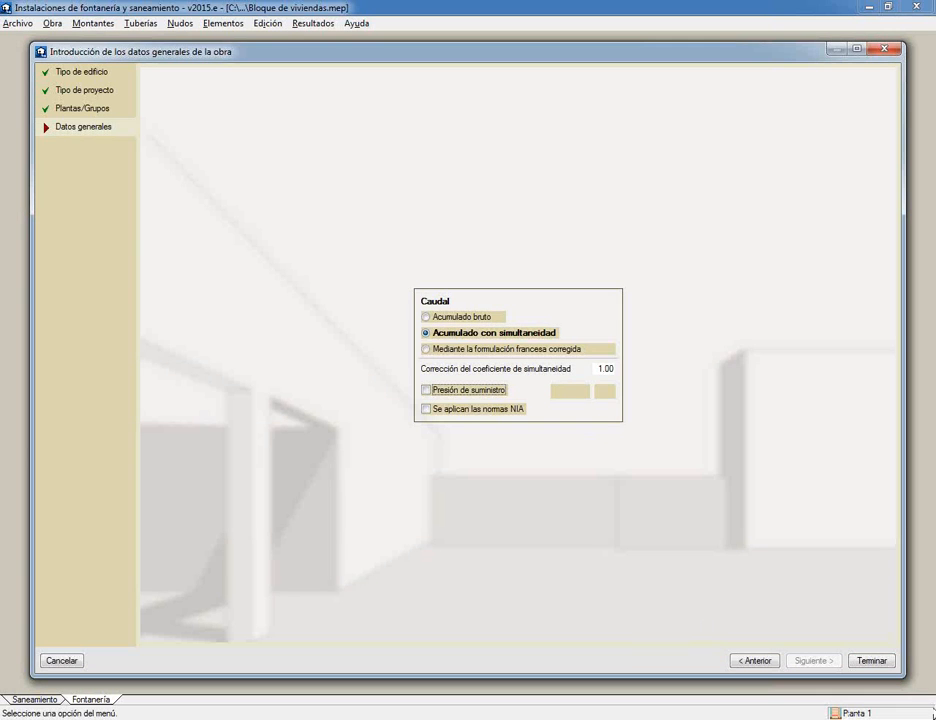
{"action": "left_click", "coordinate": [872, 661]}
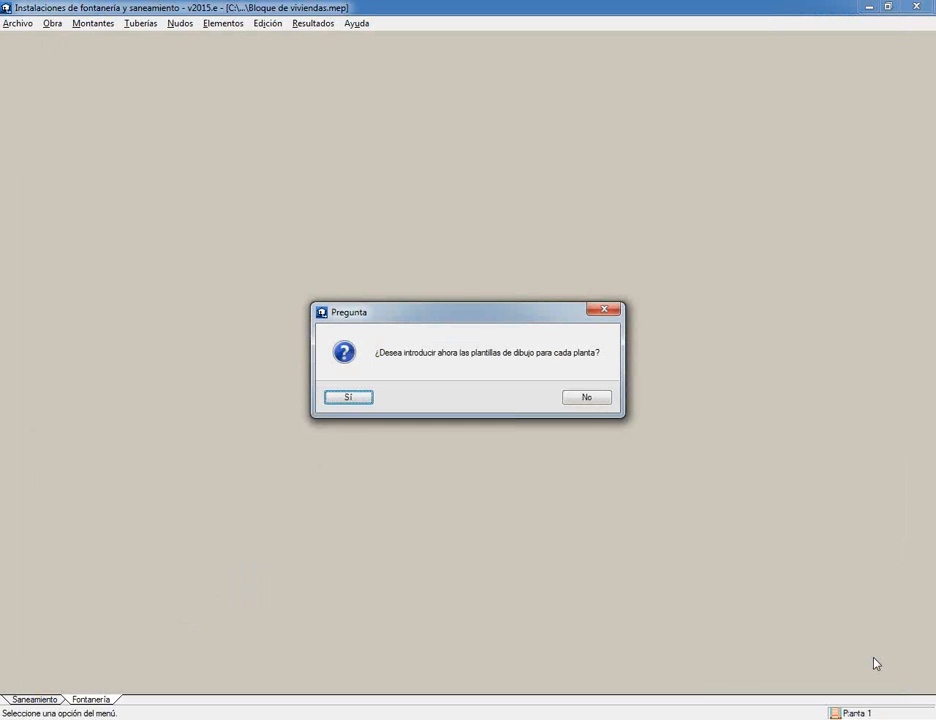
- Agree to add drawing templates and import planta baja.dwg and planta primera.dwg from the desktop's Vivienda unifamiliar folder
{"action": "left_click", "coordinate": [334, 400]}
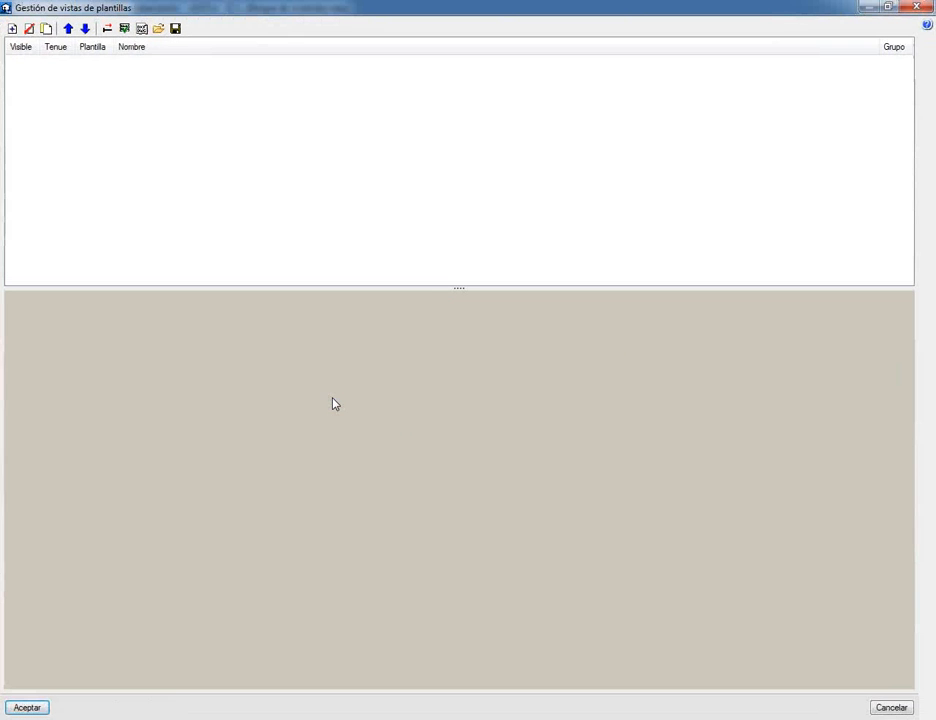
{"action": "left_click", "coordinate": [13, 30]}
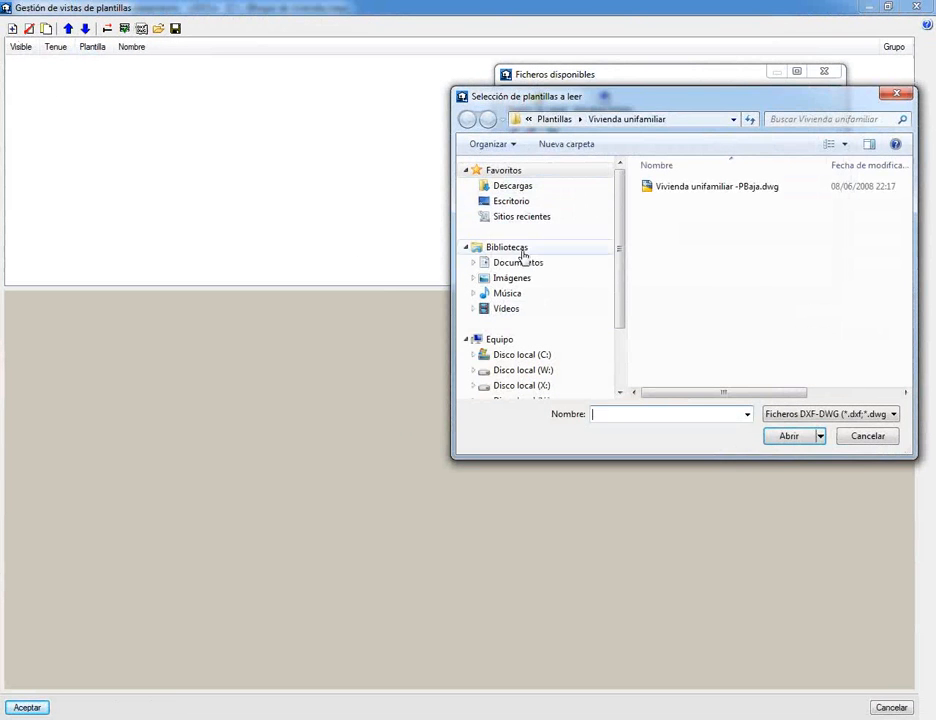
{"action": "left_click", "coordinate": [515, 201]}
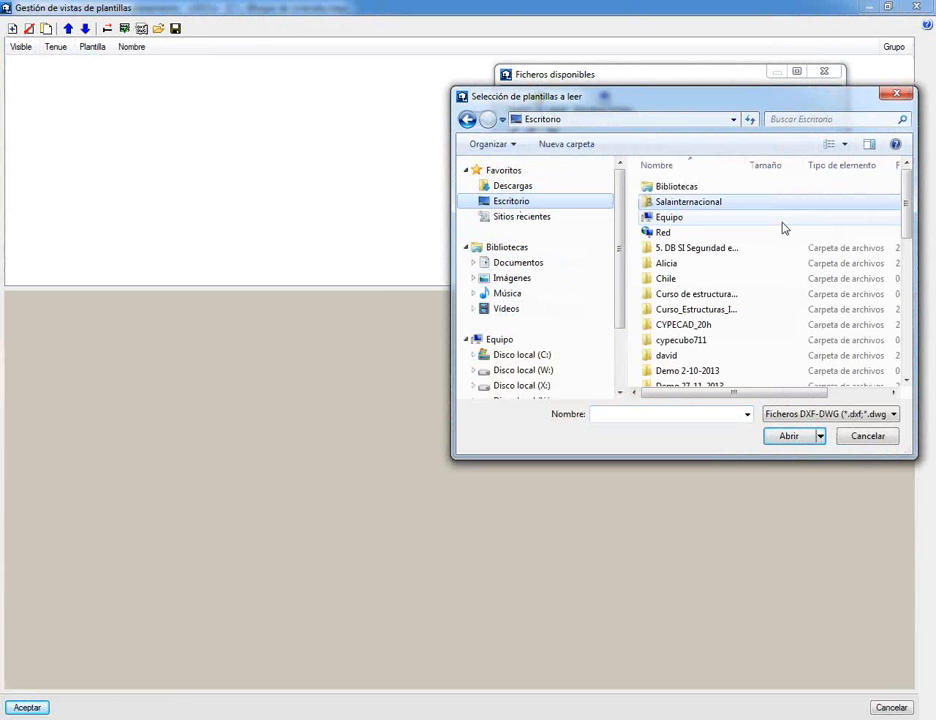
{"action": "scroll", "coordinate": [716, 320], "scroll_direction": "down", "scroll_amount": 6}
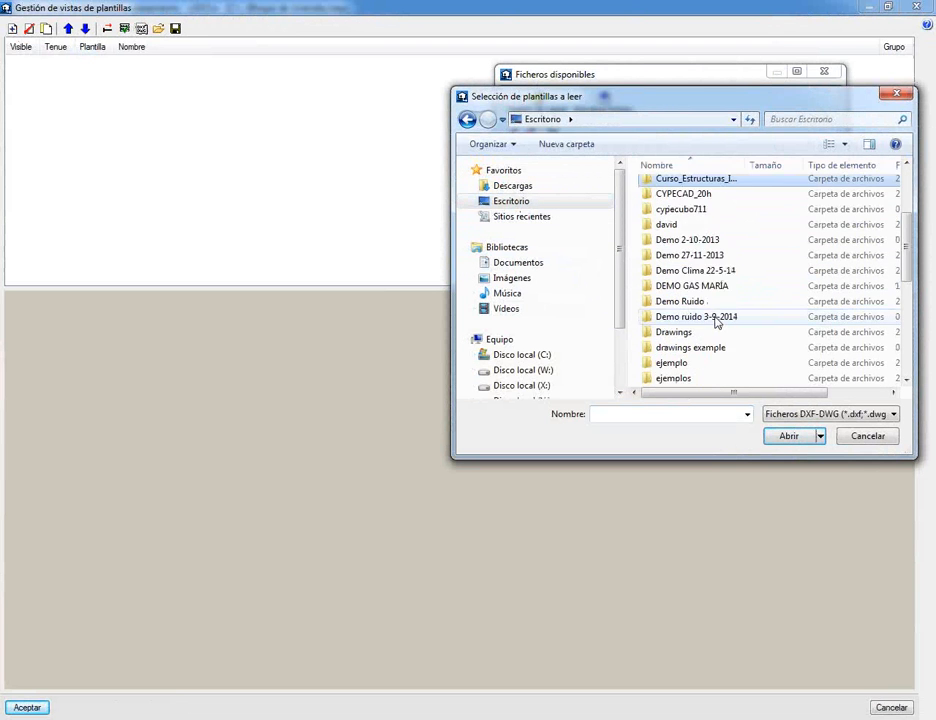
{"action": "scroll", "coordinate": [716, 322], "scroll_direction": "down", "scroll_amount": 3}
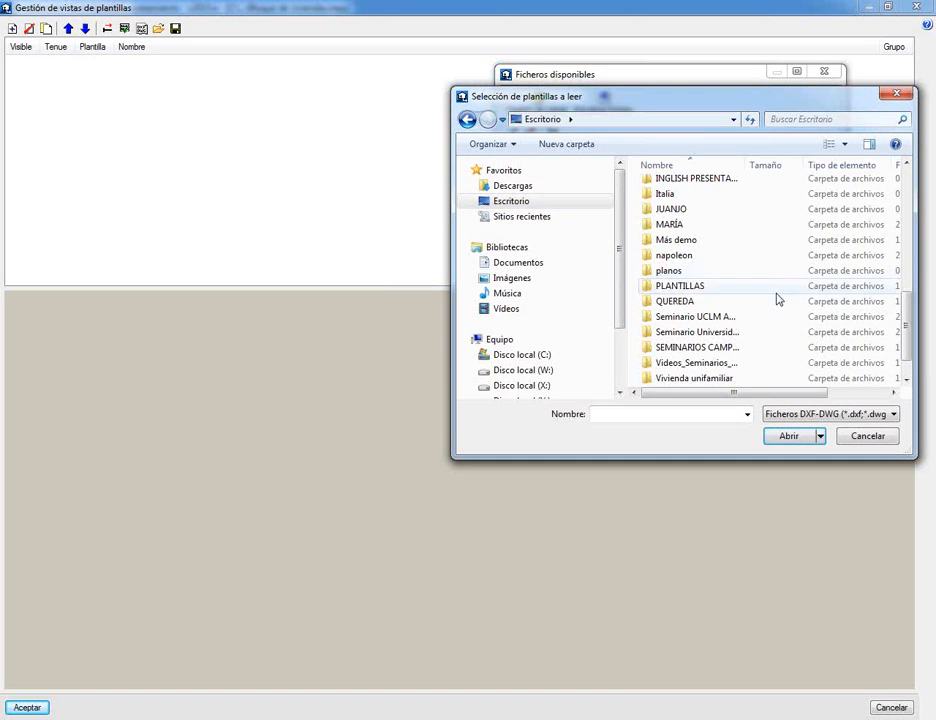
{"action": "double_click", "coordinate": [654, 347]}
{"action": "left_click", "coordinate": [670, 187]}
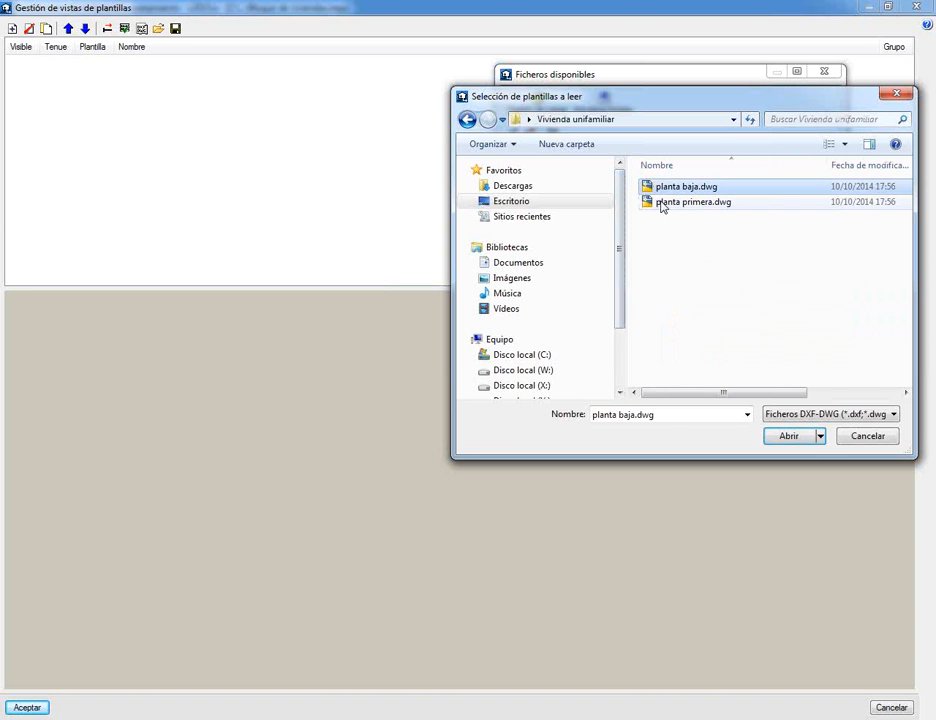
{"action": "left_click", "coordinate": [660, 203], "text": "ctrl"}
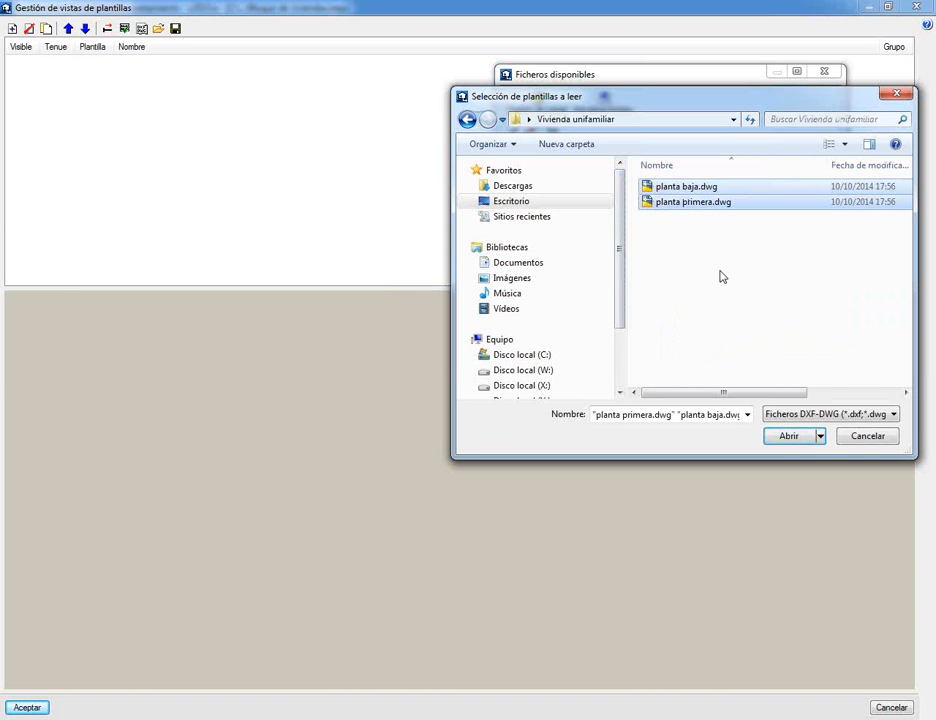
{"action": "left_click", "coordinate": [789, 436]}
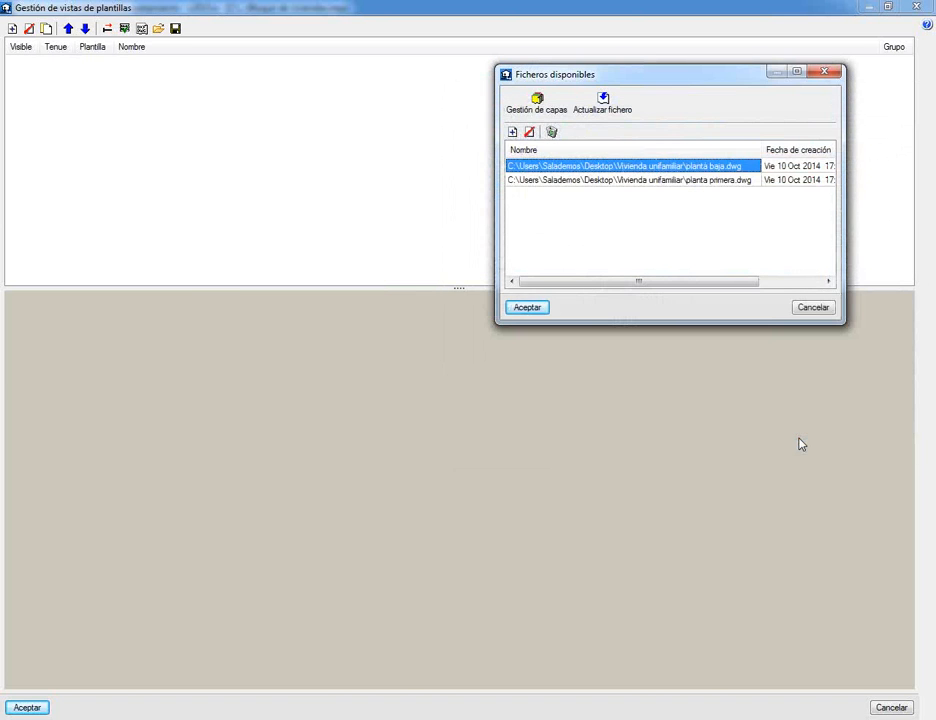
{"action": "left_click", "coordinate": [527, 307]}
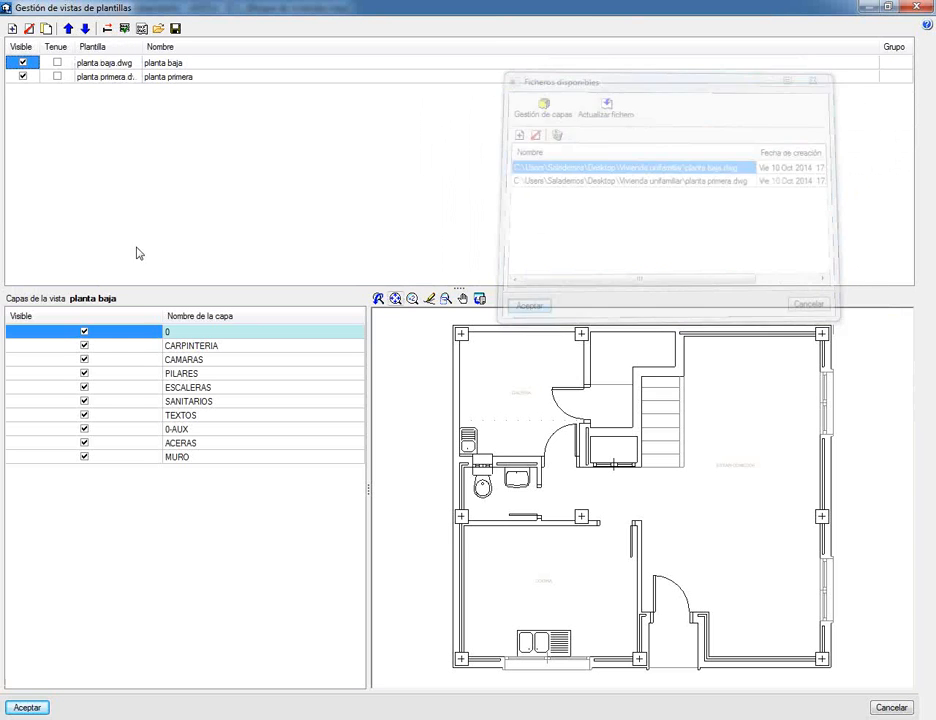
- Check both imported floor plans and assign the planta primera view to the Planta 1 group
{"action": "left_click", "coordinate": [104, 77]}
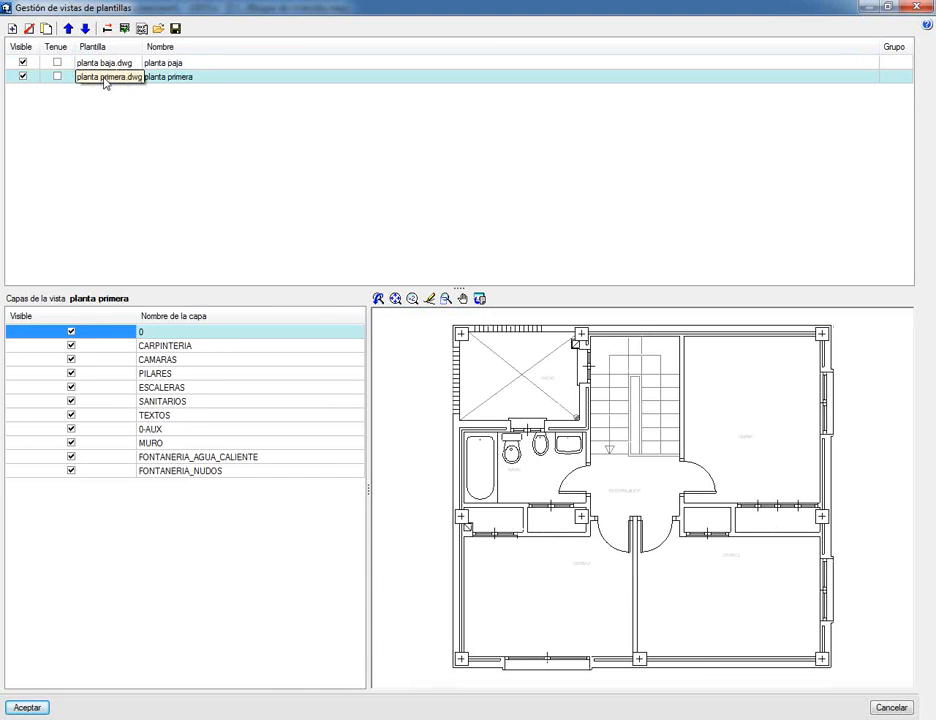
{"action": "left_click", "coordinate": [106, 63]}
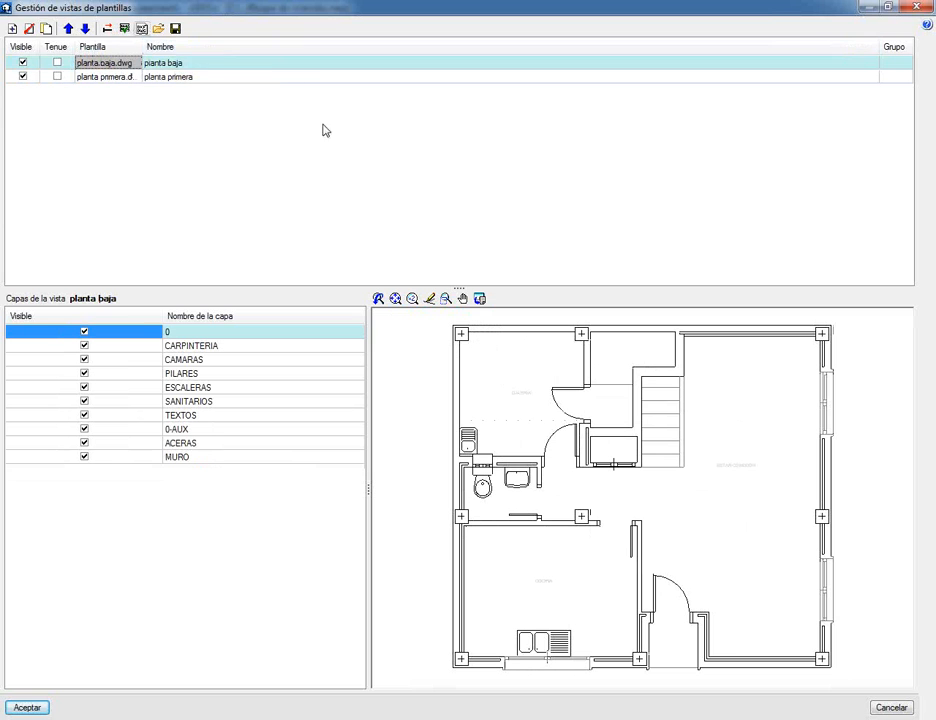
{"action": "left_click", "coordinate": [148, 63]}
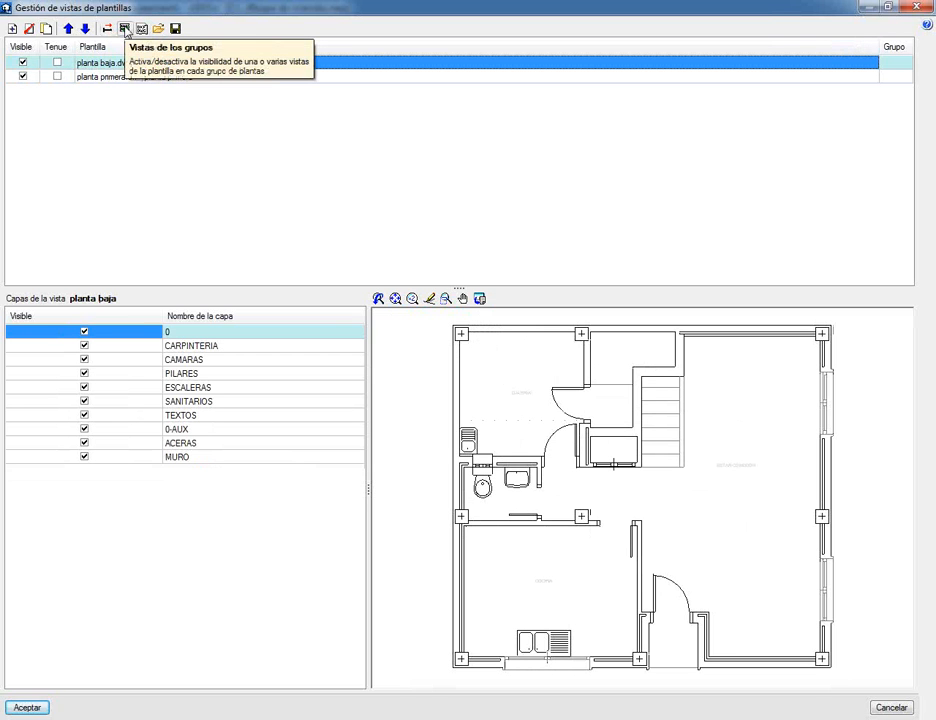
{"action": "left_click", "coordinate": [125, 31]}
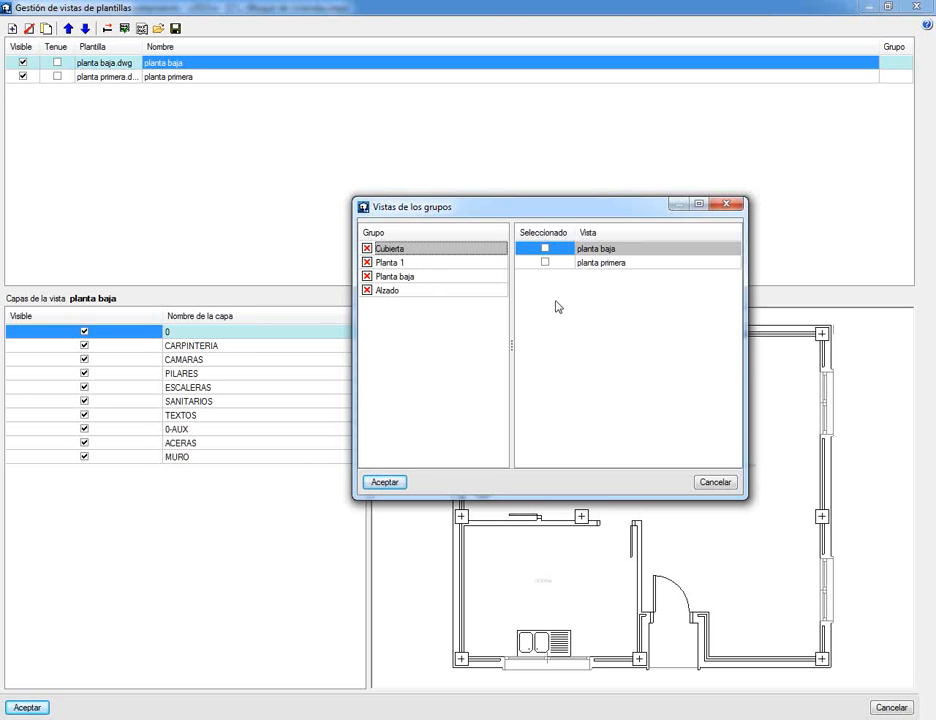
{"action": "left_click", "coordinate": [393, 263]}
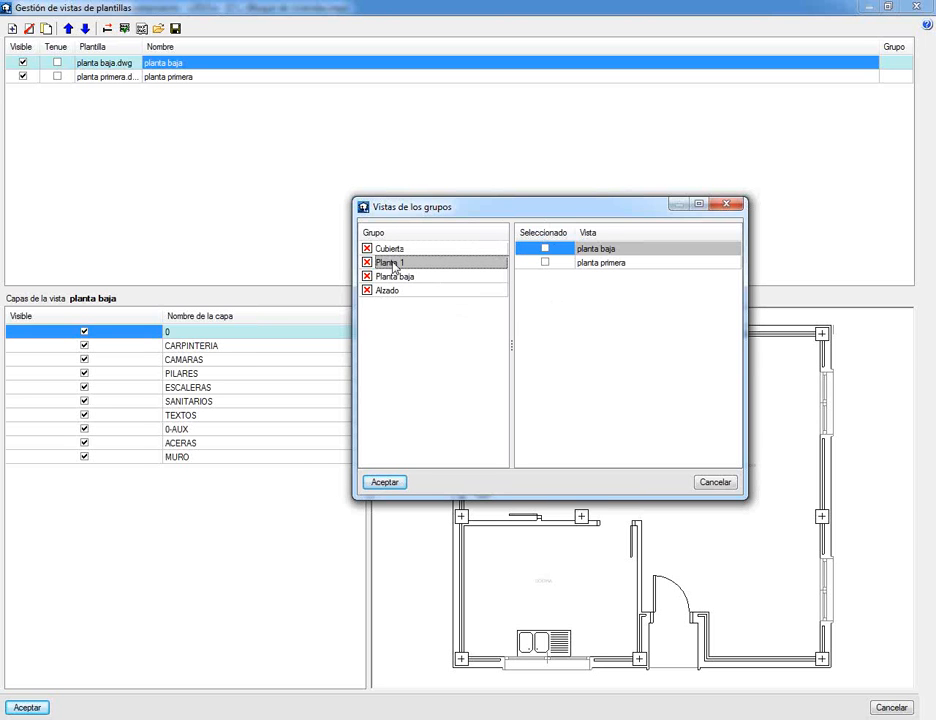
{"action": "left_click", "coordinate": [545, 262]}
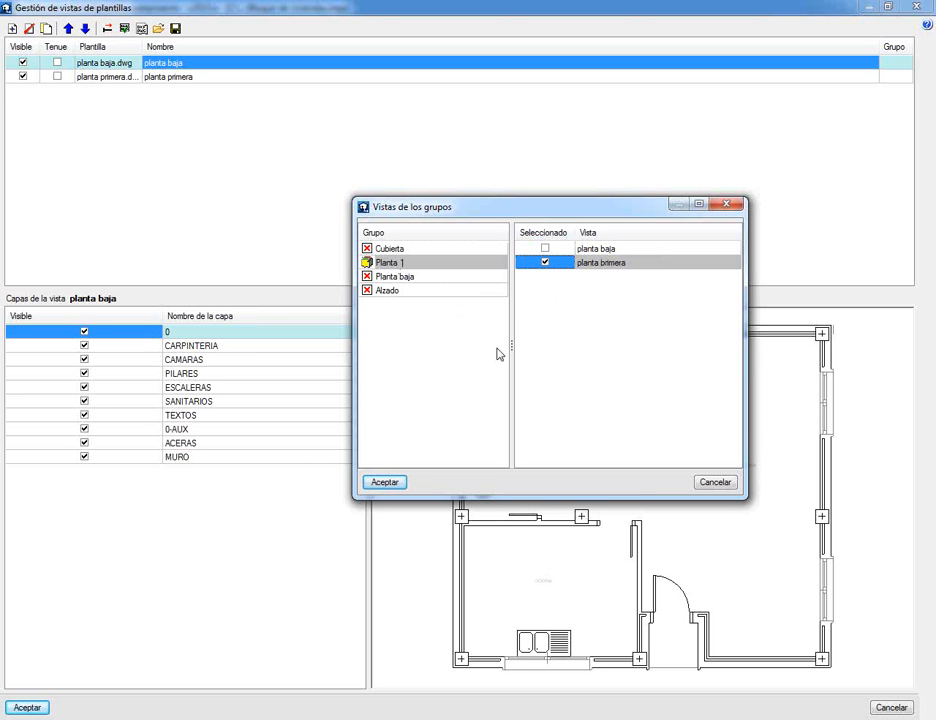
- Assign the planta baja view to the Planta baja group and accept the template view setup
{"action": "left_click", "coordinate": [424, 277]}
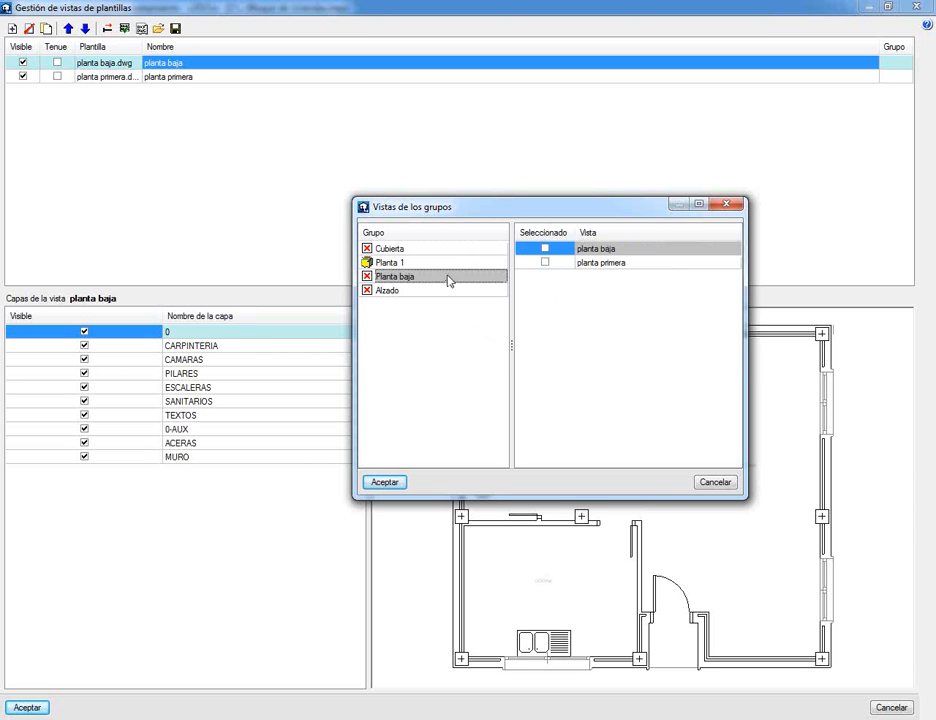
{"action": "left_click", "coordinate": [545, 249]}
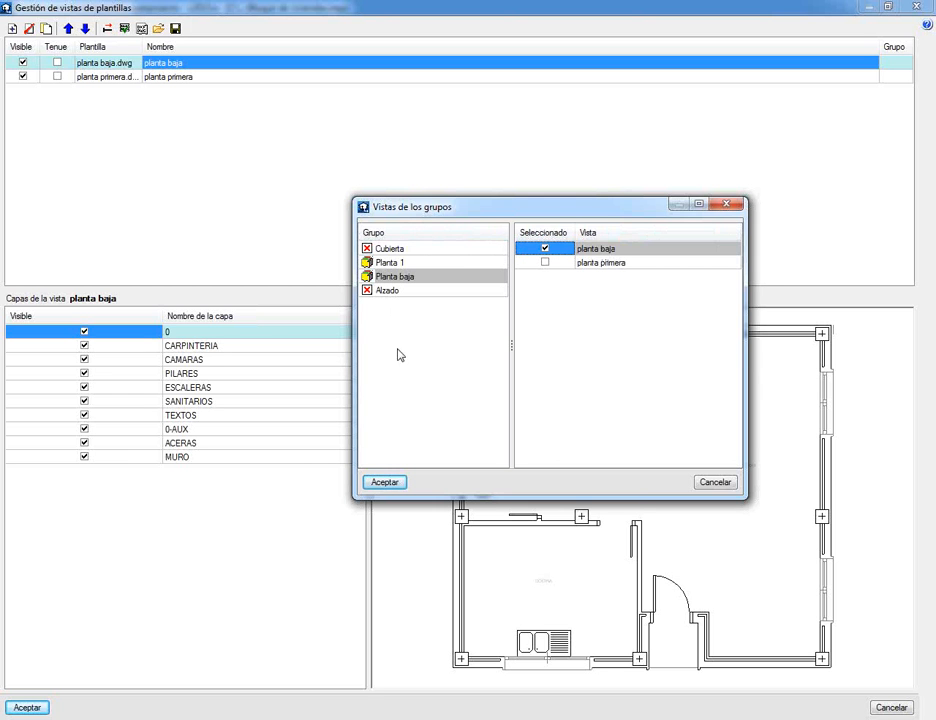
{"action": "left_click", "coordinate": [388, 484]}
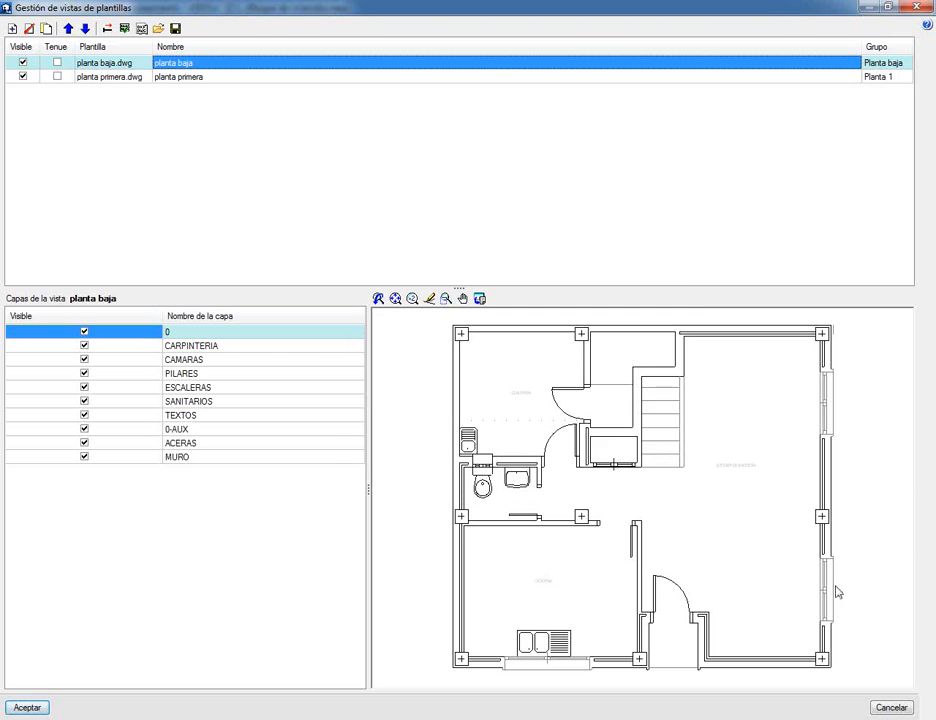
{"action": "left_click", "coordinate": [28, 707]}
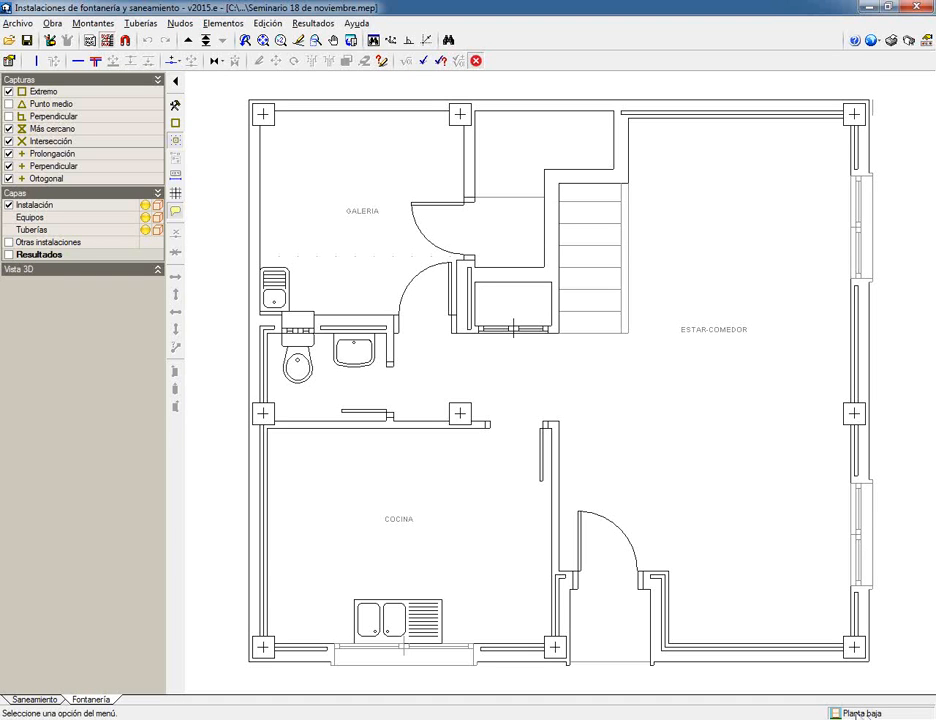
- Check the template shown on Planta 1, Planta baja and Cubierta, and return to Planta baja
{"action": "left_click", "coordinate": [188, 42]}
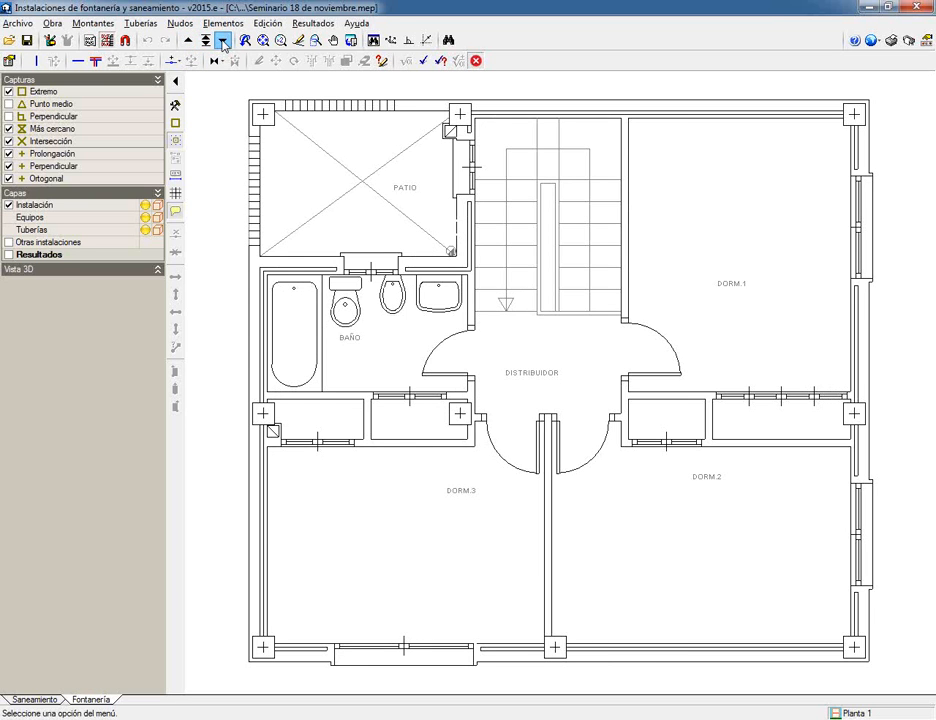
{"action": "left_click", "coordinate": [222, 42]}
{"action": "left_click", "coordinate": [205, 42]}
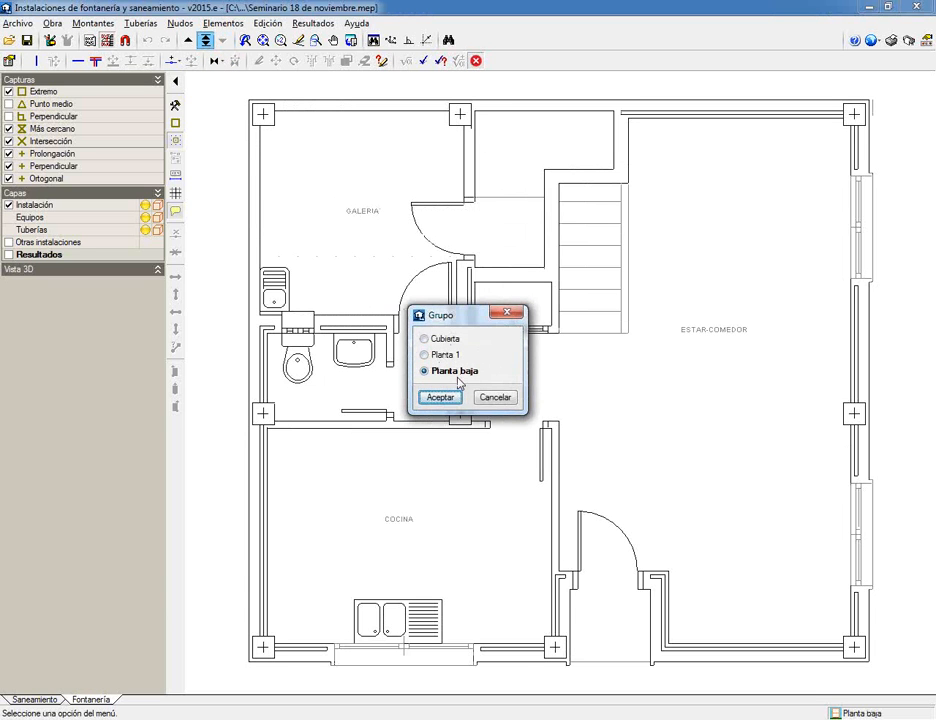
{"action": "left_click", "coordinate": [440, 339]}
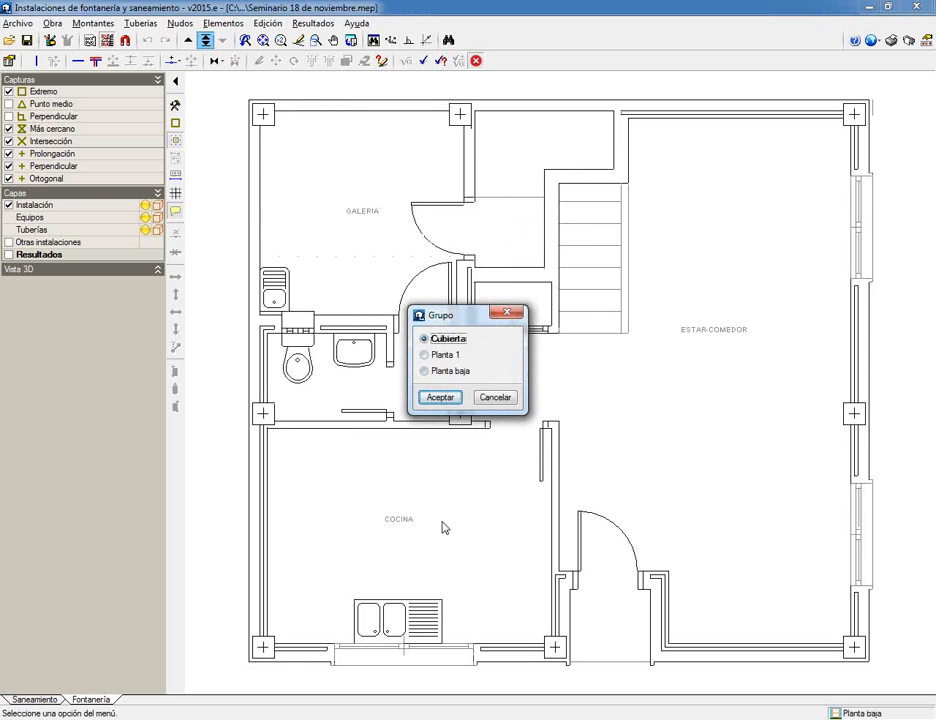
{"action": "left_click", "coordinate": [432, 397]}
{"action": "left_click", "coordinate": [205, 40]}
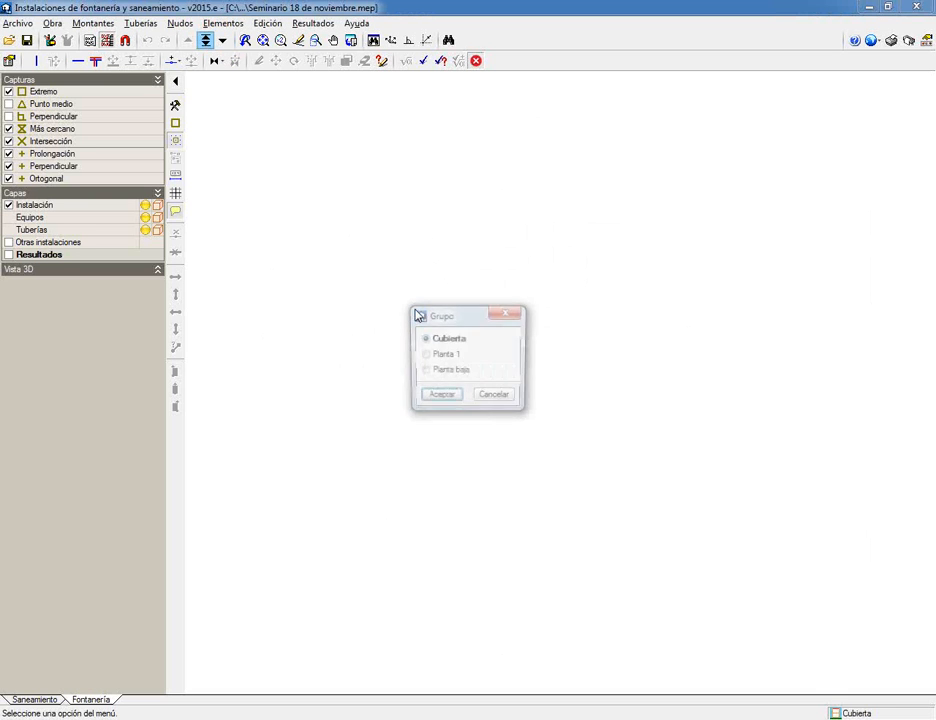
{"action": "left_click", "coordinate": [460, 372]}
{"action": "left_click", "coordinate": [440, 398]}
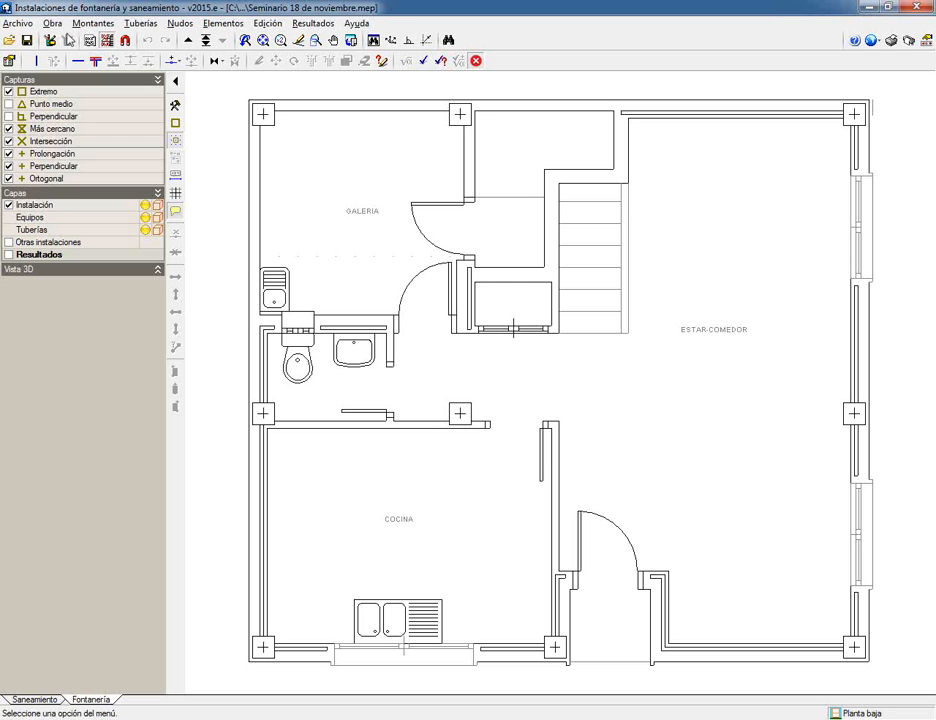
- Open the job's calculation options and review the velocities, head loss coefficient, consumption point pressures and cold and hot water viscosities
{"action": "left_click", "coordinate": [7, 24]}
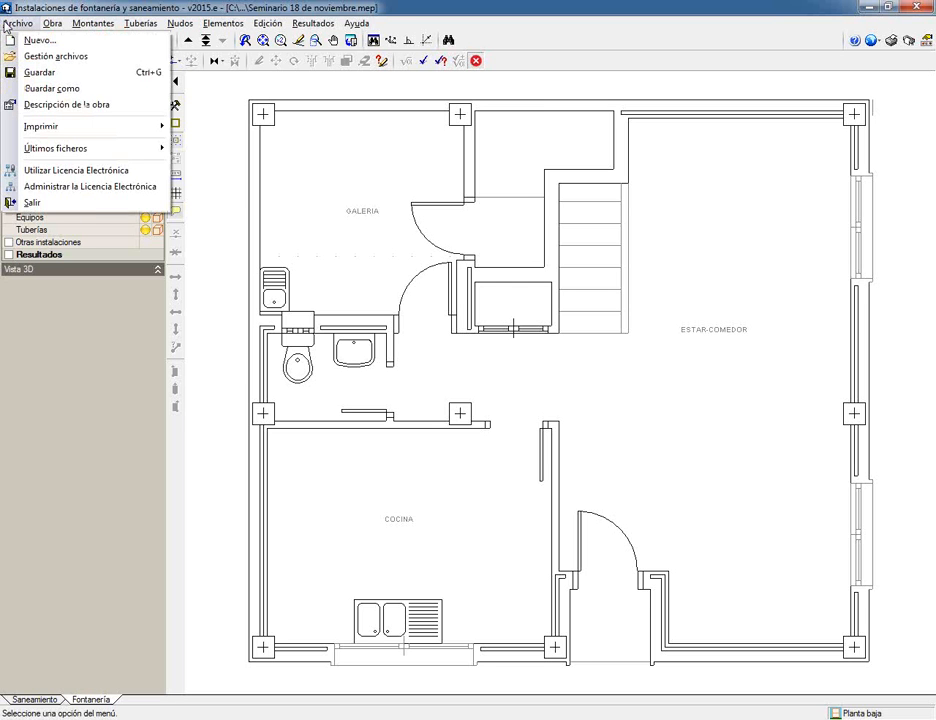
{"action": "mouse_move", "coordinate": [47, 25]}
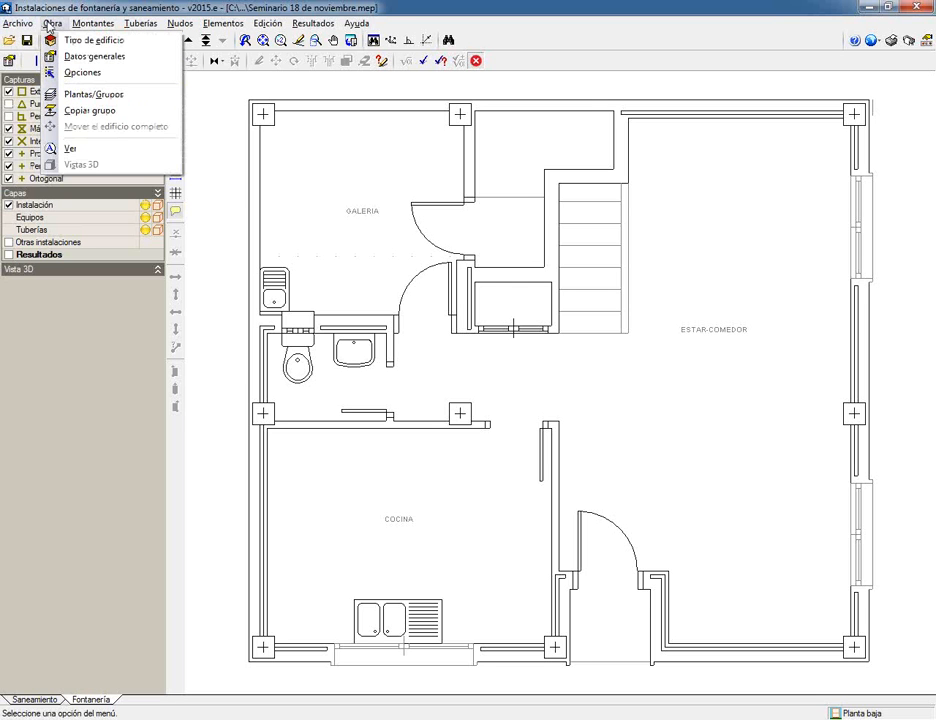
{"action": "left_click", "coordinate": [80, 73]}
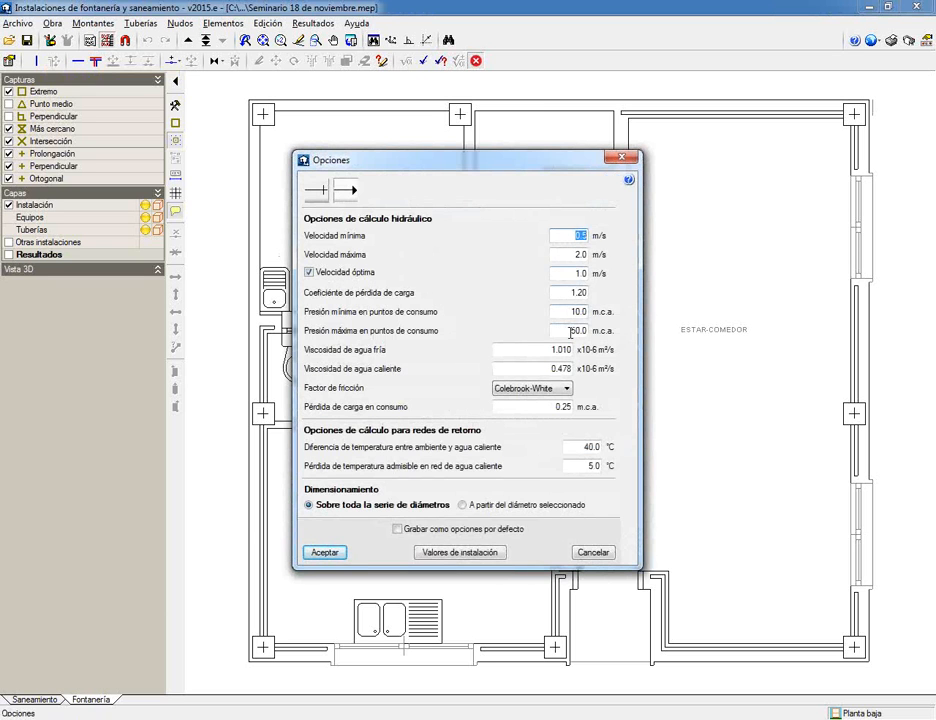
{"action": "left_click", "coordinate": [572, 255]}
{"action": "double_click", "coordinate": [572, 255]}
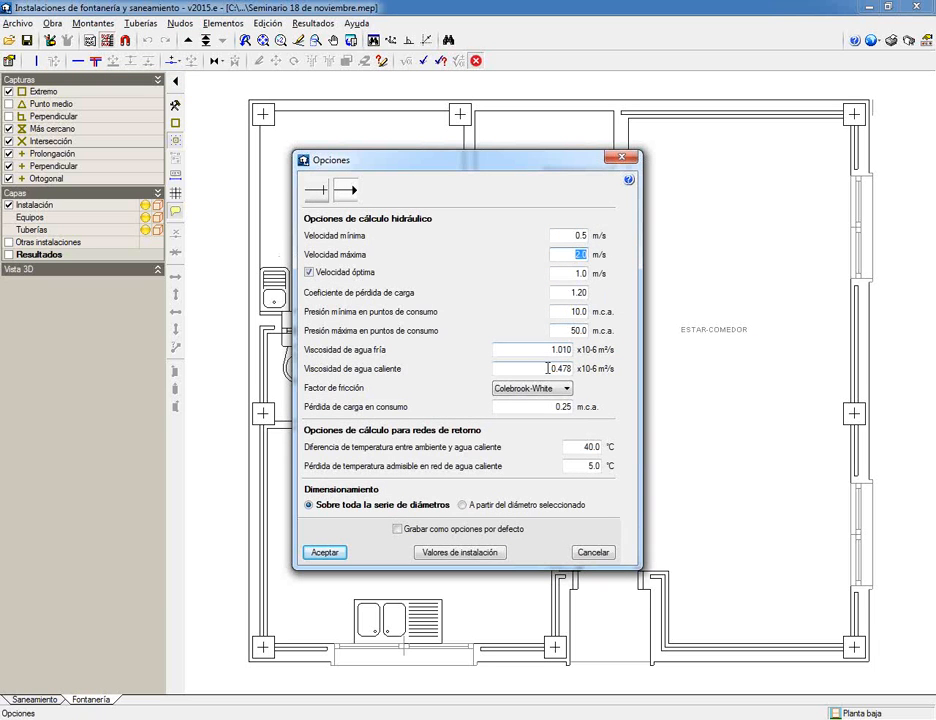
{"action": "left_click", "coordinate": [558, 273]}
{"action": "double_click", "coordinate": [584, 273]}
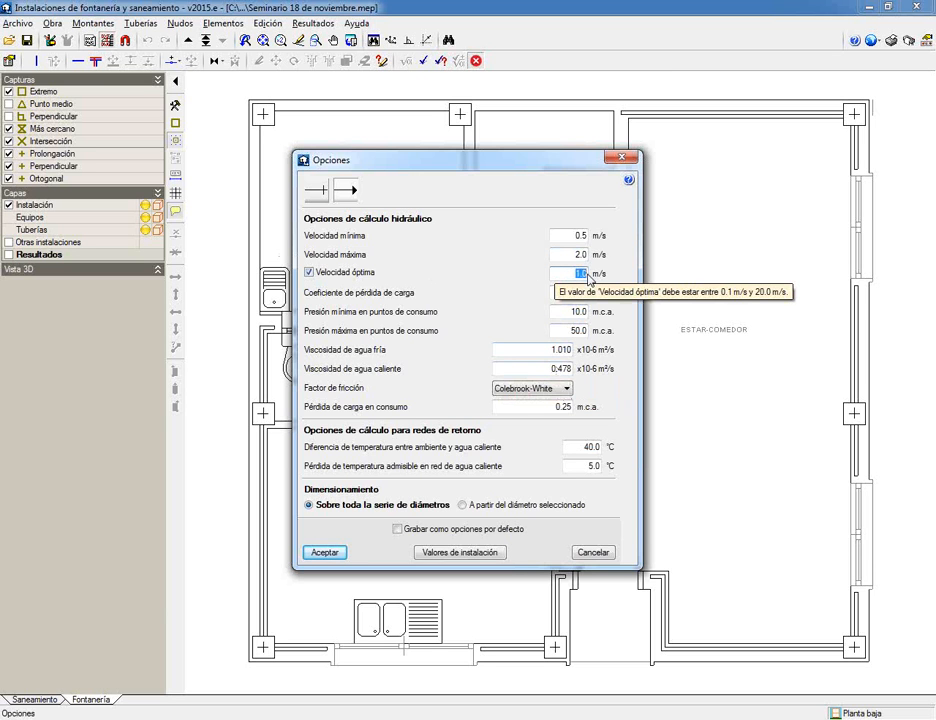
{"action": "left_click_drag", "start_coordinate": [564, 293], "coordinate": [594, 294]}
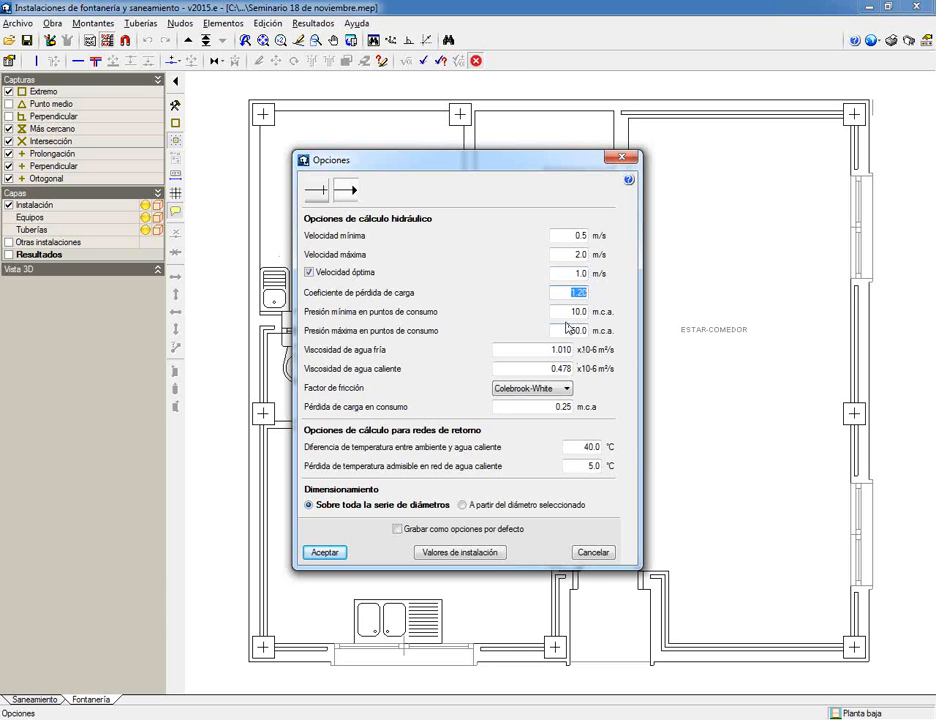
{"action": "left_click", "coordinate": [568, 313]}
{"action": "left_click", "coordinate": [569, 331]}
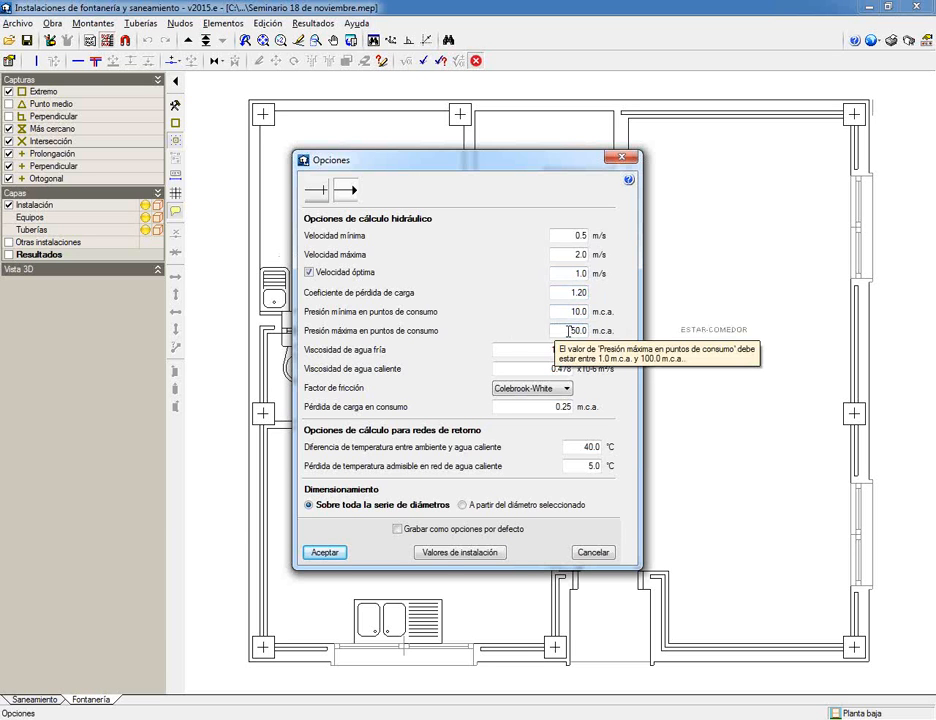
{"action": "left_click", "coordinate": [560, 349]}
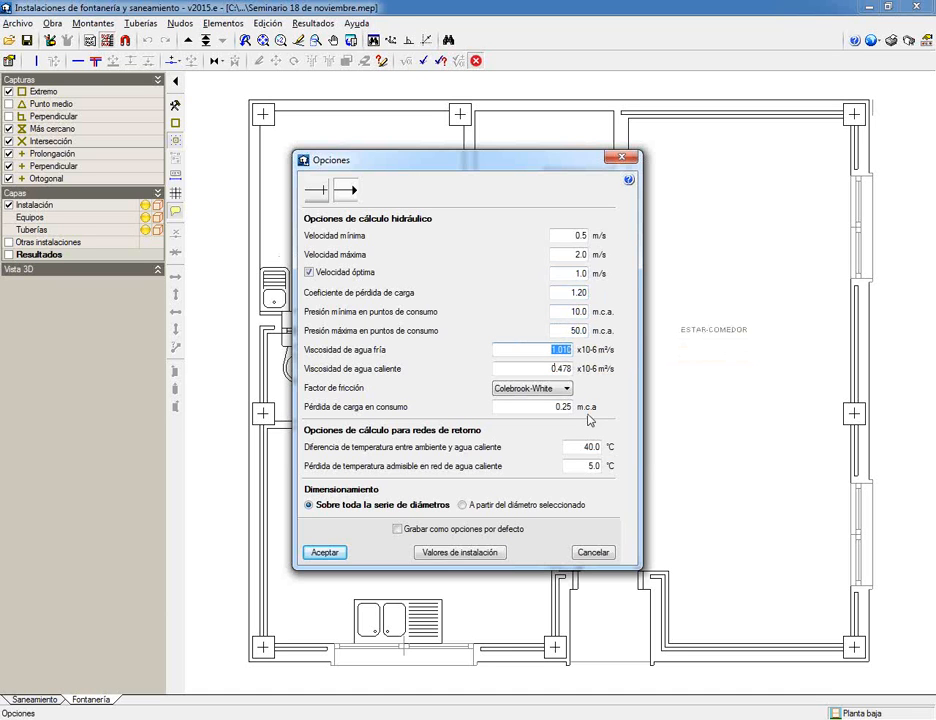
{"action": "left_click", "coordinate": [543, 370]}
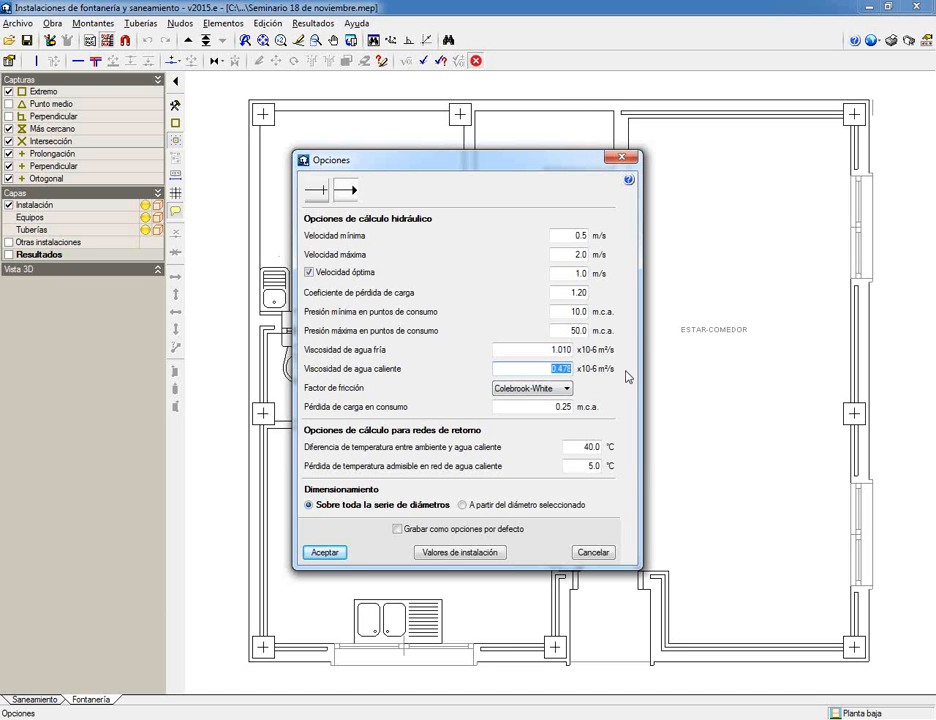
- Choose Colebrook-White as the friction factor and review the consumption head loss and the return network temperature options
{"action": "left_click", "coordinate": [566, 389]}
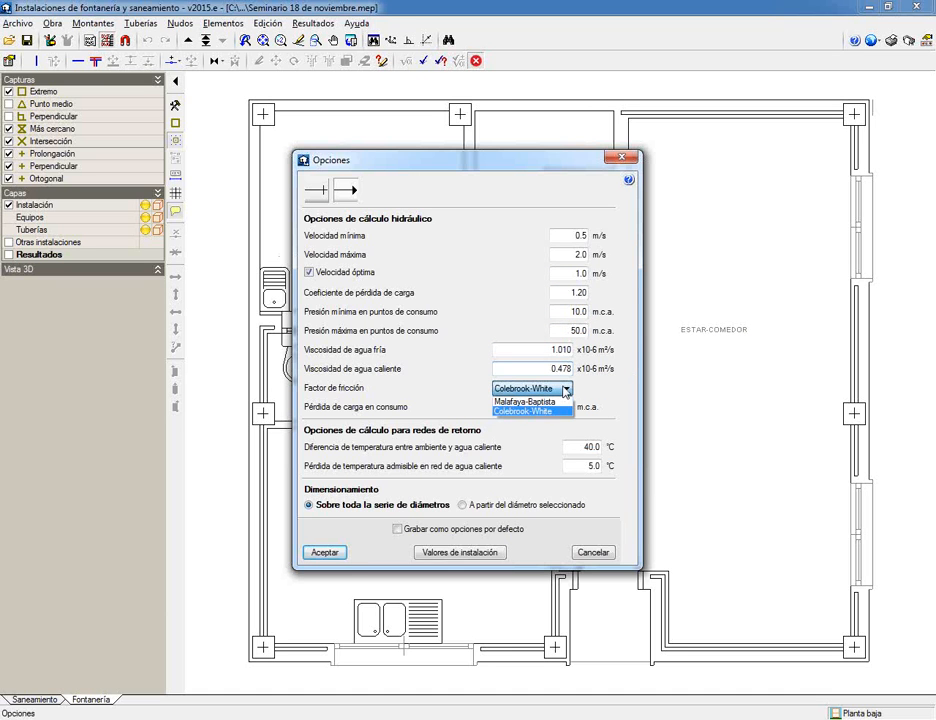
{"action": "left_click", "coordinate": [508, 412]}
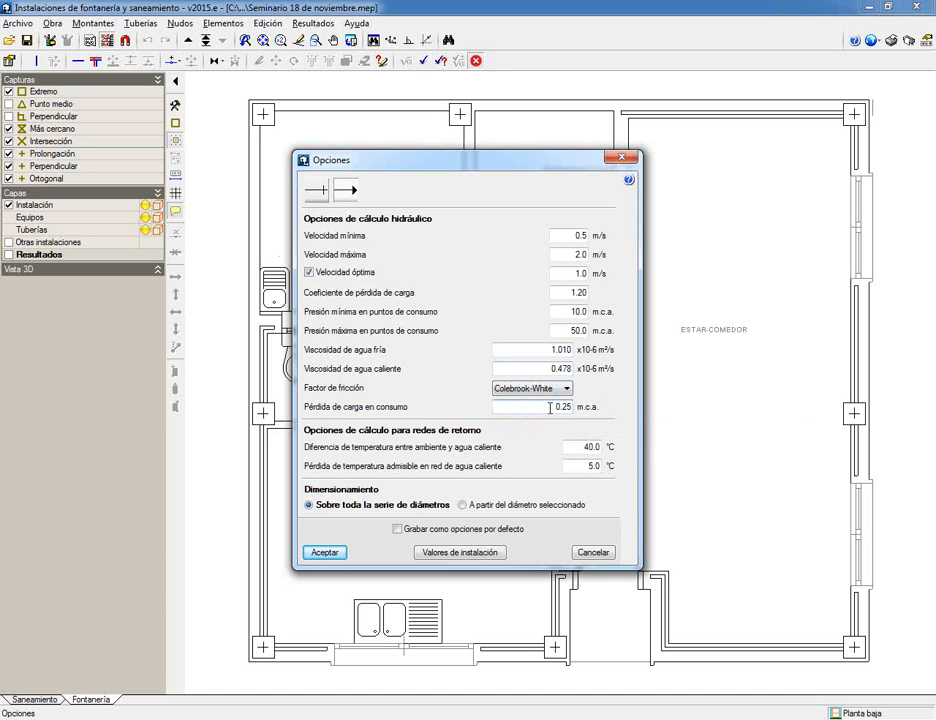
{"action": "left_click_drag", "start_coordinate": [543, 411], "coordinate": [581, 410]}
{"action": "key", "text": "Tab"}
{"action": "mouse_move", "coordinate": [593, 466]}
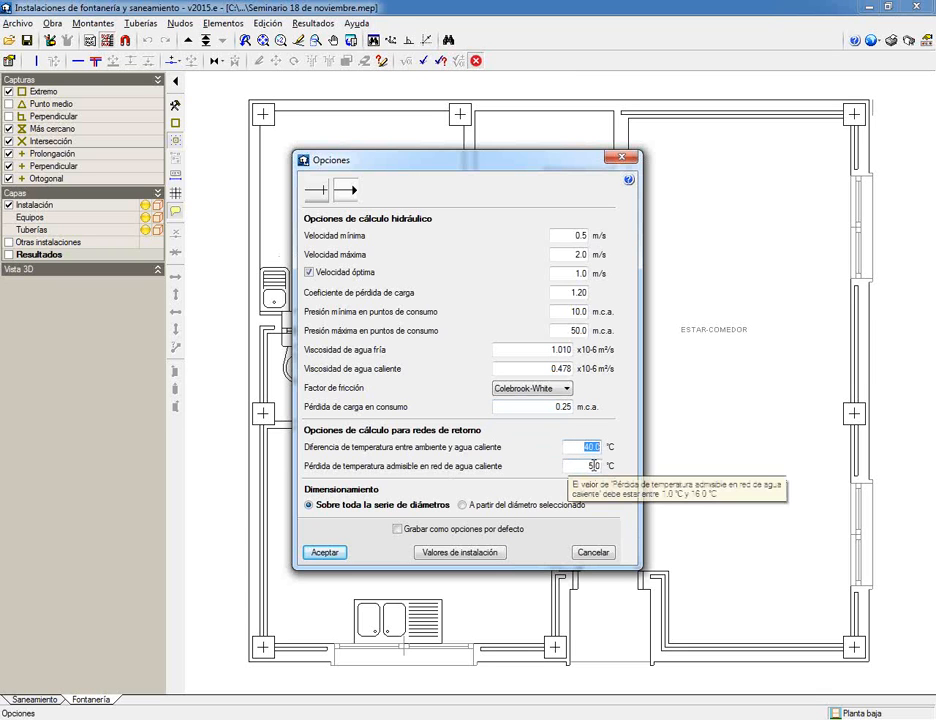
{"action": "key", "text": "Tab"}
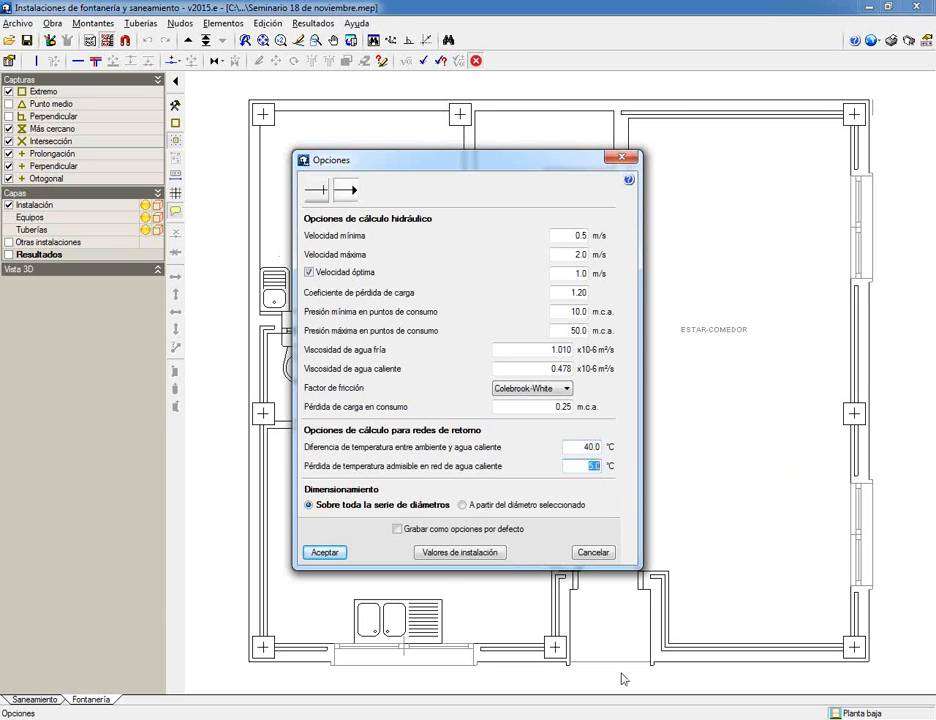
- Set the pipe sizing to the whole diameter series (Sobre toda la serie de diámetros) and accept the options
{"action": "left_click", "coordinate": [309, 506]}
{"action": "left_click", "coordinate": [502, 505]}
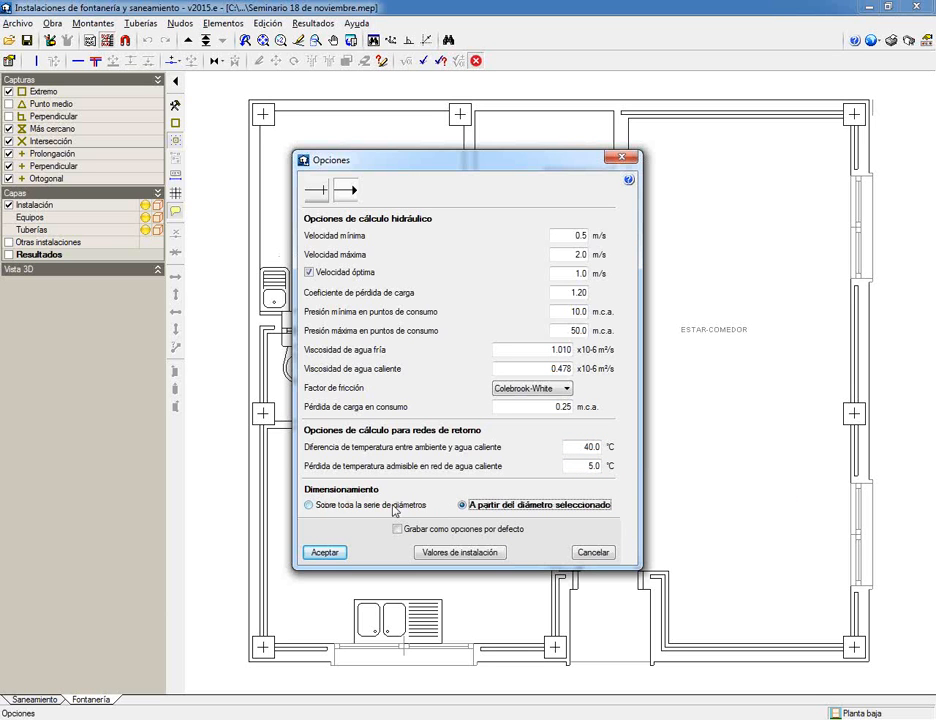
{"action": "left_click", "coordinate": [330, 508]}
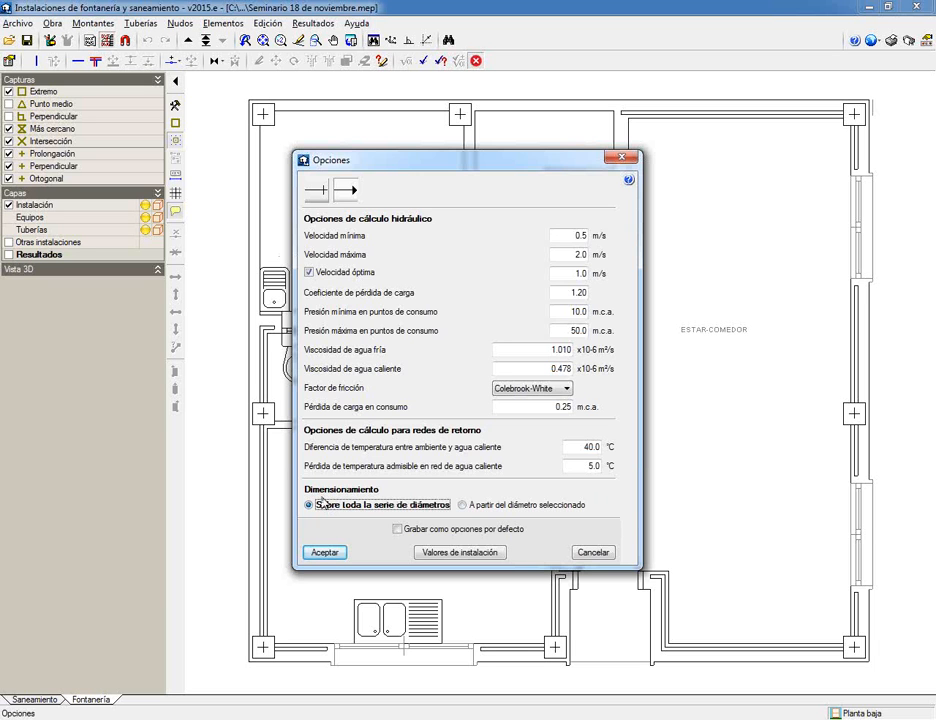
{"action": "left_click", "coordinate": [325, 553]}
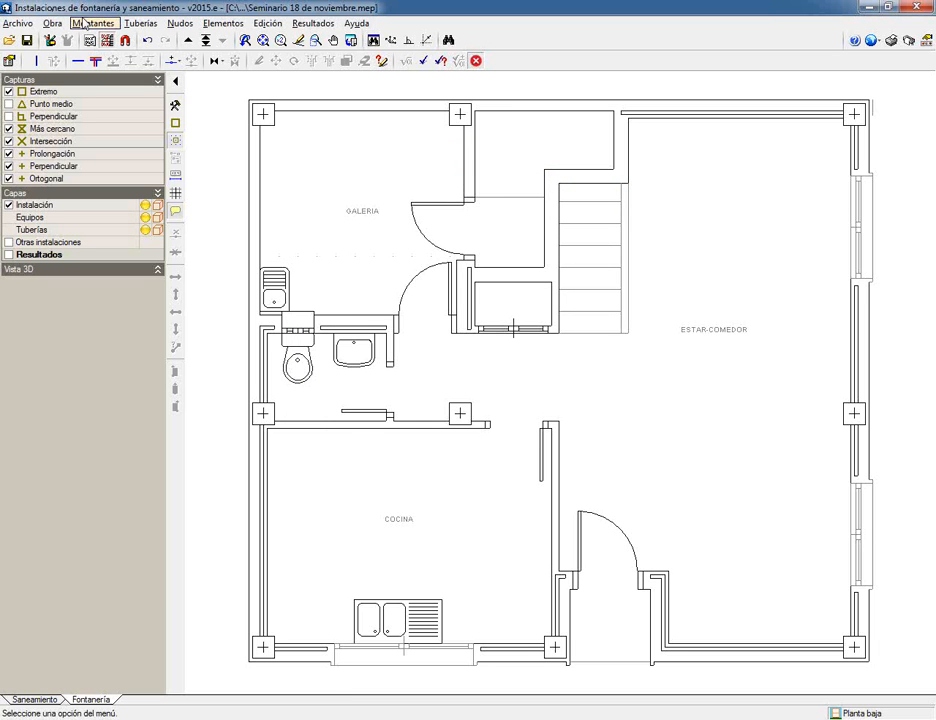
{"action": "left_click", "coordinate": [88, 23]}
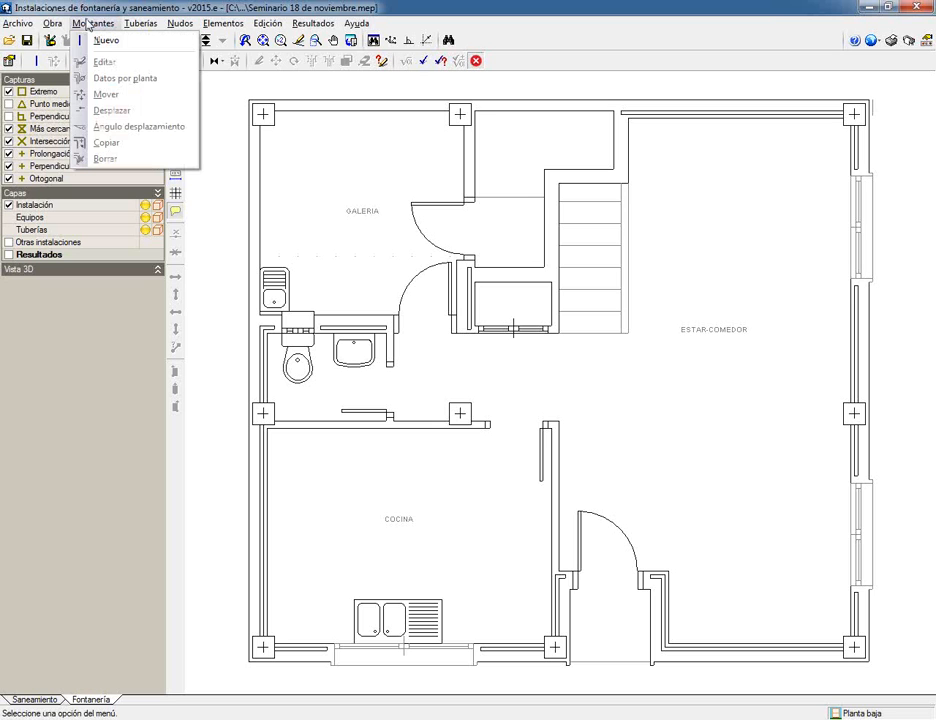
{"action": "mouse_move", "coordinate": [137, 25]}
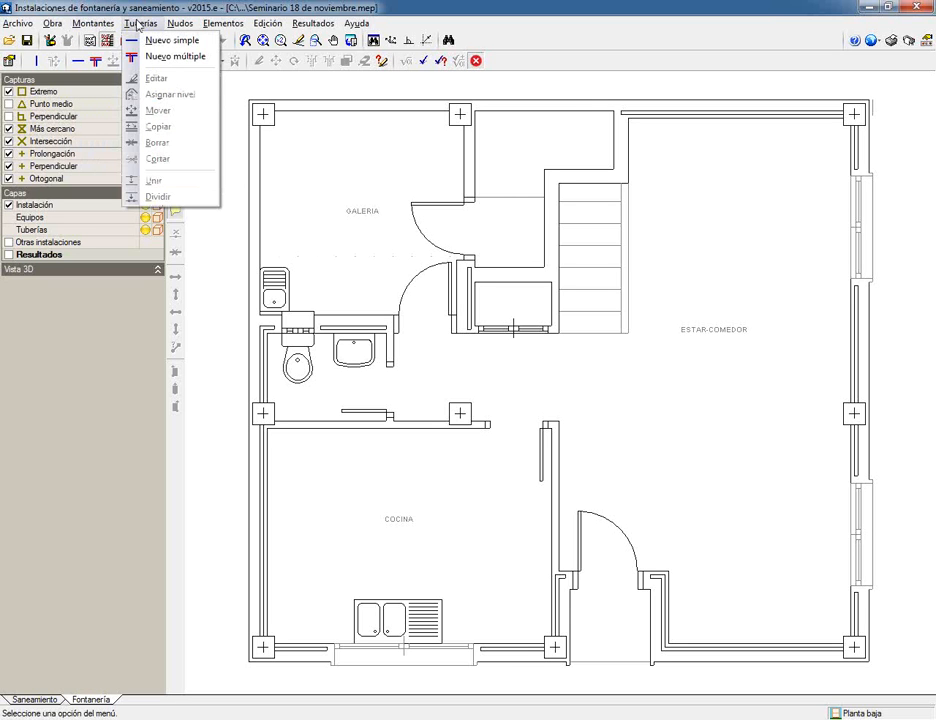
{"action": "mouse_move", "coordinate": [180, 23]}
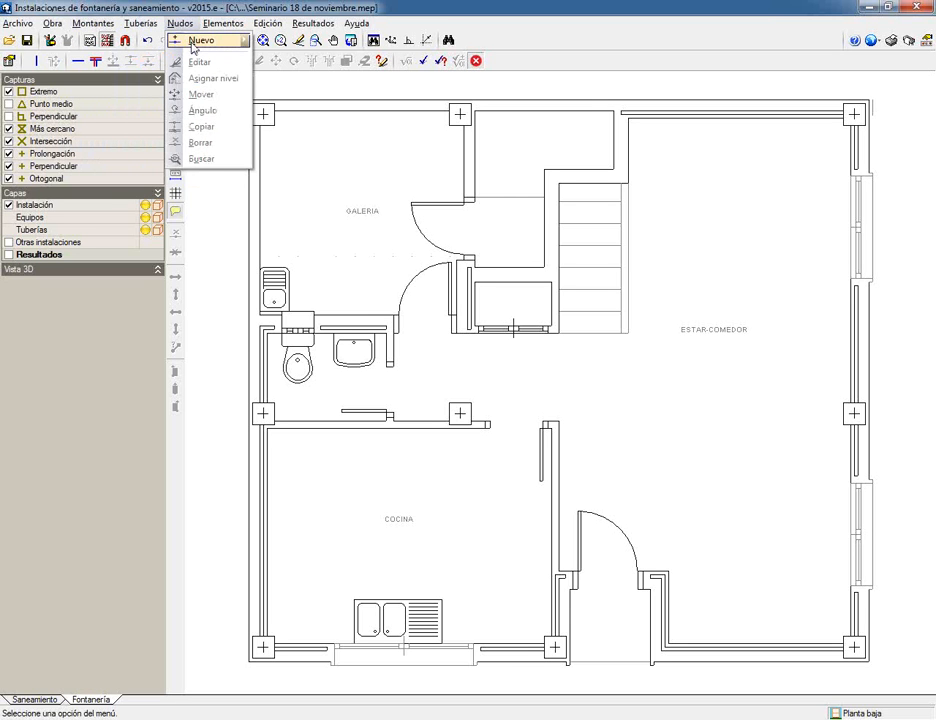
{"action": "mouse_move", "coordinate": [205, 40]}
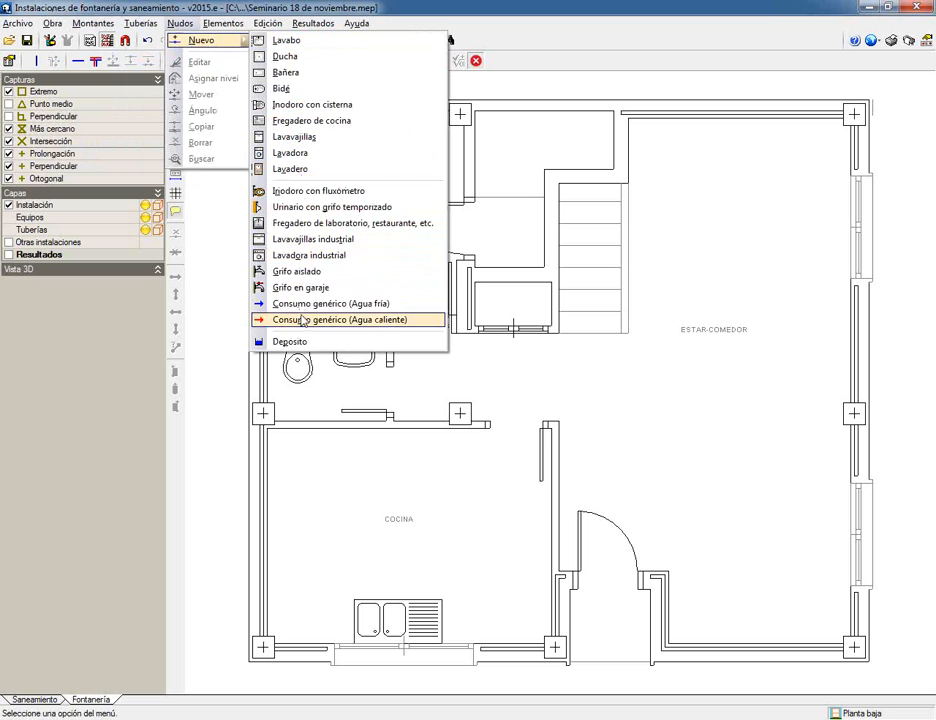
{"action": "mouse_move", "coordinate": [229, 20]}
{"action": "mouse_move", "coordinate": [236, 41]}
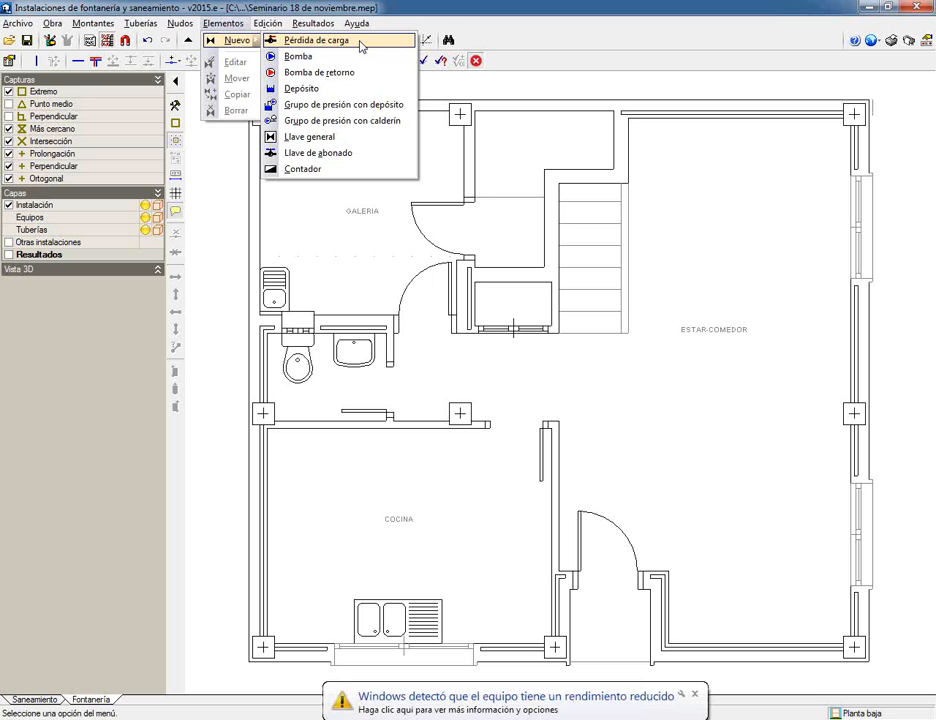
{"action": "left_click", "coordinate": [361, 46]}
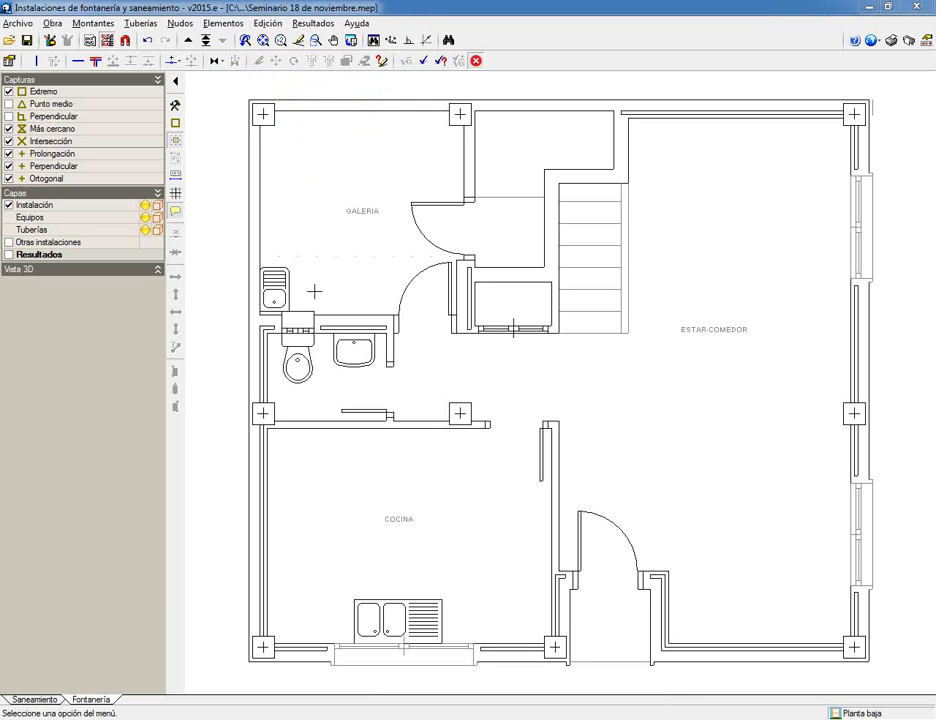
{"action": "left_click", "coordinate": [222, 23]}
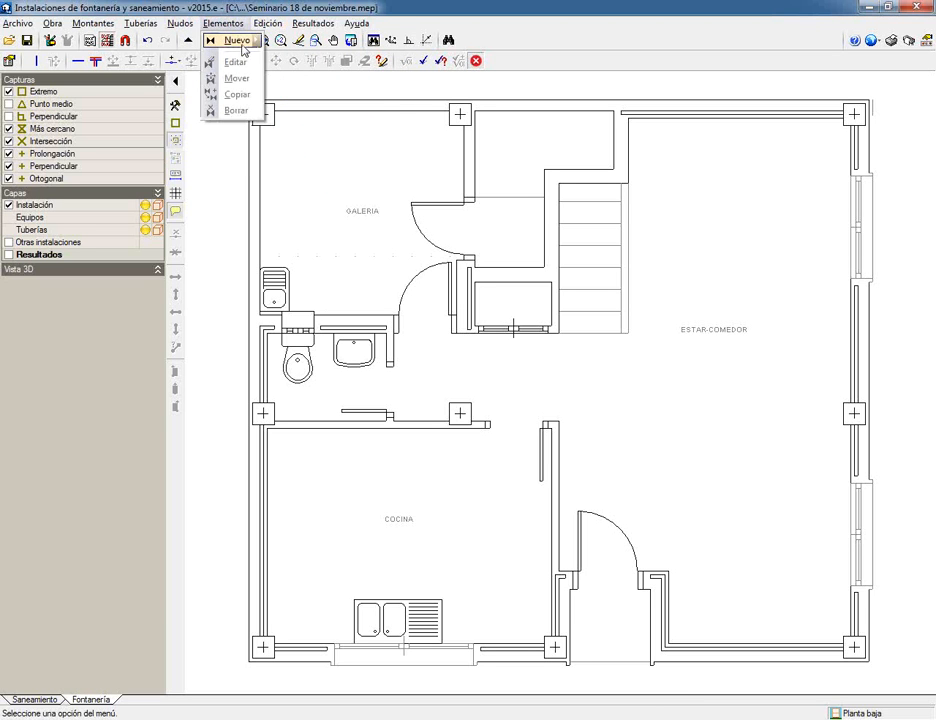
{"action": "left_click", "coordinate": [262, 42]}
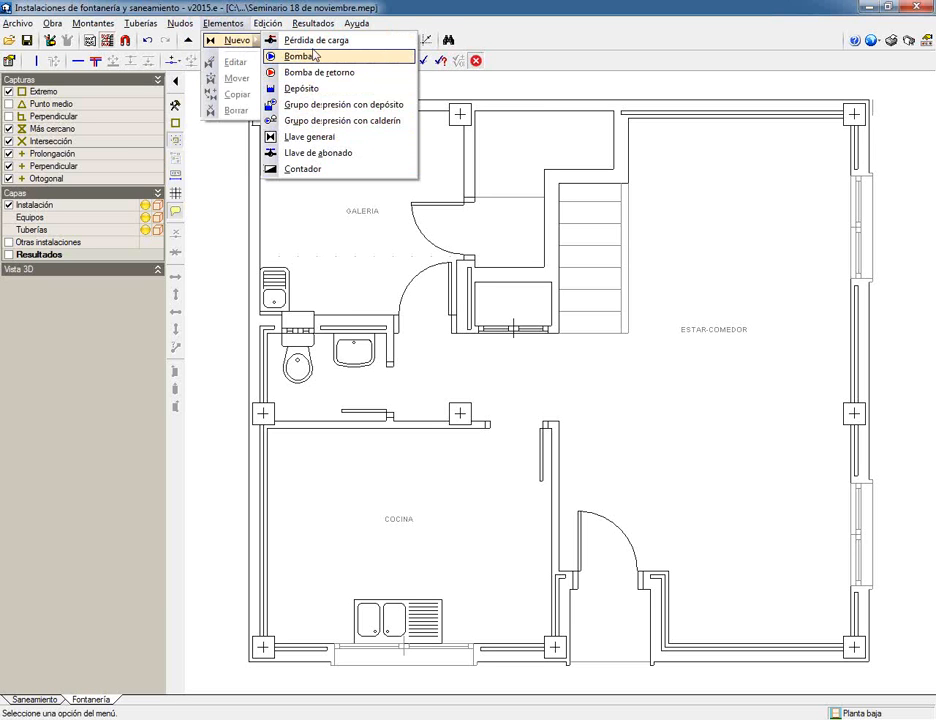
{"action": "left_click", "coordinate": [202, 7]}
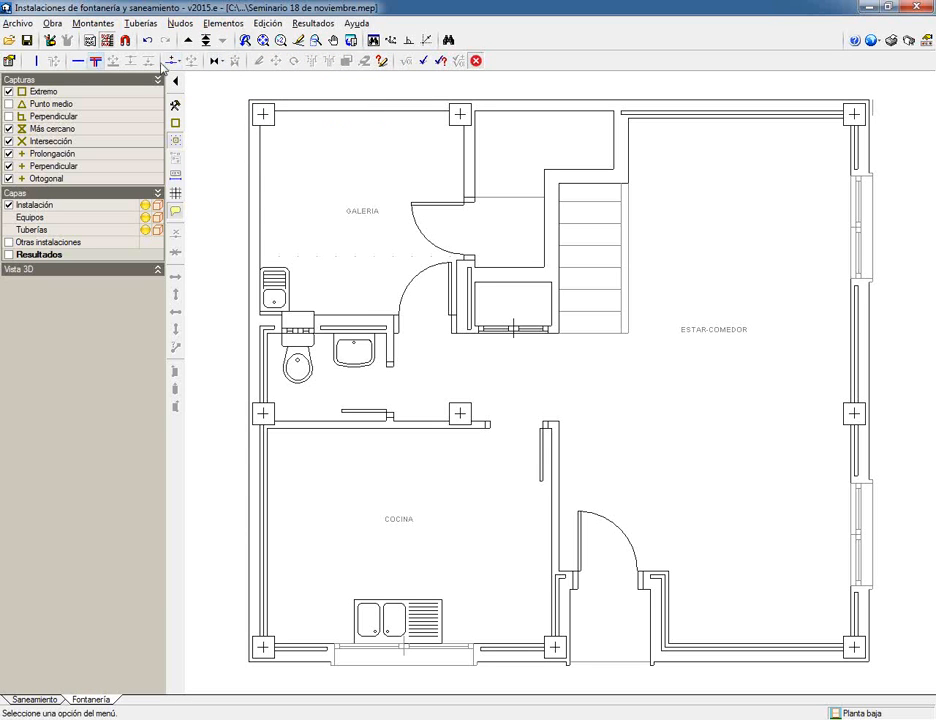
- Add a Lavadero node at the GALERIA laundry sink and a Fregadero de cocina node at the COCINA sink on Planta baja
{"action": "left_click", "coordinate": [173, 62]}
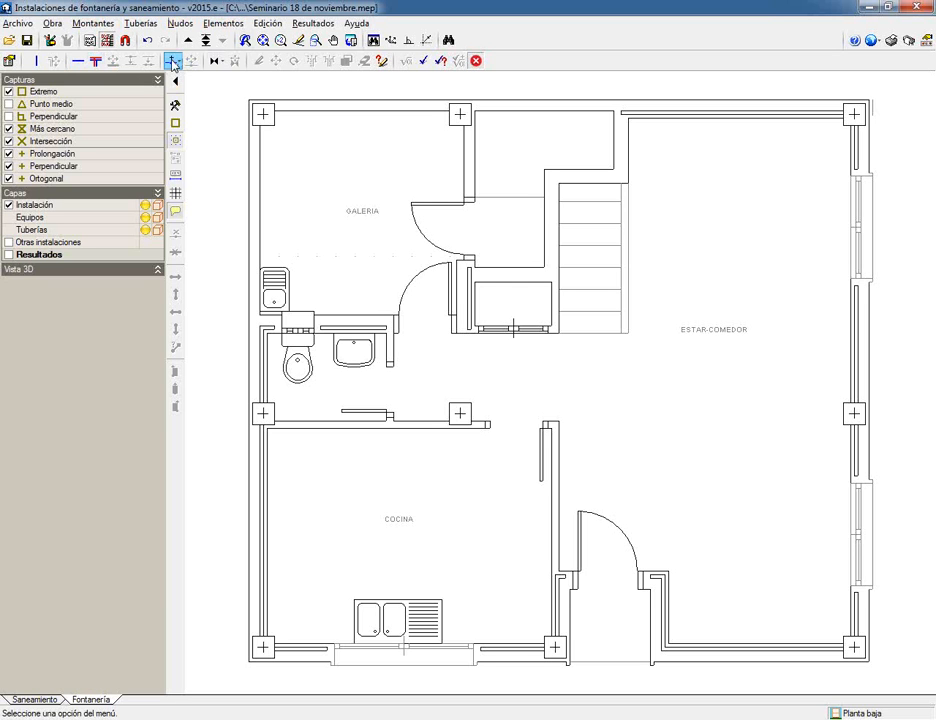
{"action": "left_click", "coordinate": [174, 65]}
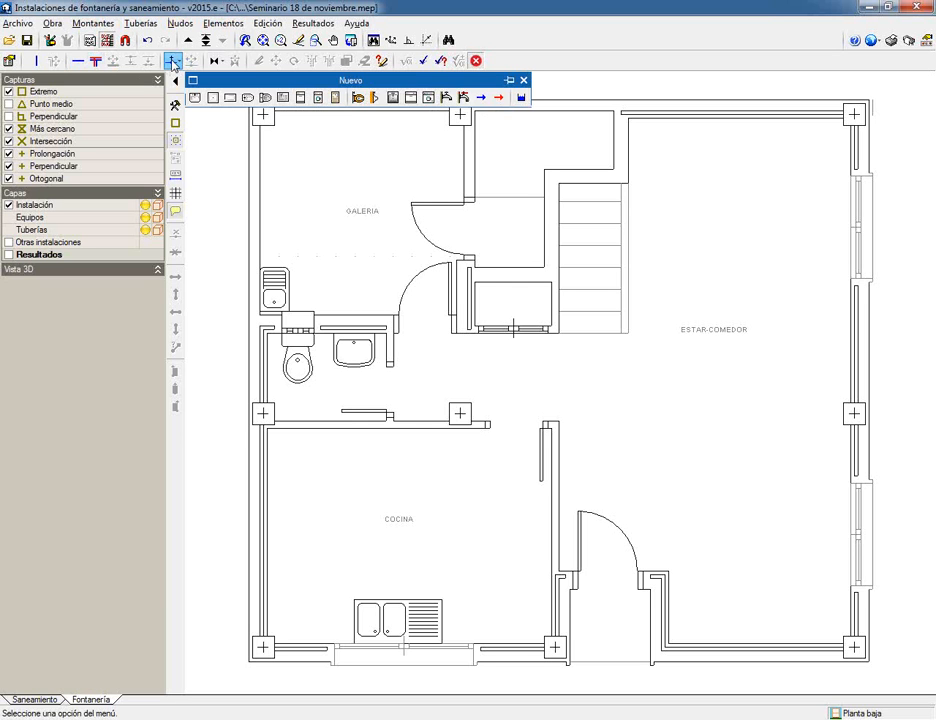
{"action": "left_click", "coordinate": [193, 80]}
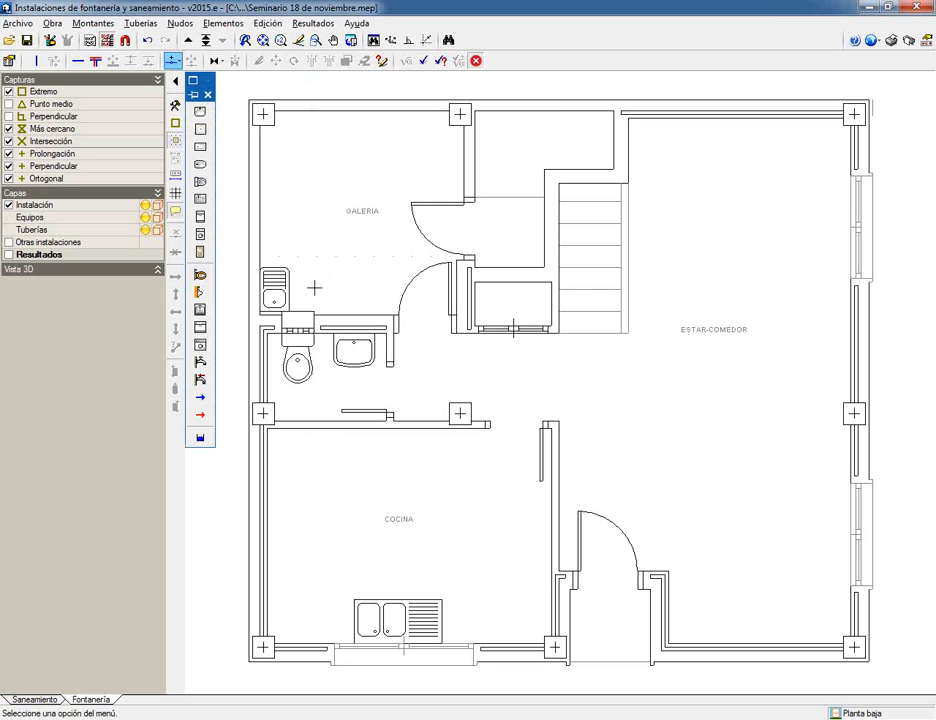
{"action": "left_click", "coordinate": [200, 253]}
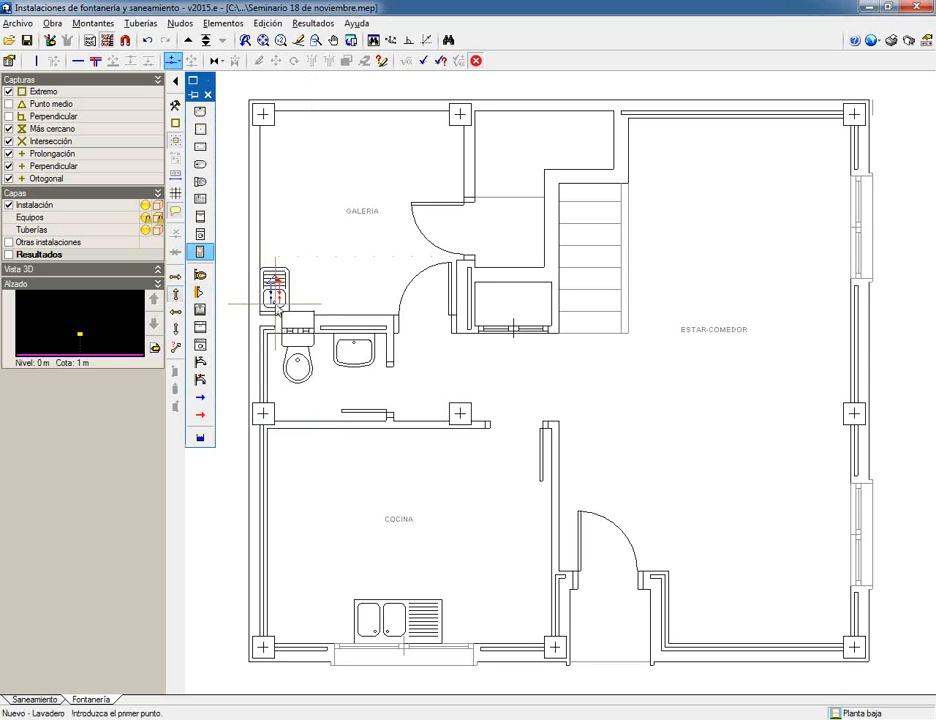
{"action": "left_click", "coordinate": [276, 303]}
{"action": "left_click", "coordinate": [277, 302]}
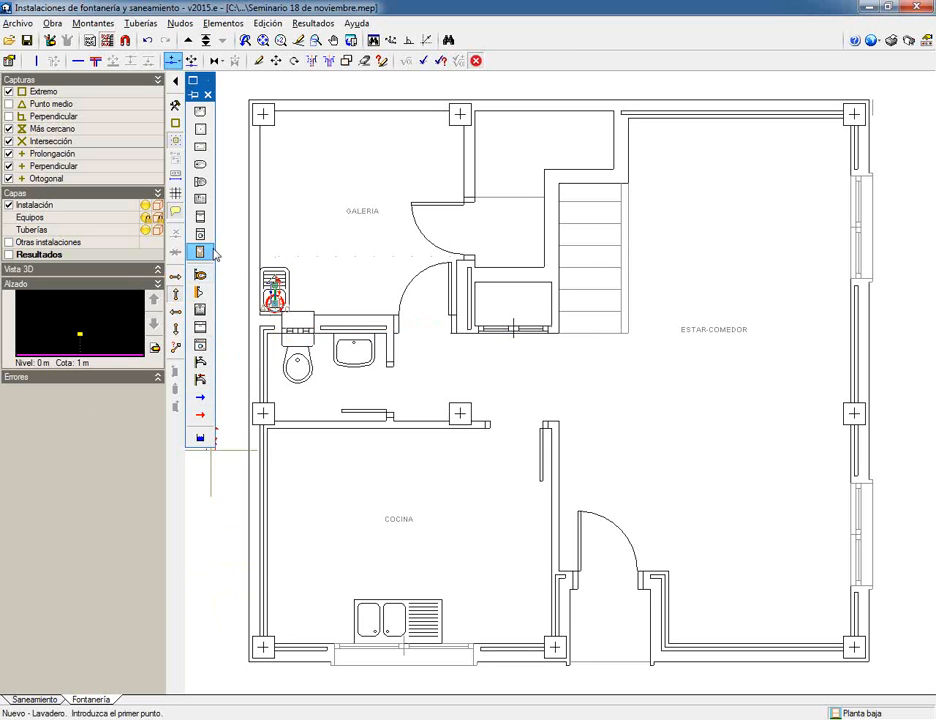
{"action": "left_click", "coordinate": [200, 200]}
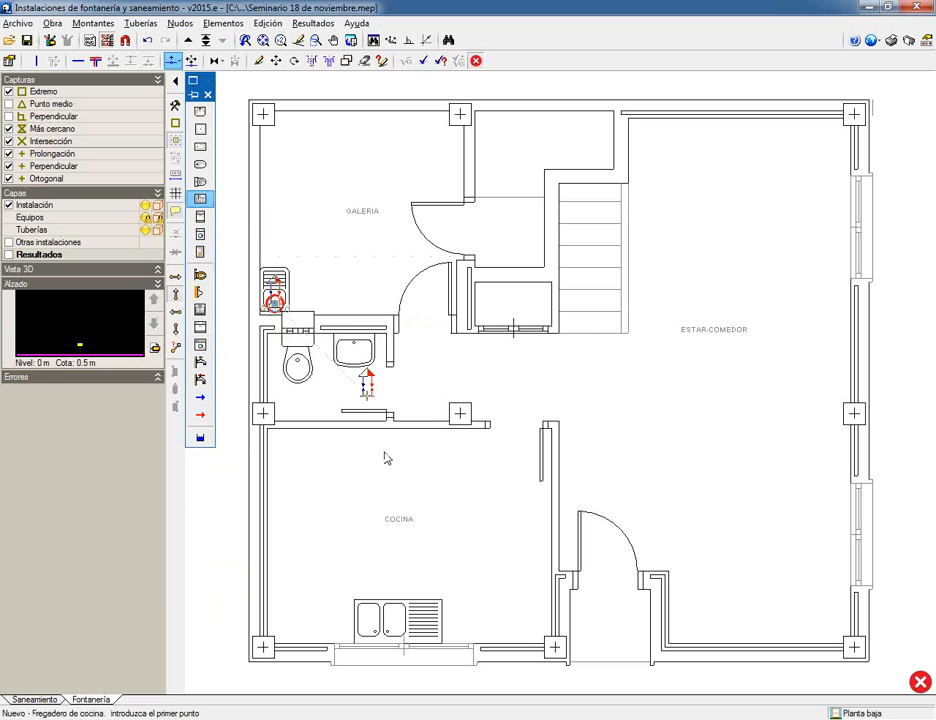
{"action": "left_click", "coordinate": [380, 640]}
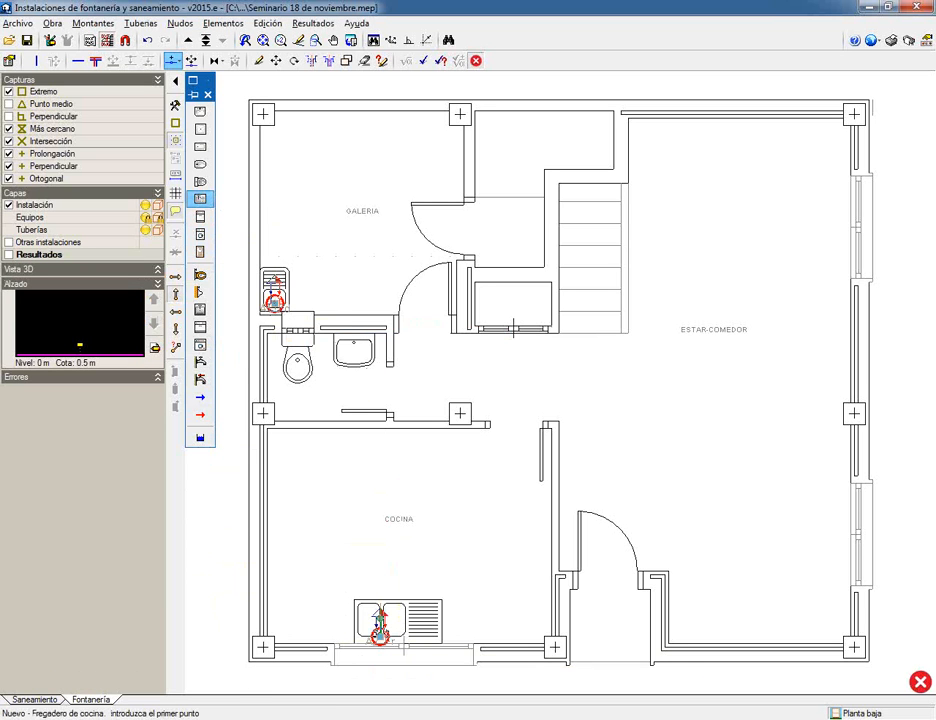
- Add an Inodoro con cisterna node facing into the ground-floor toilet room and a Lavabo node at the washbasin beside it
{"action": "left_click", "coordinate": [200, 182]}
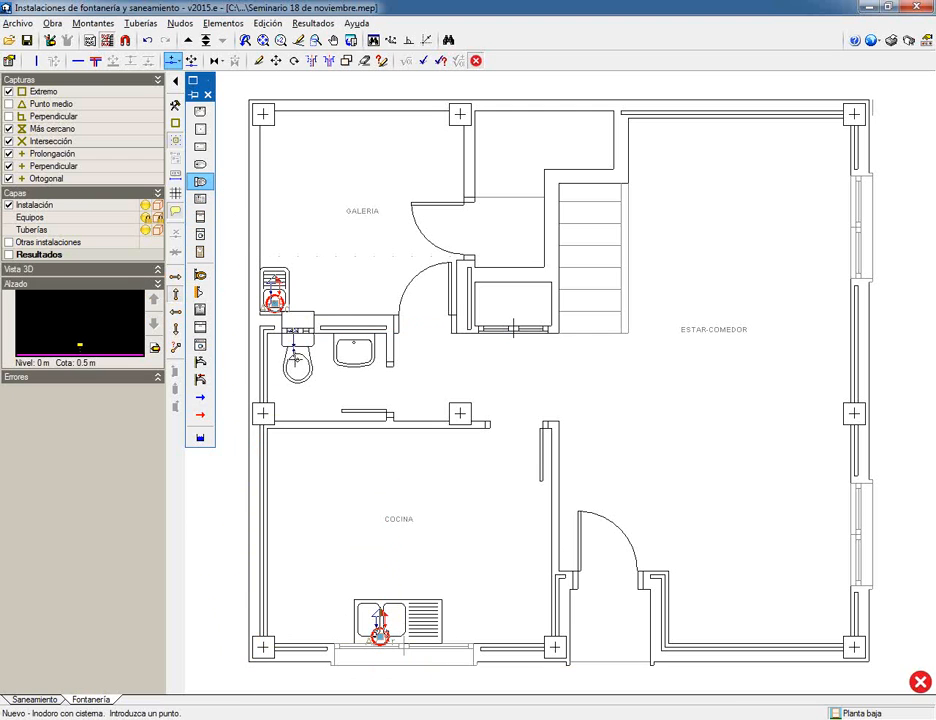
{"action": "left_click", "coordinate": [177, 333]}
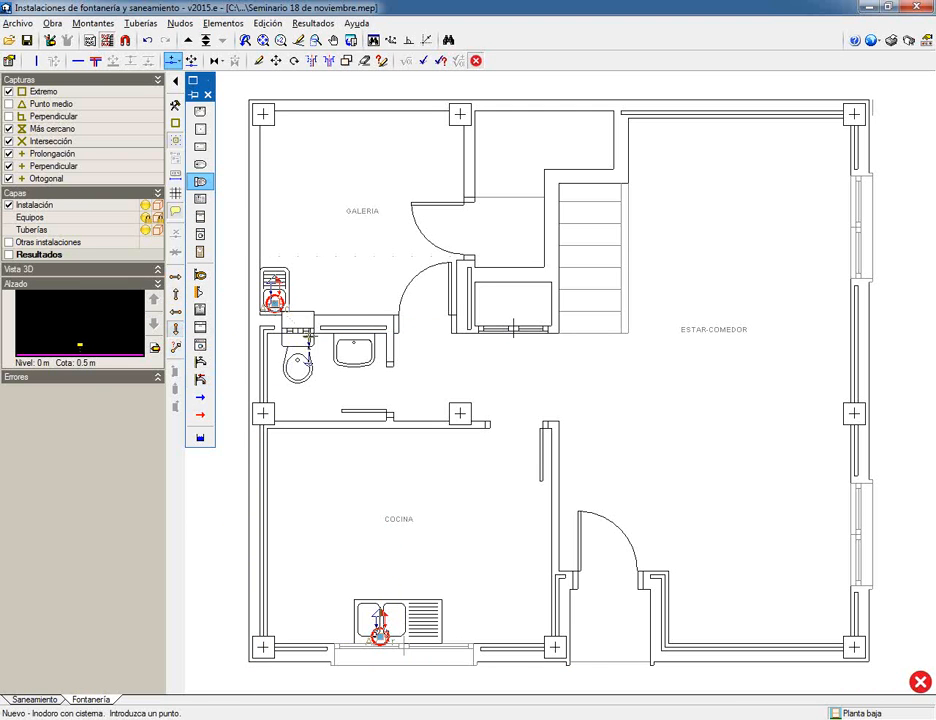
{"action": "scroll", "coordinate": [306, 336], "scroll_direction": "up", "scroll_amount": 2}
{"action": "left_click", "coordinate": [292, 342]}
{"action": "scroll", "coordinate": [303, 353], "scroll_direction": "up", "scroll_amount": 2}
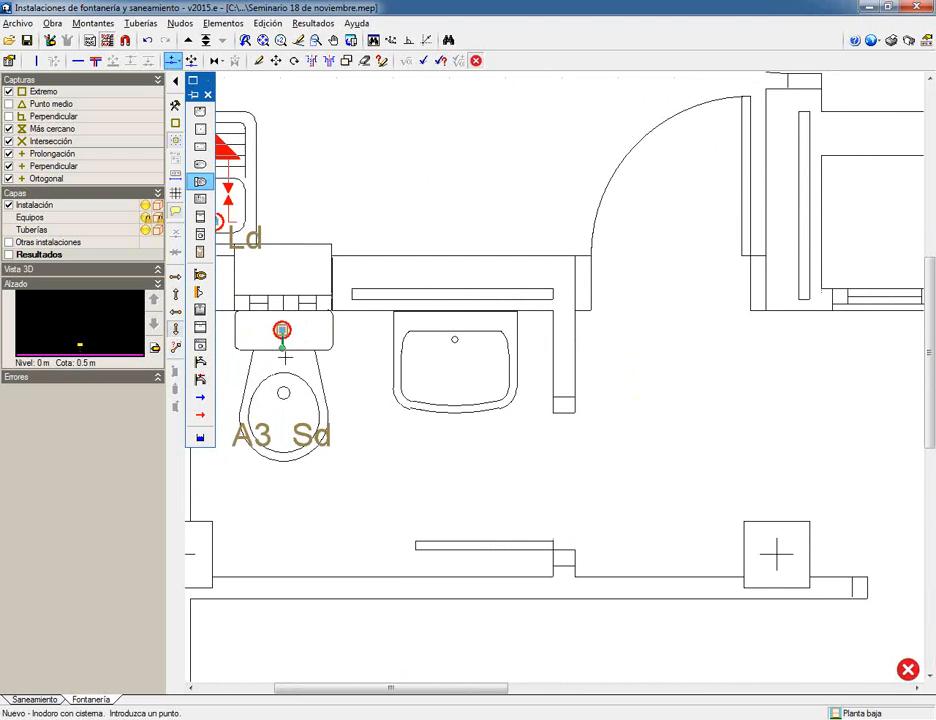
{"action": "left_click", "coordinate": [283, 332]}
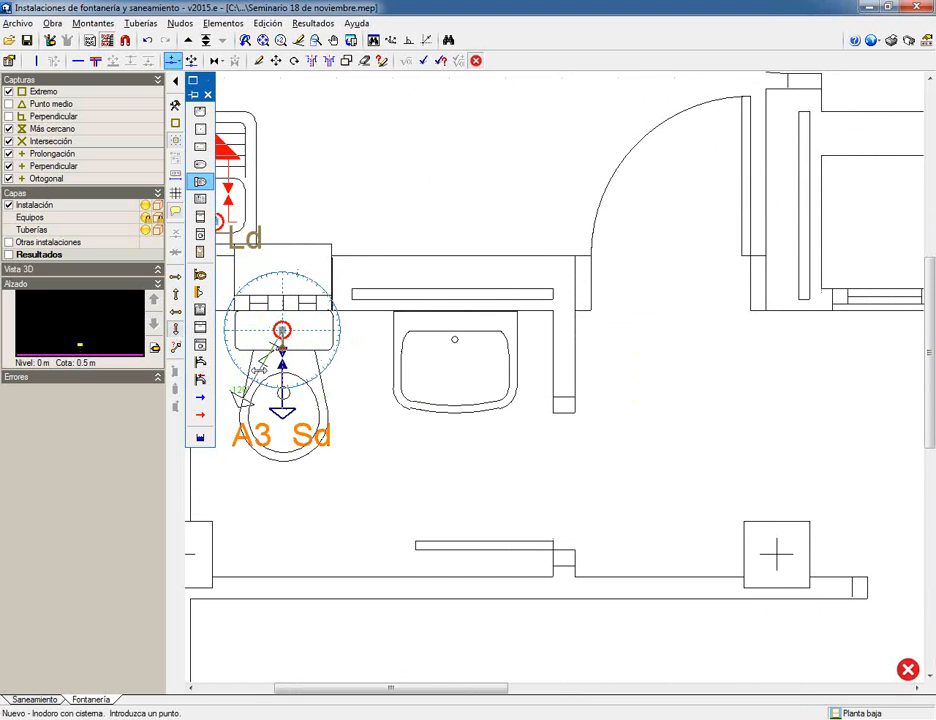
{"action": "left_click", "coordinate": [285, 375]}
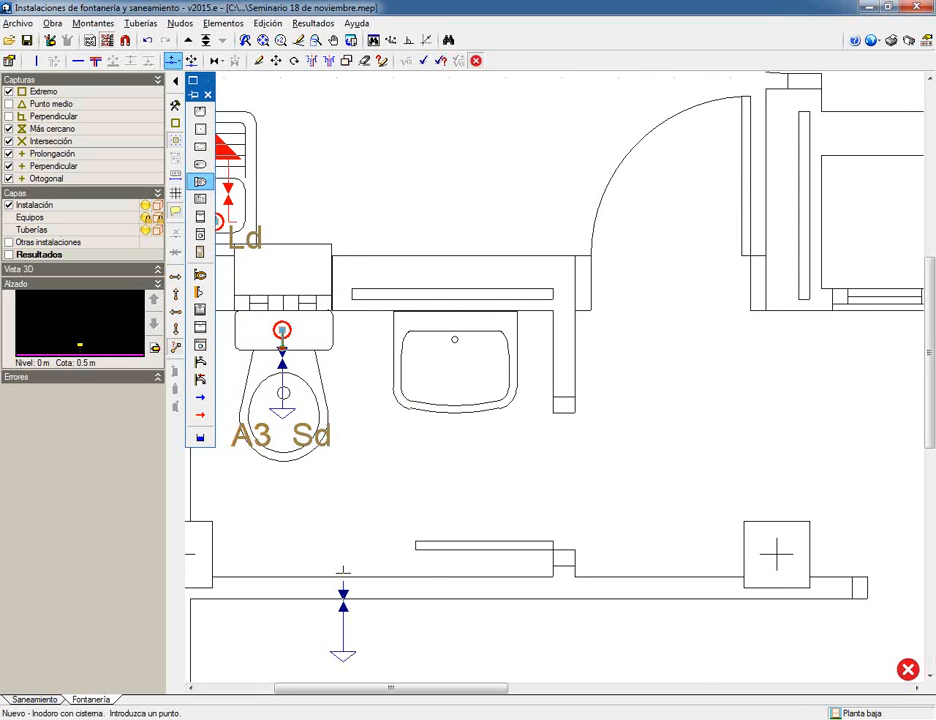
{"action": "left_click", "coordinate": [200, 113]}
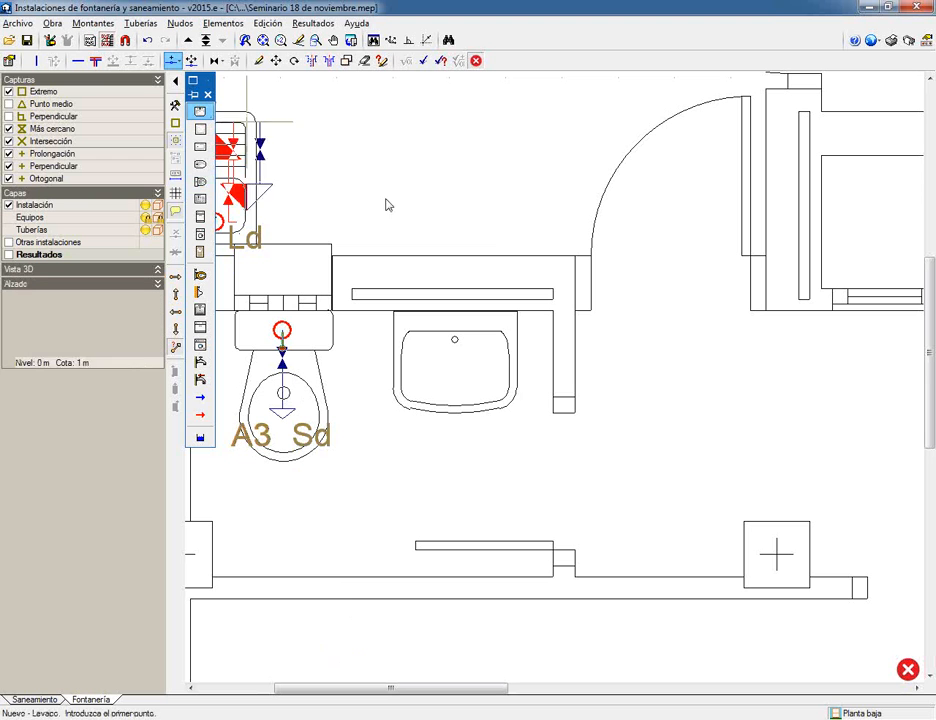
{"action": "left_click", "coordinate": [453, 332]}
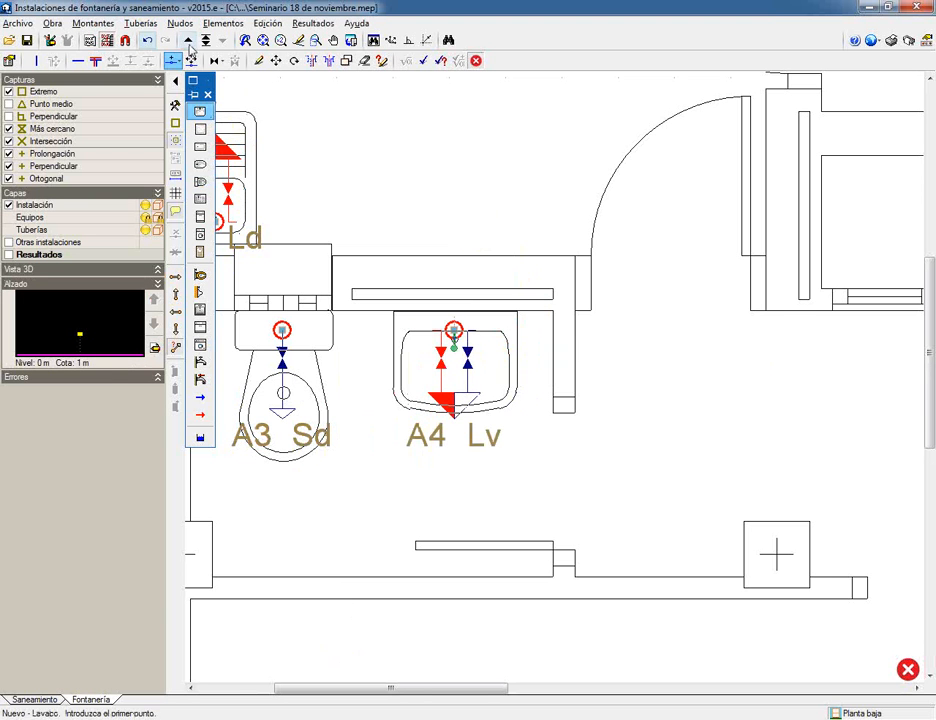
- On Planta 1, add a Lavabo node at the BAÑO washbasin and an Inodoro con cisterna node at the toilet cistern
{"action": "left_click", "coordinate": [188, 40]}
{"action": "scroll", "coordinate": [412, 397], "scroll_direction": "down", "scroll_amount": 5}
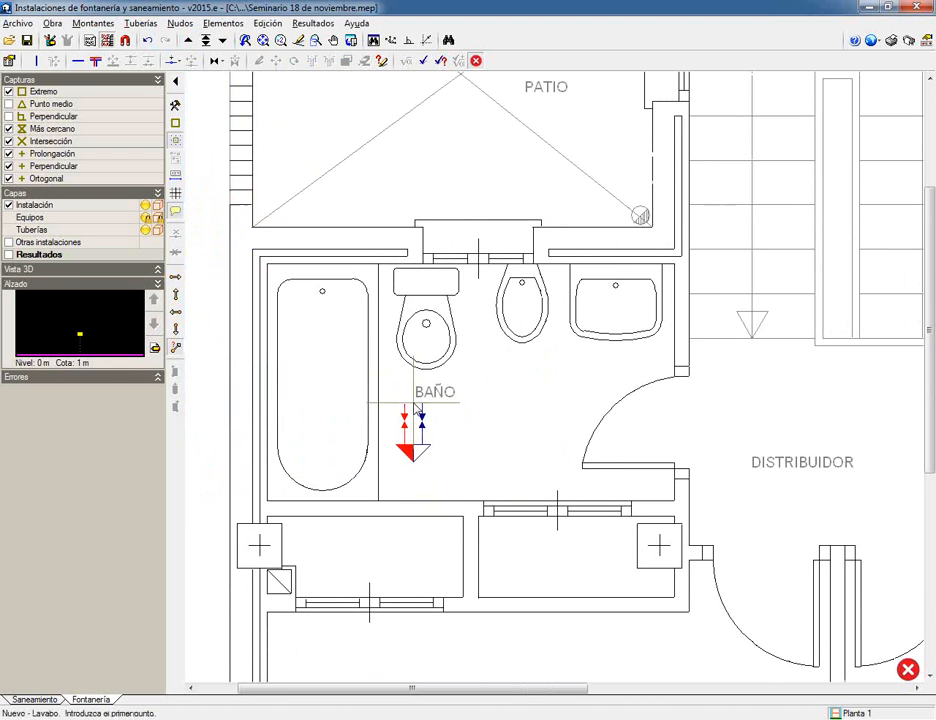
{"action": "left_click", "coordinate": [614, 282]}
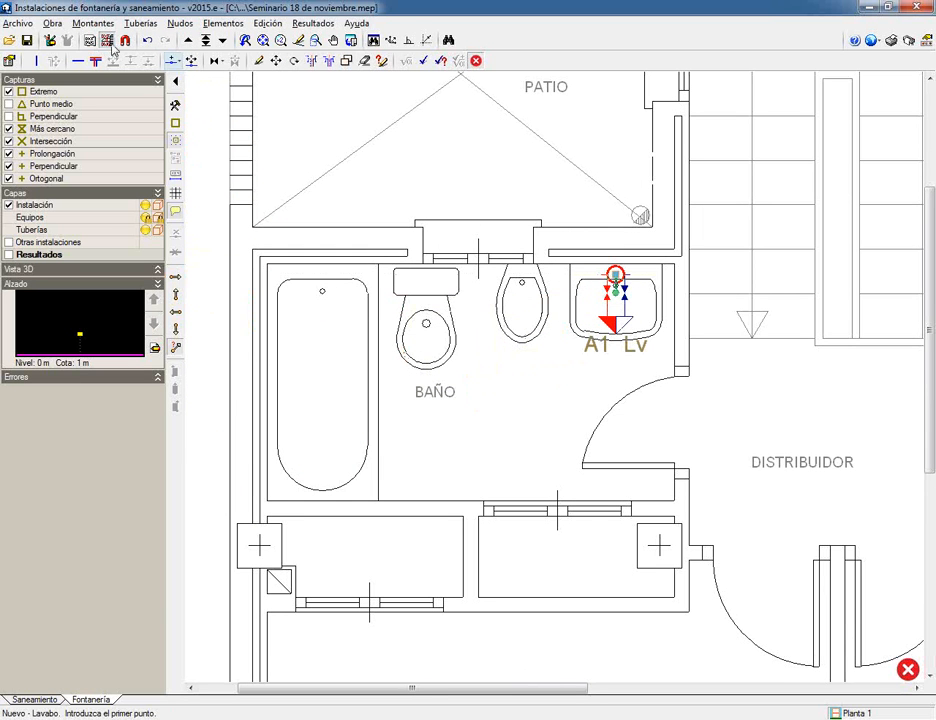
{"action": "left_click", "coordinate": [174, 62]}
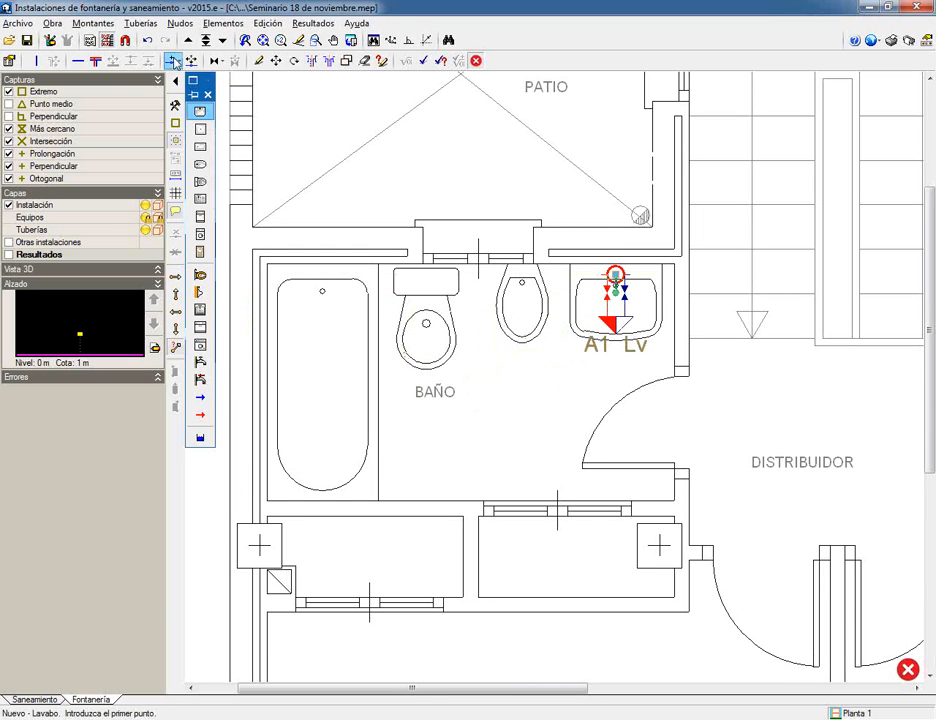
{"action": "left_click", "coordinate": [200, 182]}
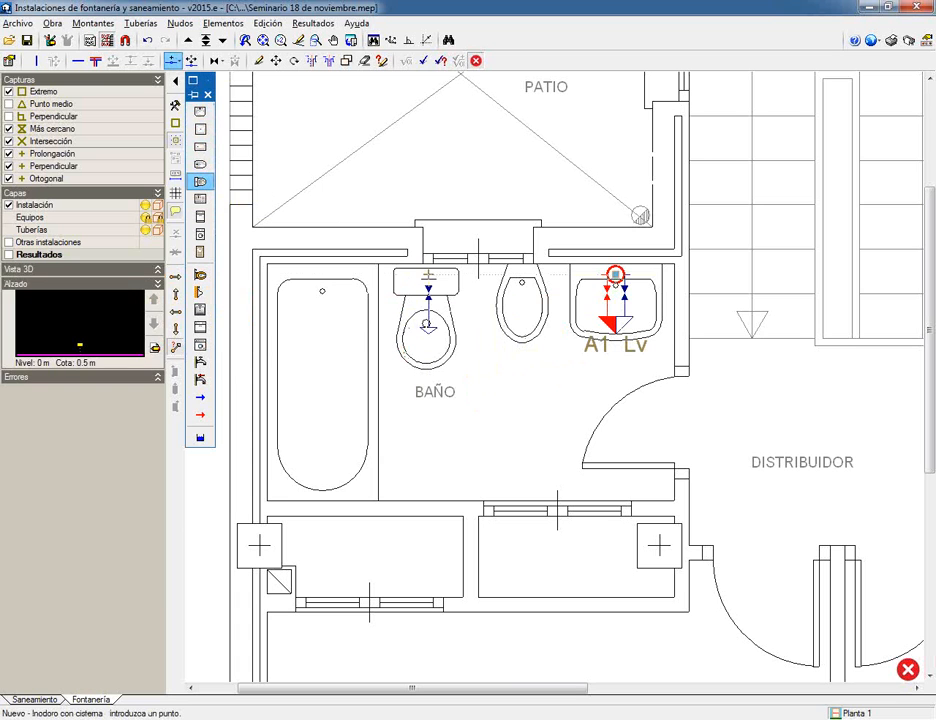
{"action": "left_click", "coordinate": [426, 275]}
- Add a Bidé node at the BAÑO bidet and a Bañera node at the tap end of the bathtub
{"action": "left_click", "coordinate": [200, 163]}
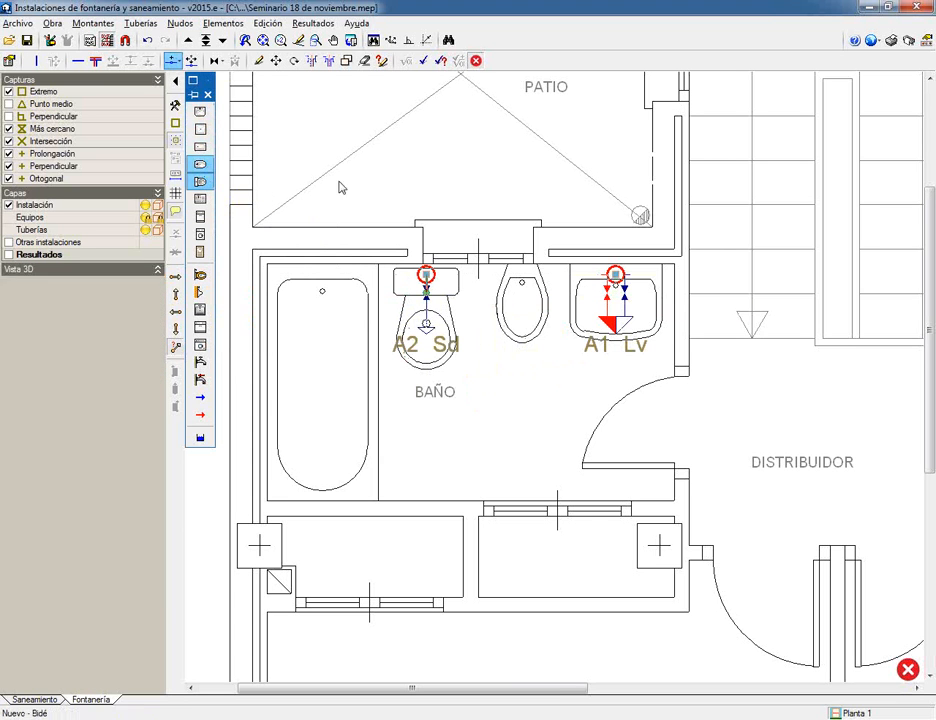
{"action": "left_click", "coordinate": [522, 275]}
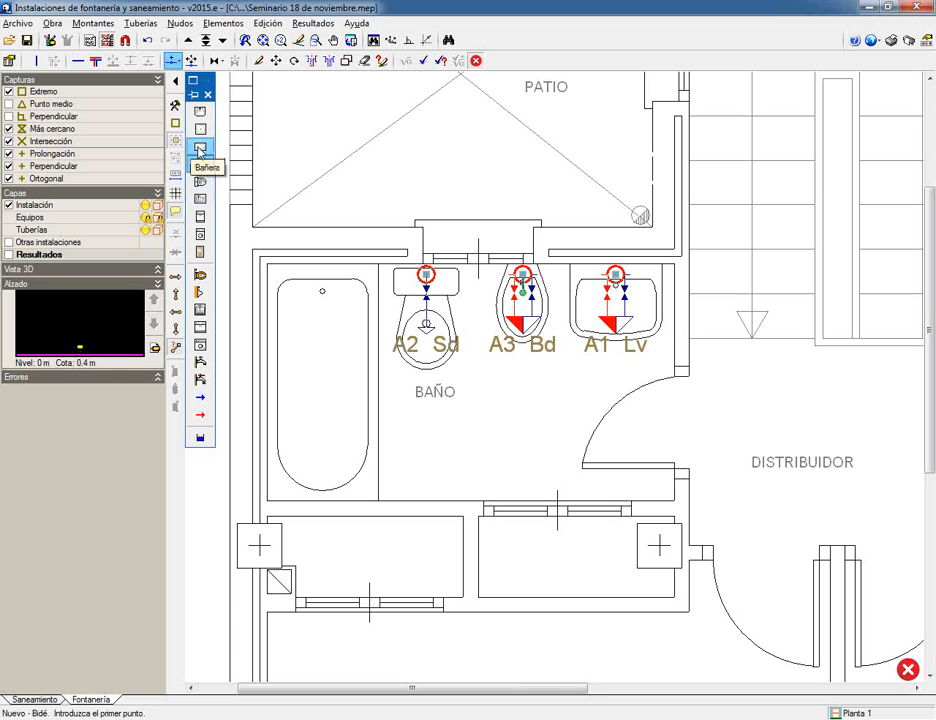
{"action": "left_click", "coordinate": [203, 150]}
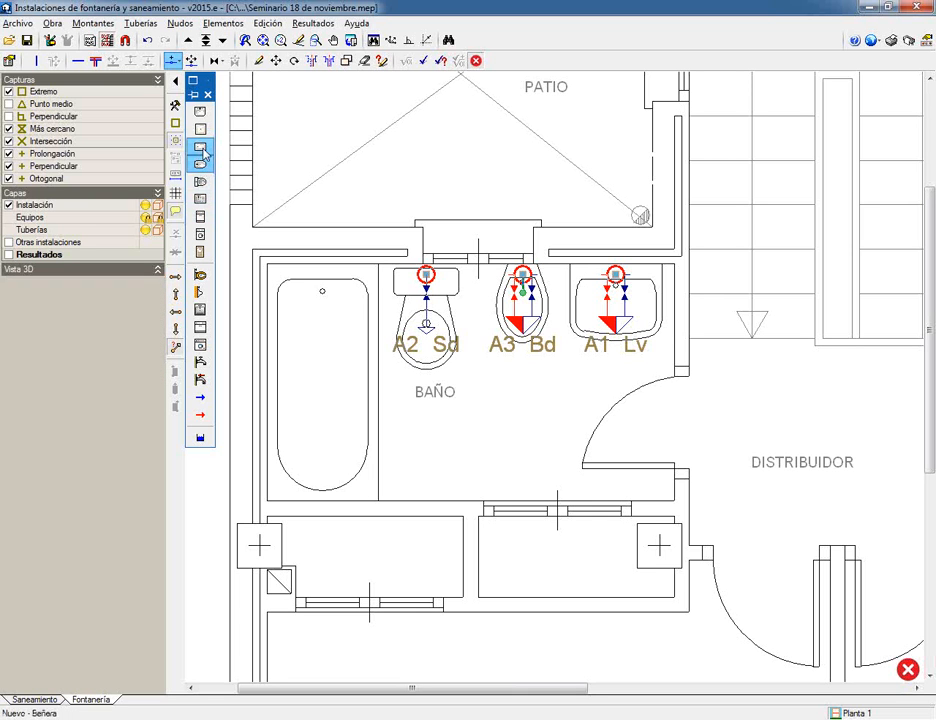
{"action": "left_click", "coordinate": [322, 274]}
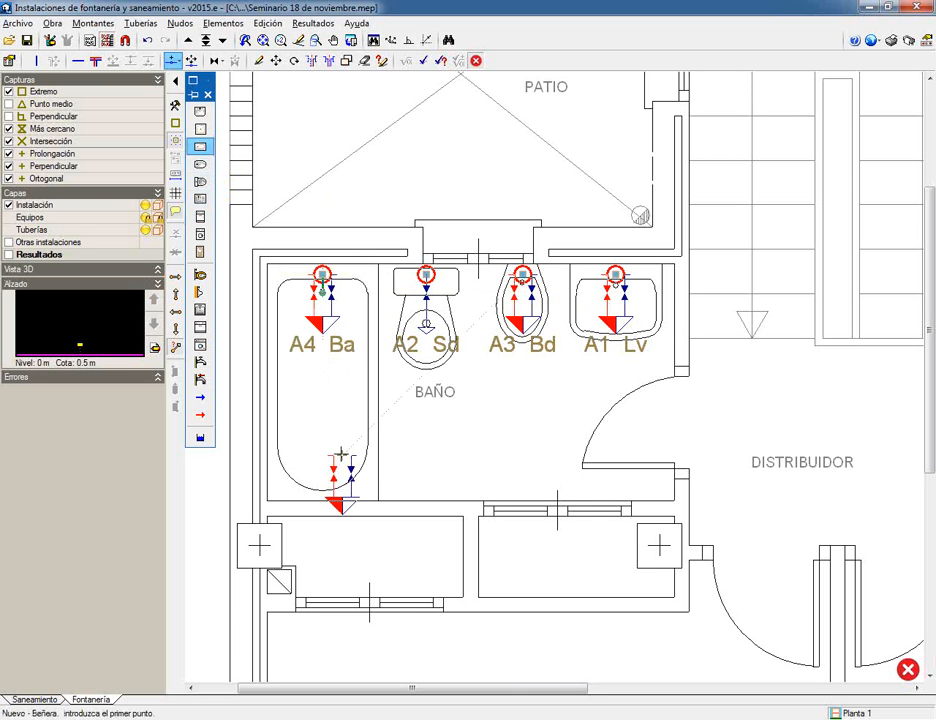
- Add a Grifo aislado node on the left wall of the PATIO, facing inward
{"action": "scroll", "coordinate": [458, 458], "scroll_direction": "down", "scroll_amount": 2}
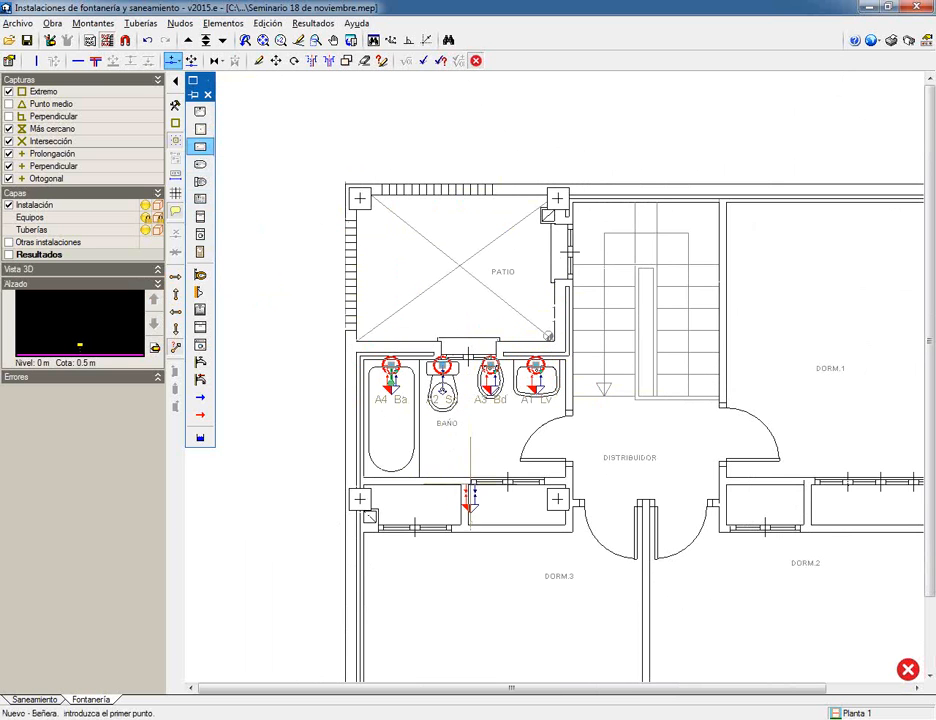
{"action": "left_click", "coordinate": [200, 362]}
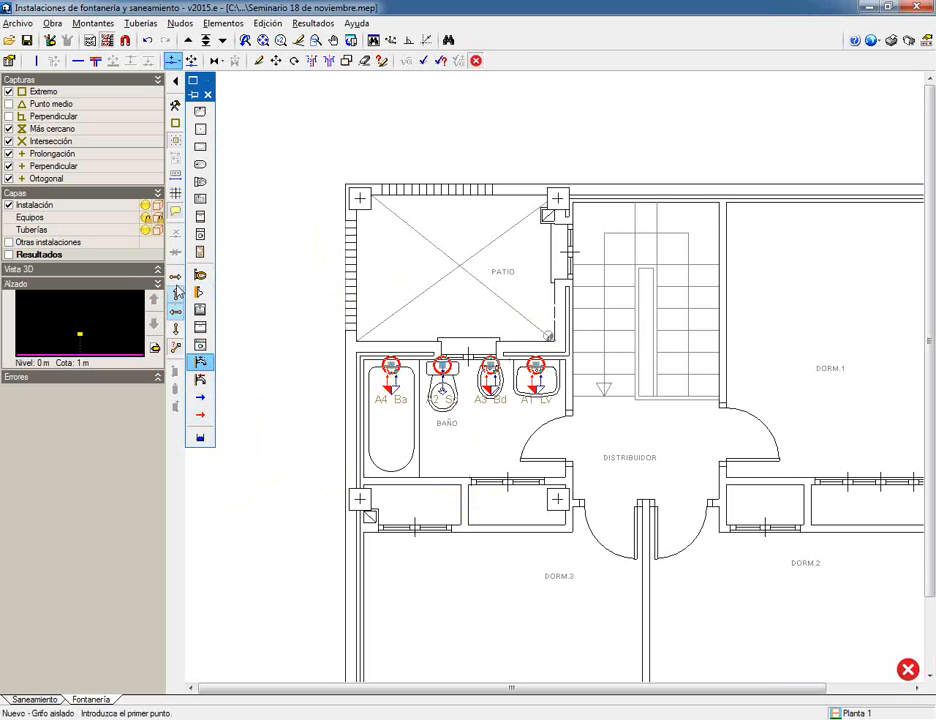
{"action": "left_click", "coordinate": [361, 260]}
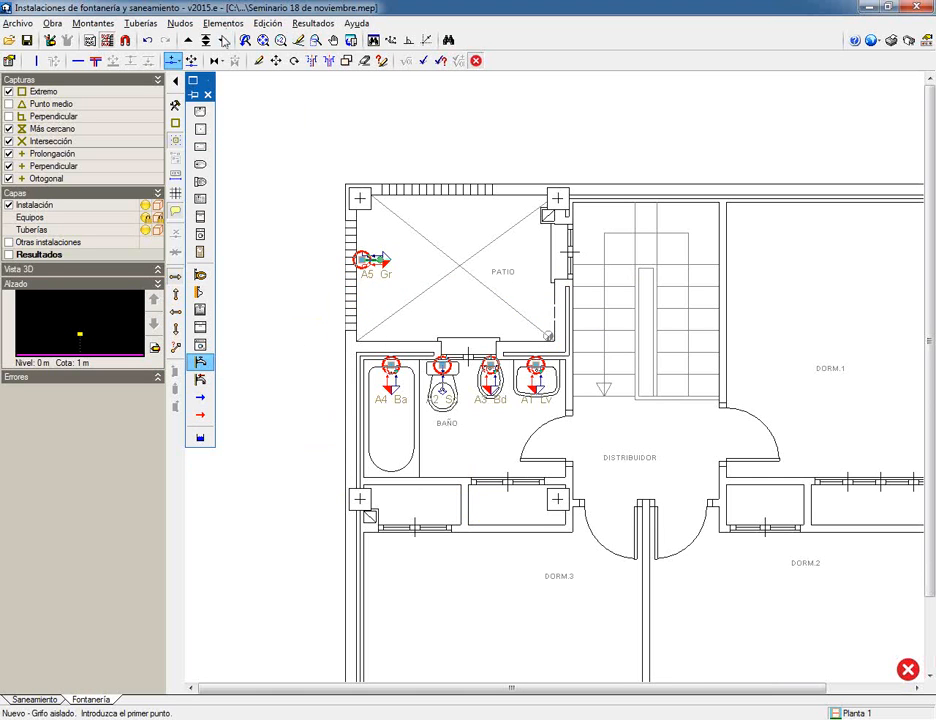
- Switch to Planta baja and start a new simple pipe with series COBRE and diameter Ø12
{"action": "left_click", "coordinate": [222, 40]}
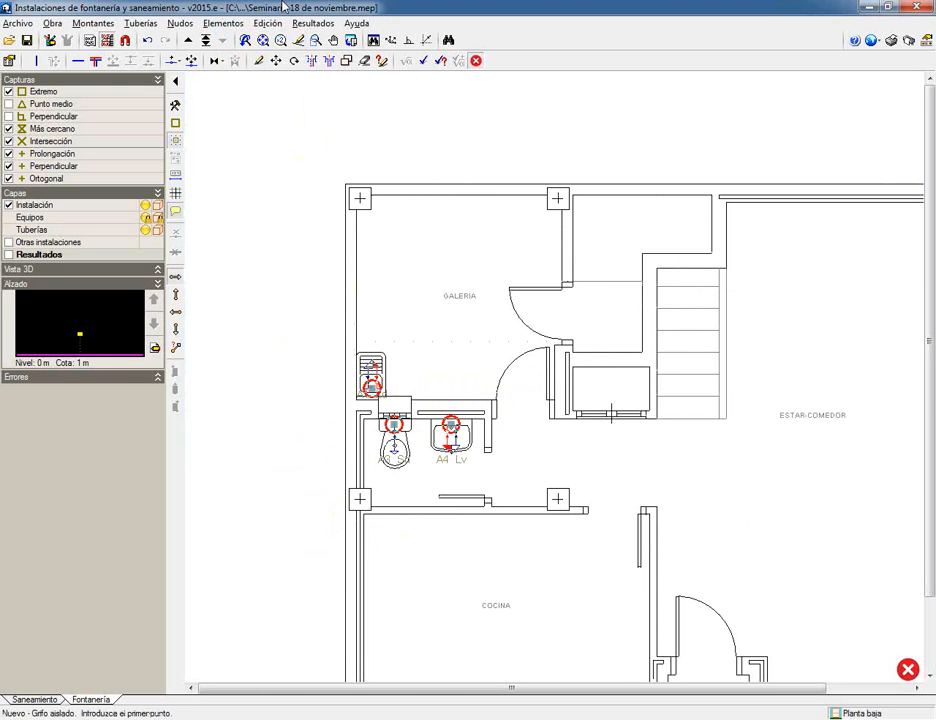
{"action": "left_click", "coordinate": [77, 62]}
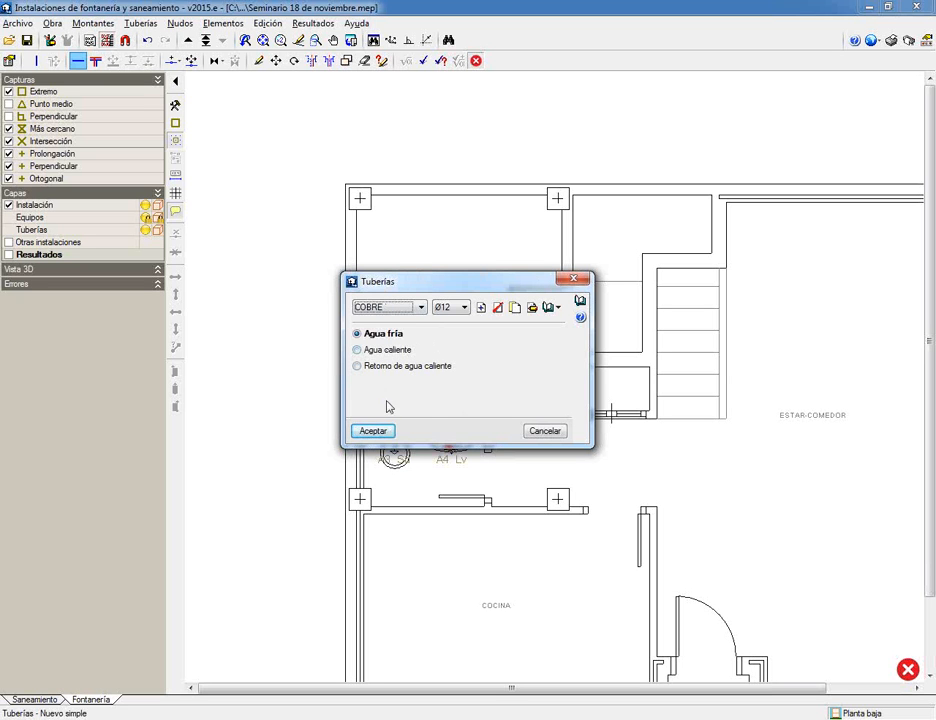
{"action": "left_click", "coordinate": [403, 310]}
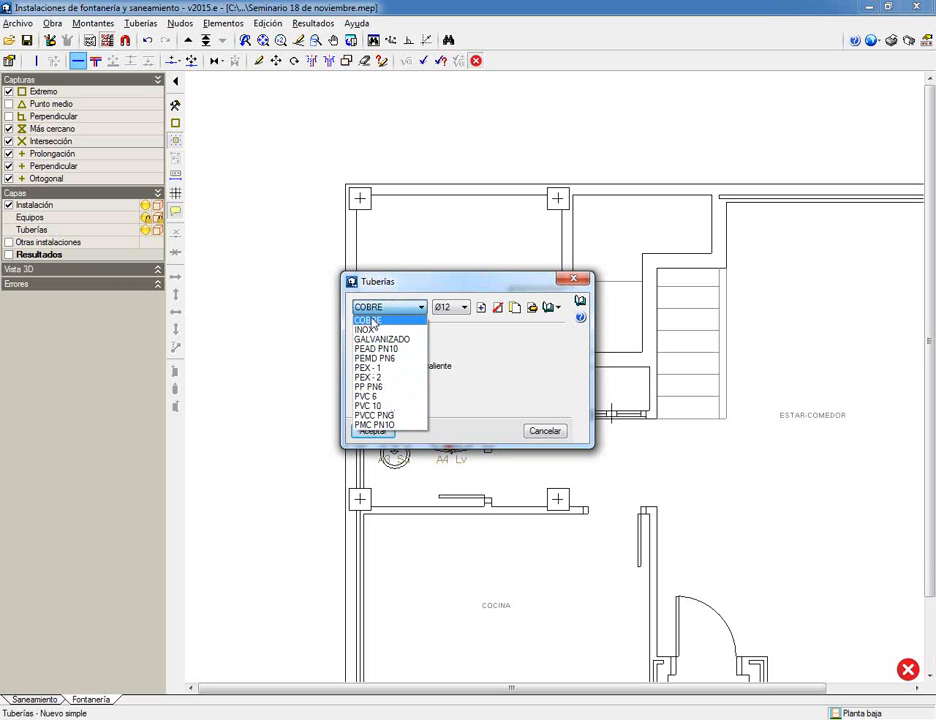
{"action": "left_click", "coordinate": [371, 321]}
{"action": "left_click", "coordinate": [464, 308]}
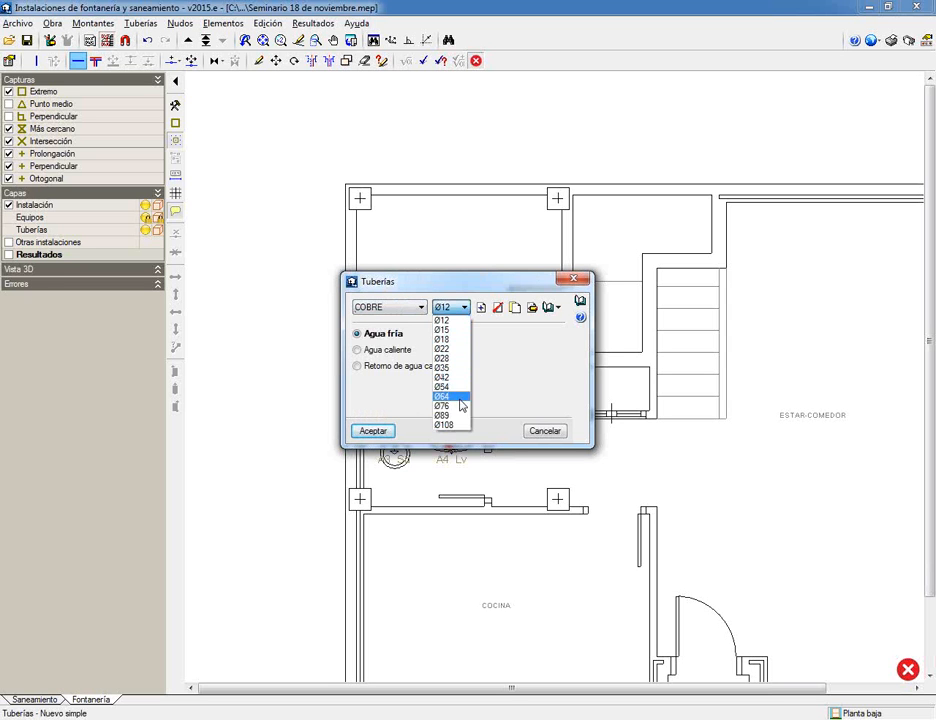
{"action": "left_click", "coordinate": [452, 318]}
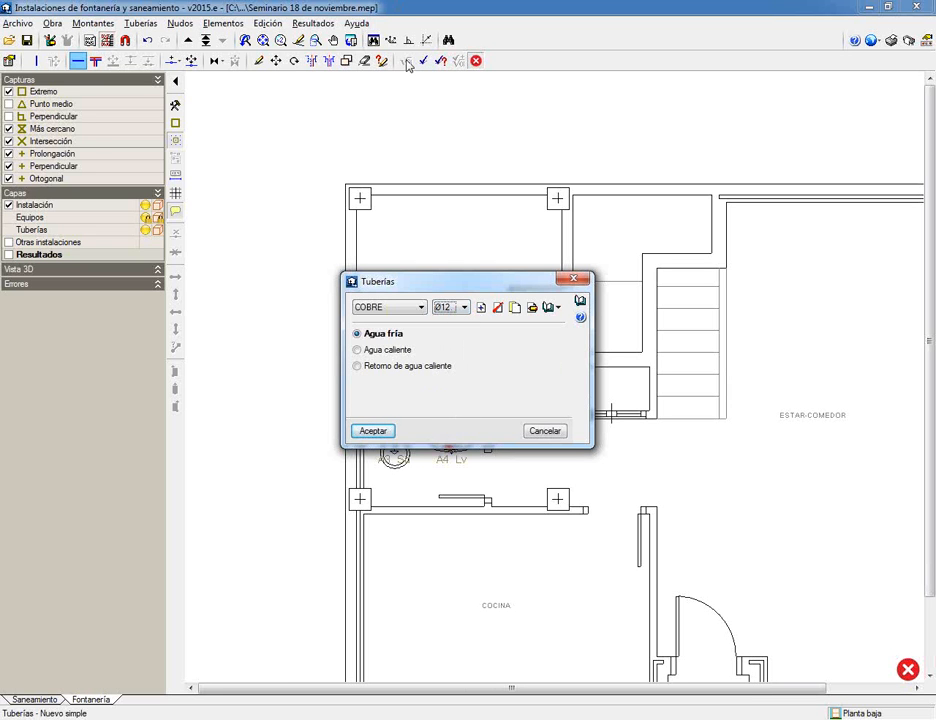
{"action": "left_click", "coordinate": [463, 307]}
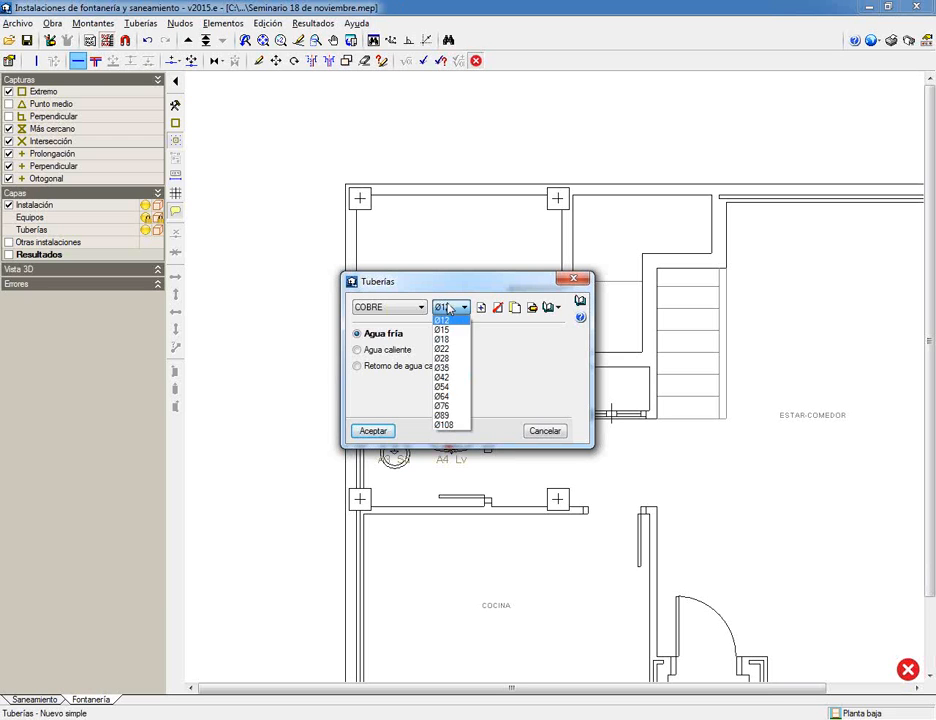
{"action": "left_click", "coordinate": [455, 313]}
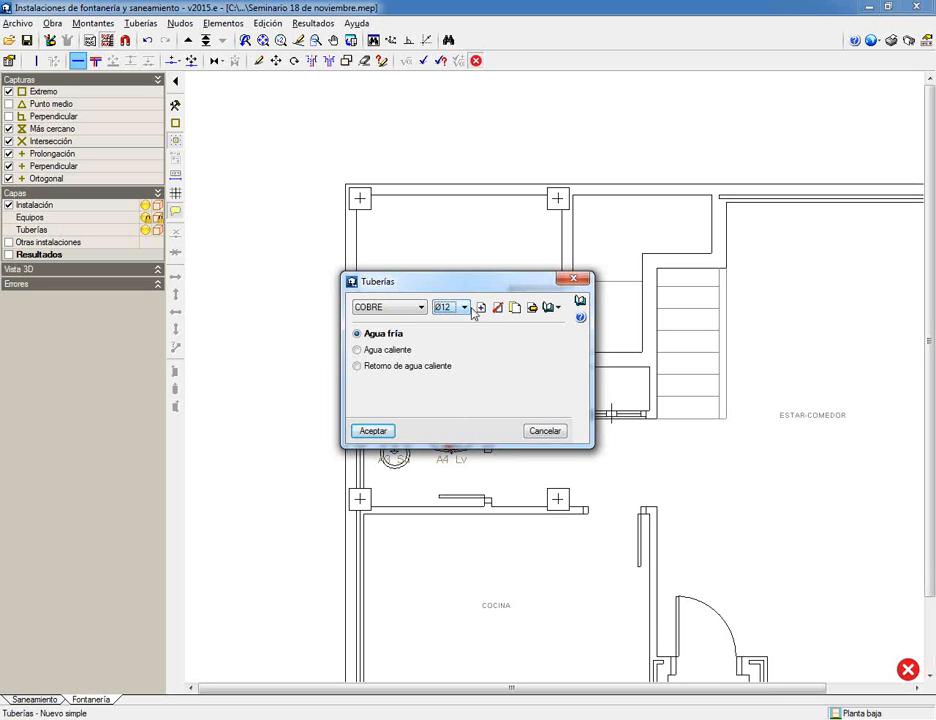
{"action": "left_click", "coordinate": [480, 309]}
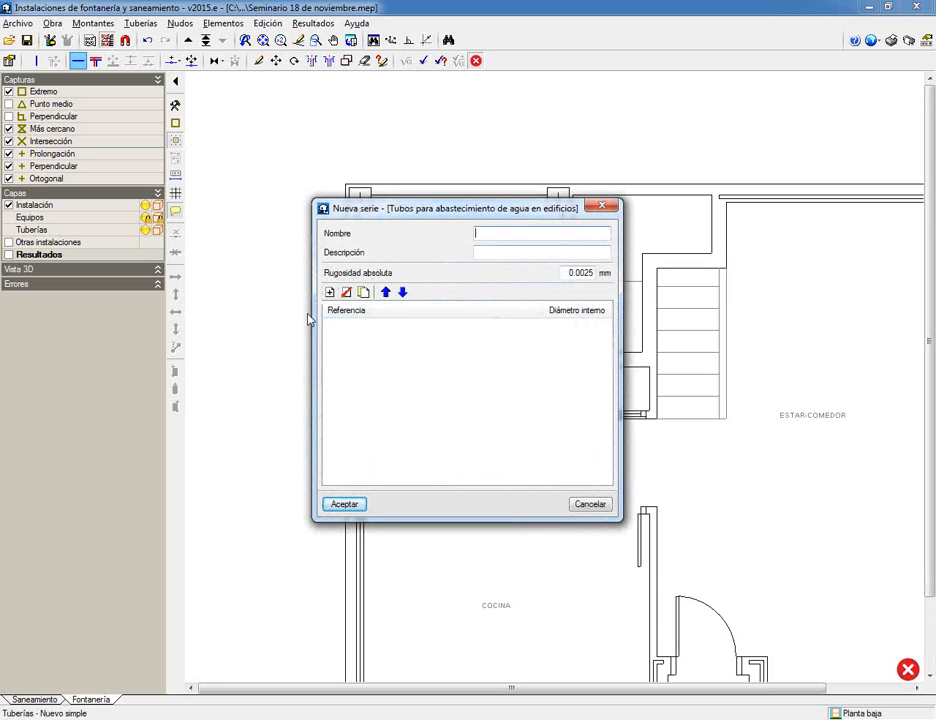
{"action": "left_click", "coordinate": [330, 292]}
{"action": "left_click", "coordinate": [330, 292]}
{"action": "left_click", "coordinate": [330, 292]}
{"action": "left_click", "coordinate": [330, 292]}
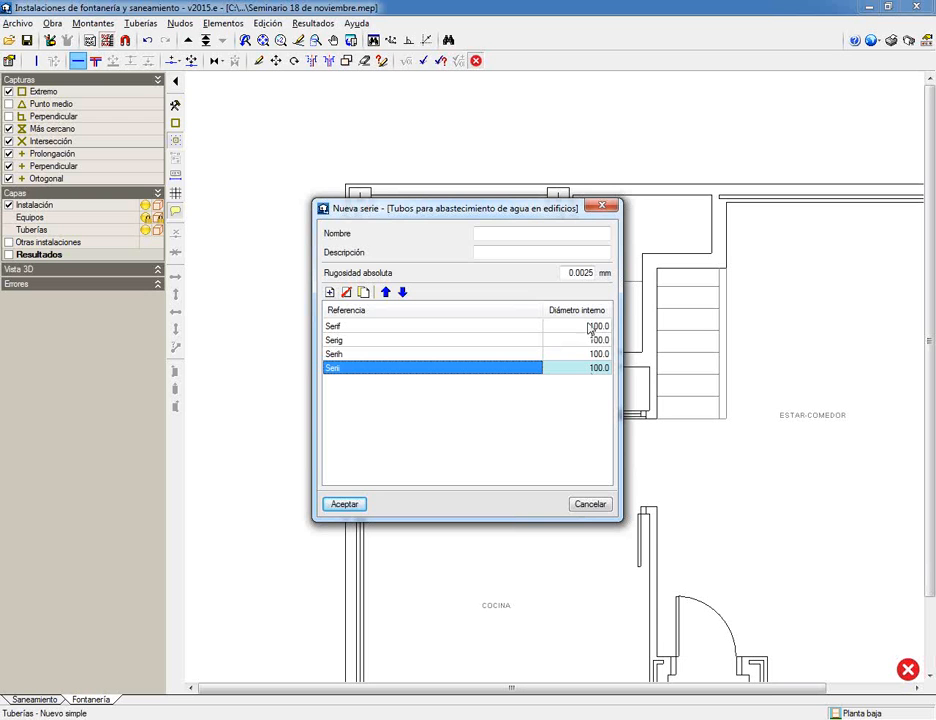
{"action": "left_click", "coordinate": [590, 505]}
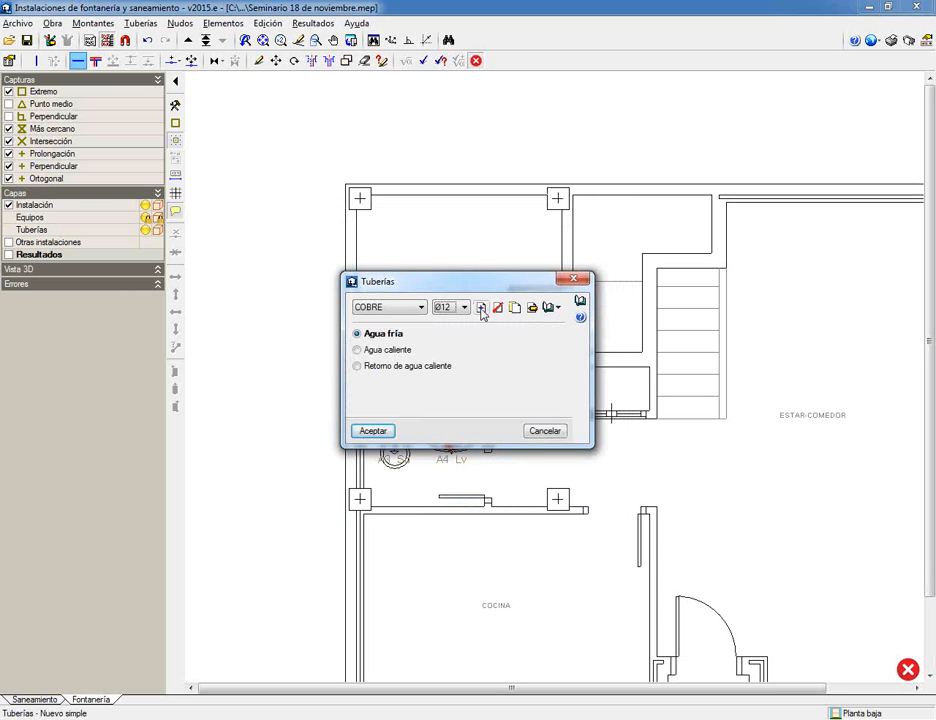
- Edit the COBRE pipe series to include a Ø120 size with an internal diameter of 115
{"action": "left_click", "coordinate": [532, 309]}
{"action": "scroll", "coordinate": [560, 351], "scroll_direction": "down", "scroll_amount": 1}
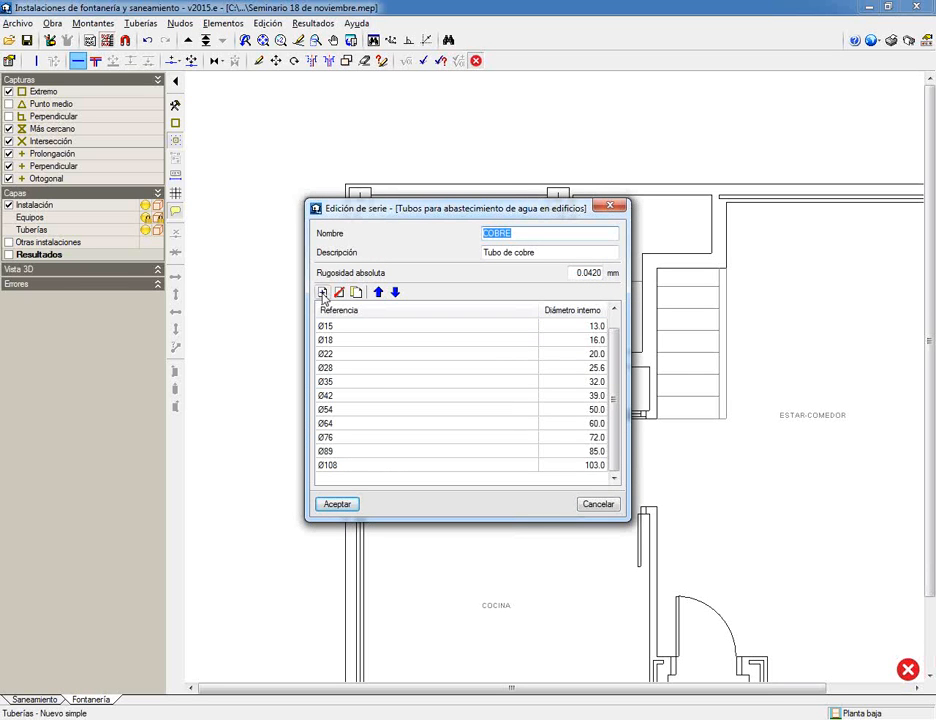
{"action": "left_click", "coordinate": [322, 292]}
{"action": "left_click", "coordinate": [368, 466]}
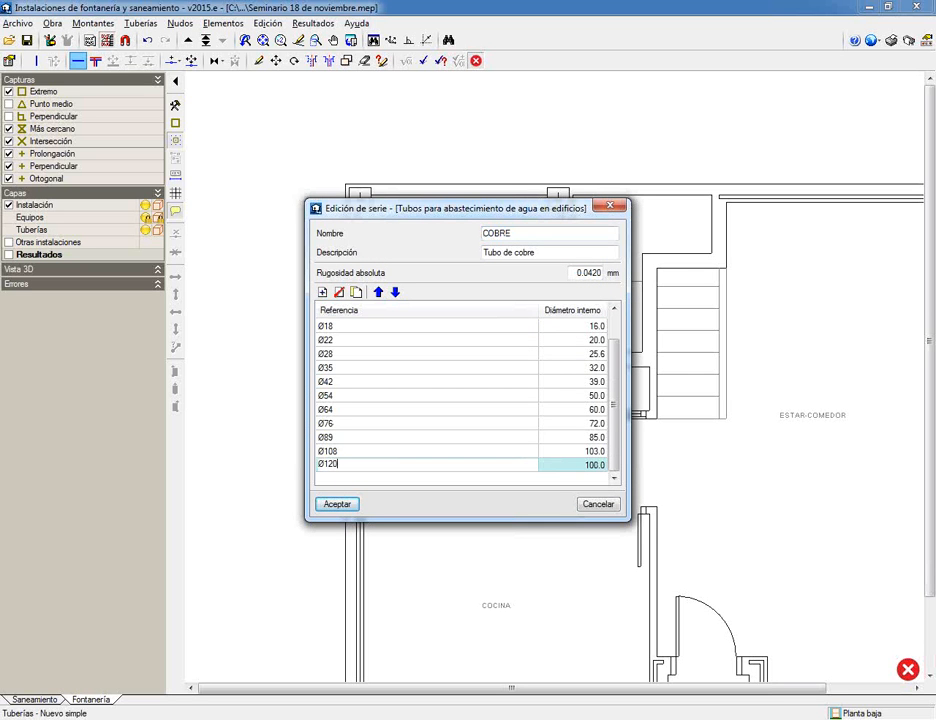
{"action": "left_click", "coordinate": [562, 466]}
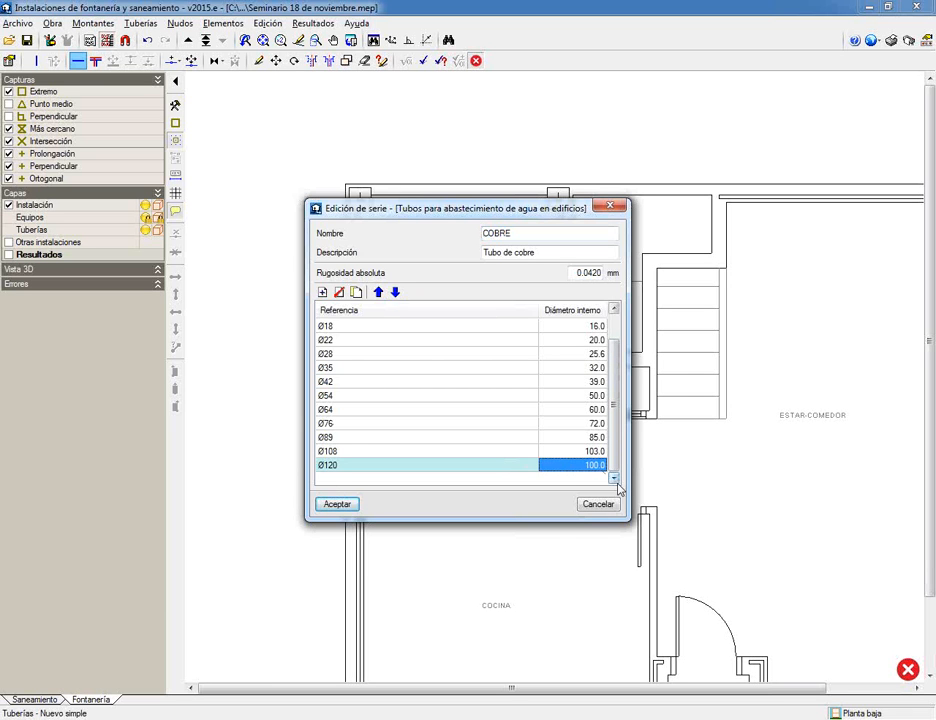
{"action": "type", "text": "115"}
{"action": "key", "text": "Return"}
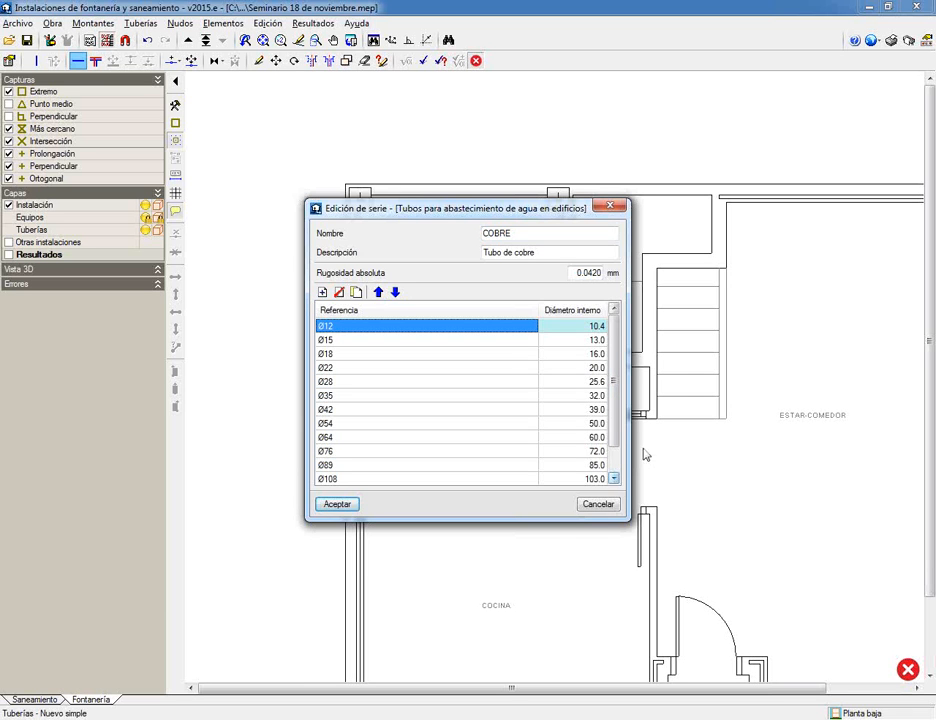
{"action": "scroll", "coordinate": [595, 470], "scroll_direction": "down", "scroll_amount": 2}
{"action": "left_click", "coordinate": [585, 466]}
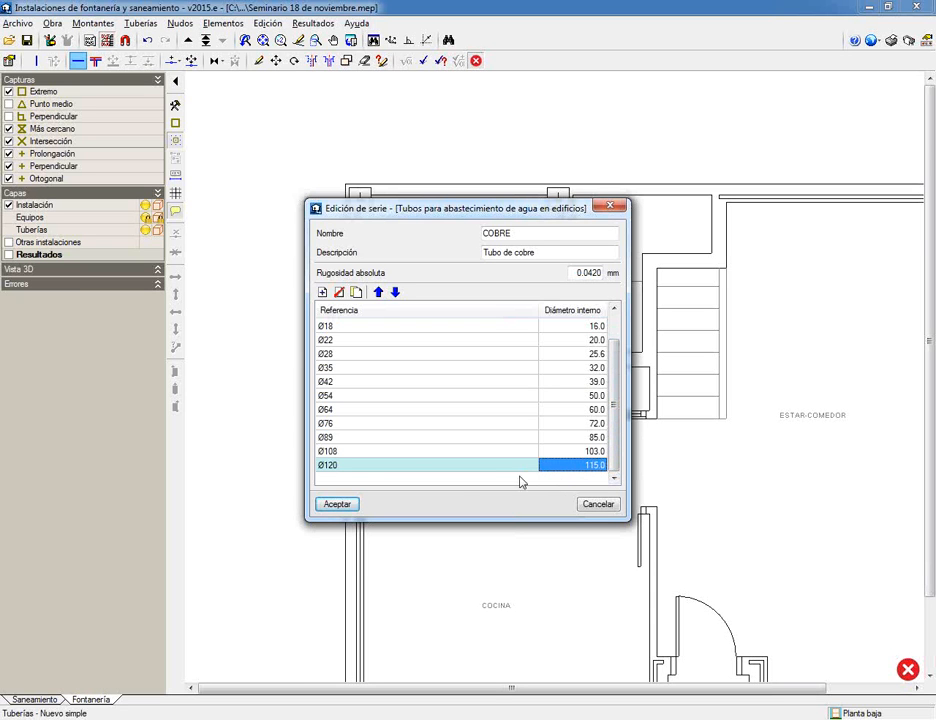
{"action": "left_click", "coordinate": [334, 504]}
- Examine the available pipe series, the COBRE diameters and the library import and export options
{"action": "left_click", "coordinate": [421, 307]}
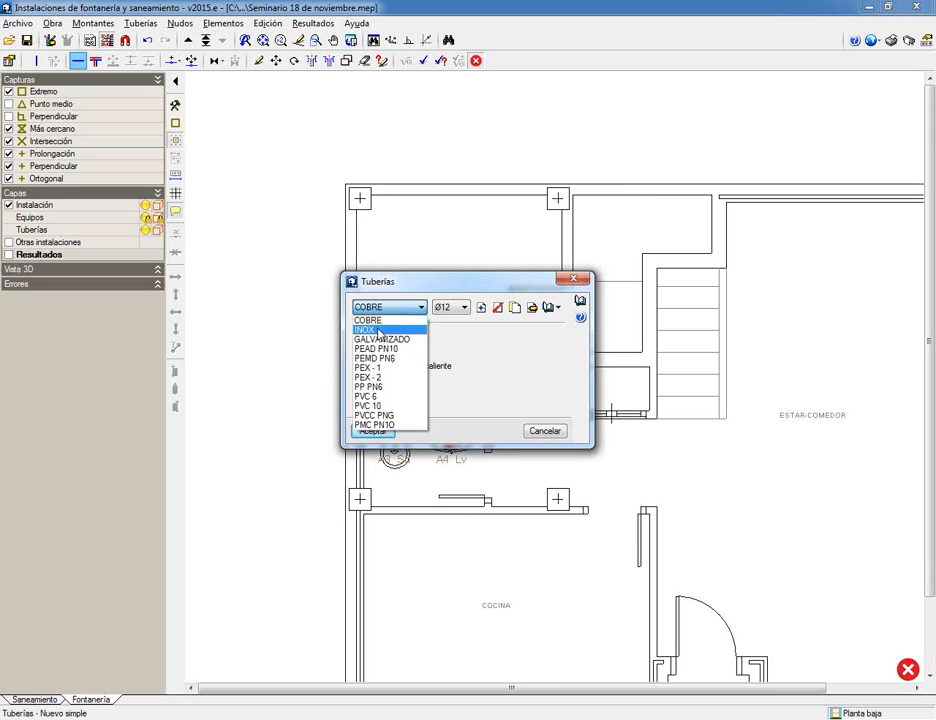
{"action": "left_click", "coordinate": [440, 316]}
{"action": "left_click", "coordinate": [441, 309]}
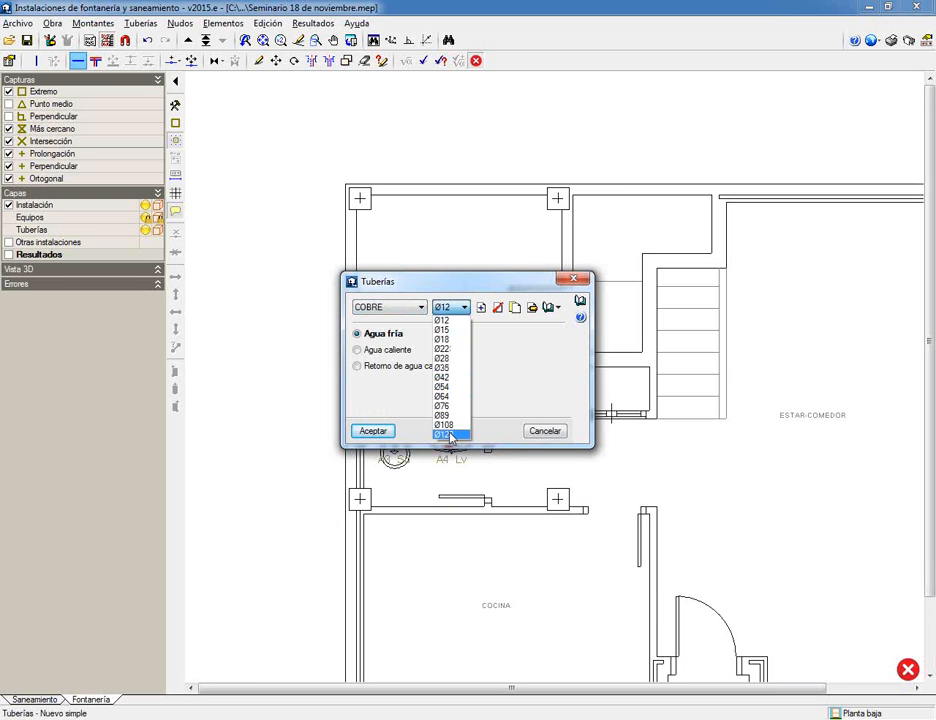
{"action": "left_click", "coordinate": [534, 411]}
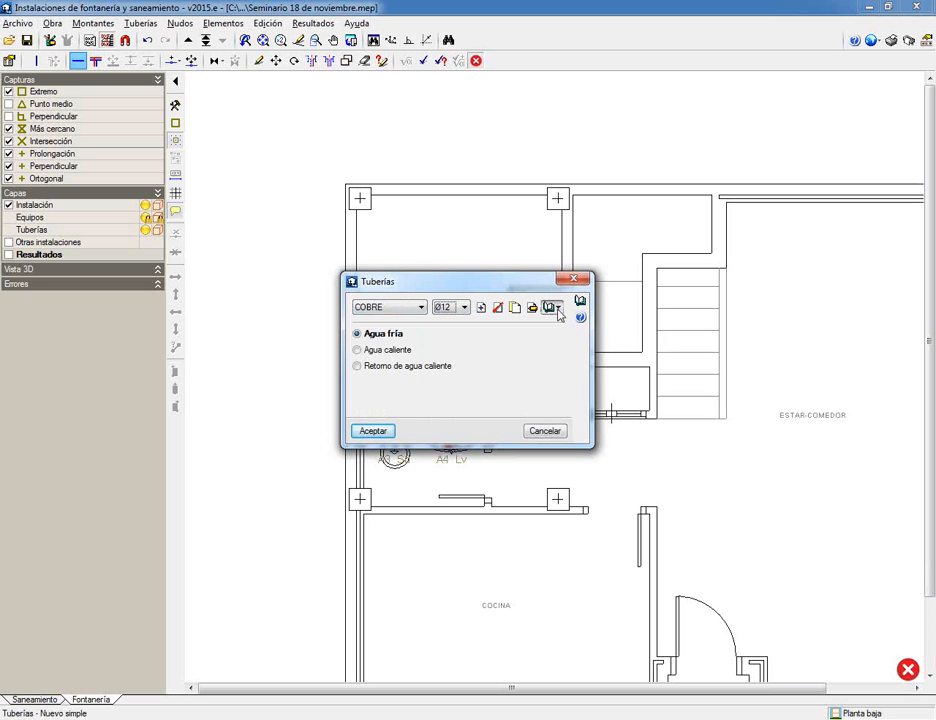
{"action": "left_click", "coordinate": [551, 307]}
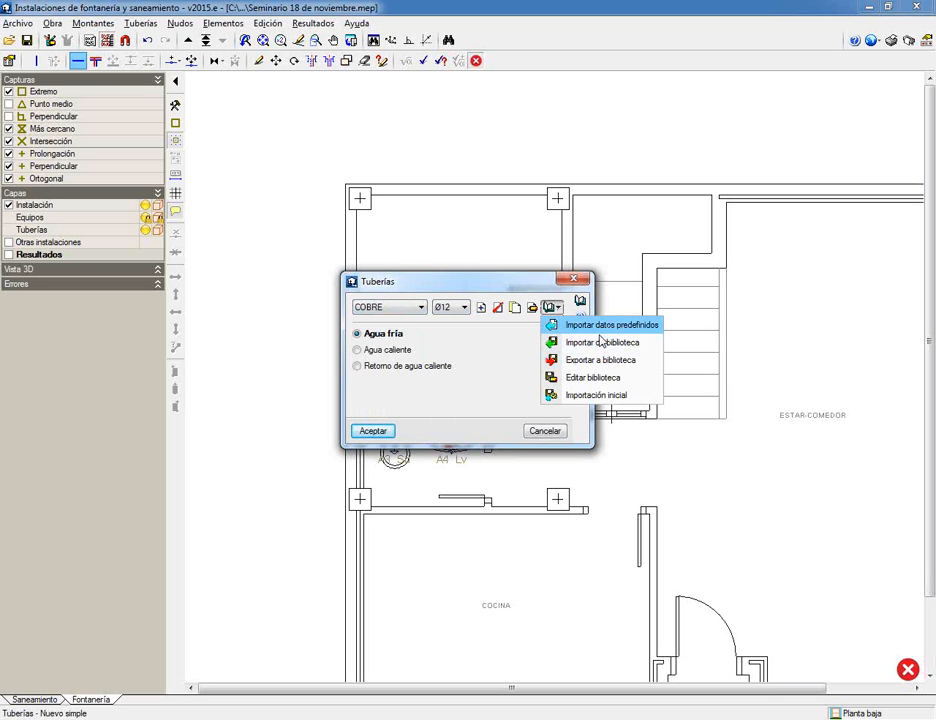
{"action": "left_click", "coordinate": [481, 338]}
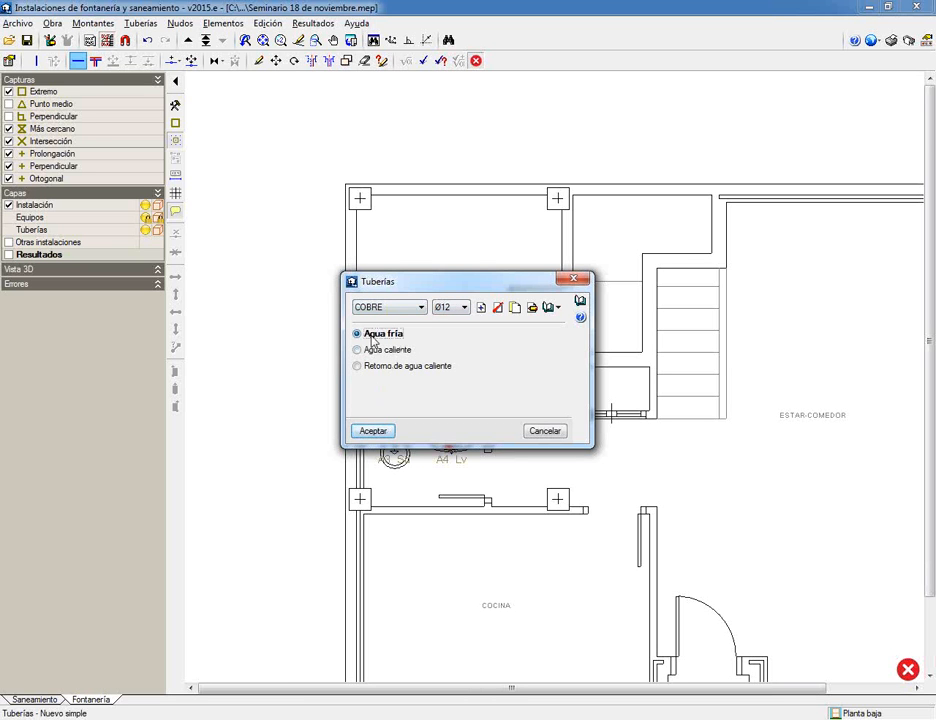
- Draw a COBRE Ø12 Agua fría pipe from outside the building along the GALERIA's outer wall, through the wall behind the toilet, to the Lavabo's cold-water inlet
{"action": "left_click", "coordinate": [372, 431]}
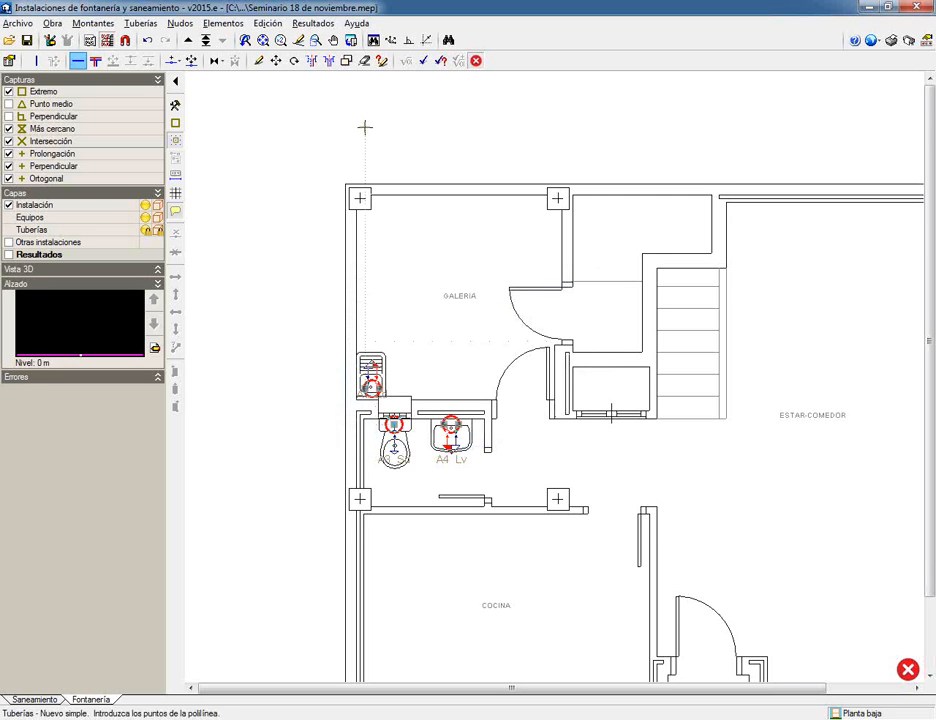
{"action": "scroll", "coordinate": [355, 156], "scroll_direction": "up", "scroll_amount": 2}
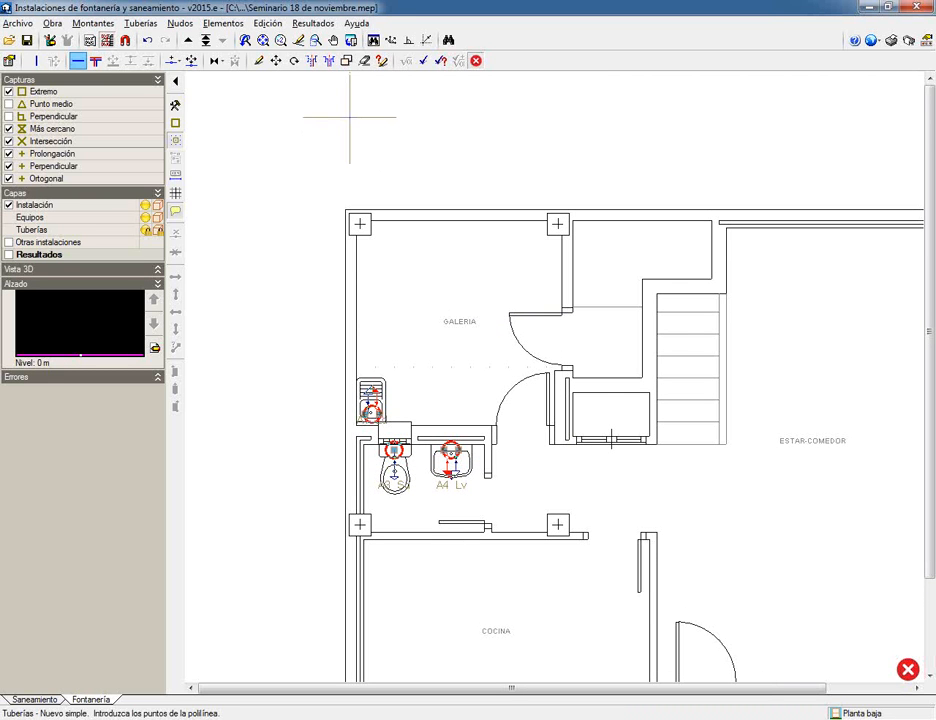
{"action": "left_click", "coordinate": [349, 117]}
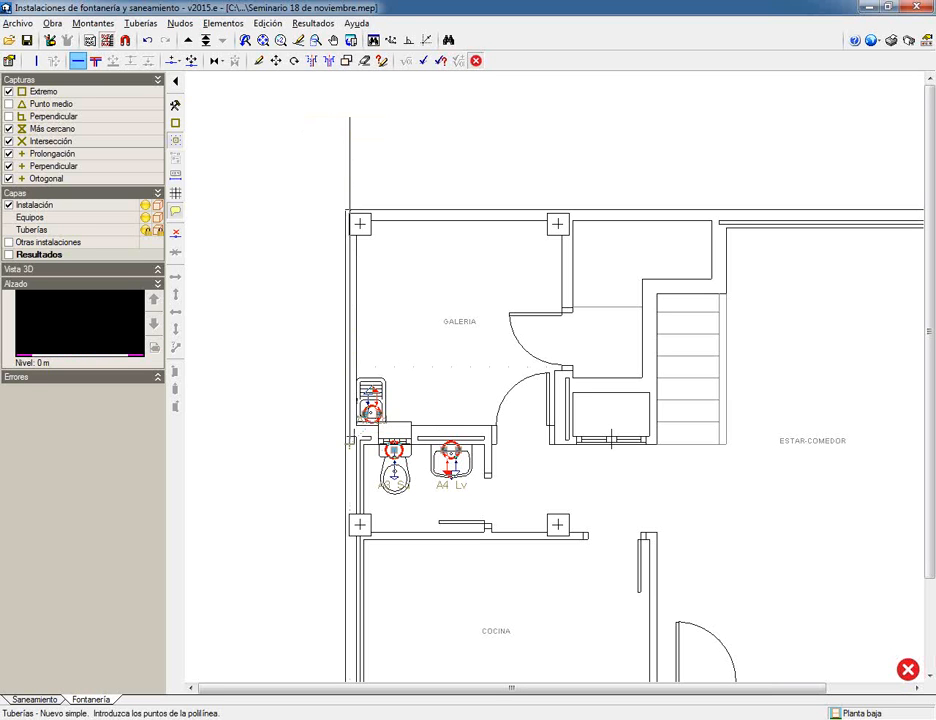
{"action": "scroll", "coordinate": [434, 434], "scroll_direction": "up", "scroll_amount": 3}
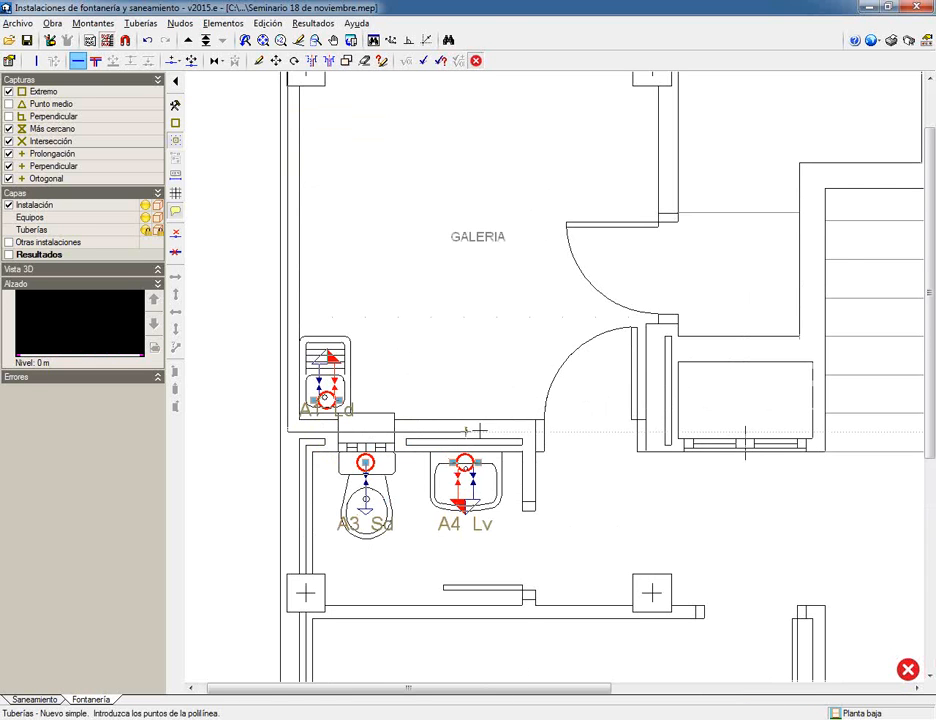
{"action": "left_click", "coordinate": [479, 431]}
{"action": "left_click", "coordinate": [479, 460]}
{"action": "right_click", "coordinate": [479, 460]}
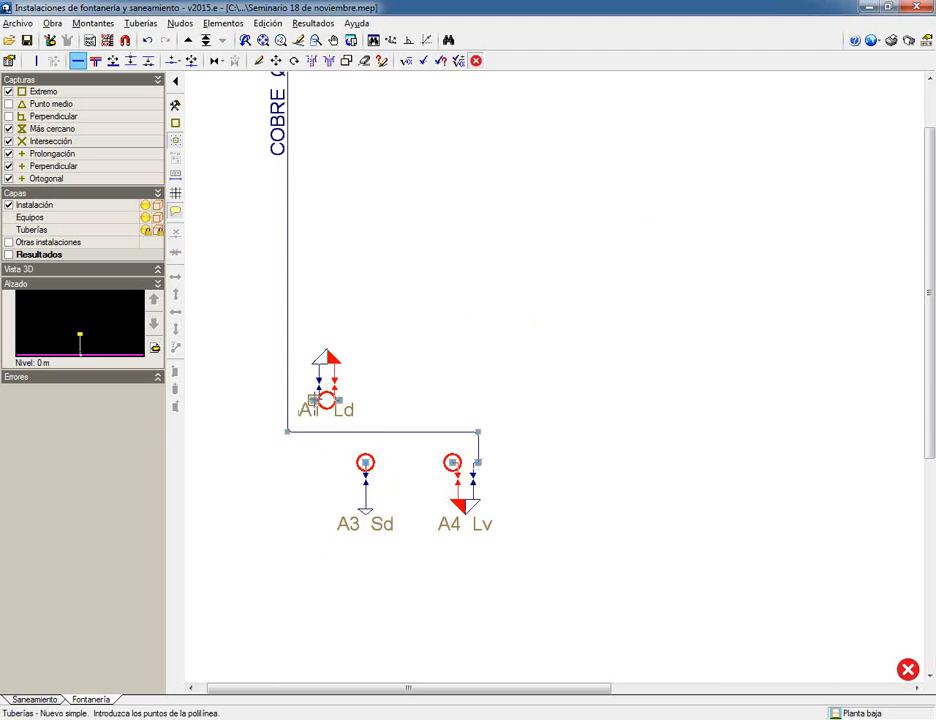
- Connect the cold-water inlets of the GALERIA sink A1 and the toilet A3 to the horizontal pipe with perpendicular branches
{"action": "left_click", "coordinate": [312, 400]}
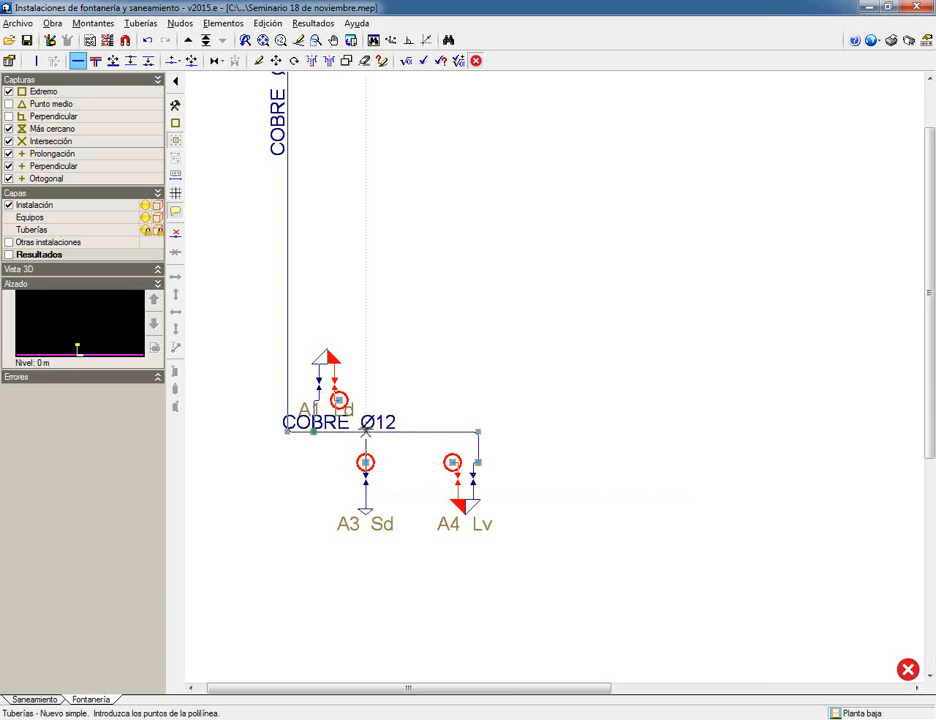
{"action": "left_click", "coordinate": [365, 432]}
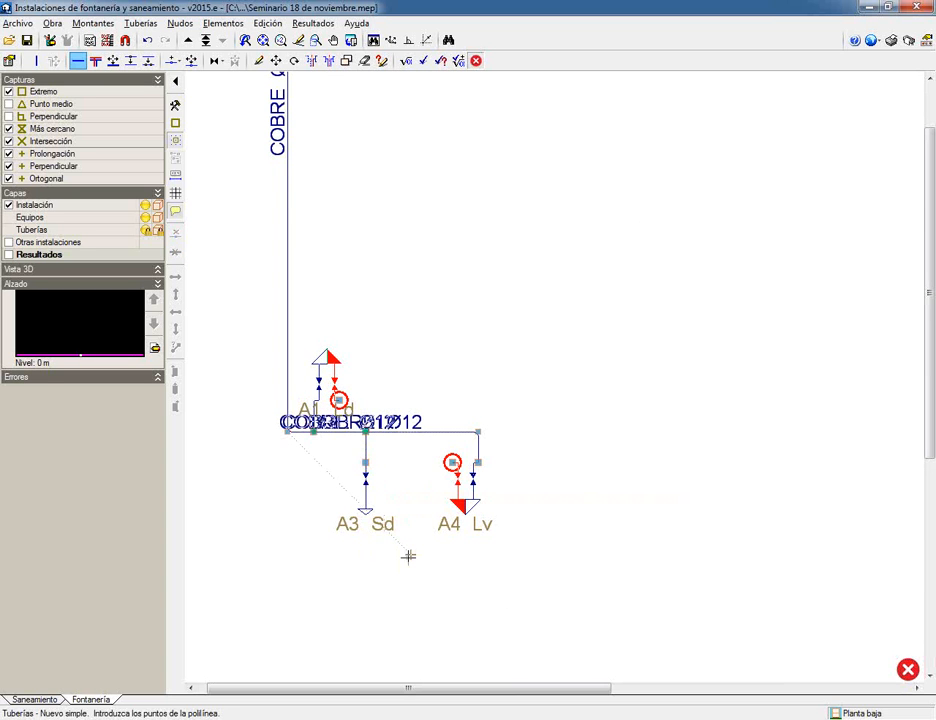
{"action": "scroll", "coordinate": [408, 556], "scroll_direction": "up", "scroll_amount": 4}
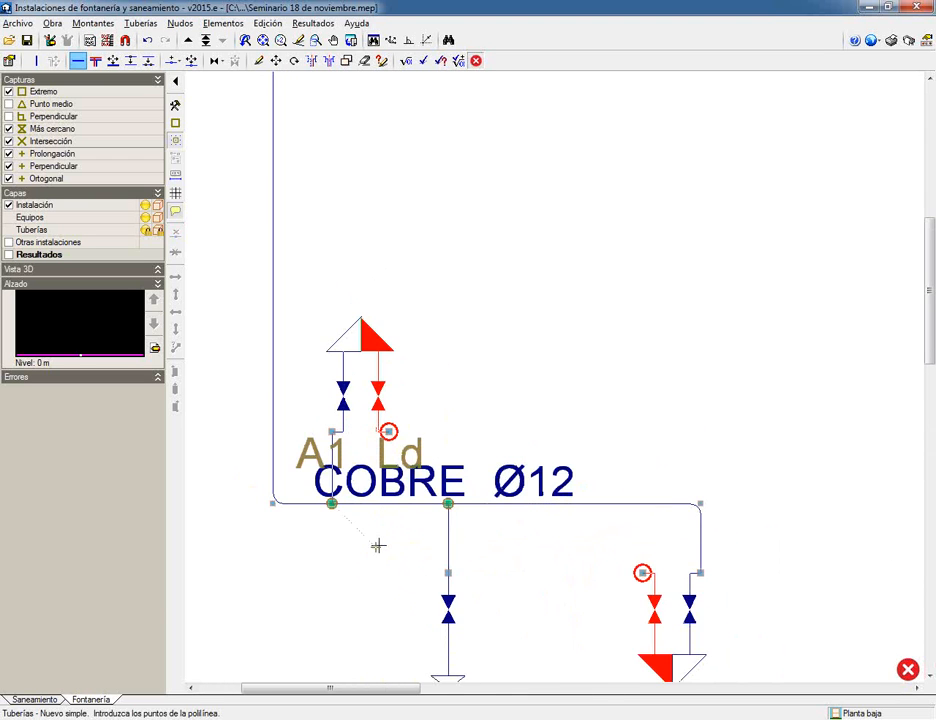
{"action": "scroll", "coordinate": [377, 545], "scroll_direction": "down", "scroll_amount": 2}
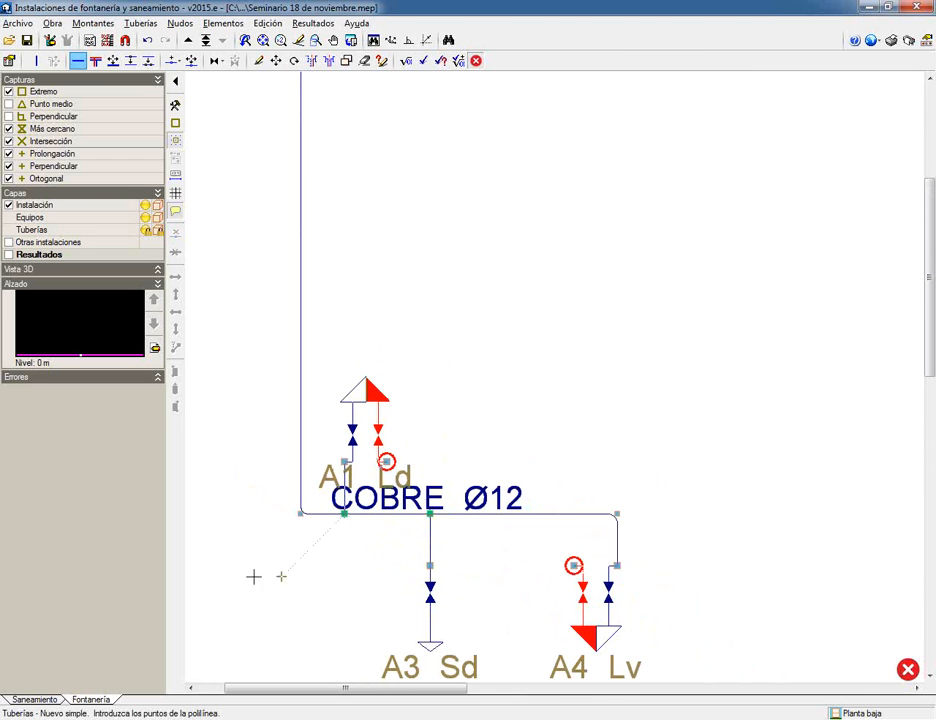
{"action": "scroll", "coordinate": [246, 576], "scroll_direction": "down", "scroll_amount": 1}
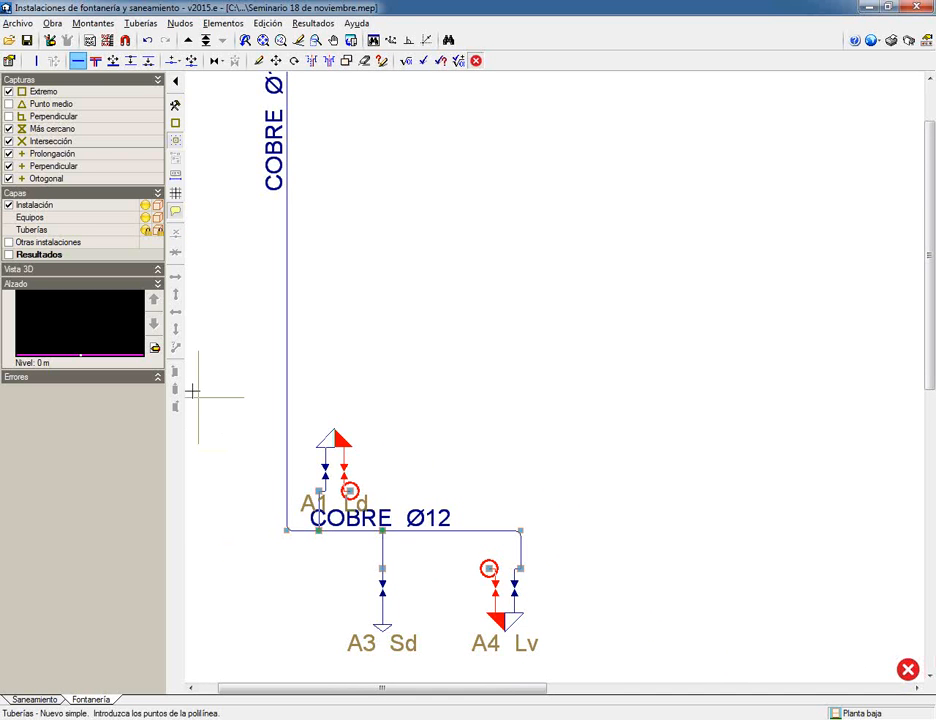
- Insert COBRE Agua fría riser V1 of Ø12 from Planta baja to Planta 1 at the cold-water pipe's corner, and switch to Planta 1
{"action": "left_click", "coordinate": [49, 40]}
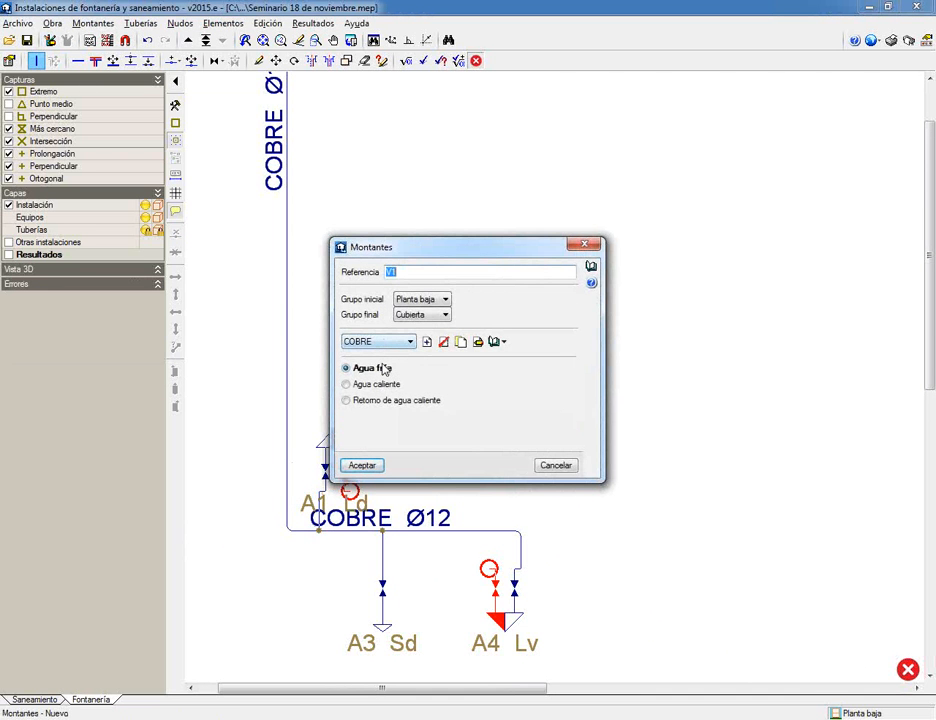
{"action": "left_click", "coordinate": [429, 300]}
{"action": "left_click", "coordinate": [430, 312]}
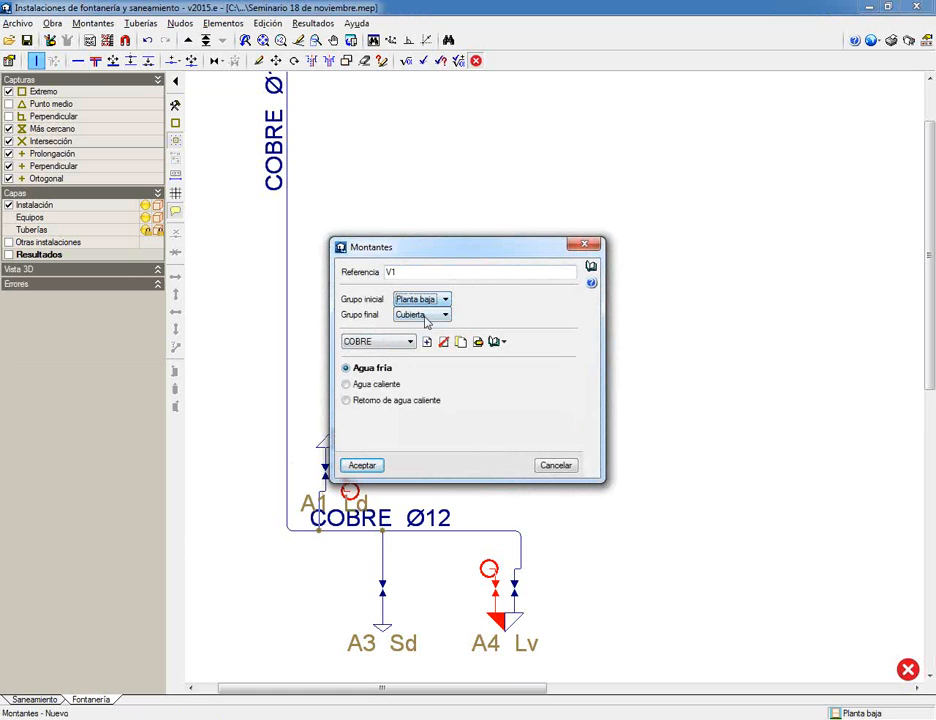
{"action": "left_click", "coordinate": [428, 317]}
{"action": "left_click", "coordinate": [425, 329]}
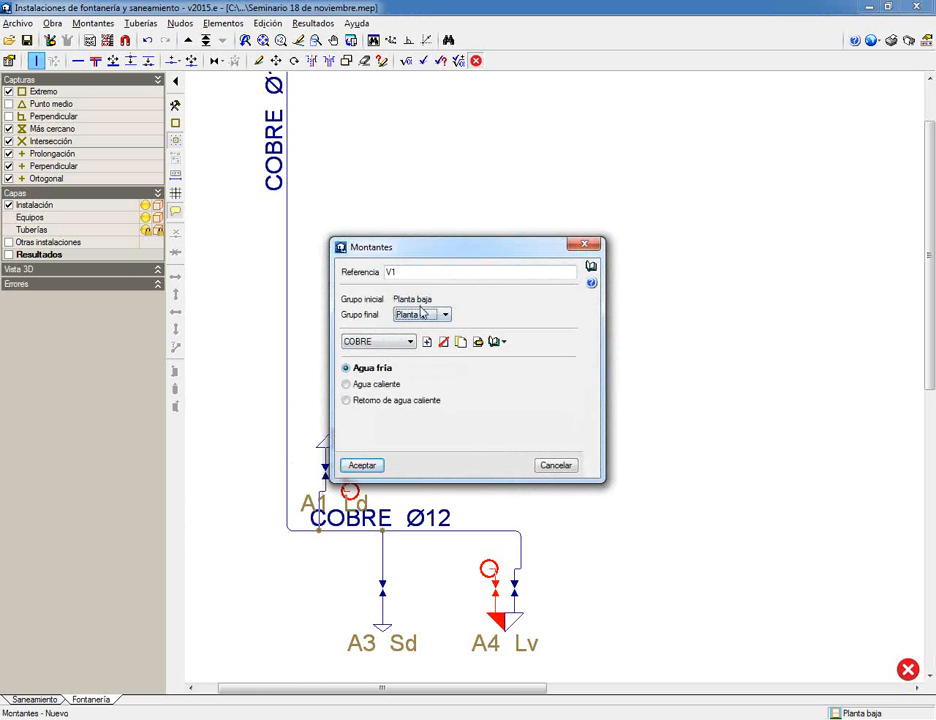
{"action": "left_click", "coordinate": [361, 466]}
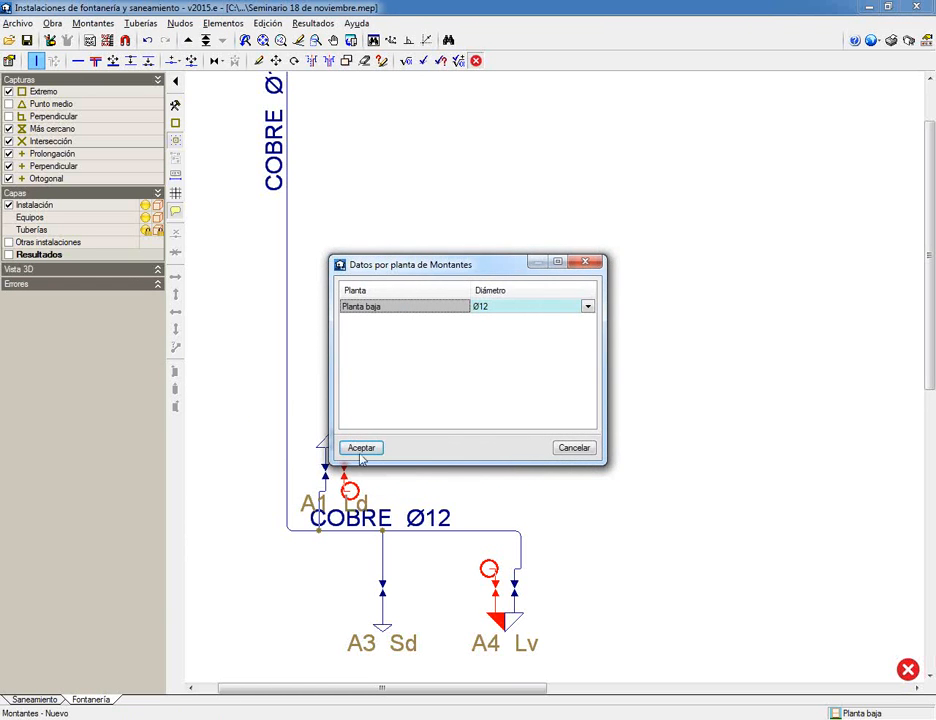
{"action": "left_click", "coordinate": [362, 448]}
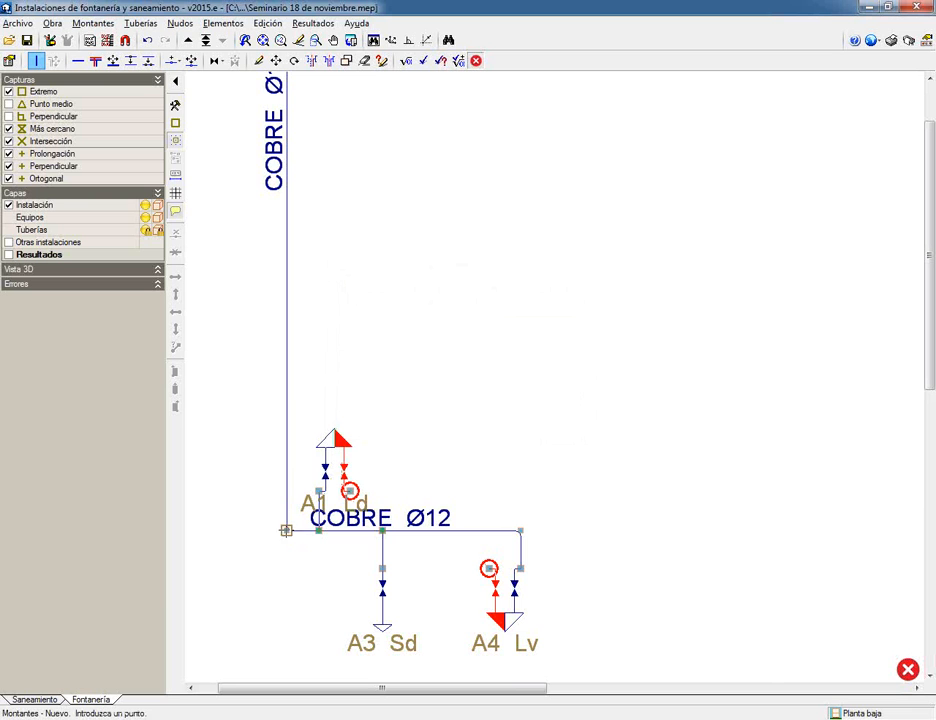
{"action": "left_click", "coordinate": [188, 40]}
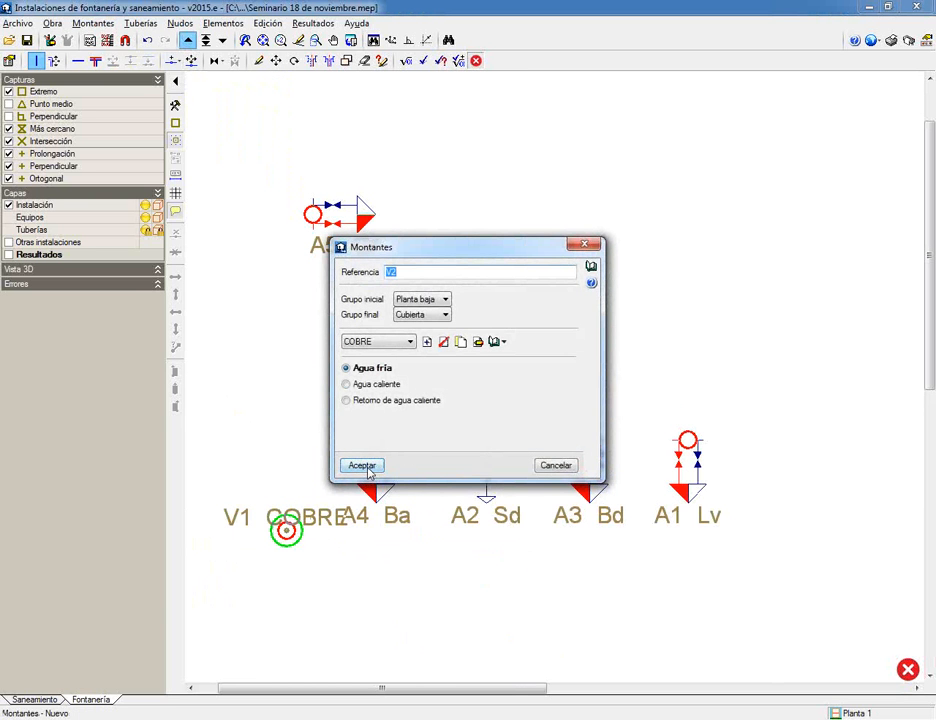
{"action": "left_click", "coordinate": [575, 467]}
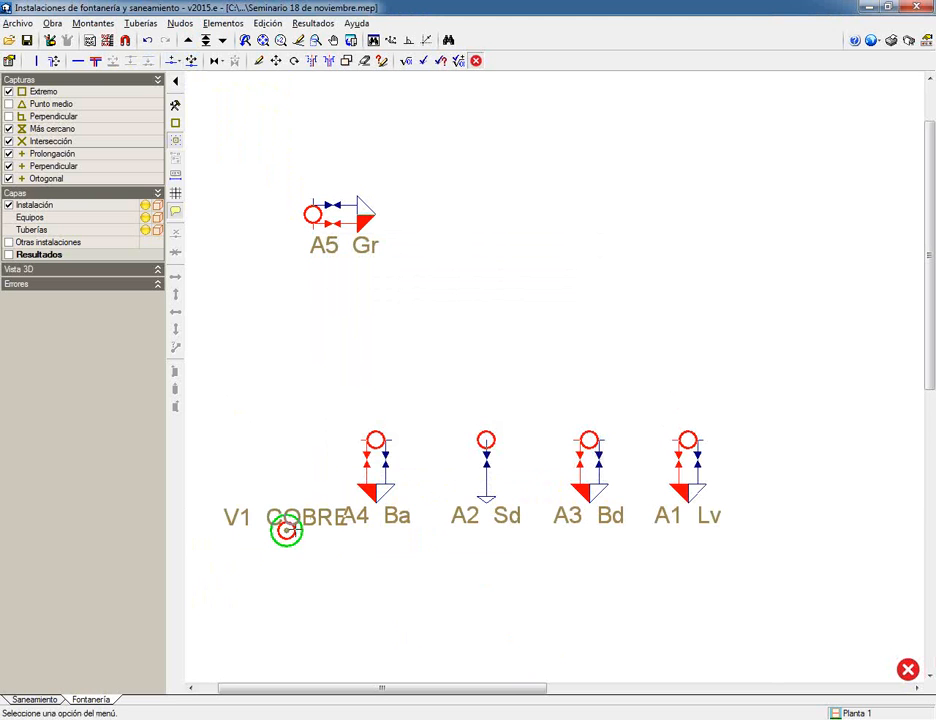
- Draw a COBRE Ø12 Agua fría pipe on Planta 1 from riser V1, running behind the bathroom fixtures to the washbasin A1's cold-water inlet
{"action": "left_click", "coordinate": [78, 61]}
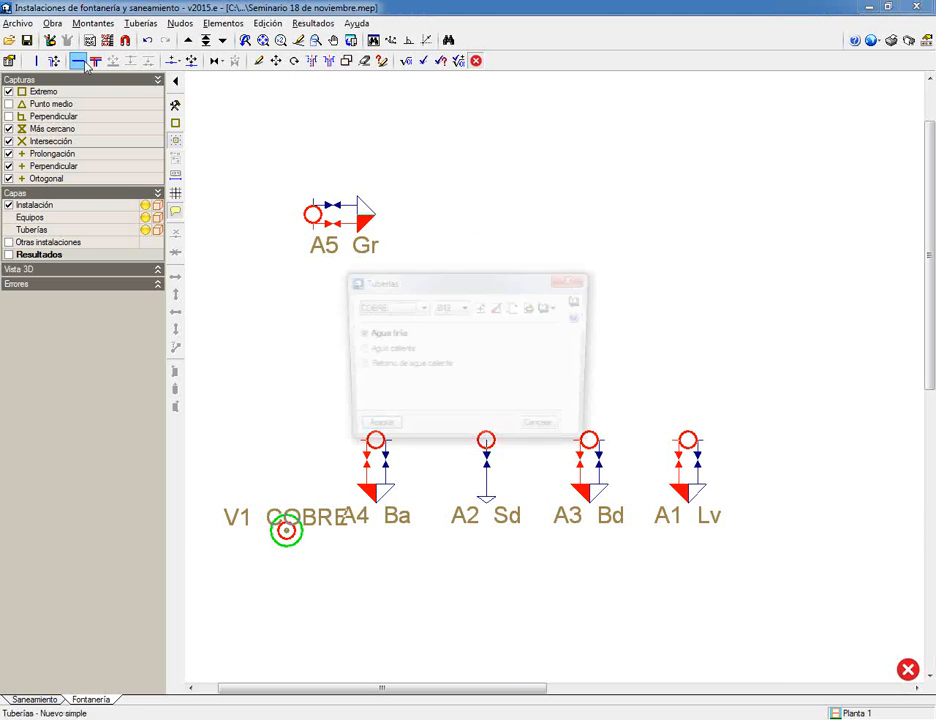
{"action": "left_click", "coordinate": [371, 431]}
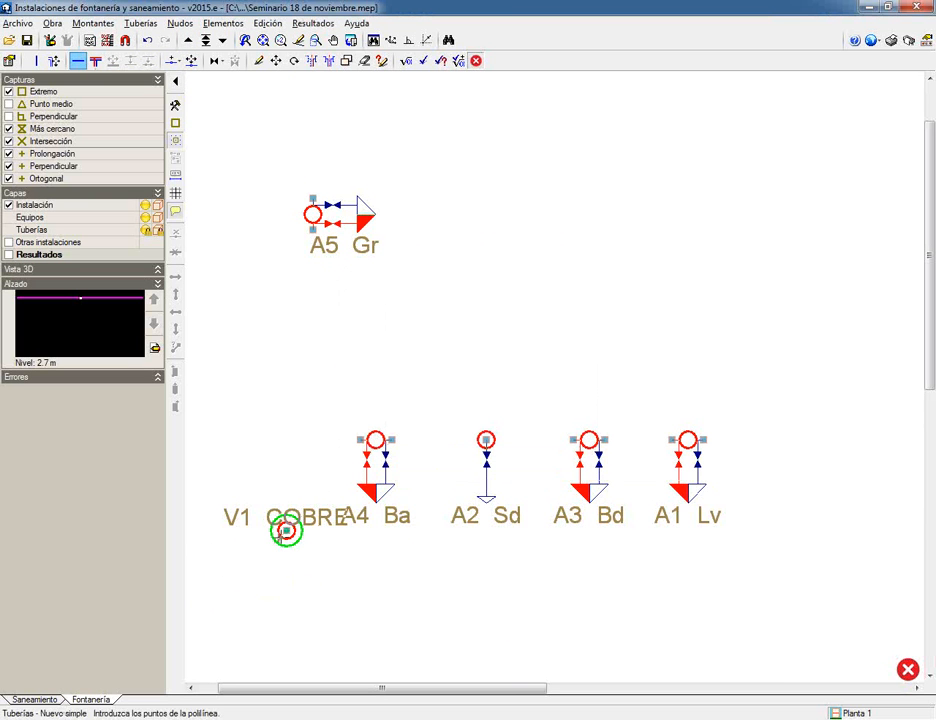
{"action": "left_click", "coordinate": [286, 530]}
{"action": "left_click", "coordinate": [286, 412]}
{"action": "left_click", "coordinate": [702, 413]}
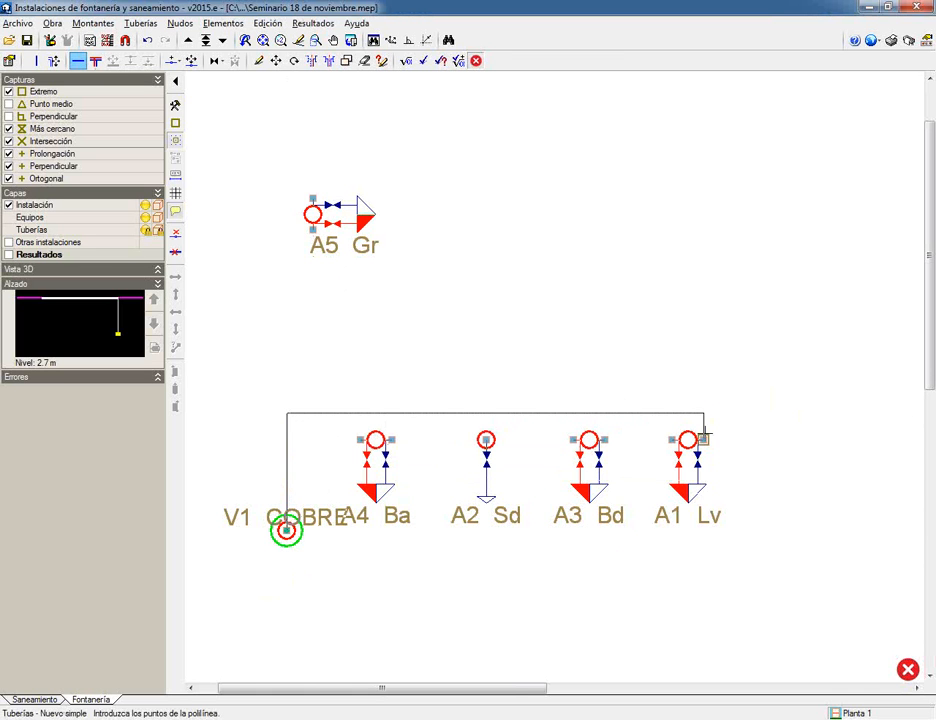
{"action": "left_click", "coordinate": [702, 440]}
- Connect the cold-water inlets of bidet A3, toilet A2 and bathtub A4 to the horizontal pipe with perpendicular branches
{"action": "left_click", "coordinate": [604, 440]}
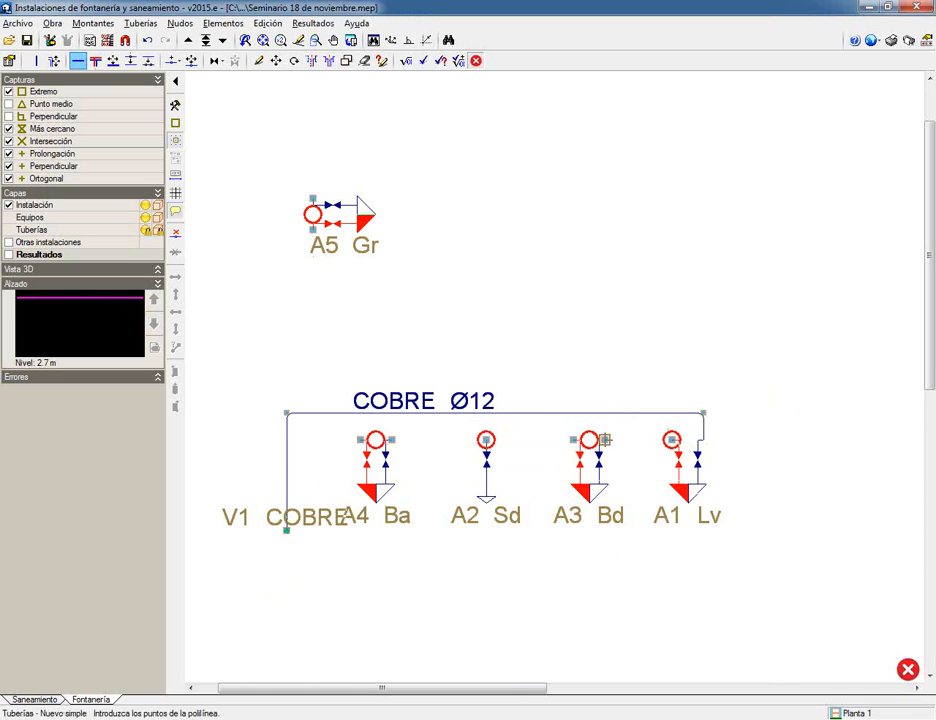
{"action": "left_click", "coordinate": [604, 412]}
{"action": "left_click", "coordinate": [485, 440]}
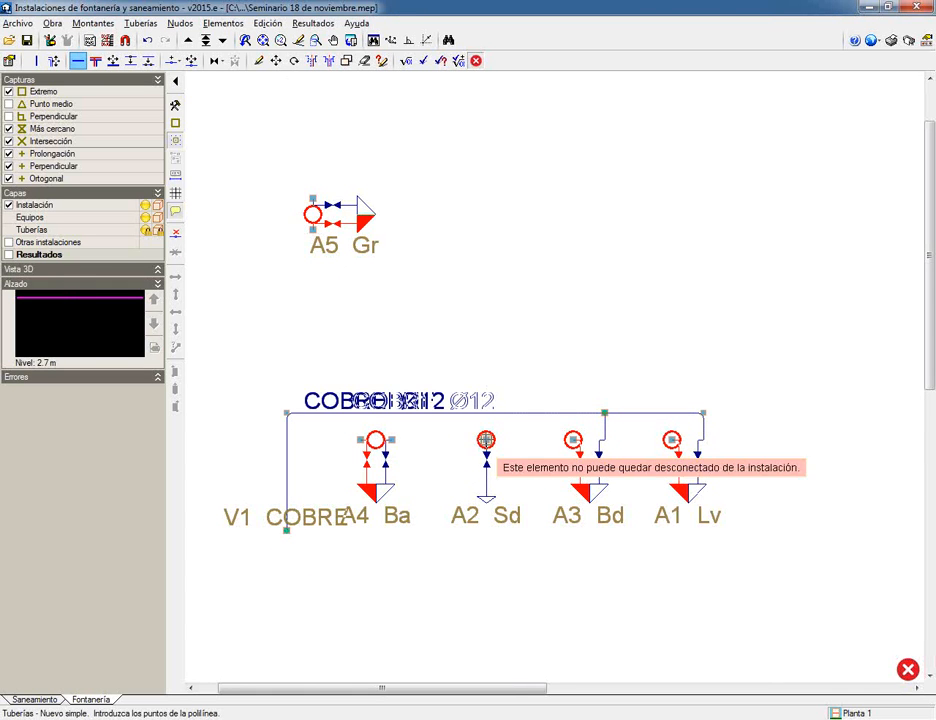
{"action": "left_click", "coordinate": [486, 412]}
{"action": "left_click", "coordinate": [390, 440]}
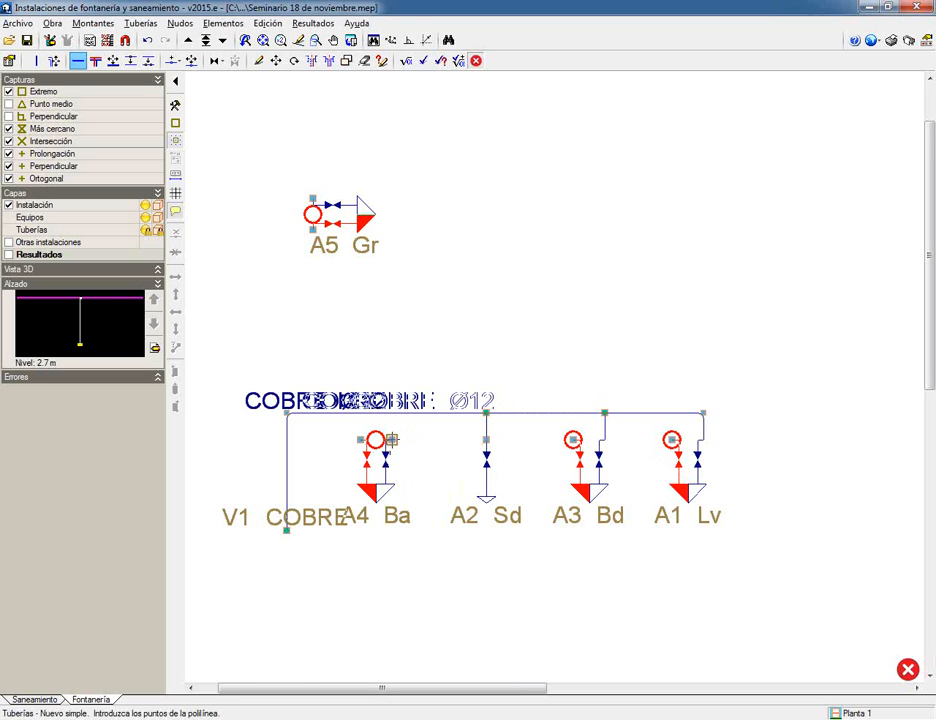
{"action": "left_click", "coordinate": [391, 412]}
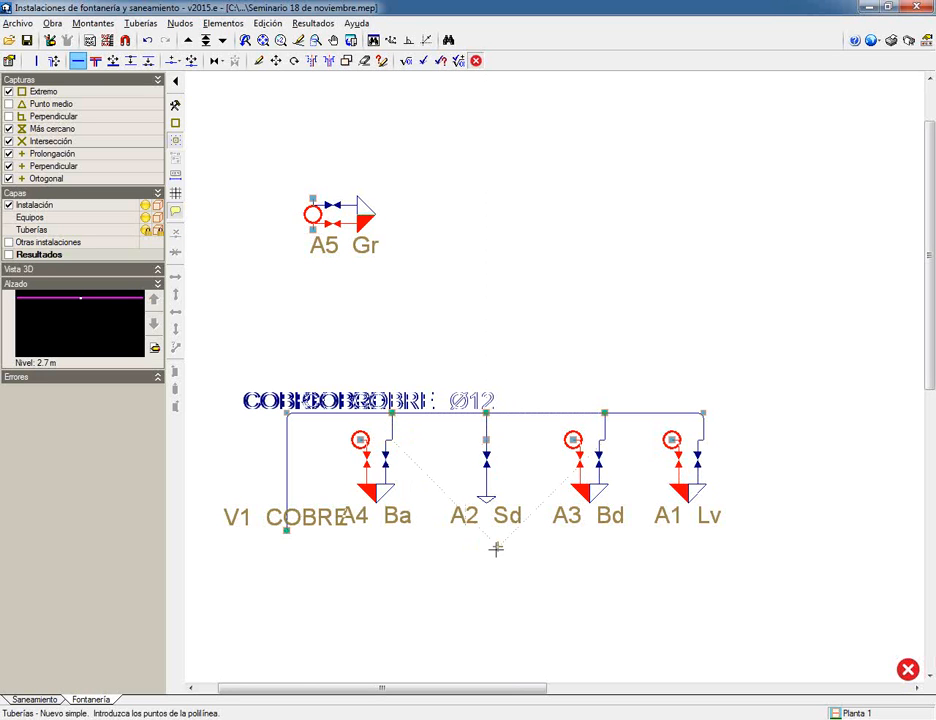
- Extend a cold-water pipe from the horizontal pipe's corner above riser V1 to the cold-water inlet of tap A5
{"action": "left_click", "coordinate": [287, 412]}
{"action": "left_click", "coordinate": [287, 199]}
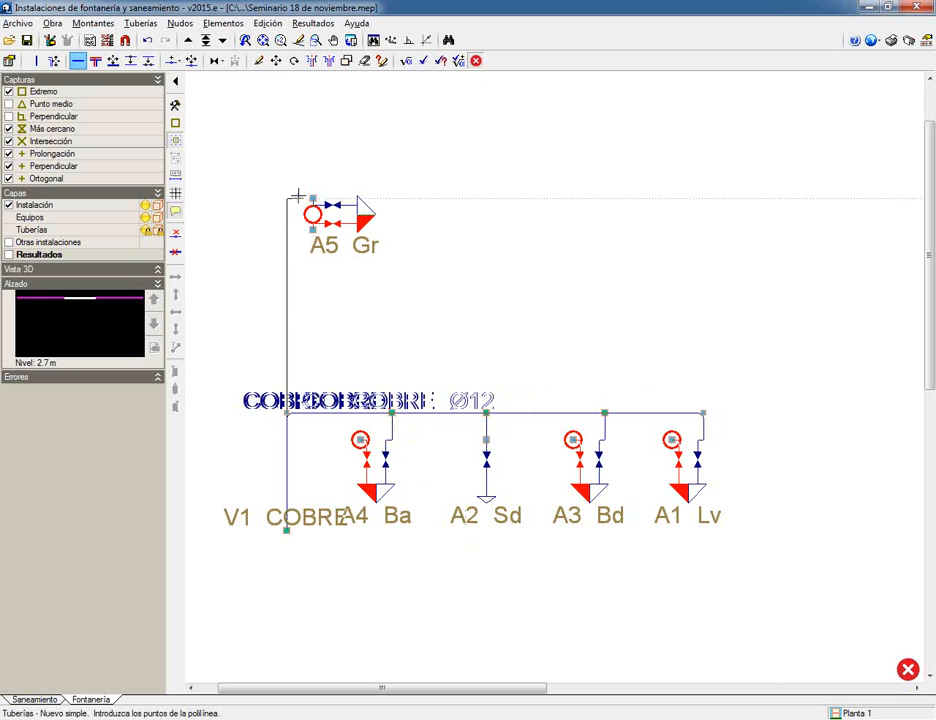
{"action": "left_click", "coordinate": [313, 199]}
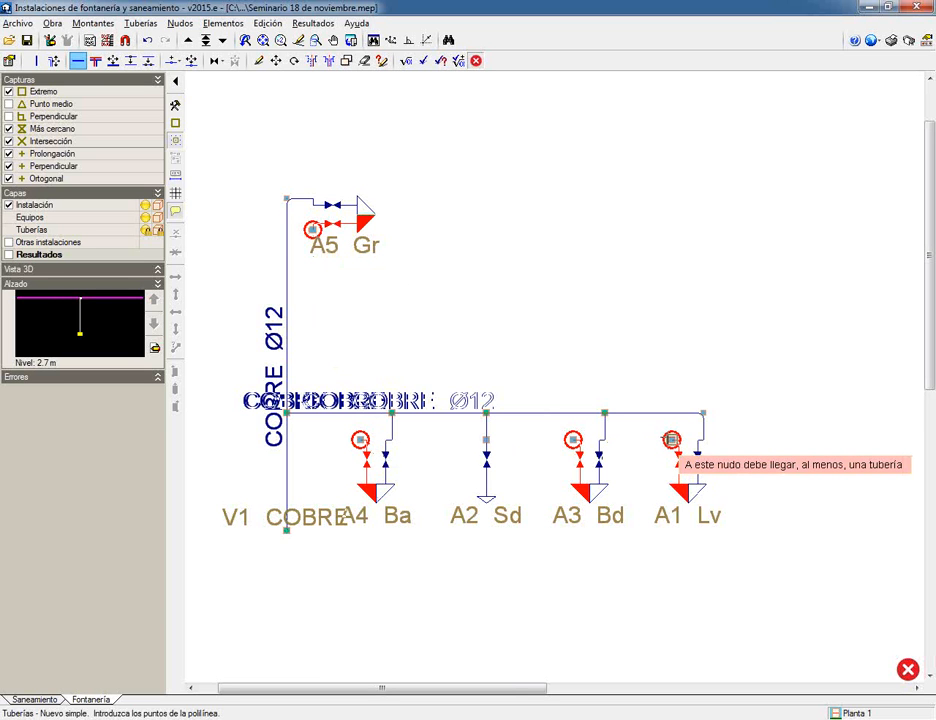
- Draw a COBRE Ø12 Agua caliente pipe on Planta baja from the GALERIA's outer wall, through the wall behind the toilet, to the washbasin A4's hot-water inlet
{"action": "left_click", "coordinate": [221, 40]}
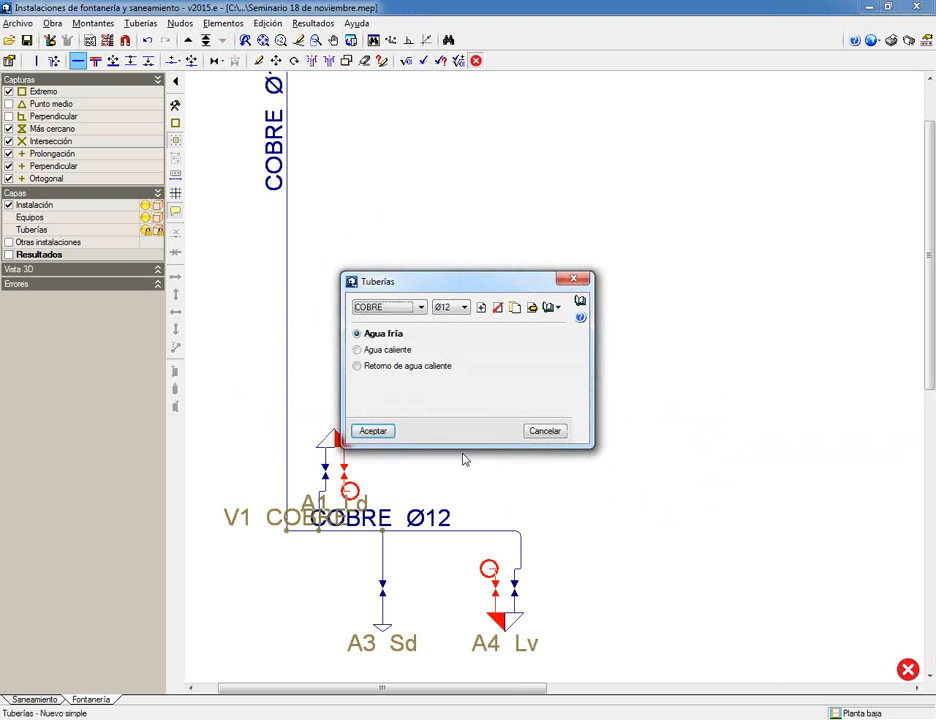
{"action": "left_click", "coordinate": [358, 351]}
{"action": "left_click", "coordinate": [372, 430]}
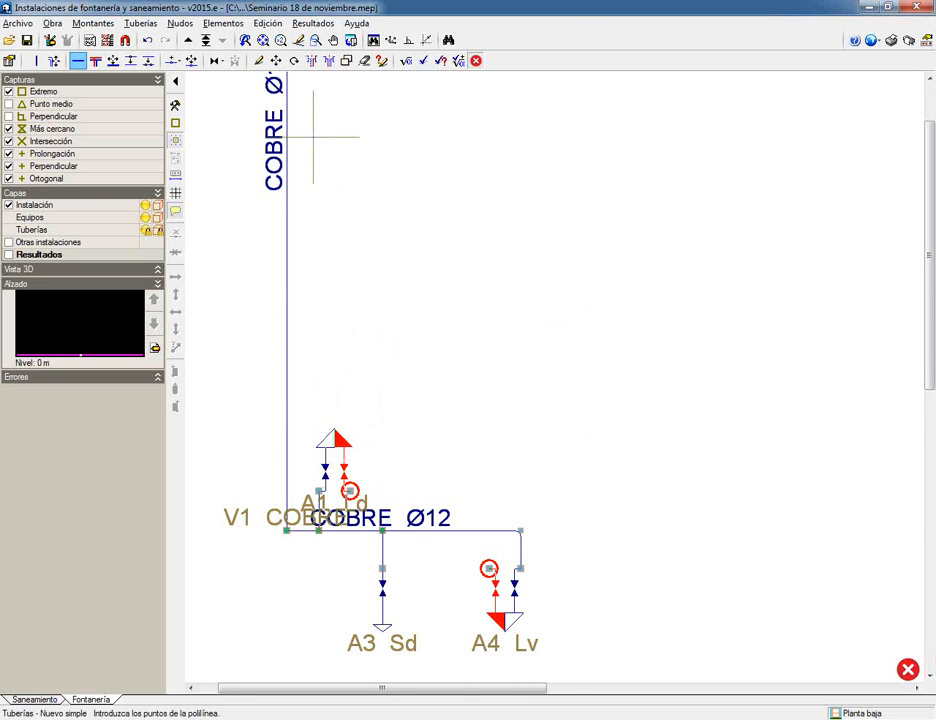
{"action": "scroll", "coordinate": [309, 229], "scroll_direction": "down", "scroll_amount": 2}
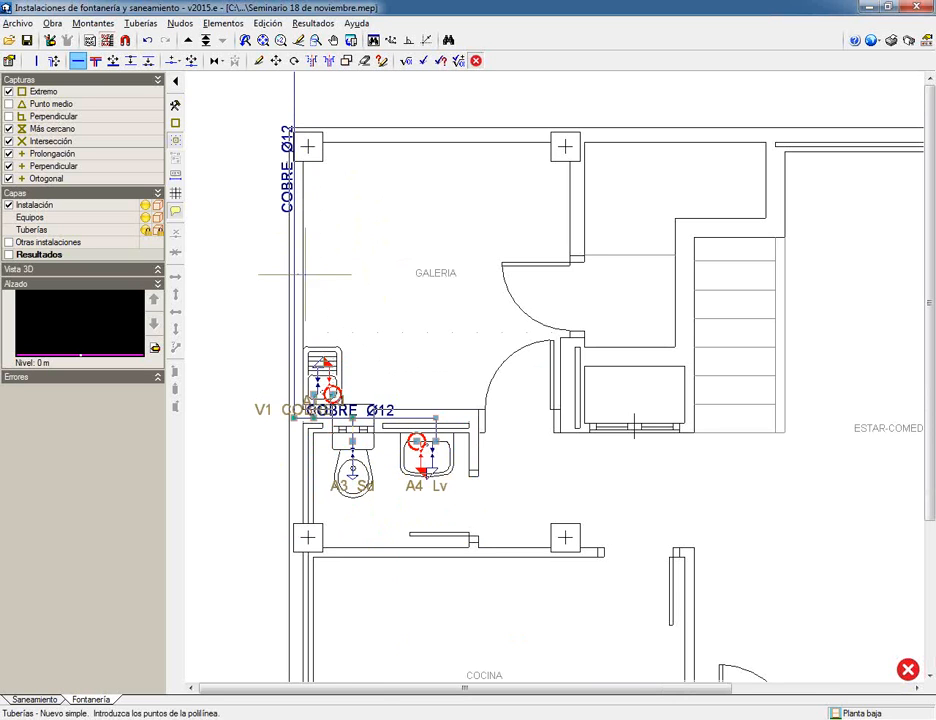
{"action": "scroll", "coordinate": [304, 272], "scroll_direction": "up", "scroll_amount": 2}
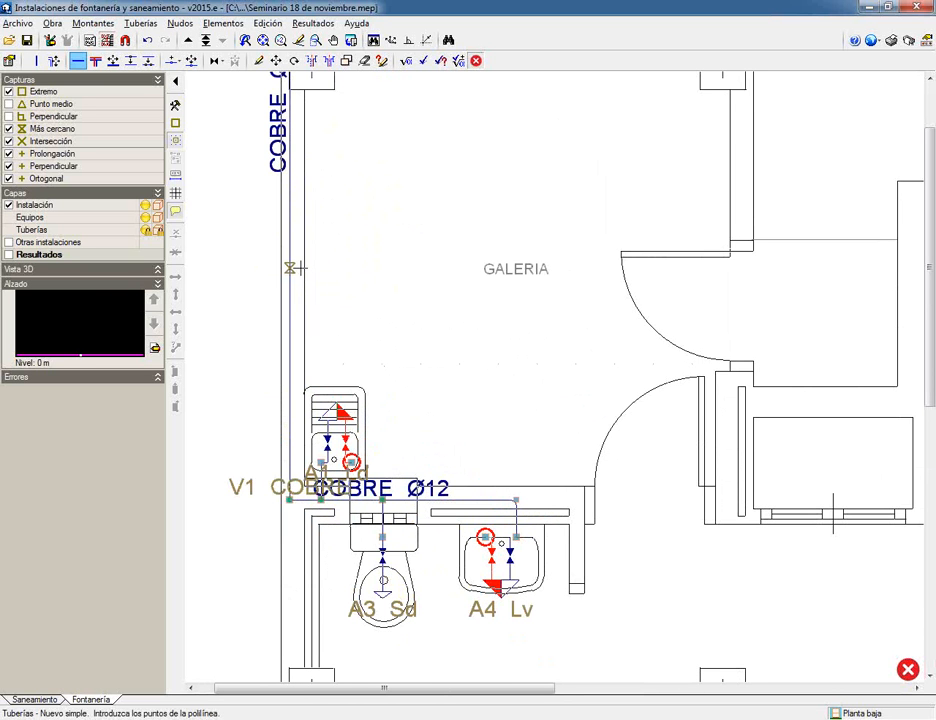
{"action": "left_click", "coordinate": [301, 268]}
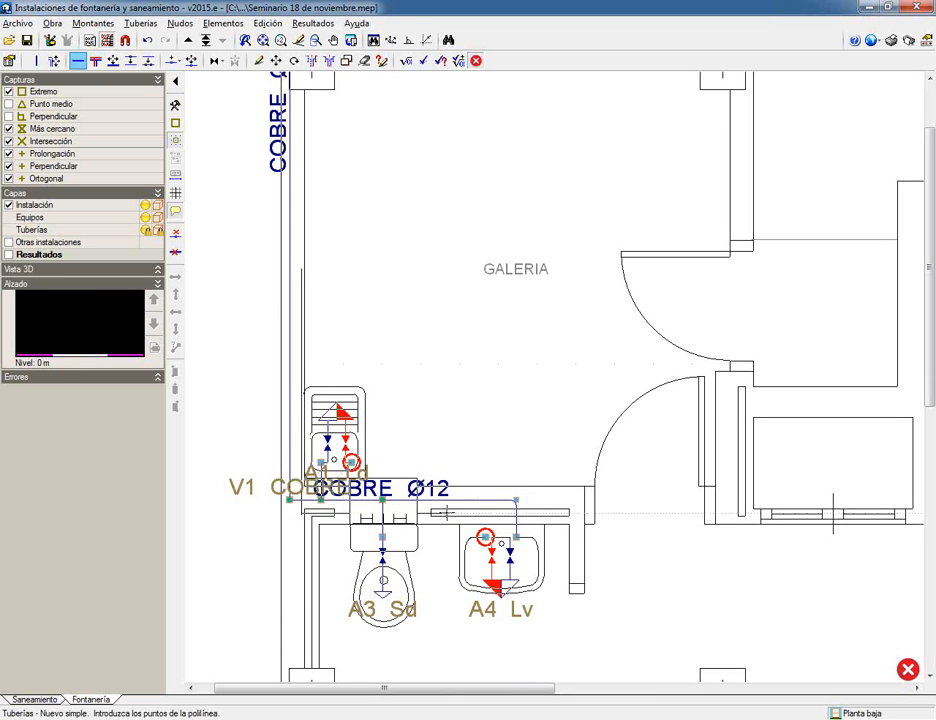
{"action": "left_click", "coordinate": [484, 537]}
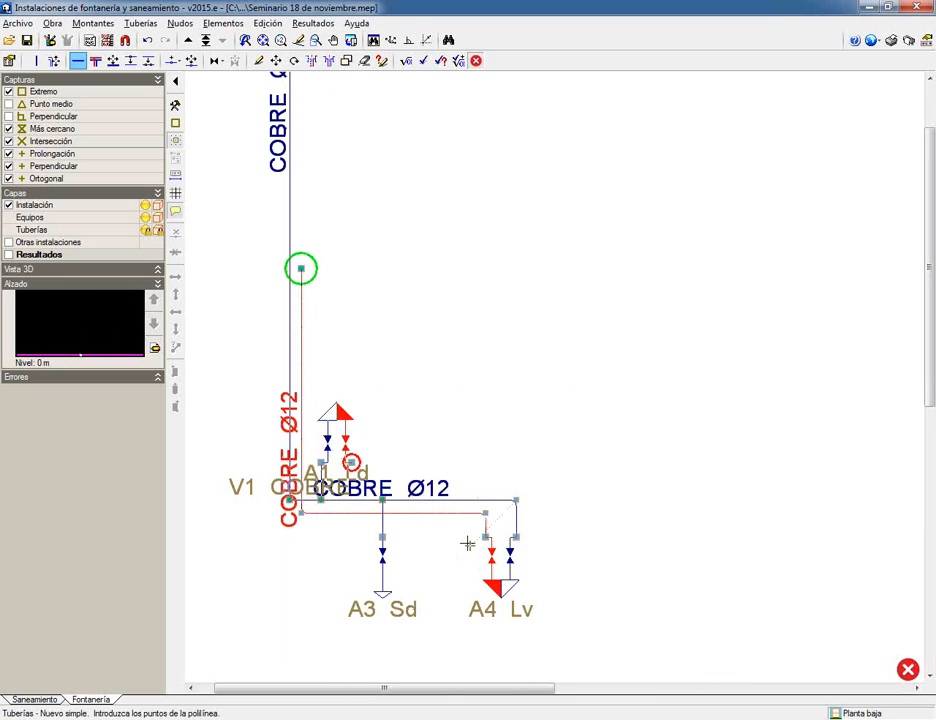
- Insert COBRE Agua caliente riser V2 from Planta baja to Planta 1 at the hot-water pipe's corner, and switch to Planta 1
{"action": "scroll", "coordinate": [242, 553], "scroll_direction": "up", "scroll_amount": 3}
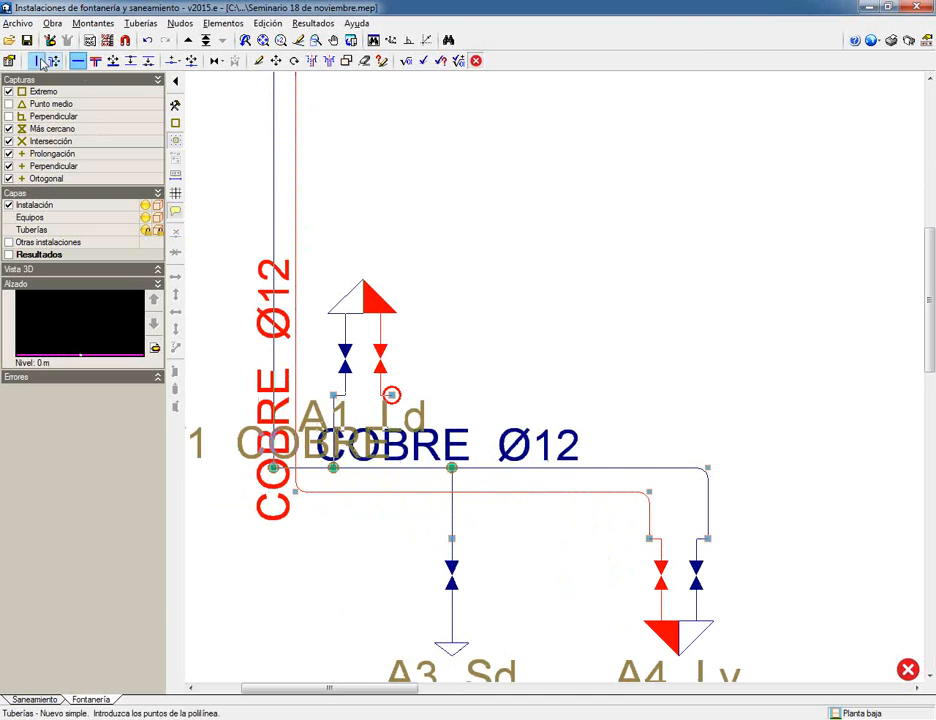
{"action": "left_click", "coordinate": [36, 61]}
{"action": "type", "text": "V2"}
{"action": "left_click", "coordinate": [366, 384]}
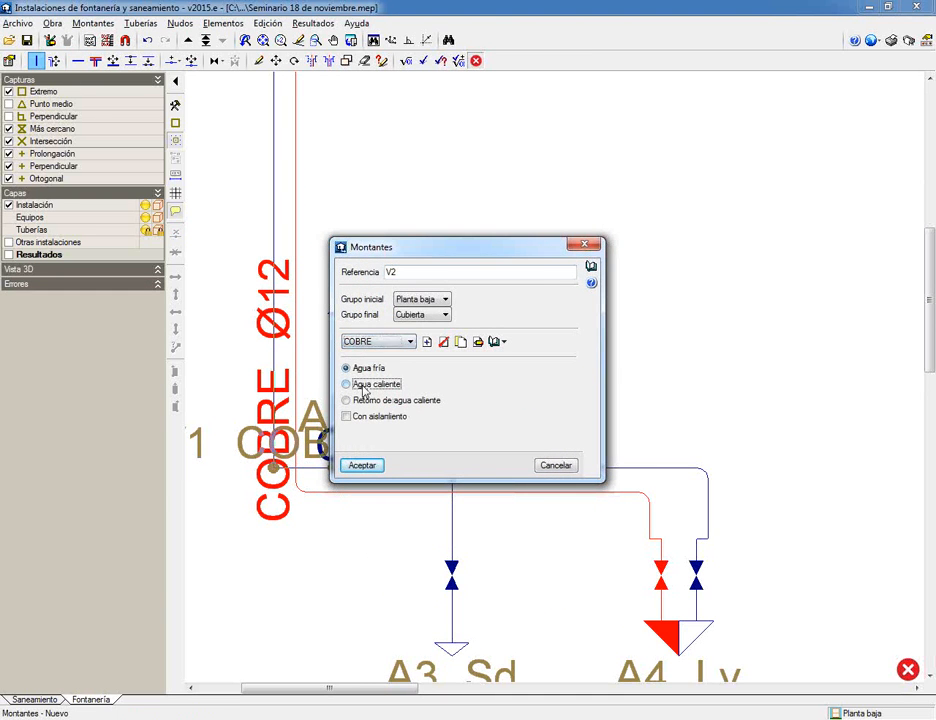
{"action": "left_click", "coordinate": [422, 331]}
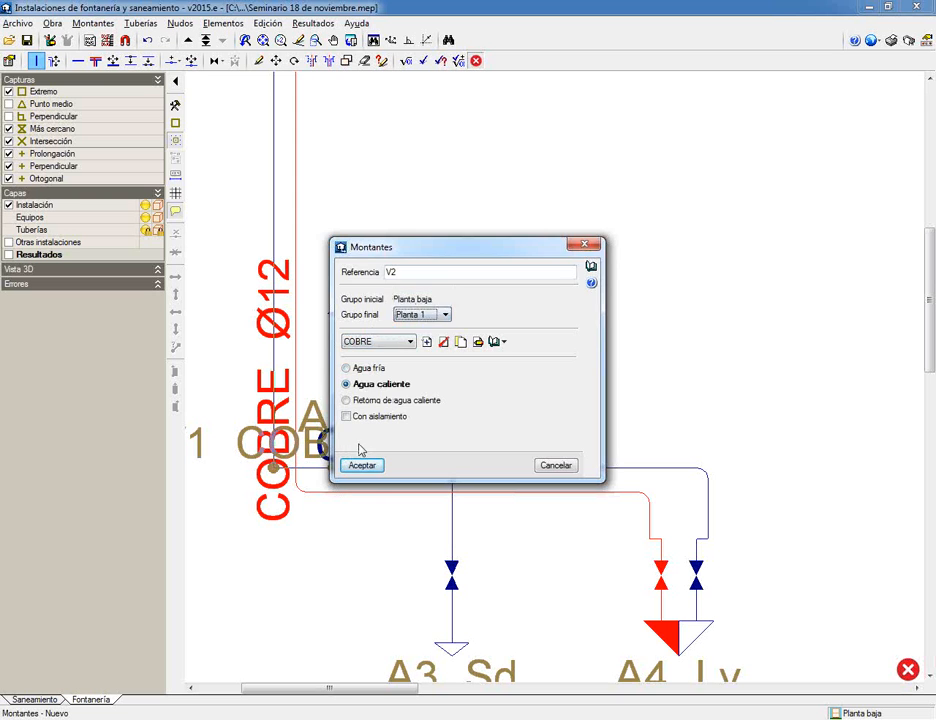
{"action": "left_click", "coordinate": [360, 465]}
{"action": "left_click", "coordinate": [361, 448]}
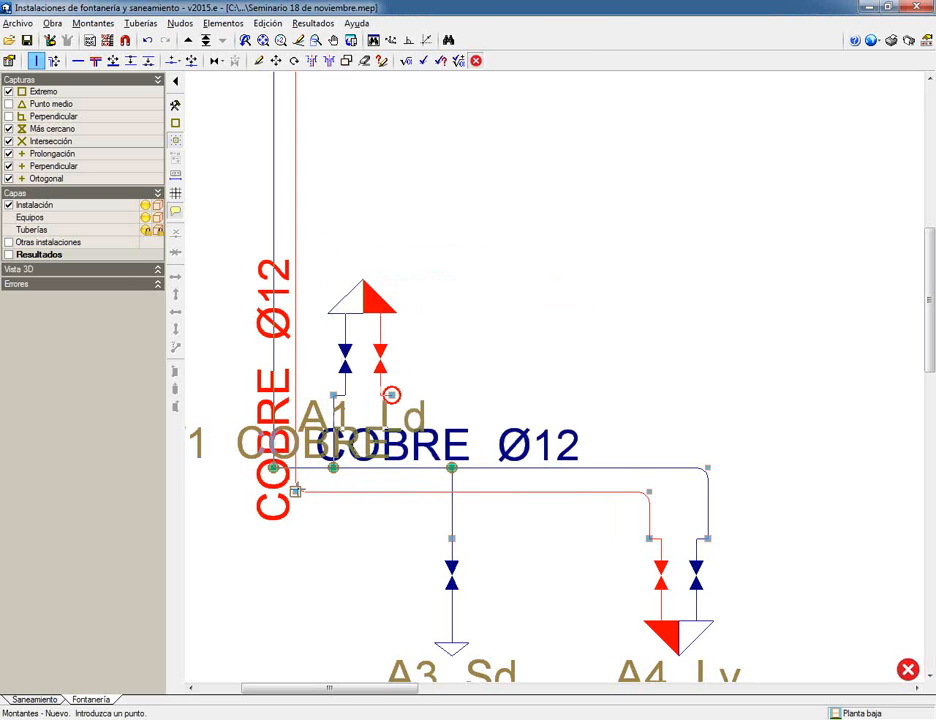
{"action": "left_click", "coordinate": [186, 41]}
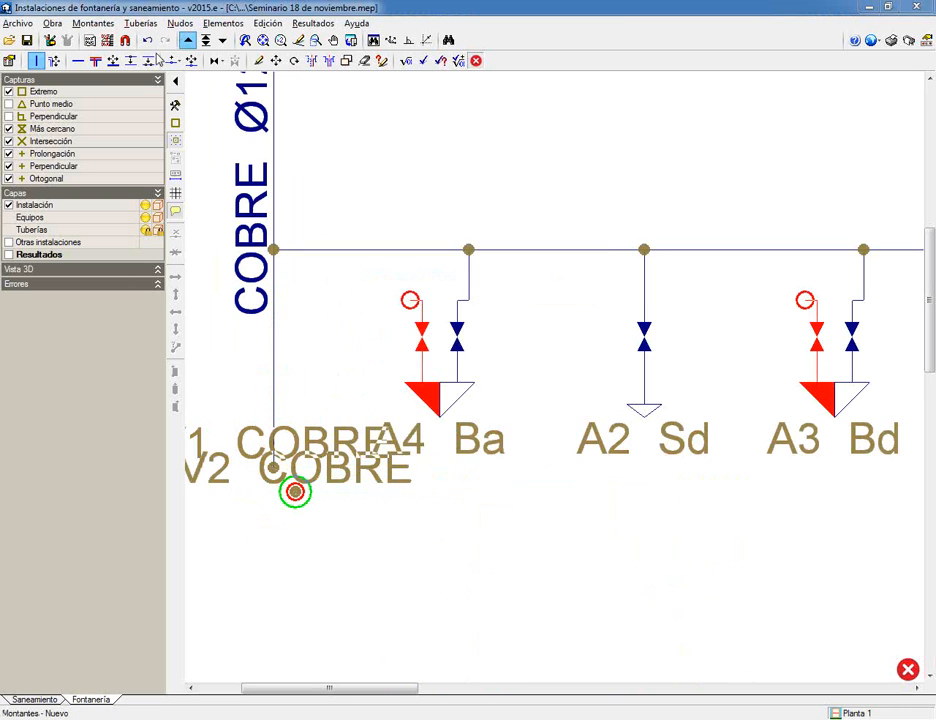
{"action": "left_click", "coordinate": [558, 466]}
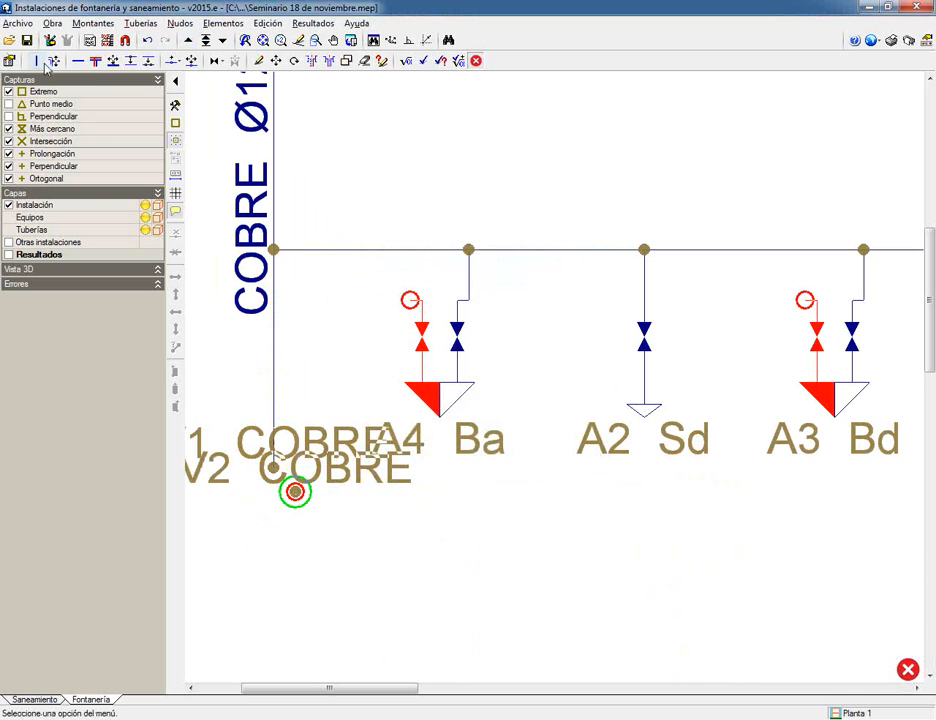
- Draw a COBRE Ø12 Agua caliente pipe on Planta 1 from riser V2 to the hot-water inlet of tap A5
{"action": "left_click", "coordinate": [78, 61]}
{"action": "left_click", "coordinate": [375, 428]}
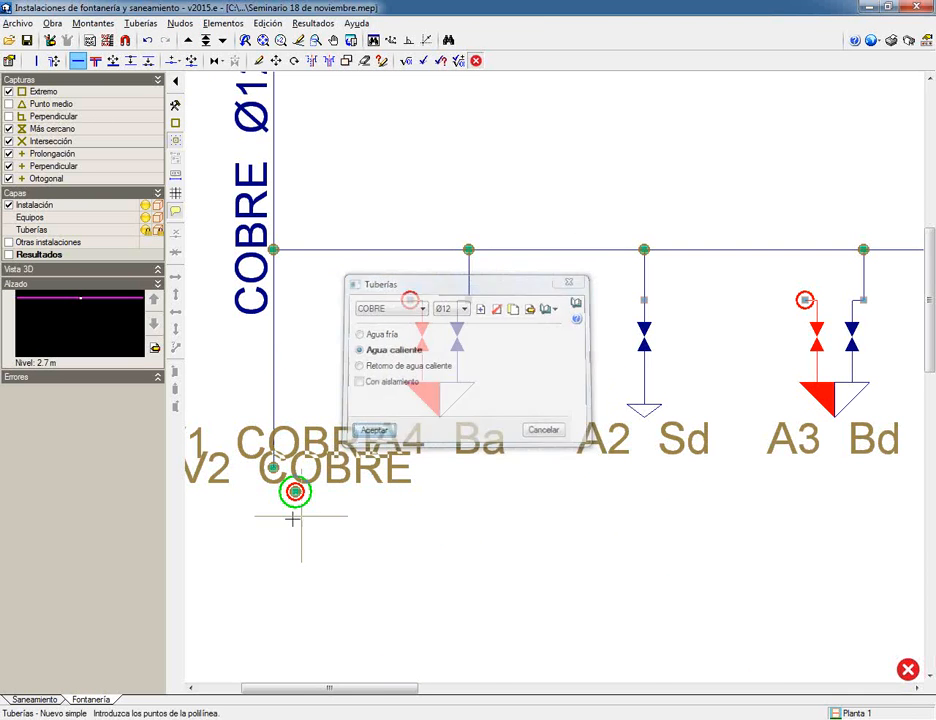
{"action": "scroll", "coordinate": [294, 297], "scroll_direction": "up", "scroll_amount": 3}
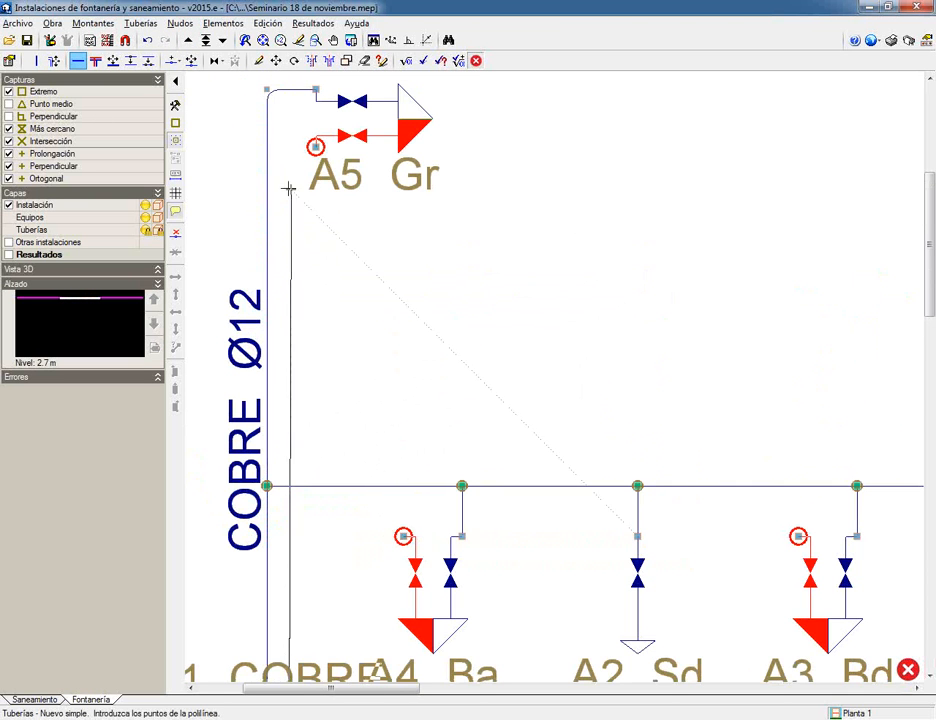
{"action": "left_click", "coordinate": [314, 145]}
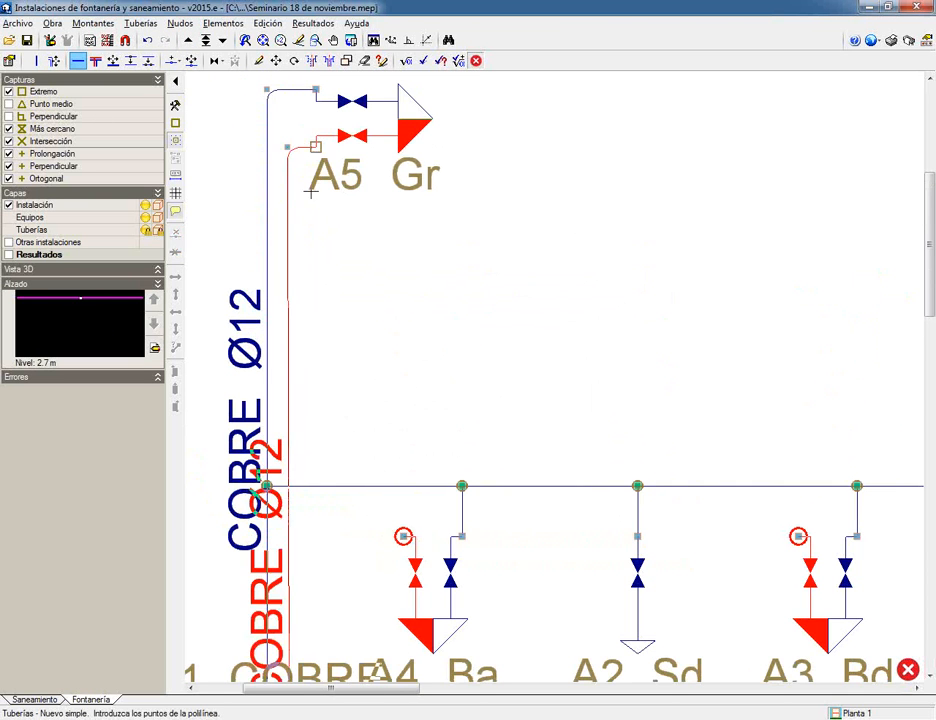
- Branch the vertical hot-water pipe to the bidet A3's hot-water inlet and connect bathtub A4's hot-water inlet to that branch
{"action": "left_click", "coordinate": [289, 507]}
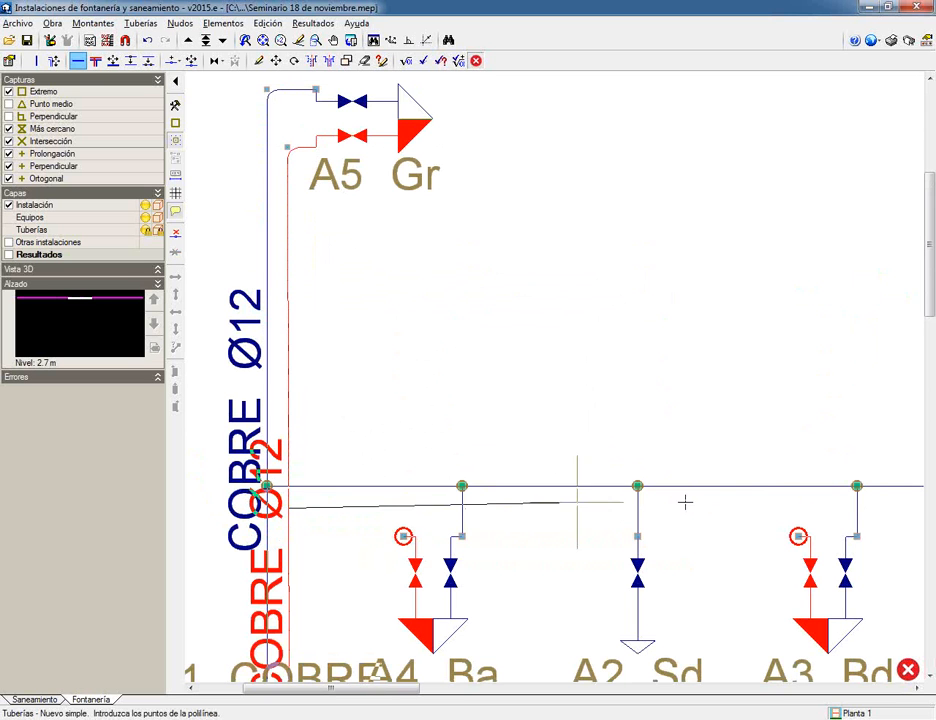
{"action": "left_click", "coordinate": [796, 537]}
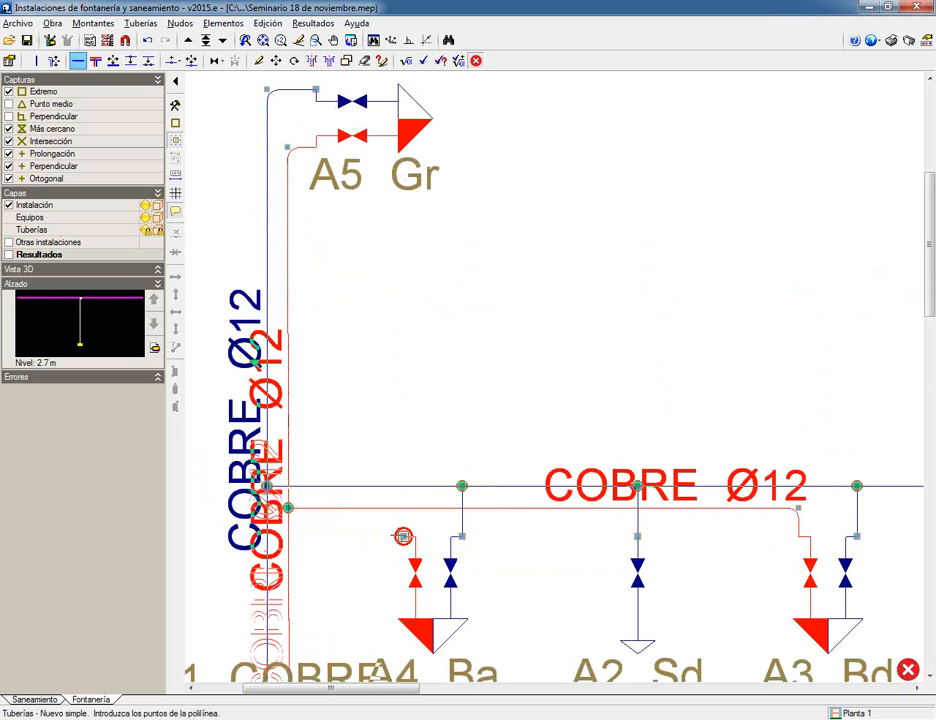
{"action": "scroll", "coordinate": [403, 424], "scroll_direction": "down", "scroll_amount": 3}
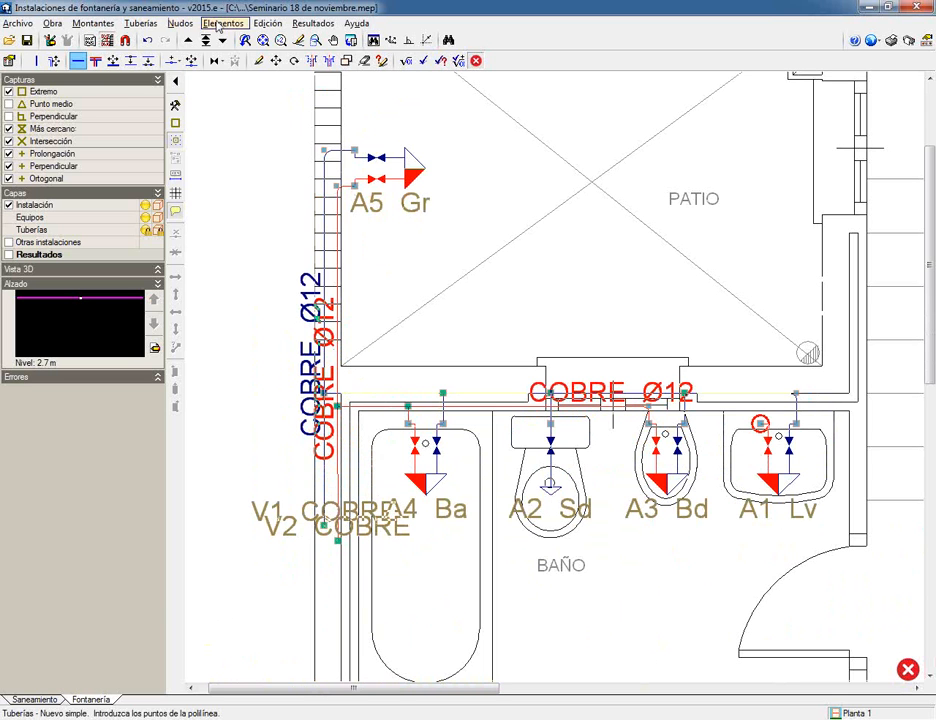
{"action": "left_click", "coordinate": [128, 24]}
{"action": "mouse_move", "coordinate": [172, 24]}
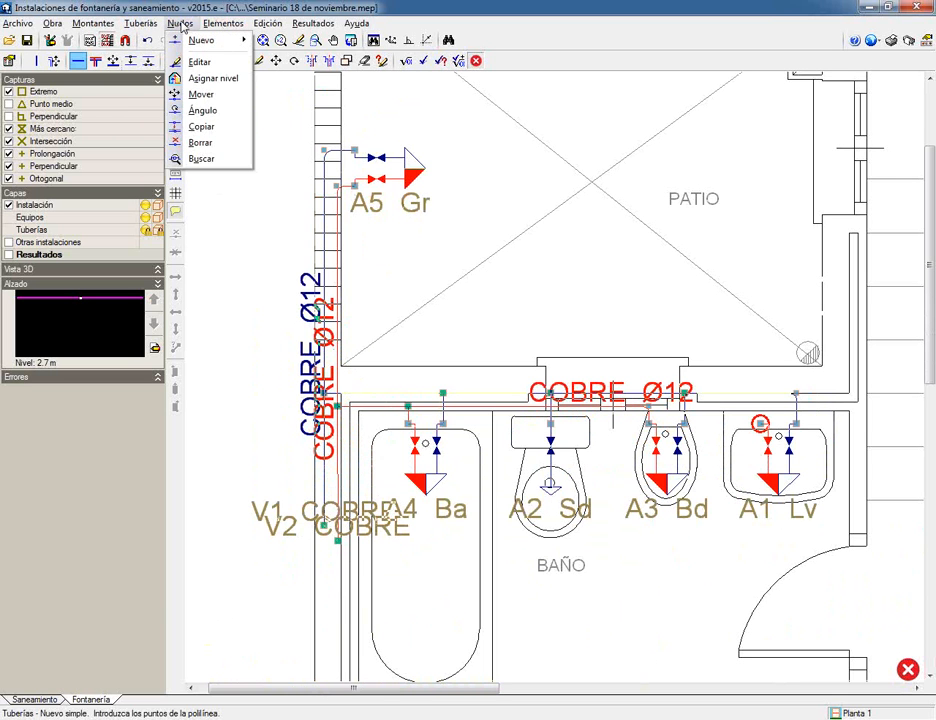
{"action": "mouse_move", "coordinate": [218, 24]}
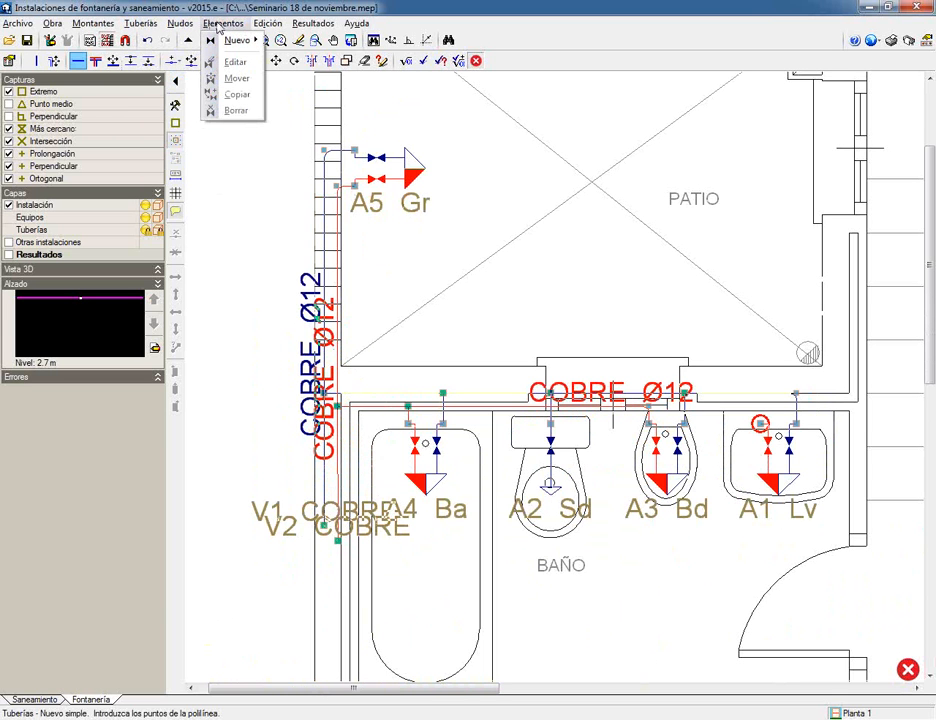
{"action": "left_click", "coordinate": [218, 14]}
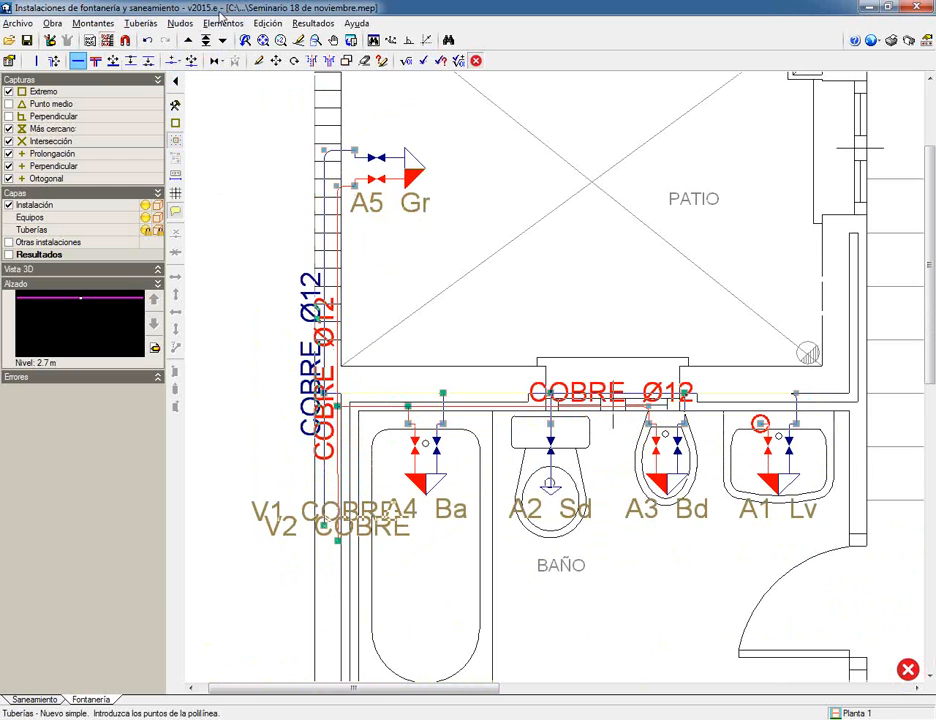
- Switch to Planta baja, leave the pipe definition without accepting it, and focus on the loose end of the GALERIA's hot-water pipe
{"action": "left_click", "coordinate": [222, 40]}
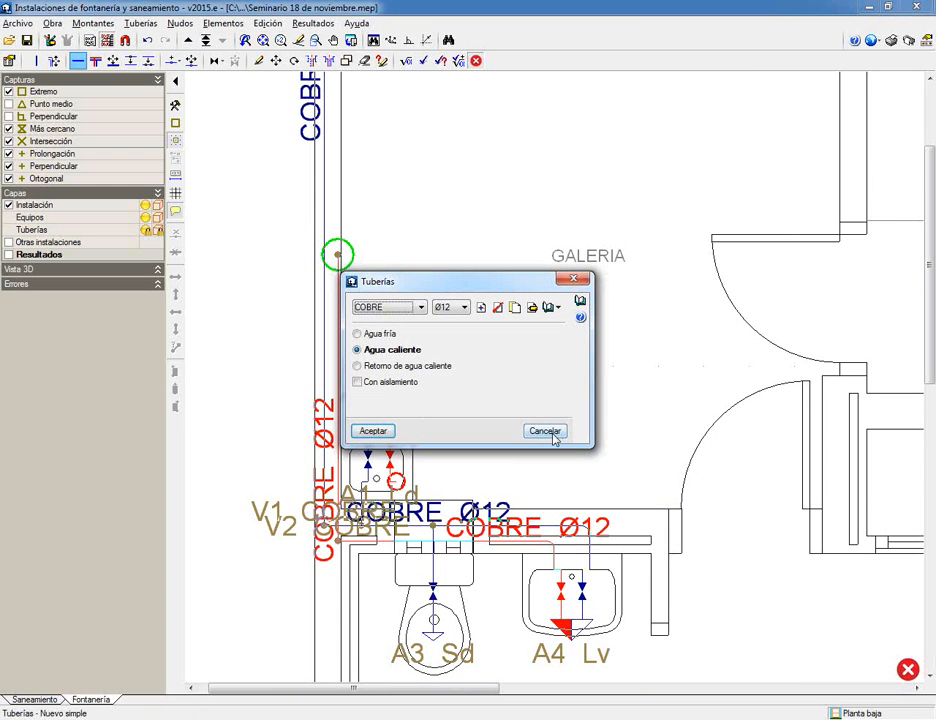
{"action": "left_click", "coordinate": [553, 434]}
{"action": "scroll", "coordinate": [368, 308], "scroll_direction": "down", "scroll_amount": 3}
{"action": "middle_click_drag", "start_coordinate": [372, 313], "coordinate": [370, 437]}
{"action": "scroll", "coordinate": [366, 421], "scroll_direction": "up", "scroll_amount": 2}
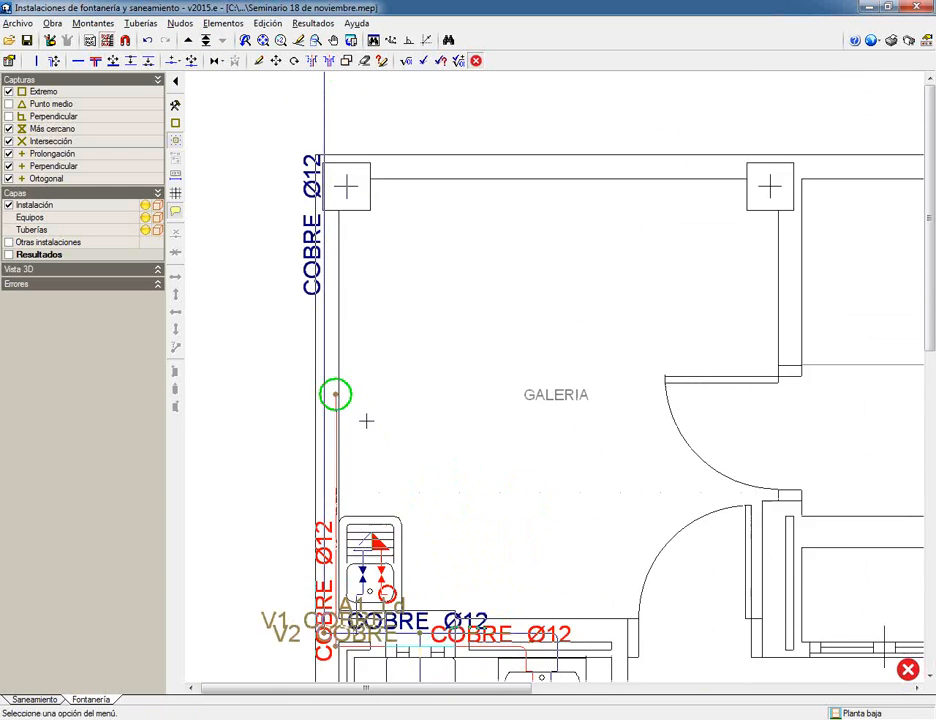
{"action": "scroll", "coordinate": [367, 422], "scroll_direction": "up", "scroll_amount": 2}
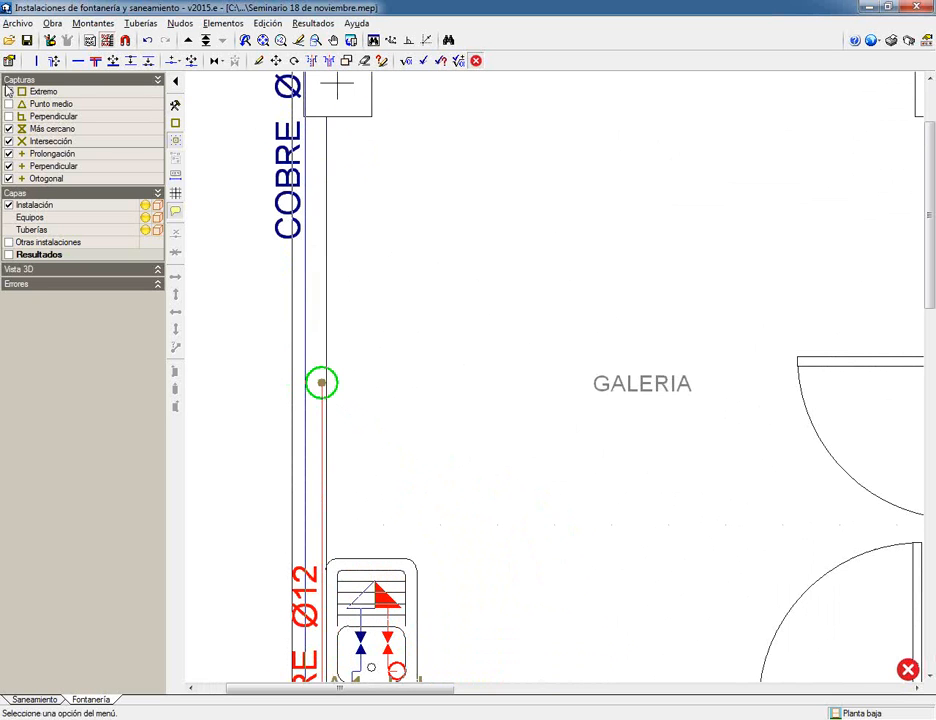
- Draw a COBRE Ø12 Agua fría loop in the GALERIA from the vertical cold-water pipe to the hot-water pipe's upper end
{"action": "left_click", "coordinate": [9, 91]}
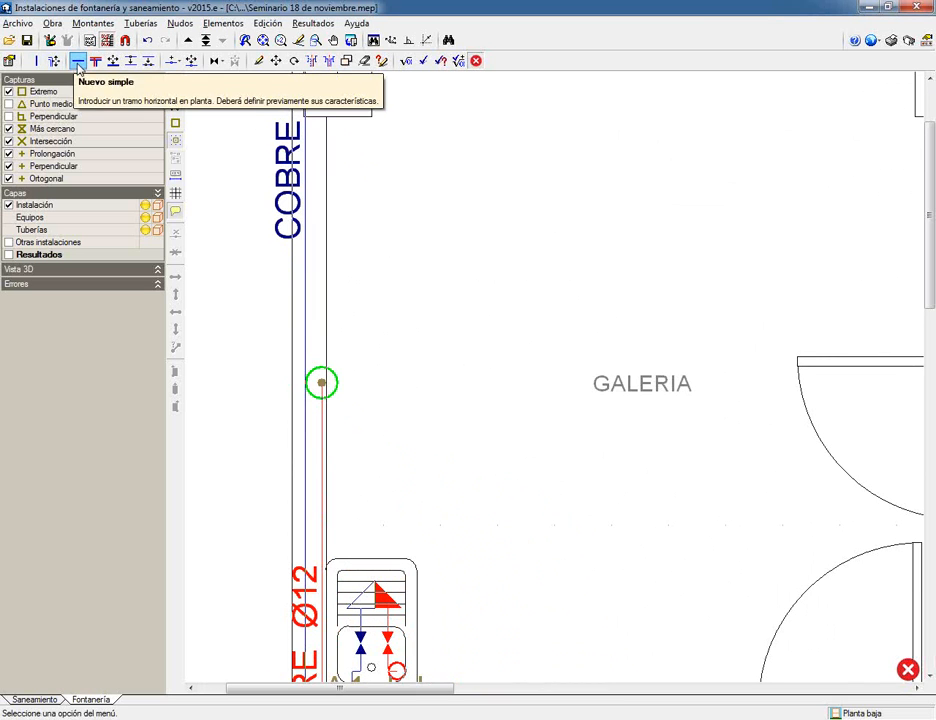
{"action": "left_click", "coordinate": [78, 63]}
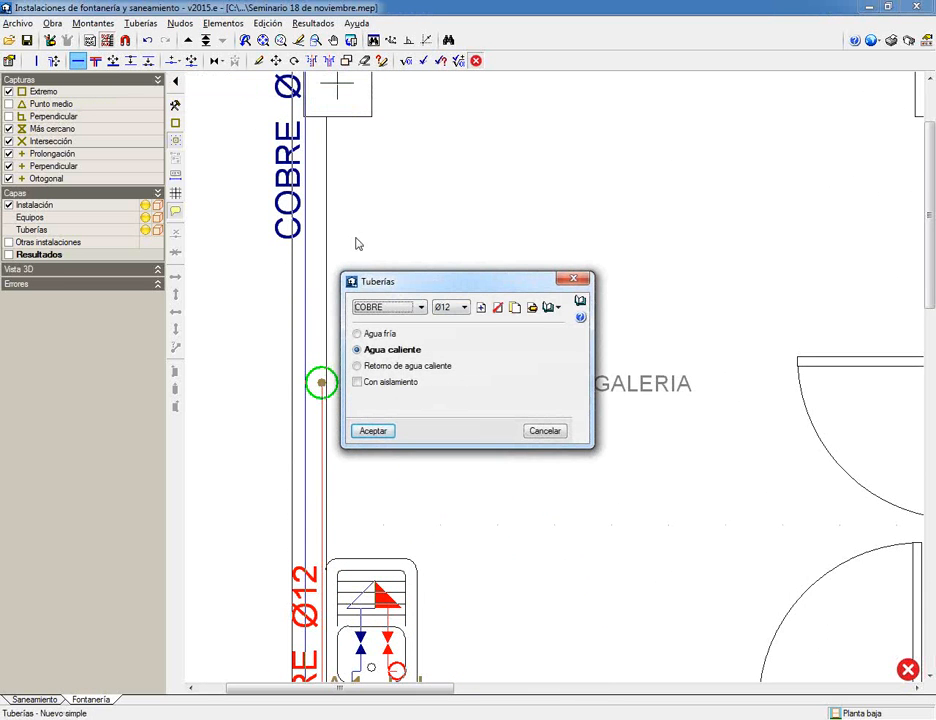
{"action": "left_click", "coordinate": [371, 334]}
{"action": "left_click", "coordinate": [373, 431]}
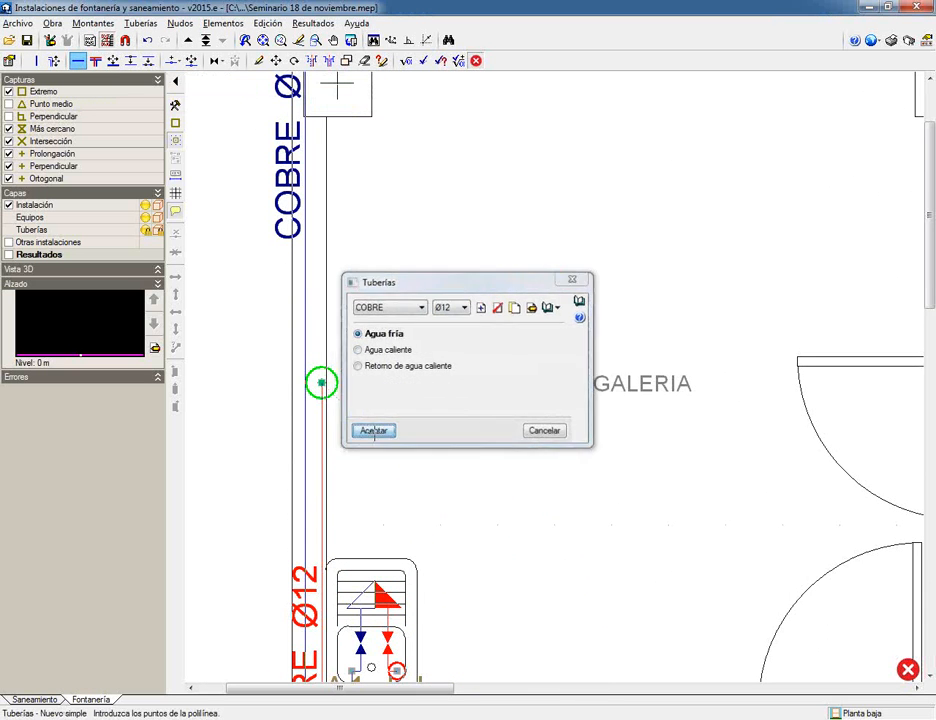
{"action": "left_click", "coordinate": [305, 287]}
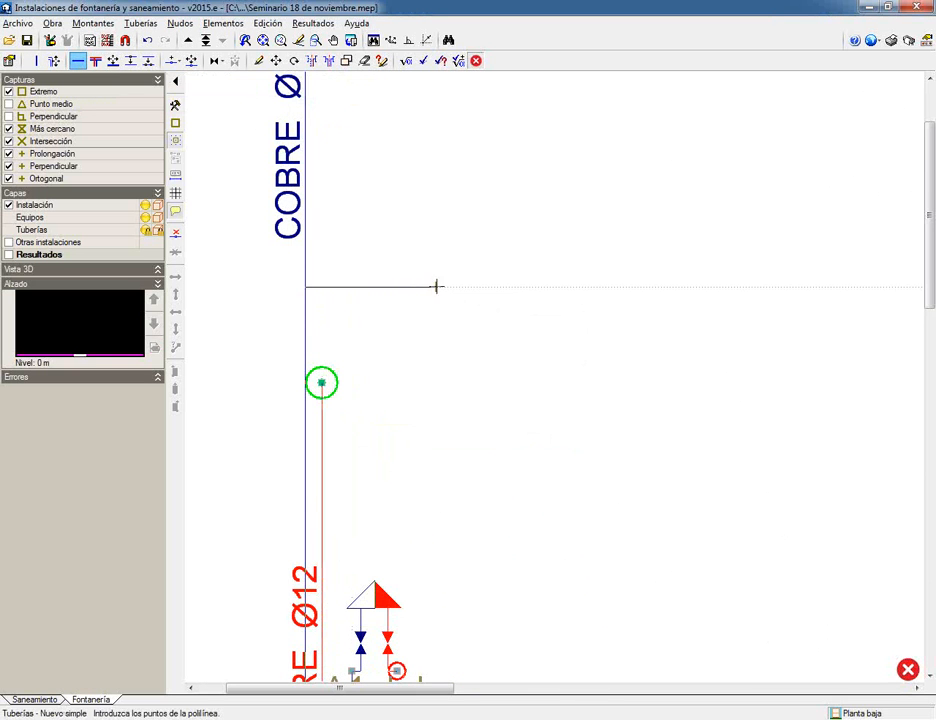
{"action": "left_click", "coordinate": [471, 287]}
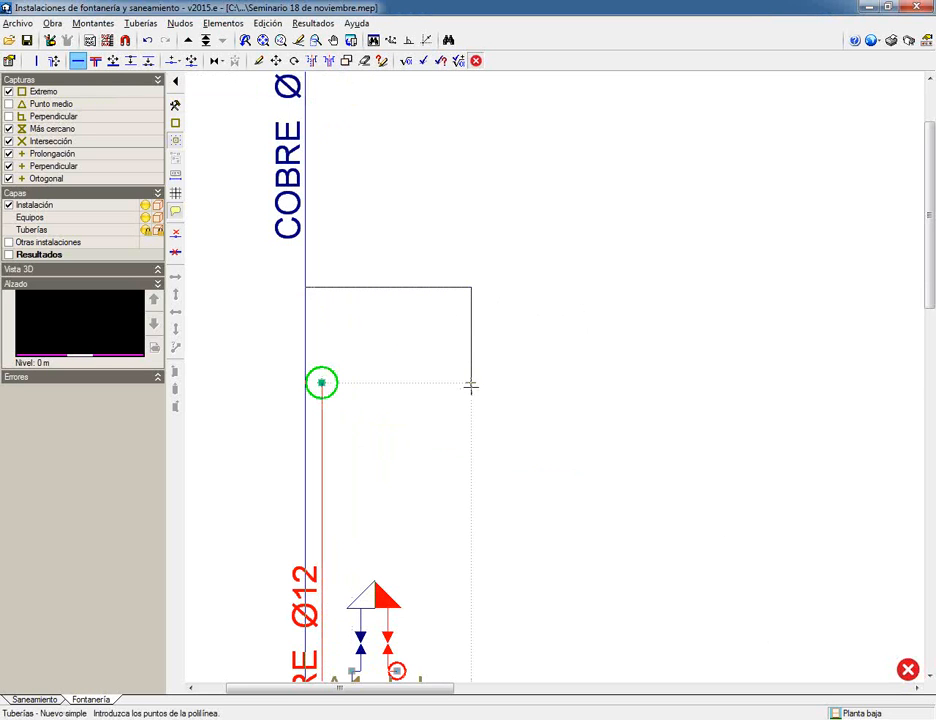
{"action": "left_click", "coordinate": [471, 382]}
{"action": "left_click", "coordinate": [321, 382]}
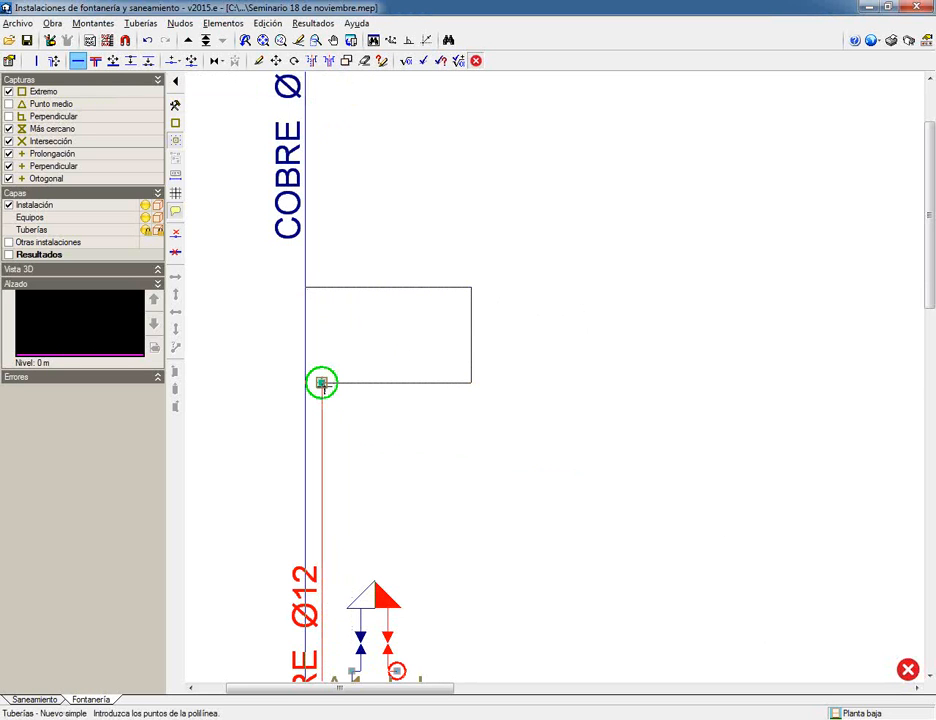
{"action": "right_click", "coordinate": [323, 386]}
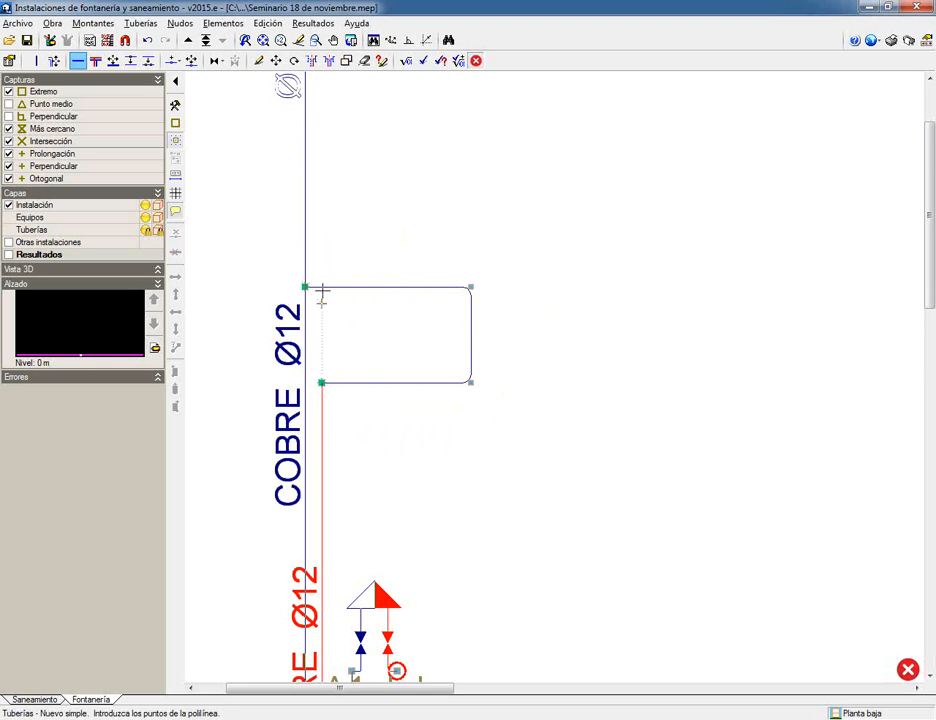
- Start a new Pérdida de carga element and examine the available types and the Llave de paso's definition
{"action": "left_click", "coordinate": [218, 27]}
{"action": "mouse_move", "coordinate": [235, 40]}
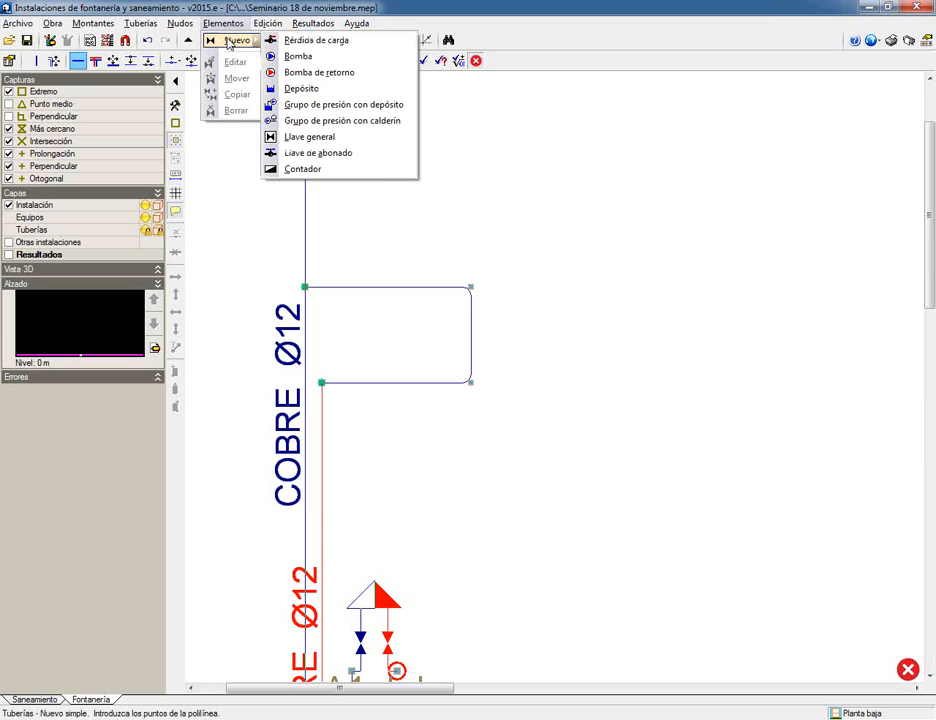
{"action": "left_click", "coordinate": [316, 40]}
{"action": "left_click_drag", "start_coordinate": [496, 318], "coordinate": [487, 142]}
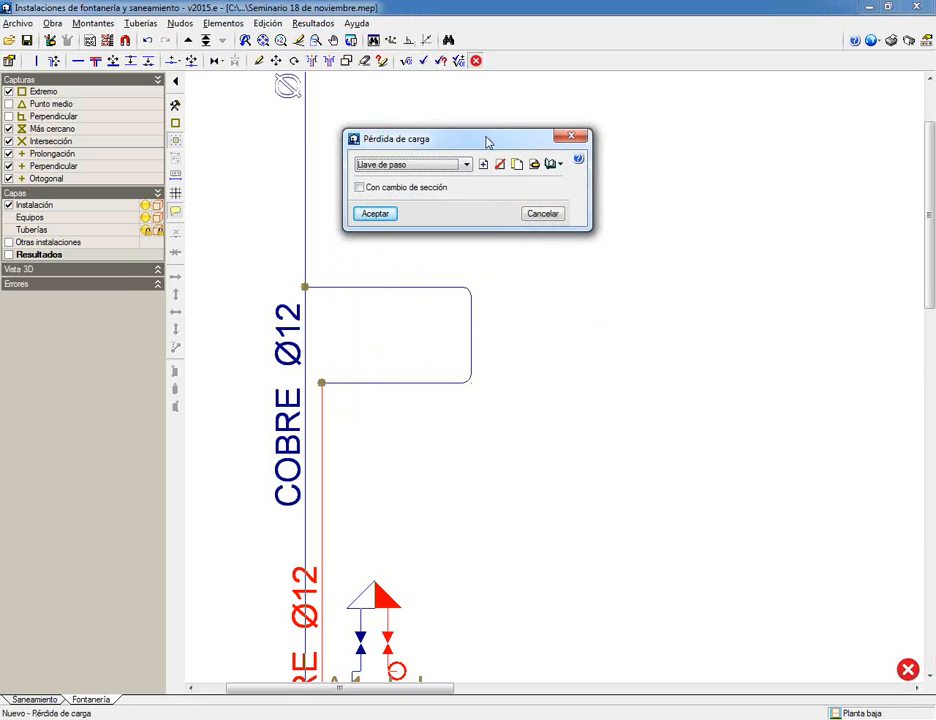
{"action": "left_click", "coordinate": [421, 167]}
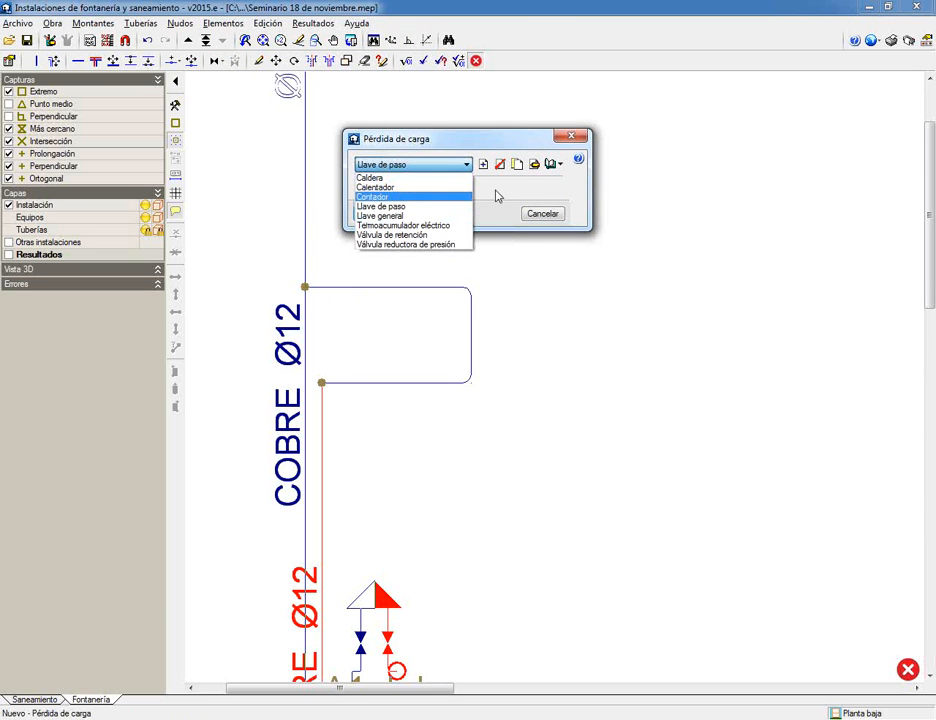
{"action": "left_click", "coordinate": [540, 164]}
{"action": "left_click", "coordinate": [540, 164]}
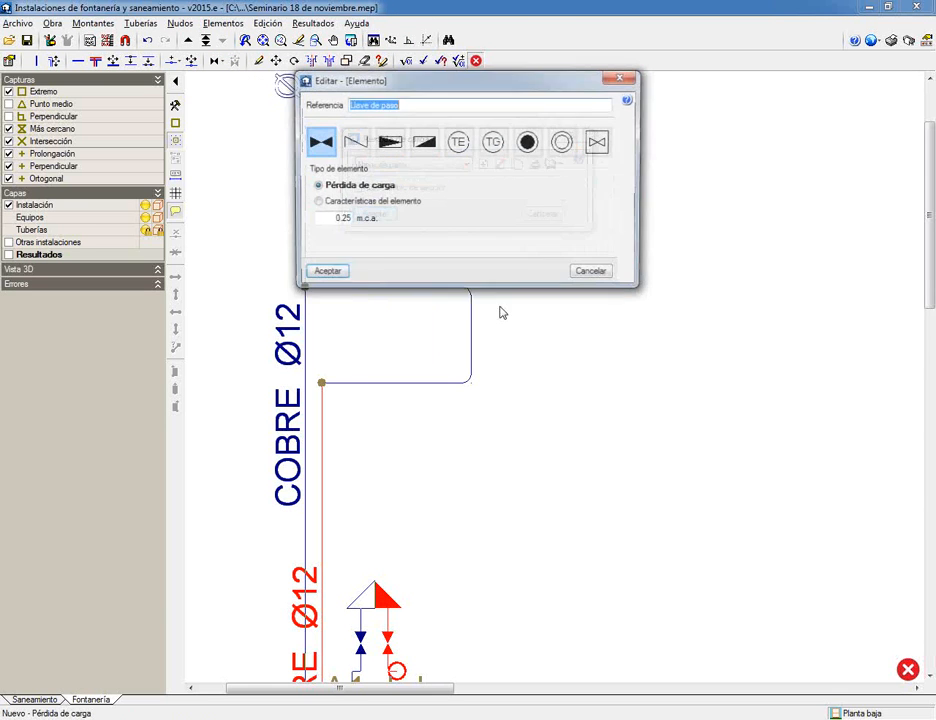
{"action": "left_click", "coordinate": [330, 219]}
{"action": "double_click", "coordinate": [325, 220]}
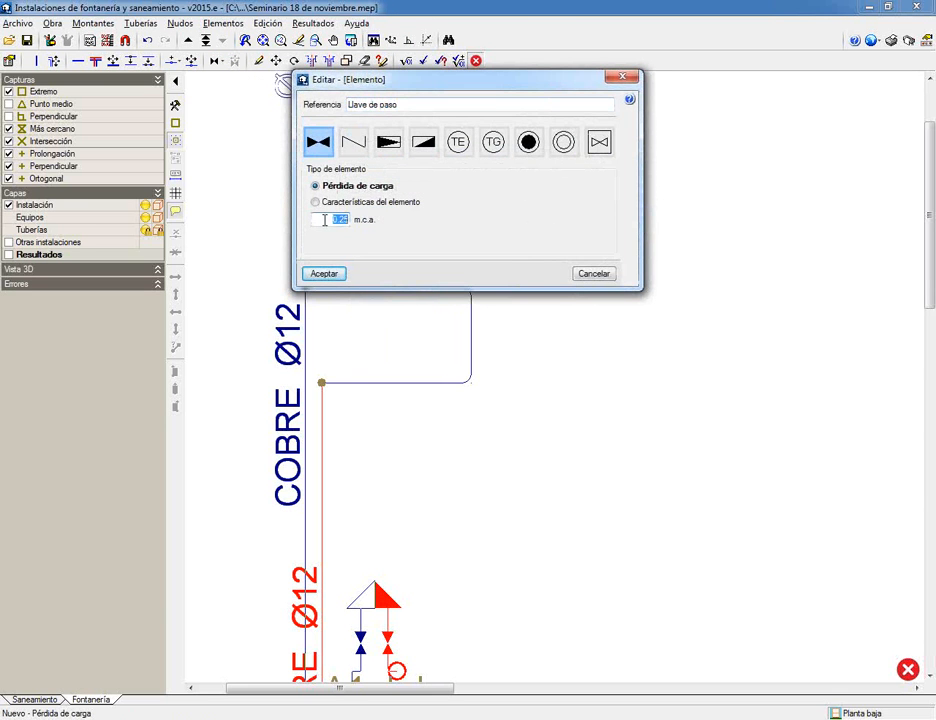
{"action": "left_click_drag", "start_coordinate": [327, 219], "coordinate": [370, 229]}
{"action": "left_click", "coordinate": [592, 273]}
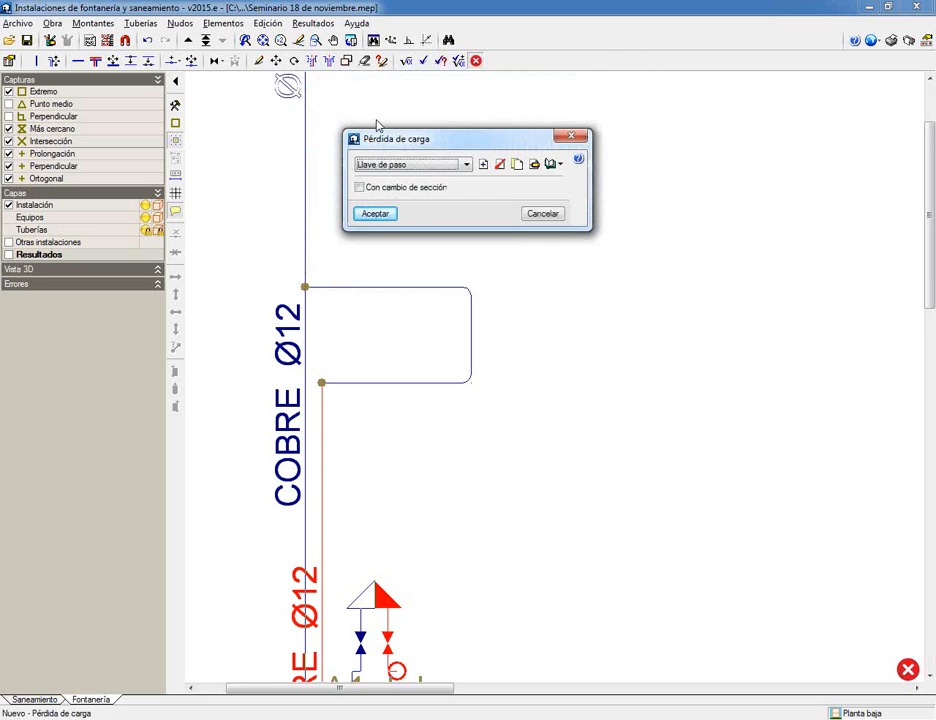
- Choose Caldera as the Pérdida de carga element, accept its definition, and enable Con cambio de sección
{"action": "left_click", "coordinate": [451, 162]}
{"action": "left_click", "coordinate": [515, 180]}
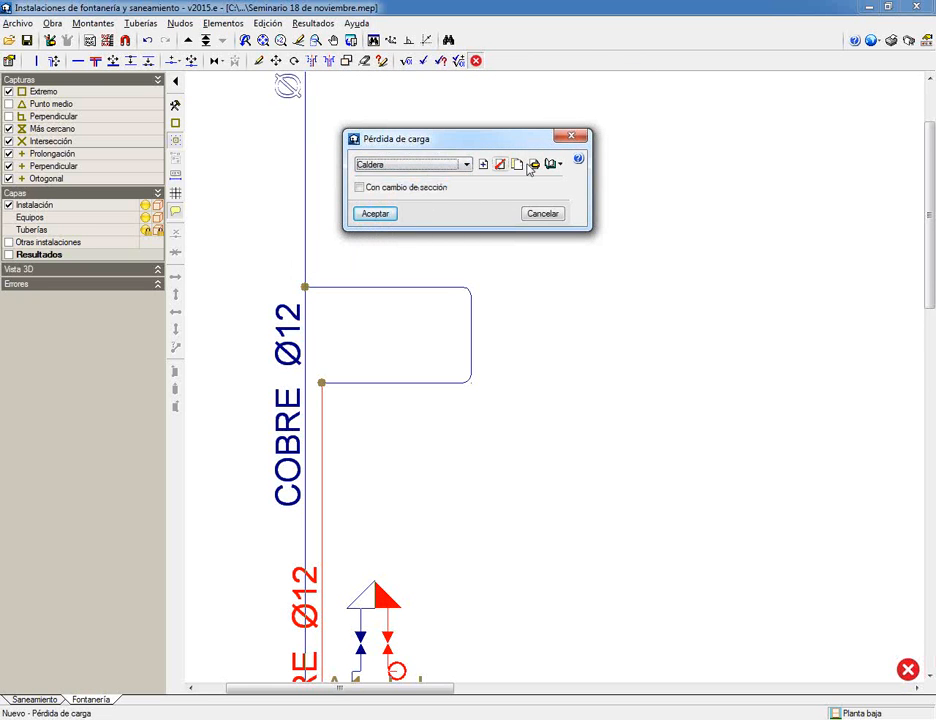
{"action": "left_click", "coordinate": [535, 165]}
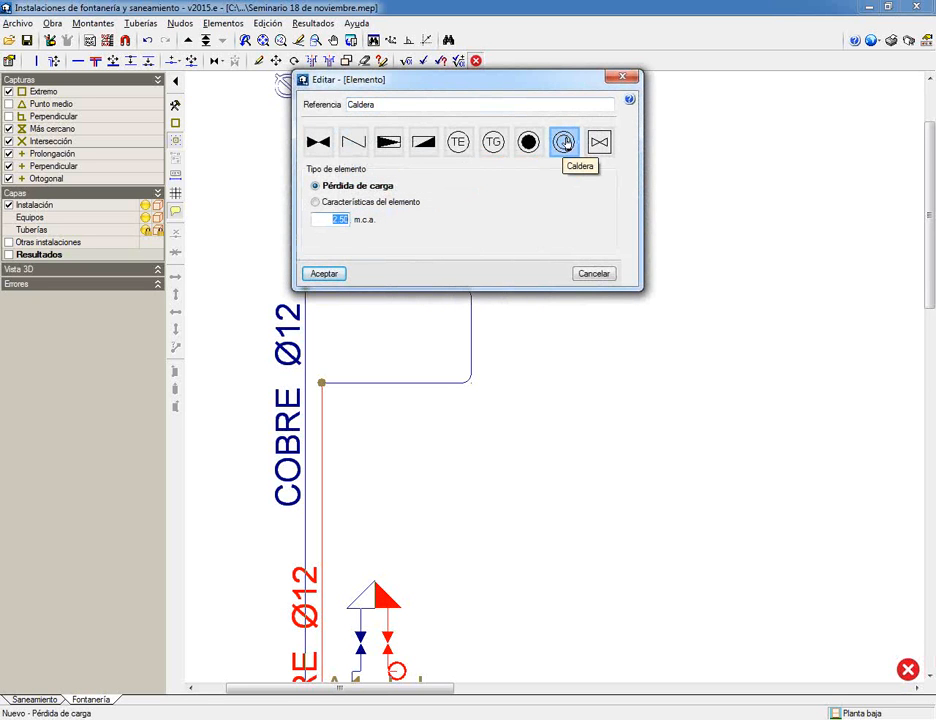
{"action": "left_click", "coordinate": [314, 273]}
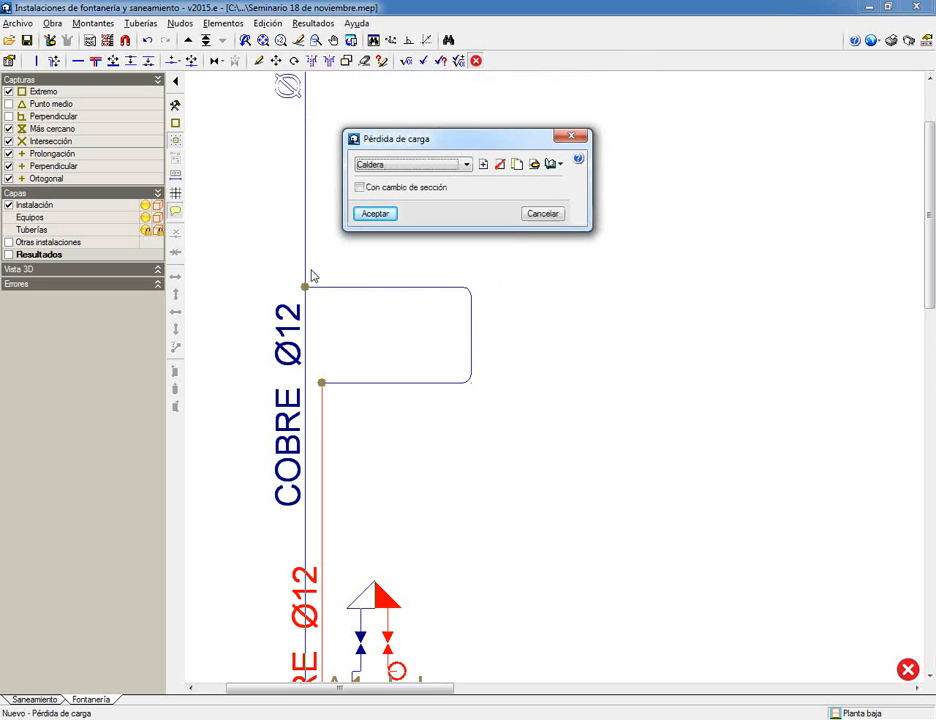
{"action": "left_click", "coordinate": [360, 189]}
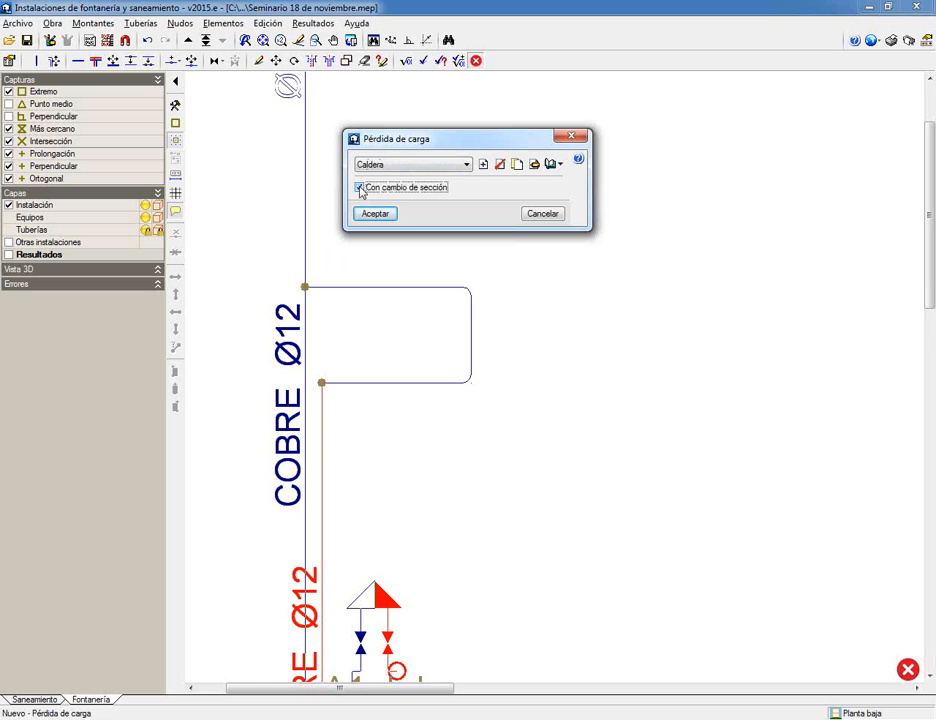
{"action": "left_click", "coordinate": [368, 215]}
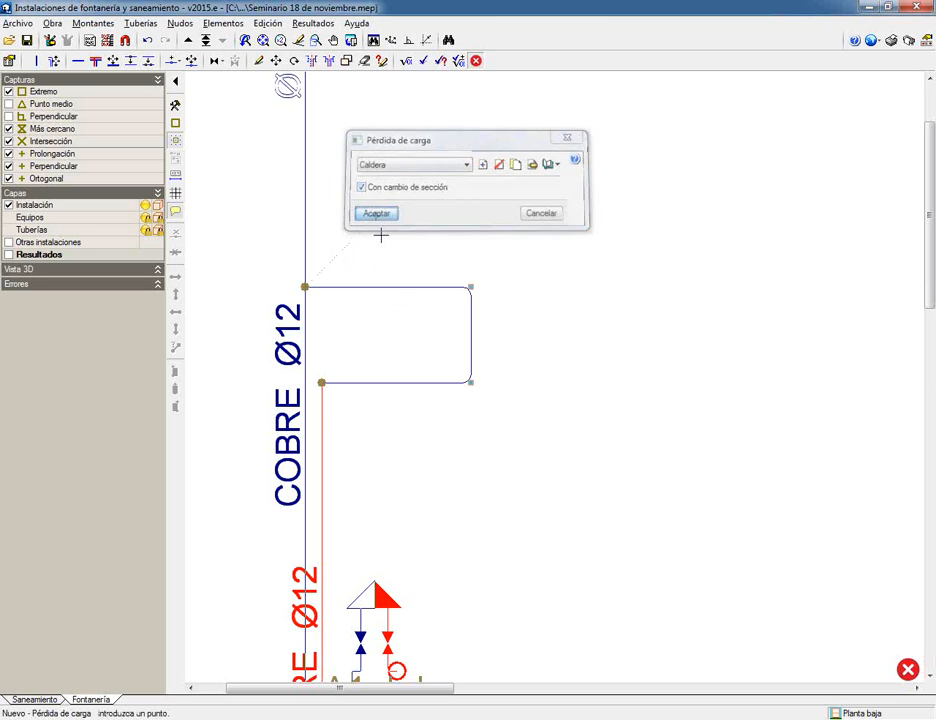
- Place the Caldera on the loop's upper horizontal run and set the outgoing pipe to COBRE Ø12 Agua caliente
{"action": "left_click", "coordinate": [386, 287]}
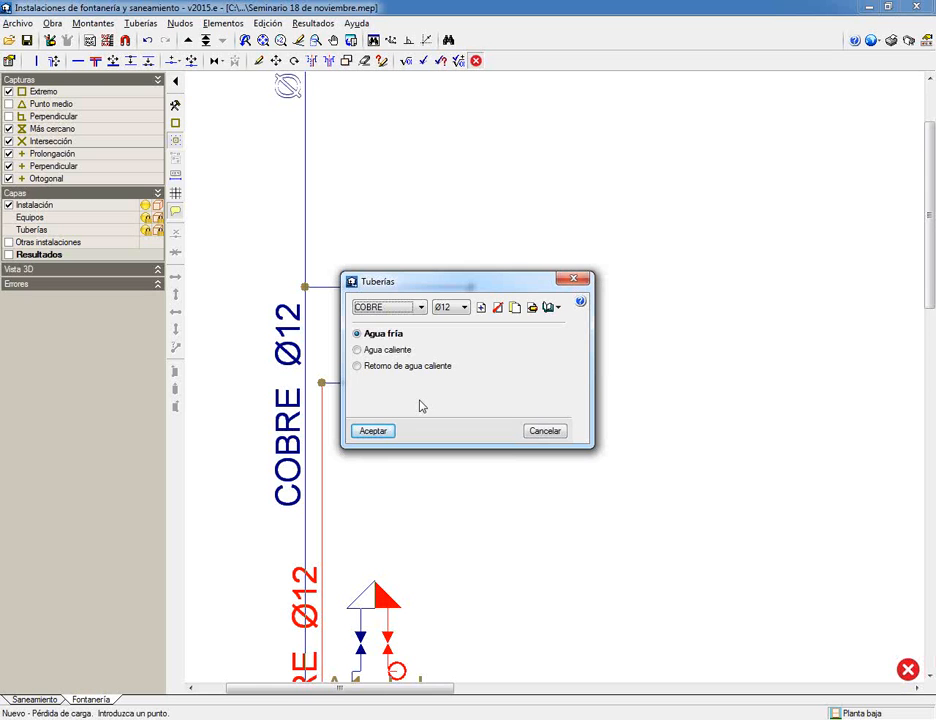
{"action": "left_click", "coordinate": [371, 352]}
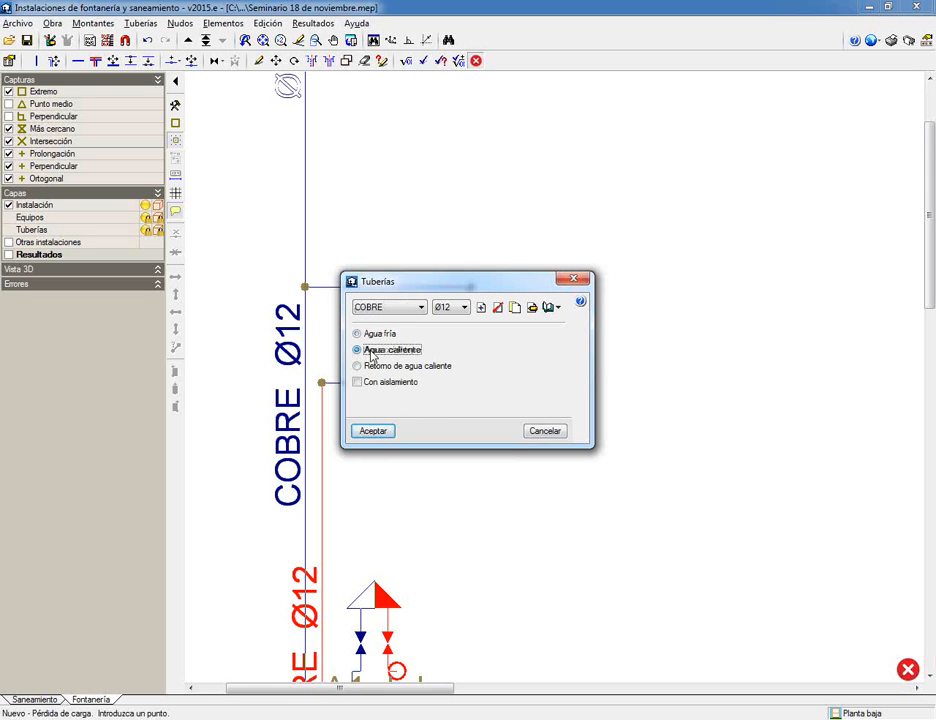
{"action": "left_click", "coordinate": [374, 431]}
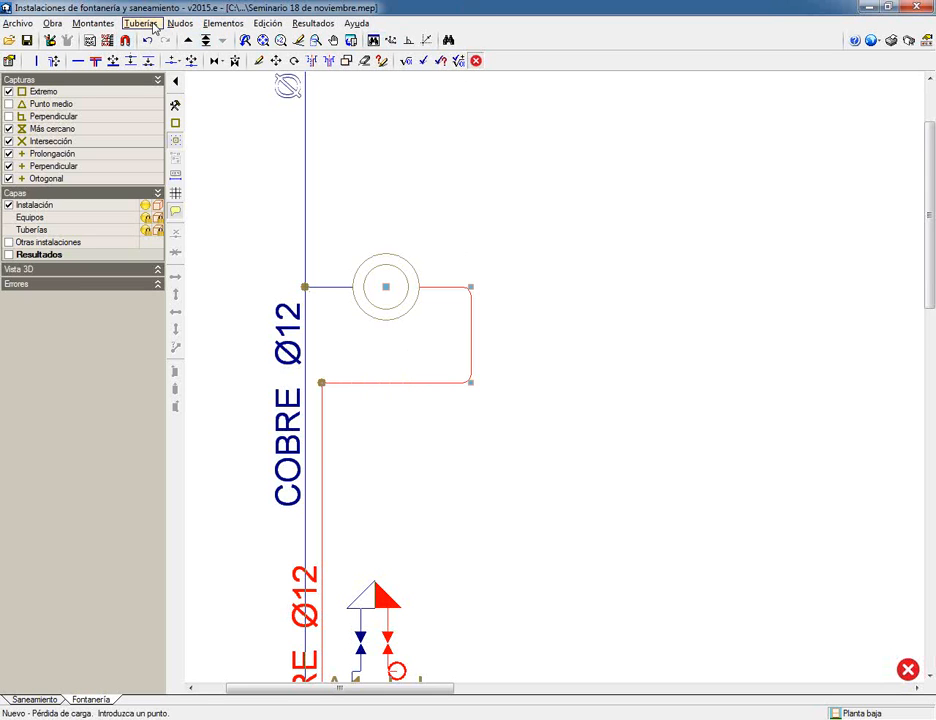
- Cut the Caldera's hot-water pipe at the loop's upper corner and delete the section from there to the vertical hot-water pipe
{"action": "left_click", "coordinate": [150, 24]}
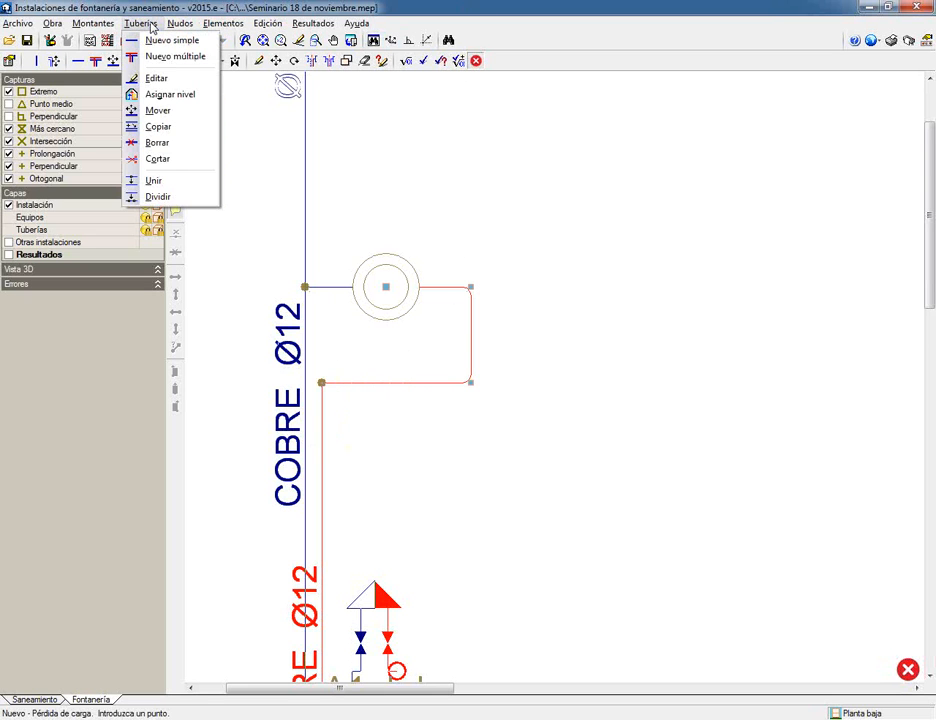
{"action": "left_click", "coordinate": [157, 158]}
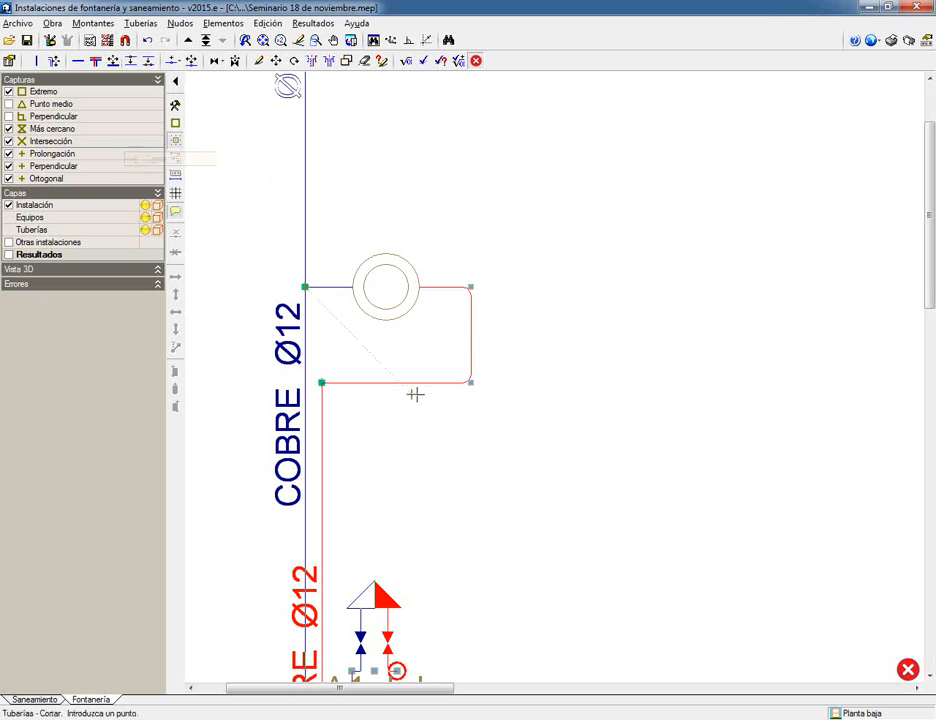
{"action": "left_click", "coordinate": [470, 290]}
{"action": "left_click", "coordinate": [370, 384]}
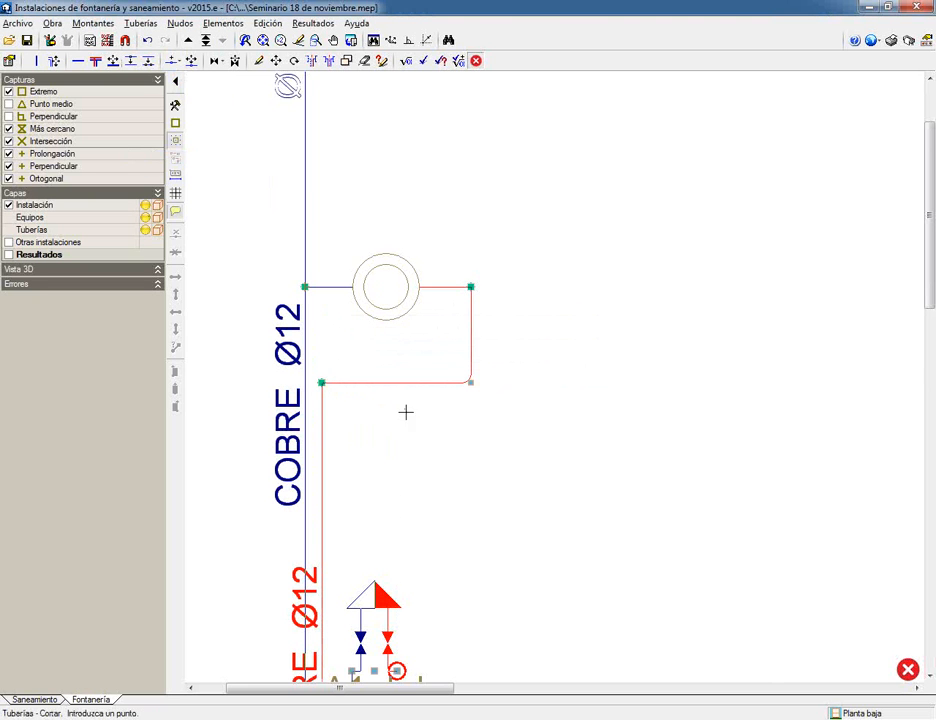
{"action": "left_click", "coordinate": [365, 62]}
{"action": "left_click", "coordinate": [344, 408]}
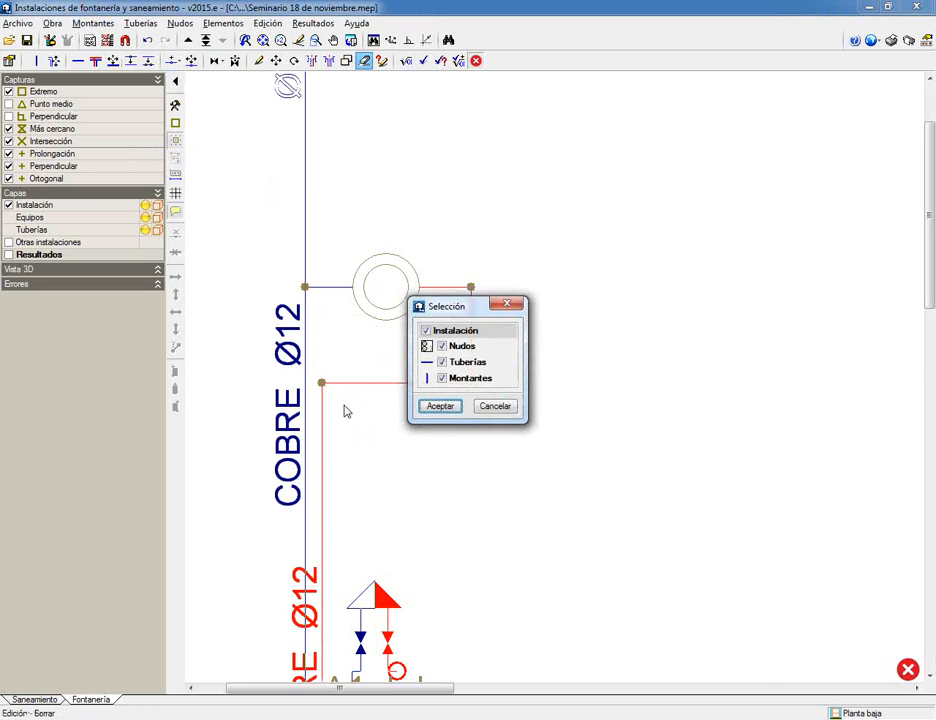
{"action": "left_click", "coordinate": [439, 407]}
{"action": "left_click", "coordinate": [391, 384]}
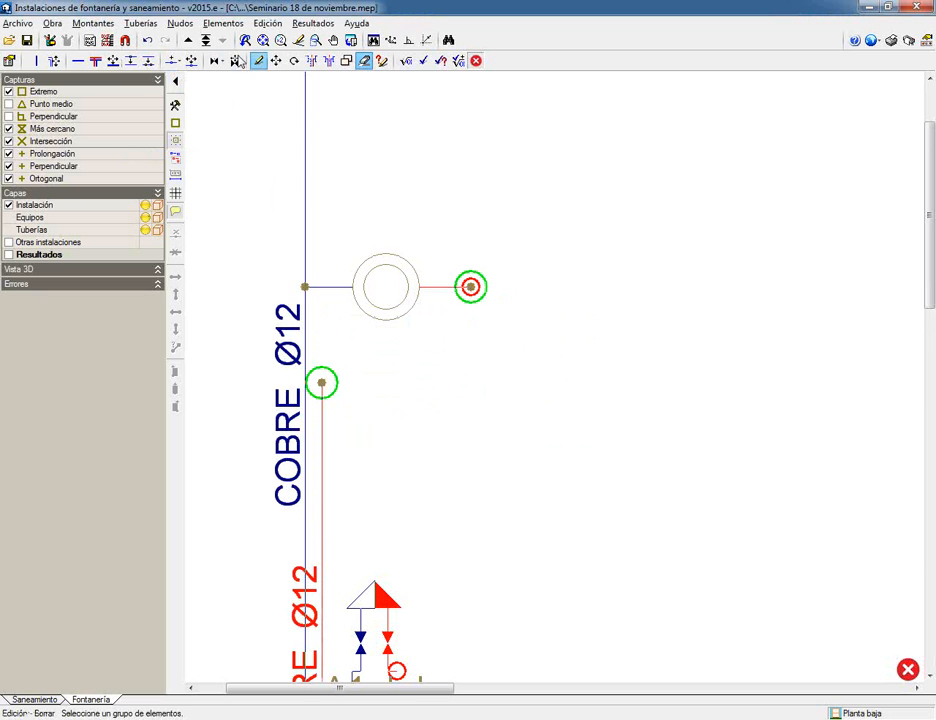
- Draw a straight diagonal COBRE Ø12 Agua caliente pipe from the vertical hot-water pipe's upper end to the Caldera's outlet pipe end
{"action": "left_click", "coordinate": [78, 62]}
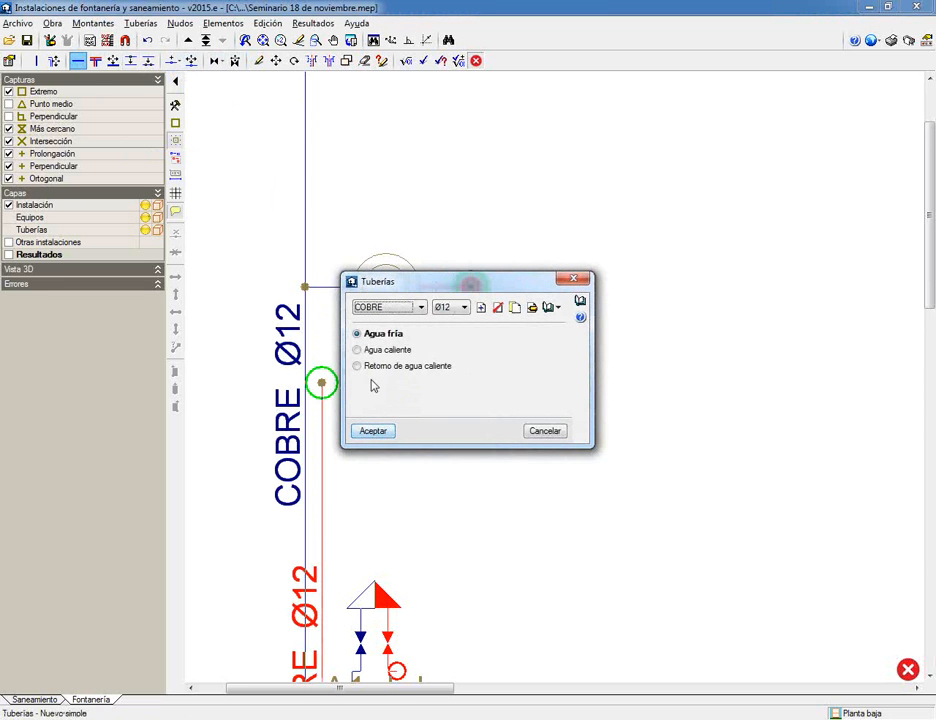
{"action": "left_click", "coordinate": [373, 350]}
{"action": "left_click", "coordinate": [373, 431]}
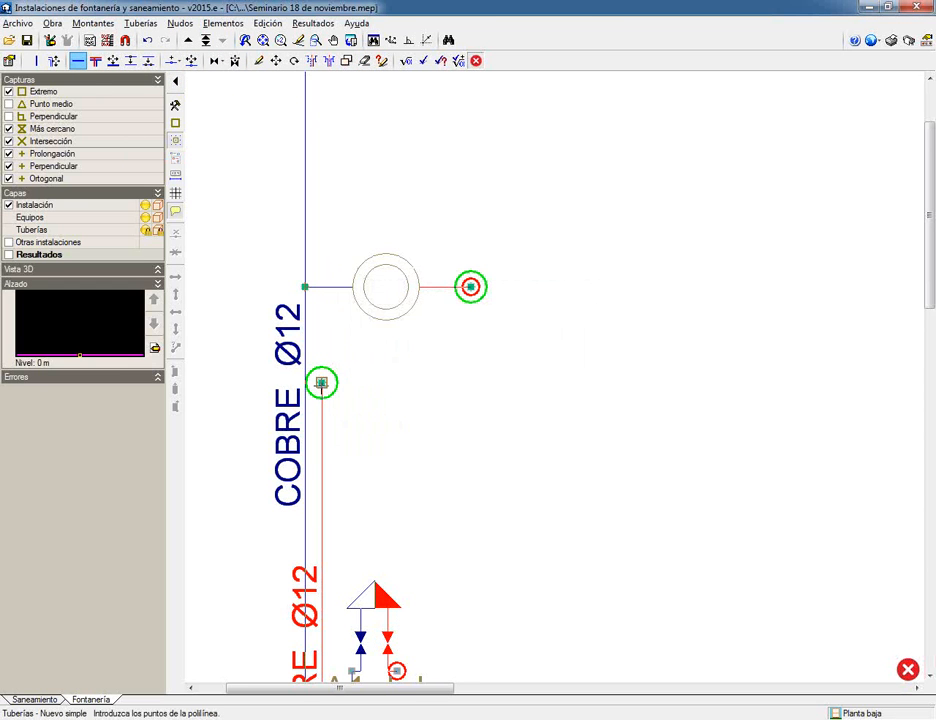
{"action": "left_click", "coordinate": [322, 382]}
{"action": "left_click", "coordinate": [470, 287]}
{"action": "right_click", "coordinate": [470, 287]}
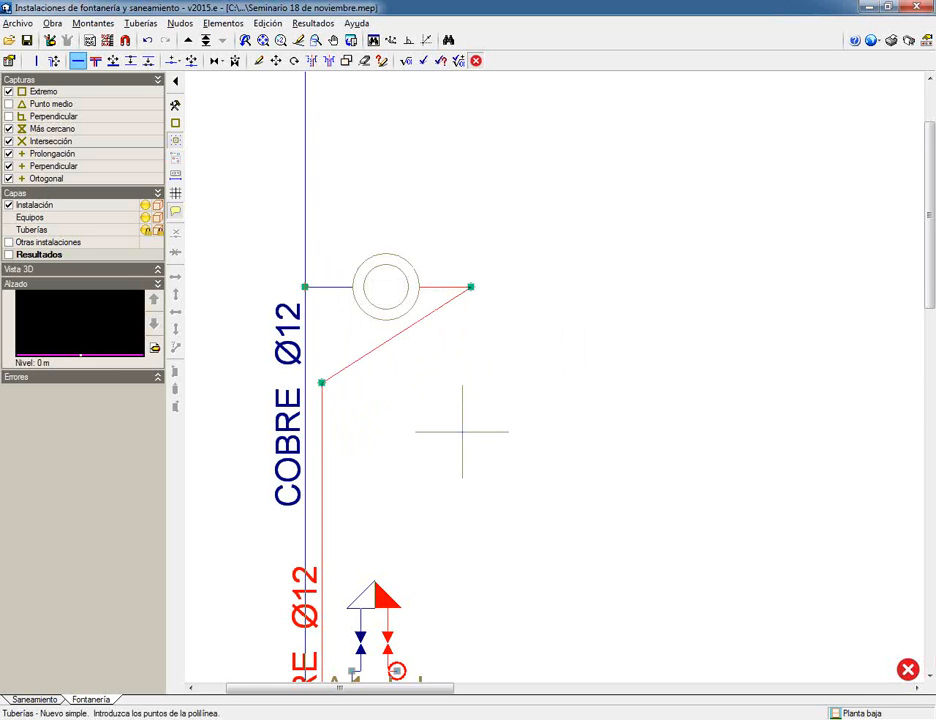
- Join the diagonal hot-water pipe from the Caldera's outlet with the vertical hot-water pipe
{"action": "left_click", "coordinate": [140, 23]}
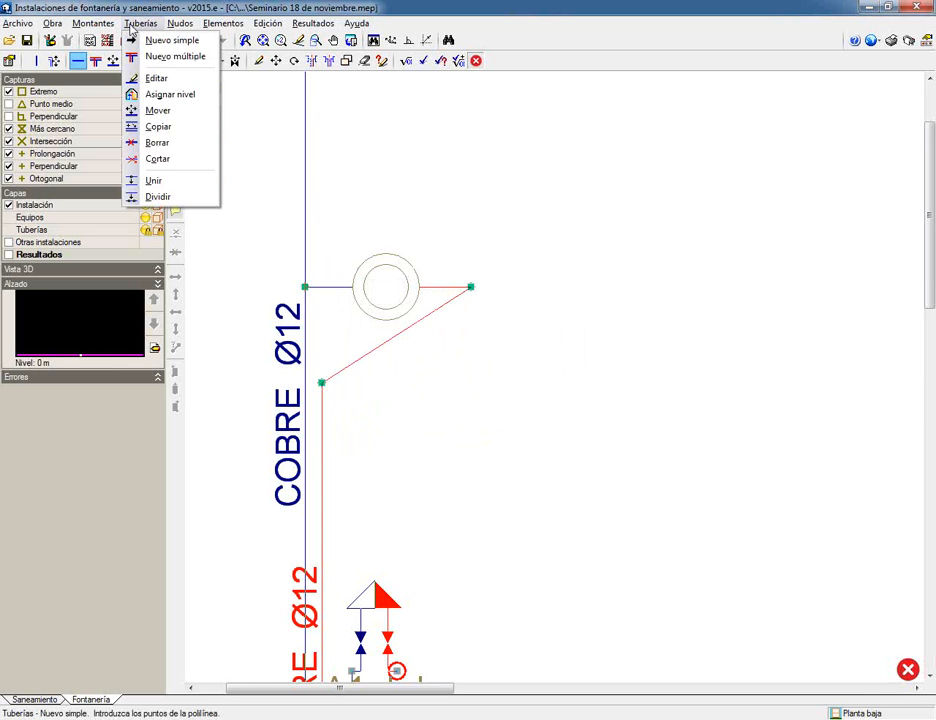
{"action": "left_click", "coordinate": [154, 181]}
{"action": "left_click", "coordinate": [342, 370]}
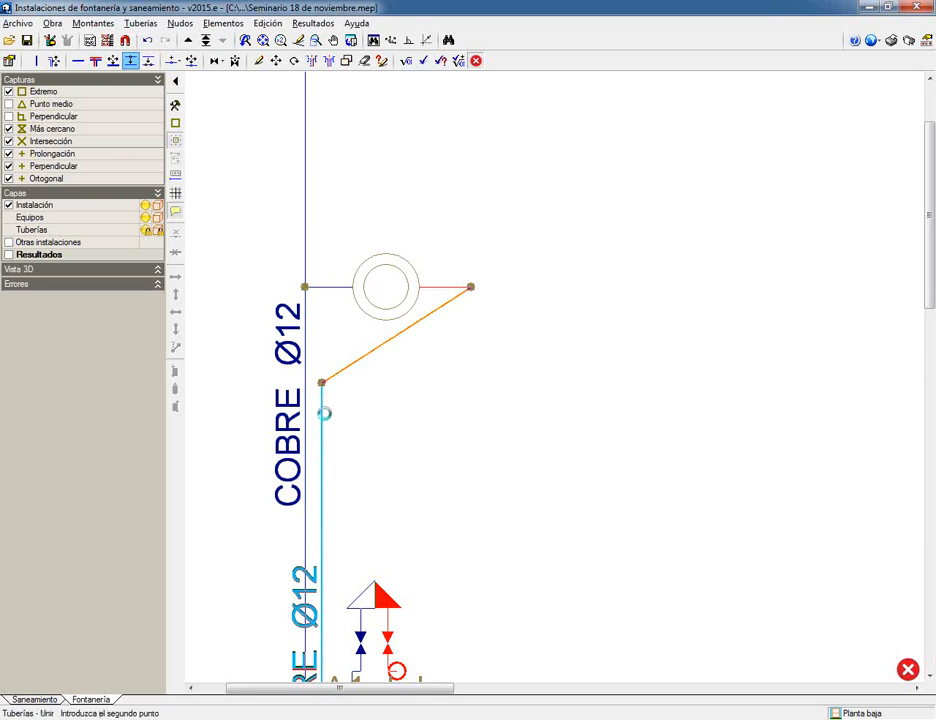
{"action": "left_click", "coordinate": [323, 412]}
{"action": "scroll", "coordinate": [326, 388], "scroll_direction": "up", "scroll_amount": 8}
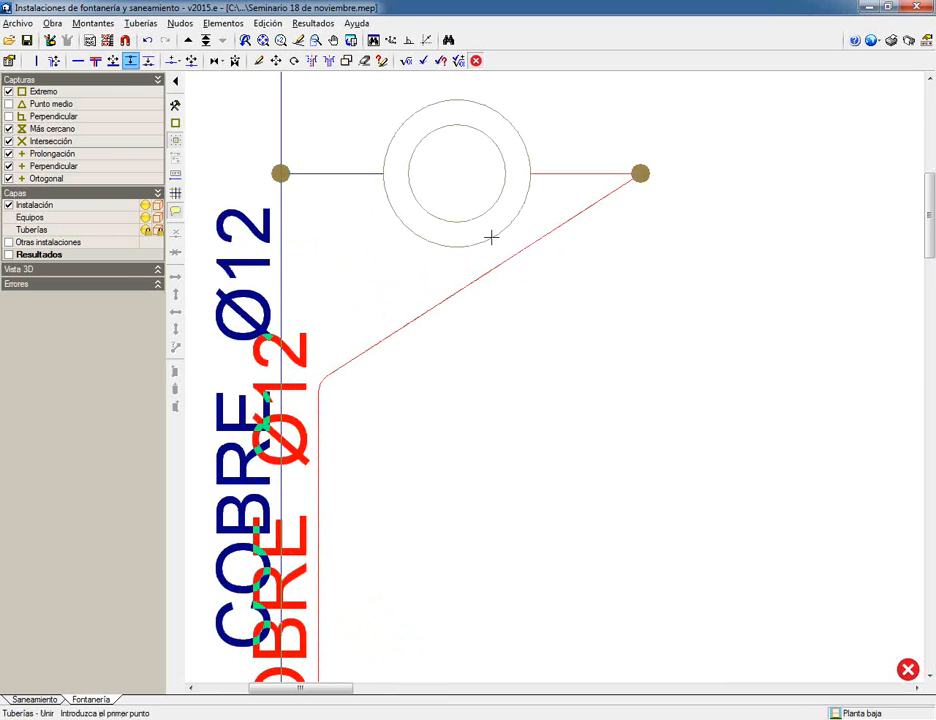
{"action": "left_click", "coordinate": [604, 186]}
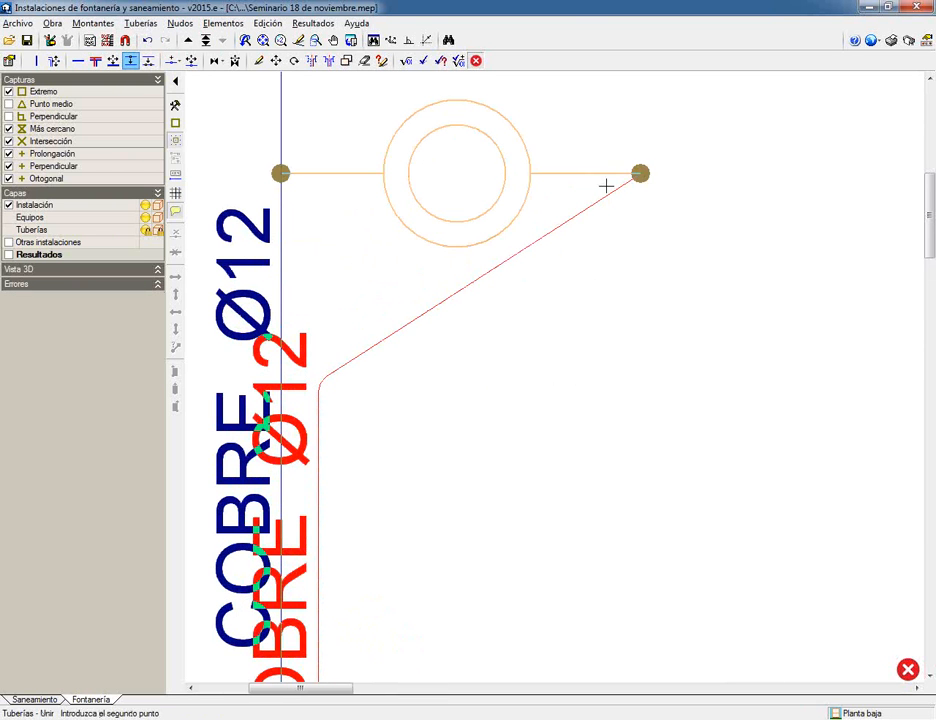
{"action": "right_click", "coordinate": [789, 260]}
- Insert a Llave general with 0.50 m.c.a. pressure loss on the vertical cold-water pipe, just below the supply connection
{"action": "scroll", "coordinate": [627, 345], "scroll_direction": "down", "scroll_amount": 2}
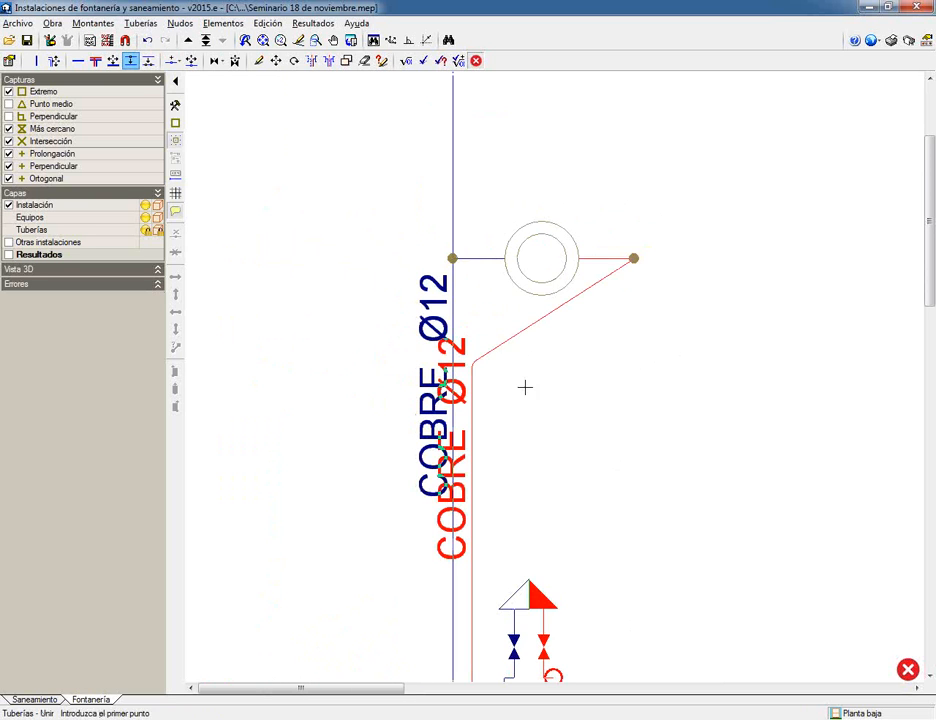
{"action": "scroll", "coordinate": [688, 435], "scroll_direction": "down", "scroll_amount": 2}
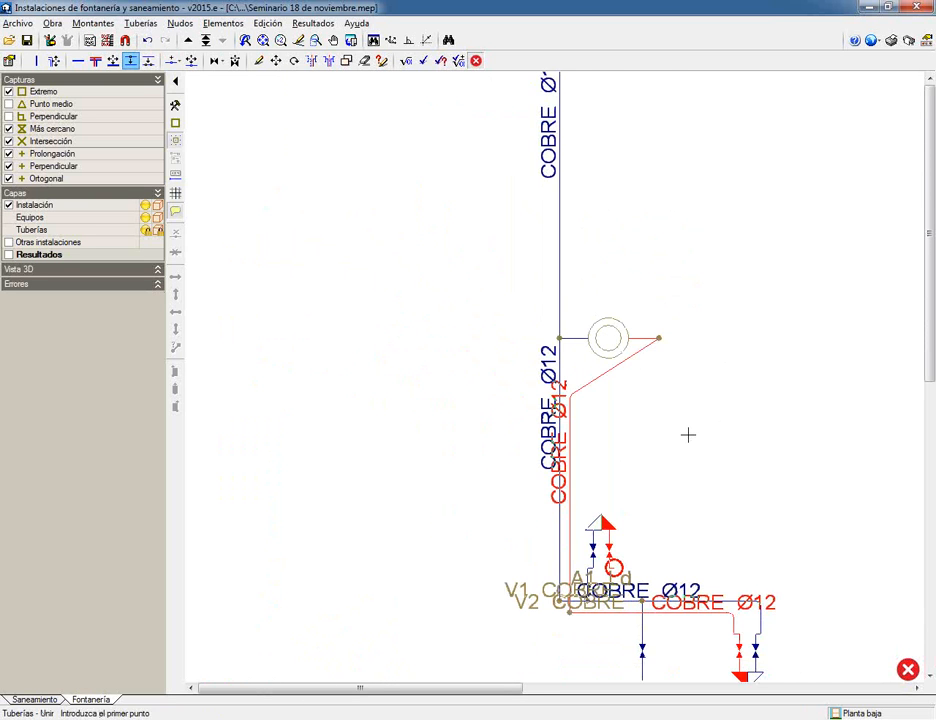
{"action": "middle_click_drag", "start_coordinate": [688, 435], "coordinate": [638, 424]}
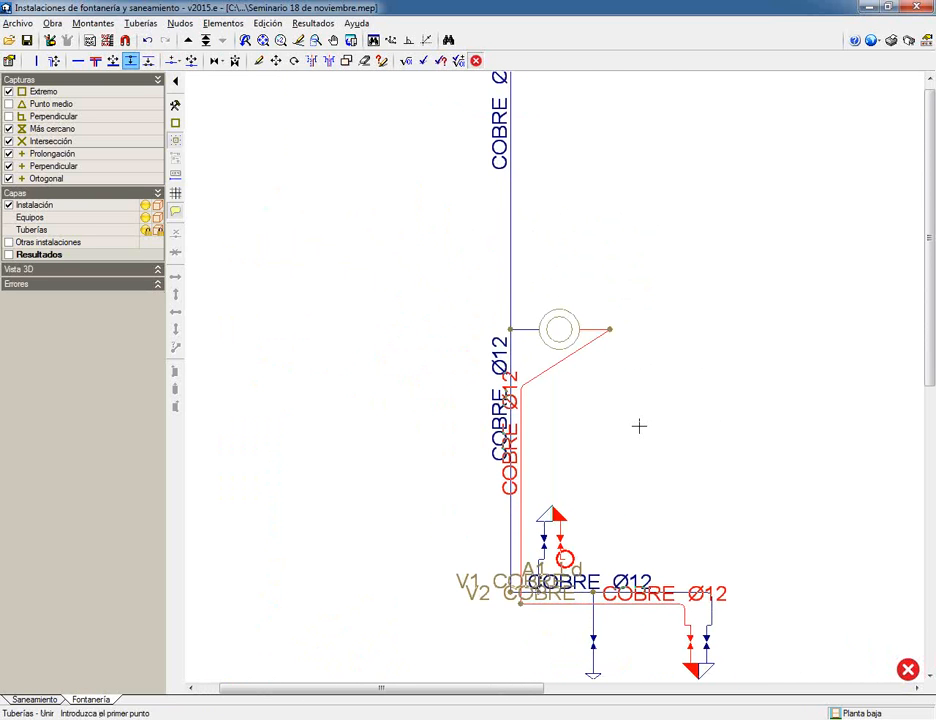
{"action": "left_click", "coordinate": [222, 23]}
{"action": "mouse_move", "coordinate": [225, 44]}
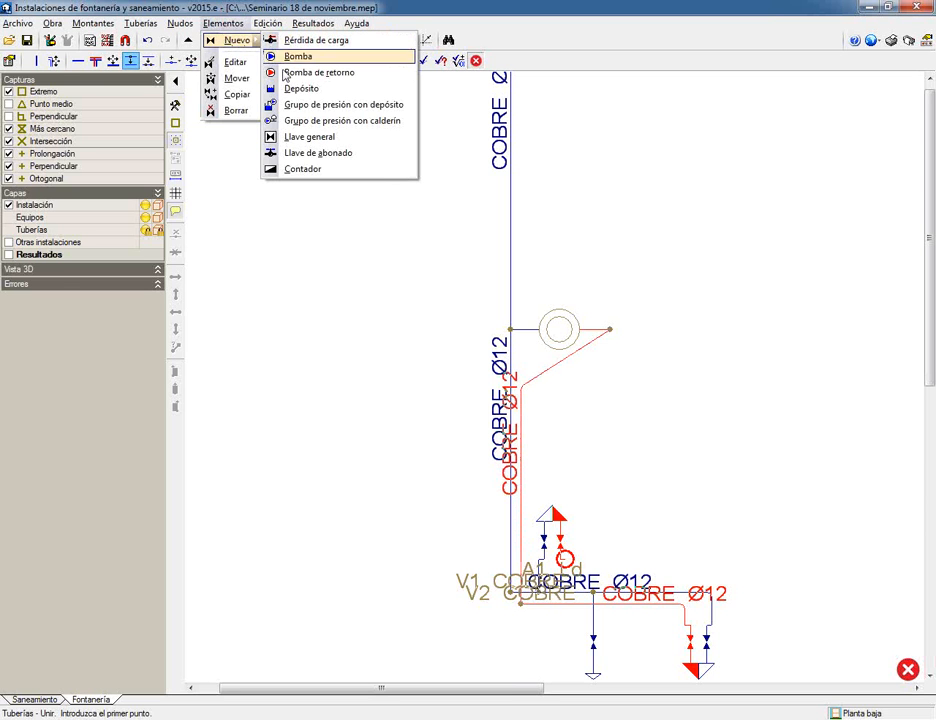
{"action": "left_click", "coordinate": [300, 137]}
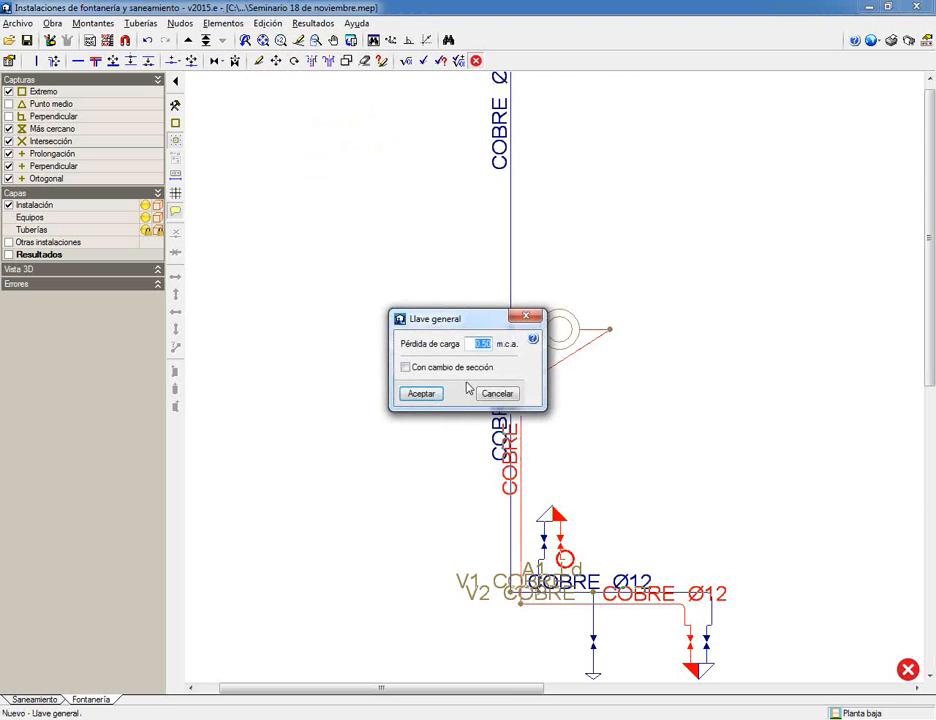
{"action": "left_click", "coordinate": [417, 394]}
{"action": "scroll", "coordinate": [424, 204], "scroll_direction": "down", "scroll_amount": 2}
{"action": "middle_click_drag", "start_coordinate": [422, 199], "coordinate": [393, 338]}
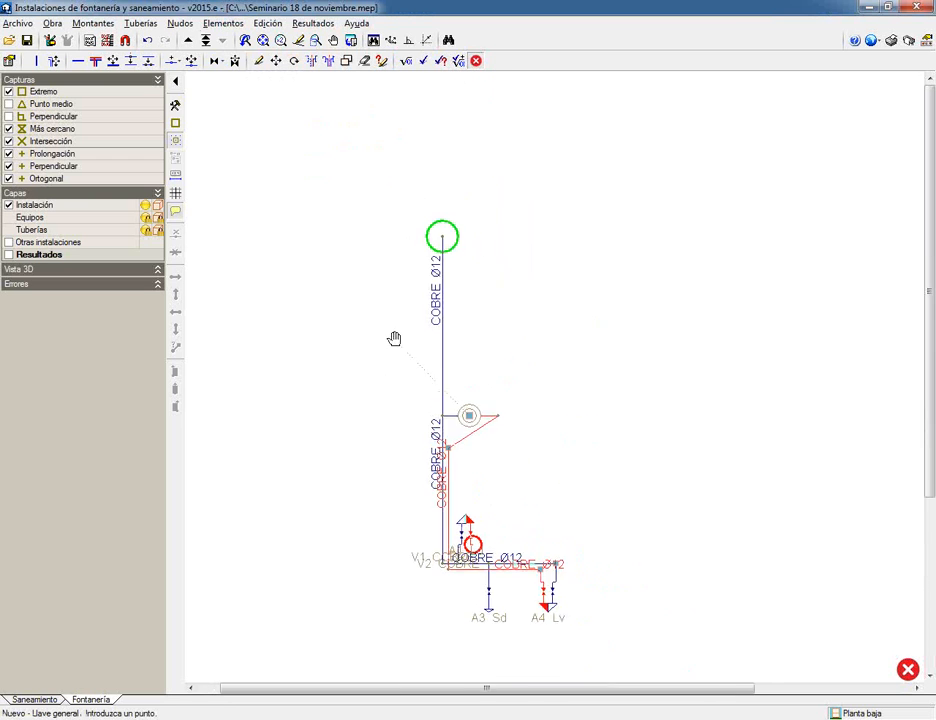
{"action": "scroll", "coordinate": [423, 286], "scroll_direction": "up", "scroll_amount": 2}
{"action": "left_click", "coordinate": [457, 256]}
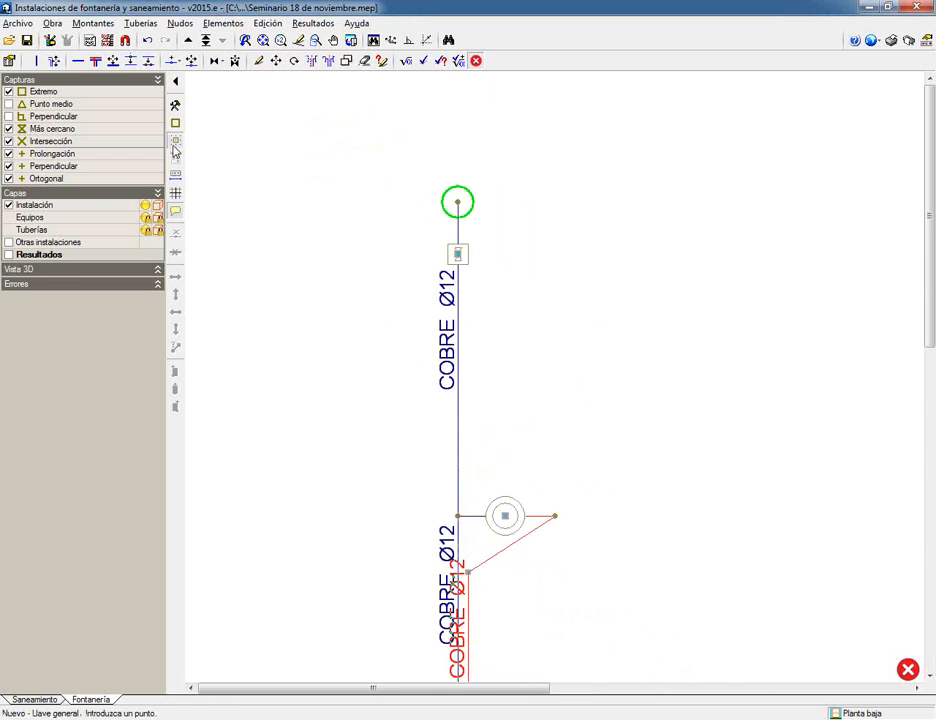
{"action": "key", "text": "Escape"}
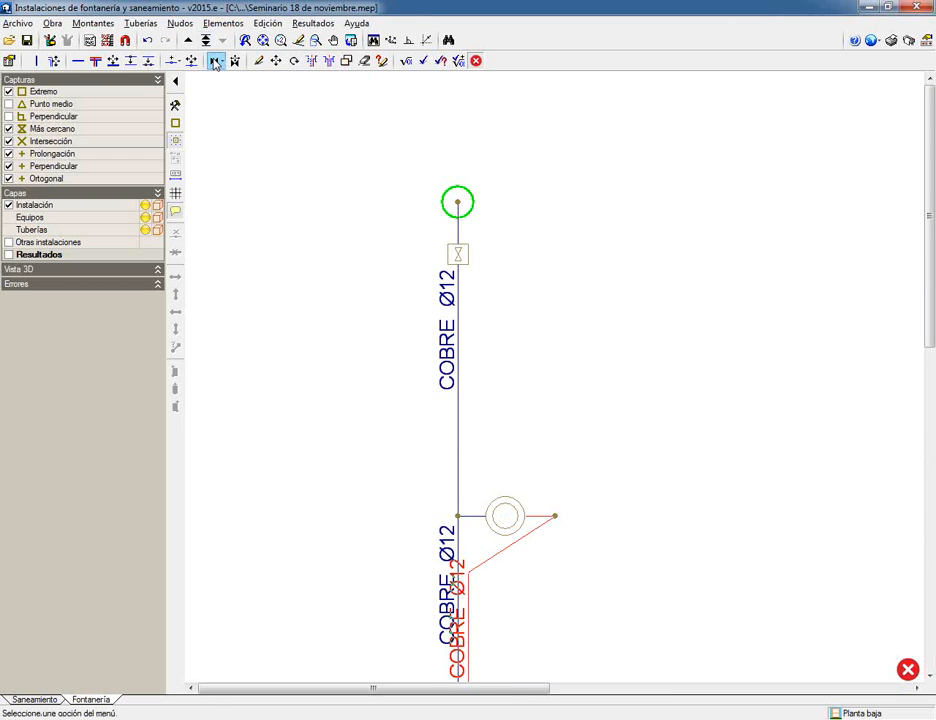
- Insert a Contador with 0.50 m.c.a. pressure loss below the Llave general, and a Llave de abonado below the Contador
{"action": "left_click", "coordinate": [216, 61]}
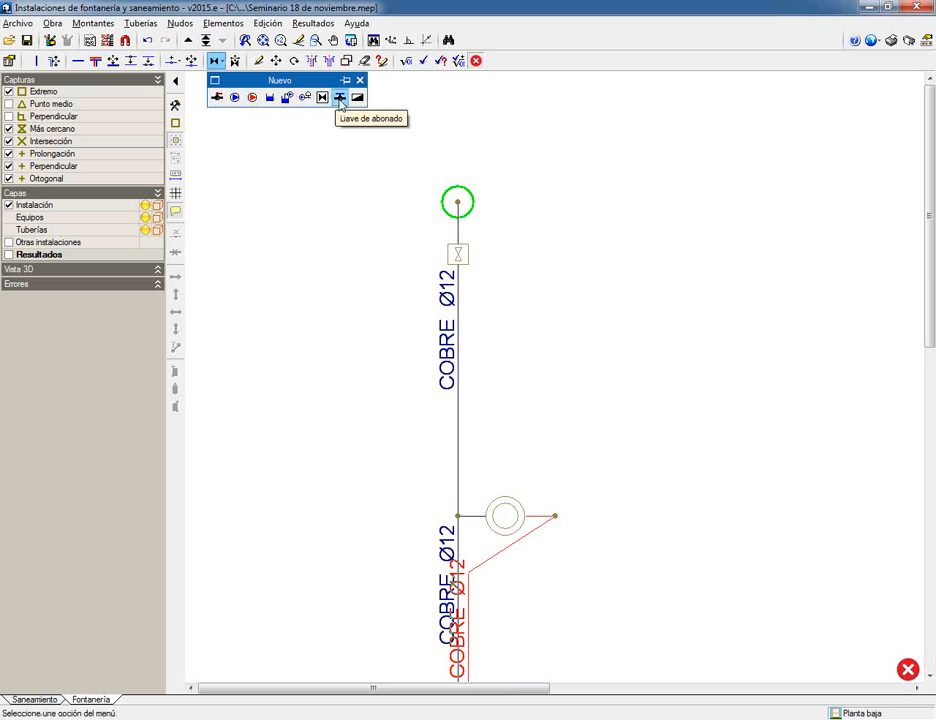
{"action": "left_click", "coordinate": [357, 97]}
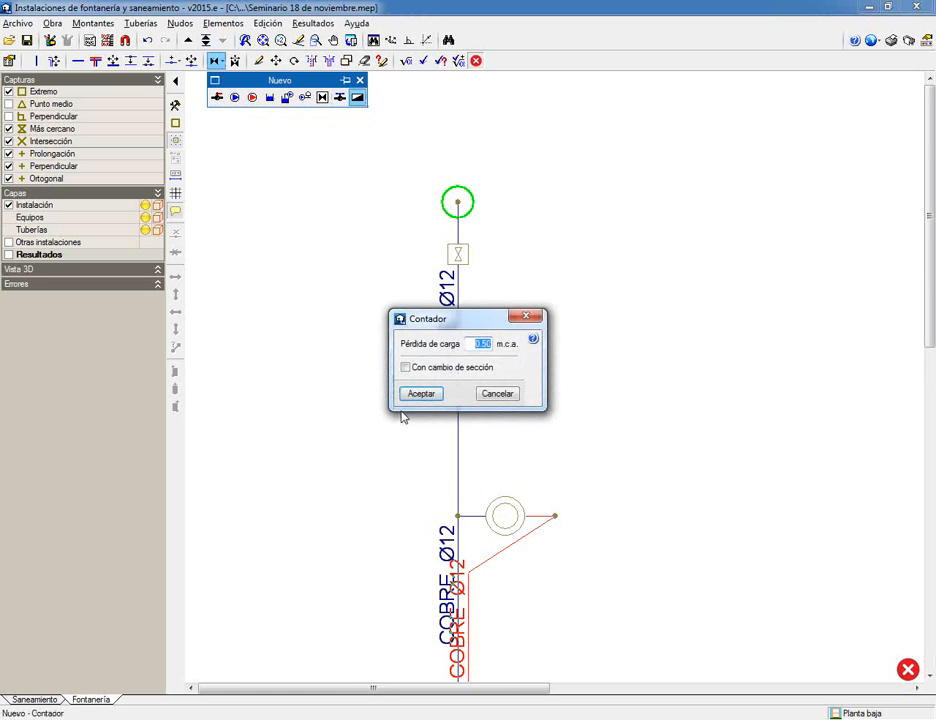
{"action": "left_click", "coordinate": [421, 393]}
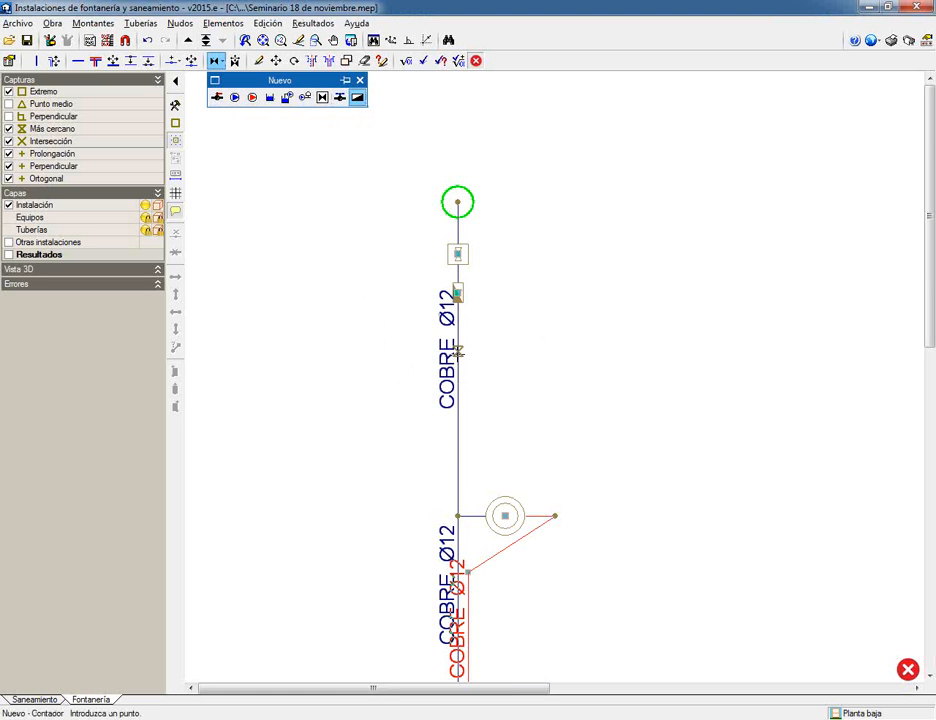
{"action": "left_click", "coordinate": [340, 97]}
{"action": "left_click", "coordinate": [423, 390]}
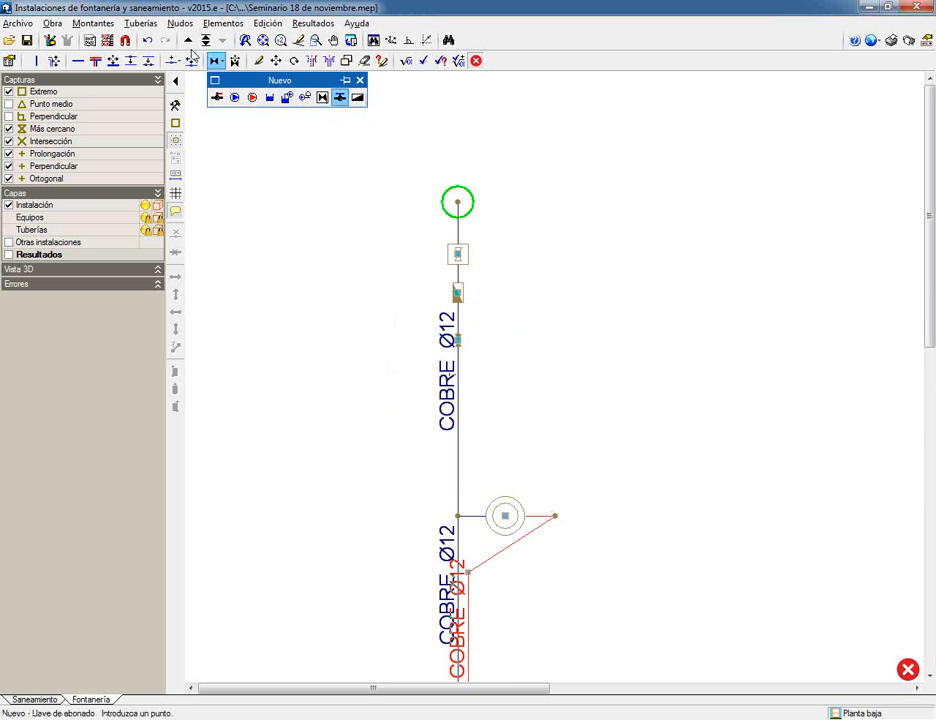
- Place a Pérdida de carga valve on the horizontal cold-water branch beside V1, keeping the outgoing pipe as COBRE Ø12 Agua fría
{"action": "left_click", "coordinate": [216, 97]}
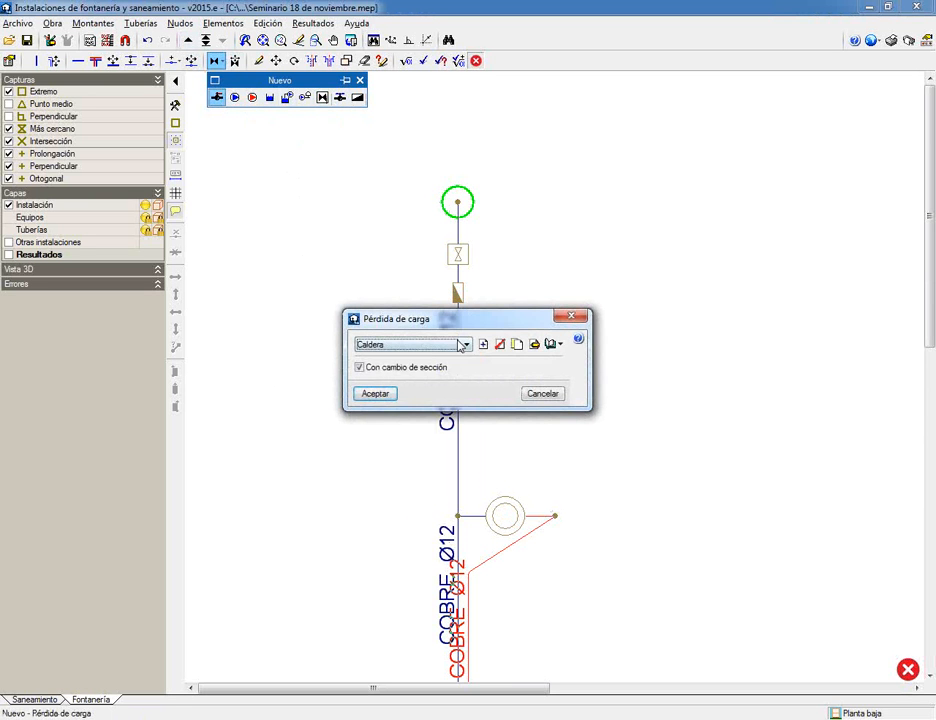
{"action": "left_click", "coordinate": [463, 345]}
{"action": "left_click", "coordinate": [395, 385]}
{"action": "left_click", "coordinate": [376, 394]}
{"action": "middle_click_drag", "start_coordinate": [380, 400], "coordinate": [374, 226]}
{"action": "scroll", "coordinate": [456, 520], "scroll_direction": "up", "scroll_amount": 3}
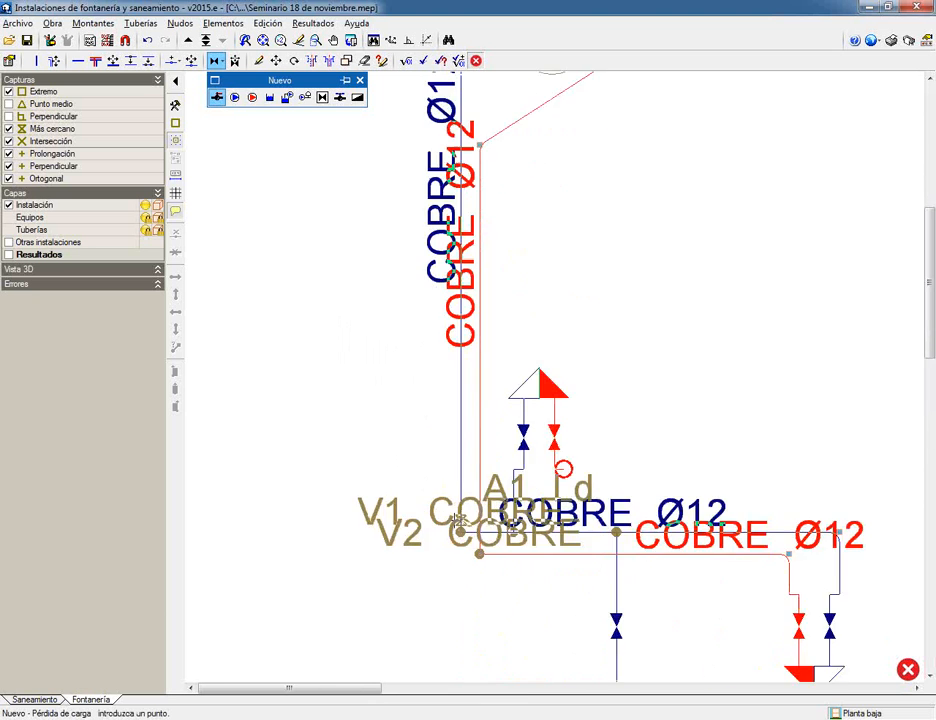
{"action": "scroll", "coordinate": [456, 520], "scroll_direction": "up", "scroll_amount": 3}
{"action": "left_click", "coordinate": [627, 599]}
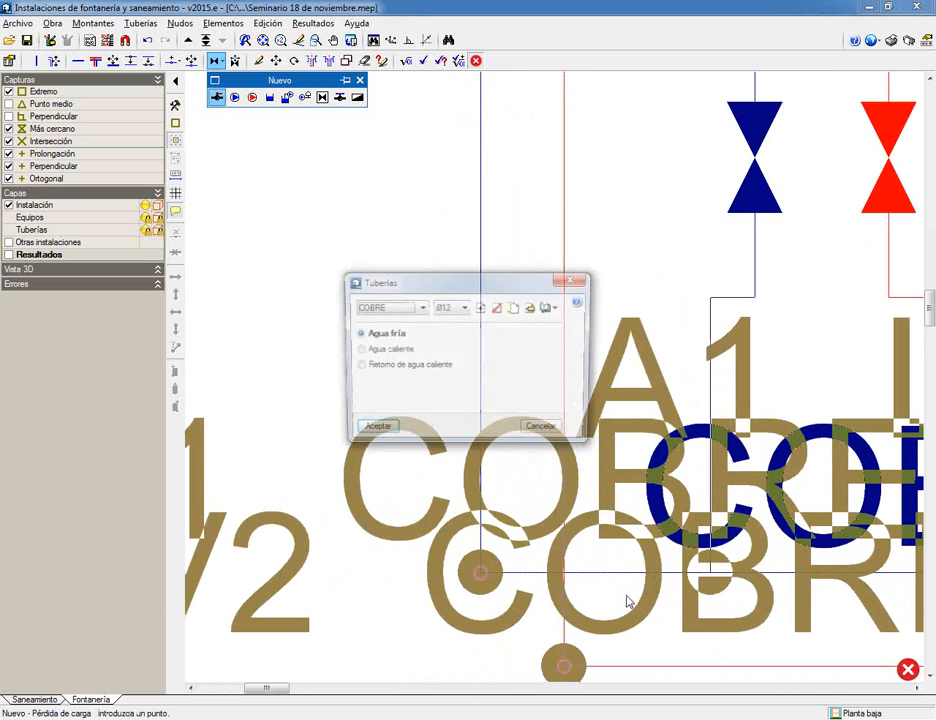
{"action": "left_click", "coordinate": [376, 427]}
- Place the same valve on the horizontal hot-water branch beside V2, keeping the outgoing pipe as COBRE Ø12 Agua caliente
{"action": "middle_click_drag", "start_coordinate": [445, 403], "coordinate": [303, 208]}
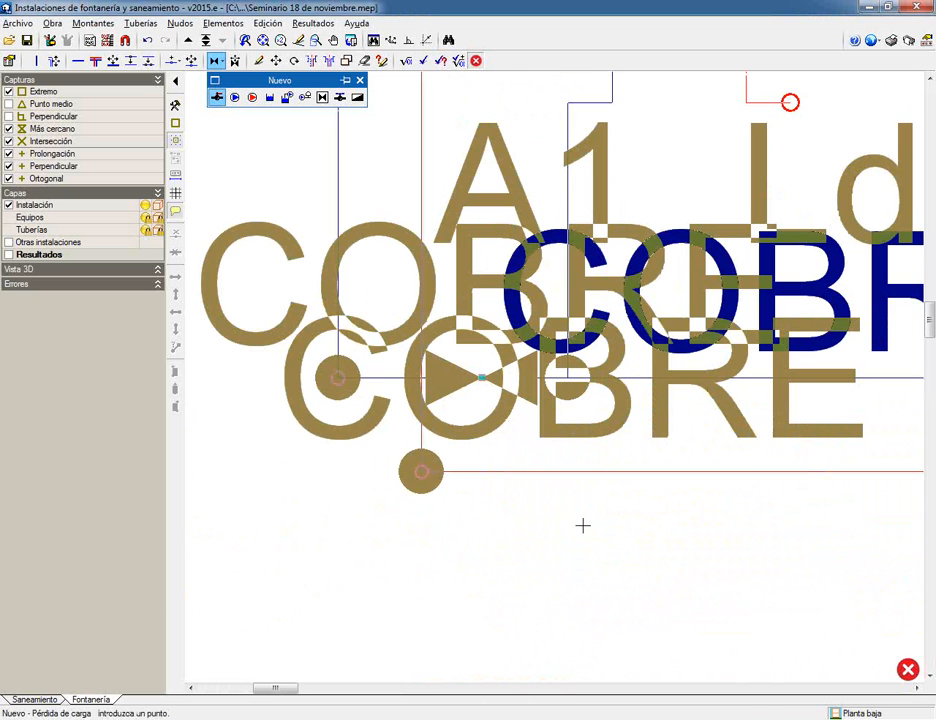
{"action": "left_click", "coordinate": [490, 472]}
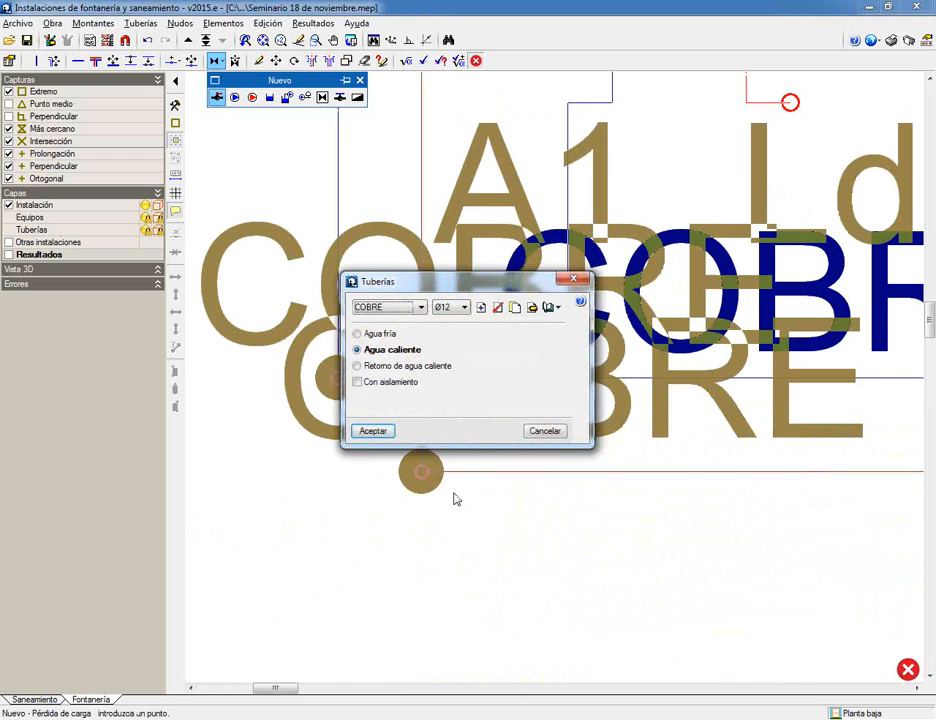
{"action": "left_click", "coordinate": [368, 436]}
- Draw an orthogonal COBRE Ø12 Agua fría pipe from V1 down and across to the cold-water connection of sink A2 Fr
{"action": "scroll", "coordinate": [446, 367], "scroll_direction": "down", "scroll_amount": 5}
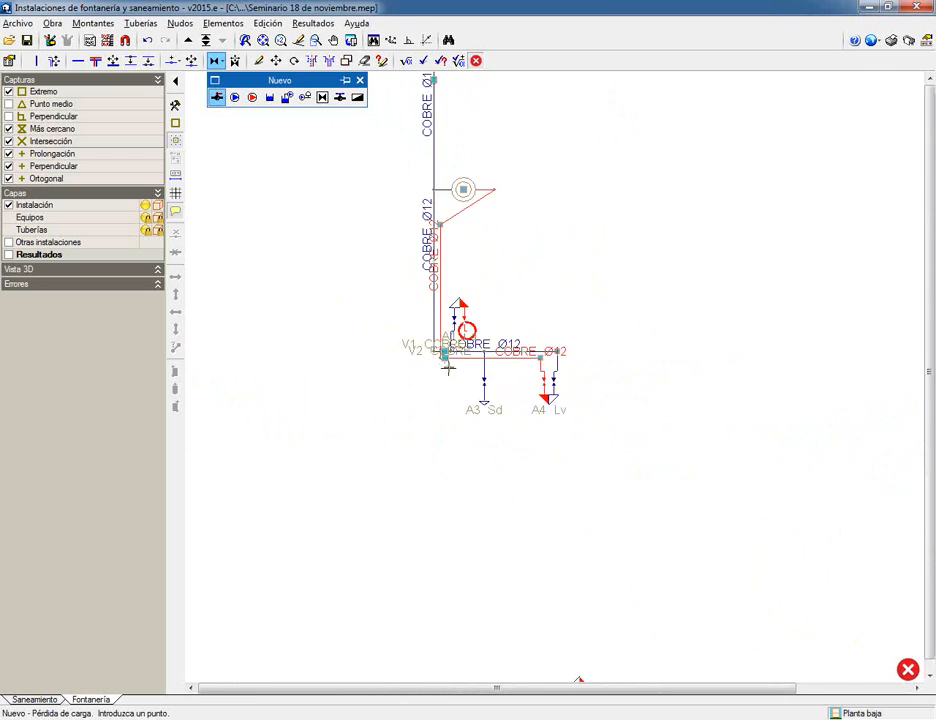
{"action": "scroll", "coordinate": [447, 367], "scroll_direction": "down", "scroll_amount": 2}
{"action": "mouse_move", "coordinate": [536, 598]}
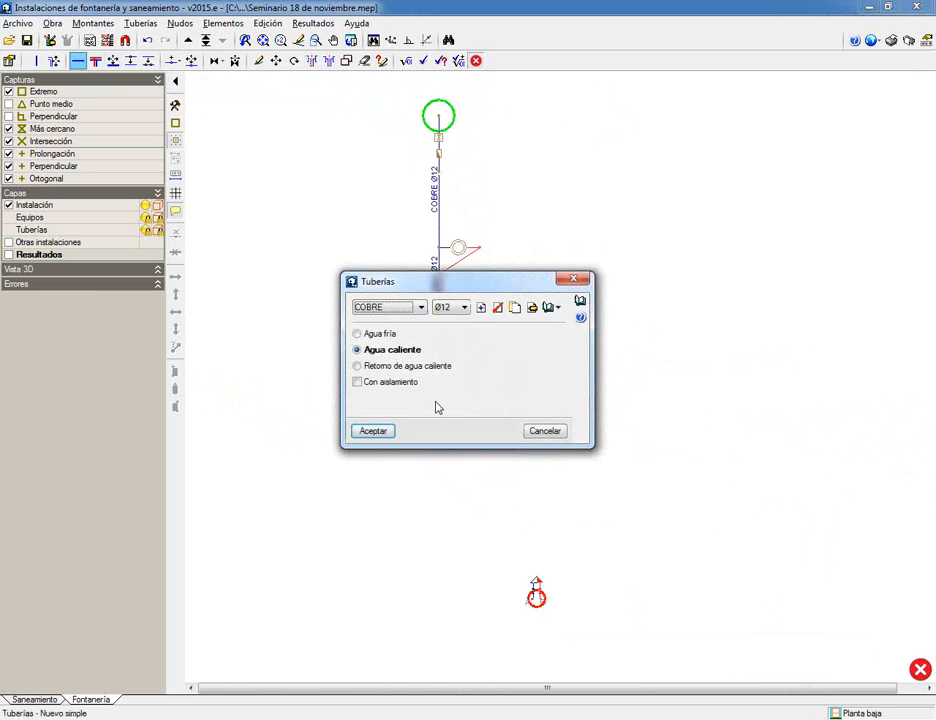
{"action": "left_click", "coordinate": [379, 334]}
{"action": "left_click", "coordinate": [373, 431]}
{"action": "scroll", "coordinate": [440, 362], "scroll_direction": "up", "scroll_amount": 4}
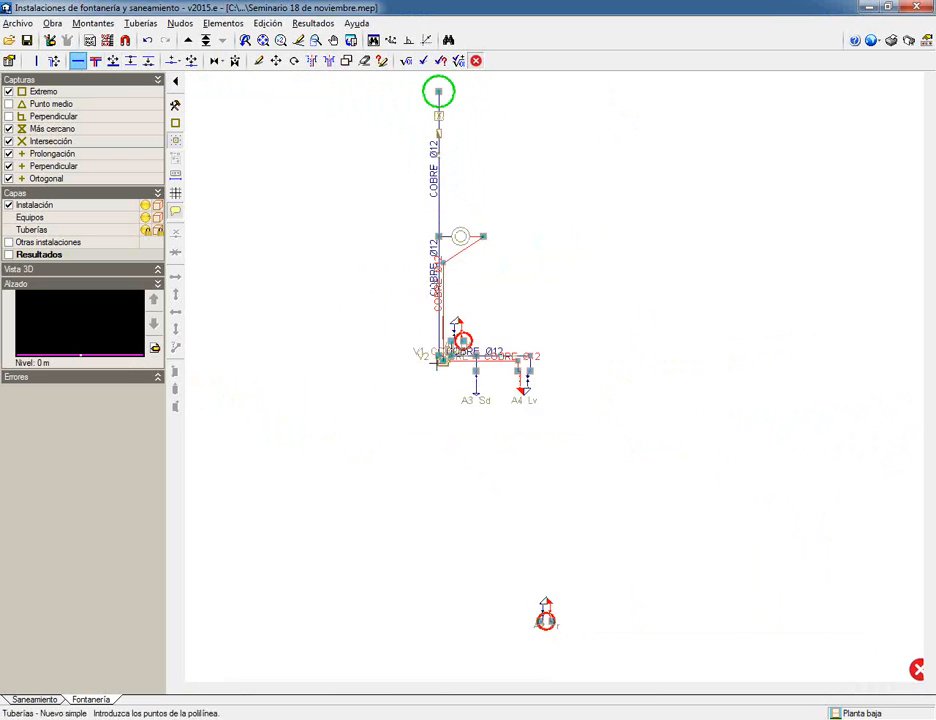
{"action": "scroll", "coordinate": [436, 363], "scroll_direction": "up", "scroll_amount": 2}
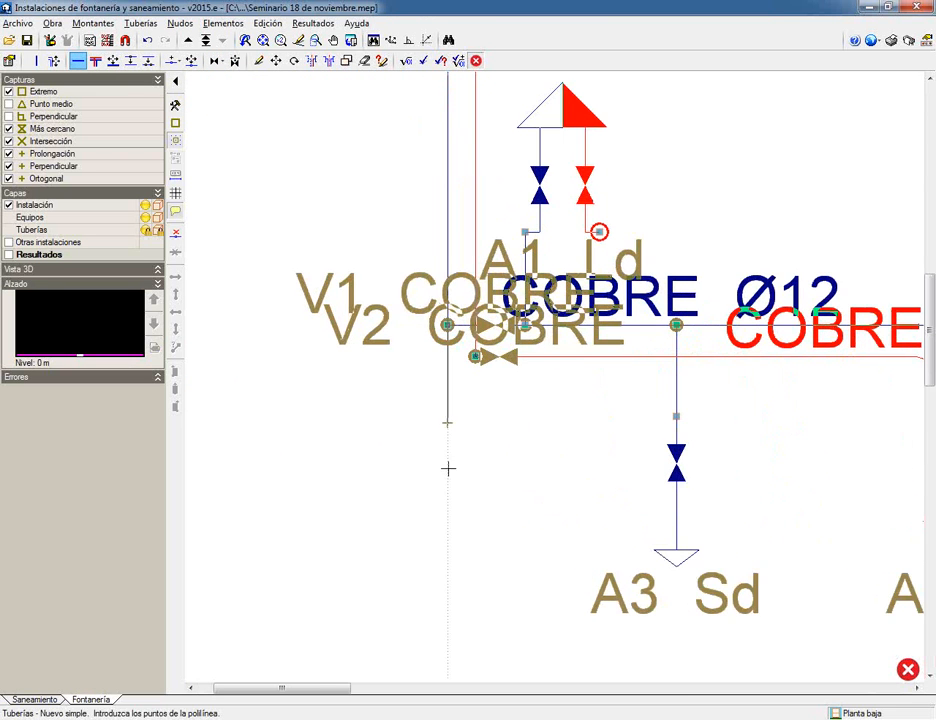
{"action": "scroll", "coordinate": [445, 470], "scroll_direction": "down", "scroll_amount": 6}
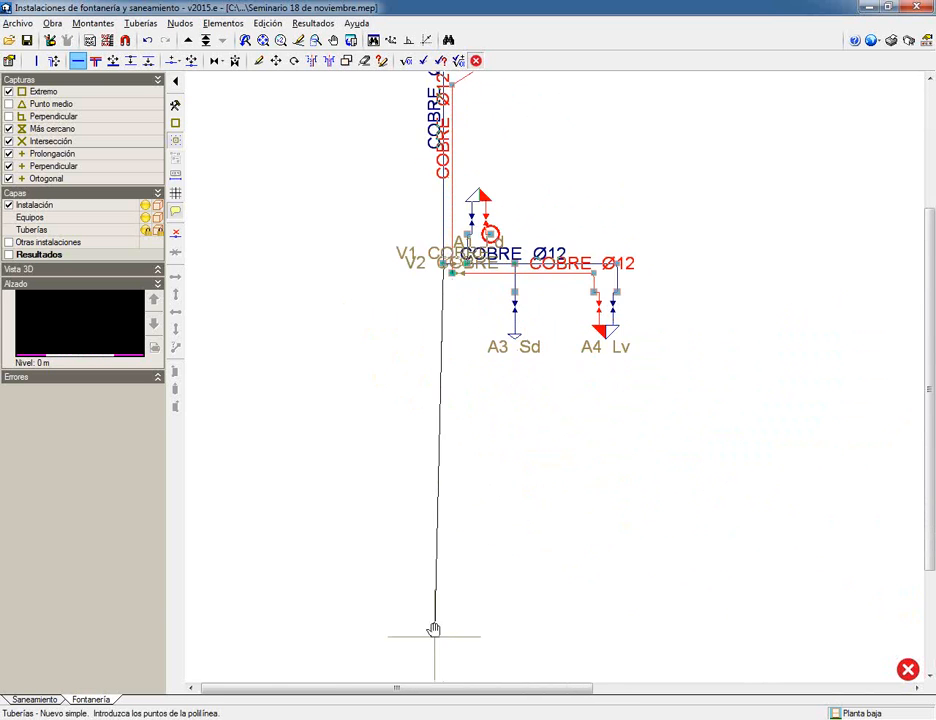
{"action": "middle_click_drag", "start_coordinate": [430, 626], "coordinate": [458, 393]}
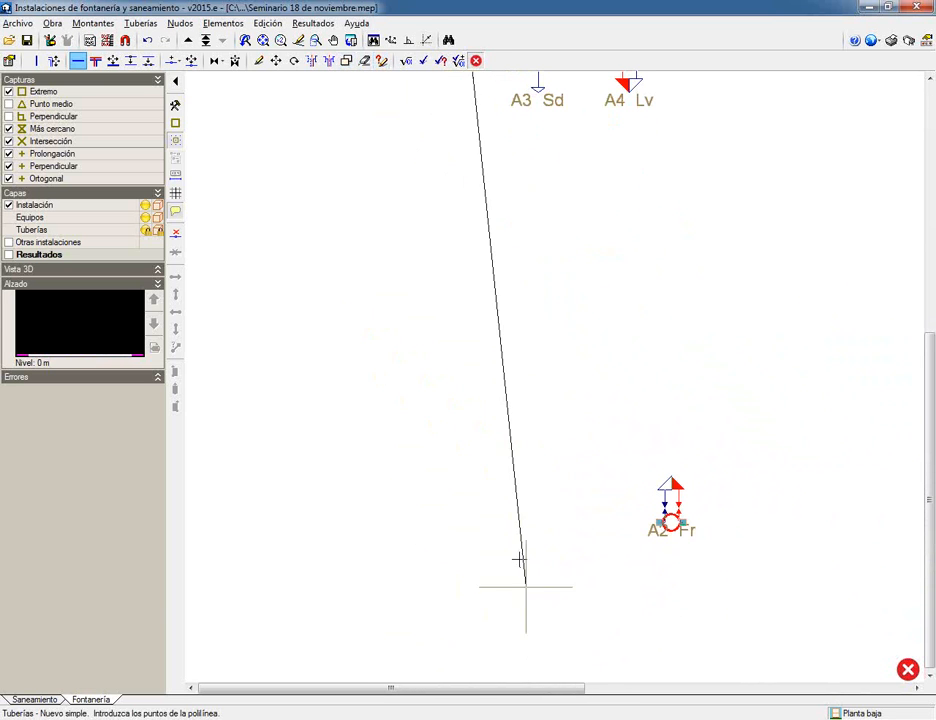
{"action": "left_click", "coordinate": [410, 41]}
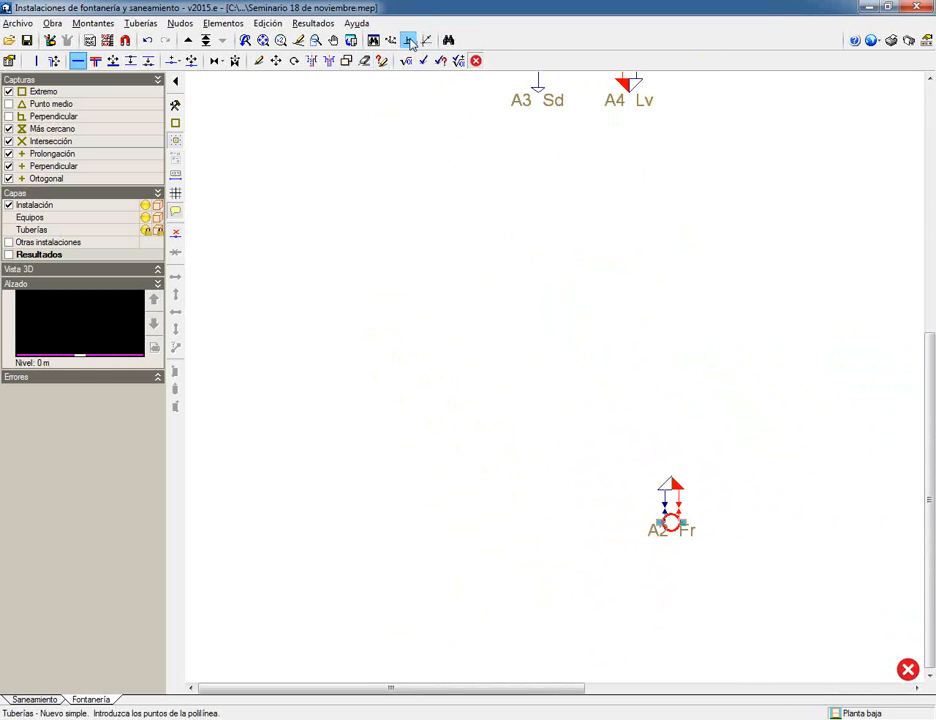
{"action": "left_click", "coordinate": [528, 548]}
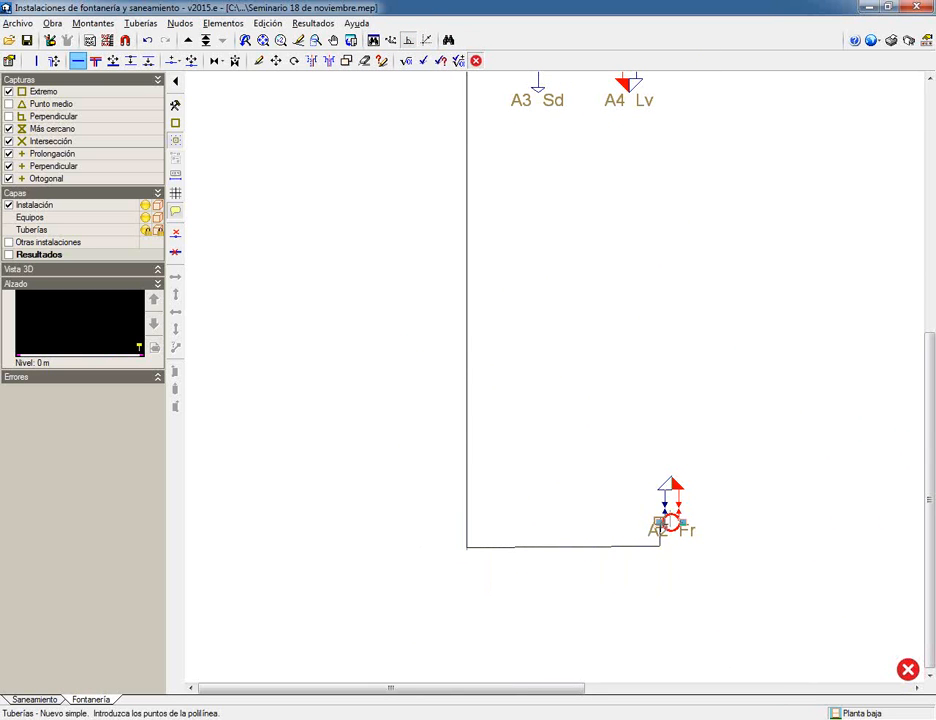
{"action": "left_click", "coordinate": [670, 522]}
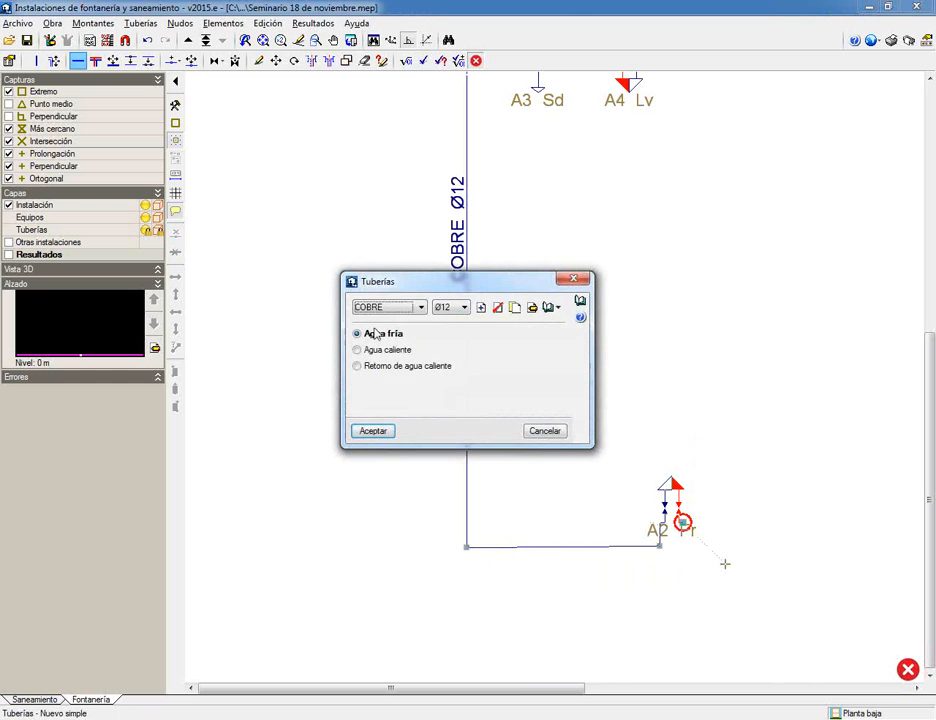
- Draw a COBRE Ø12 Agua caliente pipe from A2 Fr's hot-water connection across and up to V2, parallel to the cold-water pipe
{"action": "left_click", "coordinate": [374, 349]}
{"action": "left_click", "coordinate": [376, 432]}
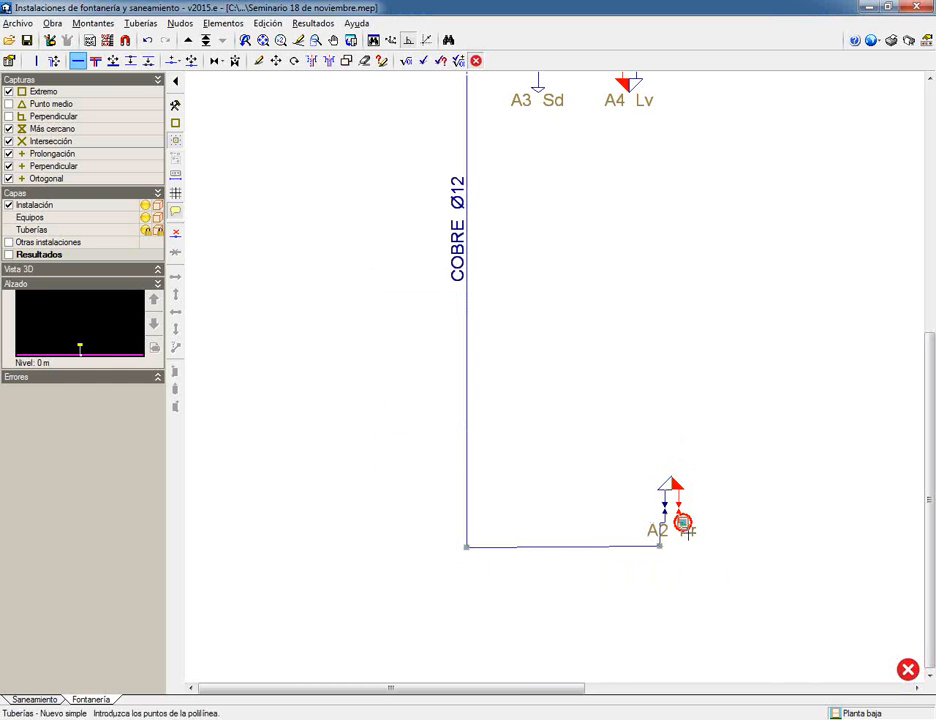
{"action": "left_click", "coordinate": [683, 540]}
{"action": "left_click", "coordinate": [476, 540]}
{"action": "middle_click_drag", "start_coordinate": [476, 163], "coordinate": [483, 368]}
{"action": "left_click", "coordinate": [410, 42]}
{"action": "scroll", "coordinate": [474, 217], "scroll_direction": "up", "scroll_amount": 3}
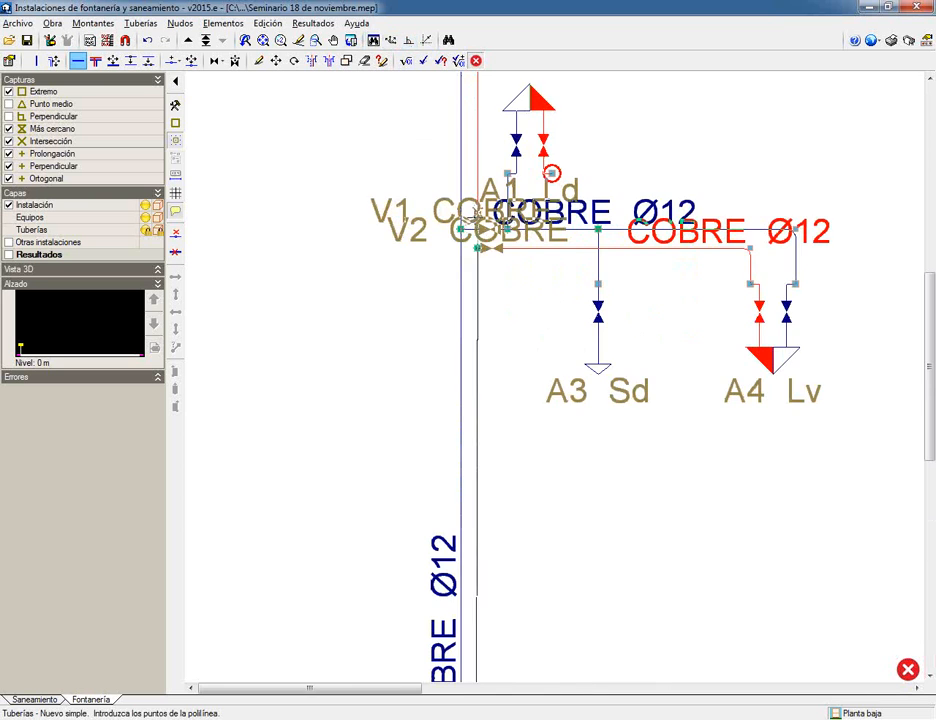
{"action": "left_click", "coordinate": [478, 248]}
{"action": "right_click", "coordinate": [534, 304]}
- Place Pérdida de carga valves on the horizontal hot- and cold-water branches just before sink A2 Fr on Planta baja
{"action": "scroll", "coordinate": [534, 304], "scroll_direction": "down", "scroll_amount": 5}
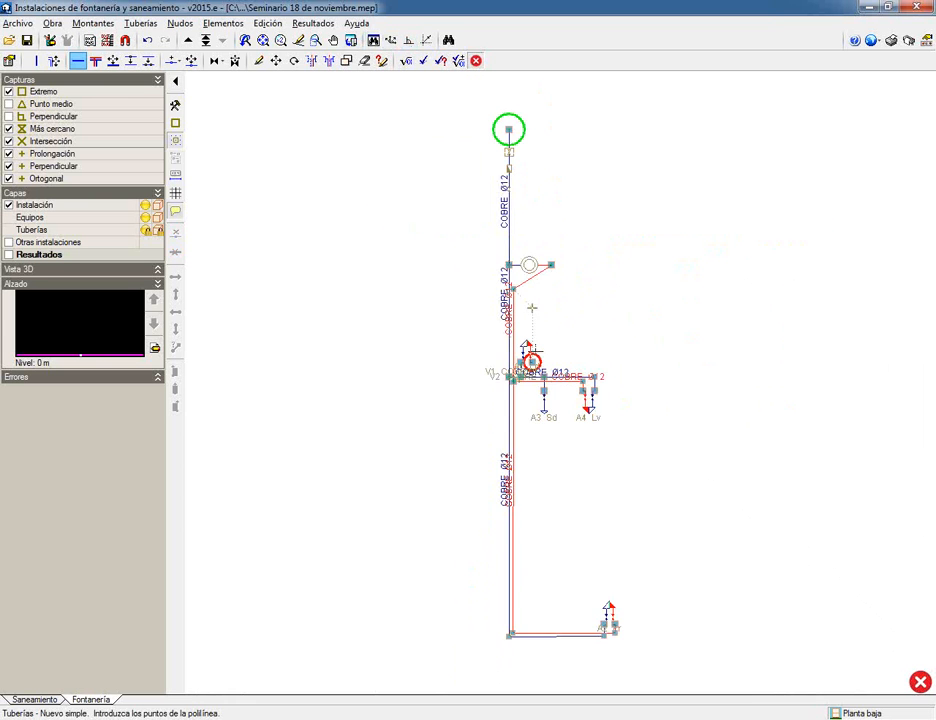
{"action": "scroll", "coordinate": [543, 589], "scroll_direction": "up", "scroll_amount": 3}
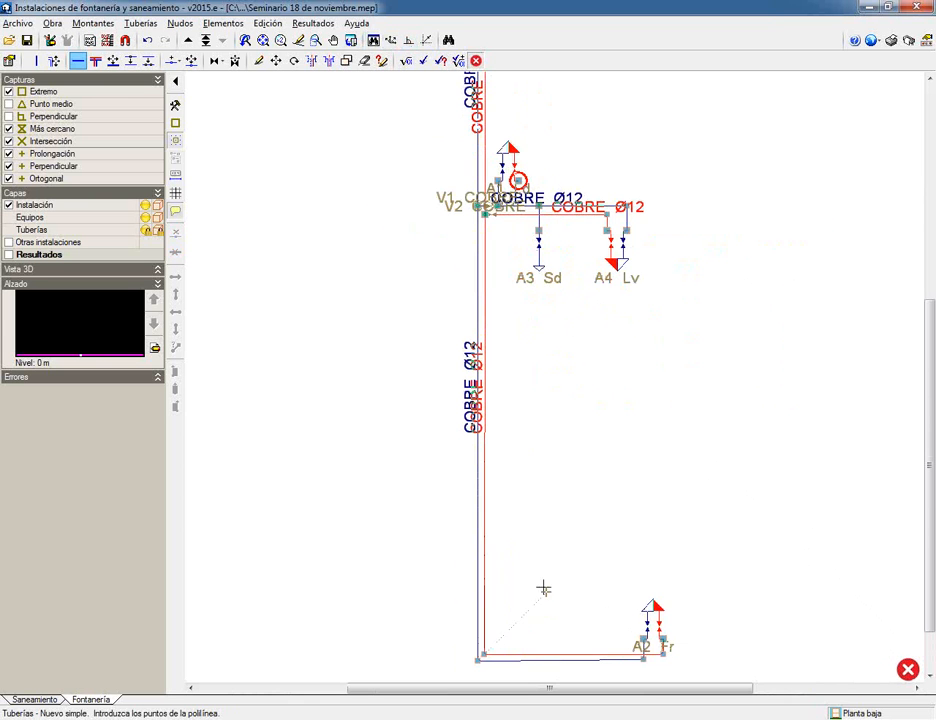
{"action": "left_click", "coordinate": [215, 60]}
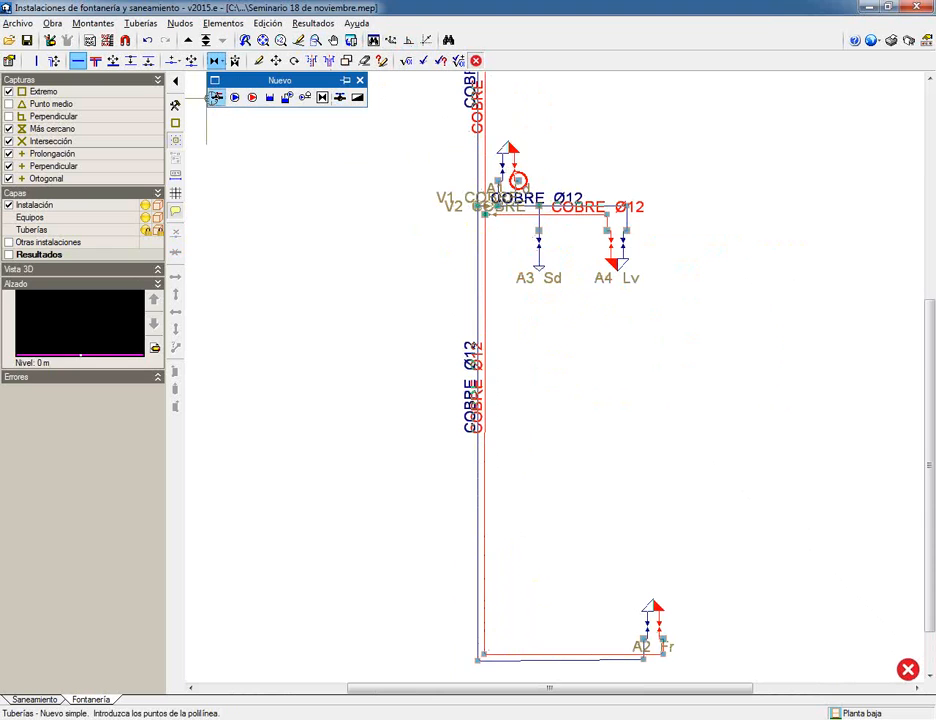
{"action": "left_click", "coordinate": [216, 97]}
{"action": "left_click", "coordinate": [364, 393]}
{"action": "scroll", "coordinate": [560, 434], "scroll_direction": "up", "scroll_amount": 2}
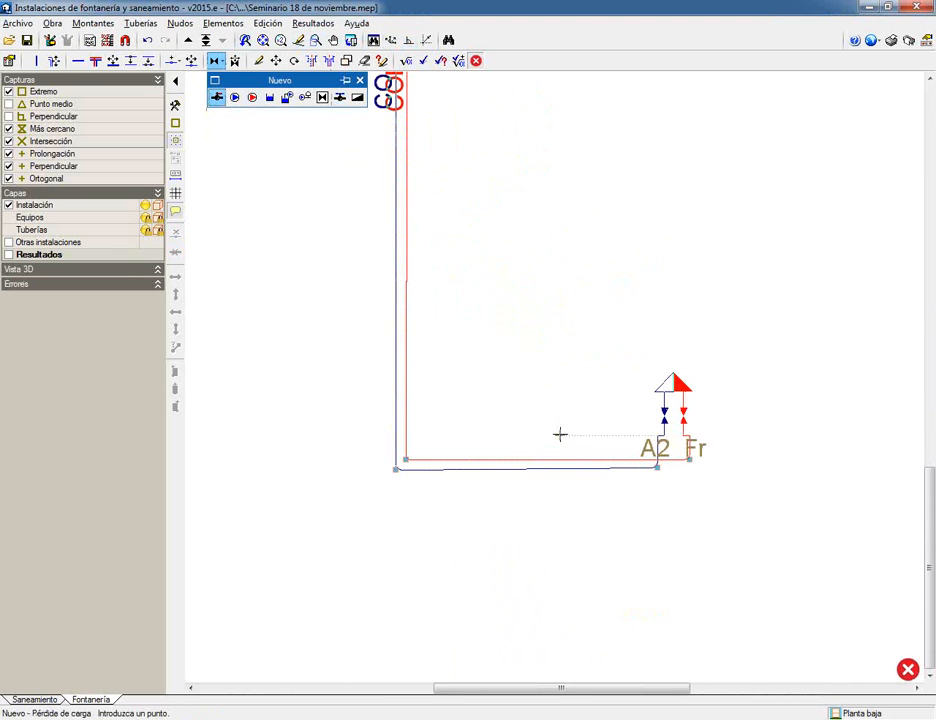
{"action": "right_click", "coordinate": [448, 325]}
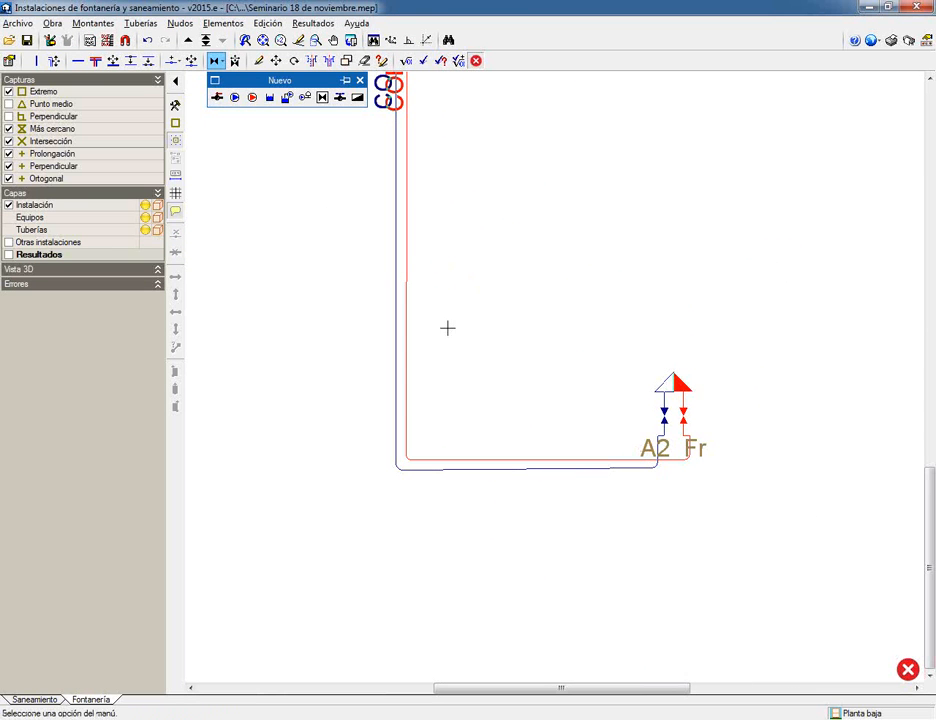
{"action": "left_click", "coordinate": [217, 98]}
{"action": "left_click", "coordinate": [372, 393]}
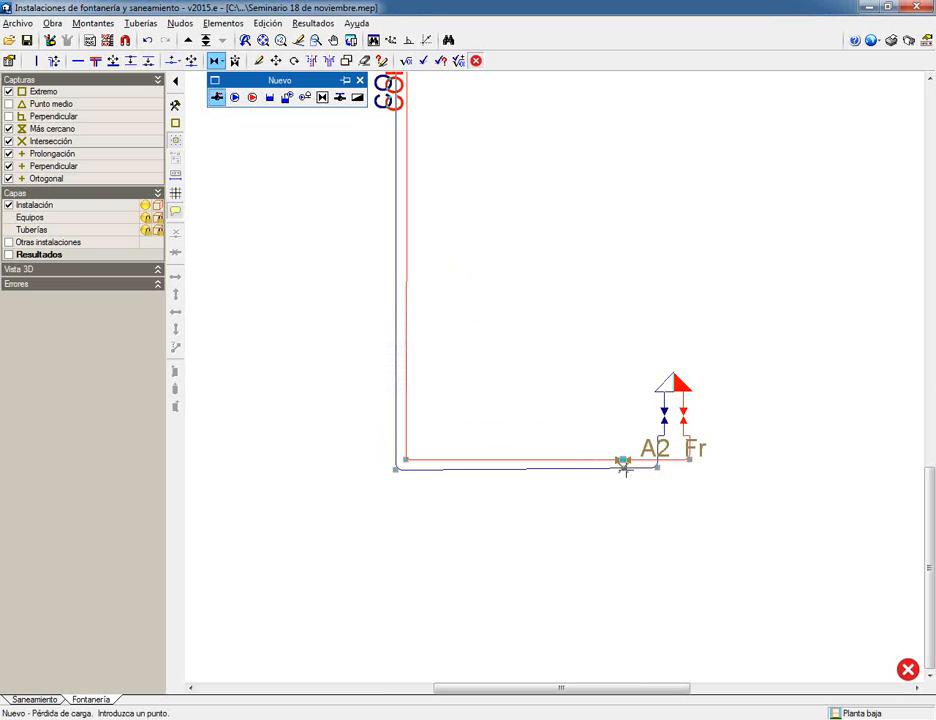
- Go up to Planta 1 and place Pérdida de carga valves on the horizontal cold- and hot-water branches ahead of bathtub A4 Ba
{"action": "left_click", "coordinate": [189, 41]}
{"action": "middle_click", "coordinate": [362, 359]}
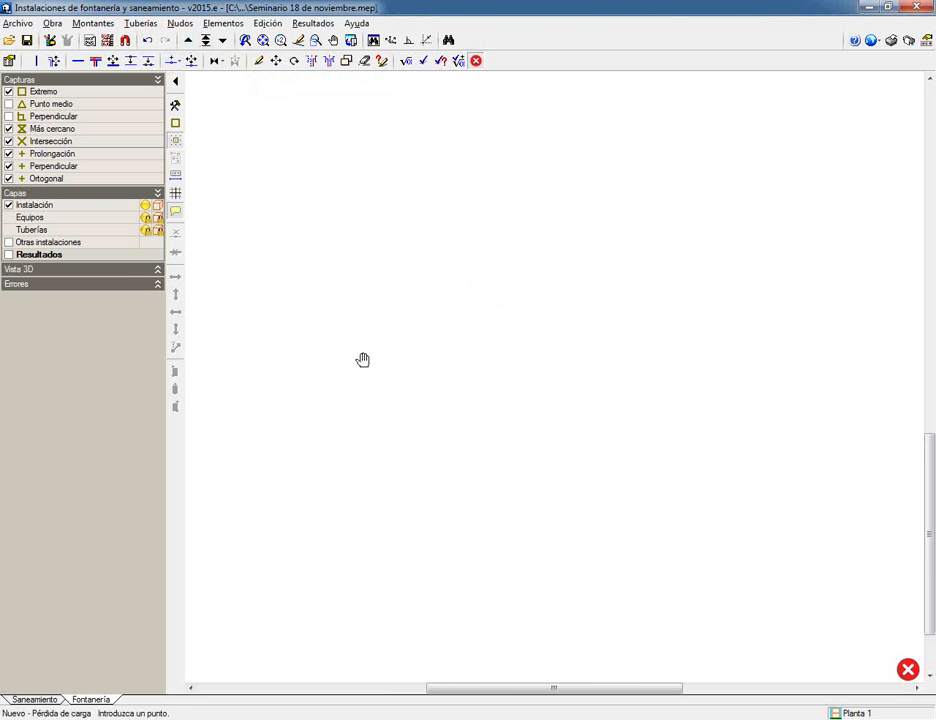
{"action": "middle_click", "coordinate": [365, 361]}
{"action": "scroll", "coordinate": [407, 454], "scroll_direction": "up", "scroll_amount": 3}
{"action": "scroll", "coordinate": [402, 443], "scroll_direction": "up", "scroll_amount": 1}
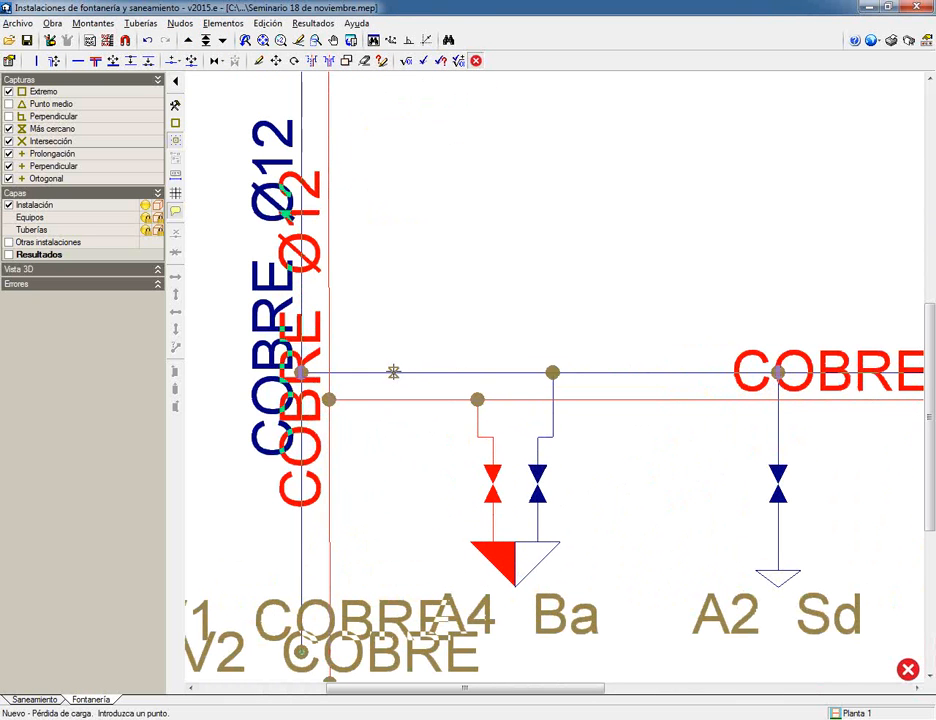
{"action": "left_click", "coordinate": [392, 372]}
{"action": "left_click", "coordinate": [392, 399]}
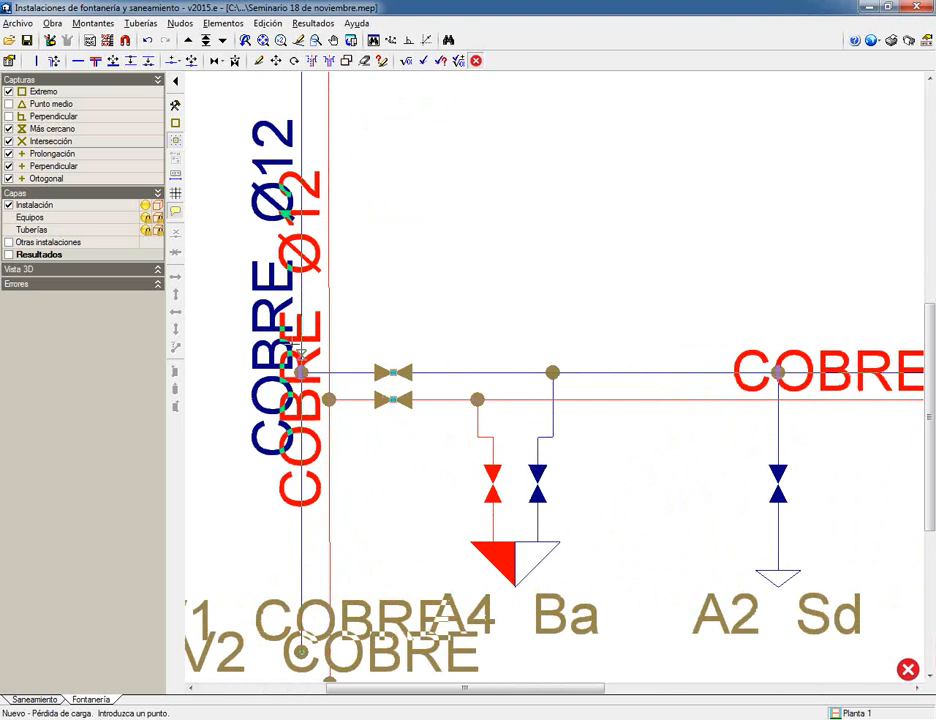
- Place Pérdida de carga valves on the parallel cold- and hot-water pipes running up to A5 Gr
{"action": "left_click", "coordinate": [300, 221]}
{"action": "left_click", "coordinate": [327, 221]}
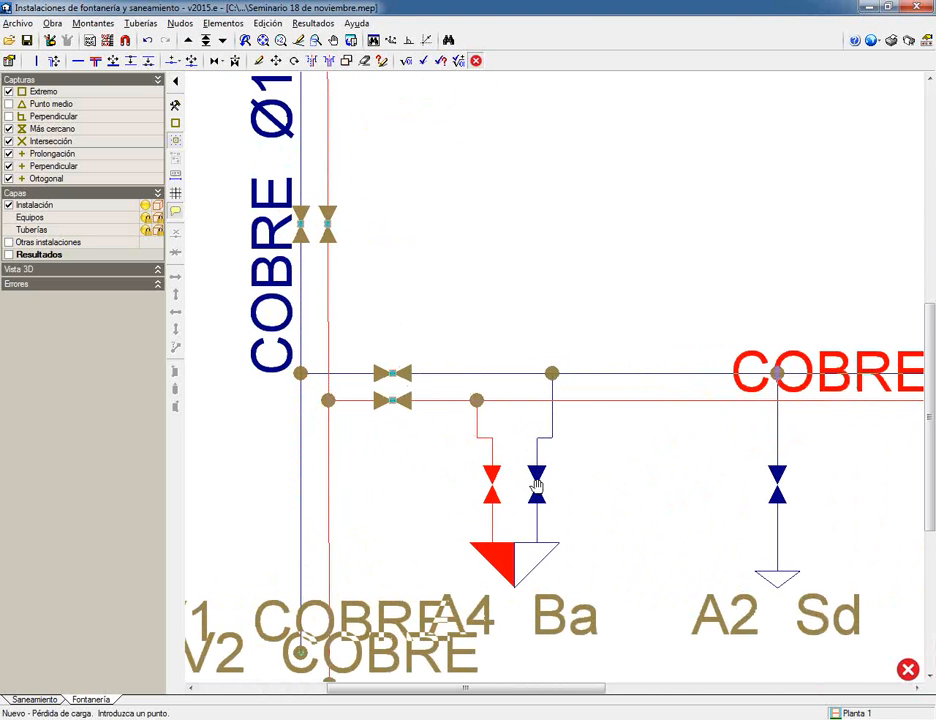
{"action": "scroll", "coordinate": [537, 487], "scroll_direction": "down", "scroll_amount": 3}
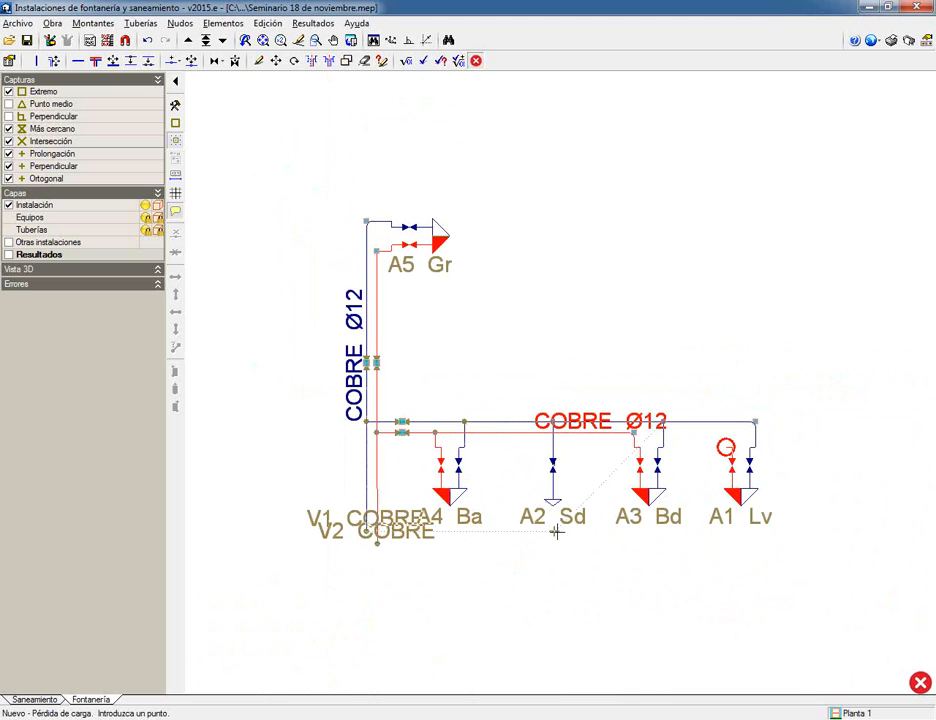
- Return to Planta baja and draw a COBRE Ø12 Agua caliente pipe from A1 Ld's hot-water connection straight down to the horizontal hot-water branch
{"action": "left_click", "coordinate": [226, 44]}
{"action": "left_click", "coordinate": [539, 392]}
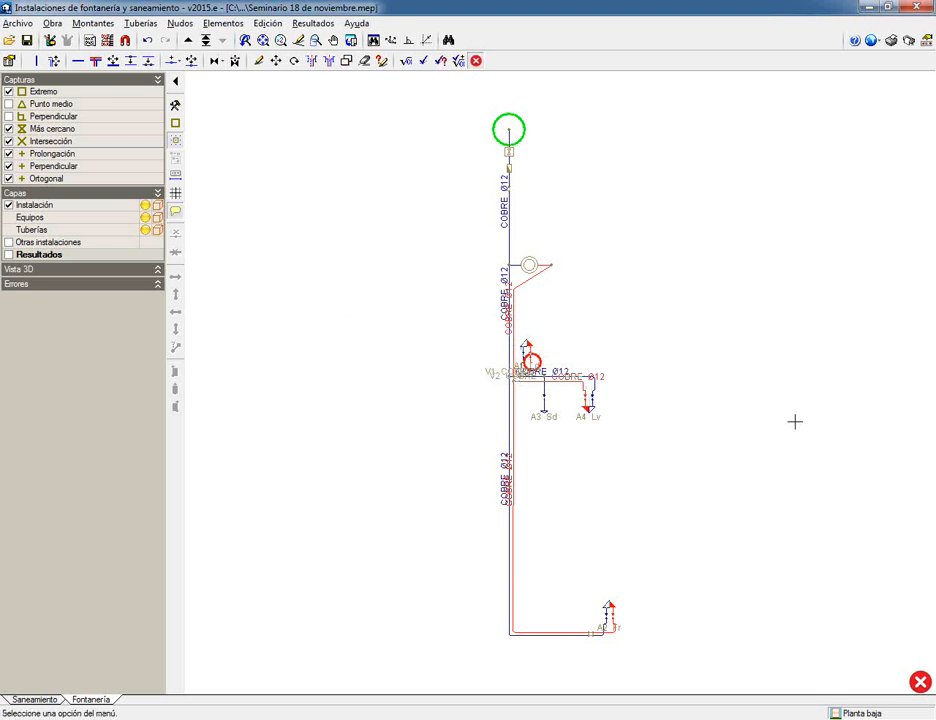
{"action": "scroll", "coordinate": [571, 337], "scroll_direction": "up", "scroll_amount": 10}
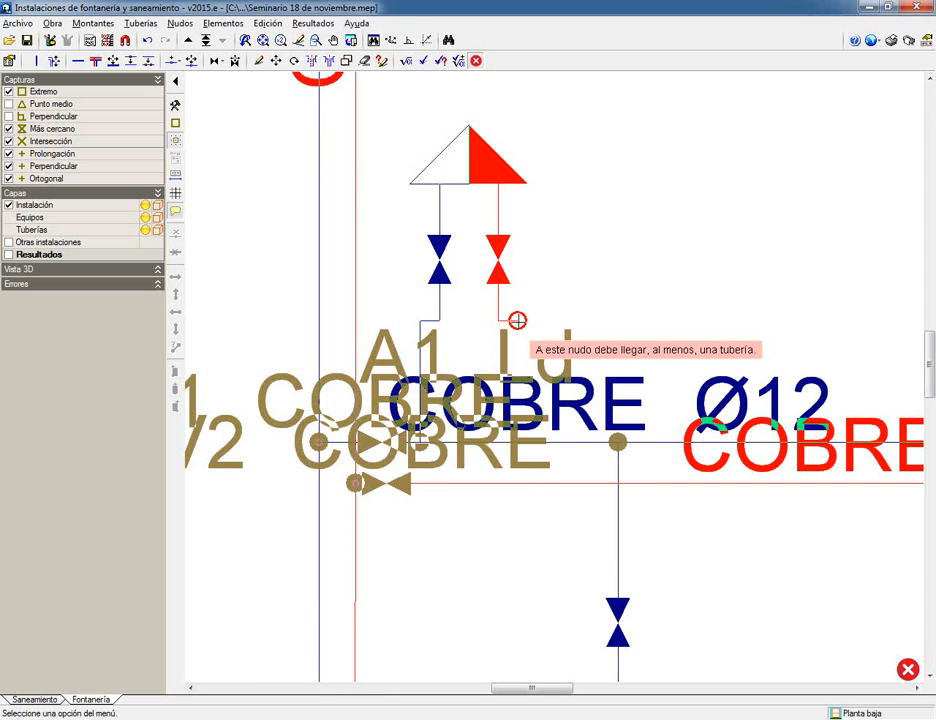
{"action": "left_click", "coordinate": [78, 61]}
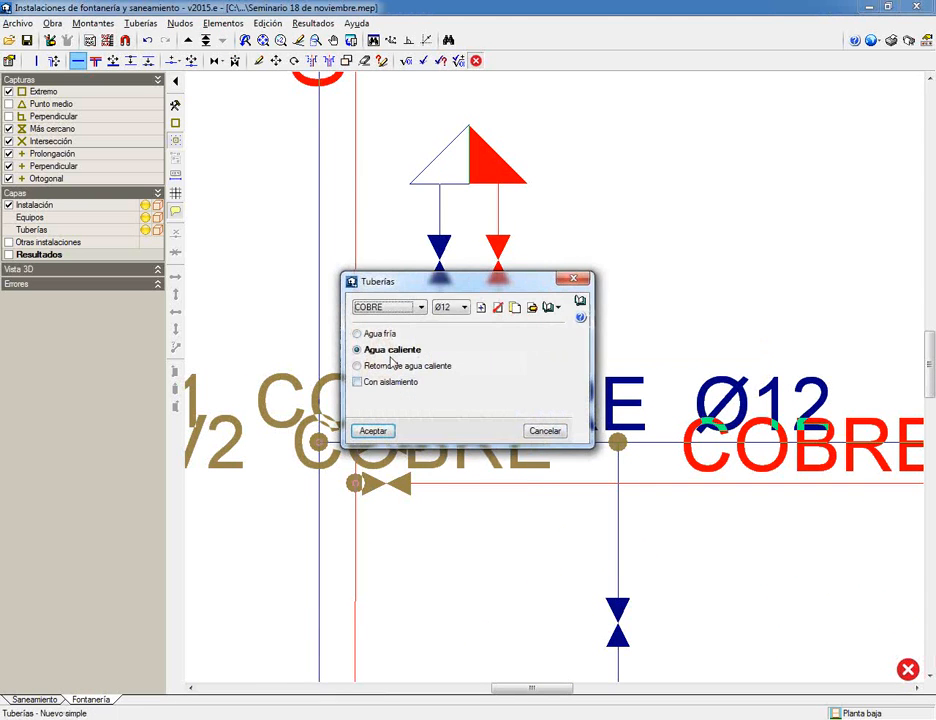
{"action": "left_click", "coordinate": [373, 433]}
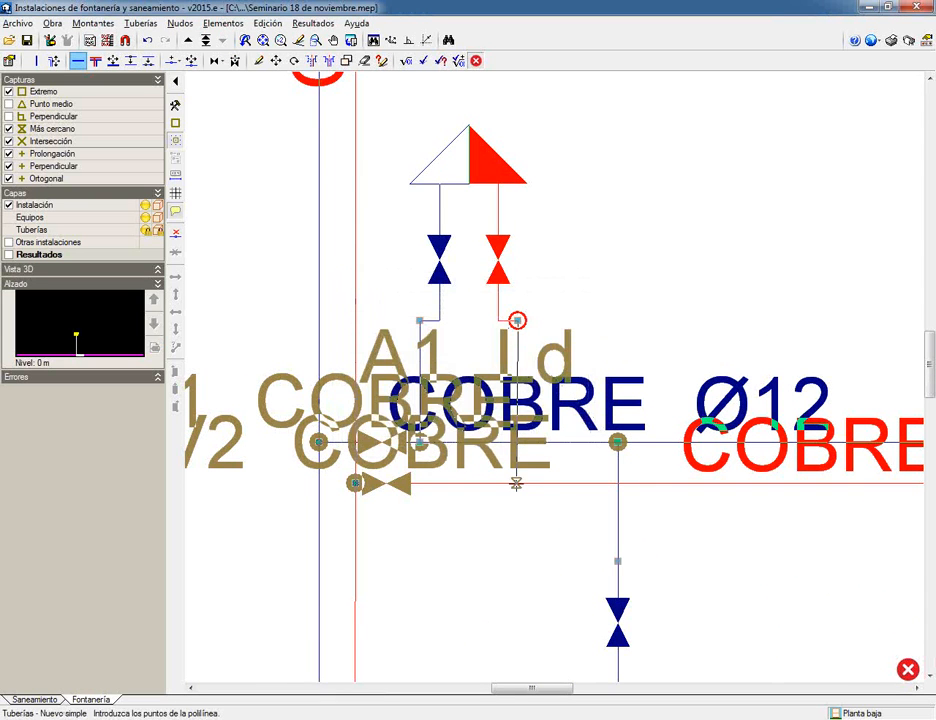
{"action": "scroll", "coordinate": [554, 637], "scroll_direction": "down", "scroll_amount": 5}
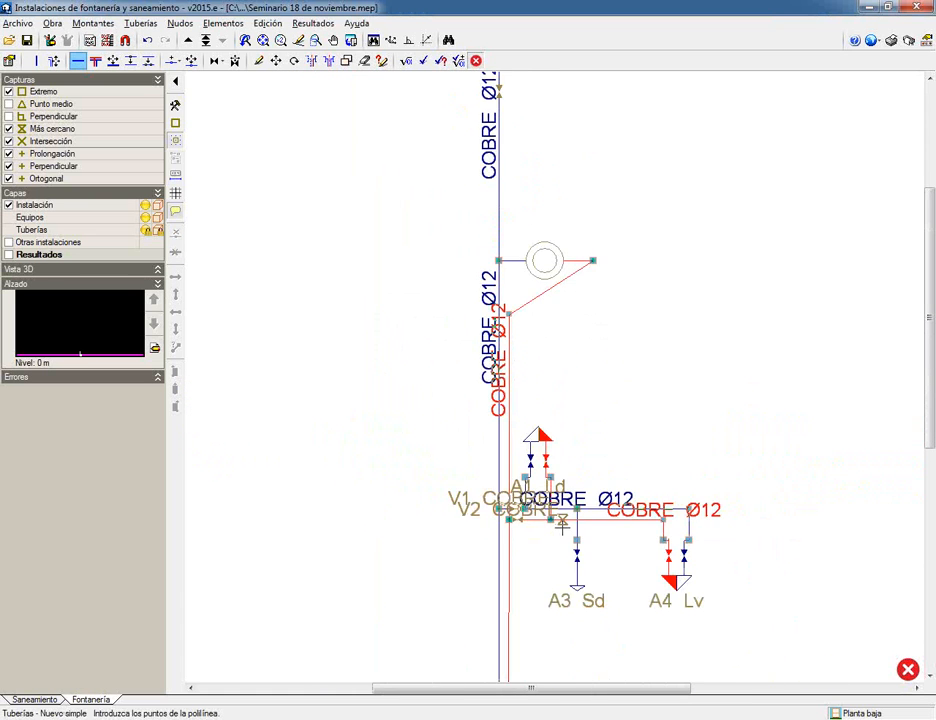
{"action": "scroll", "coordinate": [502, 417], "scroll_direction": "down", "scroll_amount": 2}
- Calculate and check the installation, choosing to continue with several unconnected installations, and dismiss the error dialog
{"action": "mouse_move", "coordinate": [919, 683]}
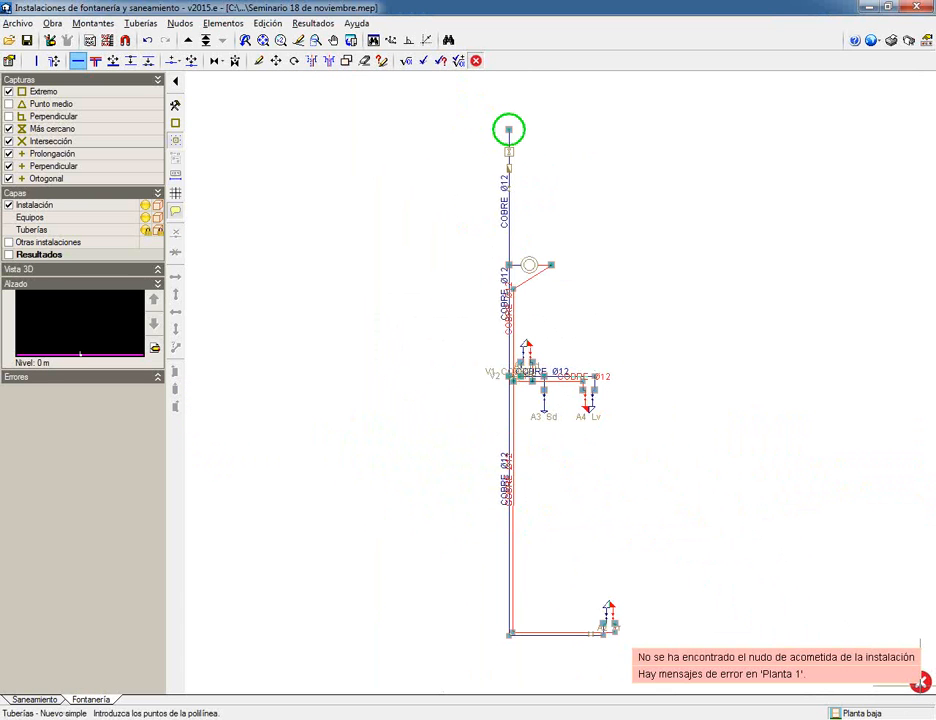
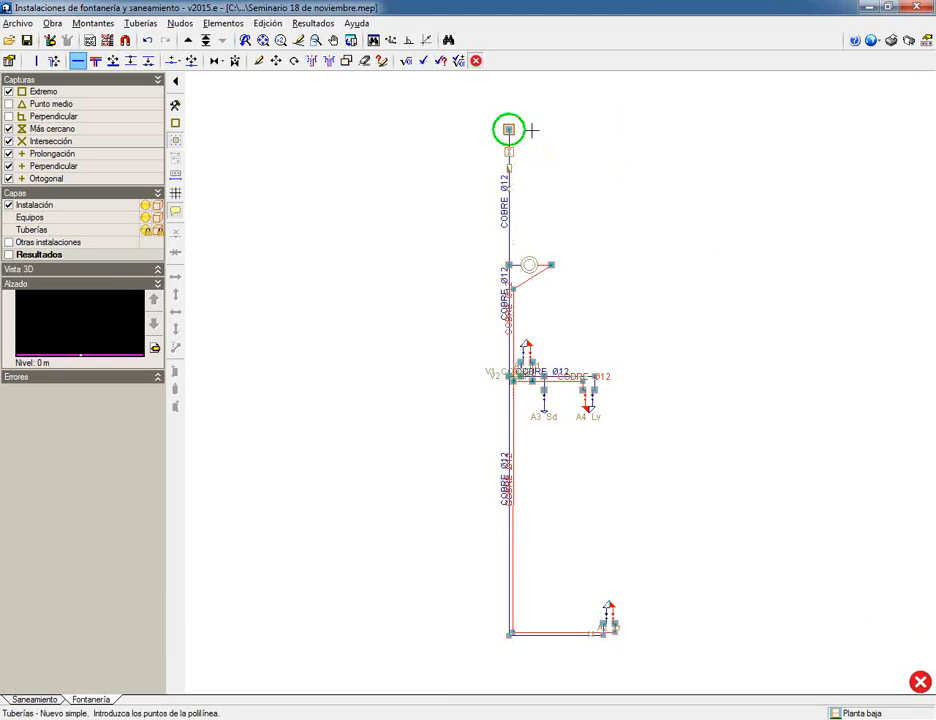
{"action": "left_click", "coordinate": [424, 61]}
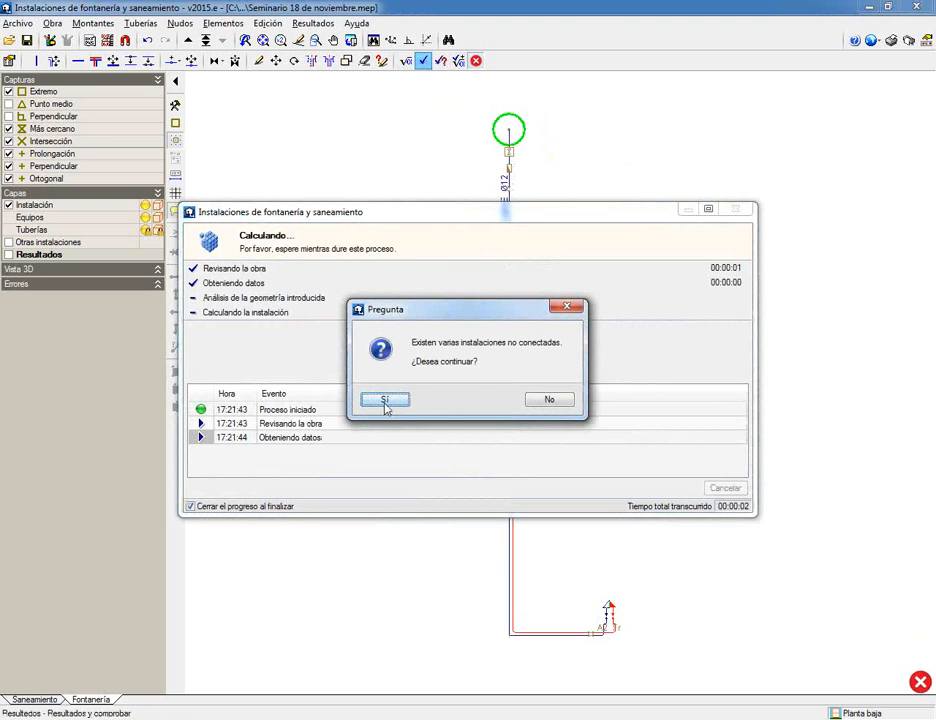
{"action": "left_click", "coordinate": [385, 402]}
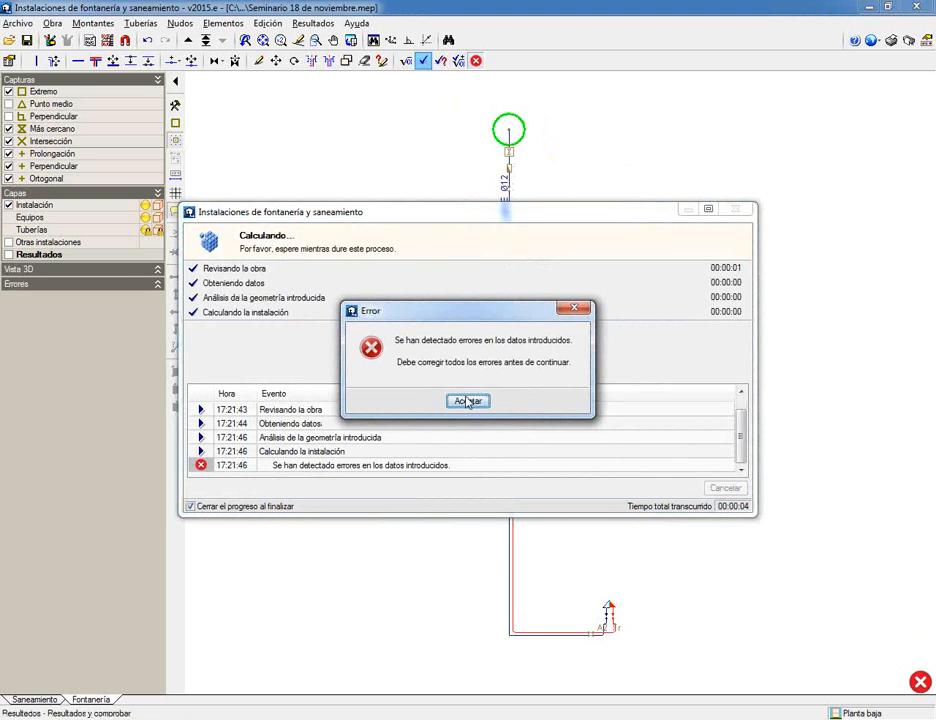
{"action": "left_click", "coordinate": [467, 401]}
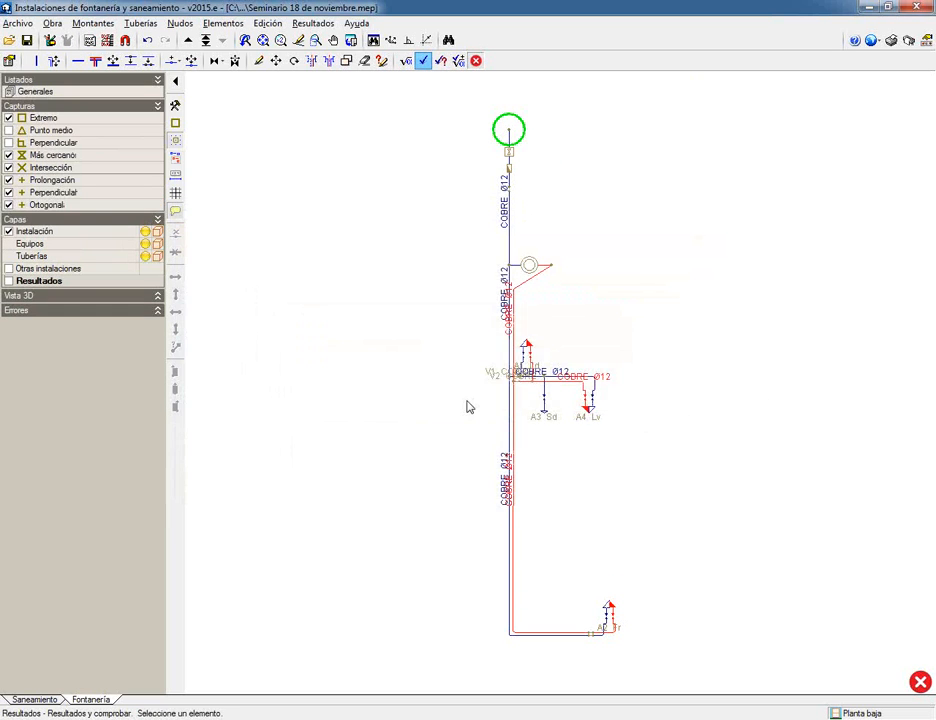
- Open the 3D view of all floors, examine the pipe runs and riser connections from several angles, and close it
{"action": "left_click", "coordinate": [48, 24]}
{"action": "left_click", "coordinate": [70, 165]}
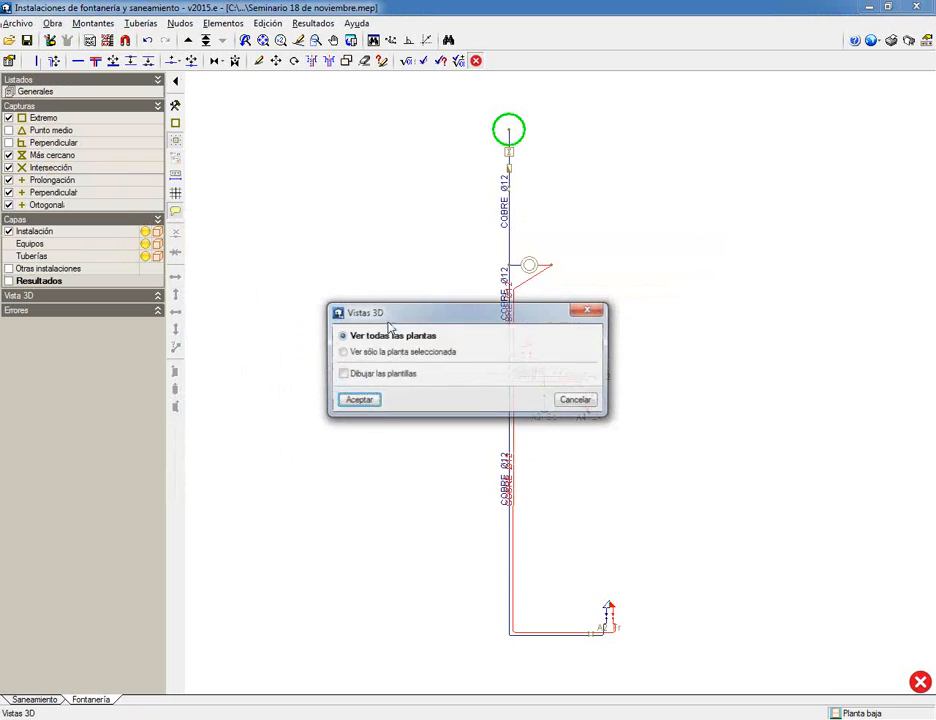
{"action": "left_click", "coordinate": [359, 400]}
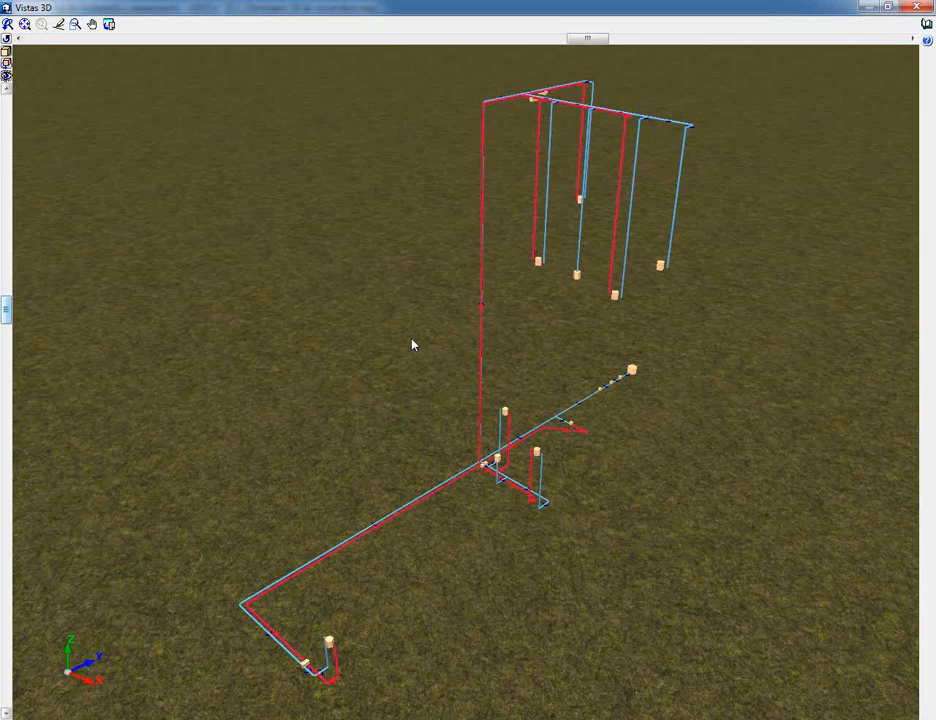
{"action": "middle_click_drag", "start_coordinate": [524, 518], "coordinate": [664, 539]}
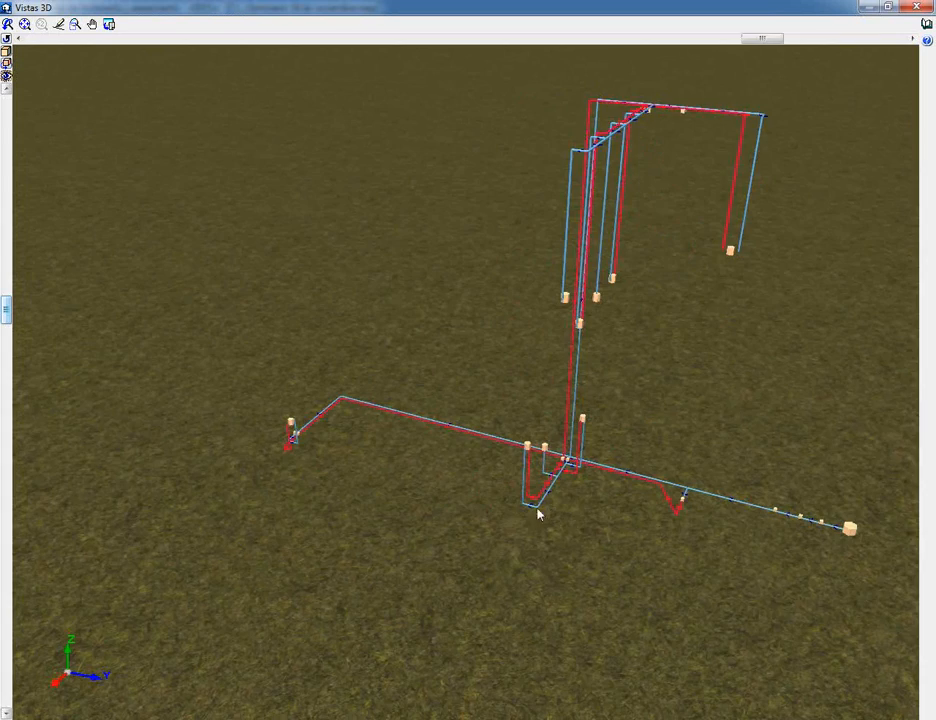
{"action": "scroll", "coordinate": [547, 521], "scroll_direction": "up", "scroll_amount": 6}
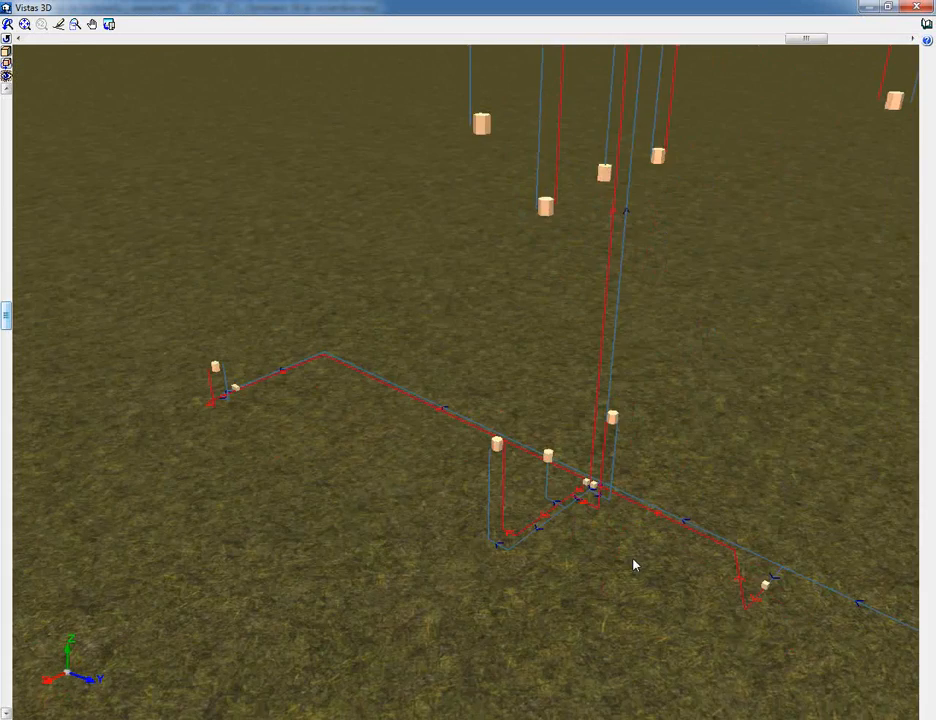
{"action": "scroll", "coordinate": [620, 505], "scroll_direction": "up", "scroll_amount": 2}
{"action": "mouse_move", "coordinate": [654, 543]}
{"action": "middle_mouse_down"}
{"action": "mouse_move", "coordinate": [606, 547]}
{"action": "mouse_move", "coordinate": [574, 591]}
{"action": "mouse_move", "coordinate": [597, 608]}
{"action": "mouse_move", "coordinate": [558, 577]}
{"action": "mouse_move", "coordinate": [567, 601]}
{"action": "mouse_move", "coordinate": [544, 294]}
{"action": "mouse_move", "coordinate": [512, 270]}
{"action": "mouse_move", "coordinate": [478, 307]}
{"action": "mouse_move", "coordinate": [489, 357]}
{"action": "mouse_move", "coordinate": [472, 355]}
{"action": "mouse_move", "coordinate": [527, 349]}
{"action": "middle_mouse_up"}
{"action": "scroll", "coordinate": [576, 570], "scroll_direction": "up", "scroll_amount": 2}
{"action": "scroll", "coordinate": [566, 601], "scroll_direction": "up", "scroll_amount": 2}
{"action": "scroll", "coordinate": [566, 601], "scroll_direction": "down", "scroll_amount": 5}
{"action": "left_click", "coordinate": [917, 7]}
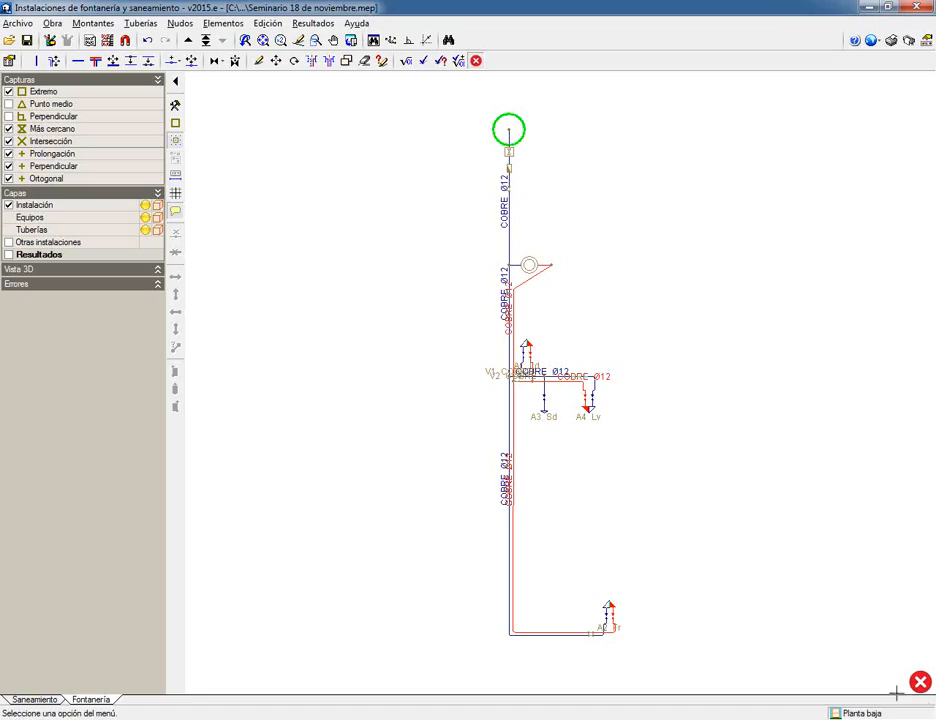
- Examine the Planta baja pipework from the meter past the boiler to the connections at risers V1 and V2
{"action": "scroll", "coordinate": [530, 85], "scroll_direction": "up", "scroll_amount": 4}
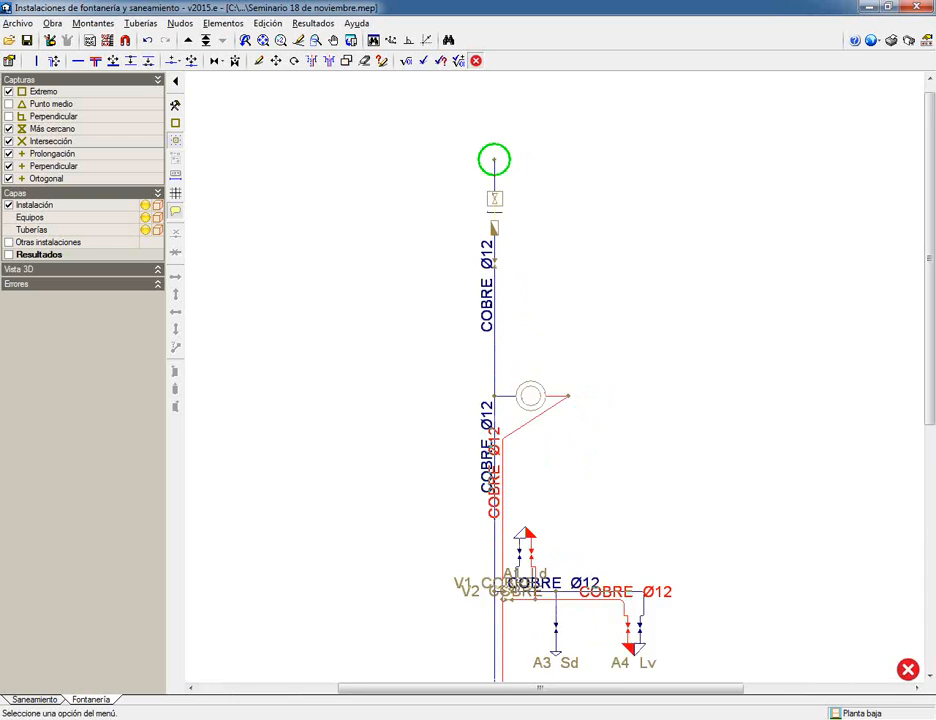
{"action": "middle_click_drag", "start_coordinate": [490, 441], "coordinate": [486, 314]}
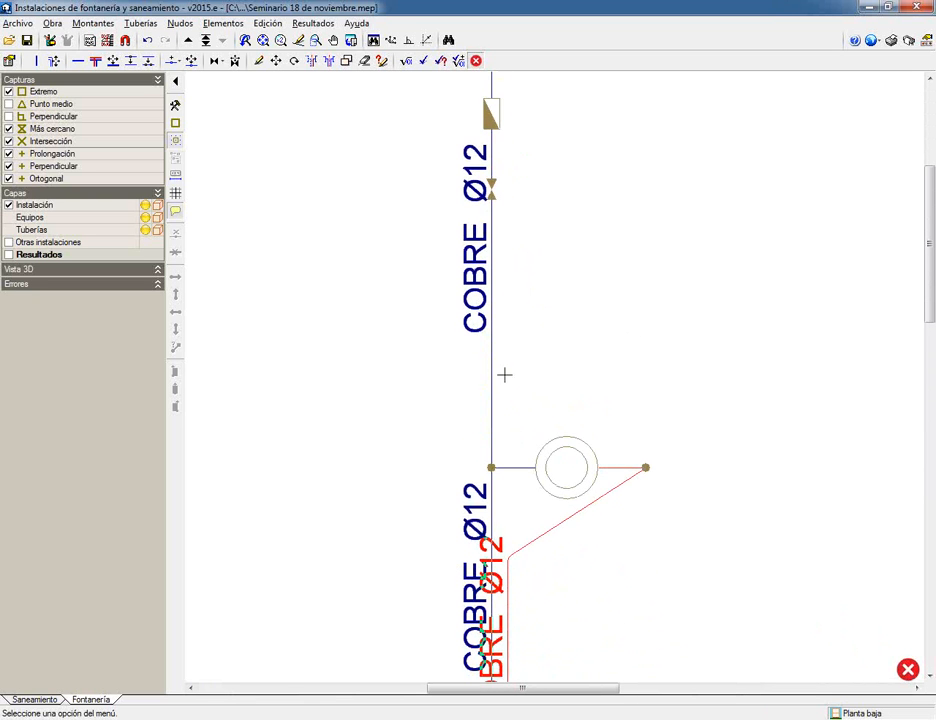
{"action": "middle_click_drag", "start_coordinate": [409, 543], "coordinate": [373, 355]}
{"action": "scroll", "coordinate": [375, 359], "scroll_direction": "down", "scroll_amount": 3}
{"action": "middle_click_drag", "start_coordinate": [384, 432], "coordinate": [378, 351]}
{"action": "scroll", "coordinate": [418, 514], "scroll_direction": "up", "scroll_amount": 4}
{"action": "scroll", "coordinate": [419, 485], "scroll_direction": "up", "scroll_amount": 2}
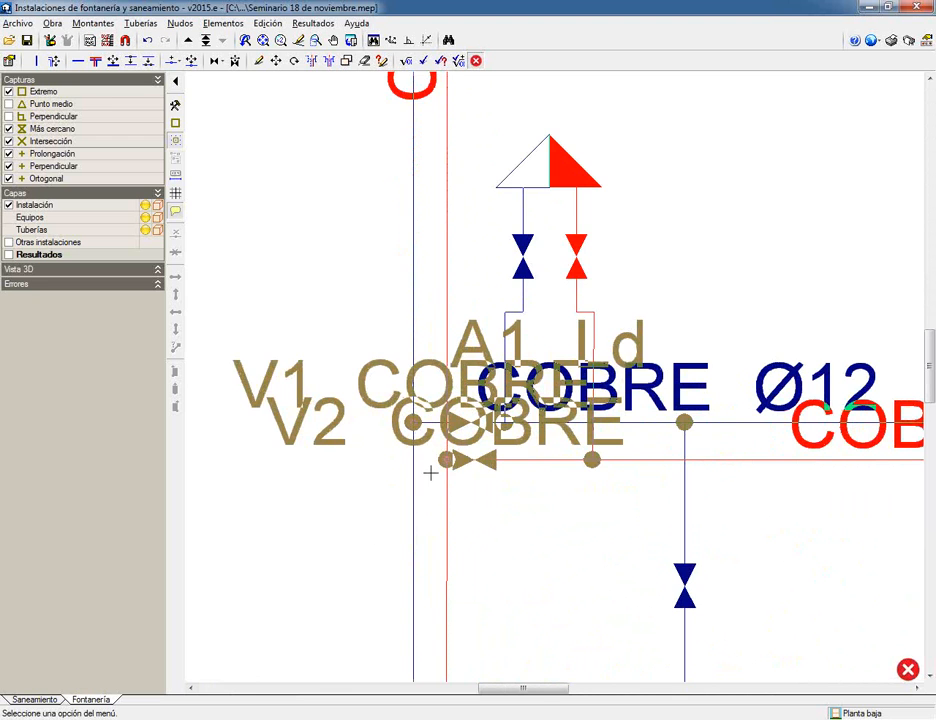
{"action": "scroll", "coordinate": [430, 472], "scroll_direction": "up", "scroll_amount": 3}
{"action": "scroll", "coordinate": [361, 388], "scroll_direction": "up", "scroll_amount": 2}
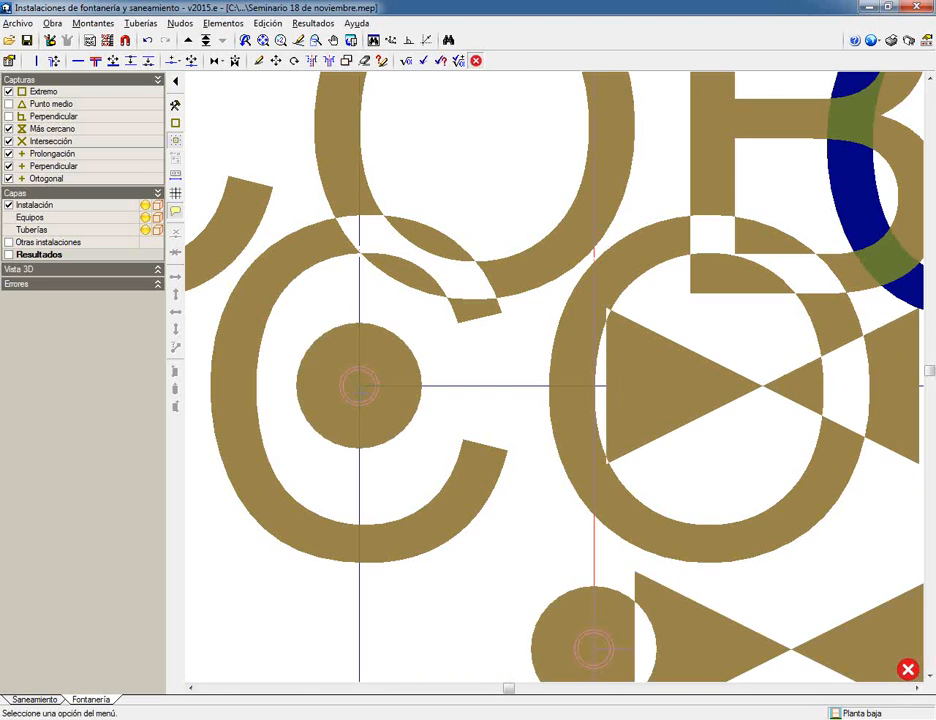
{"action": "scroll", "coordinate": [360, 387], "scroll_direction": "down", "scroll_amount": 5}
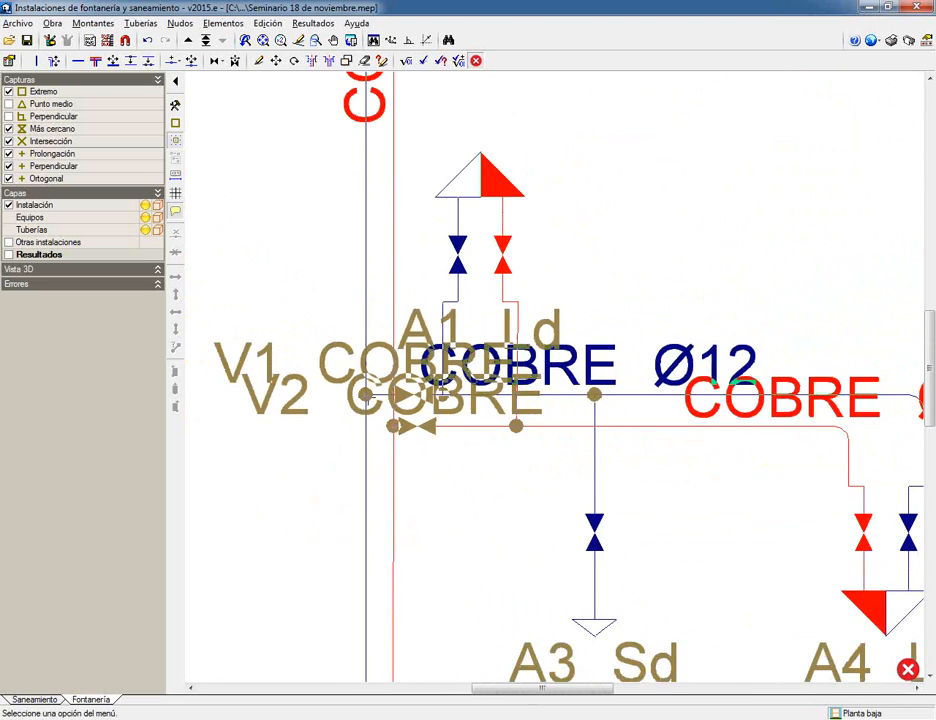
- Delete sink A2 Fr with its valves and its cold- and hot-water pipes up to V1 and V2, keeping Nudos, Tuberías and Montantes selectable
{"action": "left_click", "coordinate": [364, 61]}
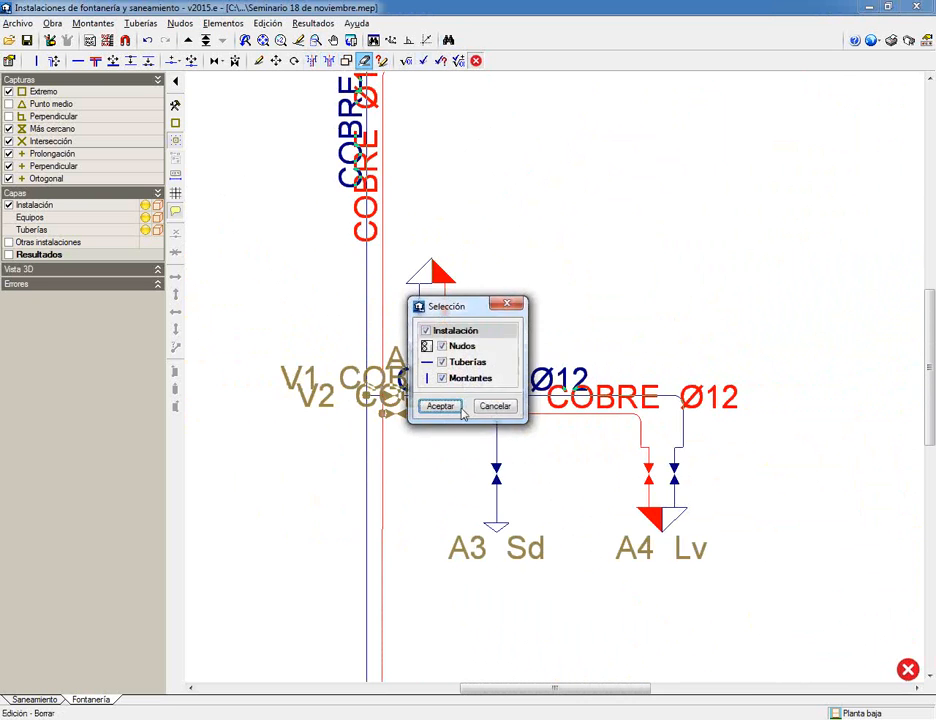
{"action": "left_click", "coordinate": [449, 407]}
{"action": "scroll", "coordinate": [420, 466], "scroll_direction": "down", "scroll_amount": 2}
{"action": "middle_click_drag", "start_coordinate": [420, 466], "coordinate": [430, 155]}
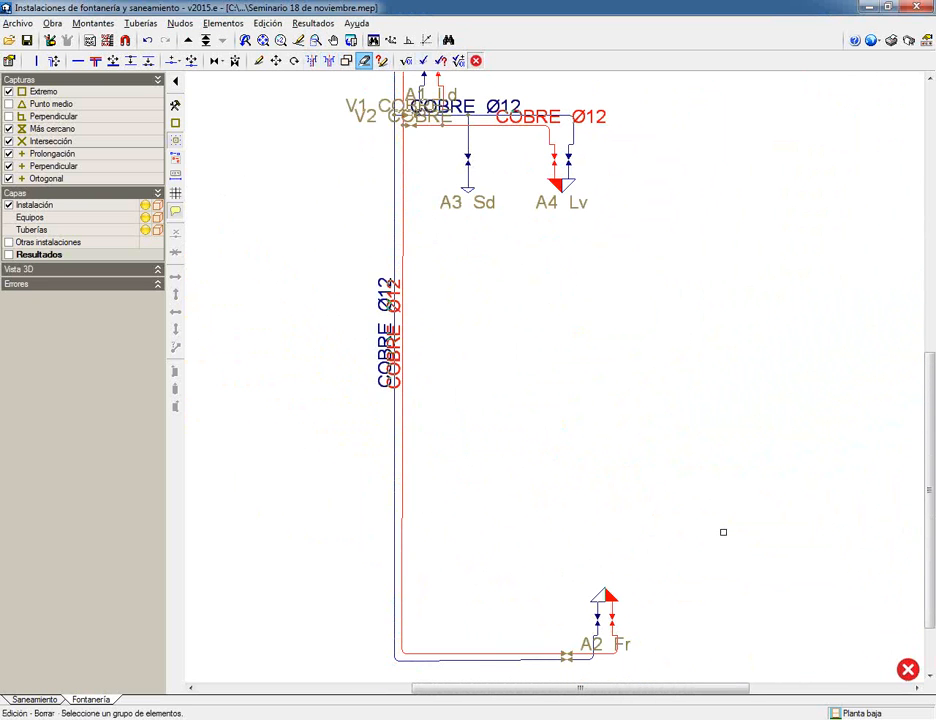
{"action": "left_click_drag", "start_coordinate": [714, 527], "coordinate": [330, 679]}
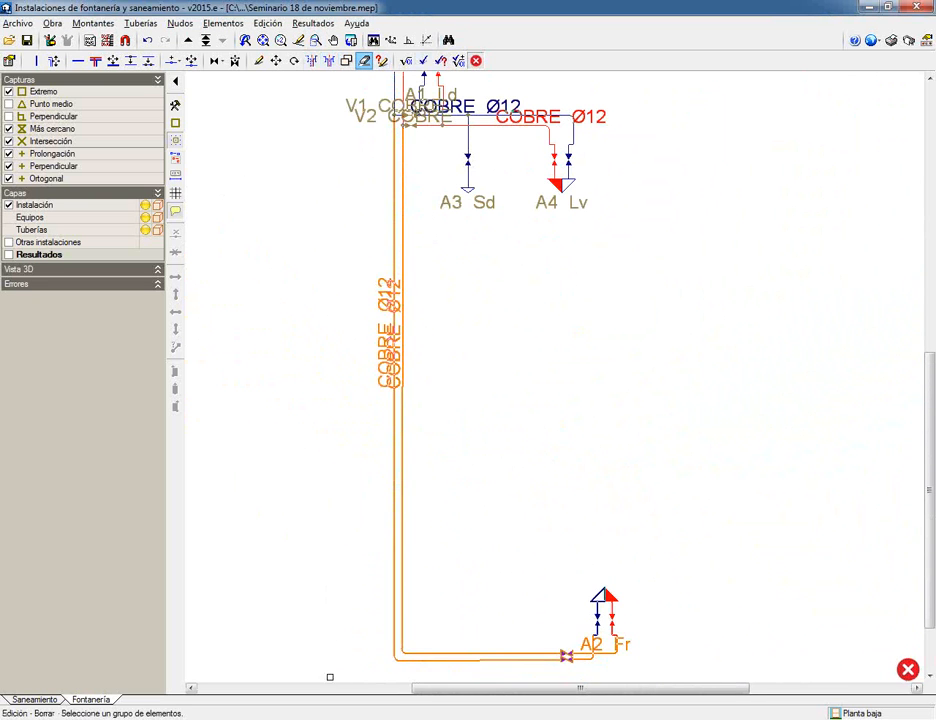
{"action": "right_click", "coordinate": [333, 668]}
{"action": "middle_click", "coordinate": [358, 274]}
{"action": "middle_click", "coordinate": [358, 274]}
{"action": "scroll", "coordinate": [533, 580], "scroll_direction": "up", "scroll_amount": 3}
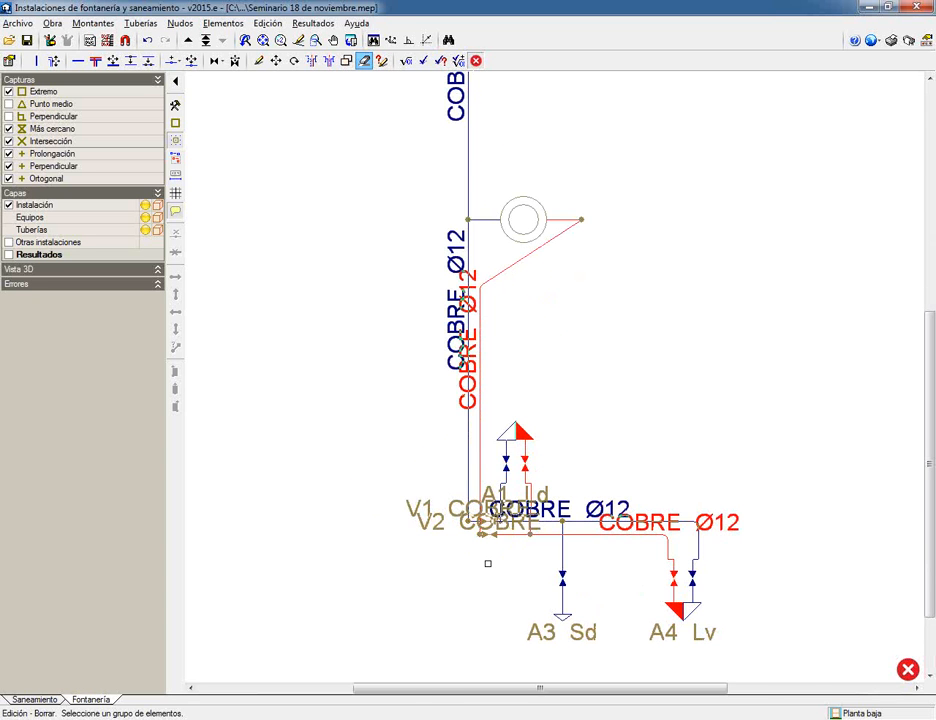
- Check riser V2's properties on Planta baja, keeping Agua caliente and Planta 1 as its final group
{"action": "scroll", "coordinate": [484, 565], "scroll_direction": "up", "scroll_amount": 10}
{"action": "scroll", "coordinate": [476, 502], "scroll_direction": "up", "scroll_amount": 2}
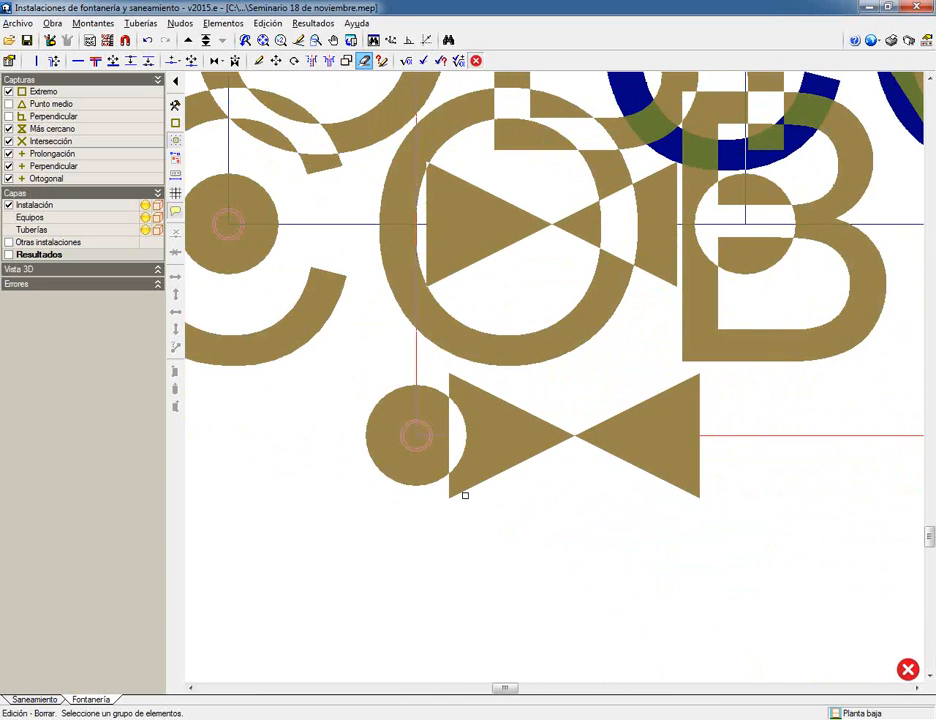
{"action": "scroll", "coordinate": [464, 492], "scroll_direction": "down", "scroll_amount": 3}
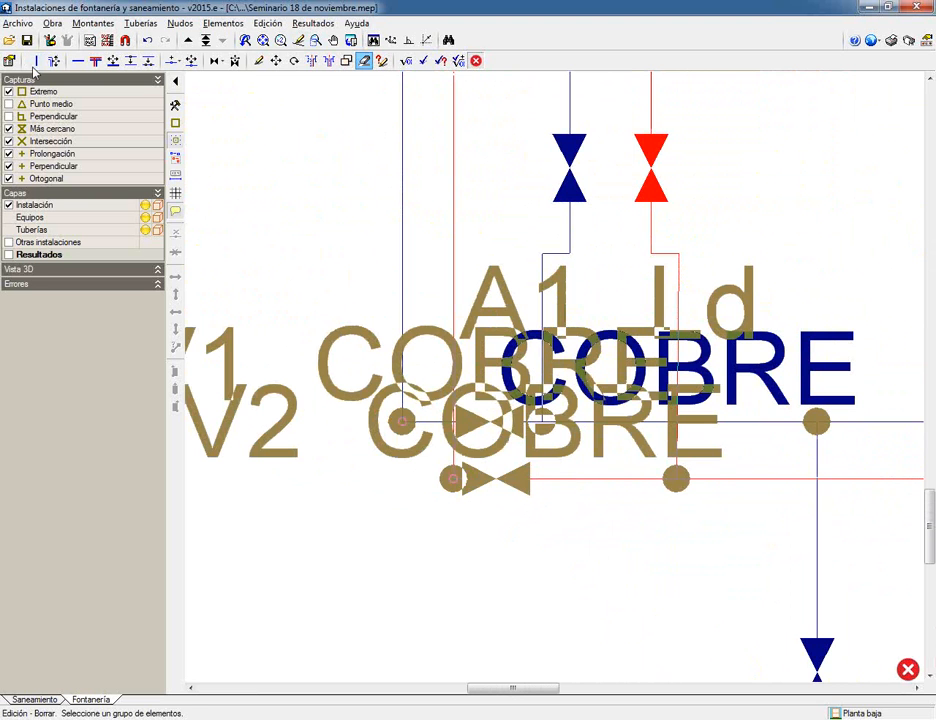
{"action": "left_click", "coordinate": [258, 61]}
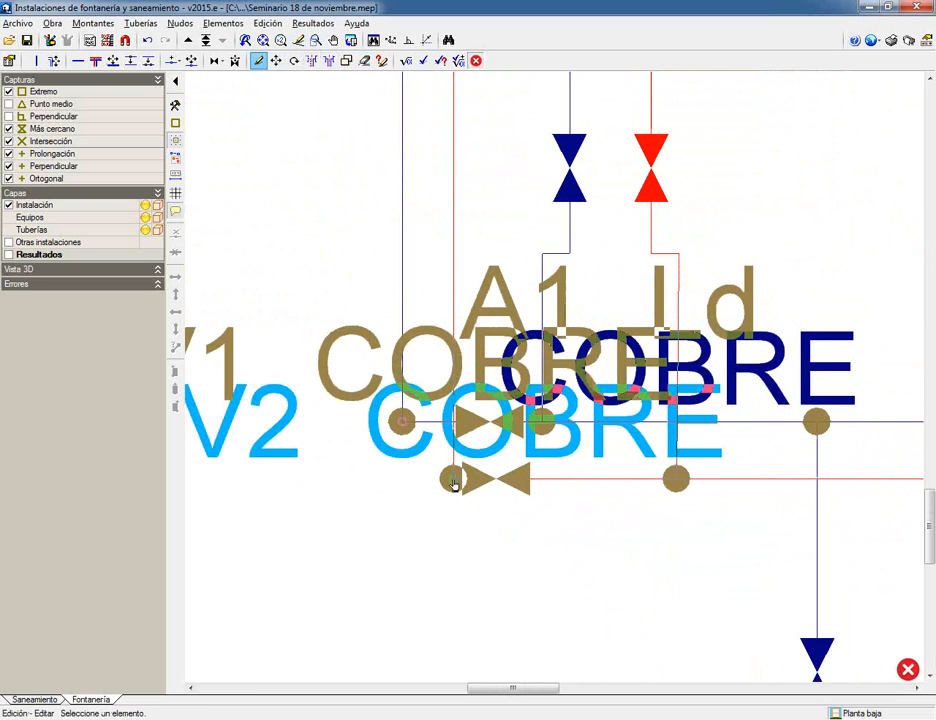
{"action": "left_click", "coordinate": [453, 483]}
{"action": "left_click", "coordinate": [485, 502]}
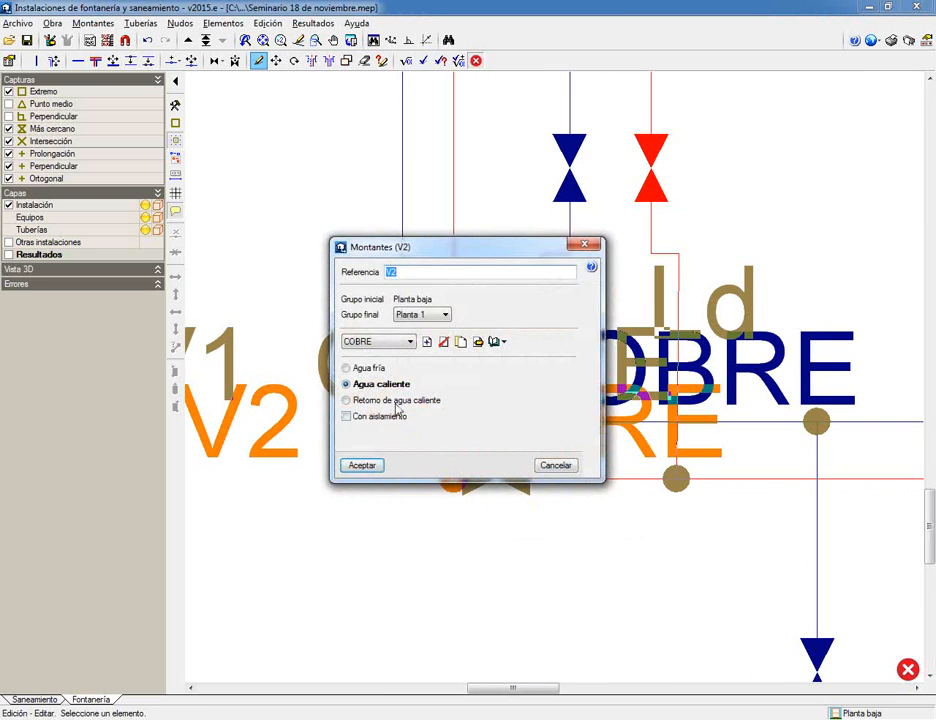
{"action": "left_click", "coordinate": [383, 386]}
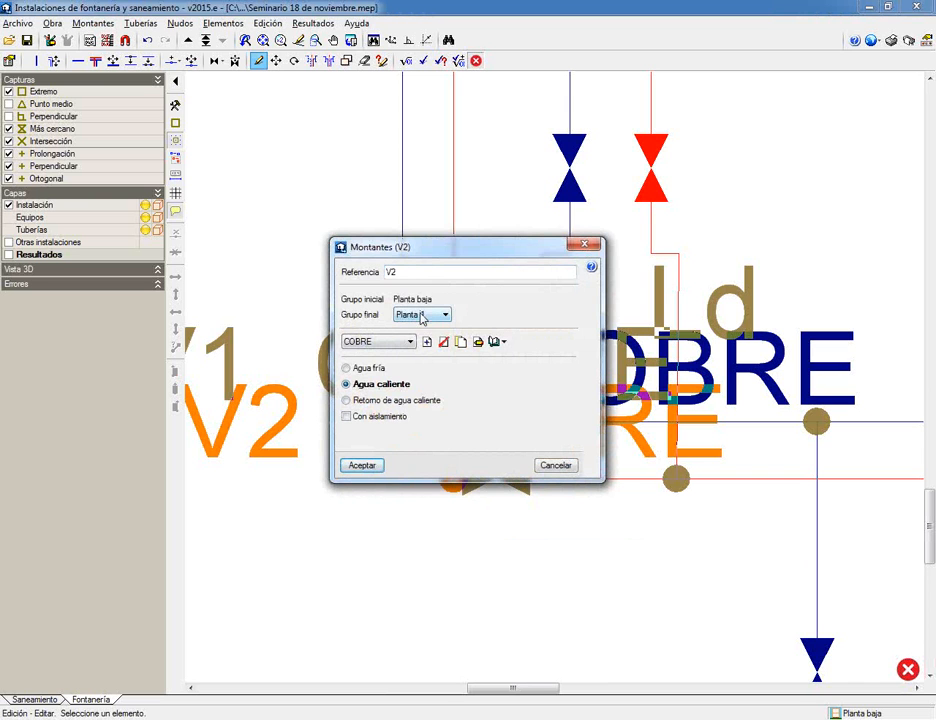
{"action": "left_click", "coordinate": [360, 466]}
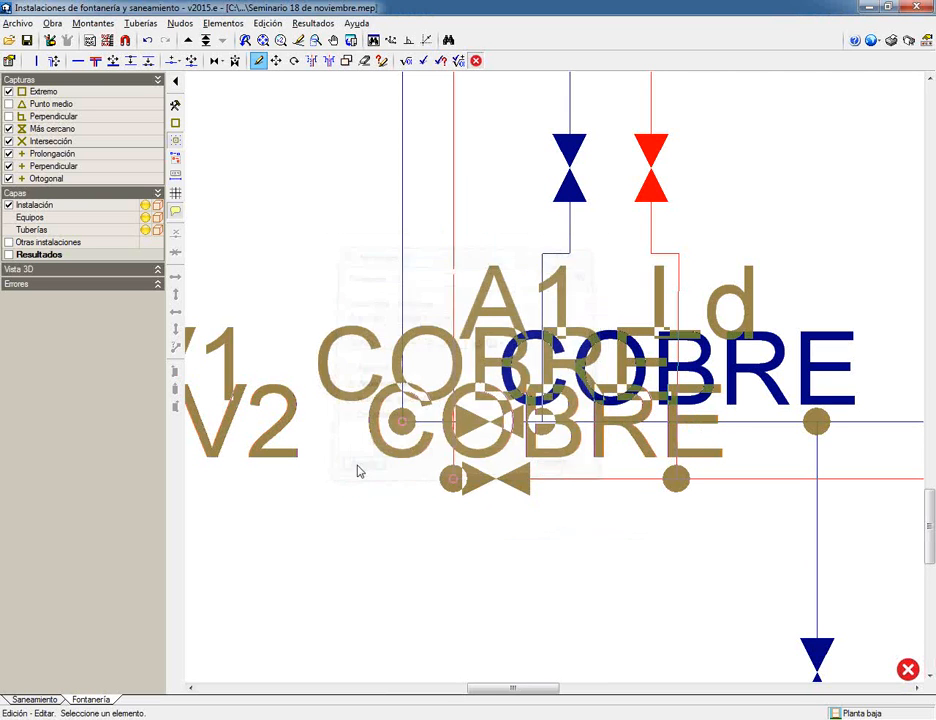
- Check riser V1's properties, keeping Agua fría and Planta 1 as its final group
{"action": "left_click", "coordinate": [402, 420]}
{"action": "left_click", "coordinate": [447, 447]}
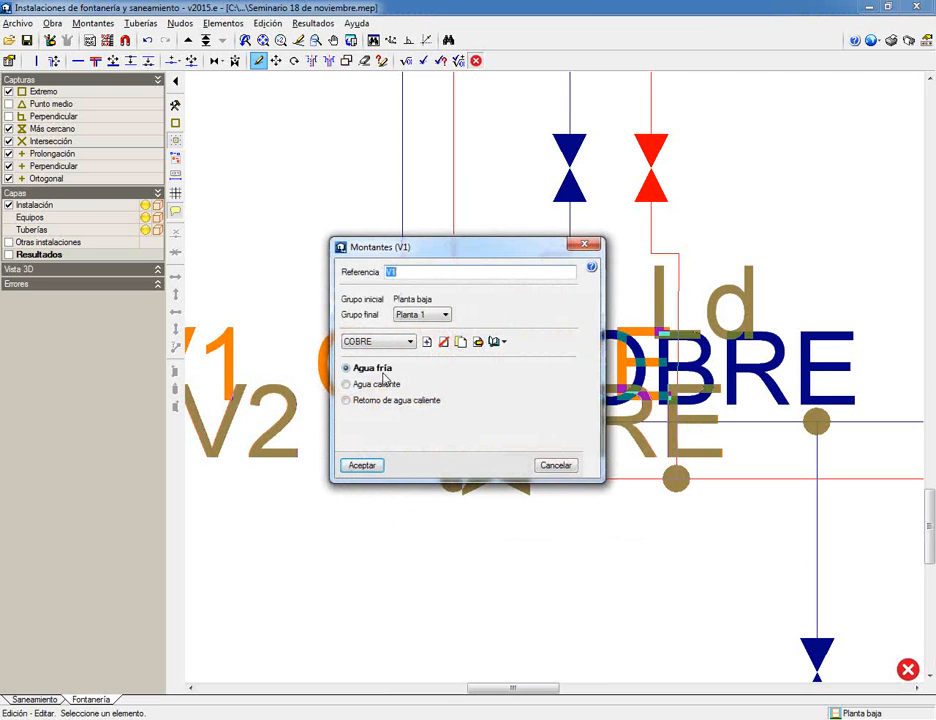
{"action": "left_click", "coordinate": [371, 368]}
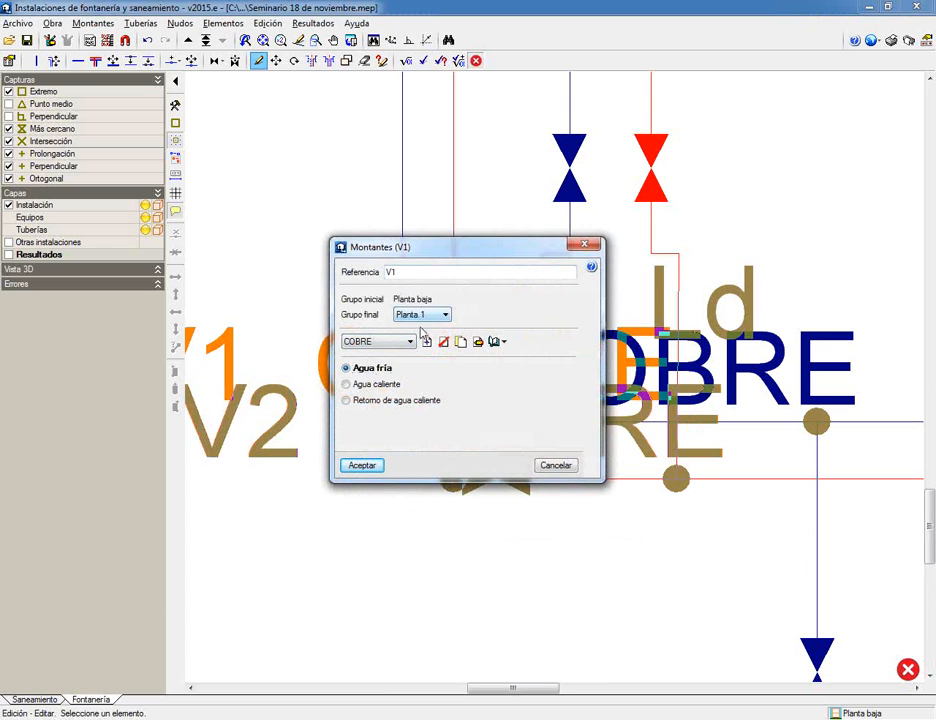
{"action": "left_click", "coordinate": [352, 470]}
{"action": "left_click", "coordinate": [451, 479]}
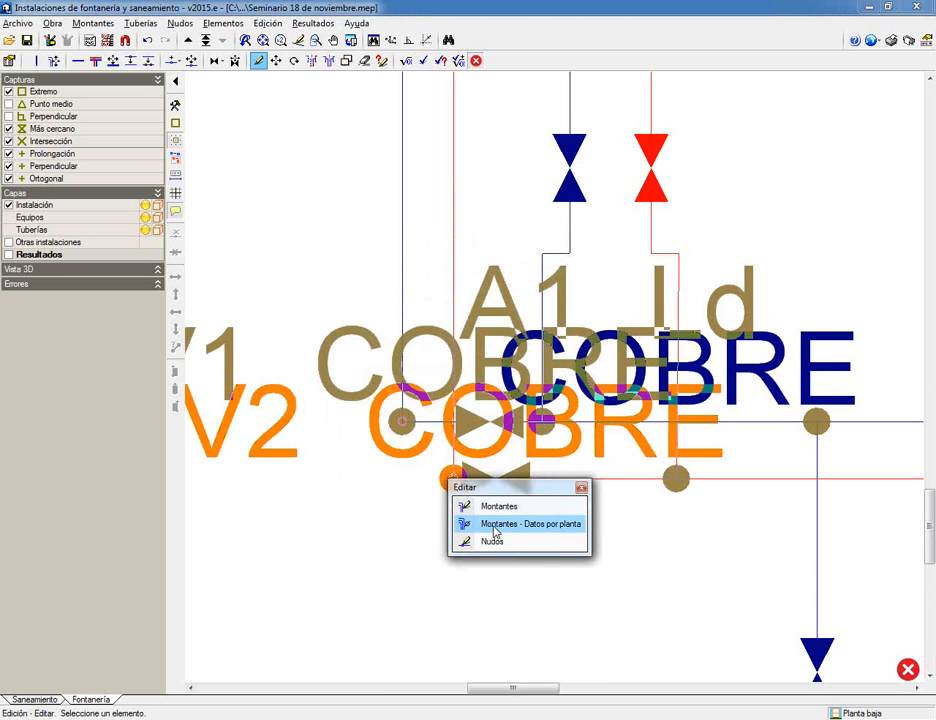
{"action": "left_click", "coordinate": [582, 489]}
- Hide the Referencia and Descripción labels in the drawing's display options, leaving Dirección enabled
{"action": "scroll", "coordinate": [441, 514], "scroll_direction": "down", "scroll_amount": 6}
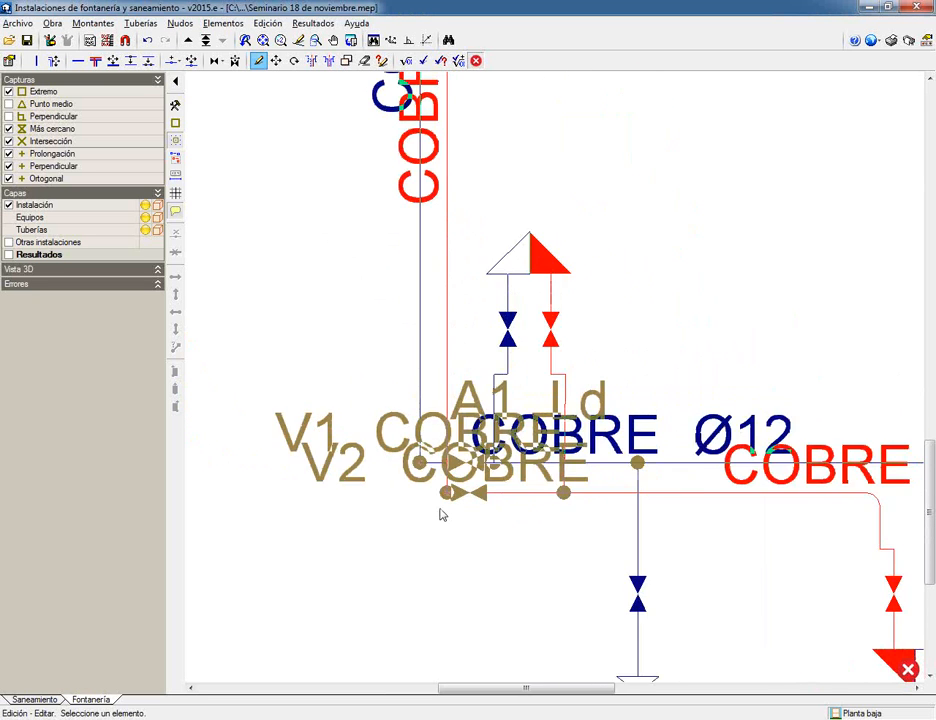
{"action": "scroll", "coordinate": [509, 505], "scroll_direction": "up", "scroll_amount": 8}
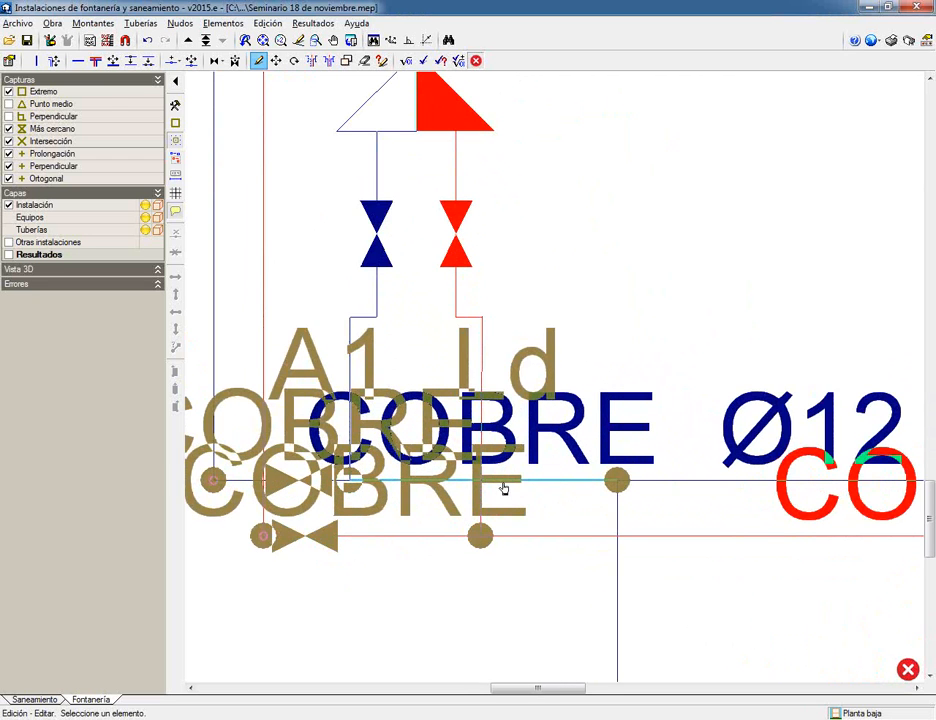
{"action": "scroll", "coordinate": [504, 487], "scroll_direction": "down", "scroll_amount": 2}
{"action": "left_click", "coordinate": [52, 23]}
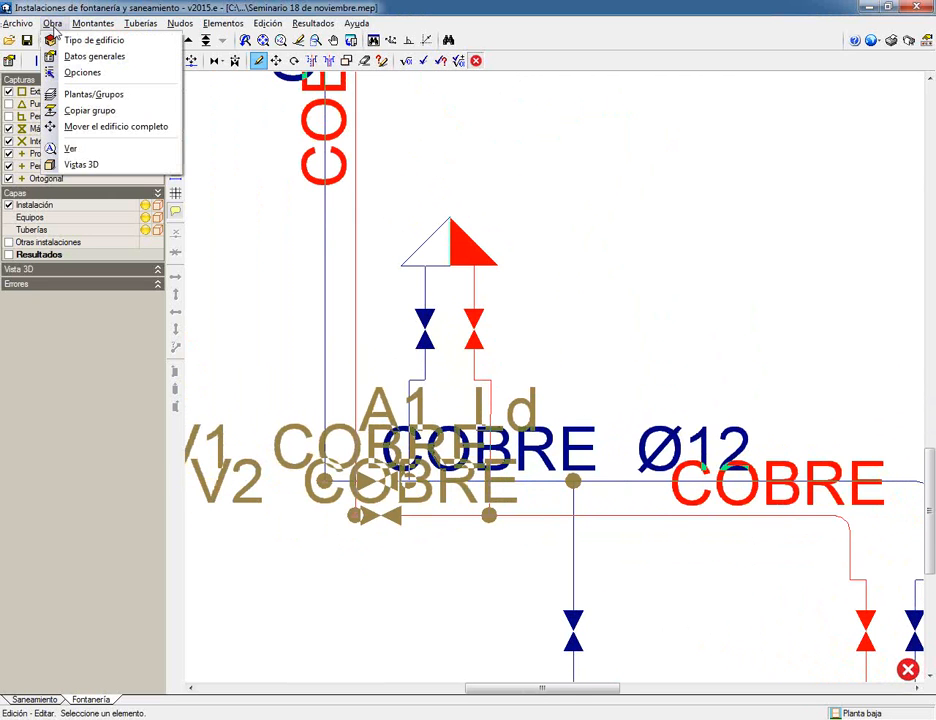
{"action": "left_click", "coordinate": [74, 149]}
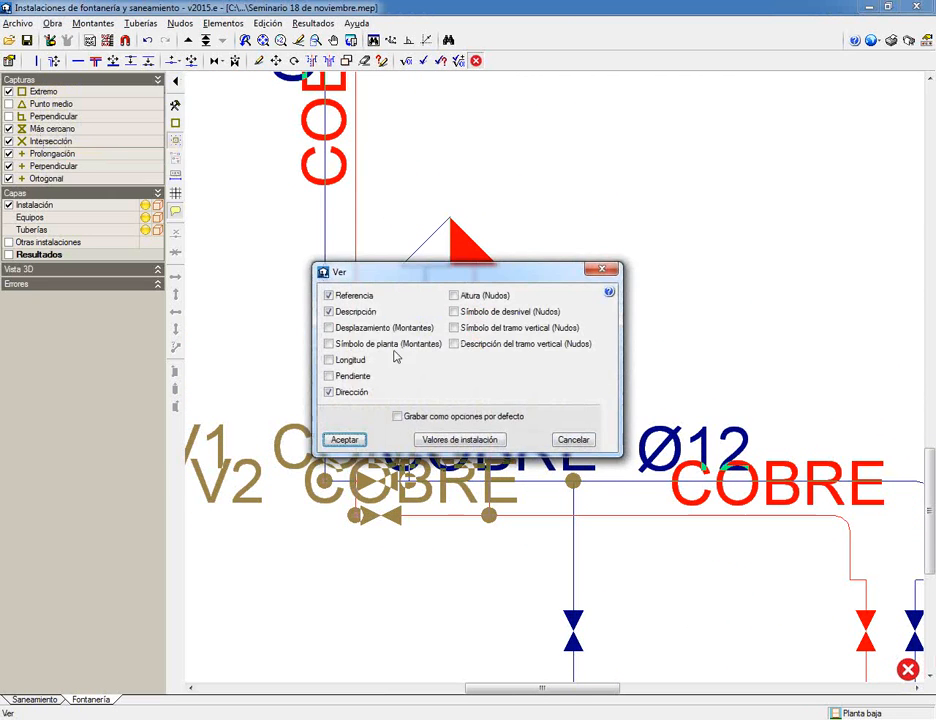
{"action": "left_click", "coordinate": [347, 313]}
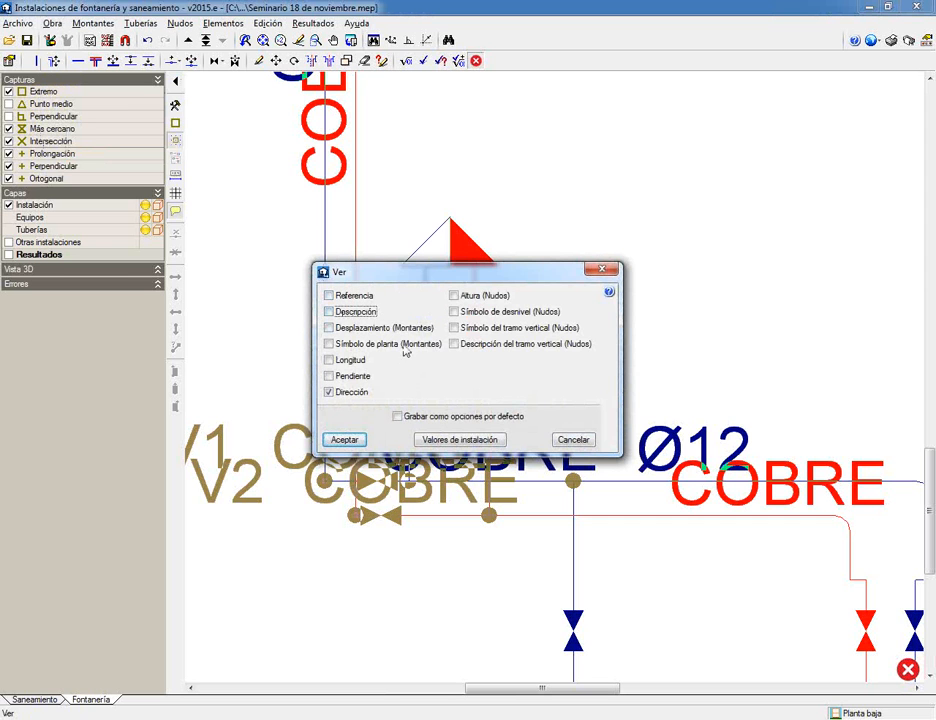
{"action": "left_click", "coordinate": [338, 445]}
- Examine the Planta baja pipework from the risers up to the boiler and its hot-water outlet node
{"action": "scroll", "coordinate": [637, 395], "scroll_direction": "down", "scroll_amount": 2}
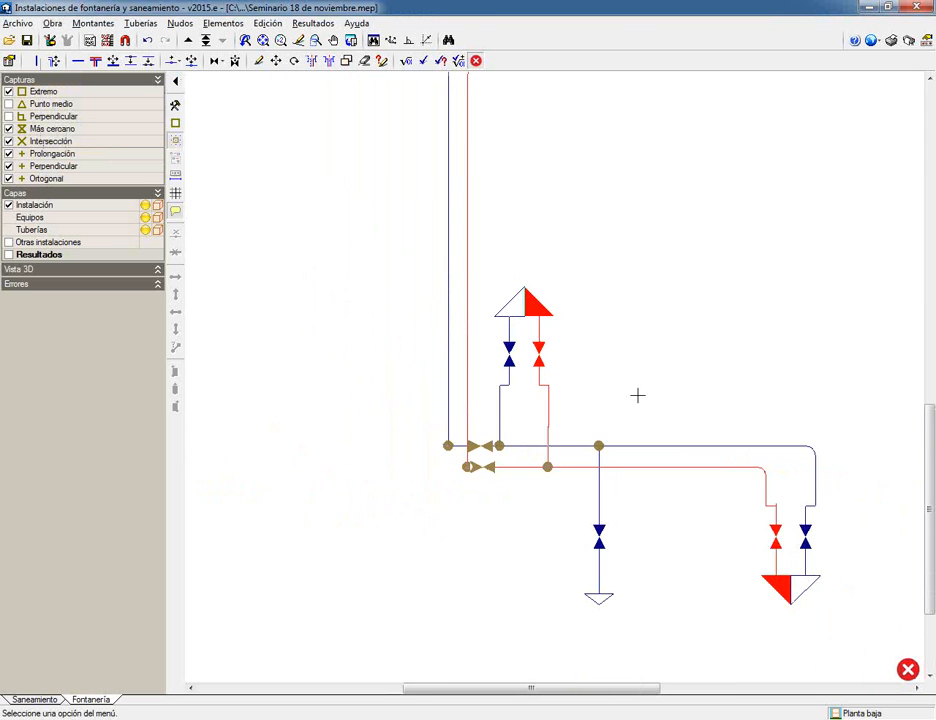
{"action": "middle_click_drag", "start_coordinate": [537, 495], "coordinate": [513, 512]}
{"action": "middle_click_drag", "start_coordinate": [504, 452], "coordinate": [480, 604]}
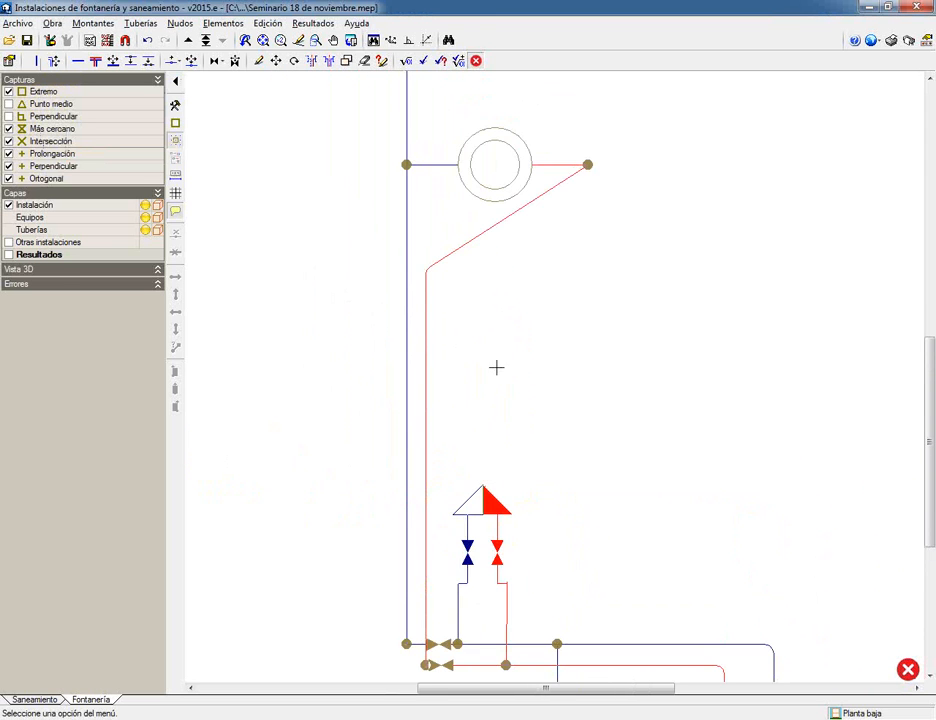
{"action": "scroll", "coordinate": [522, 286], "scroll_direction": "down", "scroll_amount": 1}
{"action": "scroll", "coordinate": [567, 191], "scroll_direction": "up", "scroll_amount": 4}
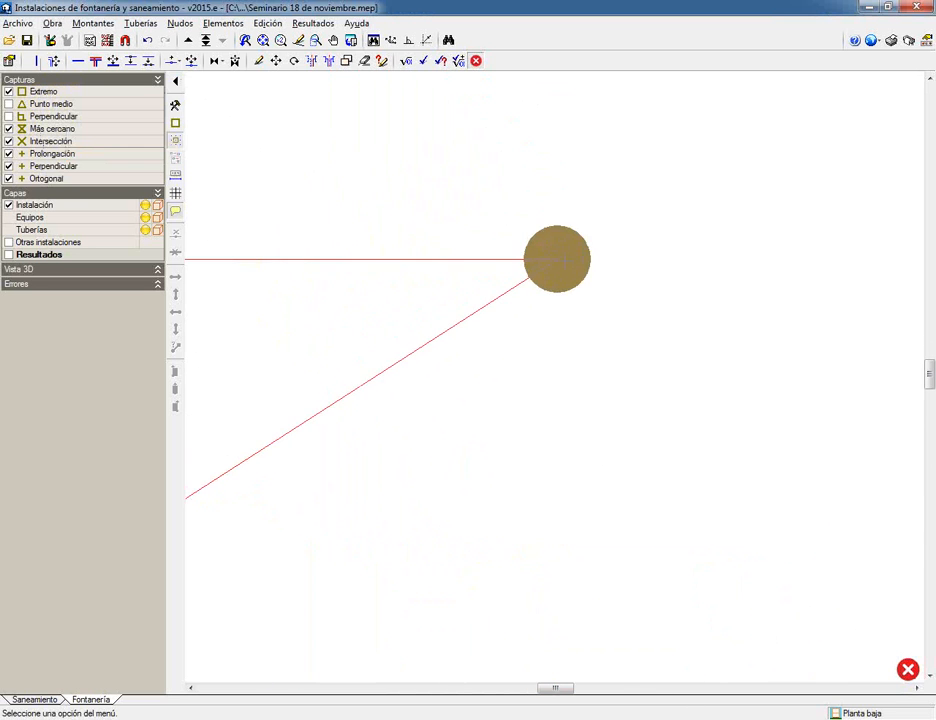
{"action": "scroll", "coordinate": [548, 268], "scroll_direction": "down", "scroll_amount": 5}
{"action": "left_click", "coordinate": [364, 61]}
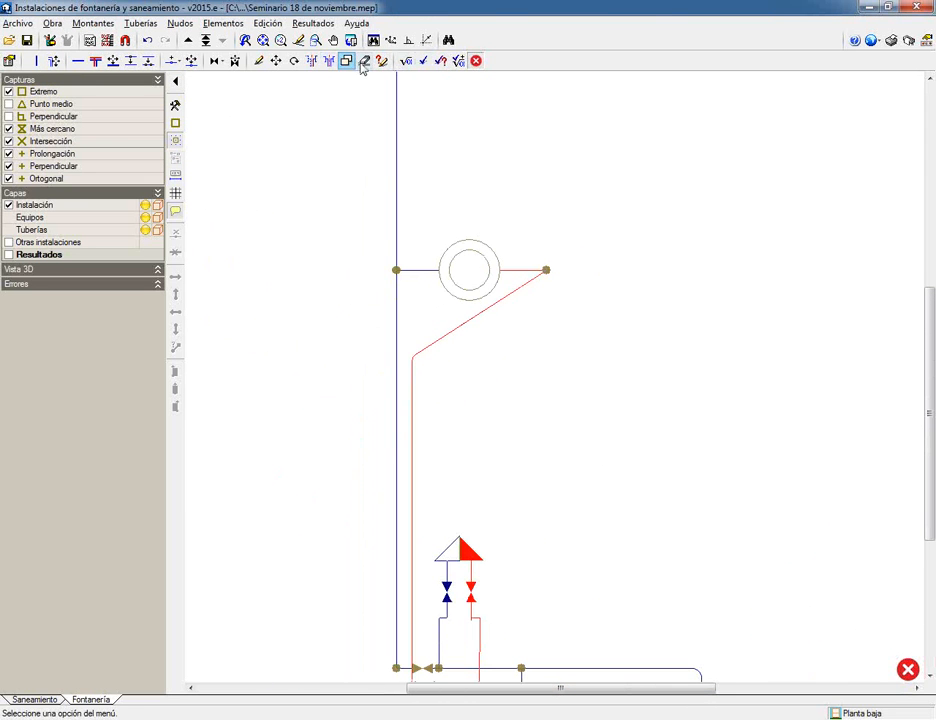
{"action": "left_click", "coordinate": [488, 407]}
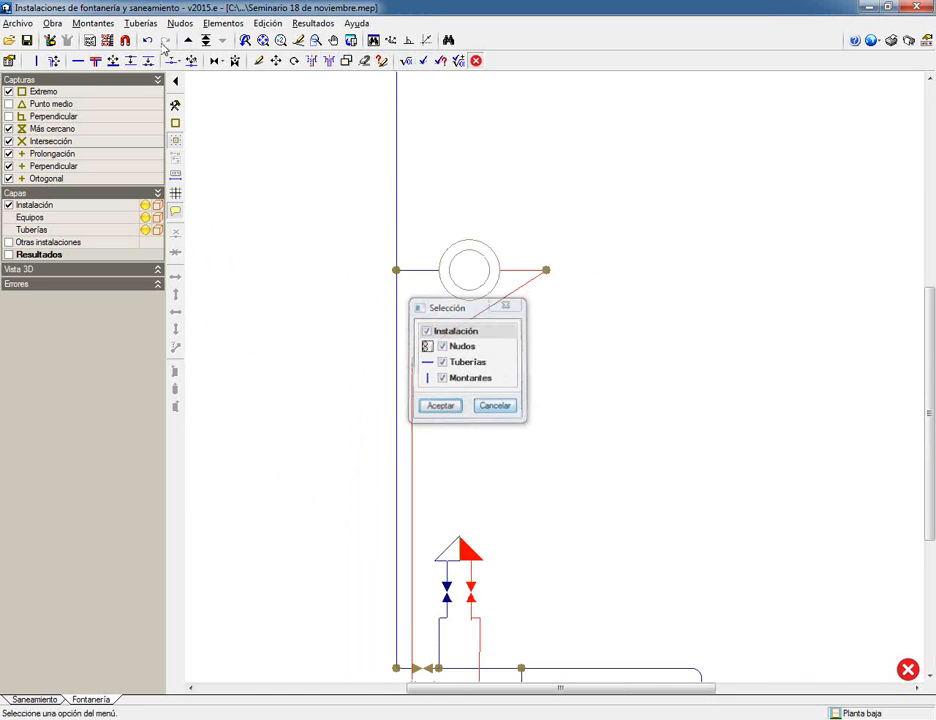
- Cut the hot-water pipe at the bend below the boiler and accept the proposed node reference
{"action": "left_click", "coordinate": [52, 23]}
{"action": "mouse_move", "coordinate": [88, 28]}
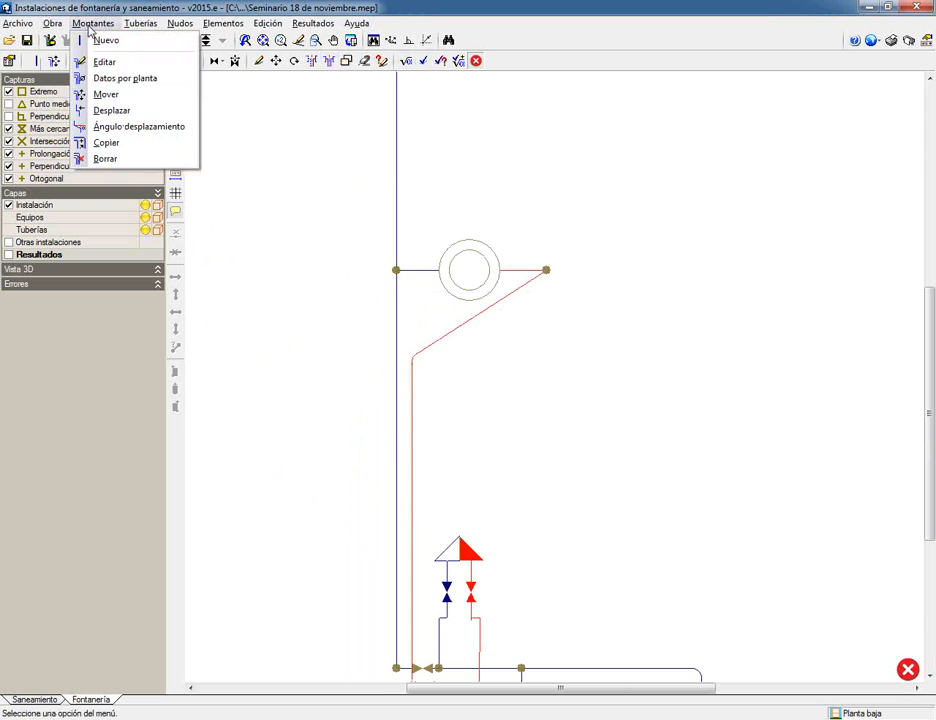
{"action": "mouse_move", "coordinate": [146, 28]}
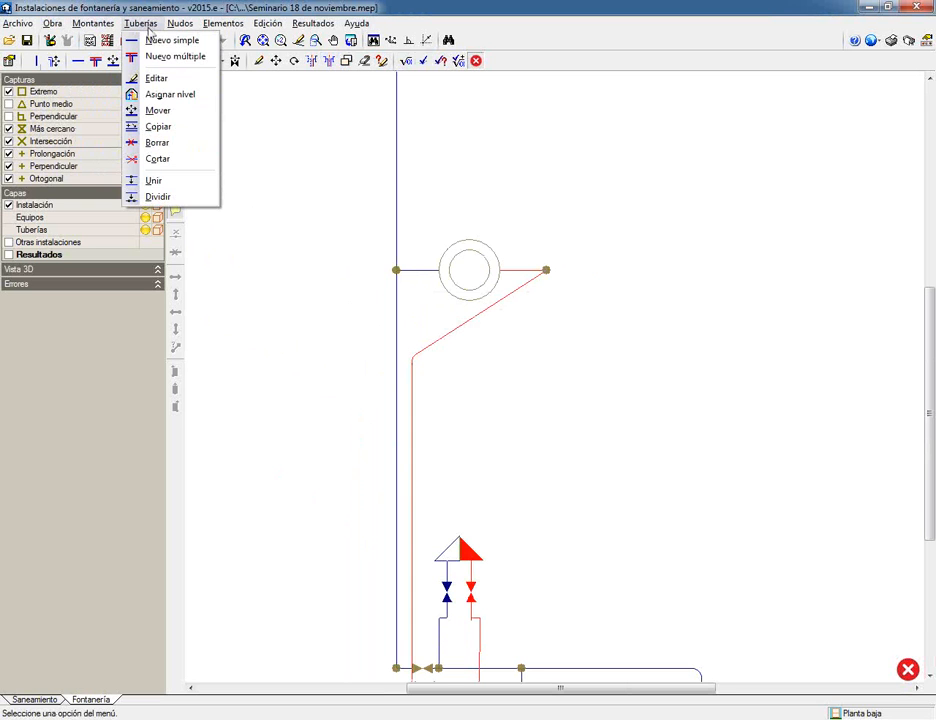
{"action": "left_click", "coordinate": [157, 158]}
{"action": "left_click", "coordinate": [410, 360]}
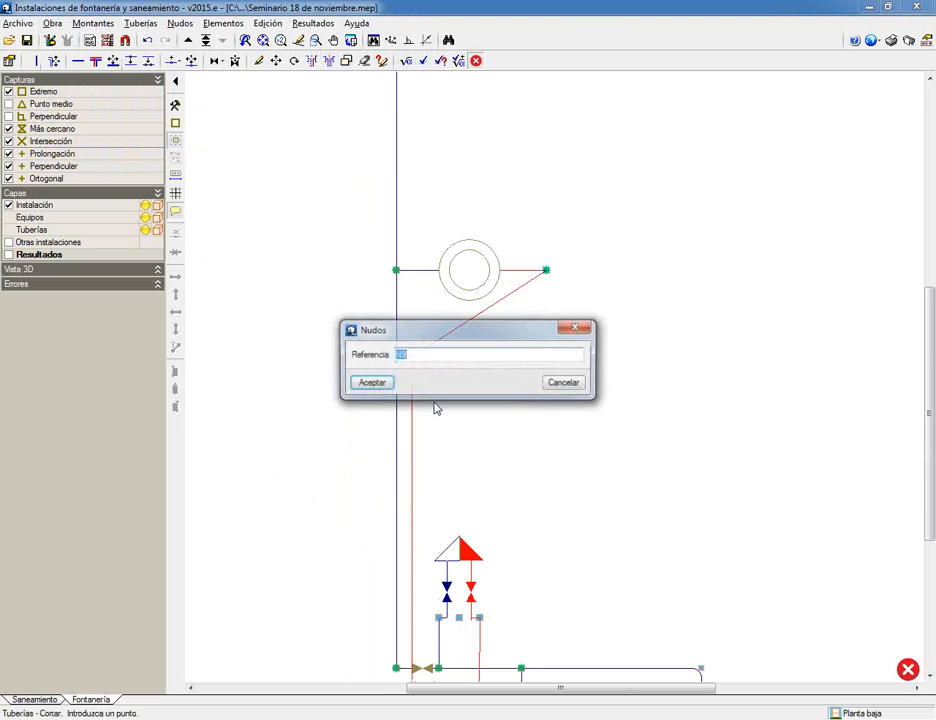
{"action": "left_click", "coordinate": [370, 385]}
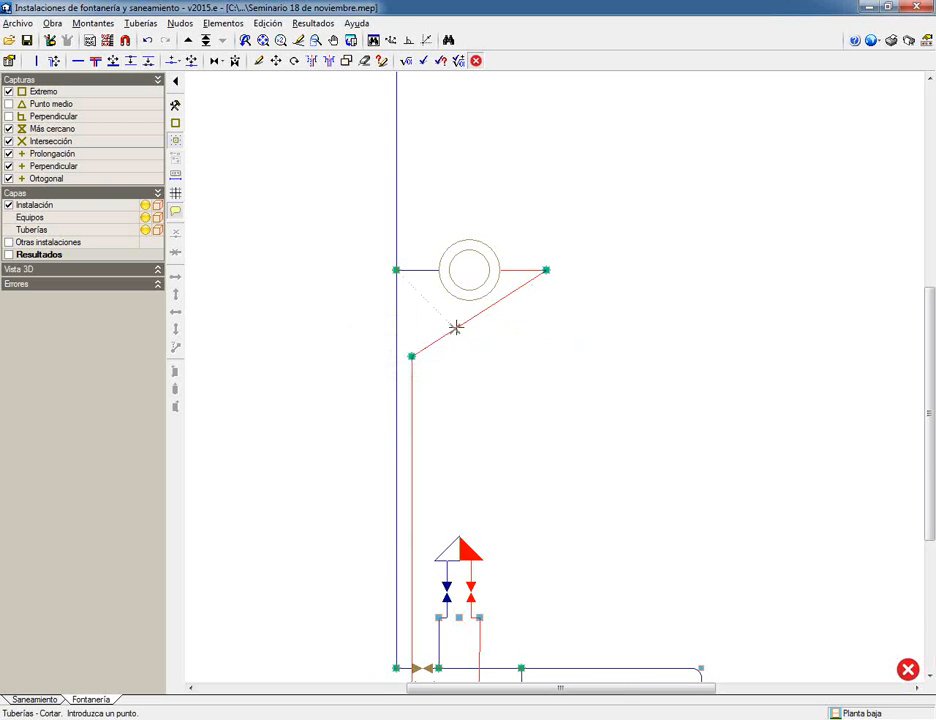
- Delete the boiler with its cold- and hot-water connections and the sloping hot-water pipe down to the cut
{"action": "left_click", "coordinate": [364, 61]}
{"action": "left_click", "coordinate": [441, 407]}
{"action": "left_click", "coordinate": [449, 335]}
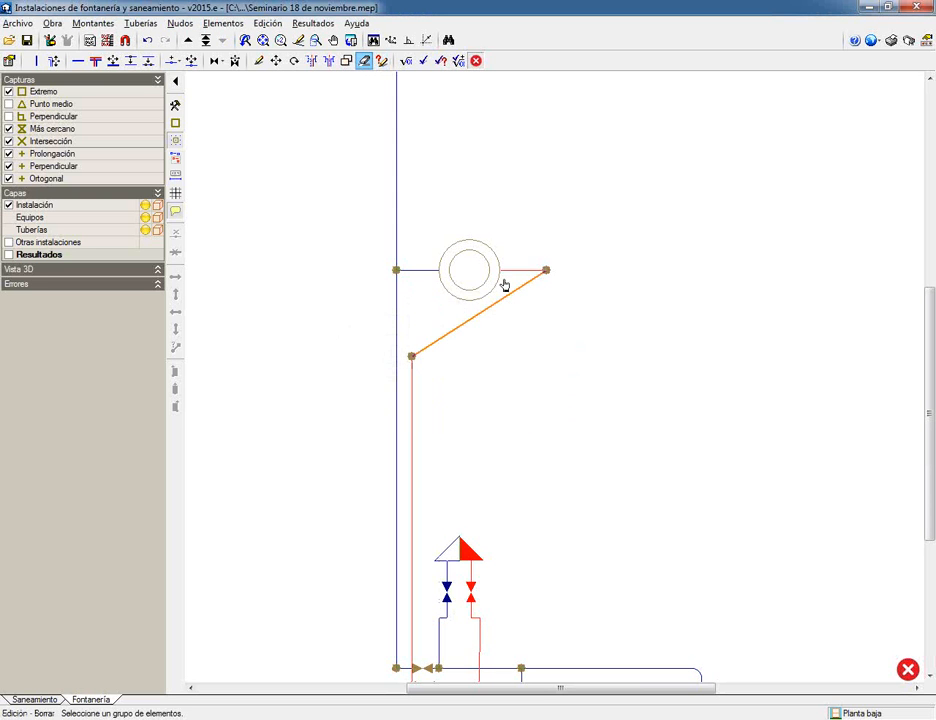
{"action": "left_click", "coordinate": [516, 270]}
{"action": "right_click", "coordinate": [517, 269]}
{"action": "scroll", "coordinate": [498, 378], "scroll_direction": "down", "scroll_amount": 2}
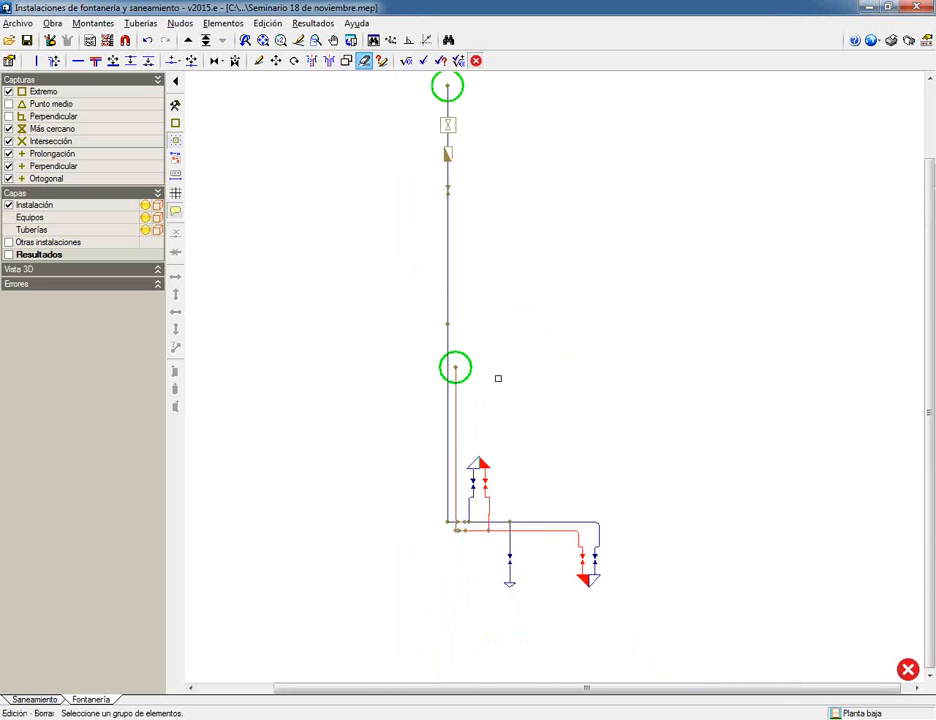
- On Planta 1, extend the hot-water line to the last fixture's open connection and delete the surplus stub reaching the cold-water pipe
{"action": "scroll", "coordinate": [498, 378], "scroll_direction": "down", "scroll_amount": 1}
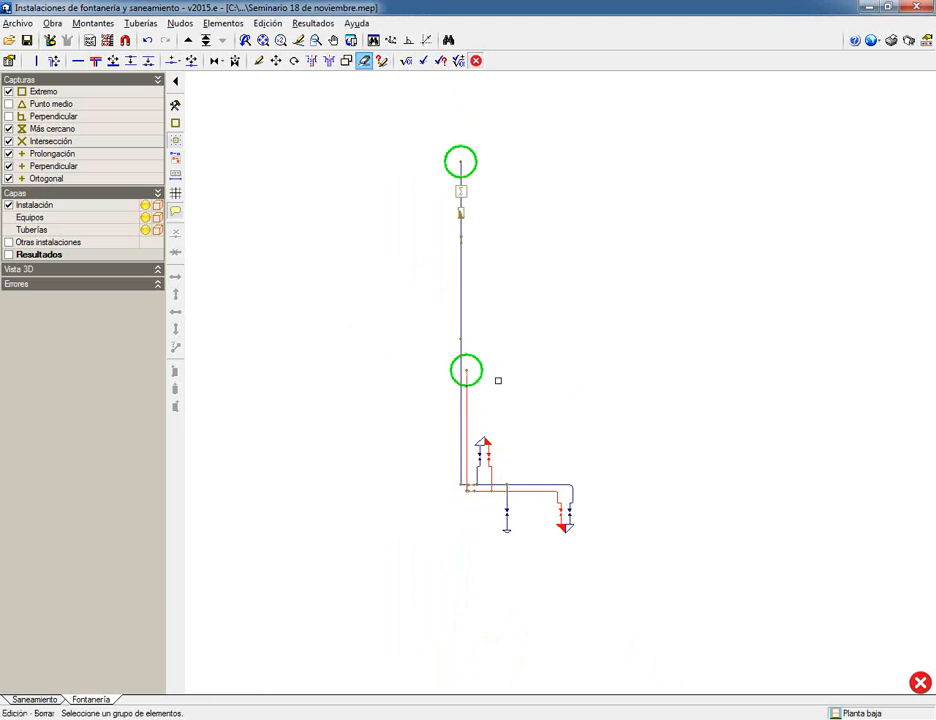
{"action": "left_click", "coordinate": [188, 40]}
{"action": "left_click", "coordinate": [441, 406]}
{"action": "scroll", "coordinate": [660, 438], "scroll_direction": "up", "scroll_amount": 3}
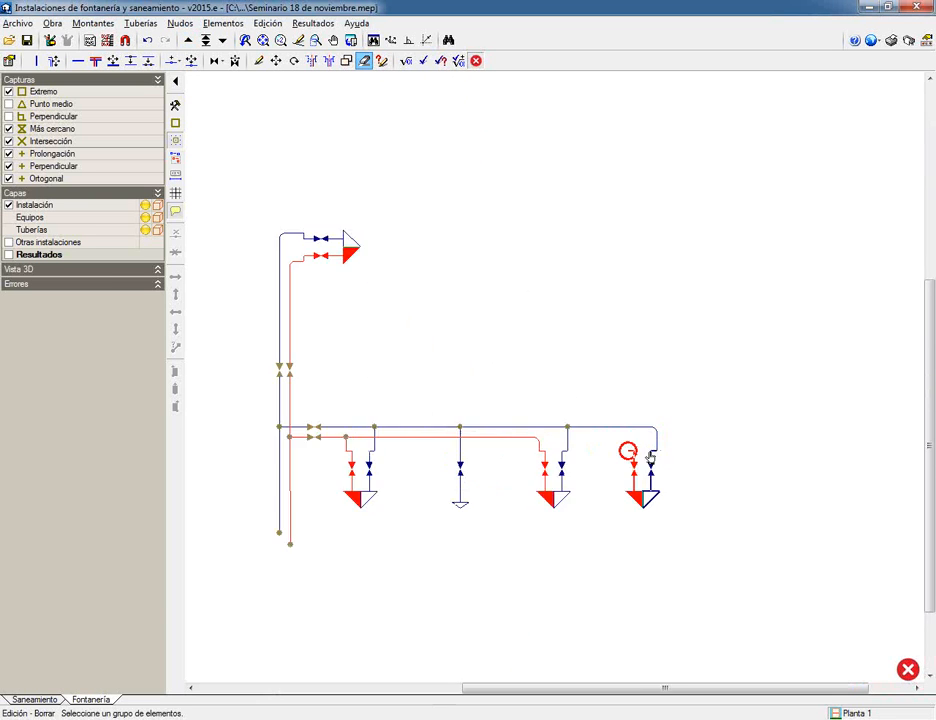
{"action": "left_click", "coordinate": [77, 61]}
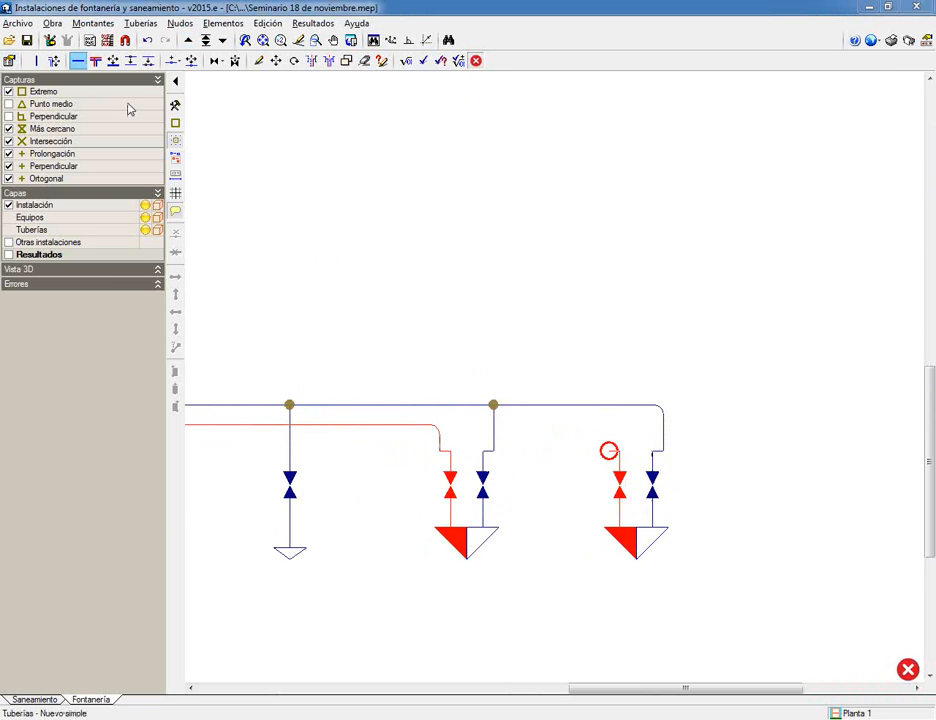
{"action": "left_click", "coordinate": [381, 438]}
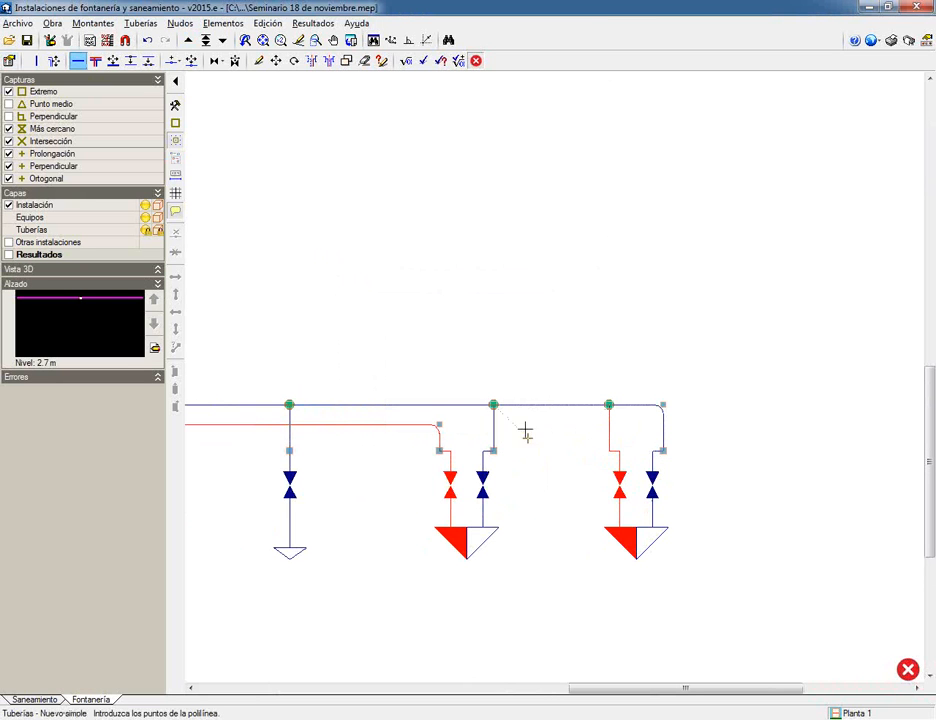
{"action": "left_click", "coordinate": [439, 425]}
{"action": "left_click", "coordinate": [609, 425]}
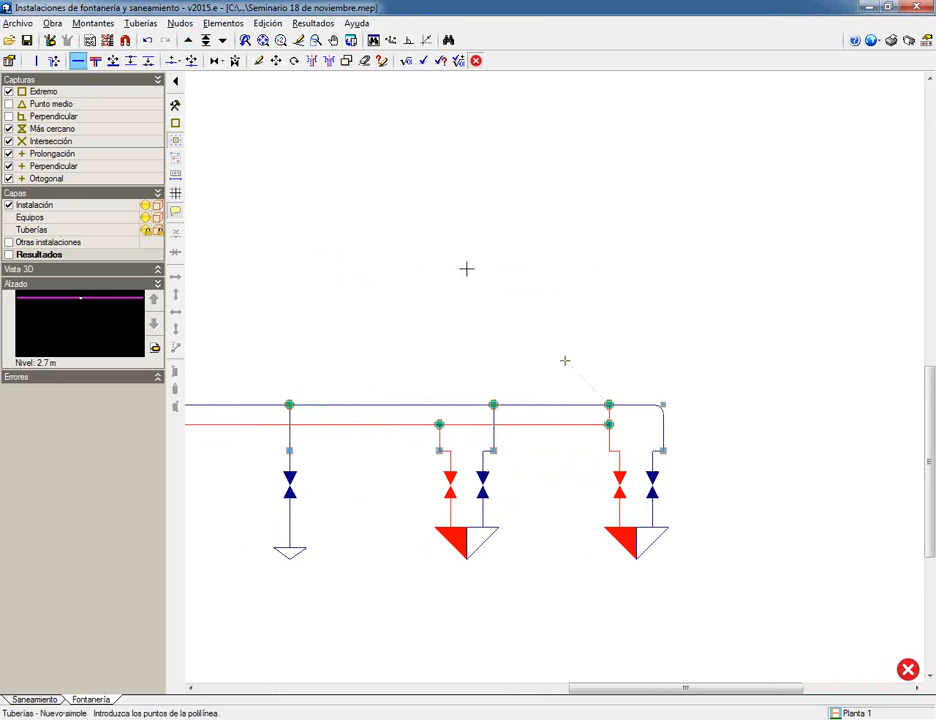
{"action": "left_click", "coordinate": [363, 61]}
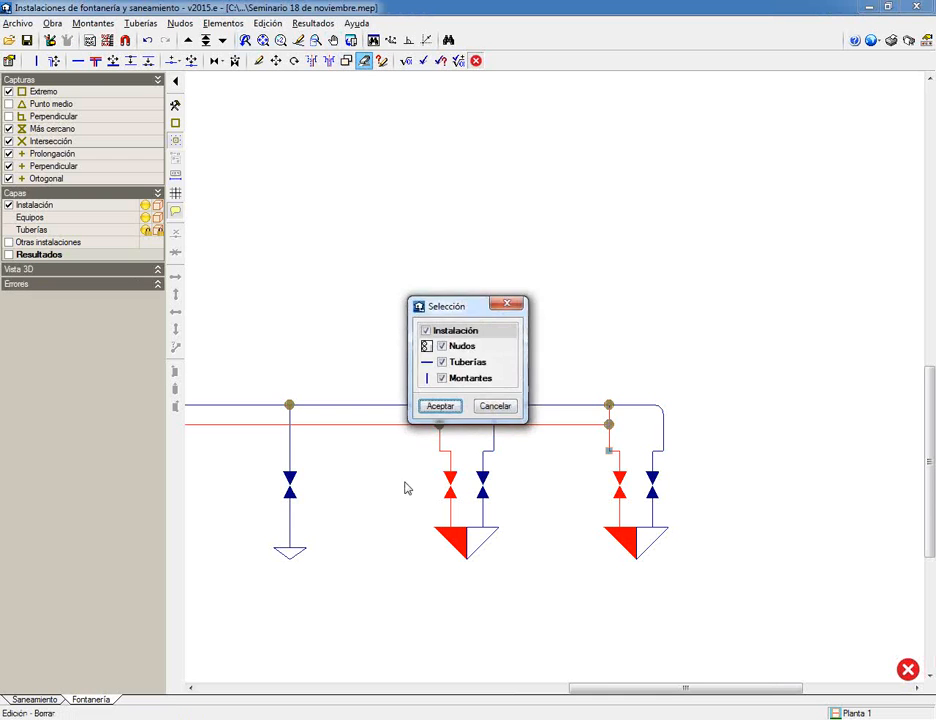
{"action": "left_click", "coordinate": [438, 406]}
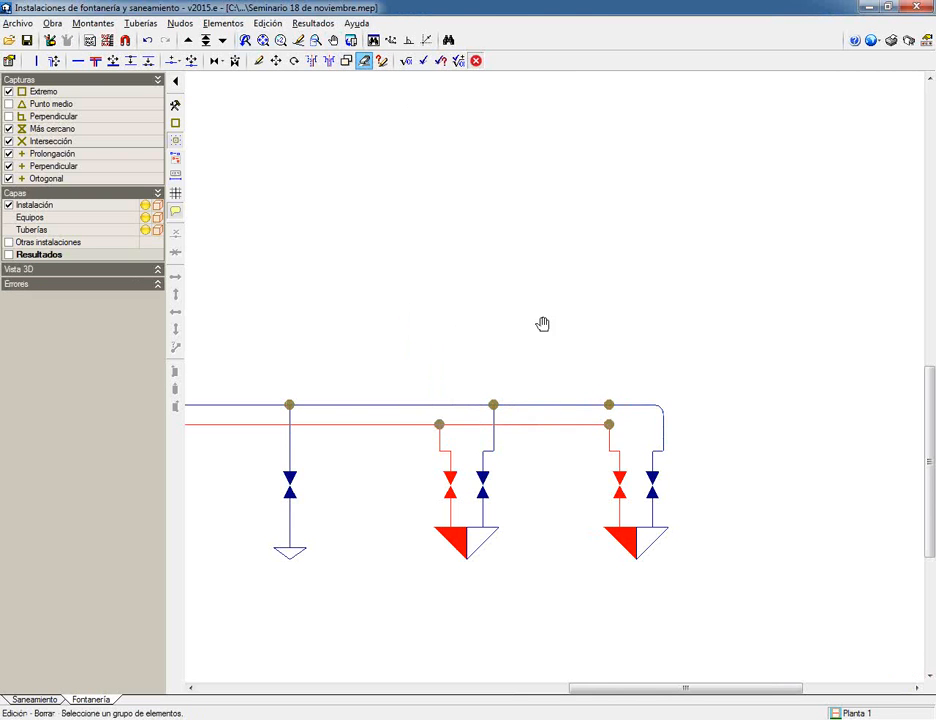
- On Planta baja, draw a three-segment COBRE Ø12 cold-water pipe loop from the main pipe's mid node to the hot-water pipe's open upper end
{"action": "scroll", "coordinate": [544, 326], "scroll_direction": "down", "scroll_amount": 2}
{"action": "left_click", "coordinate": [211, 43]}
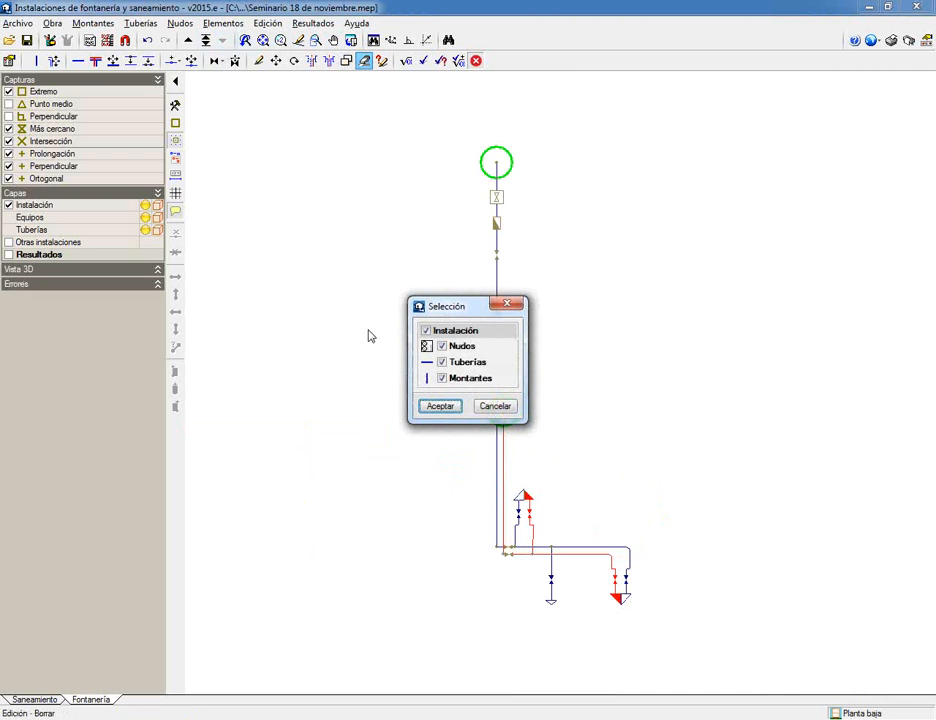
{"action": "left_click", "coordinate": [497, 406]}
{"action": "scroll", "coordinate": [572, 430], "scroll_direction": "up", "scroll_amount": 3}
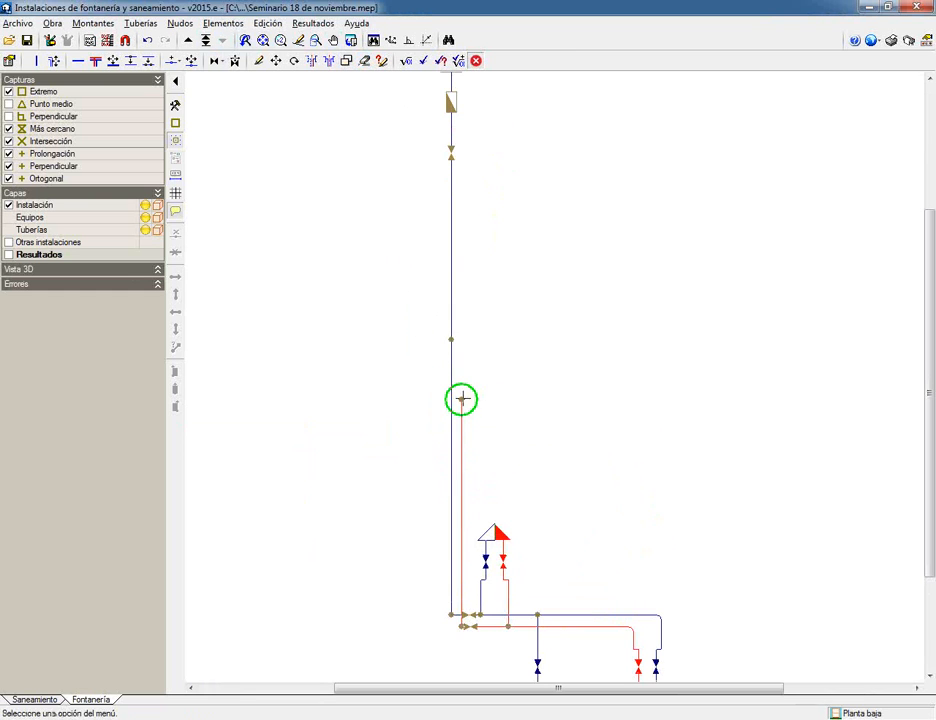
{"action": "left_click", "coordinate": [78, 61]}
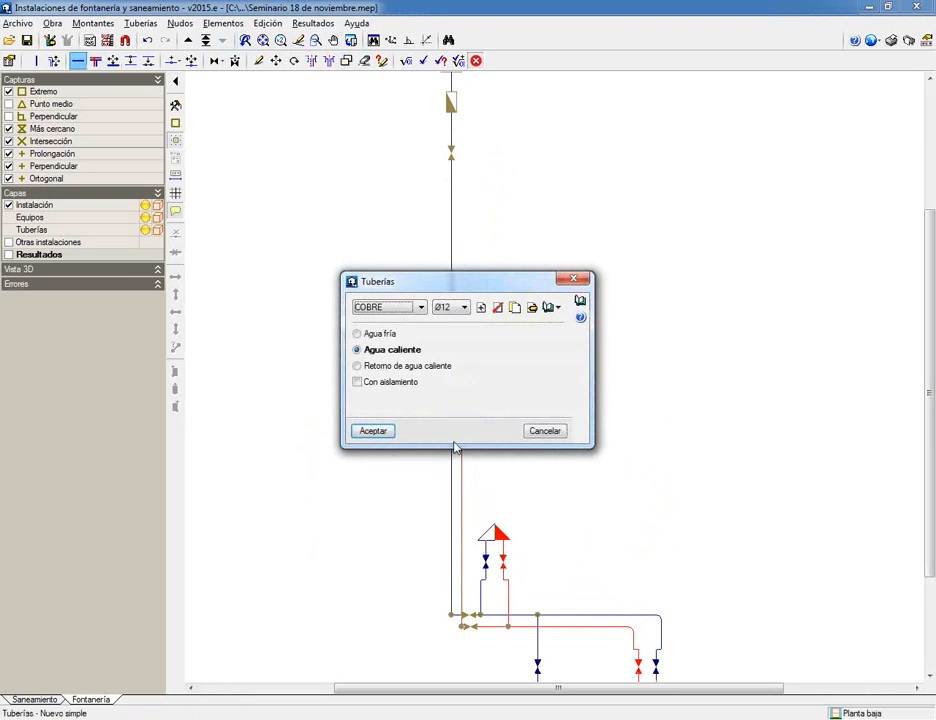
{"action": "left_click", "coordinate": [358, 334]}
{"action": "left_click", "coordinate": [372, 431]}
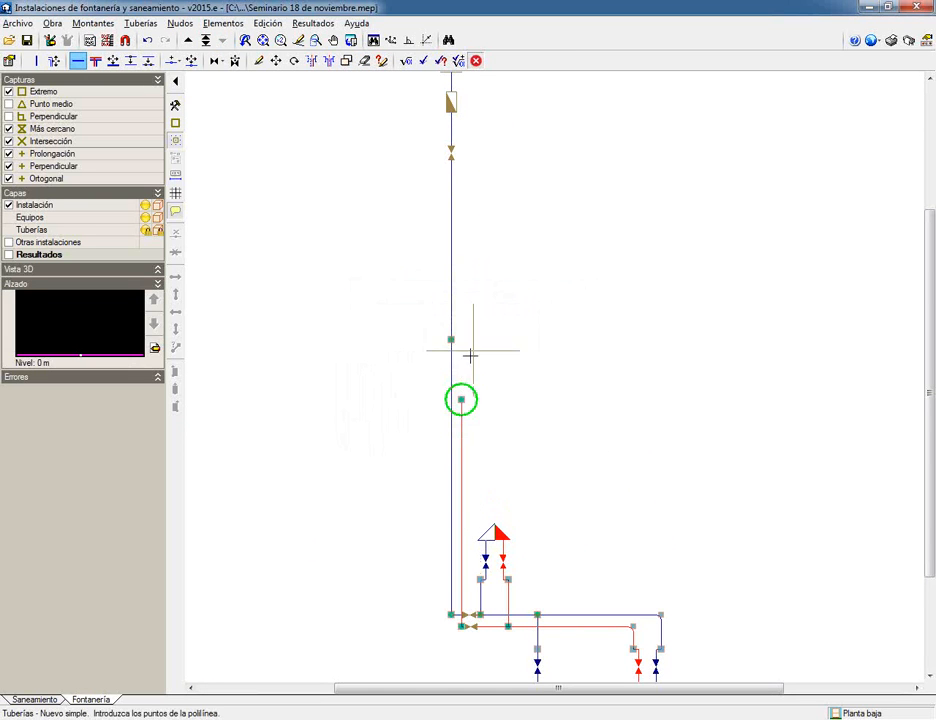
{"action": "left_click", "coordinate": [451, 340]}
{"action": "left_click", "coordinate": [564, 340]}
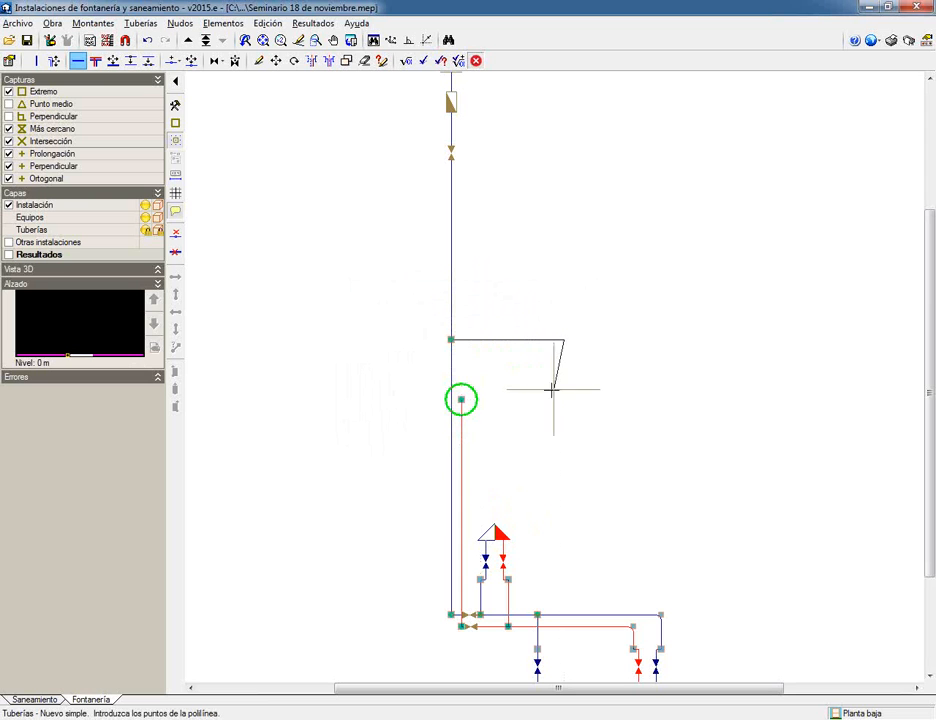
{"action": "left_click", "coordinate": [564, 399]}
{"action": "left_click", "coordinate": [461, 400]}
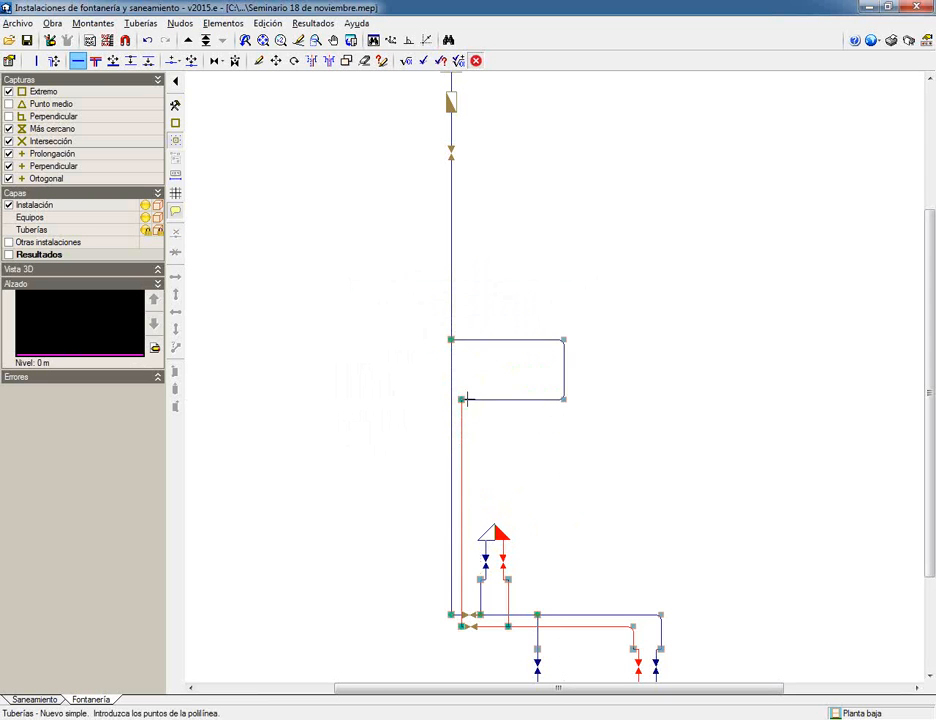
- Insert a Caldera pressure-loss element with section change on the loop's first branch, making the pipe after it COBRE Ø12 hot water
{"action": "left_click", "coordinate": [215, 61]}
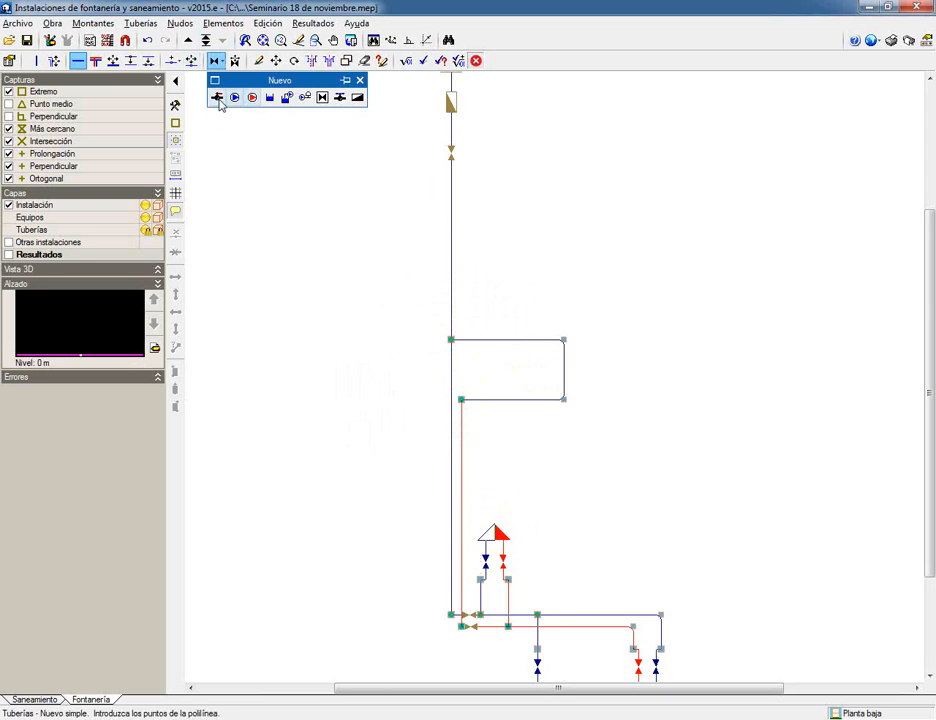
{"action": "left_click", "coordinate": [217, 97]}
{"action": "left_click", "coordinate": [420, 344]}
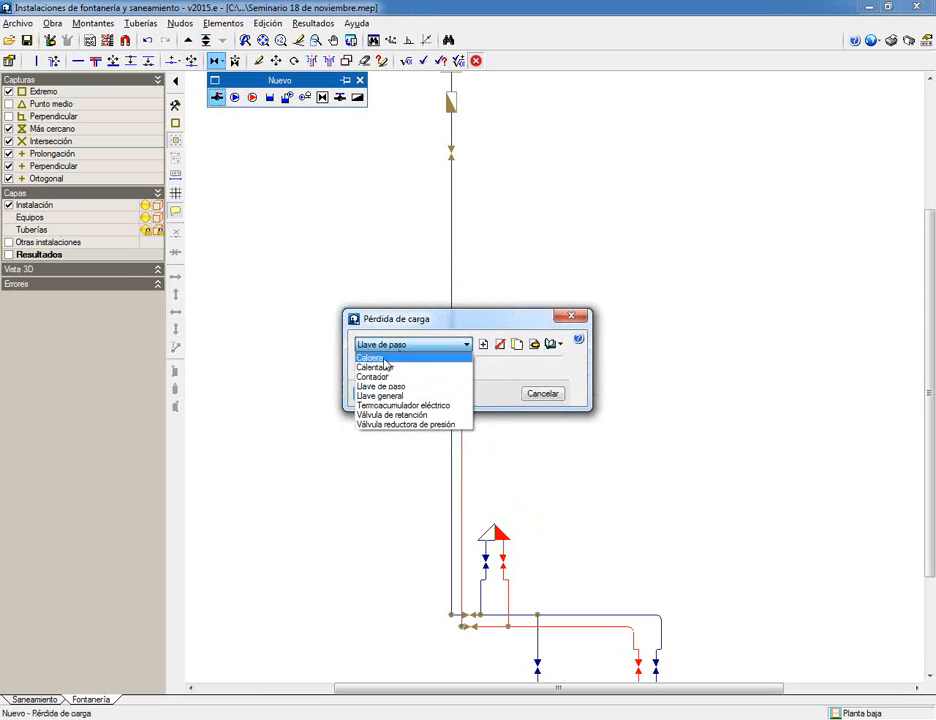
{"action": "left_click", "coordinate": [380, 355]}
{"action": "left_click", "coordinate": [376, 395]}
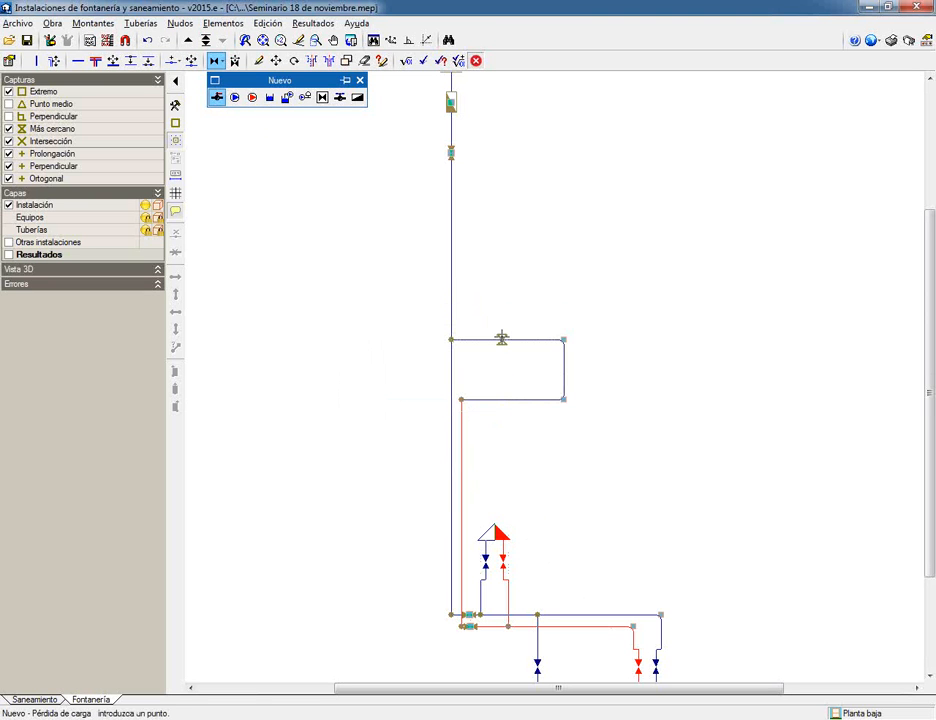
{"action": "right_click", "coordinate": [501, 339]}
{"action": "left_click", "coordinate": [217, 97]}
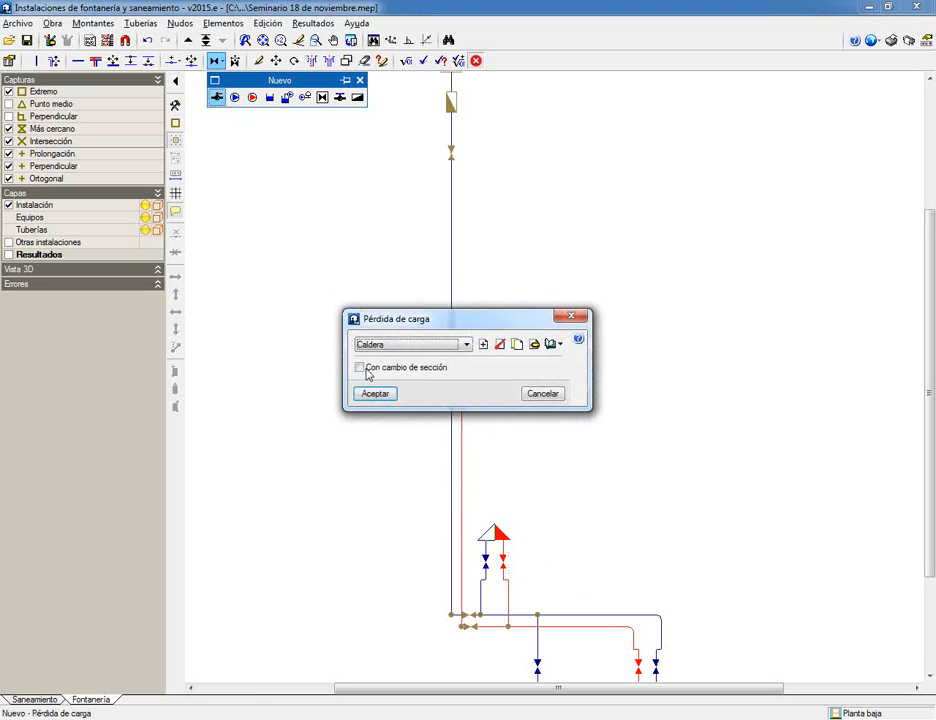
{"action": "left_click", "coordinate": [361, 365]}
{"action": "left_click", "coordinate": [374, 394]}
{"action": "left_click", "coordinate": [505, 347]}
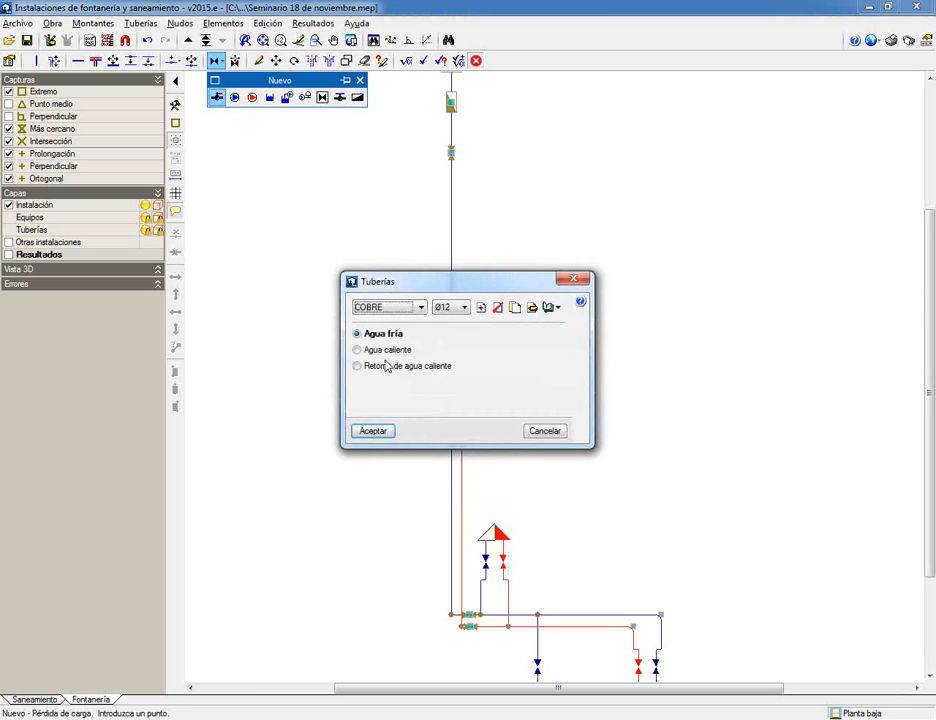
{"action": "left_click", "coordinate": [382, 350]}
{"action": "left_click", "coordinate": [372, 432]}
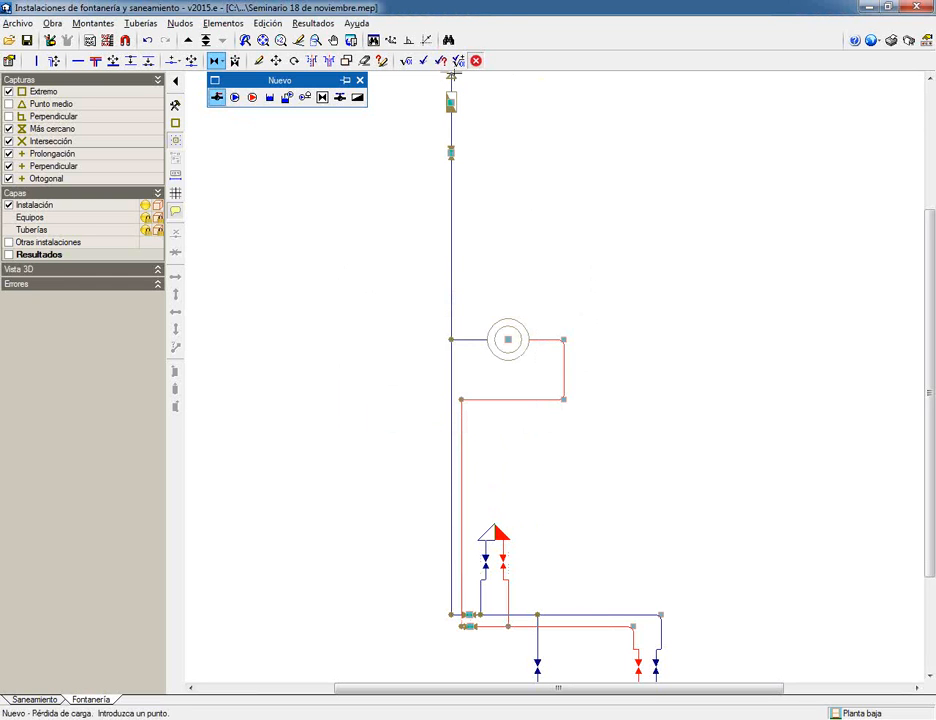
- Check the installation without resizing and review the verification report of the main supply pipe below the service connection
{"action": "left_click", "coordinate": [423, 61]}
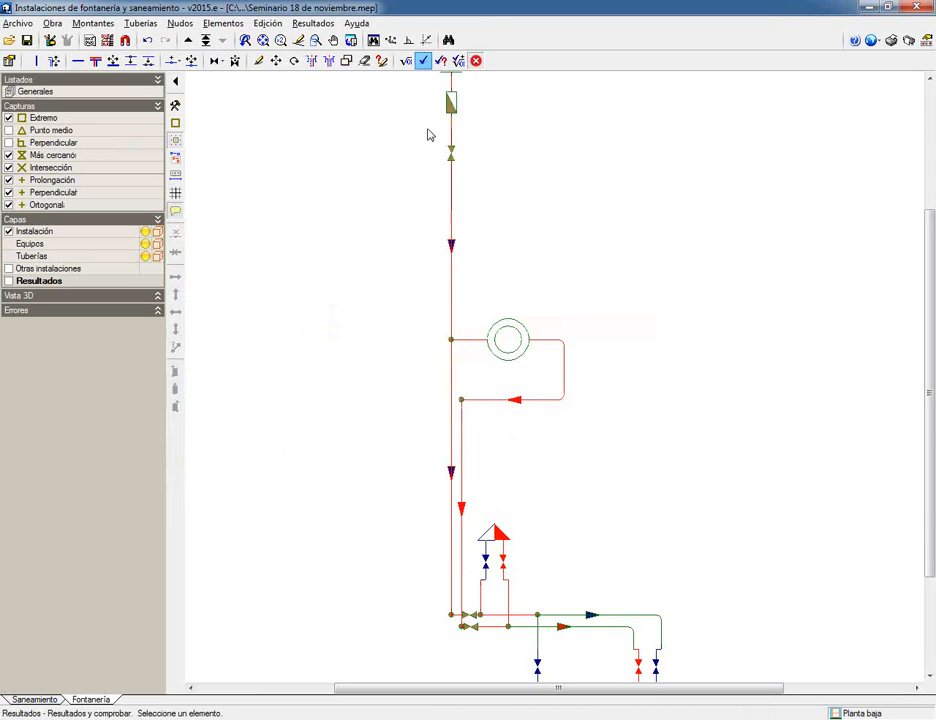
{"action": "scroll", "coordinate": [423, 395], "scroll_direction": "down", "scroll_amount": 2}
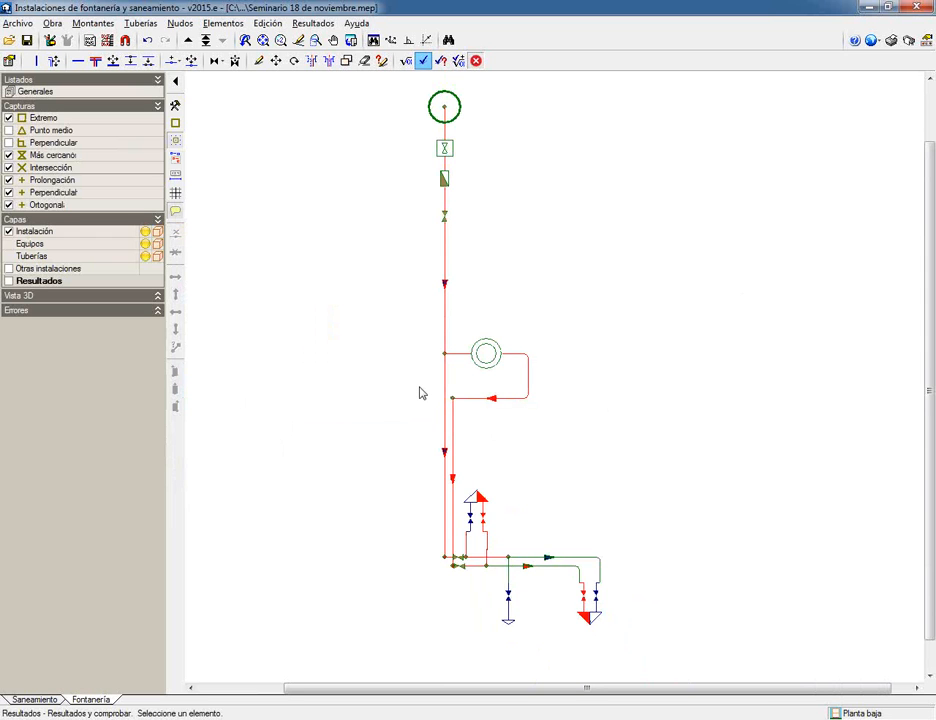
{"action": "scroll", "coordinate": [481, 220], "scroll_direction": "down", "scroll_amount": 1}
{"action": "mouse_move", "coordinate": [469, 272]}
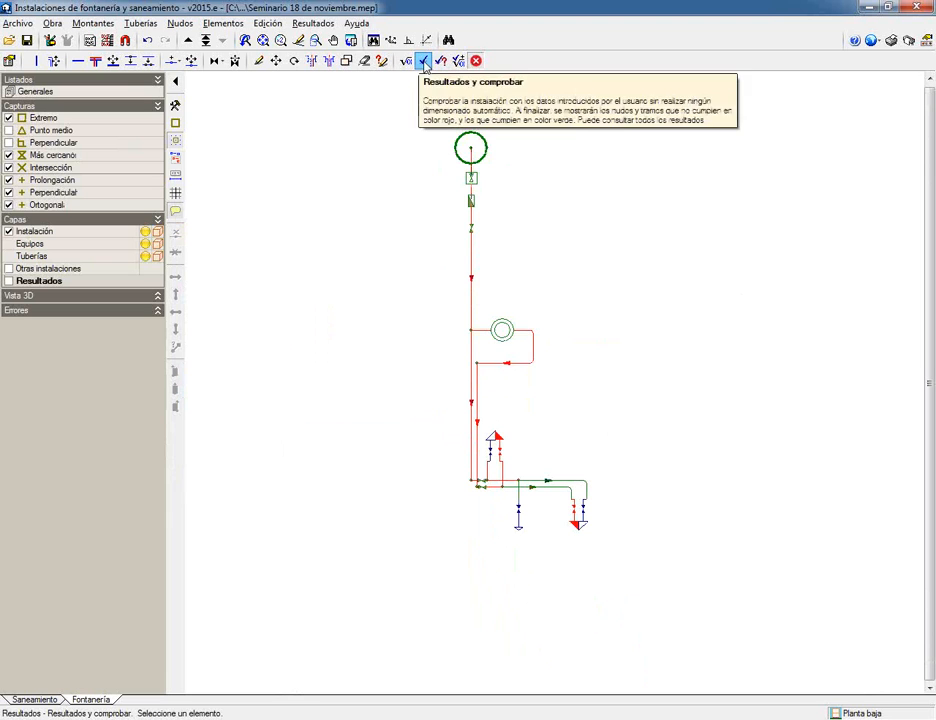
{"action": "left_click", "coordinate": [474, 278]}
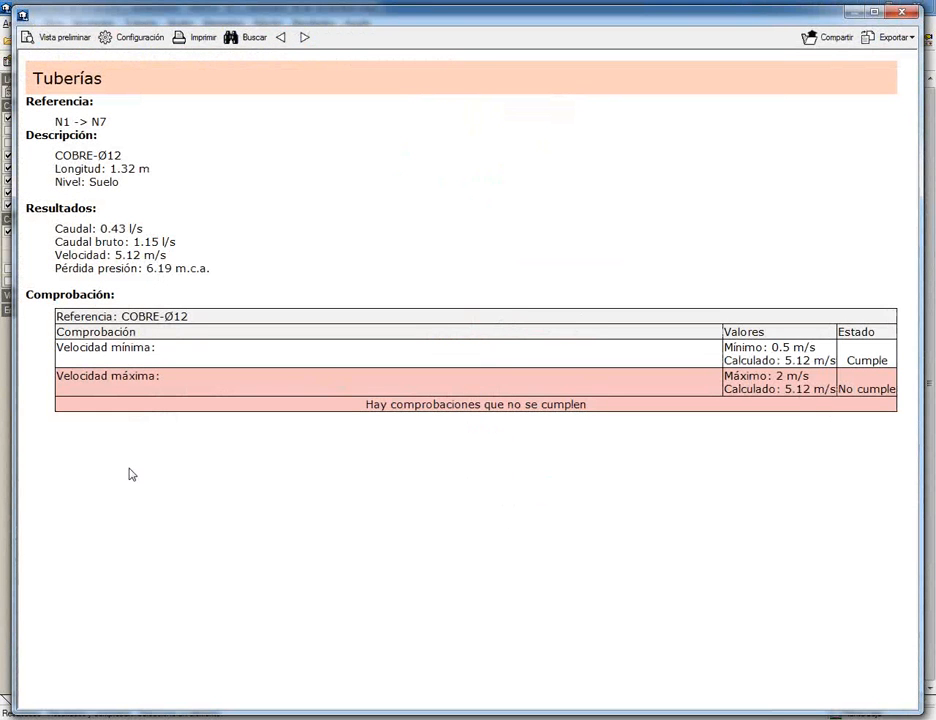
{"action": "left_click", "coordinate": [900, 13]}
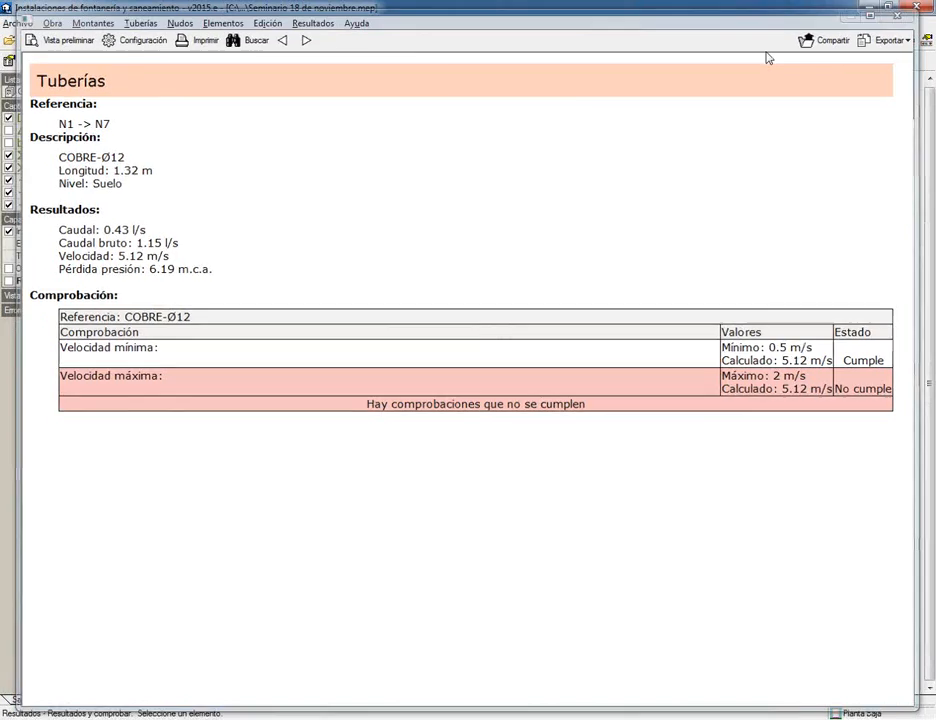
{"action": "left_click", "coordinate": [260, 62]}
{"action": "left_click", "coordinate": [471, 250]}
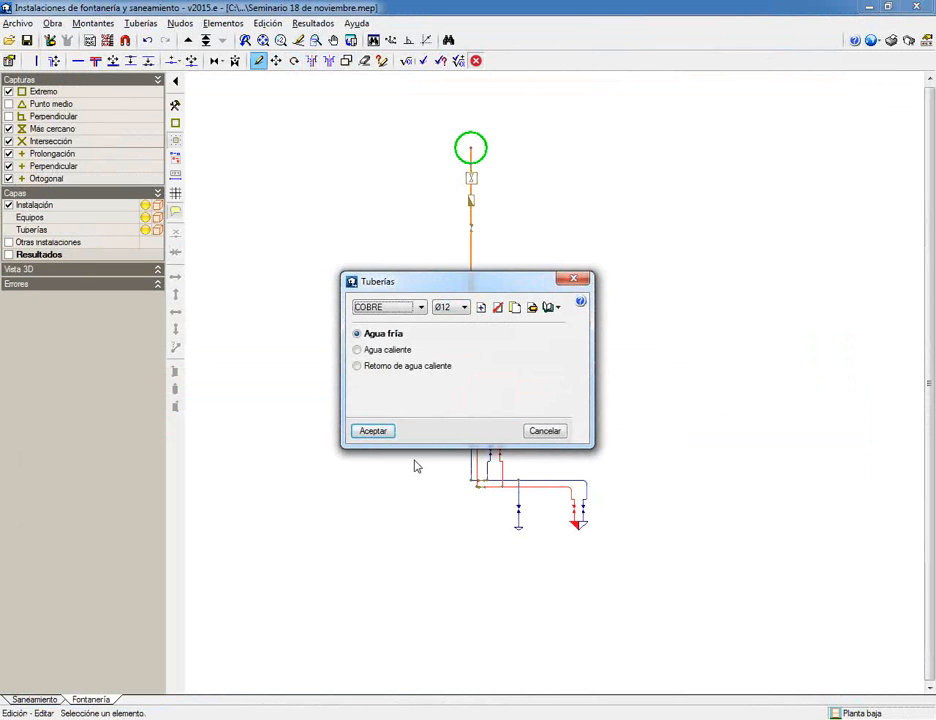
{"action": "left_click", "coordinate": [455, 307]}
{"action": "left_click", "coordinate": [447, 318]}
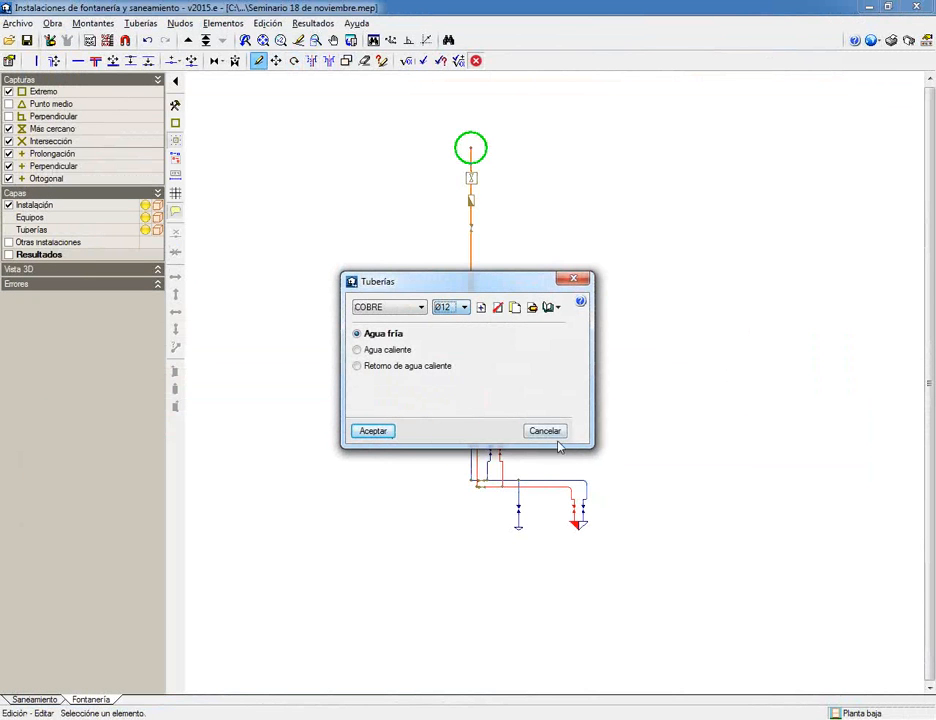
{"action": "left_click", "coordinate": [545, 431]}
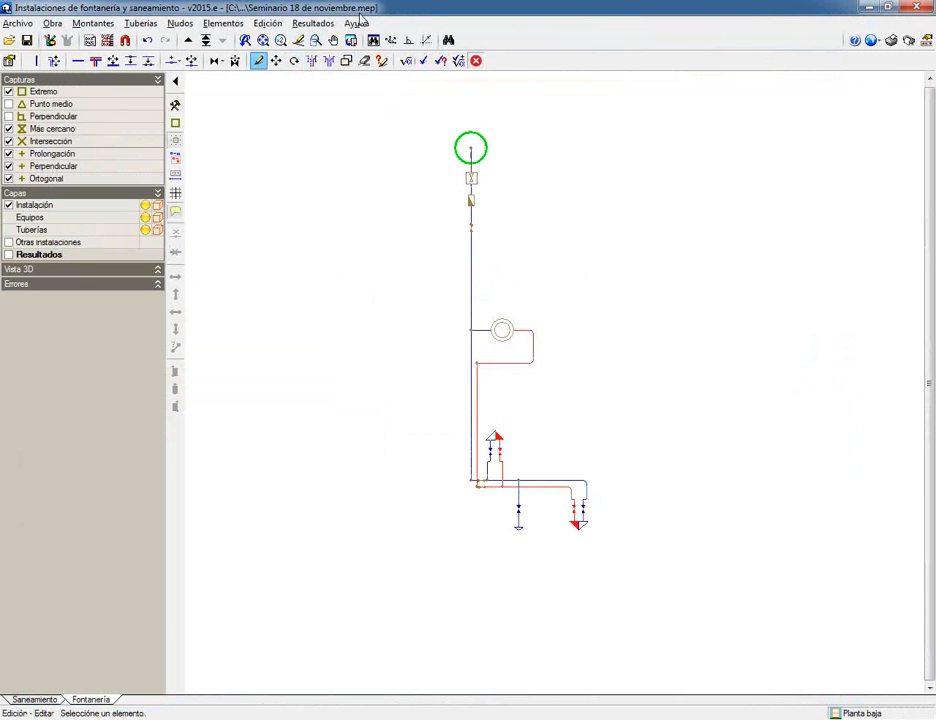
- Size the installation automatically and turn on the reference and description labels in the drawing
{"action": "left_click", "coordinate": [407, 63]}
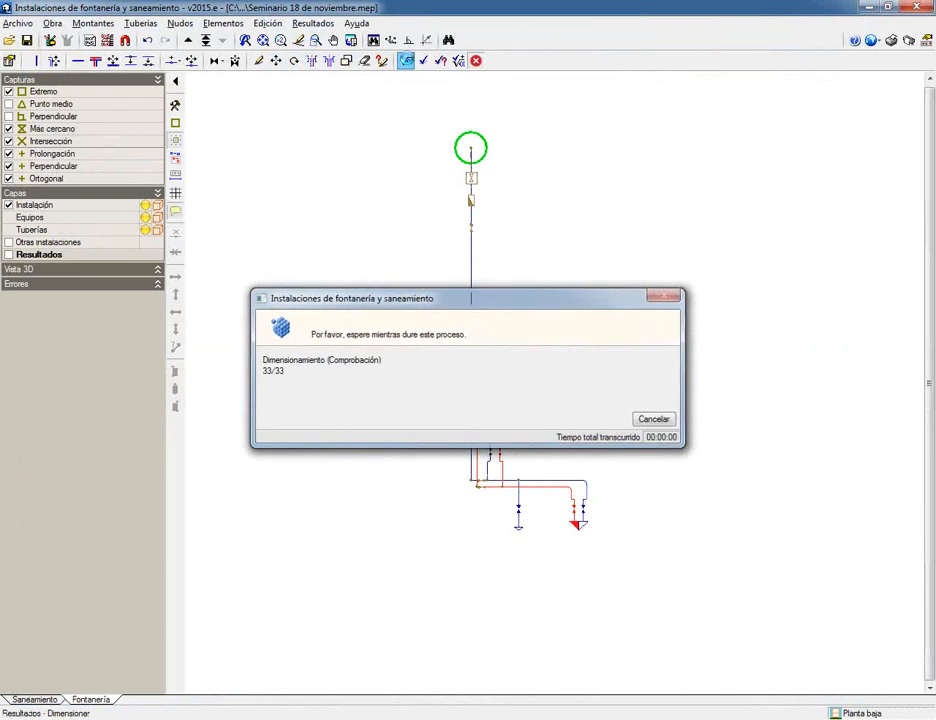
{"action": "mouse_move", "coordinate": [474, 263]}
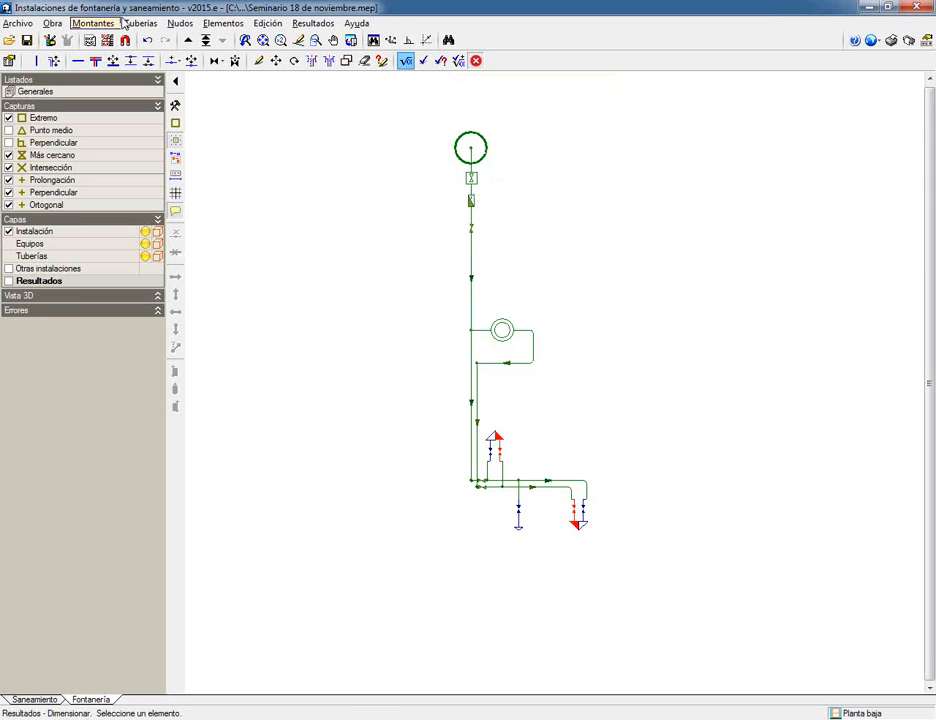
{"action": "left_click", "coordinate": [52, 23]}
{"action": "left_click", "coordinate": [70, 150]}
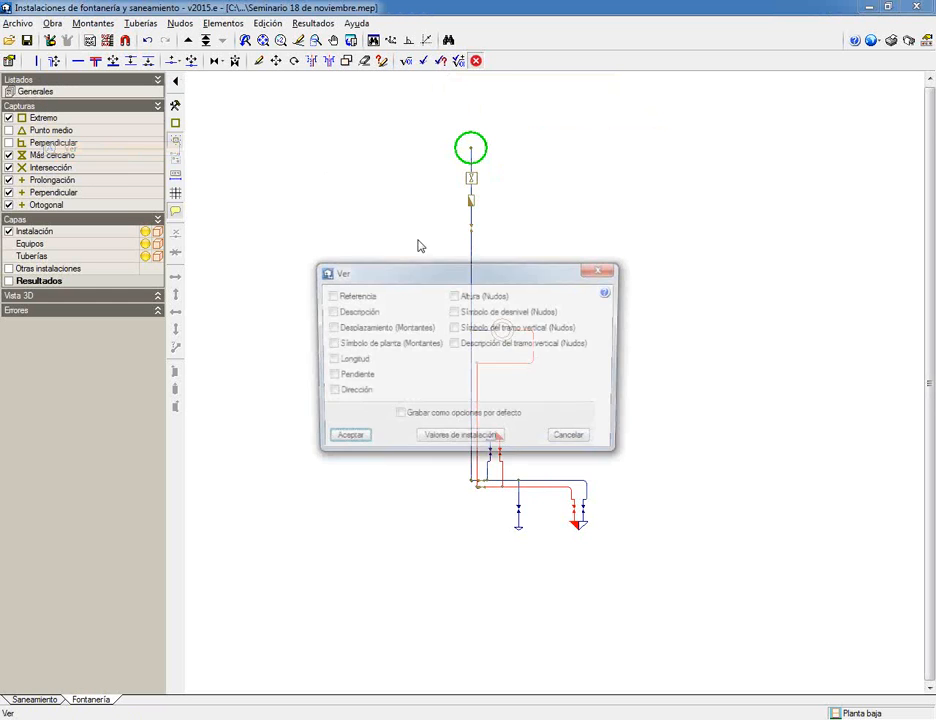
{"action": "left_click", "coordinate": [362, 298]}
{"action": "left_click", "coordinate": [362, 312]}
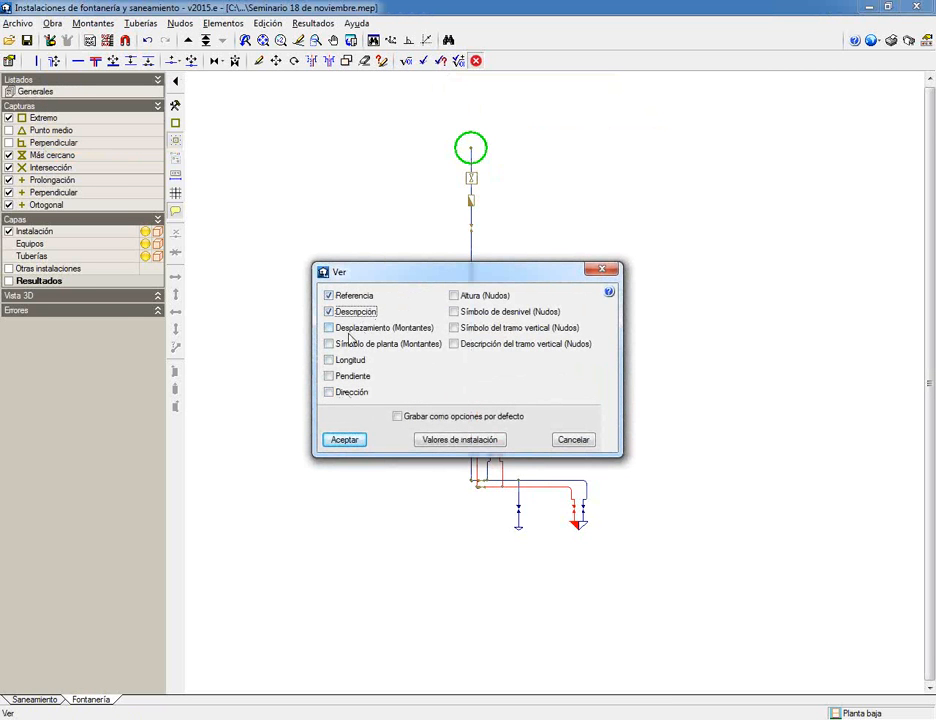
{"action": "left_click", "coordinate": [350, 440]}
- Show the calculated results and inspect the service connection node, the main pipe, the boiler's hot-water outlet and the pipe towards the risers
{"action": "scroll", "coordinate": [470, 244], "scroll_direction": "up", "scroll_amount": 4}
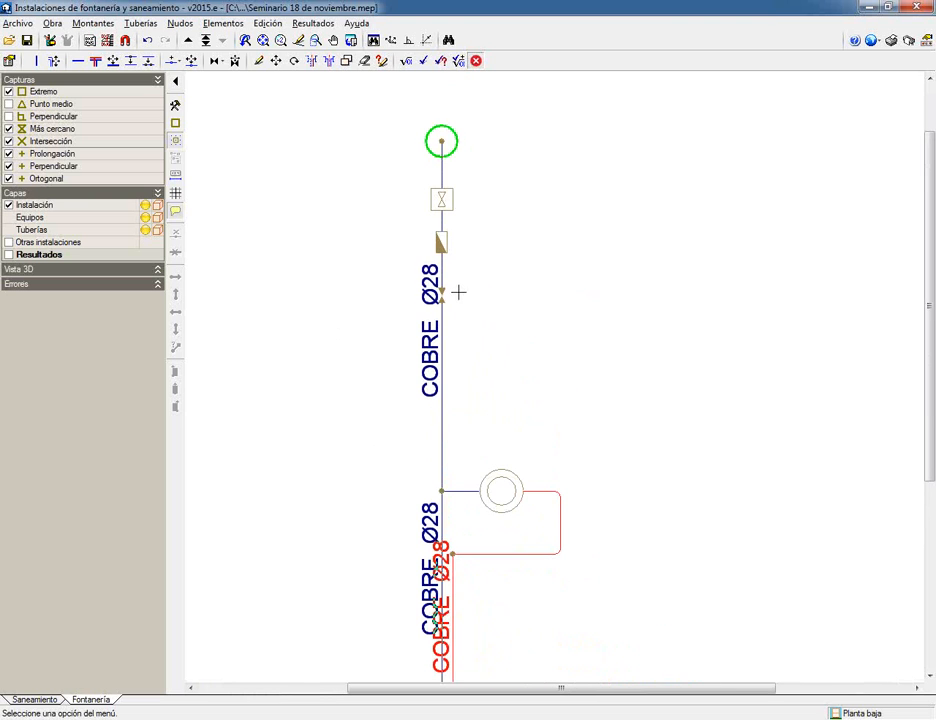
{"action": "left_click", "coordinate": [440, 61]}
{"action": "mouse_move", "coordinate": [442, 305]}
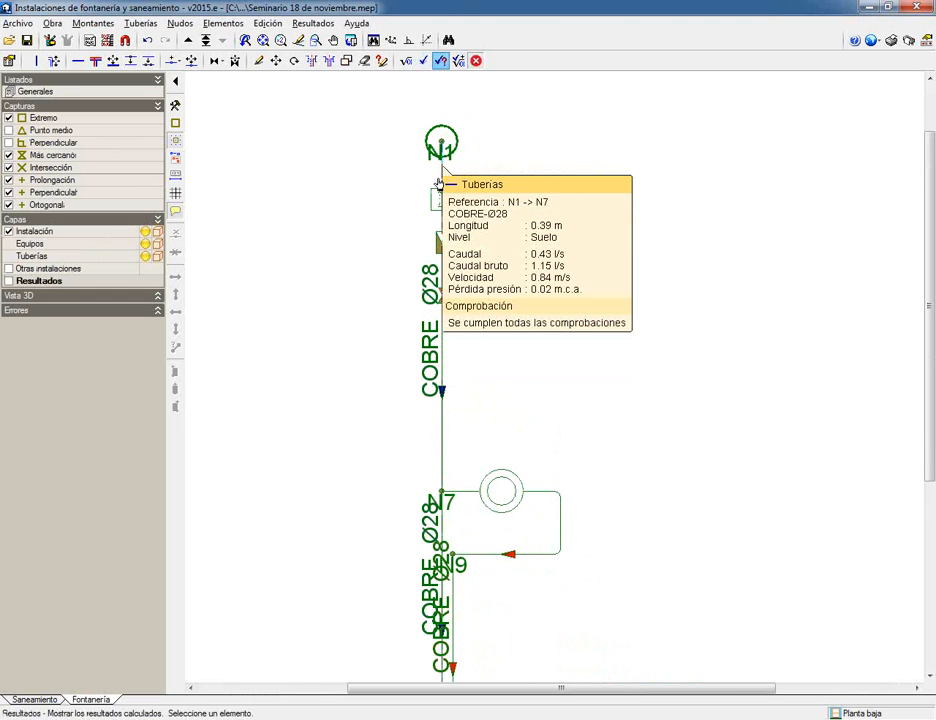
{"action": "mouse_move", "coordinate": [442, 149]}
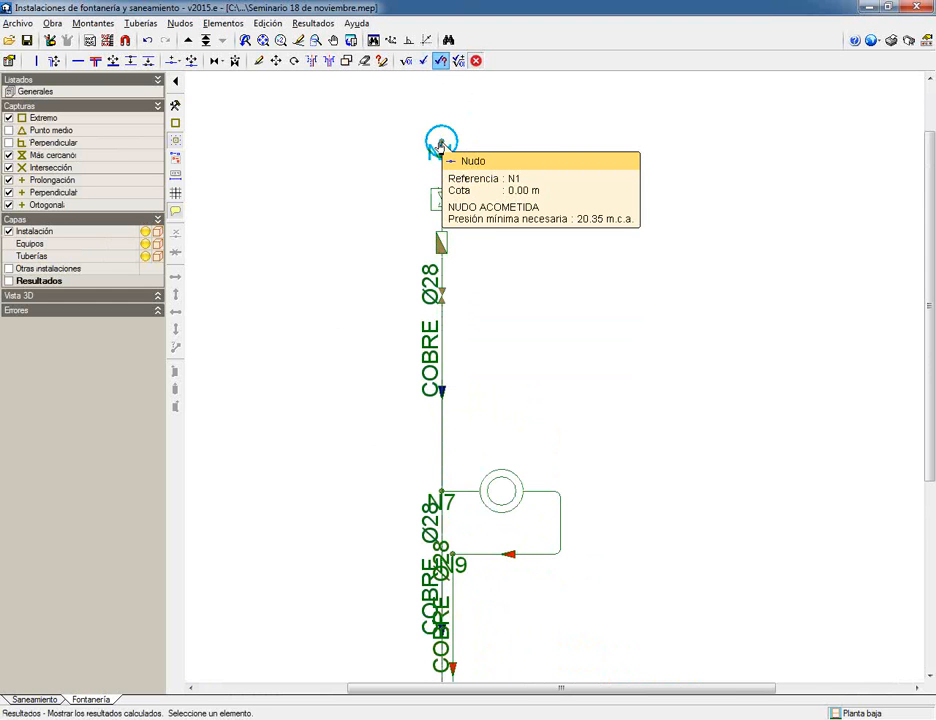
{"action": "mouse_move", "coordinate": [440, 172]}
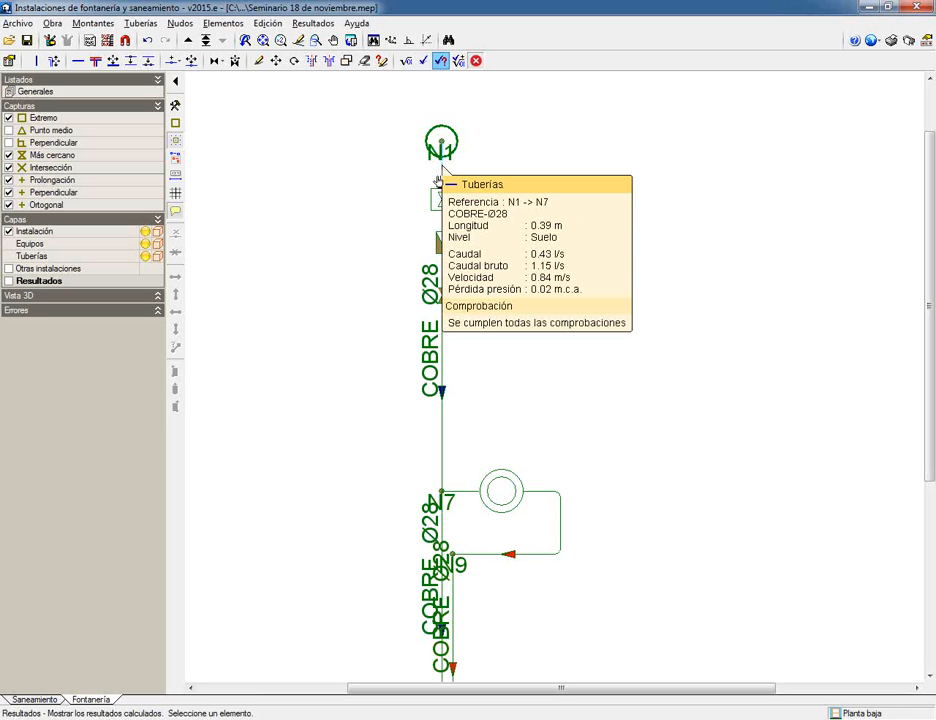
{"action": "mouse_move", "coordinate": [441, 203]}
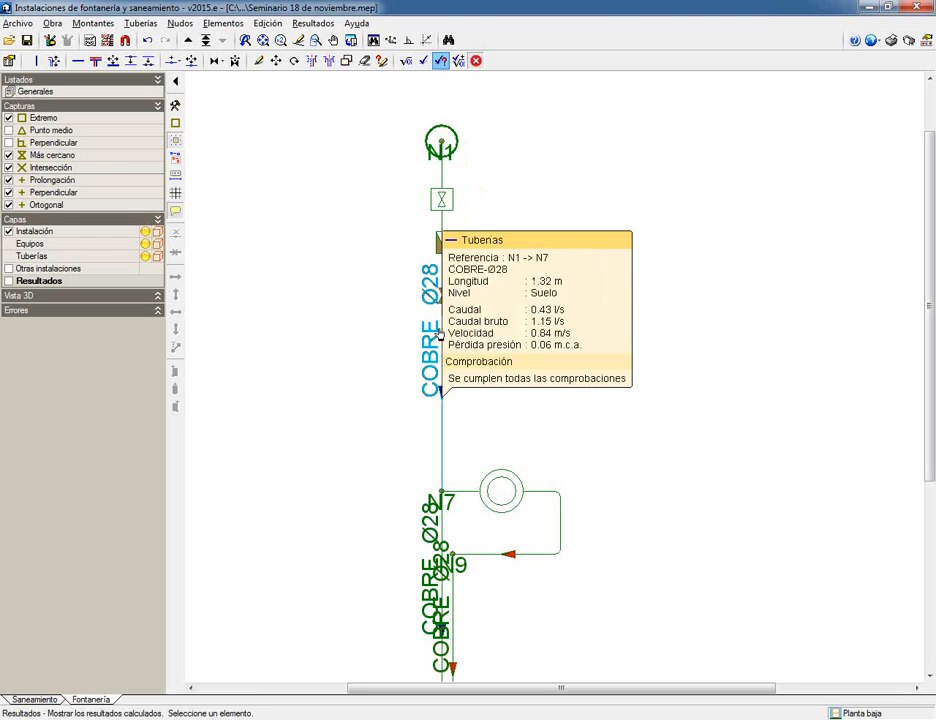
{"action": "scroll", "coordinate": [430, 420], "scroll_direction": "down", "scroll_amount": 2}
{"action": "mouse_move", "coordinate": [539, 441]}
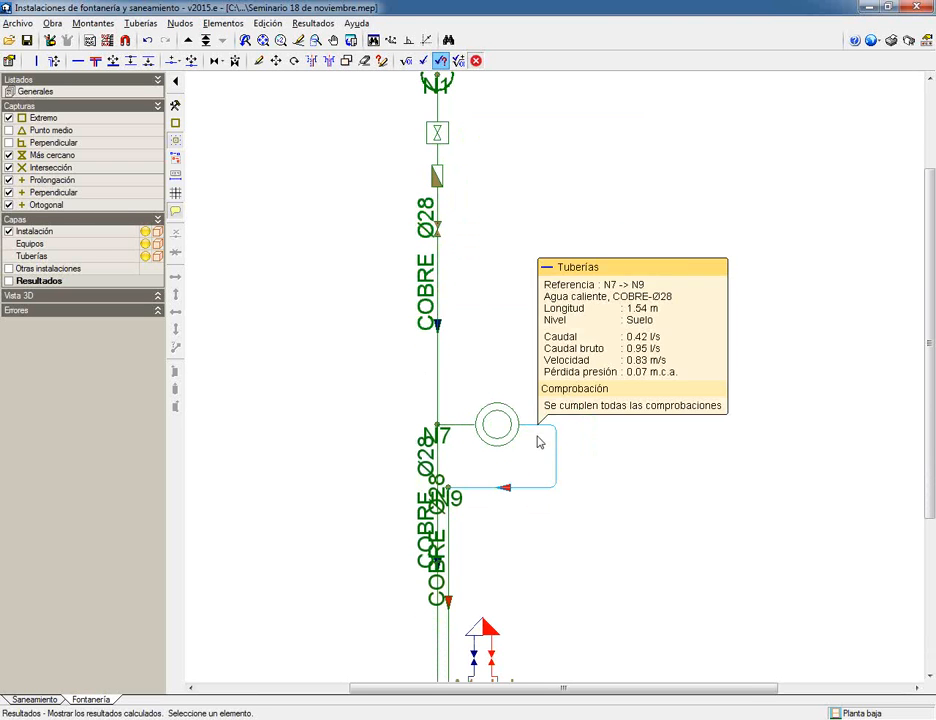
{"action": "middle_click_drag", "start_coordinate": [447, 585], "coordinate": [302, 452]}
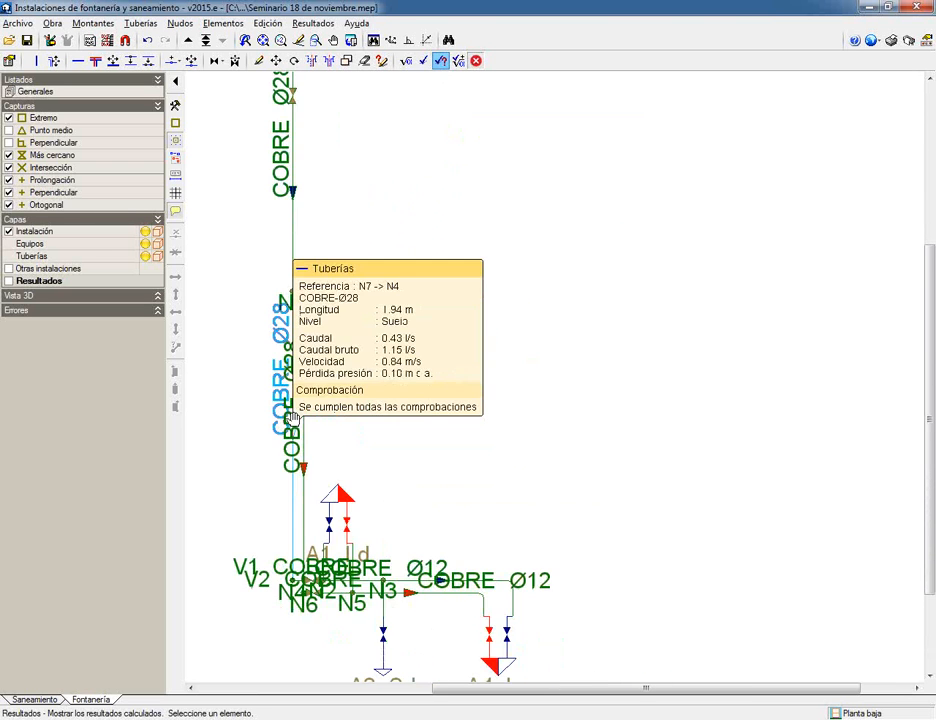
- Open the general plumbing report and review its floor groups, project data, pipe and element libraries, and risers
{"action": "left_click", "coordinate": [40, 92]}
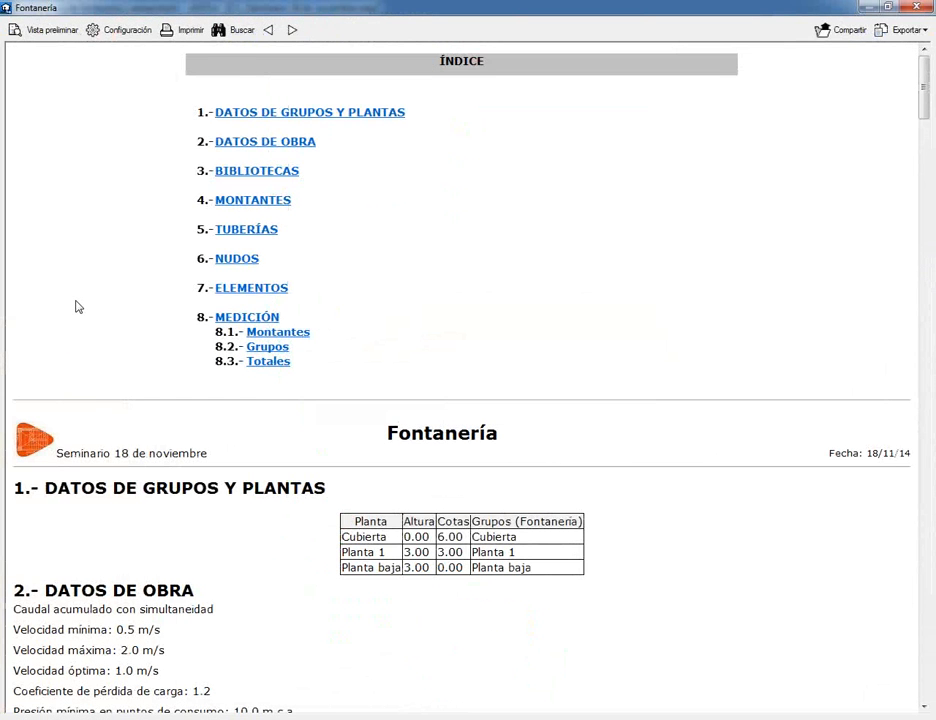
{"action": "scroll", "coordinate": [79, 307], "scroll_direction": "down", "scroll_amount": 3}
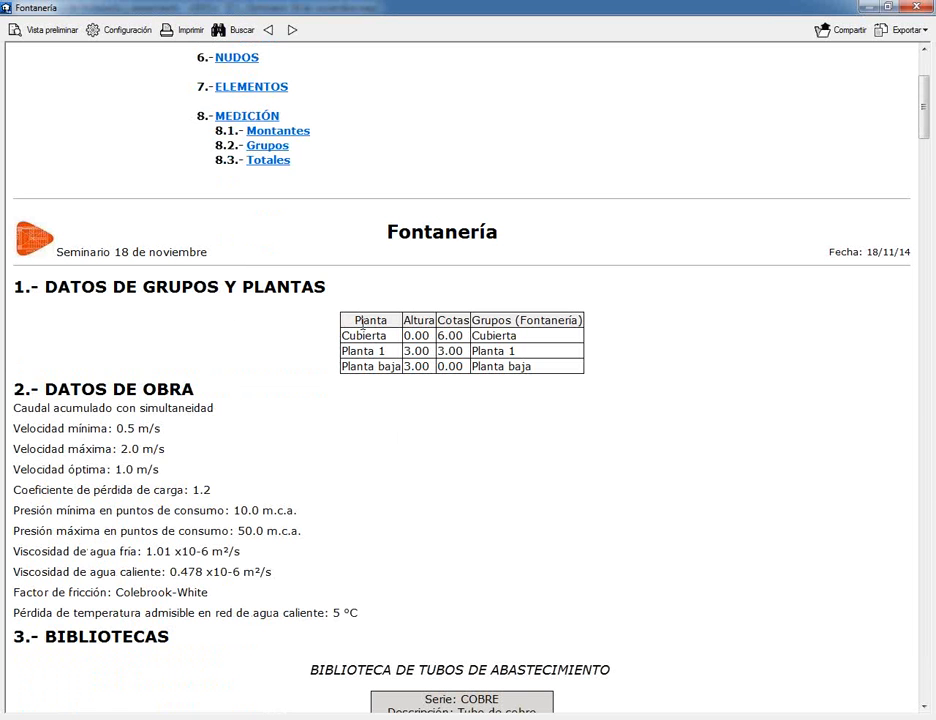
{"action": "scroll", "coordinate": [222, 295], "scroll_direction": "down", "scroll_amount": 3}
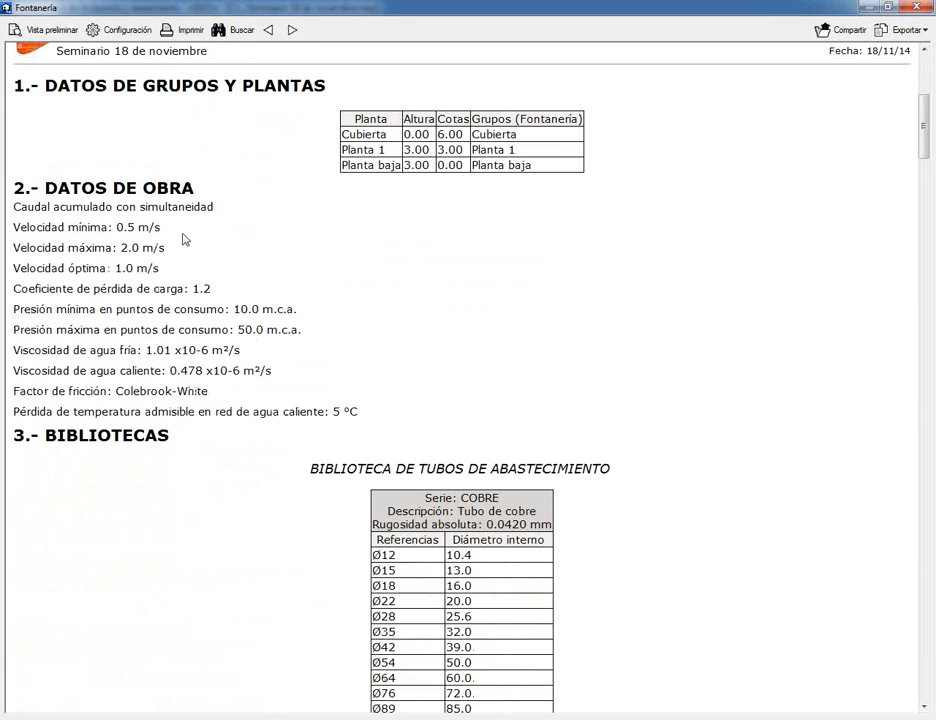
{"action": "scroll", "coordinate": [300, 386], "scroll_direction": "down", "scroll_amount": 3}
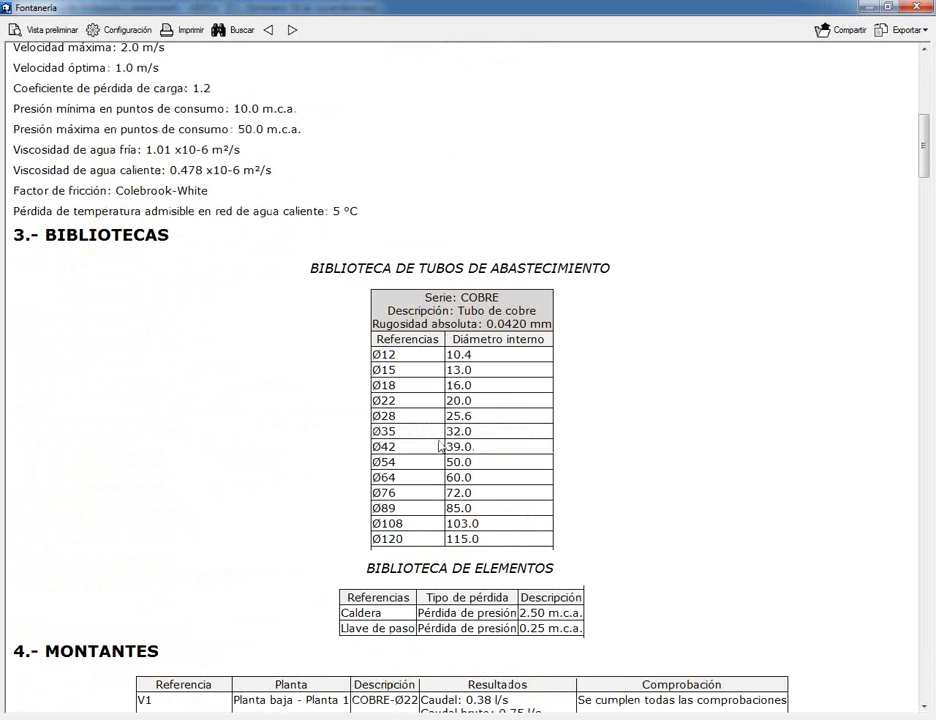
{"action": "scroll", "coordinate": [440, 455], "scroll_direction": "down", "scroll_amount": 3}
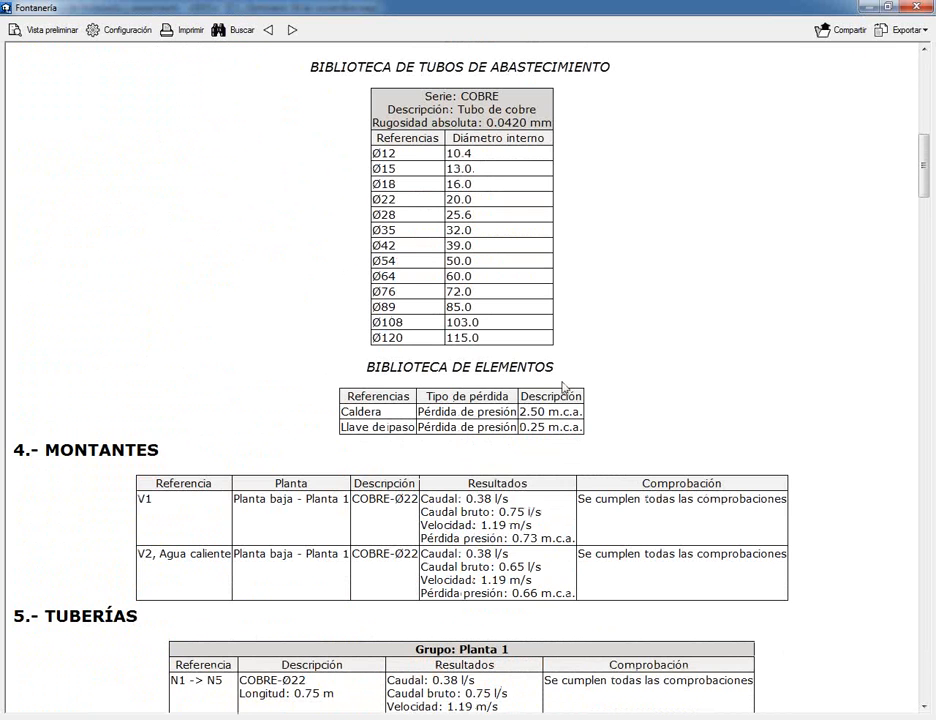
- Review the report's pipe results and the node pressures and checks for Planta 1 and Planta baja
{"action": "scroll", "coordinate": [190, 428], "scroll_direction": "down", "scroll_amount": 6}
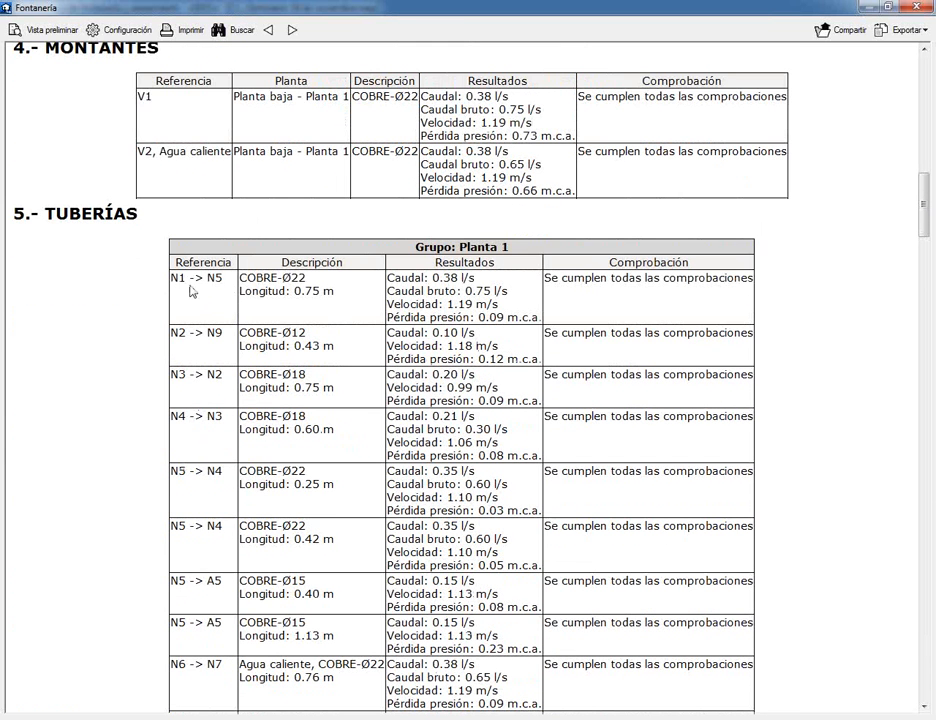
{"action": "scroll", "coordinate": [455, 288], "scroll_direction": "down", "scroll_amount": 15}
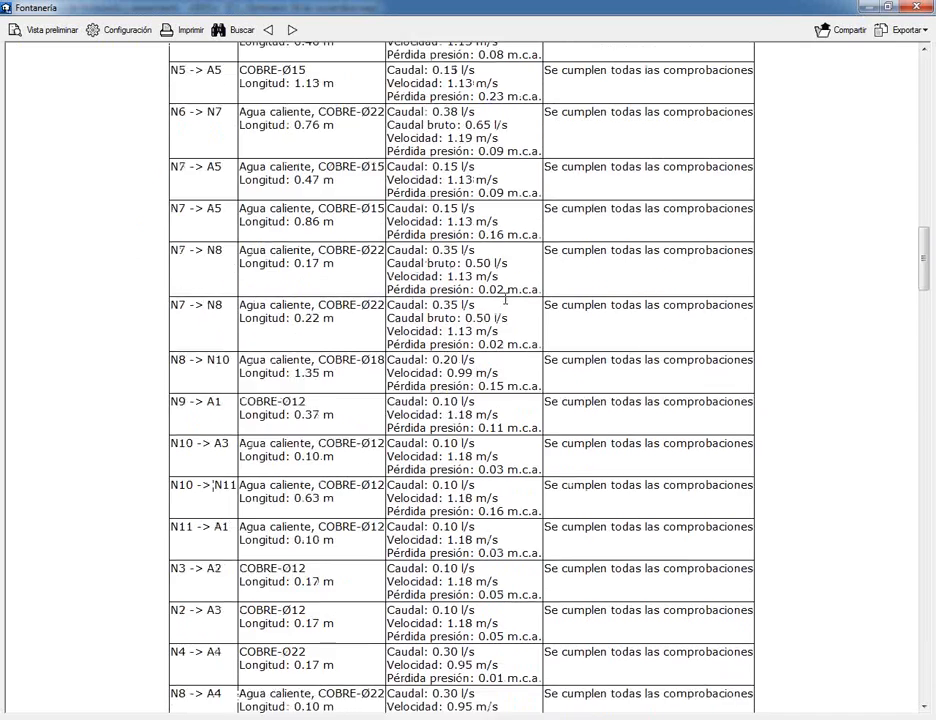
{"action": "scroll", "coordinate": [547, 388], "scroll_direction": "down", "scroll_amount": 15}
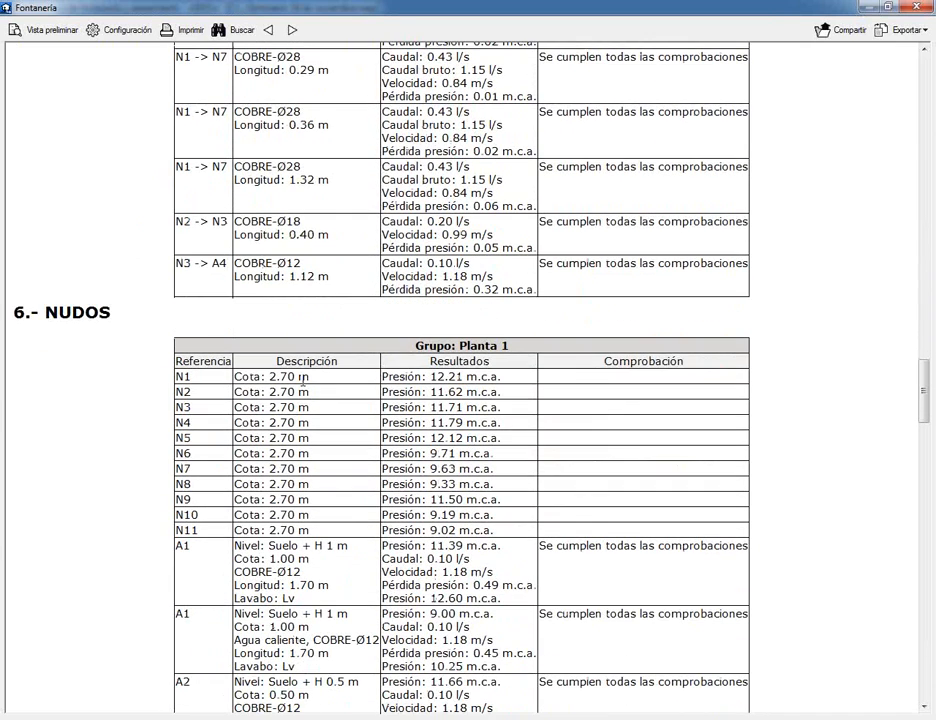
{"action": "scroll", "coordinate": [386, 385], "scroll_direction": "down", "scroll_amount": 5}
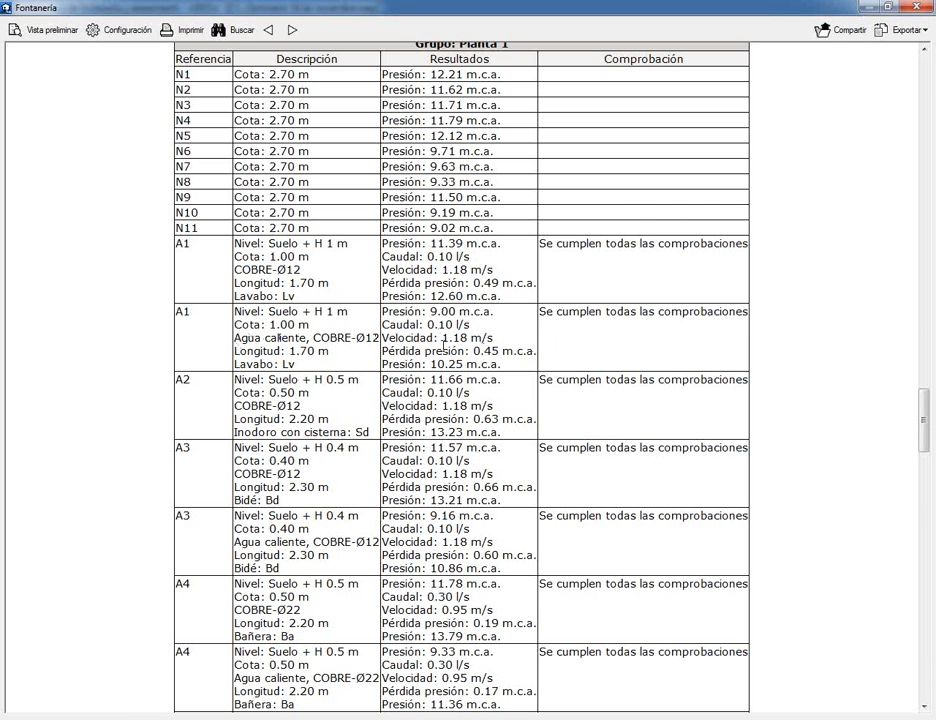
{"action": "scroll", "coordinate": [443, 347], "scroll_direction": "down", "scroll_amount": 12}
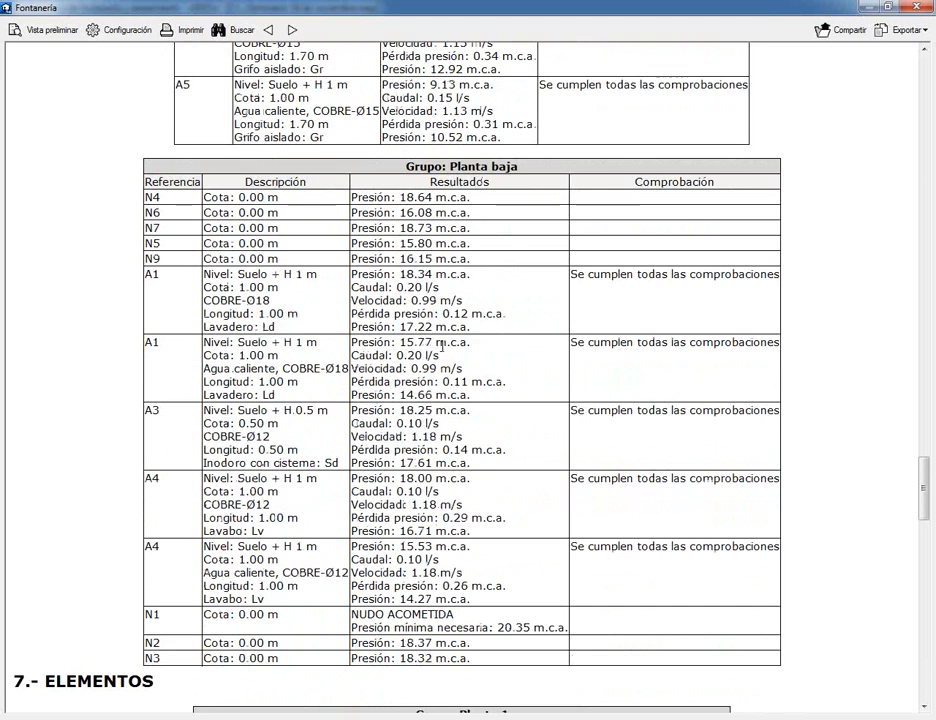
- Review the Elementos and Medición sections of the Fontanería report through to the Totales tables and close it
{"action": "scroll", "coordinate": [441, 345], "scroll_direction": "down", "scroll_amount": 10}
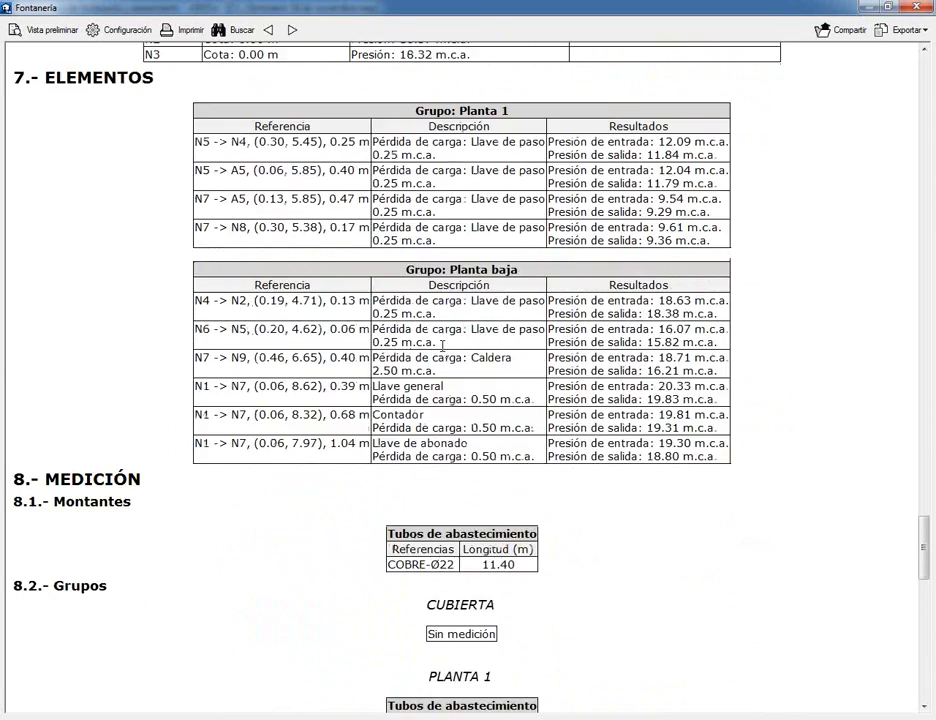
{"action": "scroll", "coordinate": [442, 350], "scroll_direction": "down", "scroll_amount": 5}
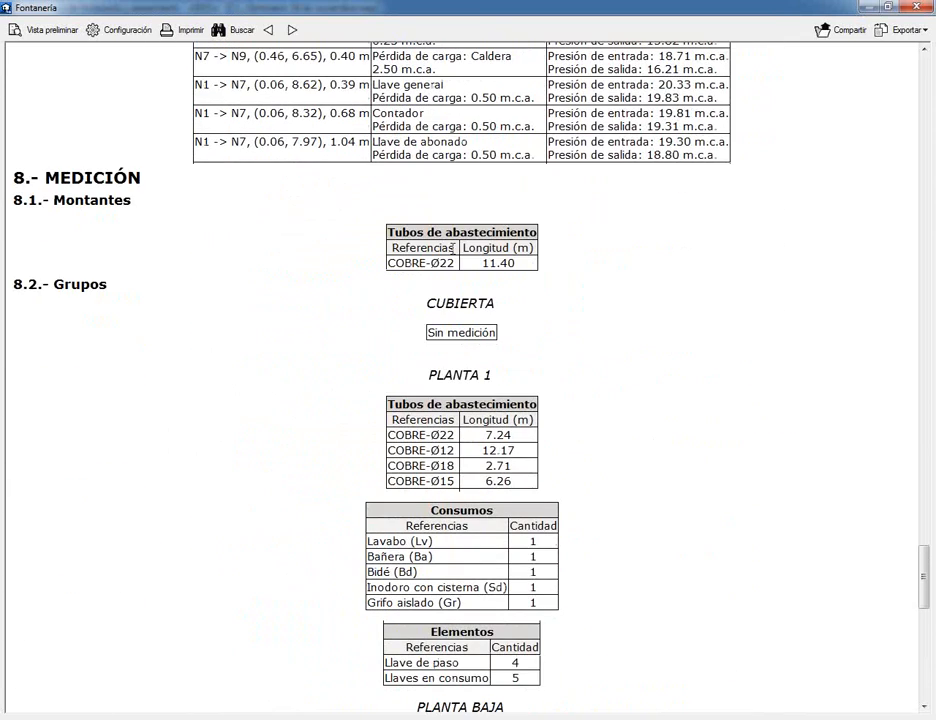
{"action": "scroll", "coordinate": [444, 381], "scroll_direction": "down", "scroll_amount": 15}
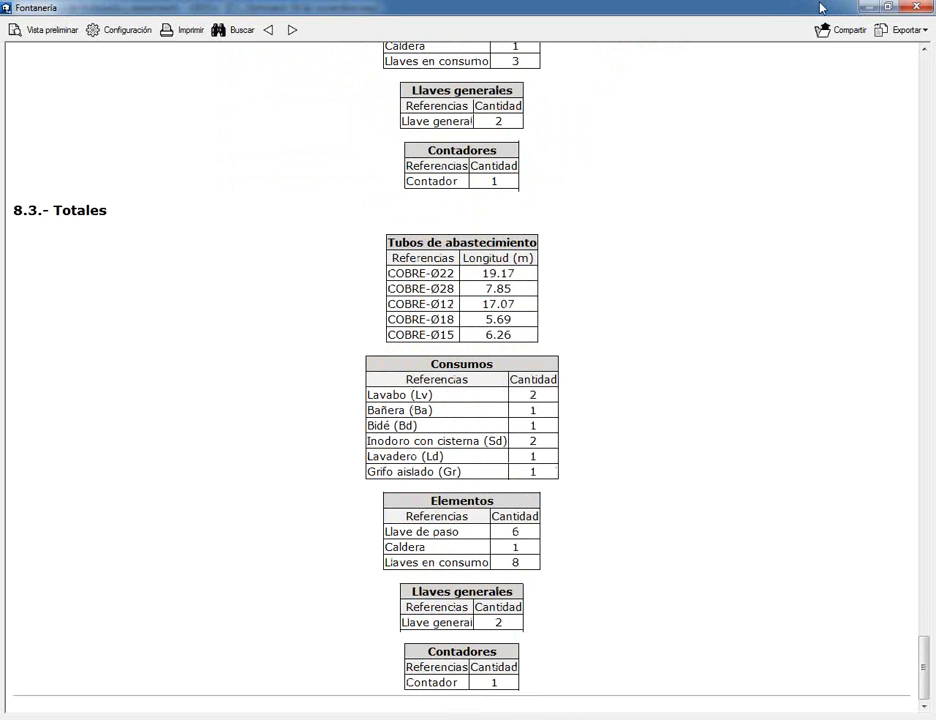
{"action": "left_click", "coordinate": [916, 8]}
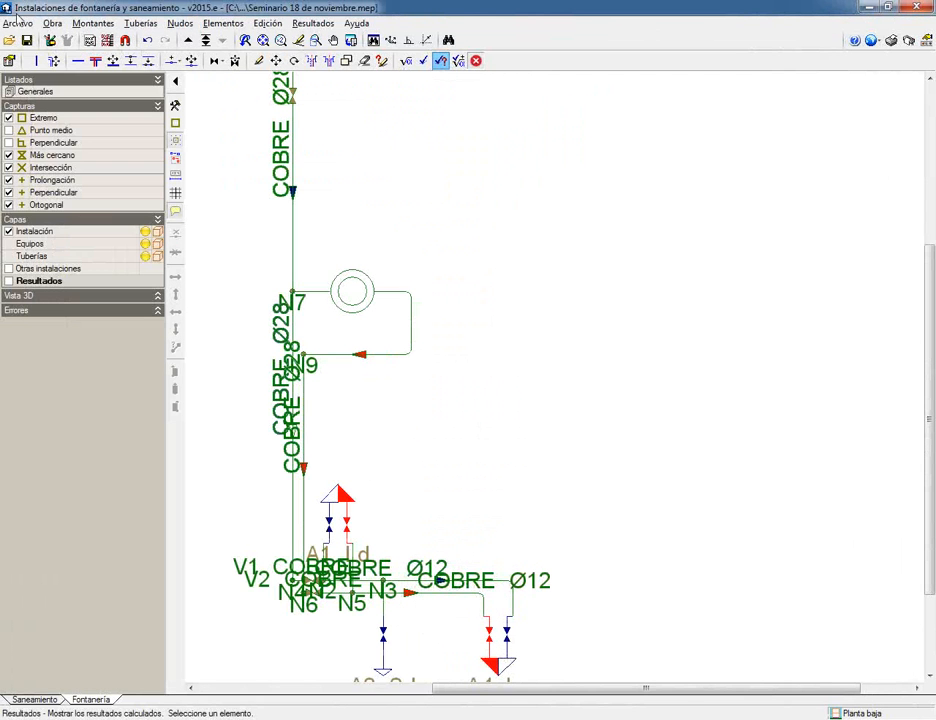
- Compose a Fontanería drawing set at 1/100 with Planta 1, Planta baja, Tabla de montantes and Vista 3D del edificio
{"action": "left_click", "coordinate": [16, 23]}
{"action": "mouse_move", "coordinate": [62, 148]}
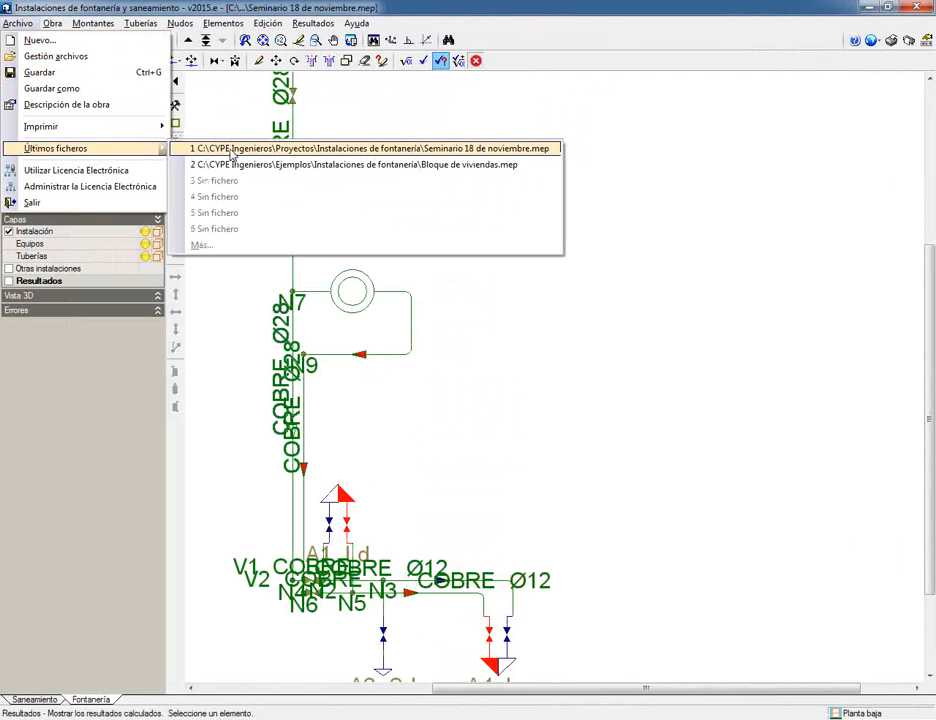
{"action": "left_click", "coordinate": [180, 142]}
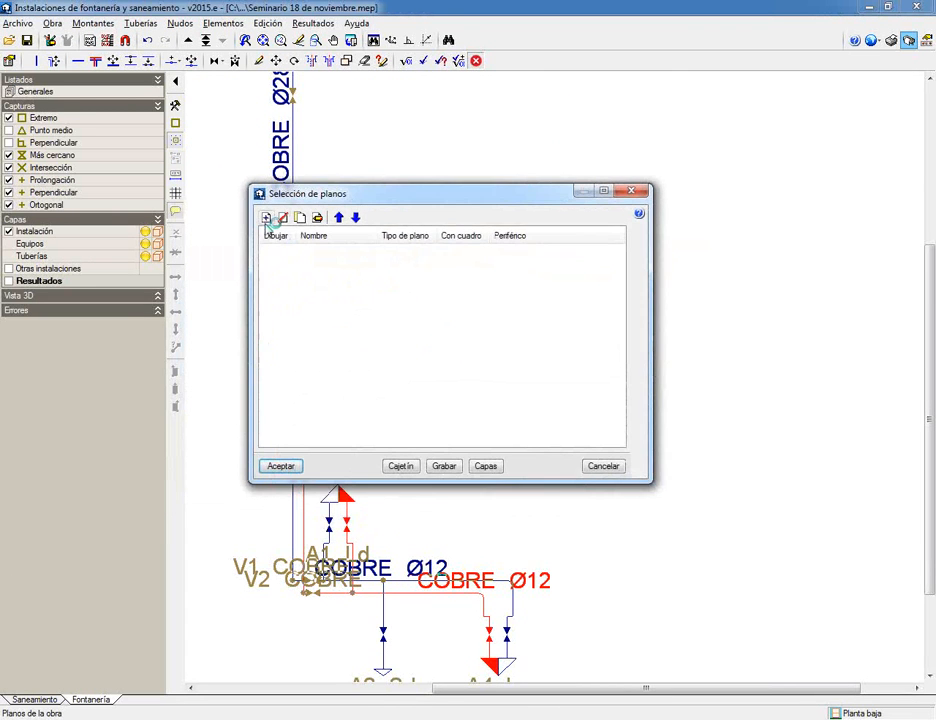
{"action": "left_click", "coordinate": [266, 218]}
{"action": "left_click", "coordinate": [313, 211]}
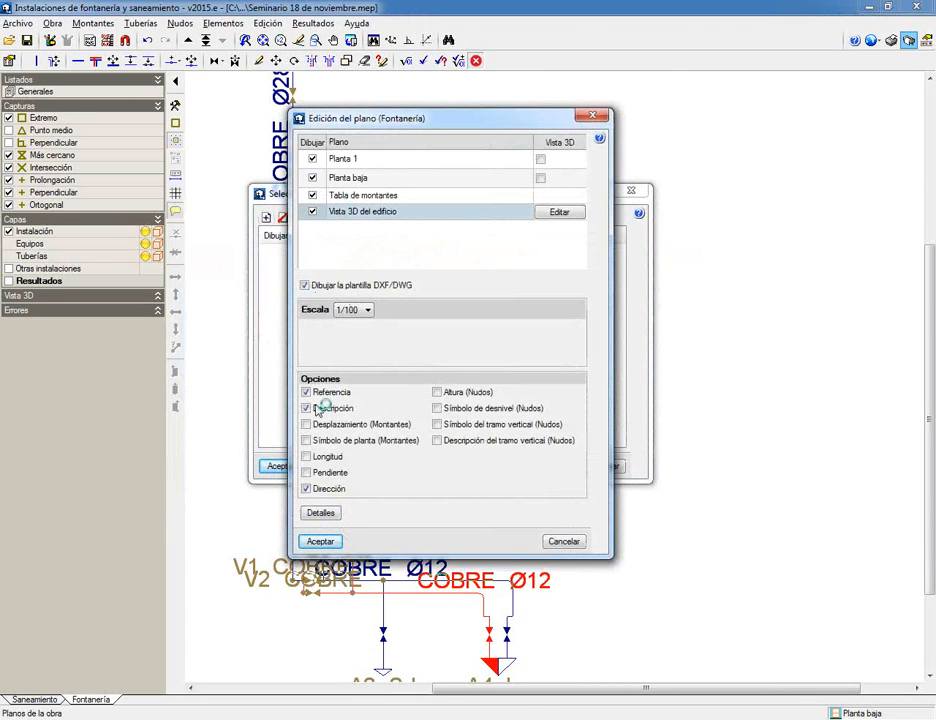
{"action": "left_click", "coordinate": [318, 541]}
{"action": "left_click", "coordinate": [285, 467]}
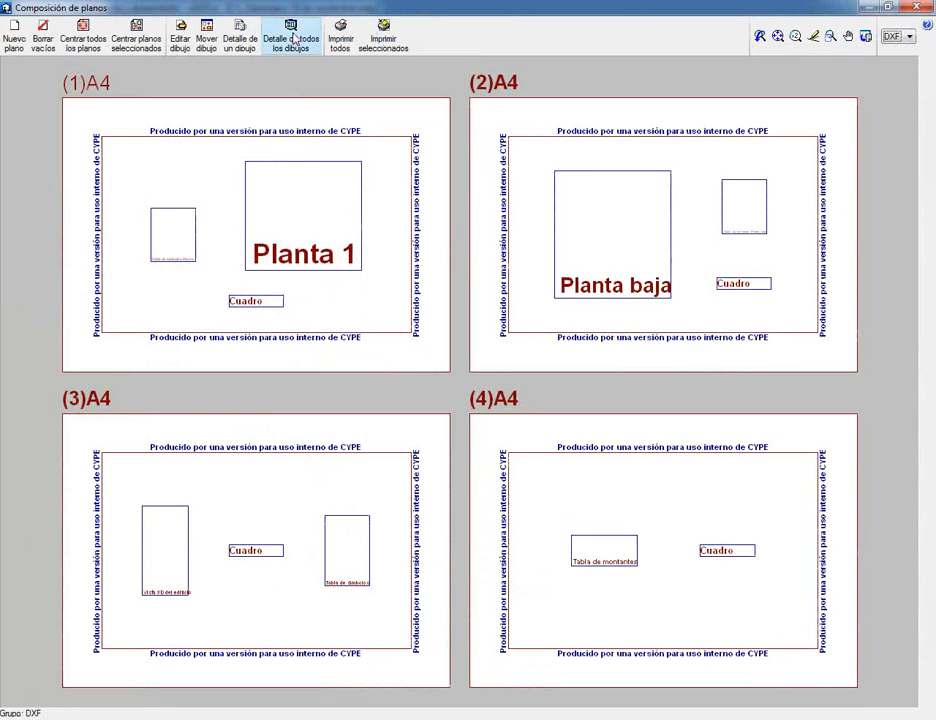
- Show all composed drawings in detail and examine the pipe layout of Planta 1
{"action": "left_click", "coordinate": [294, 38]}
{"action": "scroll", "coordinate": [270, 197], "scroll_direction": "up", "scroll_amount": 4}
{"action": "middle_click_drag", "start_coordinate": [272, 255], "coordinate": [277, 363]}
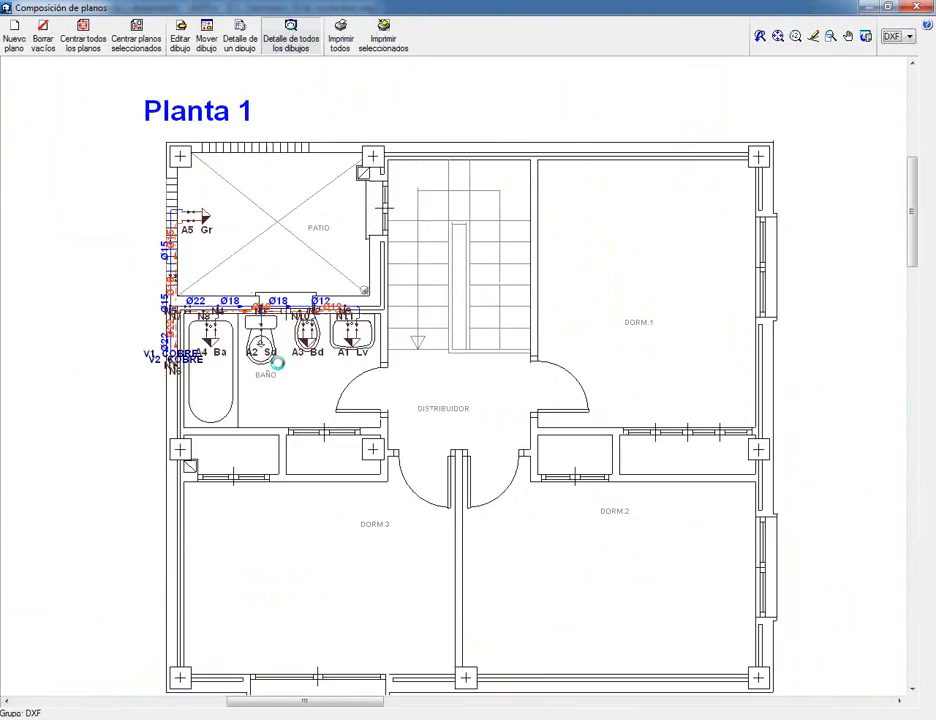
{"action": "scroll", "coordinate": [140, 250], "scroll_direction": "up", "scroll_amount": 3}
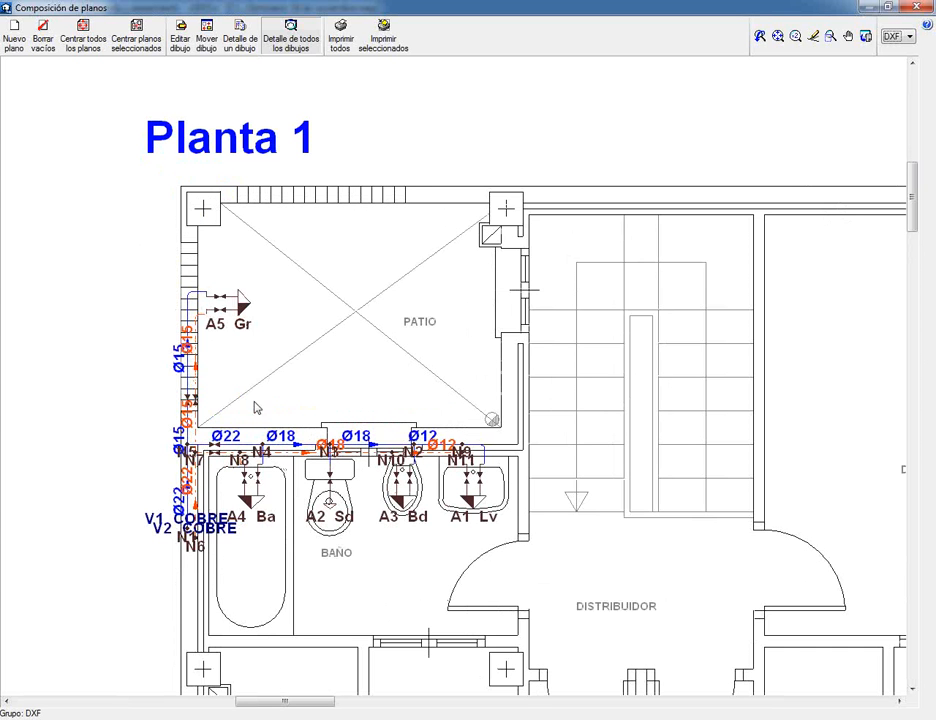
{"action": "scroll", "coordinate": [388, 523], "scroll_direction": "down", "scroll_amount": 7}
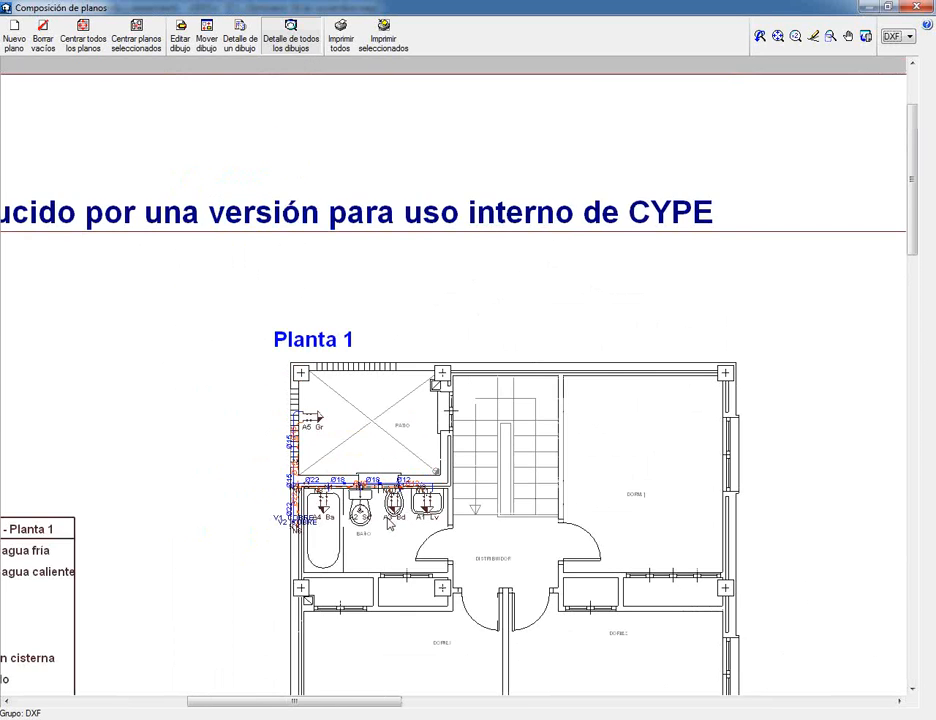
- Examine the pipe layout of Planta baja on the second A4 sheet
{"action": "middle_click_drag", "start_coordinate": [388, 523], "coordinate": [188, 357]}
{"action": "middle_click_drag", "start_coordinate": [670, 409], "coordinate": [346, 407]}
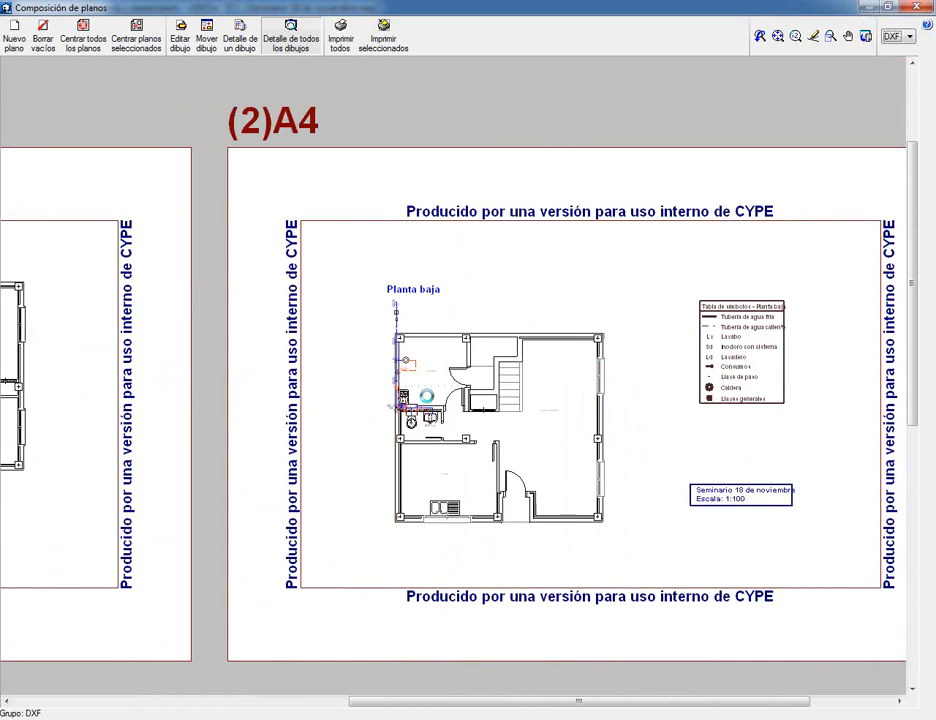
{"action": "scroll", "coordinate": [430, 392], "scroll_direction": "up", "scroll_amount": 6}
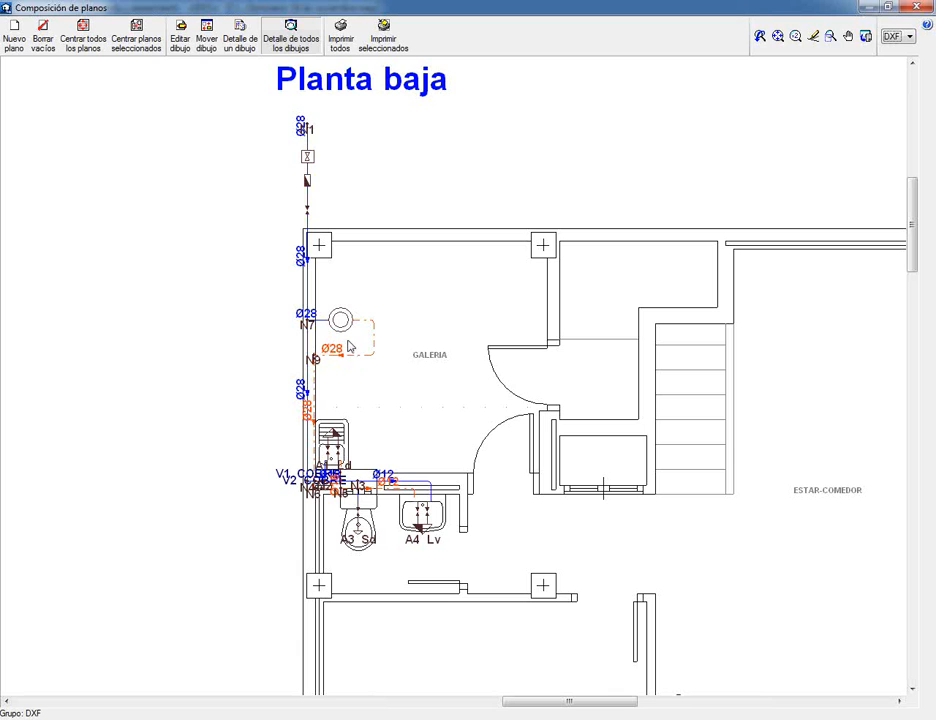
- Examine the Vista 3D del edificio drawing, then close the composition and cancel the drawing selection
{"action": "scroll", "coordinate": [348, 346], "scroll_direction": "down", "scroll_amount": 8}
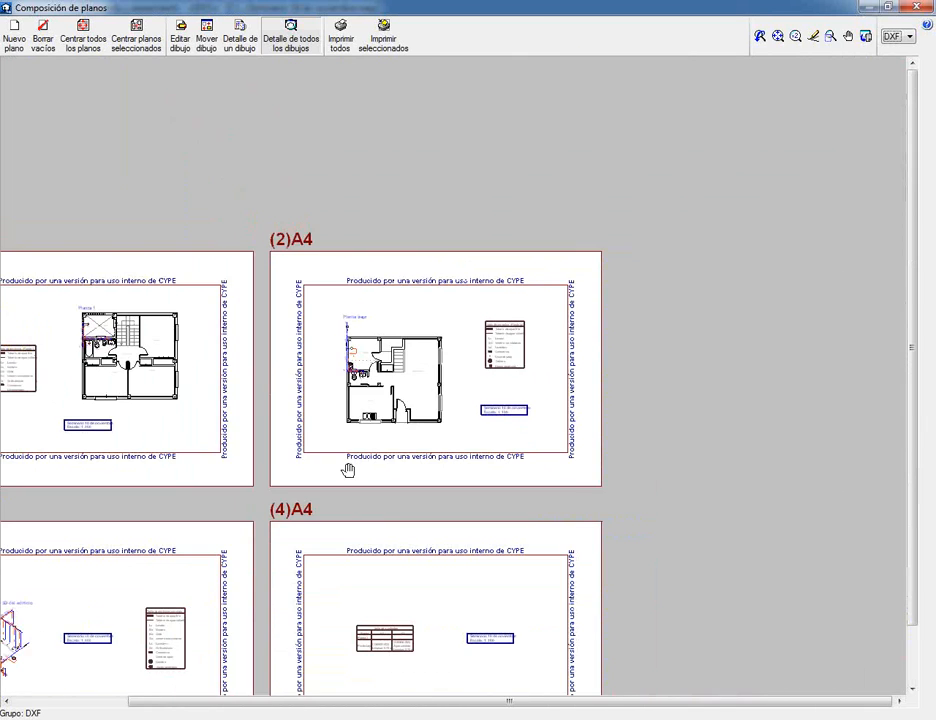
{"action": "scroll", "coordinate": [250, 418], "scroll_direction": "up", "scroll_amount": 10}
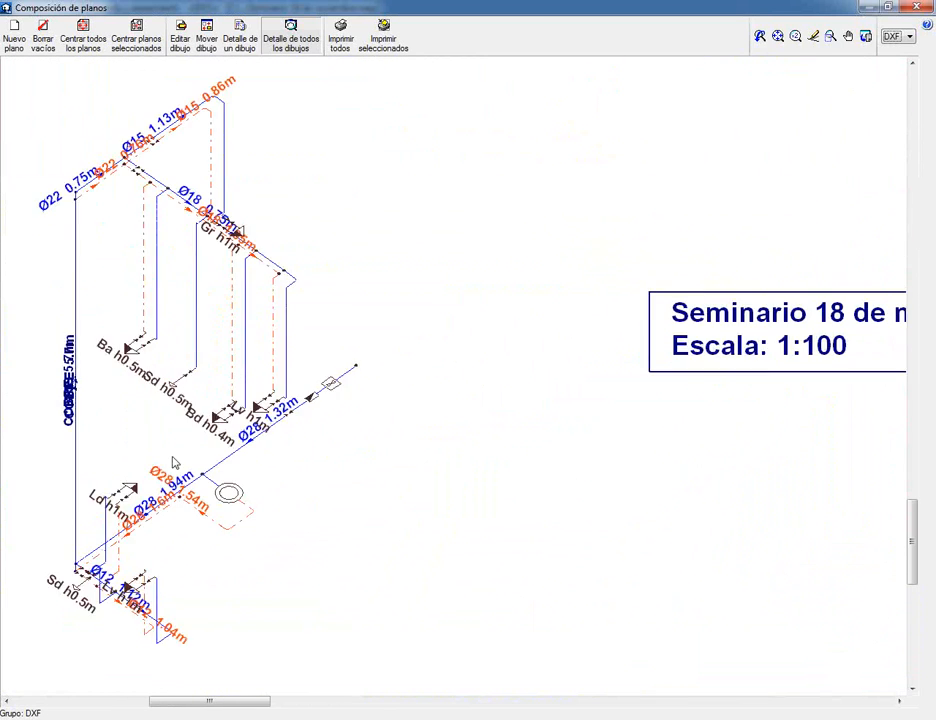
{"action": "scroll", "coordinate": [173, 462], "scroll_direction": "up", "scroll_amount": 2}
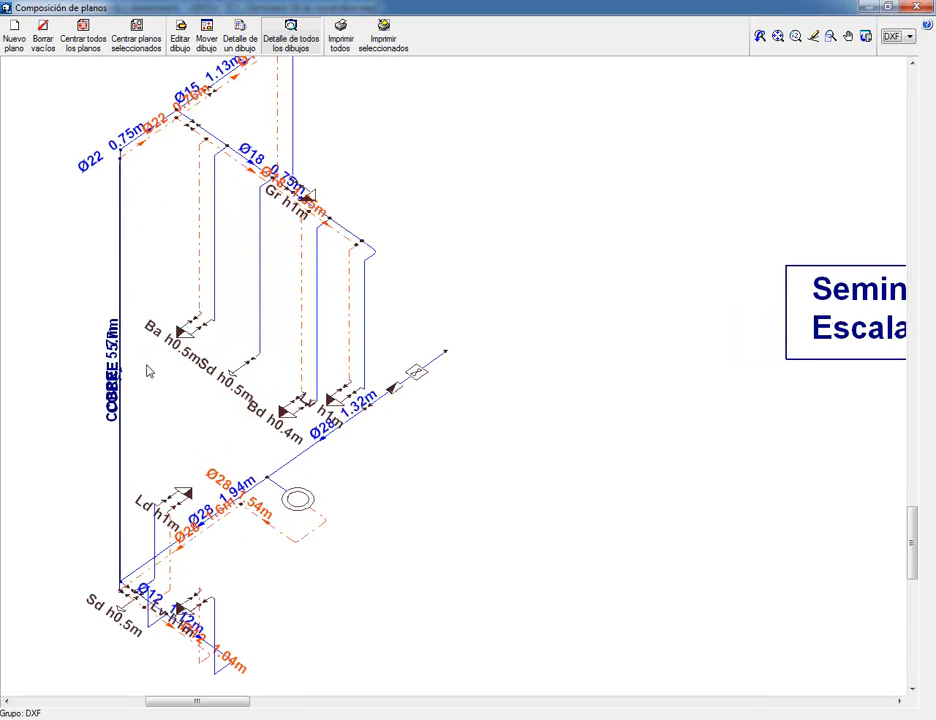
{"action": "scroll", "coordinate": [147, 370], "scroll_direction": "down", "scroll_amount": 3}
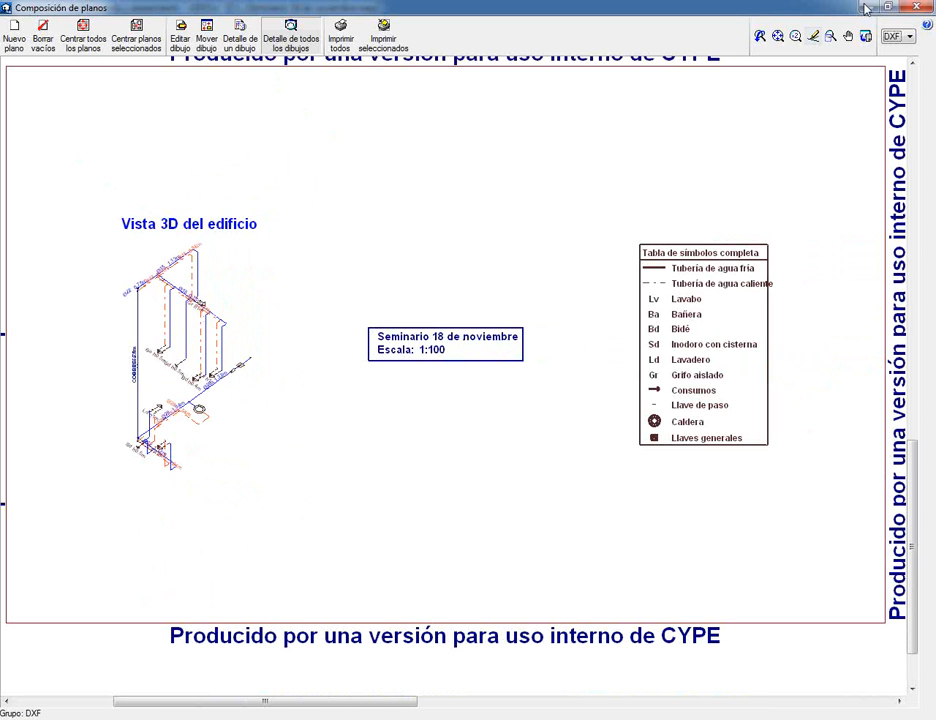
{"action": "left_click", "coordinate": [915, 8]}
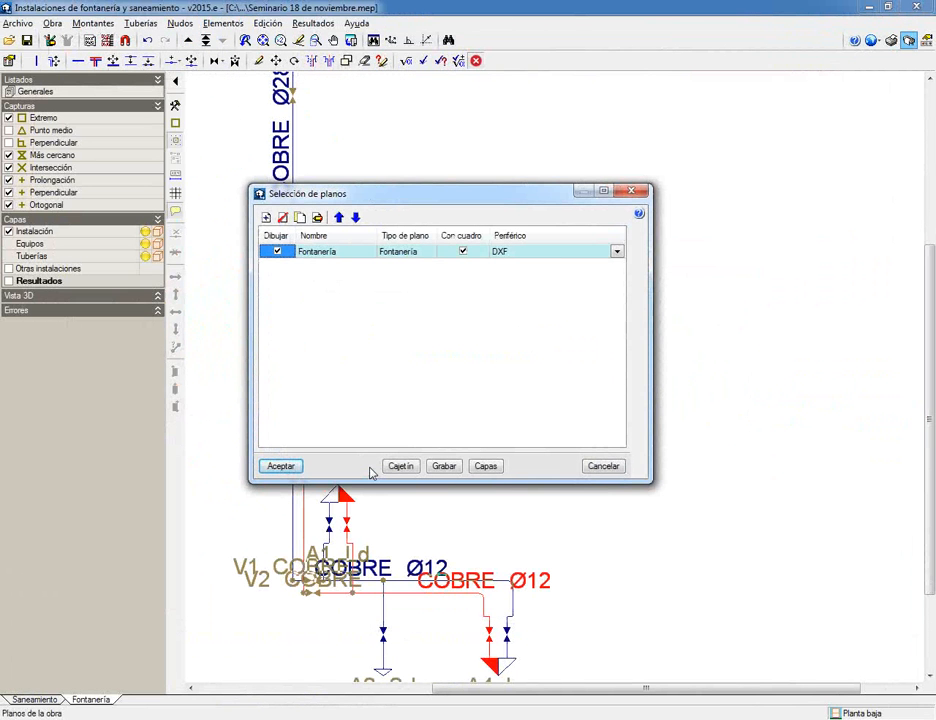
{"action": "left_click", "coordinate": [603, 466]}
- For the Saneamiento installation, assign template view planta primera to group Planta 1 and planta baja to group Planta baja
{"action": "scroll", "coordinate": [454, 472], "scroll_direction": "down", "scroll_amount": 3}
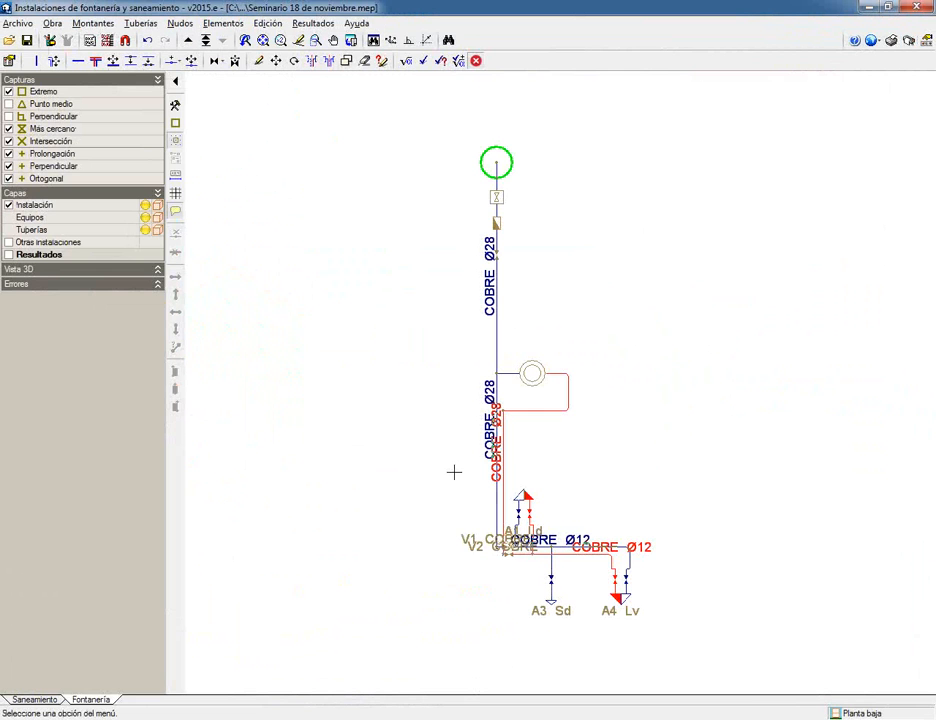
{"action": "left_click", "coordinate": [45, 699]}
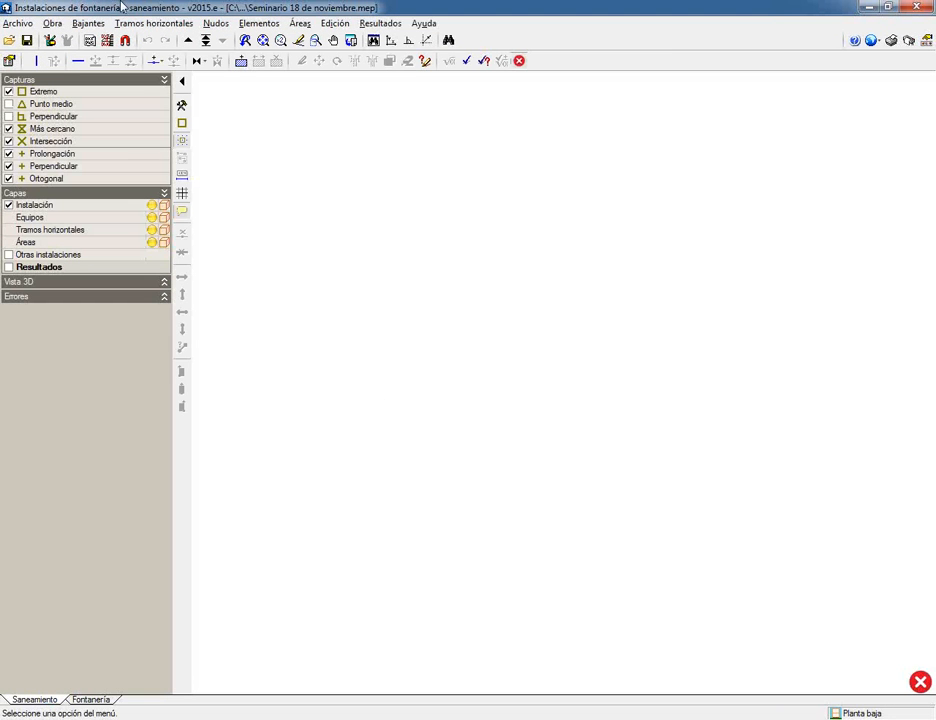
{"action": "left_click", "coordinate": [67, 40]}
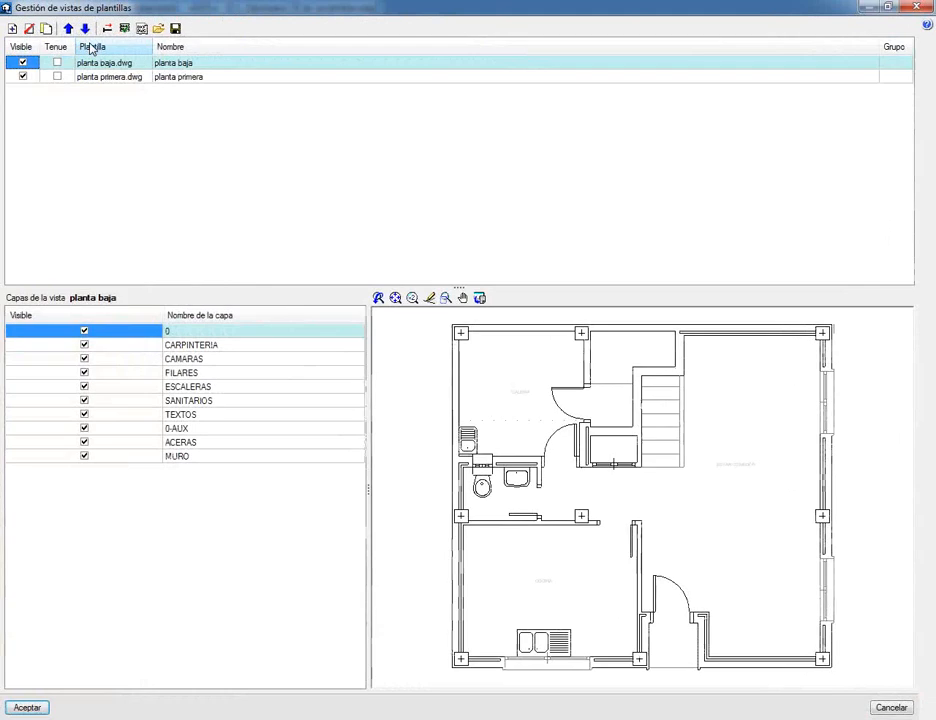
{"action": "left_click", "coordinate": [124, 28]}
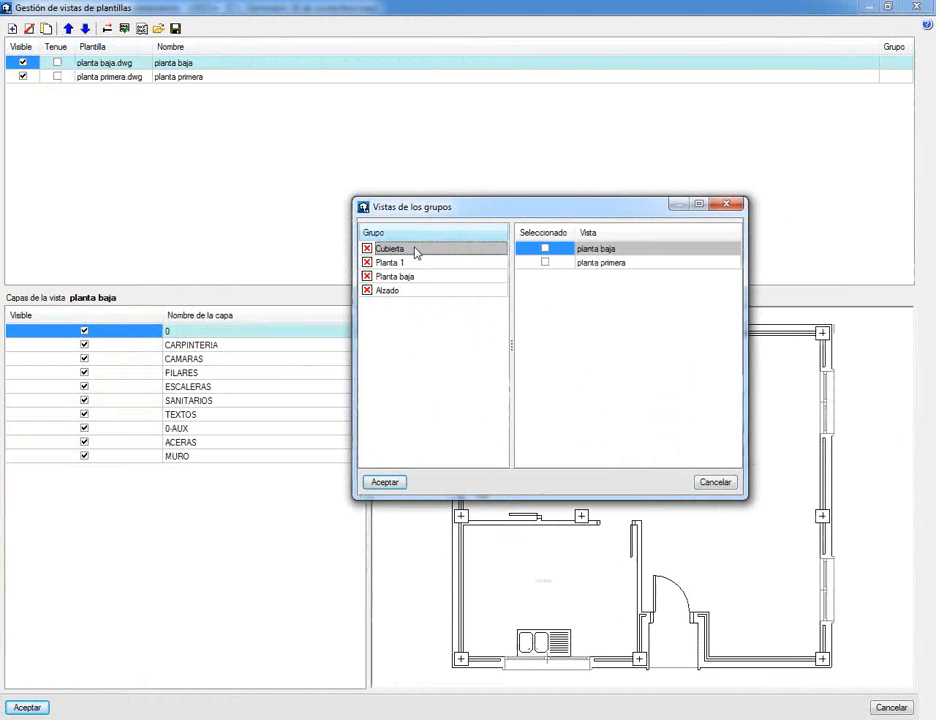
{"action": "left_click", "coordinate": [424, 263]}
{"action": "left_click", "coordinate": [545, 262]}
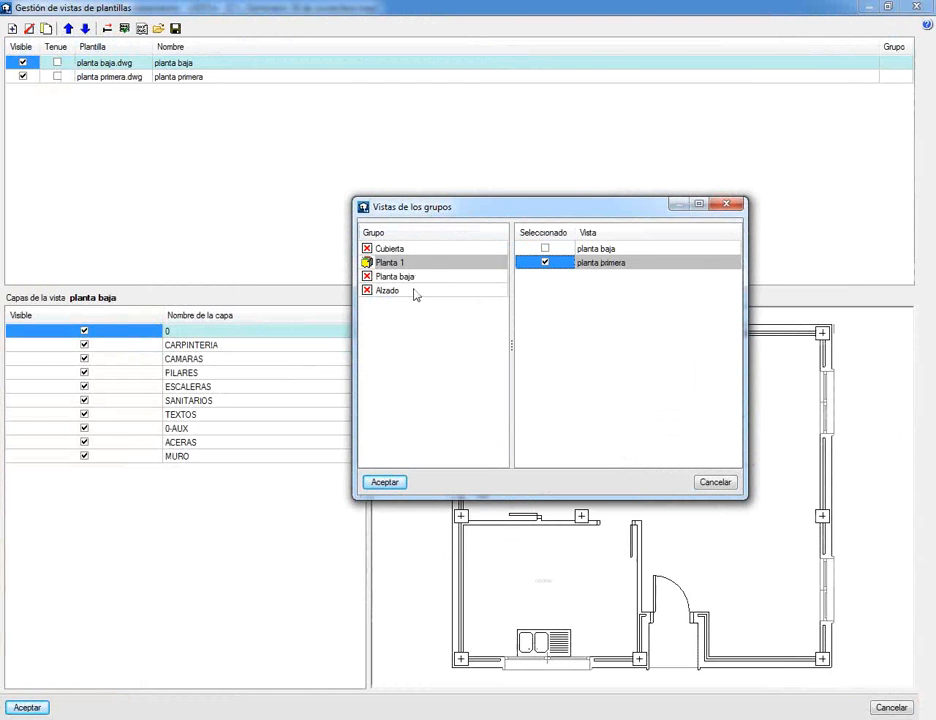
{"action": "left_click", "coordinate": [400, 276]}
{"action": "left_click", "coordinate": [545, 248]}
{"action": "left_click", "coordinate": [384, 482]}
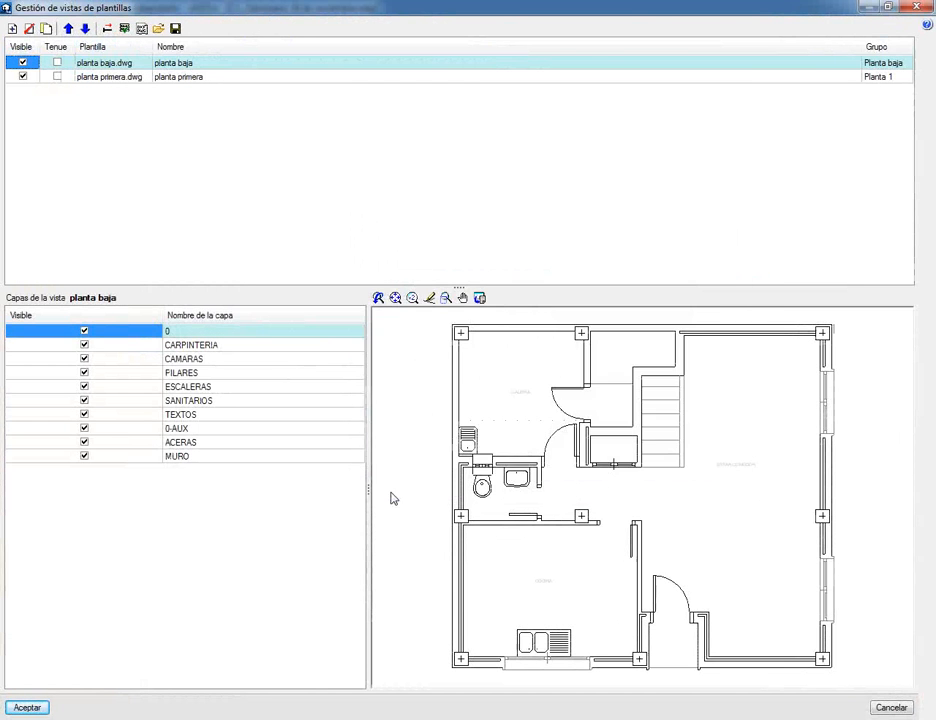
{"action": "left_click", "coordinate": [27, 707]}
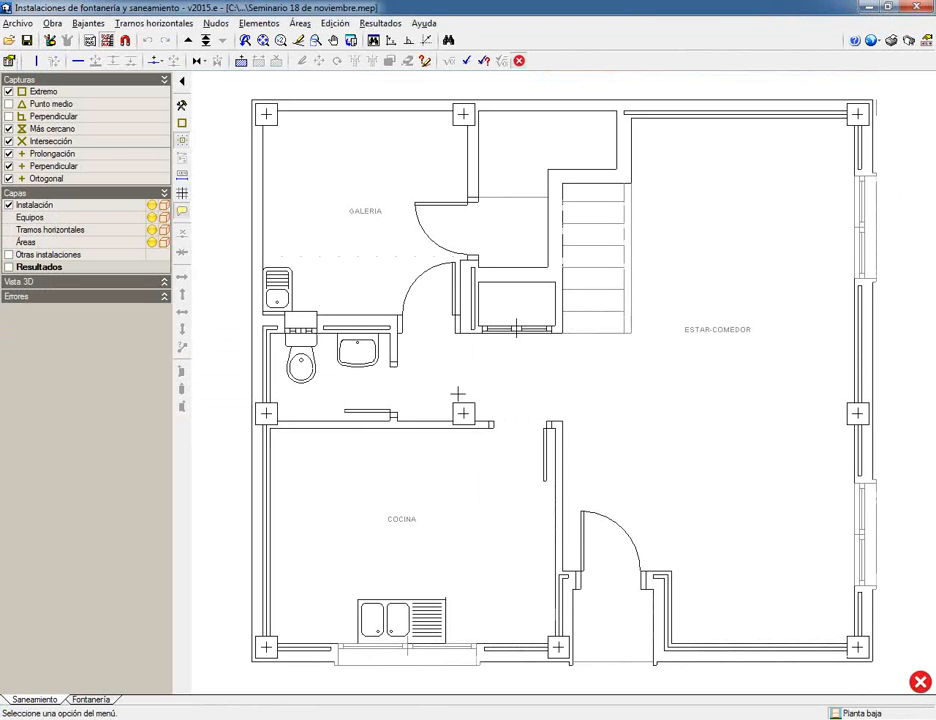
{"action": "left_click", "coordinate": [215, 23]}
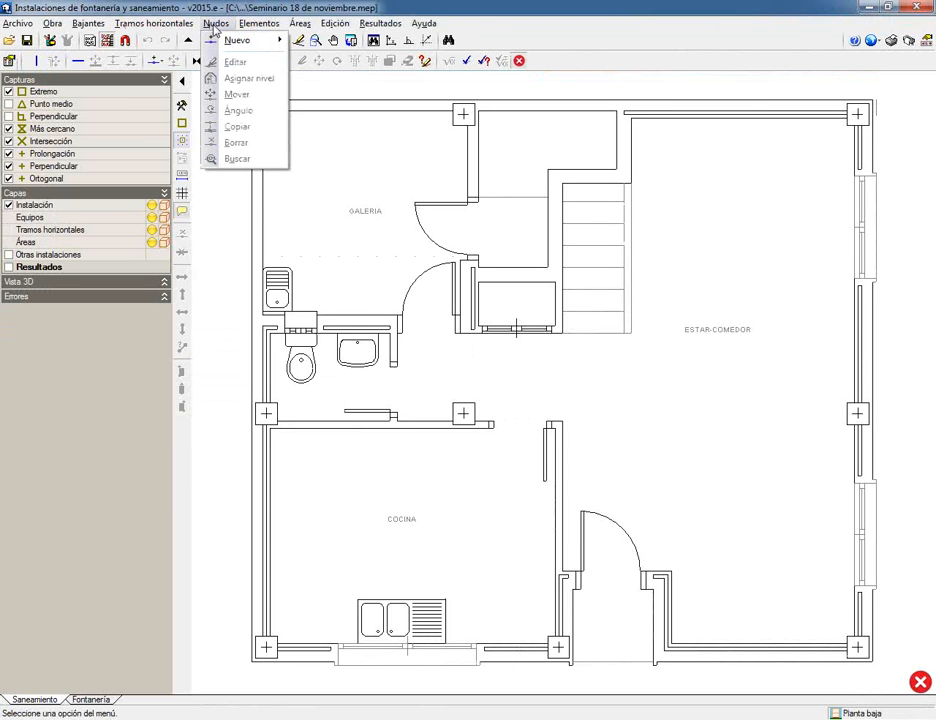
{"action": "mouse_move", "coordinate": [237, 40]}
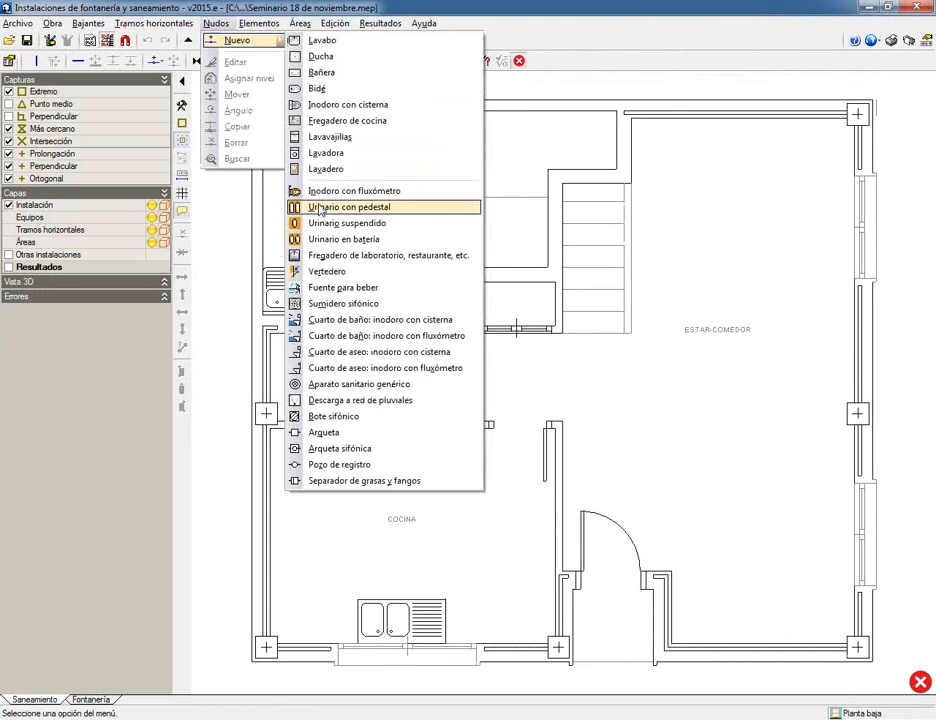
{"action": "mouse_move", "coordinate": [270, 30]}
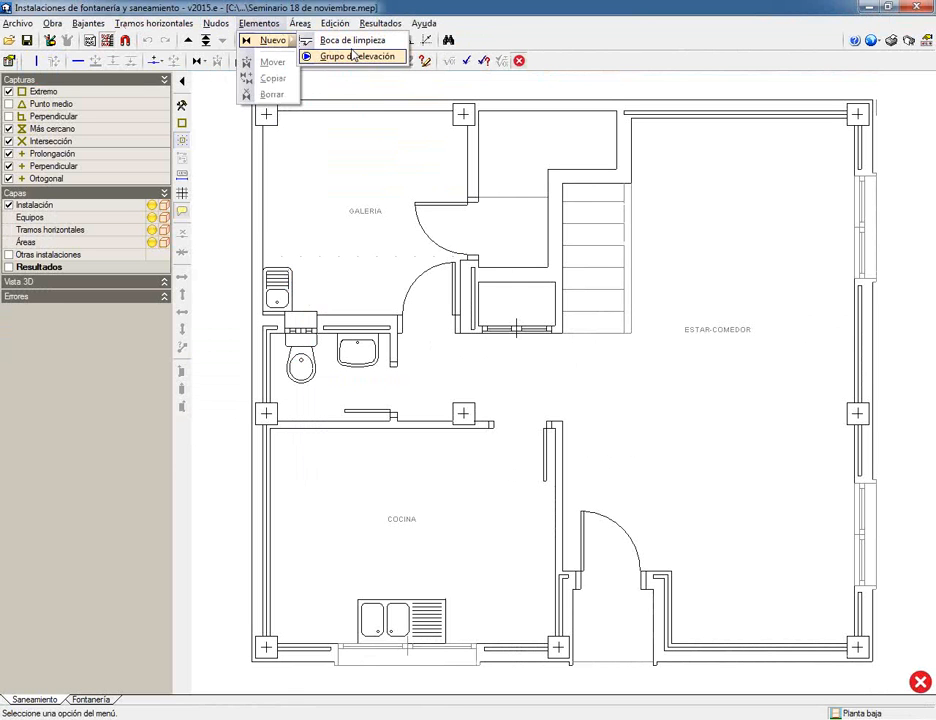
{"action": "mouse_move", "coordinate": [97, 29]}
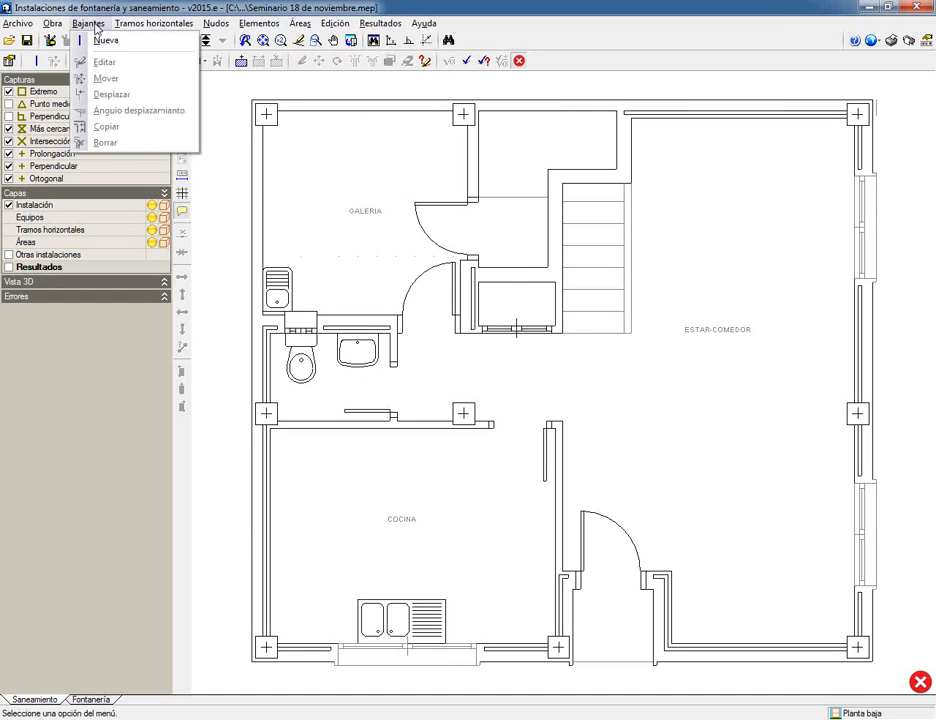
{"action": "mouse_move", "coordinate": [207, 28]}
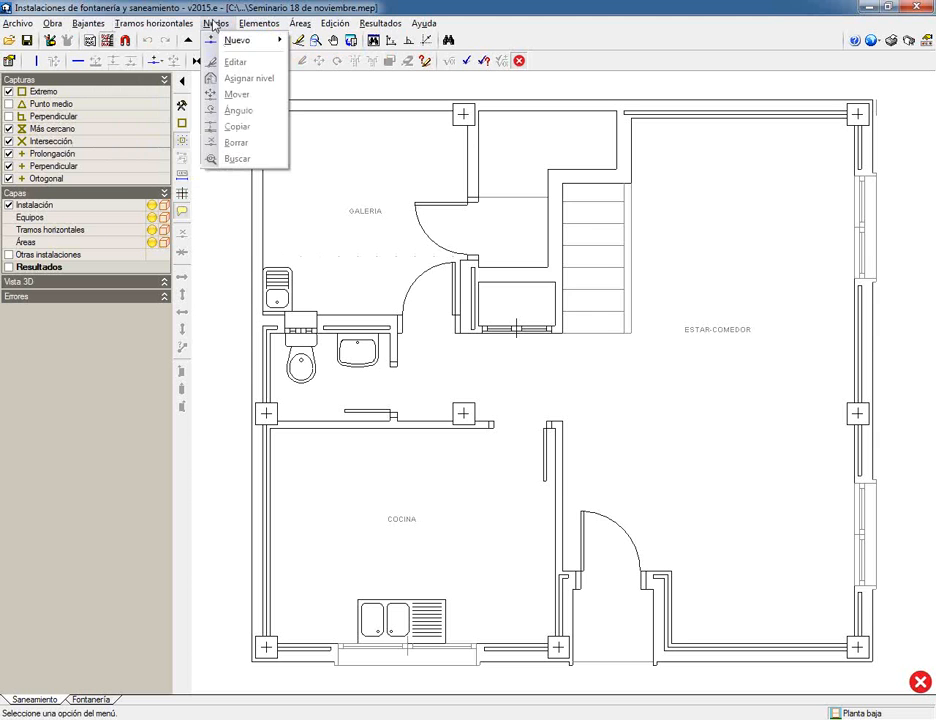
{"action": "left_click", "coordinate": [199, 61]}
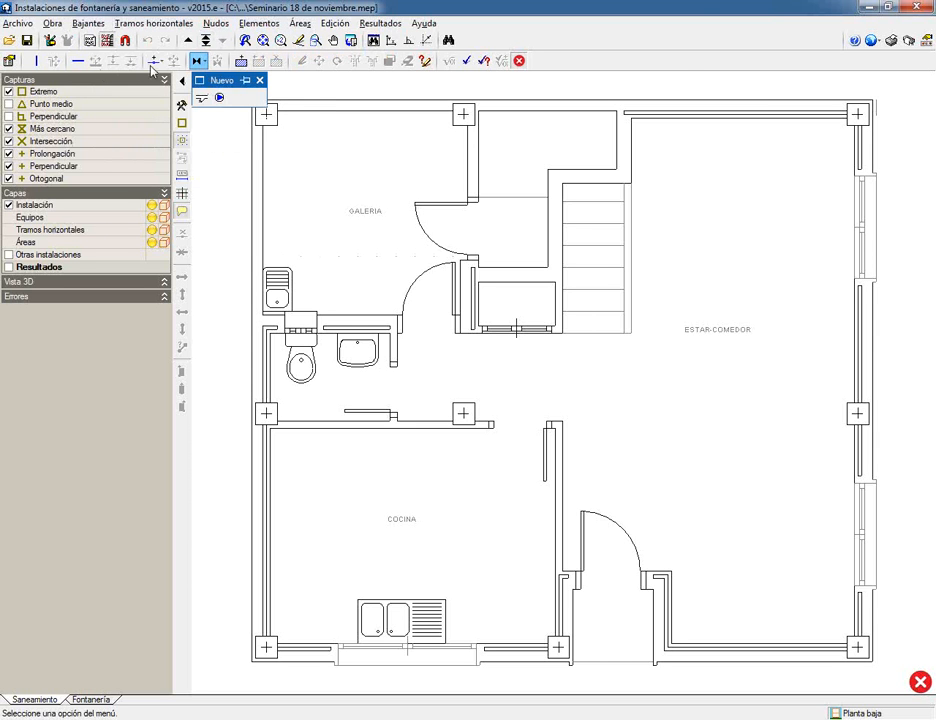
- Place a Lavabo on the bathroom washbasin's drain, accepting Generador de precios and isoyeta 60 for the site data
{"action": "left_click", "coordinate": [154, 62]}
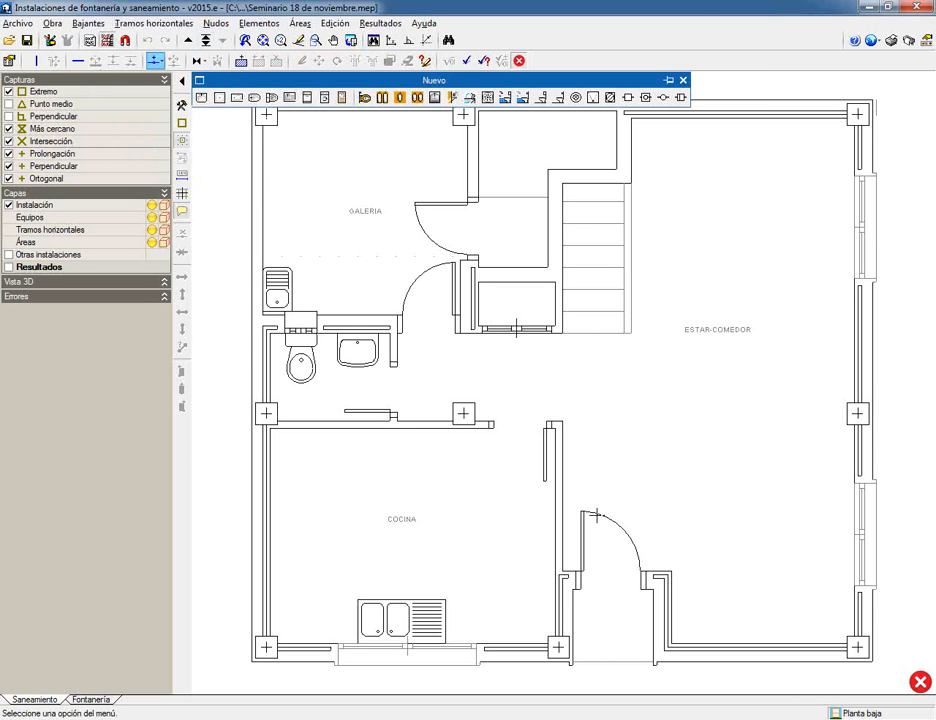
{"action": "left_click", "coordinate": [201, 97]}
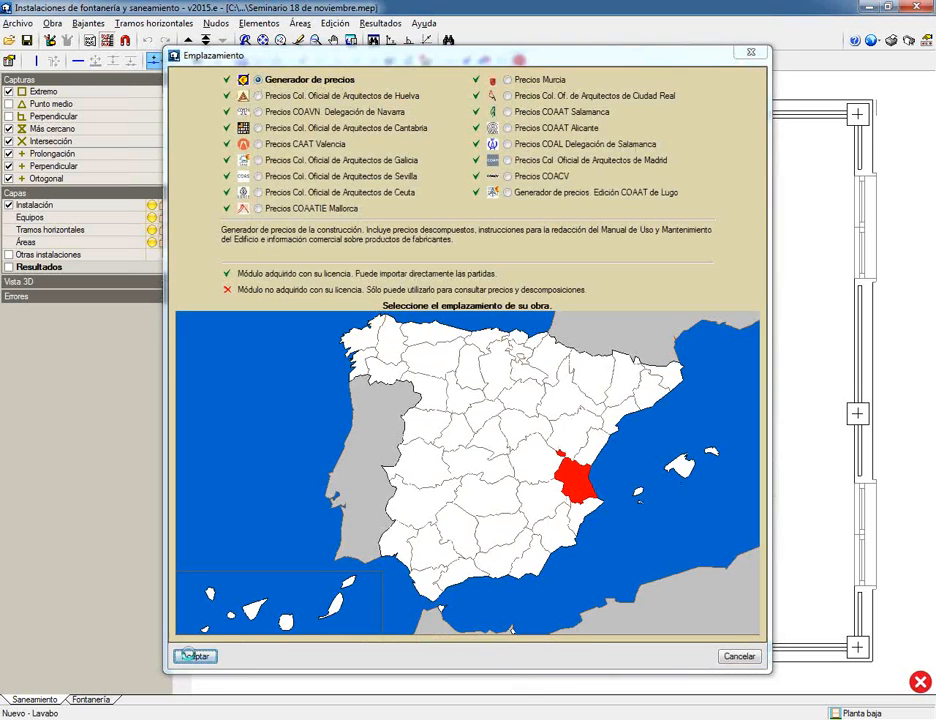
{"action": "left_click", "coordinate": [195, 656]}
{"action": "left_click", "coordinate": [326, 513]}
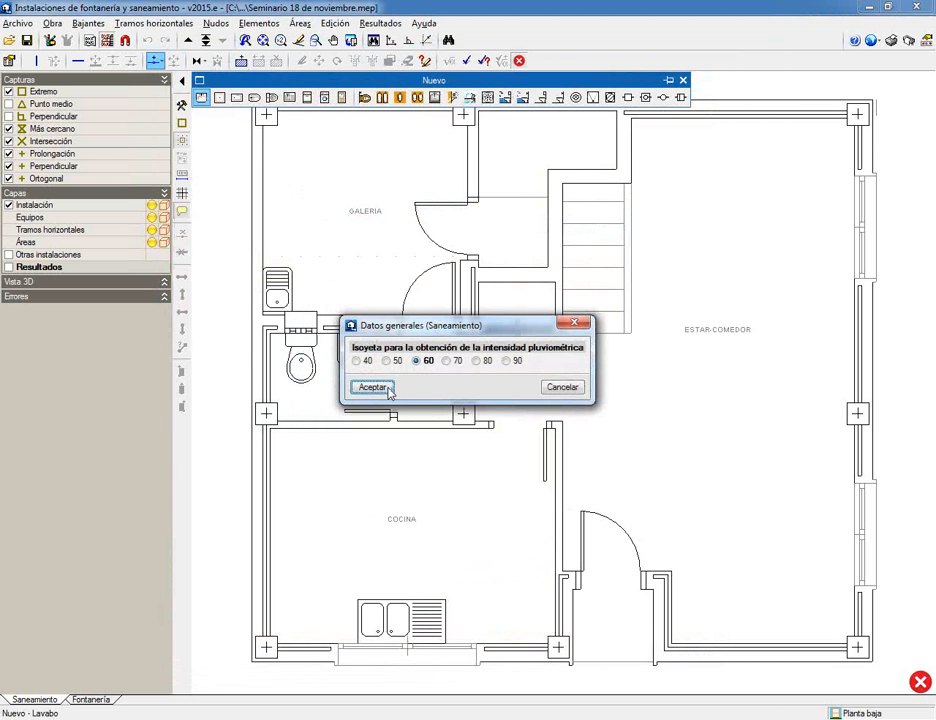
{"action": "left_click", "coordinate": [372, 387]}
{"action": "scroll", "coordinate": [355, 345], "scroll_direction": "up", "scroll_amount": 3}
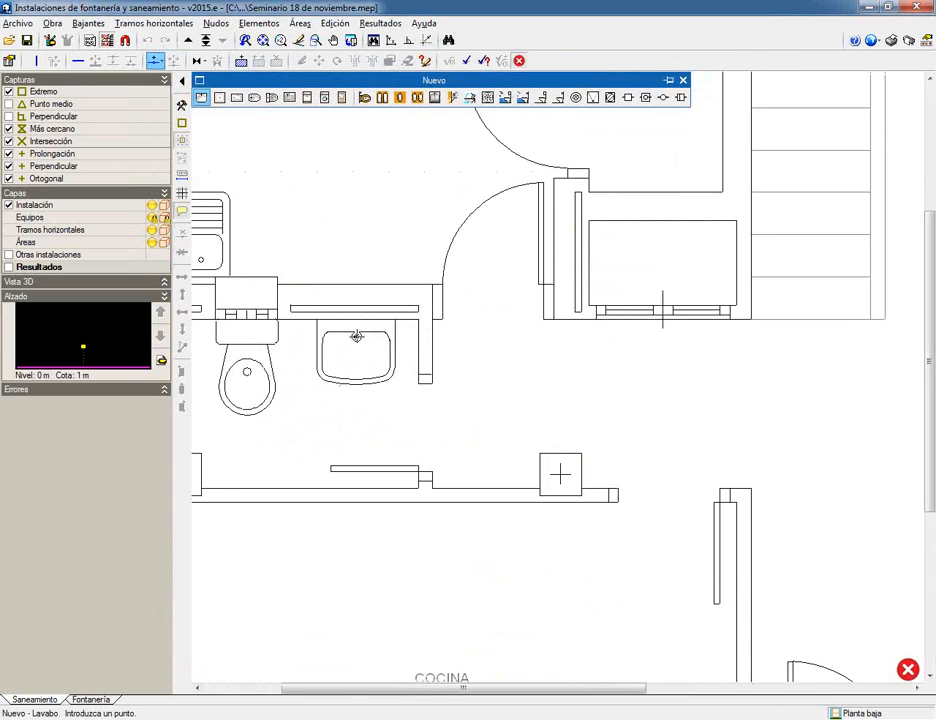
{"action": "left_click", "coordinate": [355, 337]}
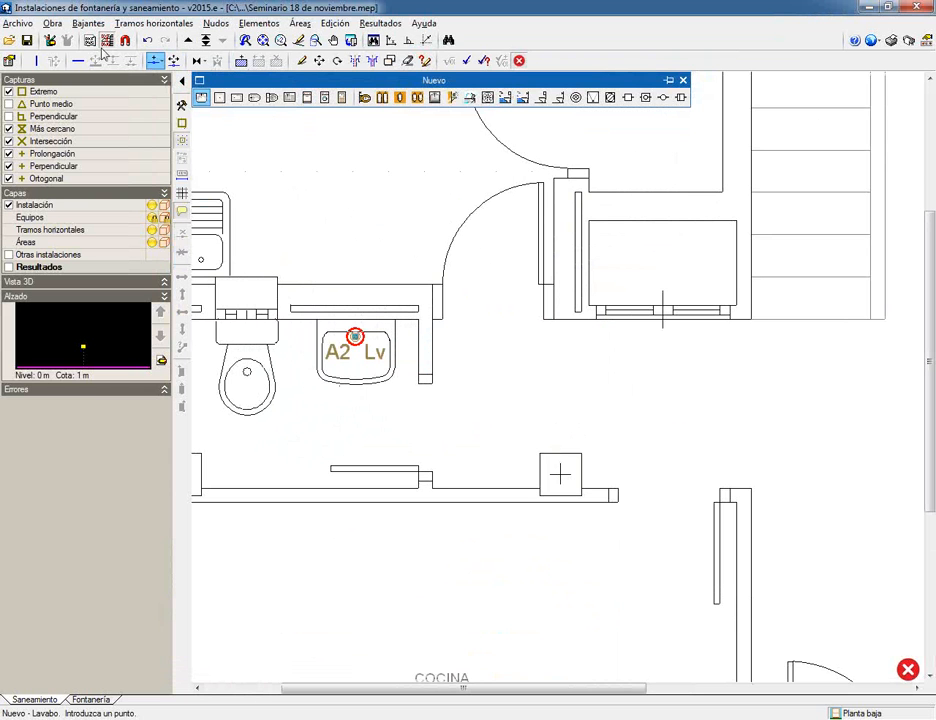
- Place an Inodoro con cisterna on the bathroom toilet and a Lavadero on the gallery laundry sink
{"action": "left_click", "coordinate": [271, 97]}
{"action": "left_click", "coordinate": [248, 372]}
{"action": "middle_click_drag", "start_coordinate": [311, 424], "coordinate": [493, 432]}
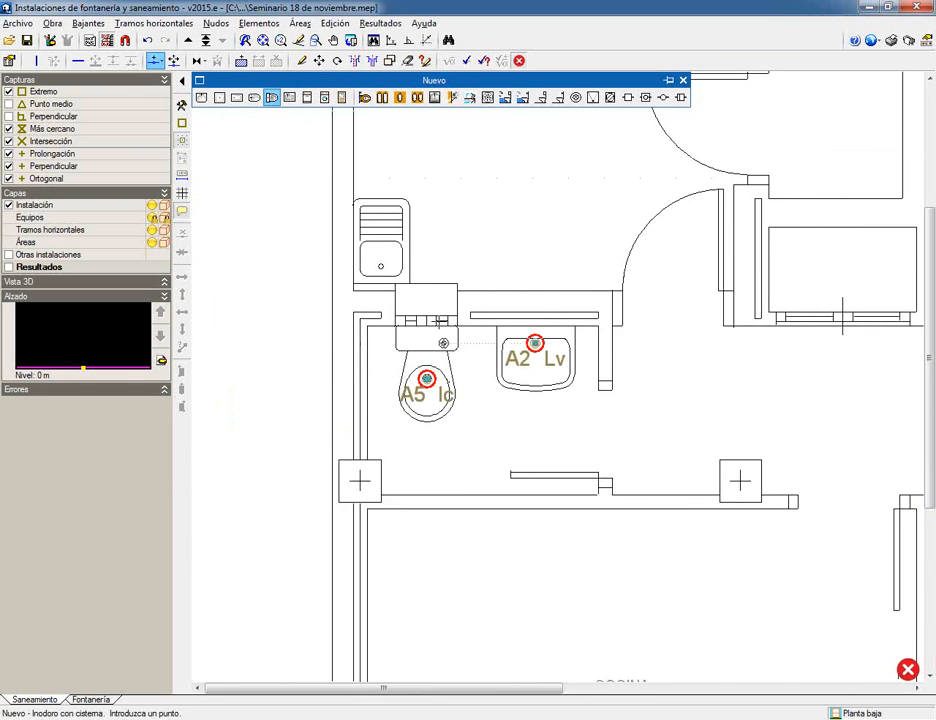
{"action": "left_click", "coordinate": [341, 97]}
{"action": "left_click", "coordinate": [384, 268]}
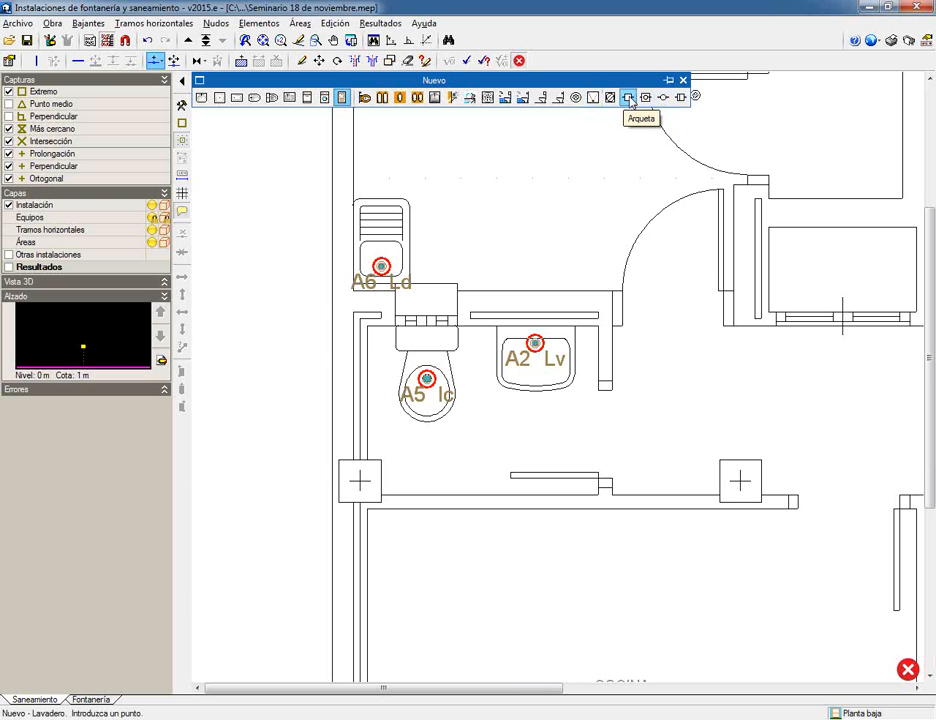
- Place an Arqueta outside the exterior wall beside the bathroom and draw a Colector from it horizontally away from the building
{"action": "left_click", "coordinate": [629, 97]}
{"action": "left_click", "coordinate": [315, 317]}
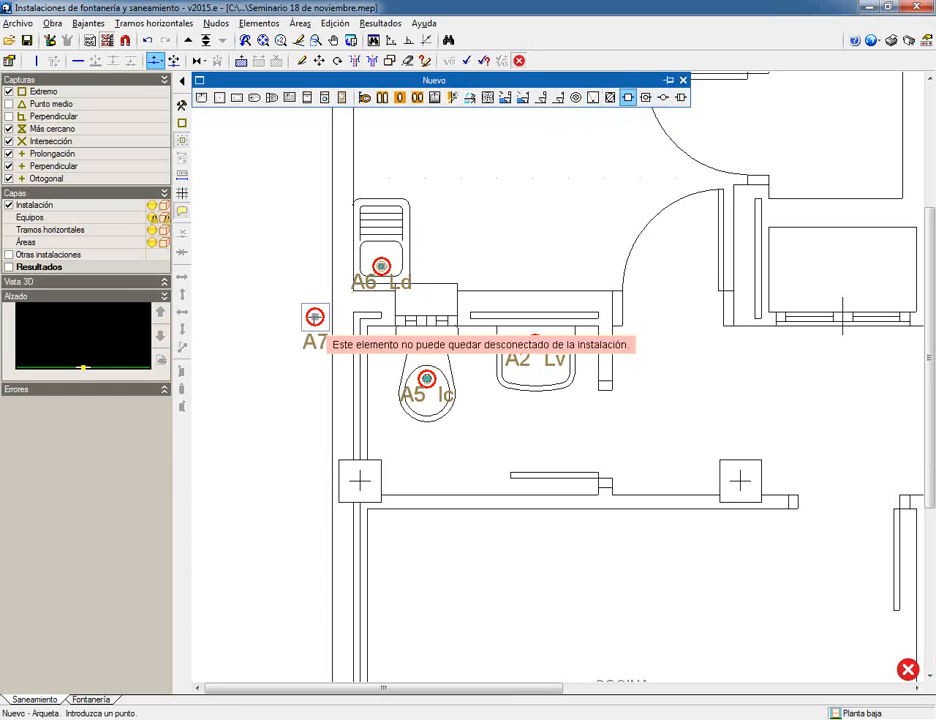
{"action": "left_click", "coordinate": [77, 60]}
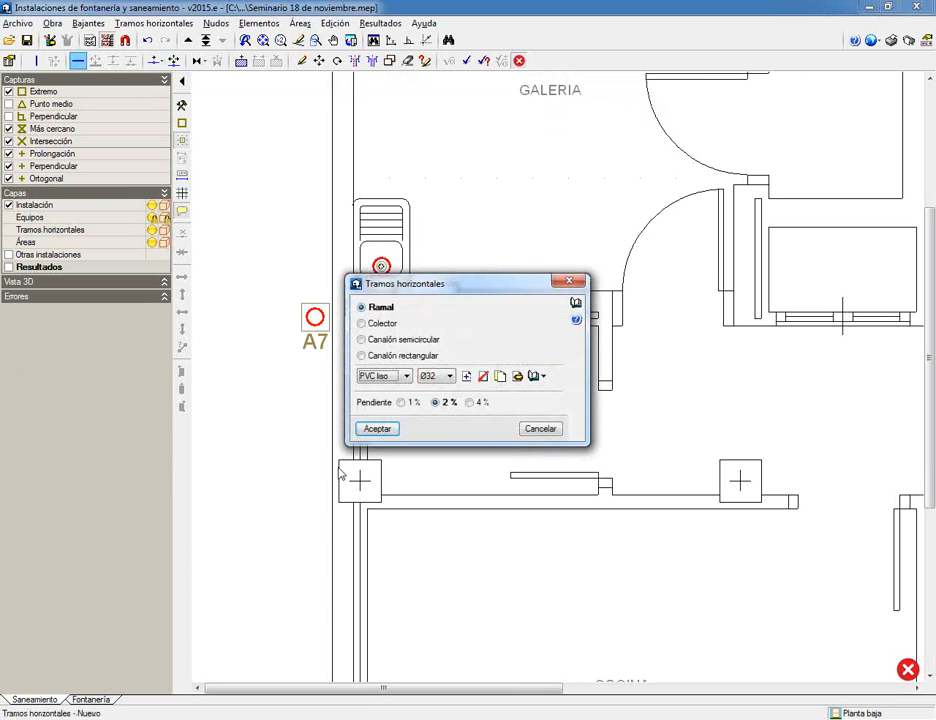
{"action": "left_click_drag", "start_coordinate": [447, 295], "coordinate": [550, 258]}
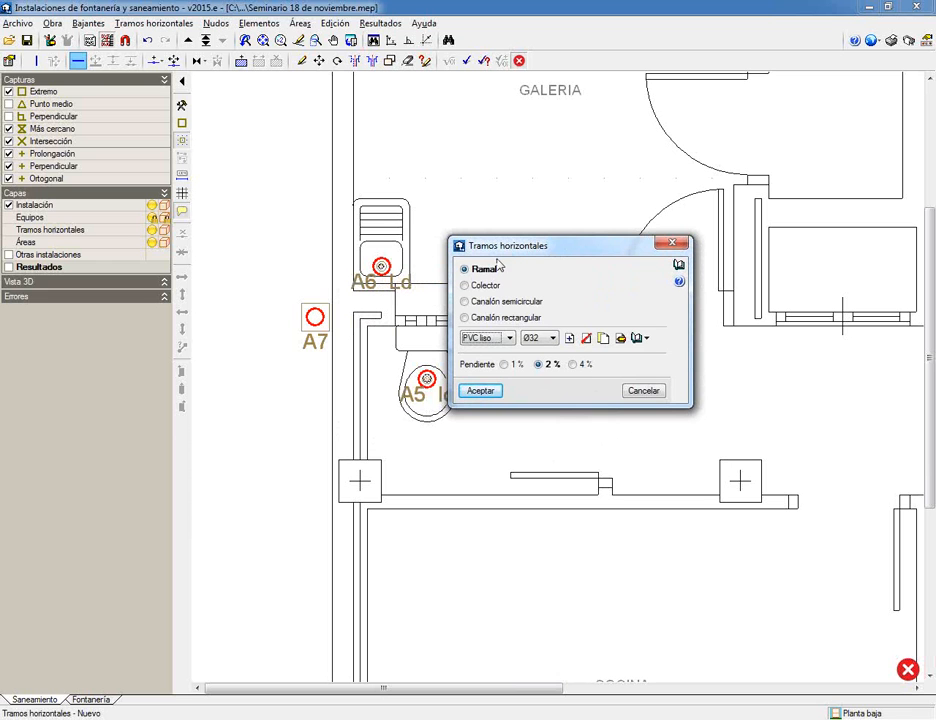
{"action": "left_click", "coordinate": [480, 287]}
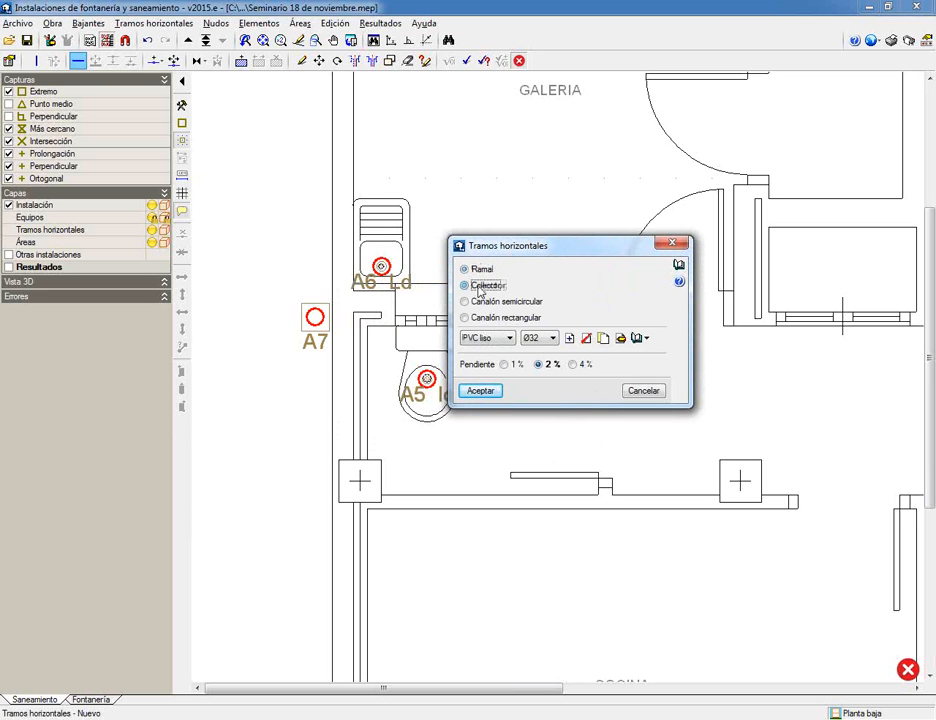
{"action": "left_click", "coordinate": [481, 391]}
{"action": "left_click", "coordinate": [315, 320]}
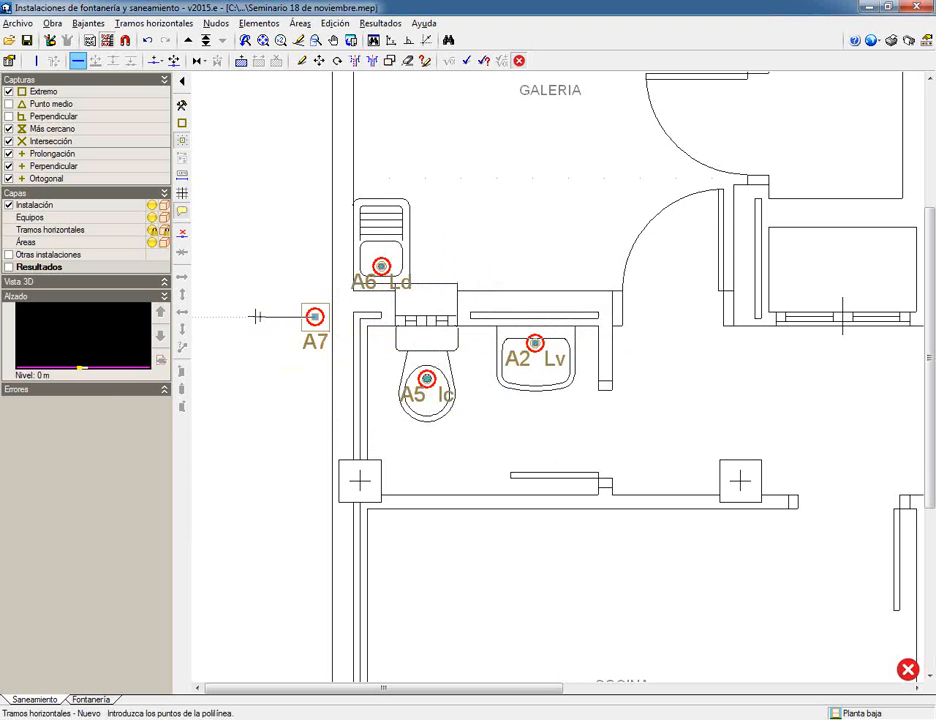
{"action": "left_click", "coordinate": [249, 317]}
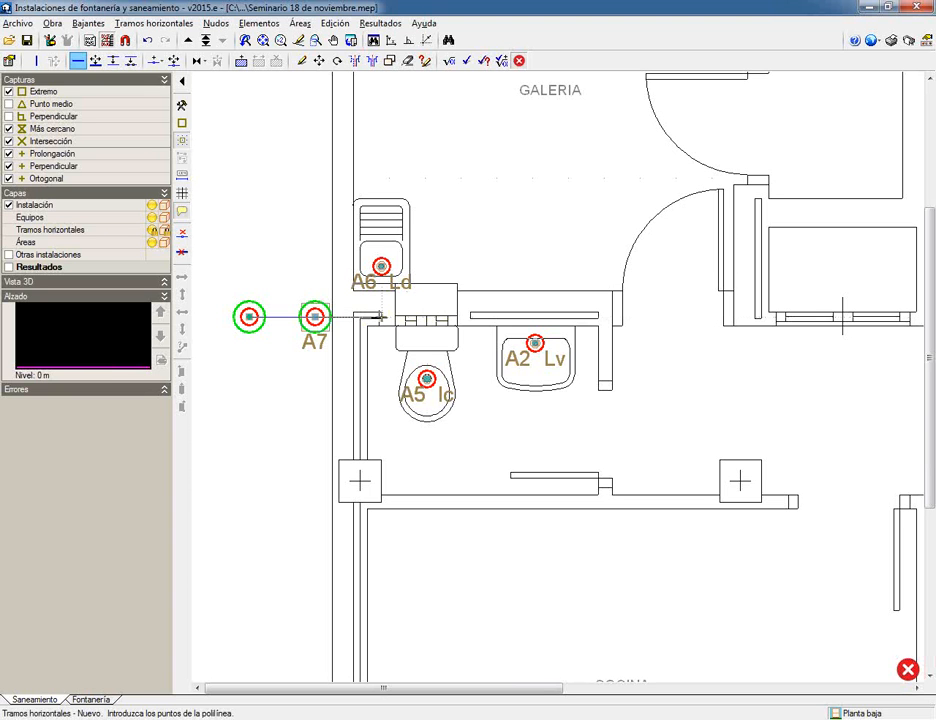
- Run the Colector from the Arqueta via a point in line with the laundry sink to the toilet, and connect the Lavadero with a Ramal
{"action": "left_click", "coordinate": [378, 317]}
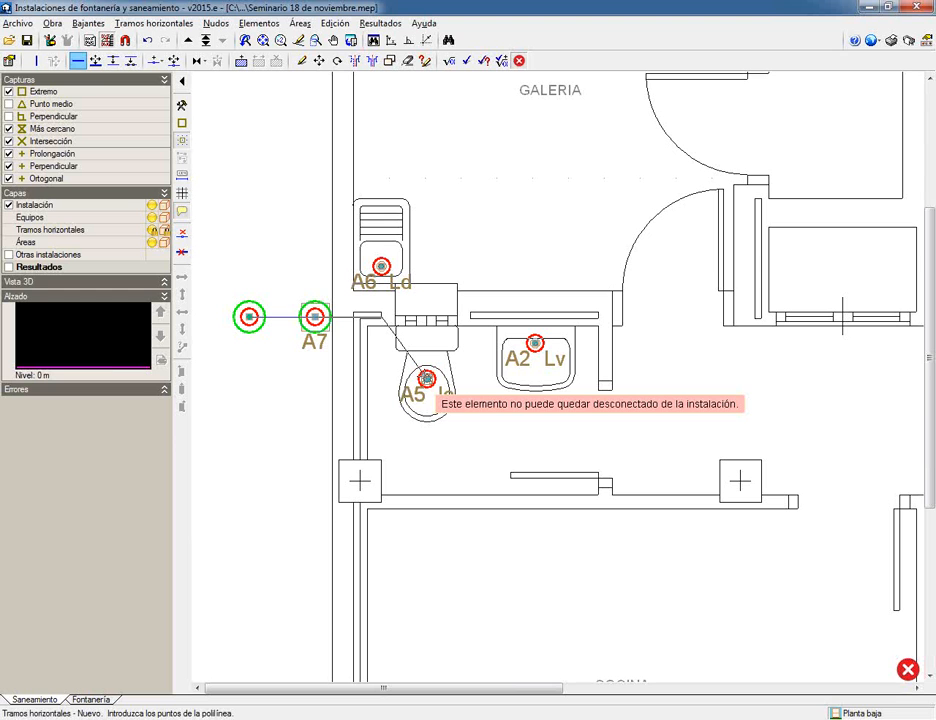
{"action": "left_click", "coordinate": [426, 378]}
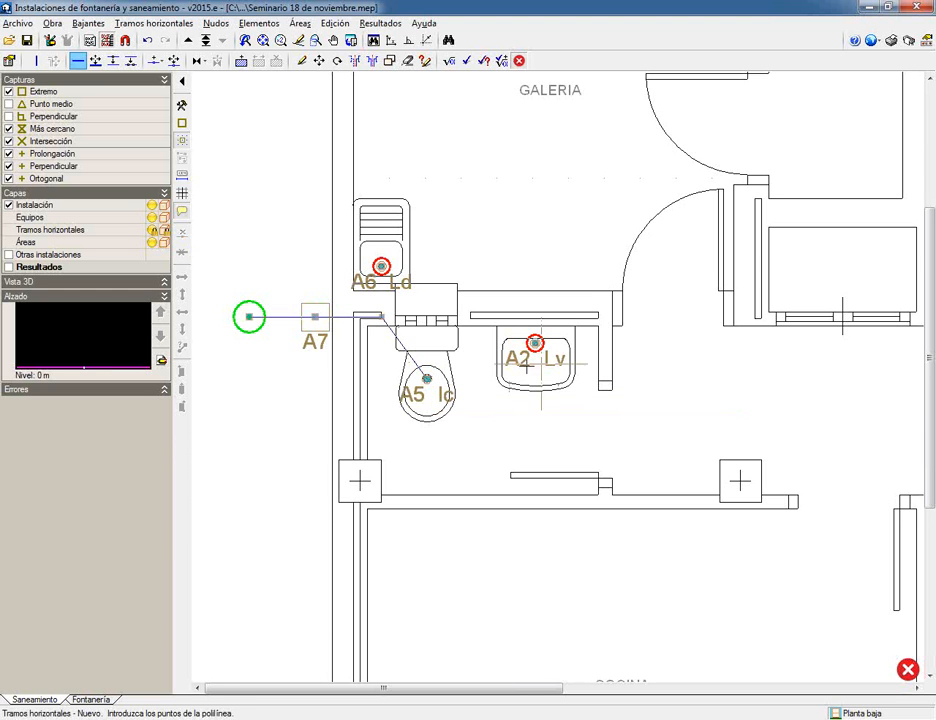
{"action": "right_click", "coordinate": [387, 320]}
{"action": "left_click", "coordinate": [380, 308]}
{"action": "left_click", "coordinate": [377, 428]}
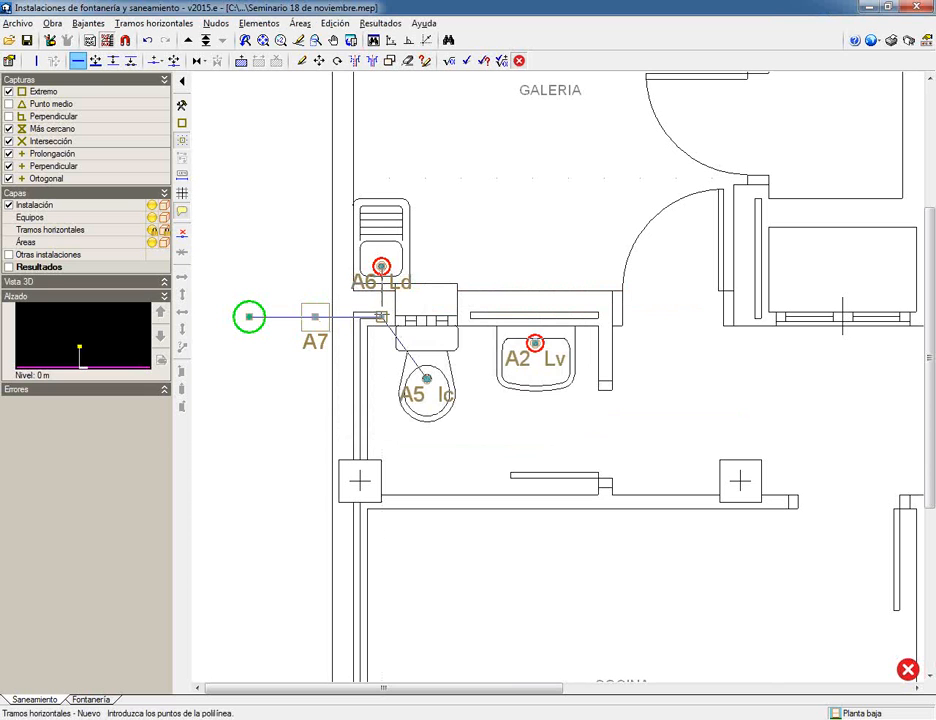
- Draw a Ramal in PVC liso Ø32 with 2 % slope from the Lavabo to the Colector beside the toilet
{"action": "right_click", "coordinate": [518, 317]}
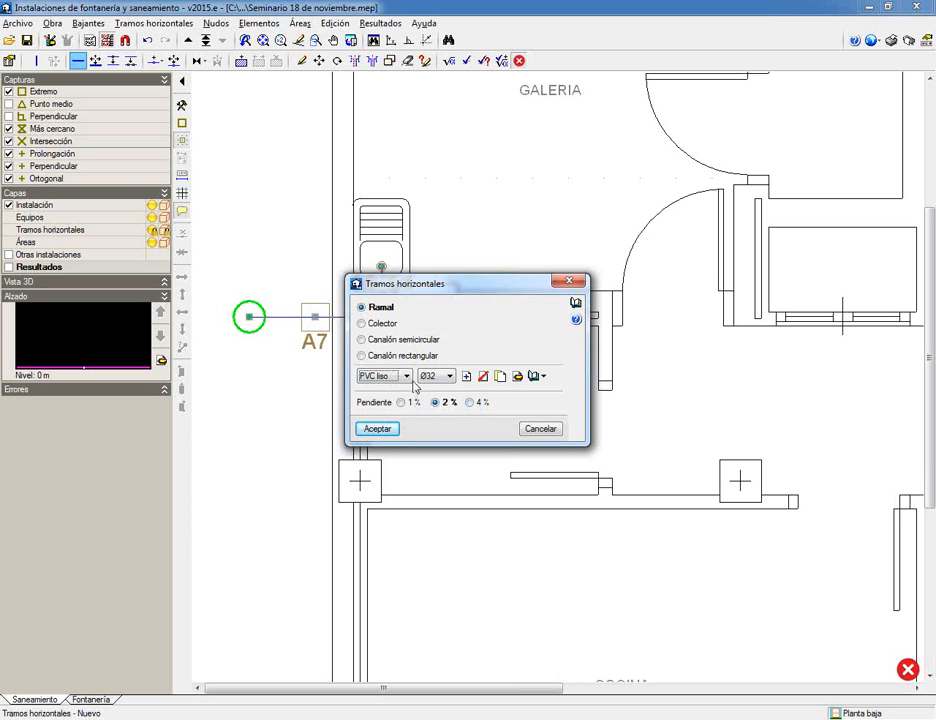
{"action": "left_click", "coordinate": [380, 429]}
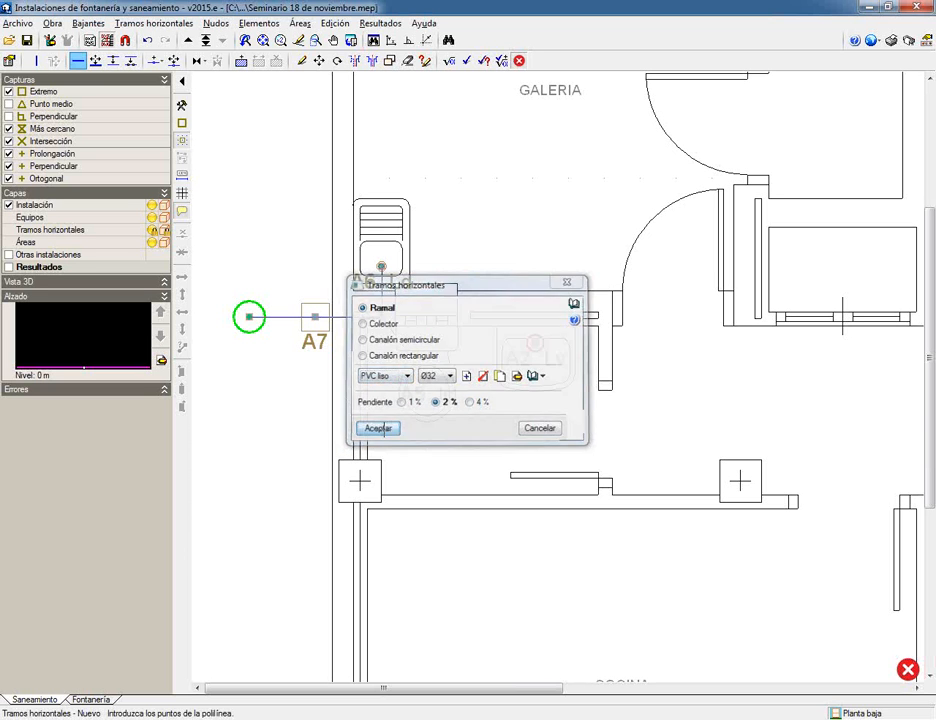
{"action": "mouse_move", "coordinate": [538, 343]}
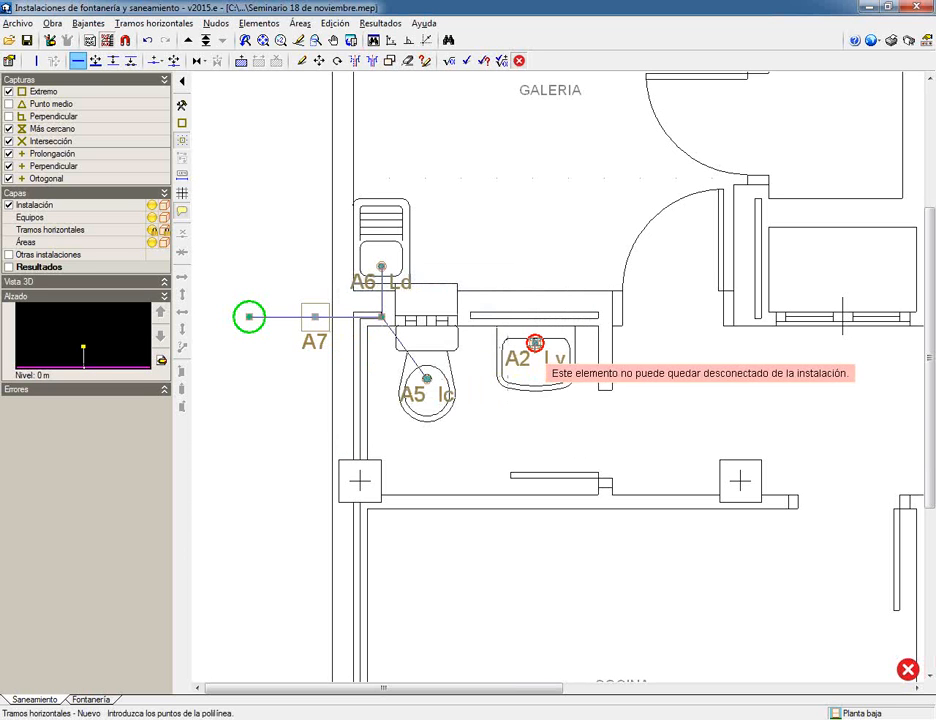
{"action": "left_click", "coordinate": [535, 343]}
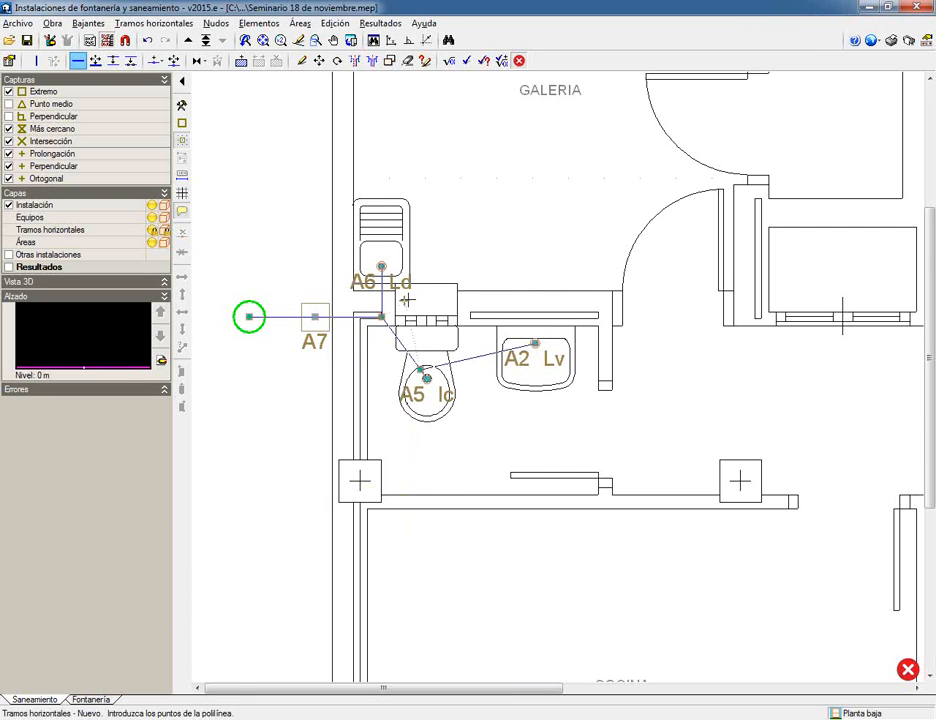
{"action": "scroll", "coordinate": [410, 310], "scroll_direction": "up", "scroll_amount": 2}
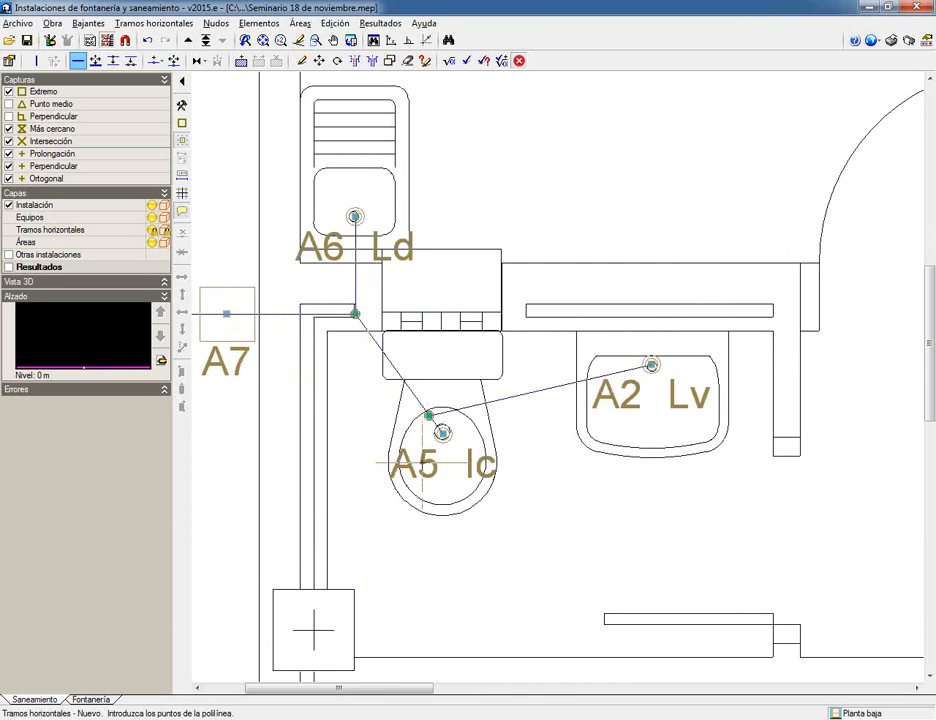
{"action": "scroll", "coordinate": [422, 462], "scroll_direction": "down", "scroll_amount": 2}
{"action": "middle_click_drag", "start_coordinate": [507, 446], "coordinate": [517, 446]}
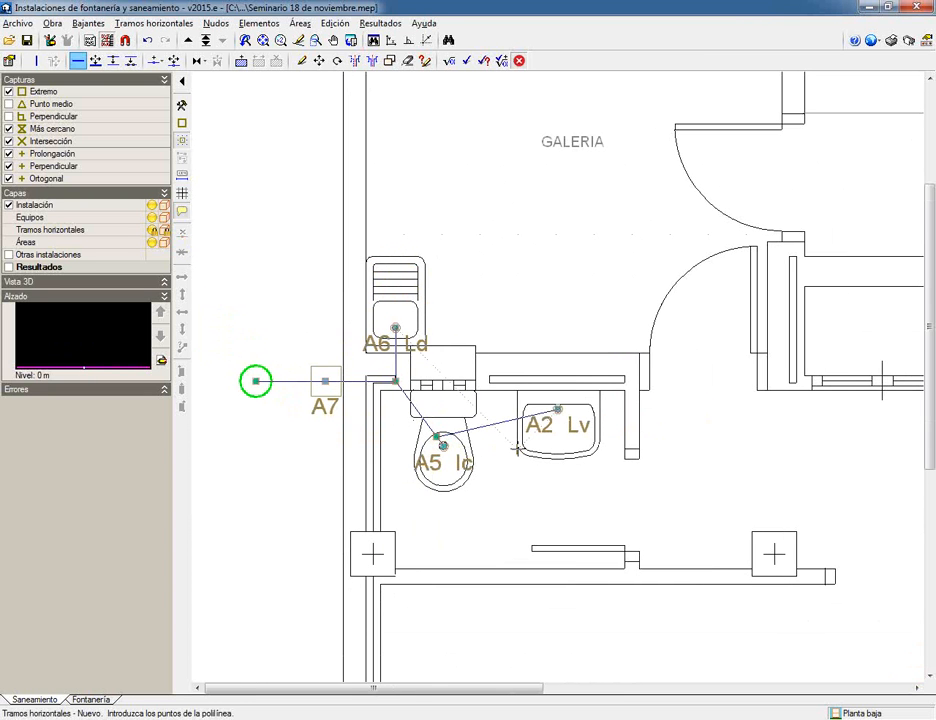
- Dimension the Saneamiento installation and accept the Ver display options
{"action": "left_click", "coordinate": [448, 61]}
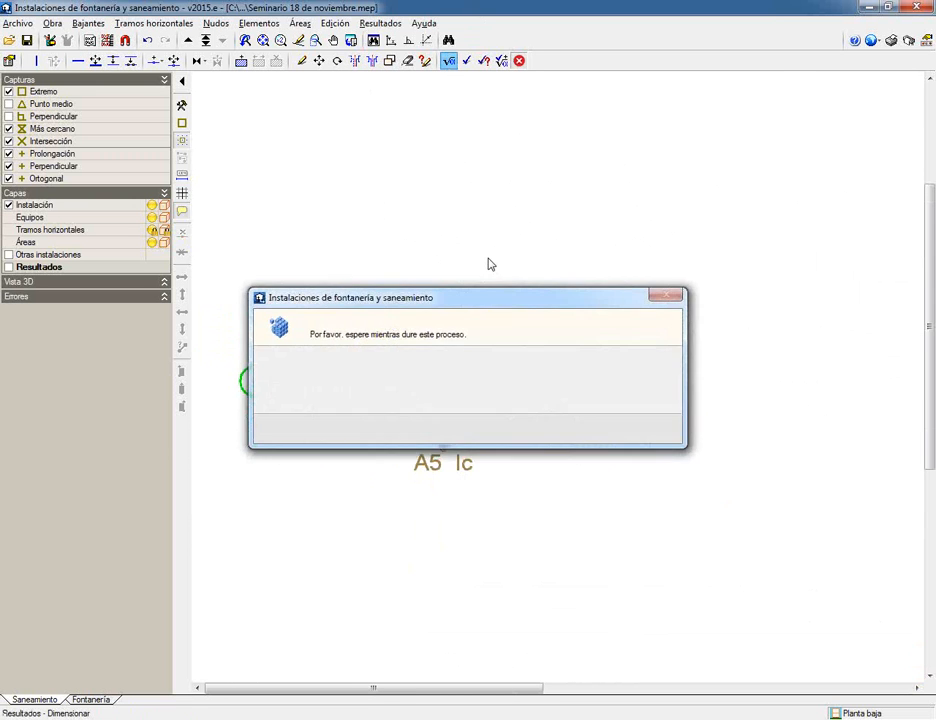
{"action": "mouse_move", "coordinate": [487, 437]}
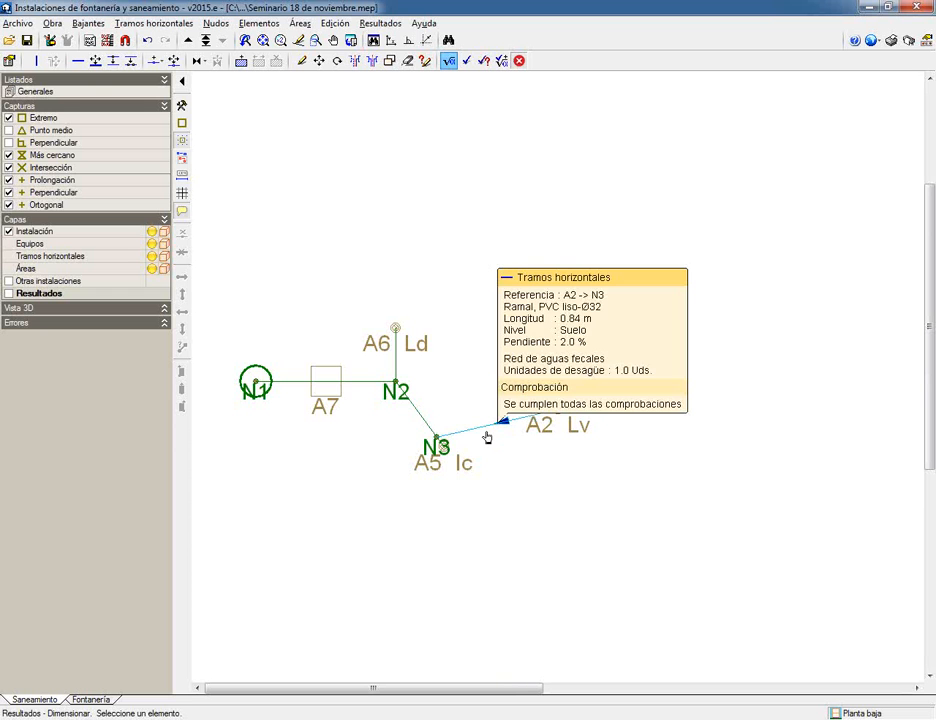
{"action": "left_click", "coordinate": [52, 22]}
{"action": "left_click", "coordinate": [62, 155]}
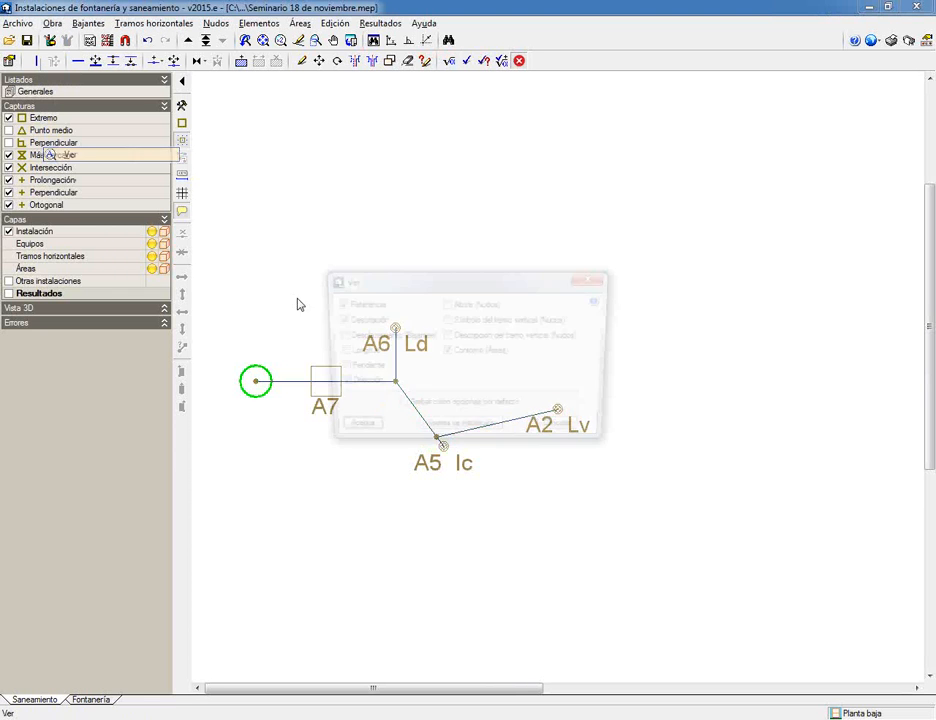
{"action": "left_click", "coordinate": [358, 430]}
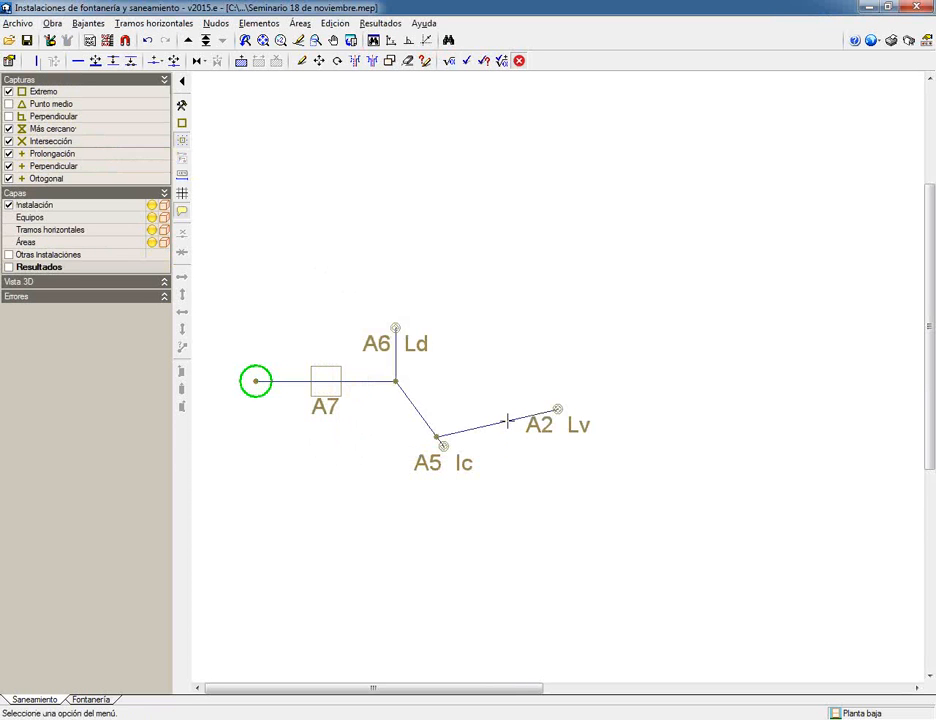
- Show the calculated results and examine those of the washbasin's Ramal and the Lavabo
{"action": "left_click", "coordinate": [483, 60]}
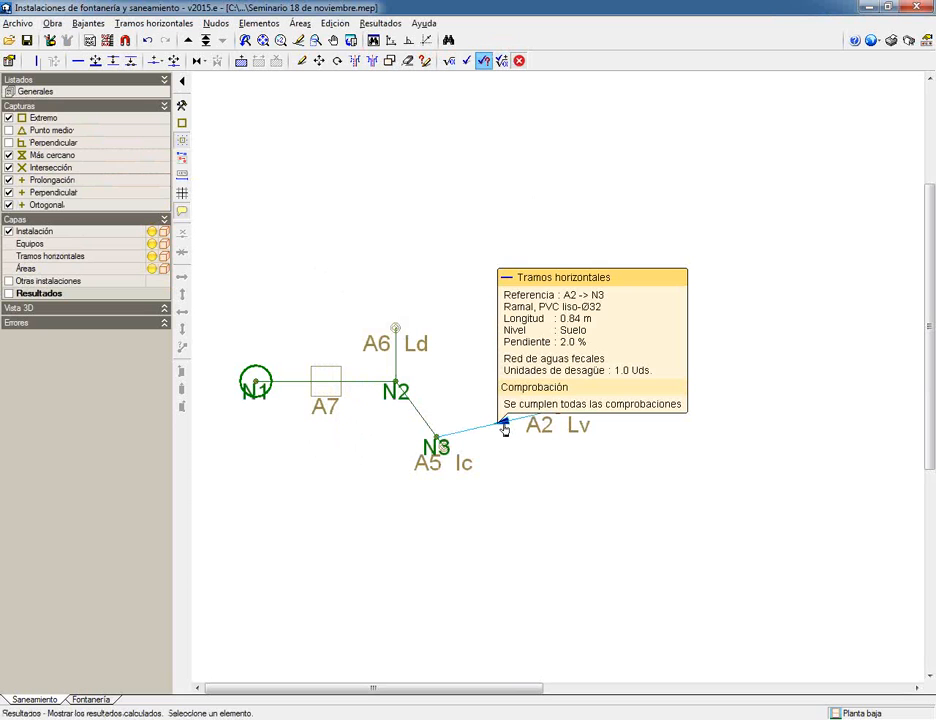
{"action": "mouse_move", "coordinate": [425, 421]}
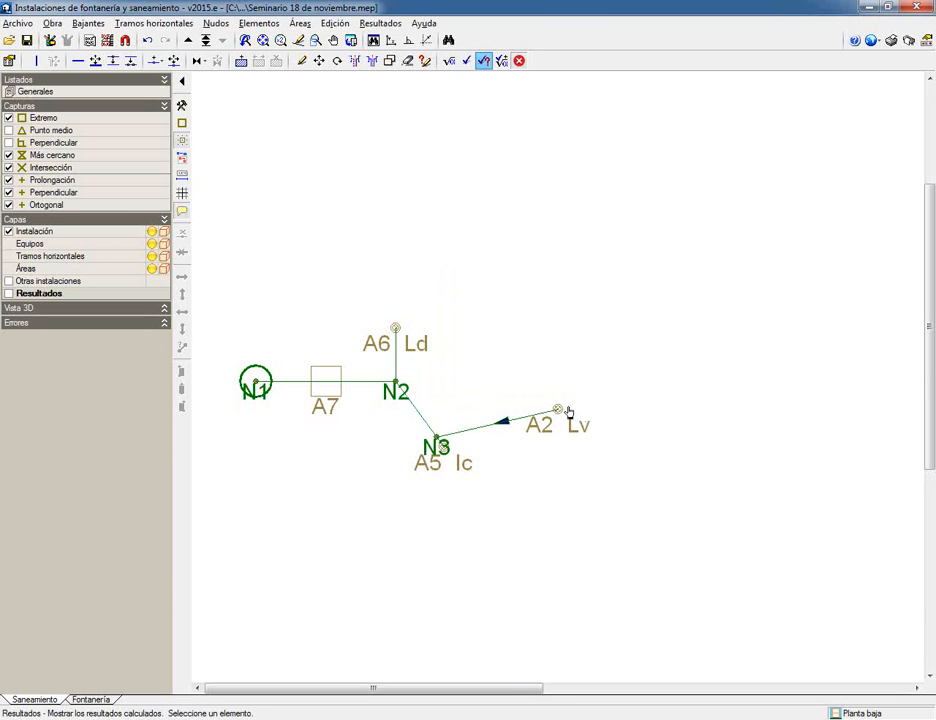
{"action": "mouse_move", "coordinate": [557, 412]}
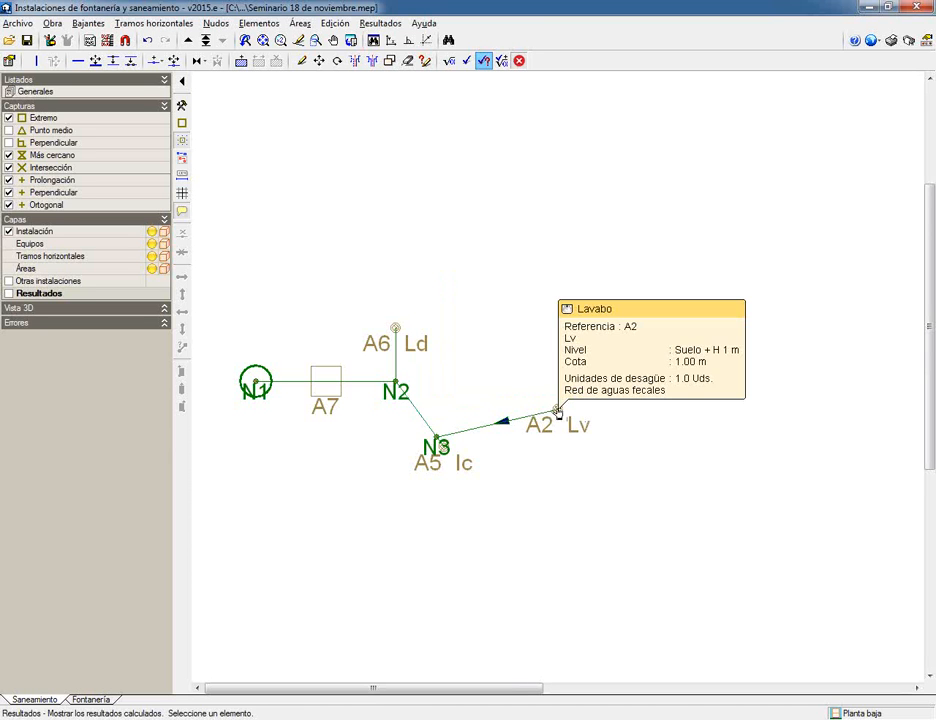
- Delete the Ramal between the washbasin and the toilet, and place a Bote sifónico between them
{"action": "left_click", "coordinate": [408, 61]}
{"action": "left_click", "coordinate": [430, 416]}
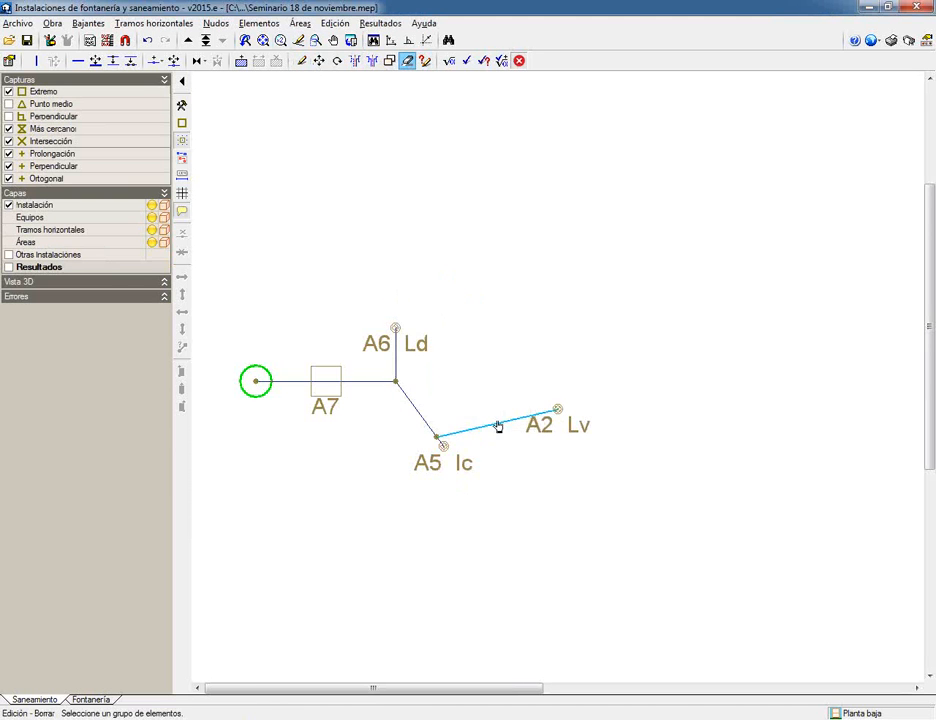
{"action": "left_click", "coordinate": [500, 423]}
{"action": "left_click", "coordinate": [155, 61]}
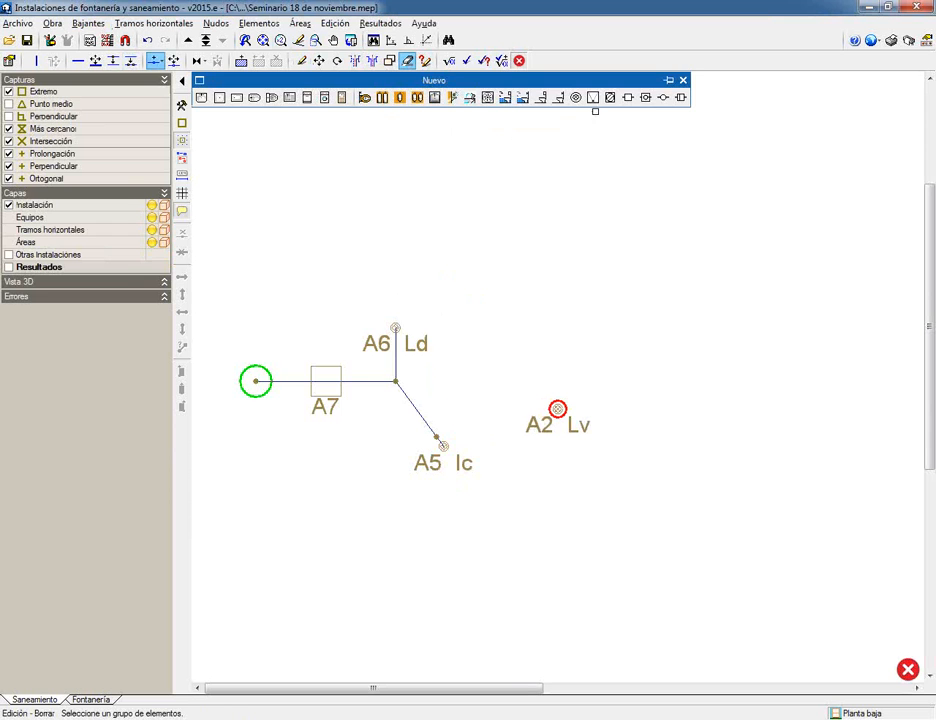
{"action": "left_click", "coordinate": [610, 97]}
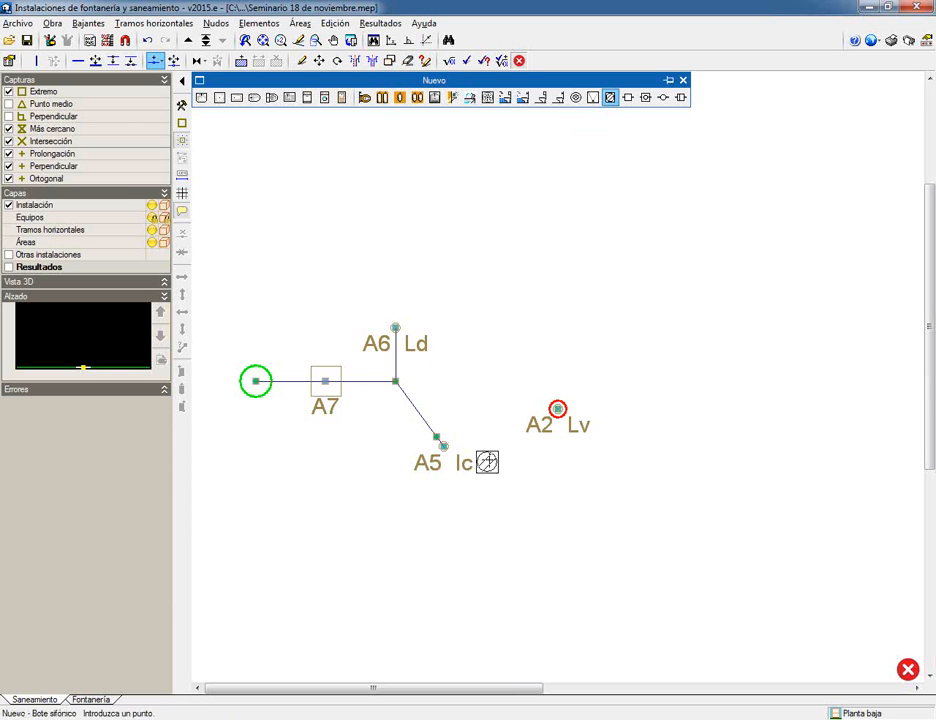
{"action": "left_click", "coordinate": [494, 427]}
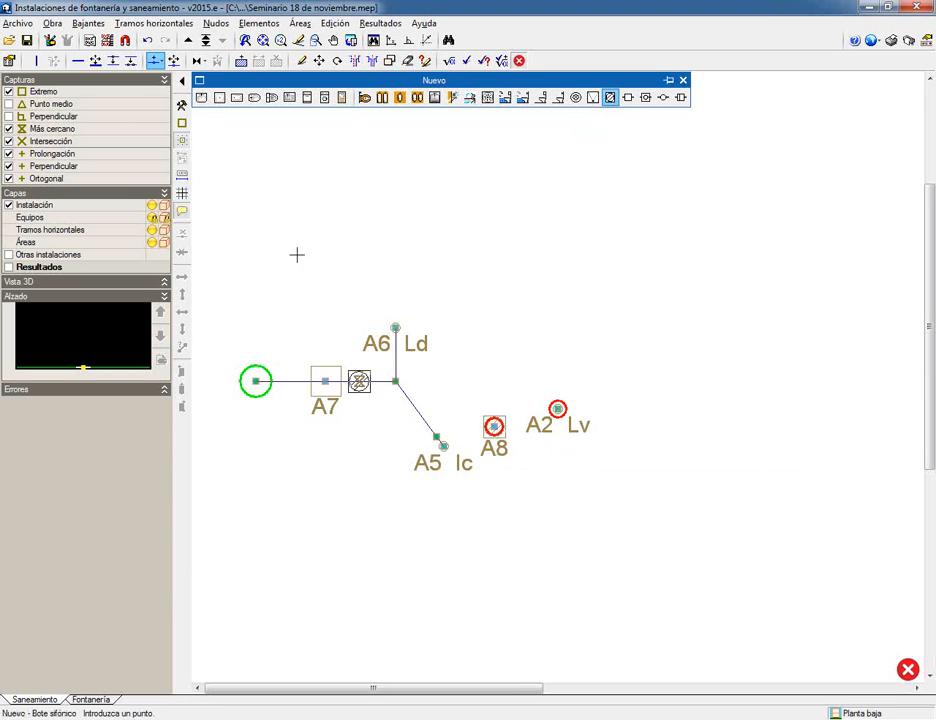
- Connect the Bote sifónico with Ramales to the Lavabo and to the node beside the toilet, and dimension the installation again
{"action": "left_click", "coordinate": [78, 61]}
{"action": "left_click", "coordinate": [382, 424]}
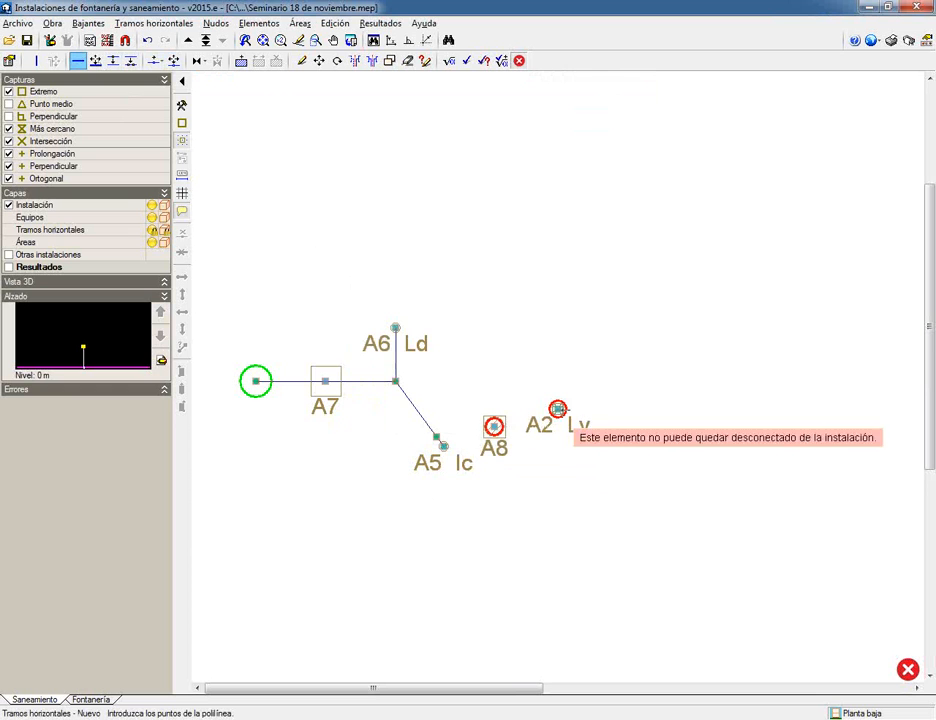
{"action": "left_click", "coordinate": [557, 410]}
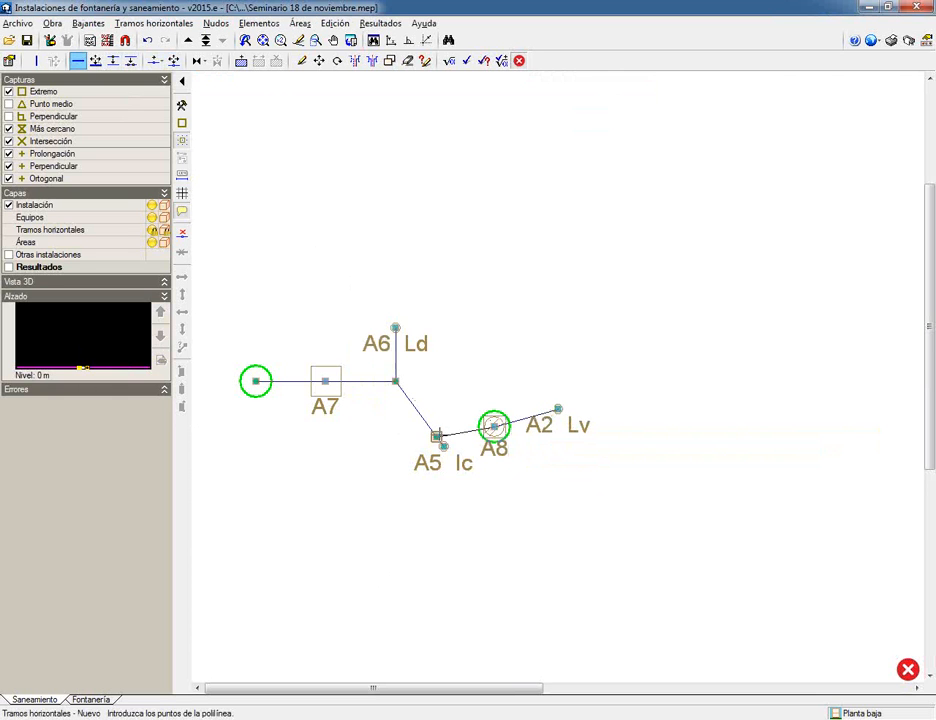
{"action": "left_click", "coordinate": [436, 437]}
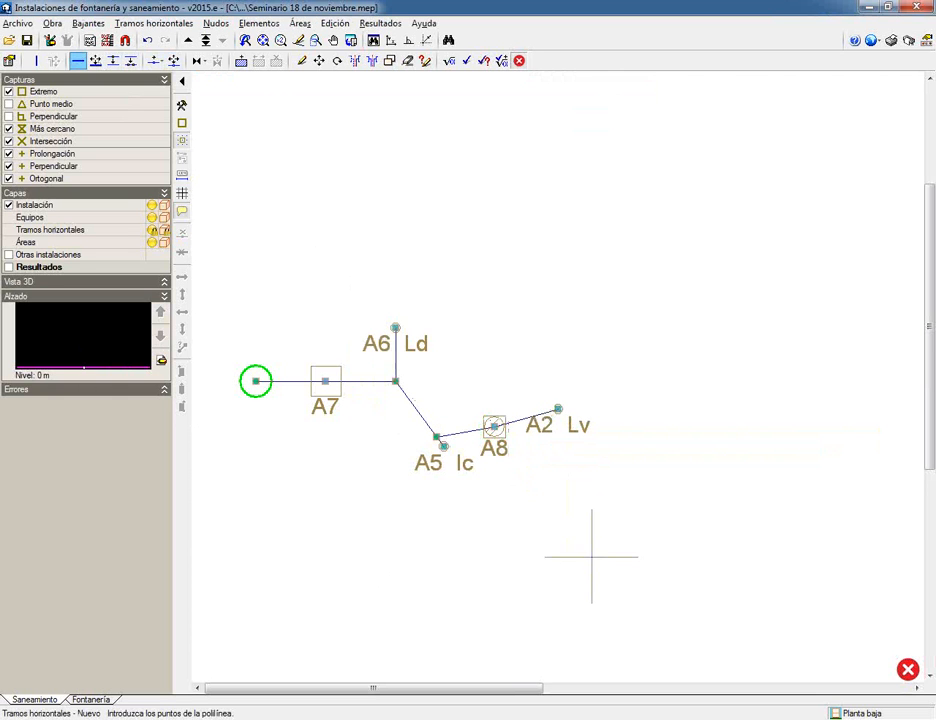
{"action": "left_click", "coordinate": [466, 60]}
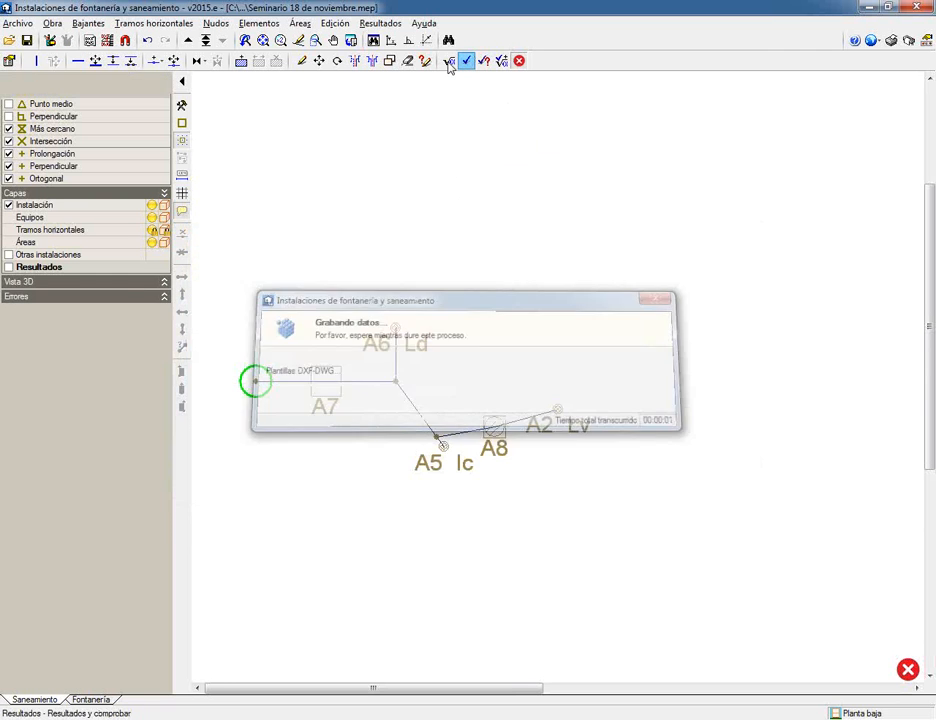
{"action": "left_click", "coordinate": [449, 61]}
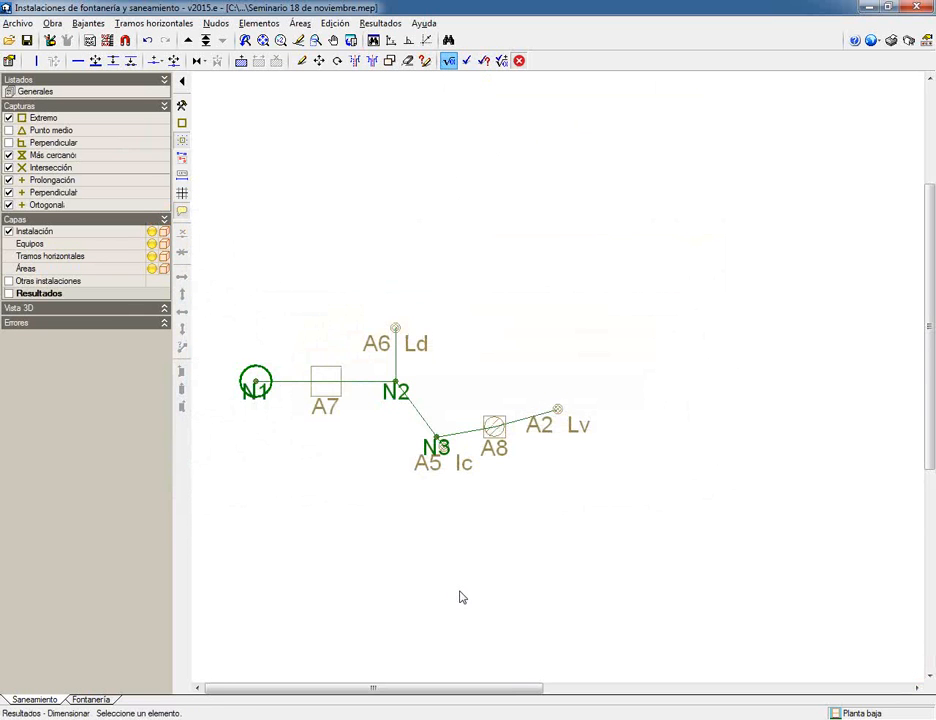
- Open the recent example project Bloque de viviendas.mep
{"action": "left_click", "coordinate": [17, 23]}
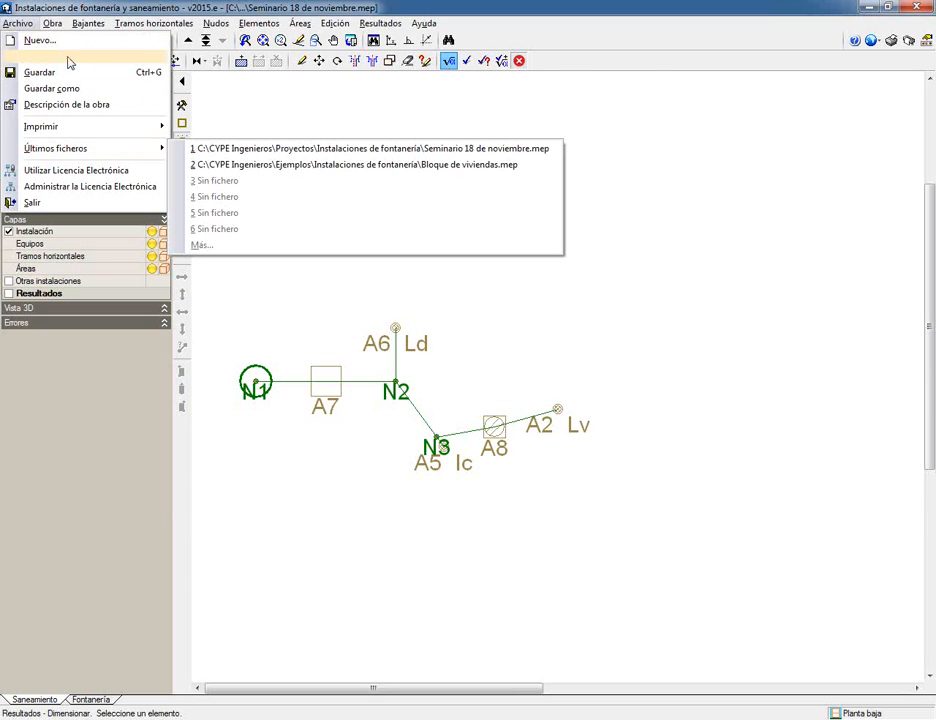
{"action": "mouse_move", "coordinate": [76, 153]}
{"action": "left_click", "coordinate": [372, 164]}
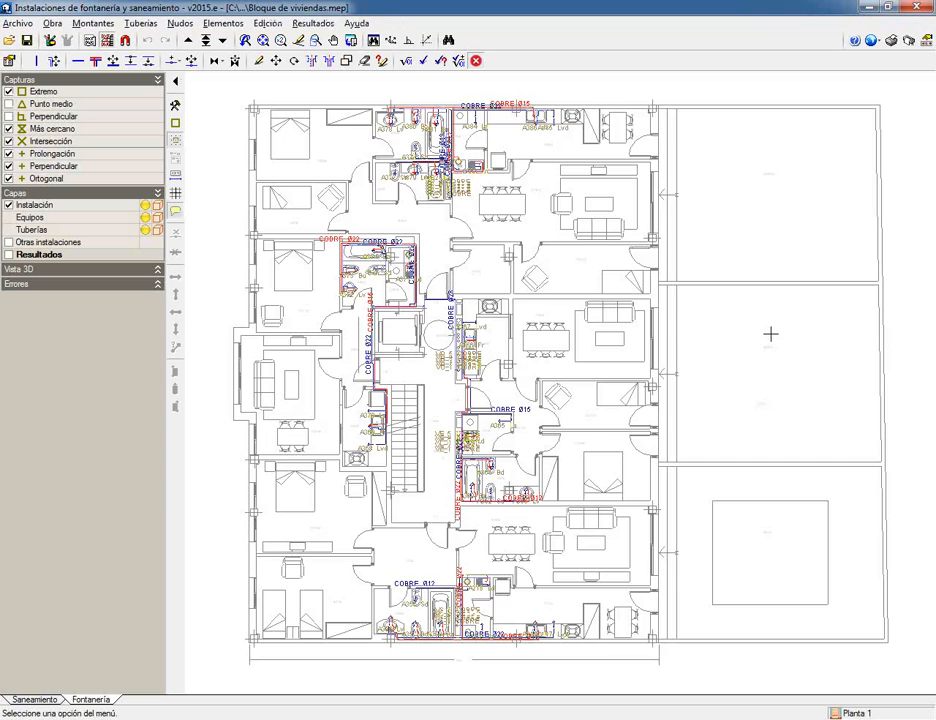
- Hide the background floor plan templates and switch to Planta baja of the Fontanería installation
{"action": "key", "text": "F4"}
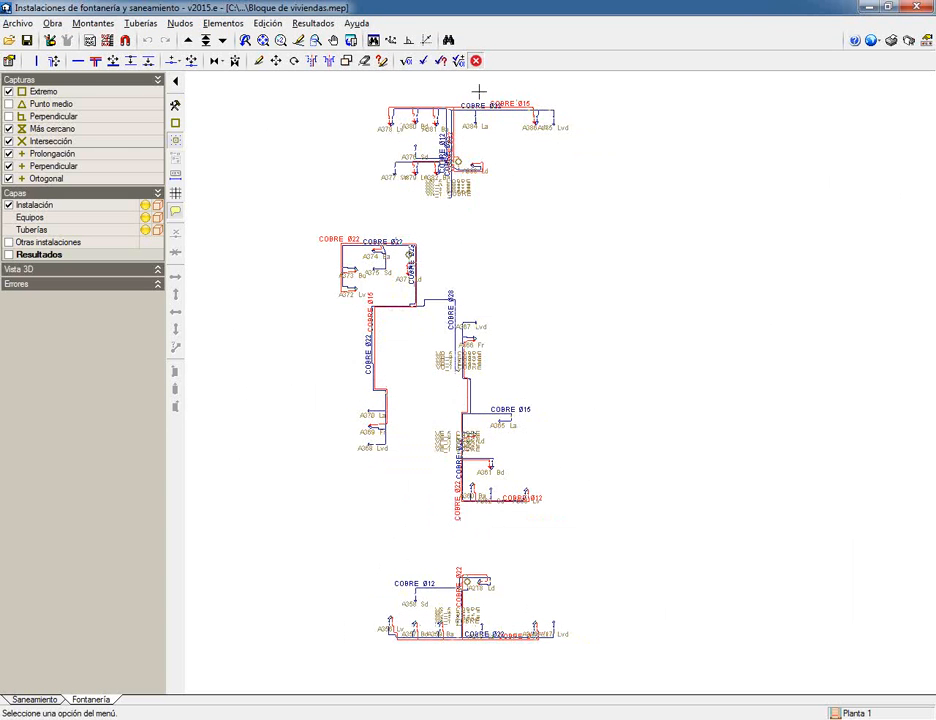
{"action": "left_click", "coordinate": [205, 40]}
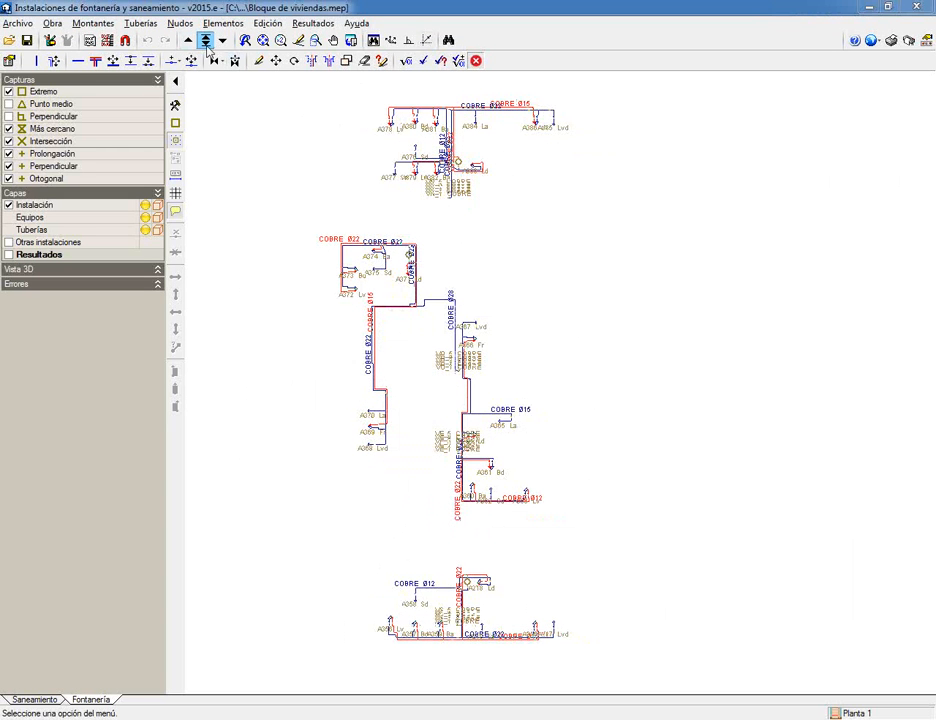
{"action": "left_click", "coordinate": [424, 395]}
{"action": "left_click", "coordinate": [440, 437]}
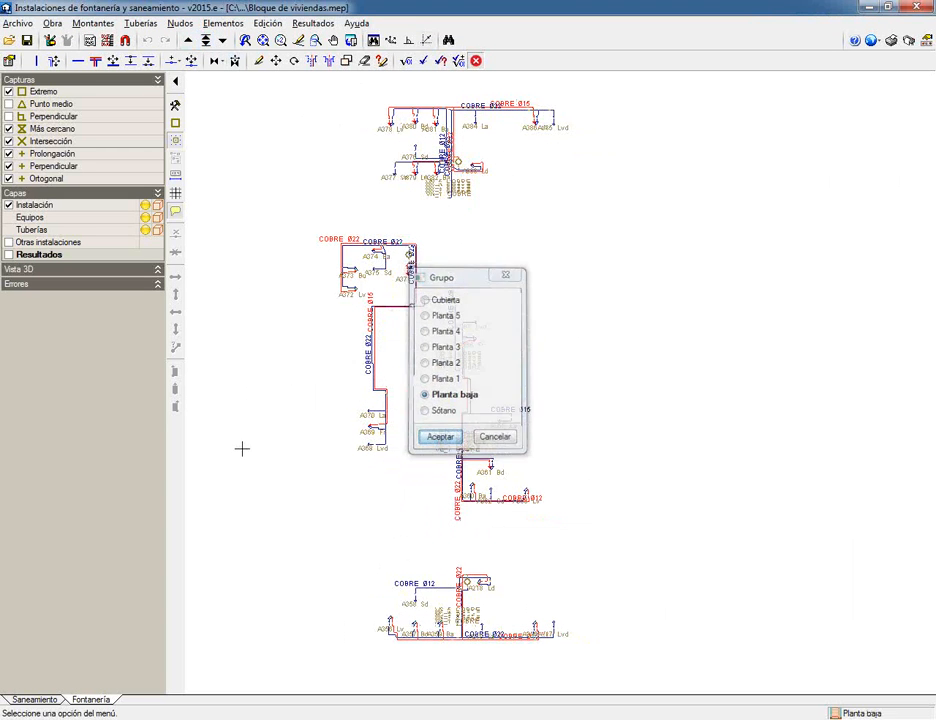
- Examine the Planta baja water supply from the Llave general along the main pipe to the pump and the meter branches
{"action": "scroll", "coordinate": [360, 258], "scroll_direction": "up", "scroll_amount": 3}
{"action": "scroll", "coordinate": [360, 255], "scroll_direction": "up", "scroll_amount": 2}
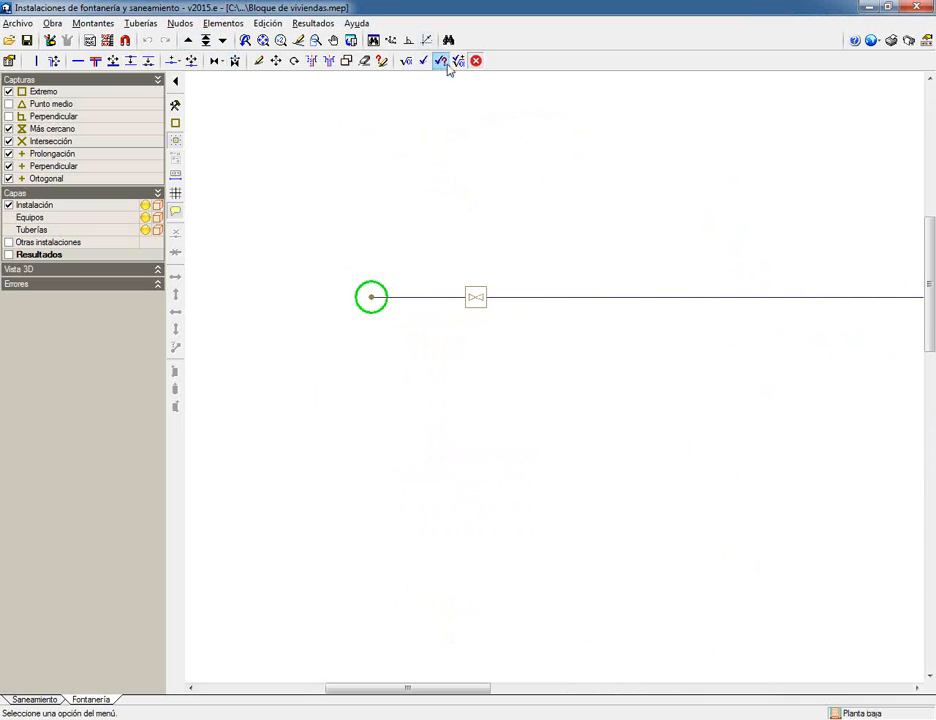
{"action": "left_click", "coordinate": [381, 61]}
{"action": "mouse_move", "coordinate": [478, 303]}
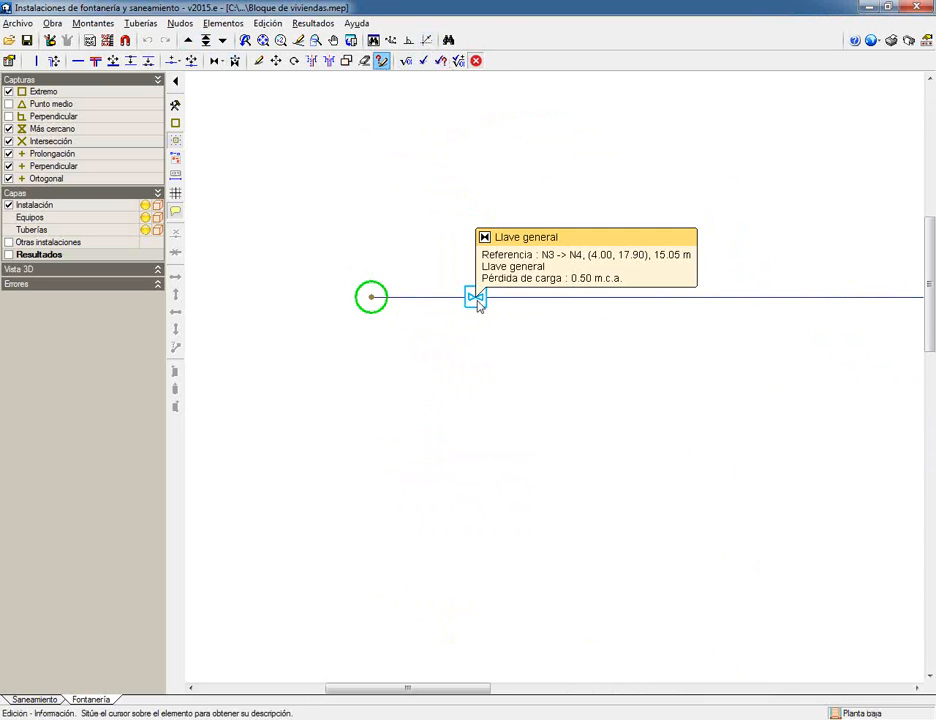
{"action": "mouse_move", "coordinate": [689, 296]}
{"action": "scroll", "coordinate": [600, 317], "scroll_direction": "up", "scroll_amount": 2}
{"action": "scroll", "coordinate": [637, 305], "scroll_direction": "down", "scroll_amount": 5}
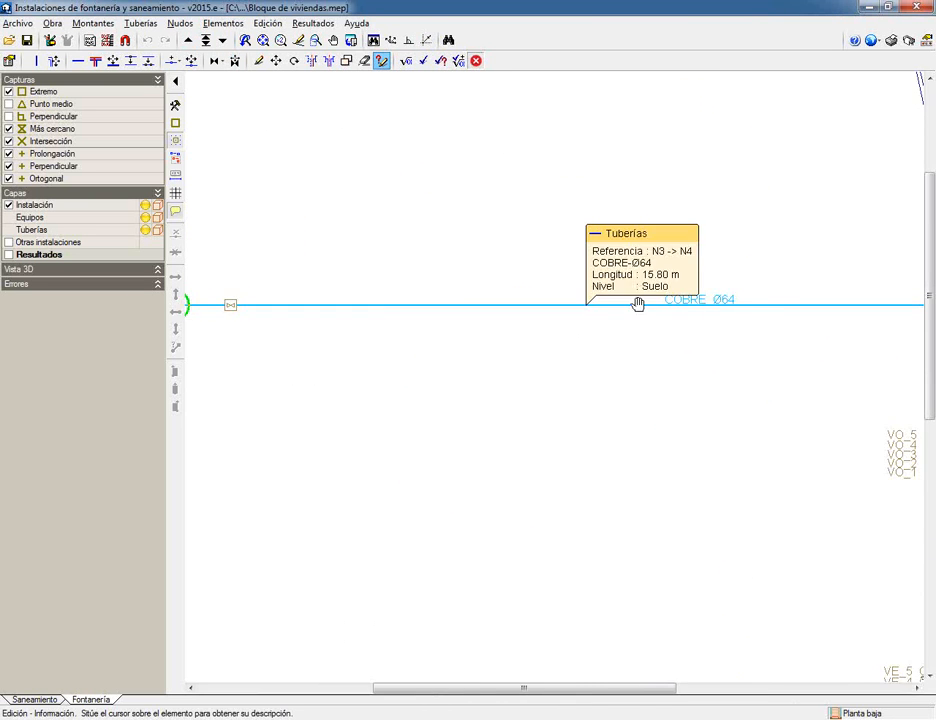
{"action": "mouse_move", "coordinate": [789, 492]}
{"action": "middle_mouse_down"}
{"action": "mouse_move", "coordinate": [654, 483]}
{"action": "mouse_move", "coordinate": [644, 348]}
{"action": "middle_mouse_up"}
{"action": "scroll", "coordinate": [641, 455], "scroll_direction": "up", "scroll_amount": 2}
{"action": "mouse_move", "coordinate": [629, 394]}
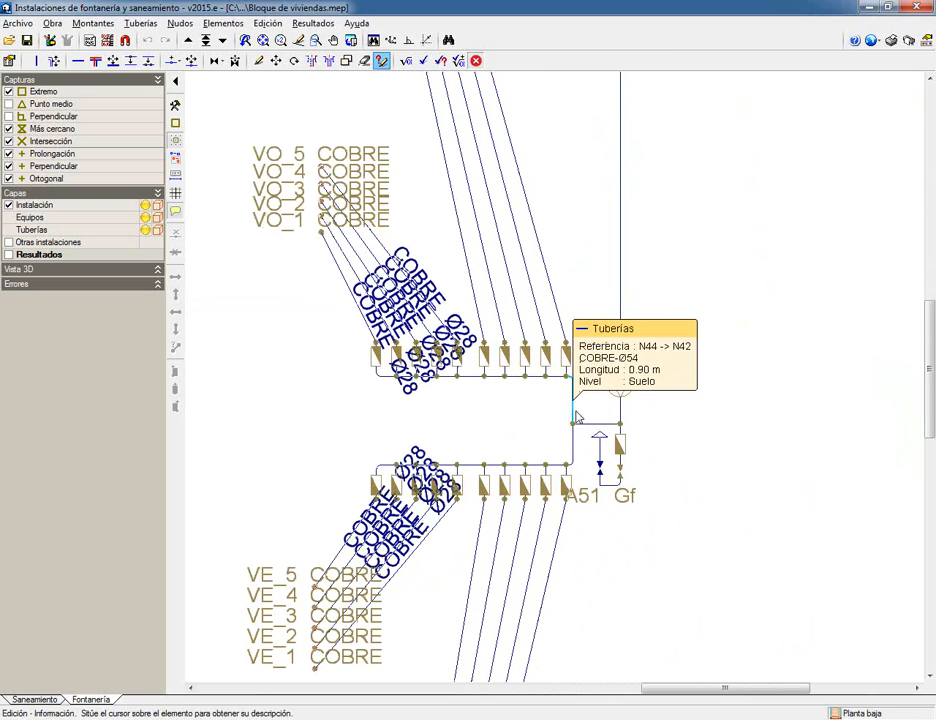
{"action": "mouse_move", "coordinate": [484, 343]}
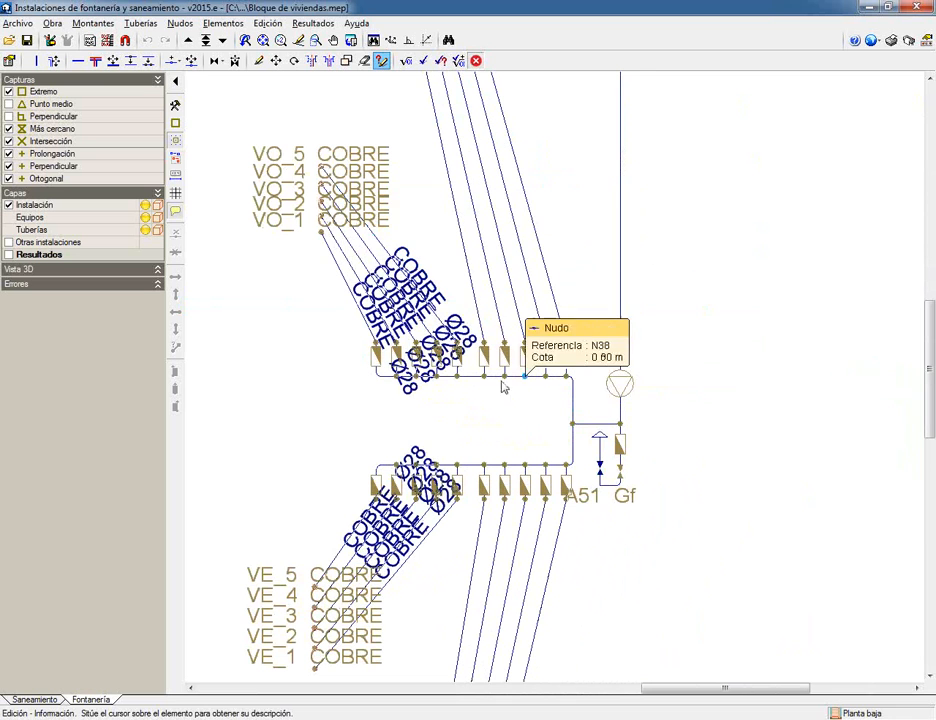
{"action": "mouse_move", "coordinate": [397, 377]}
- Go up to Planta 1 and examine riser VO_1, the Llave de abonado and the bathroom's hot and cold water pipes
{"action": "mouse_move", "coordinate": [327, 246]}
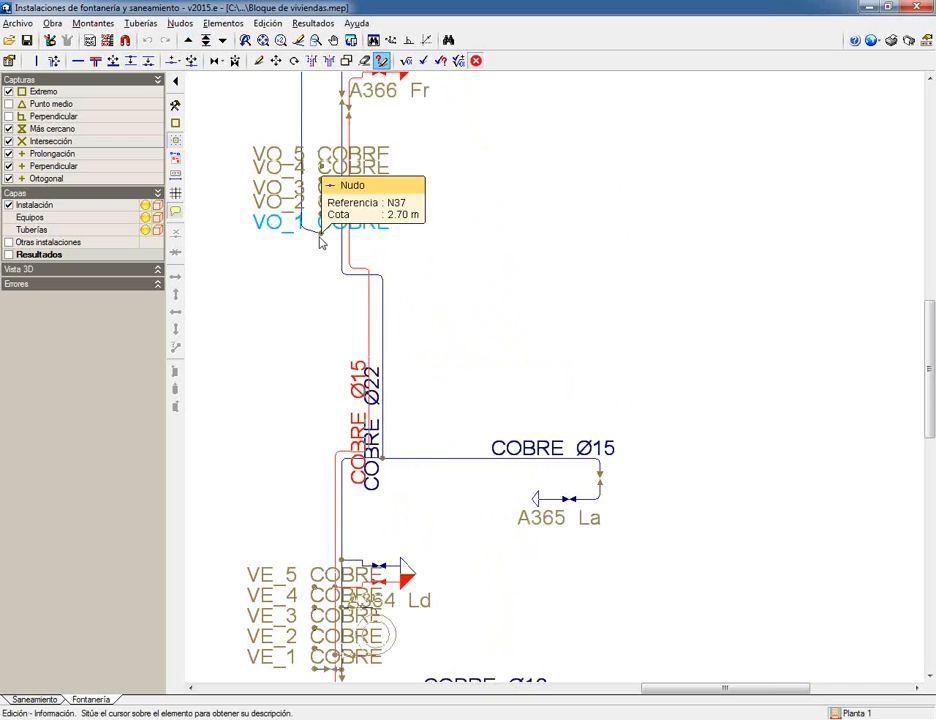
{"action": "scroll", "coordinate": [323, 240], "scroll_direction": "down", "scroll_amount": 2}
{"action": "middle_click_drag", "start_coordinate": [295, 259], "coordinate": [331, 453]}
{"action": "middle_click_drag", "start_coordinate": [331, 229], "coordinate": [451, 331]}
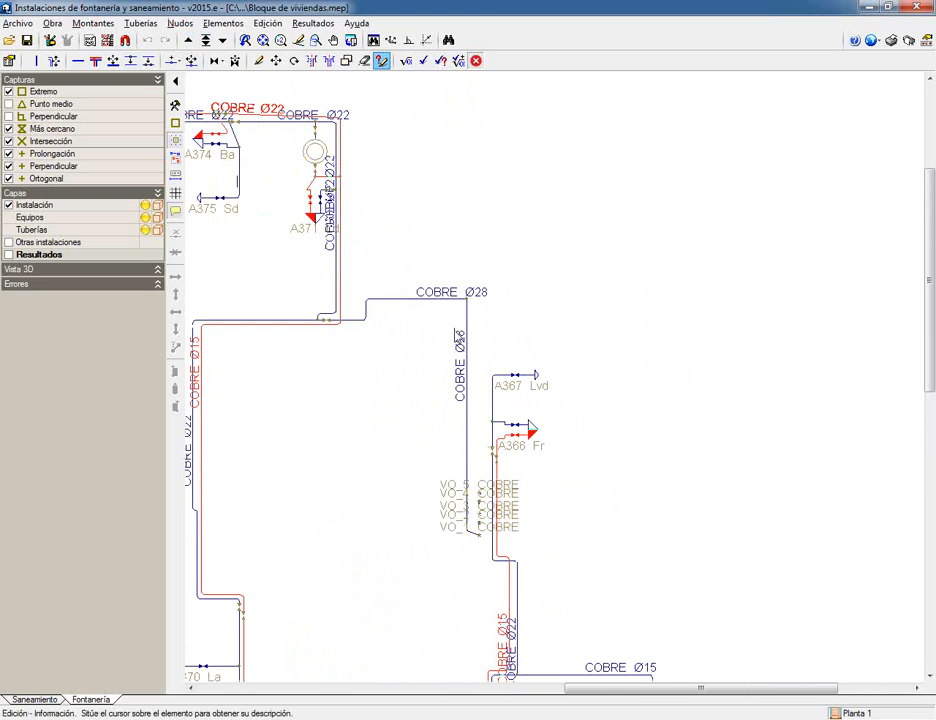
{"action": "mouse_move", "coordinate": [330, 318]}
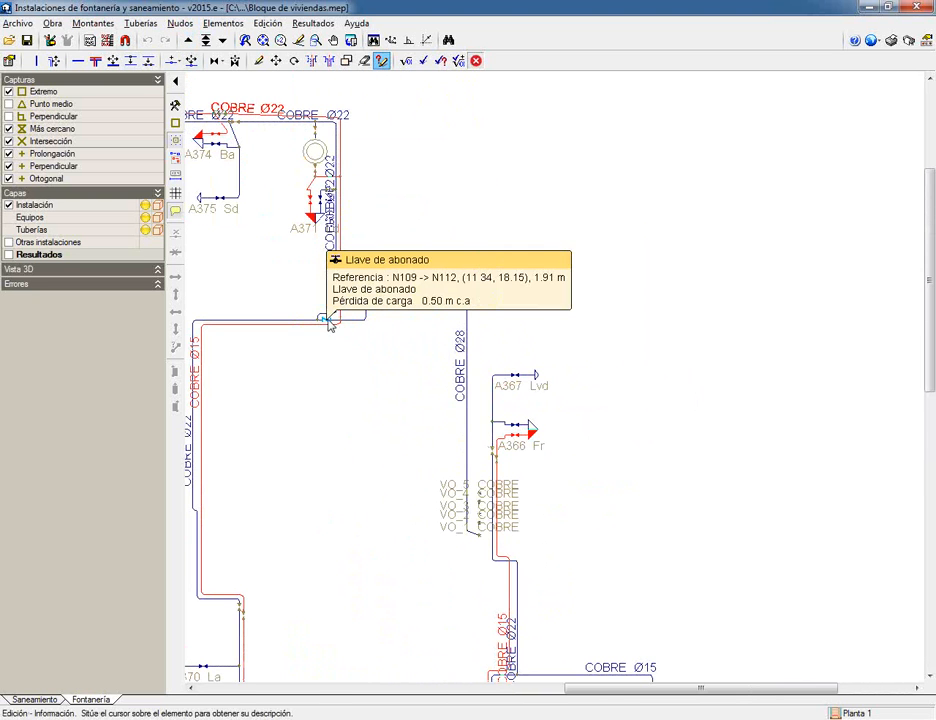
{"action": "mouse_move", "coordinate": [334, 154]}
{"action": "middle_mouse_down"}
{"action": "mouse_move", "coordinate": [390, 229]}
{"action": "mouse_move", "coordinate": [407, 287]}
{"action": "mouse_move", "coordinate": [669, 335]}
{"action": "middle_mouse_up"}
{"action": "scroll", "coordinate": [405, 268], "scroll_direction": "up", "scroll_amount": 2}
{"action": "scroll", "coordinate": [370, 280], "scroll_direction": "down", "scroll_amount": 2}
{"action": "mouse_move", "coordinate": [350, 418]}
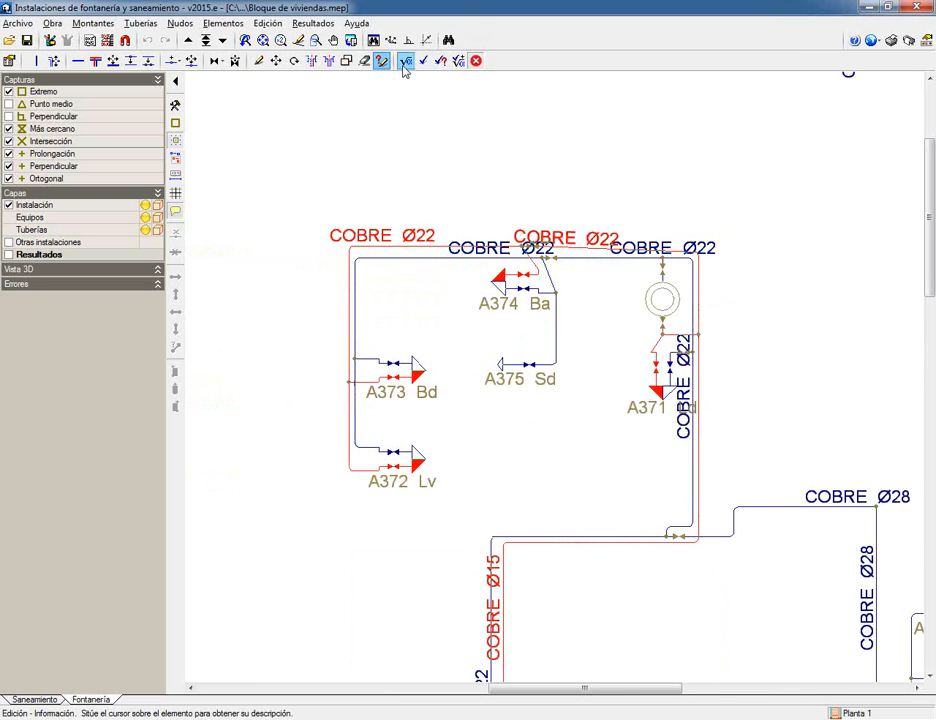
- Switch to the Saneamiento installation with its floor plan displayed and inspect the bathroom's Lavabo, bidet and Inodoro con cisterna
{"action": "left_click", "coordinate": [46, 698]}
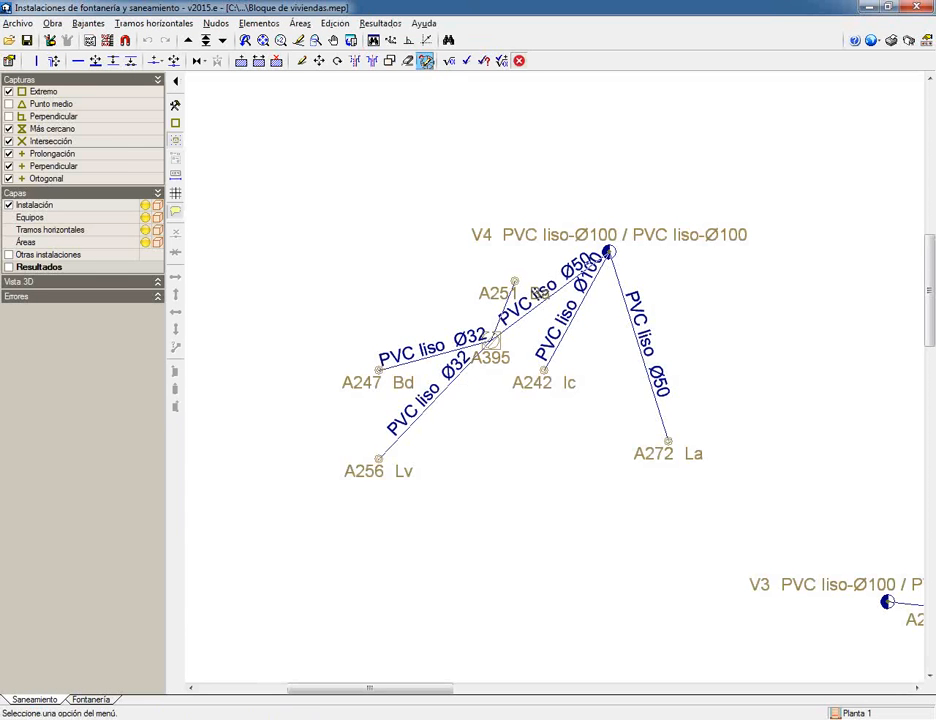
{"action": "left_click", "coordinate": [425, 60]}
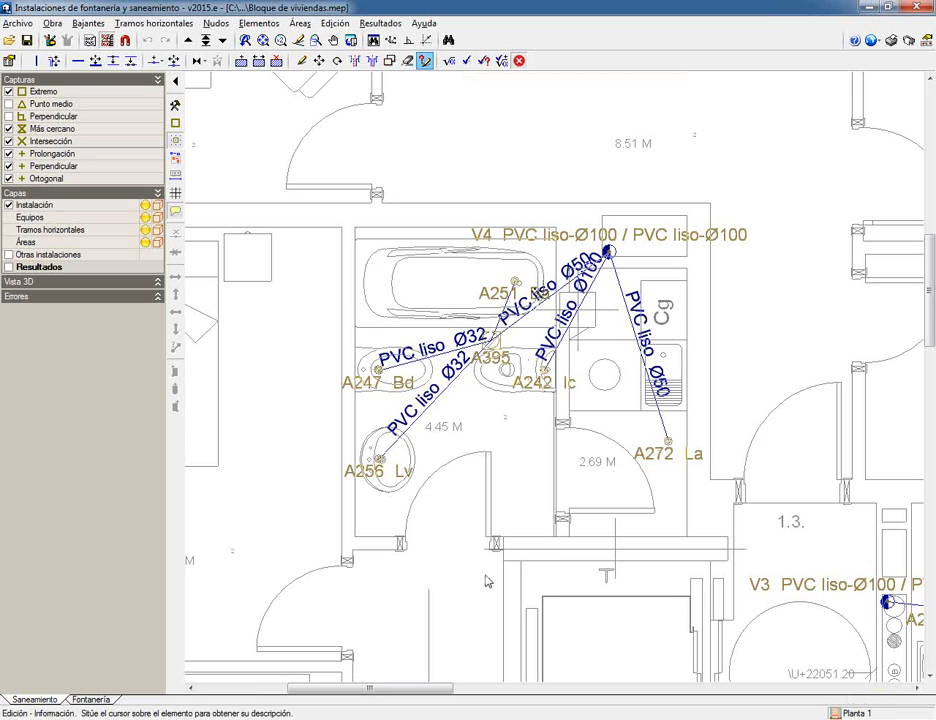
{"action": "mouse_move", "coordinate": [382, 461]}
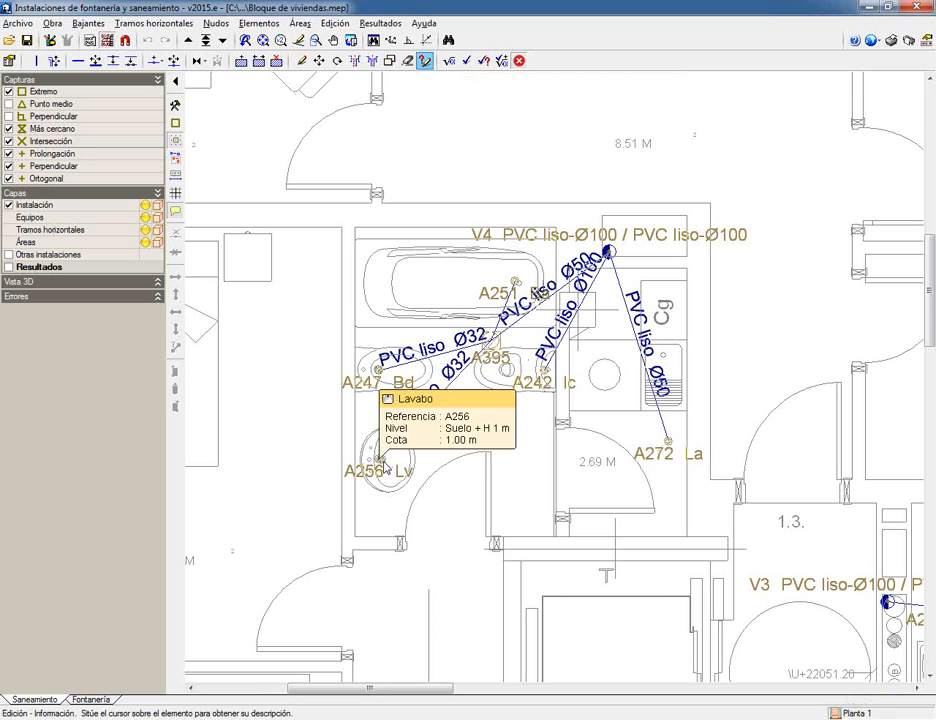
{"action": "mouse_move", "coordinate": [380, 373]}
{"action": "mouse_move", "coordinate": [543, 369]}
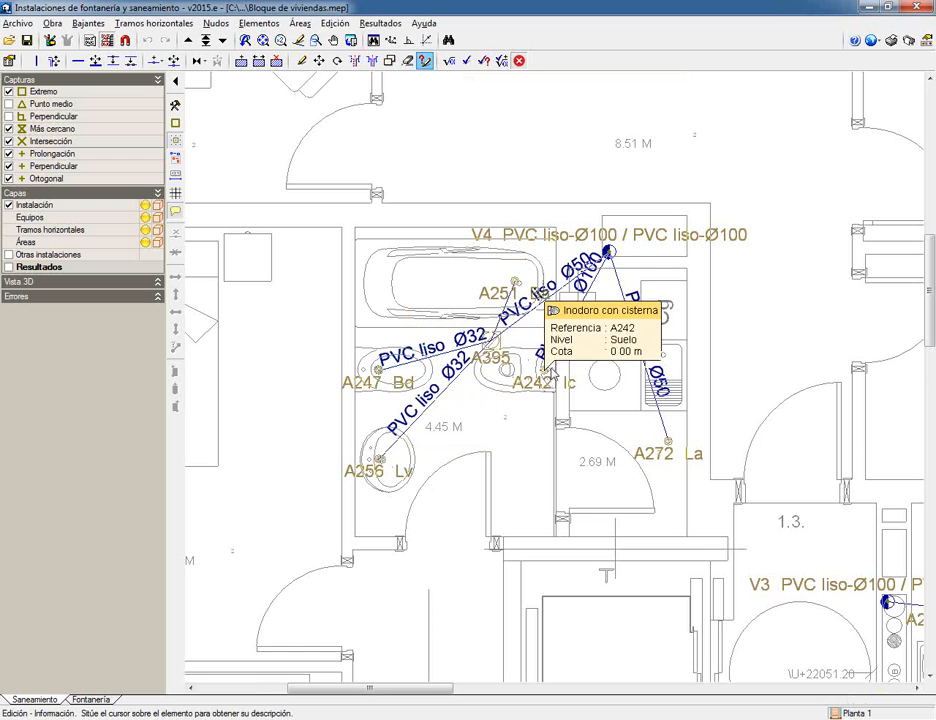
- Inspect the Bañera, the Bote sifónico, Bajante V4 and the bidet's Ramal in the same bathroom
{"action": "scroll", "coordinate": [565, 340], "scroll_direction": "up", "scroll_amount": 2}
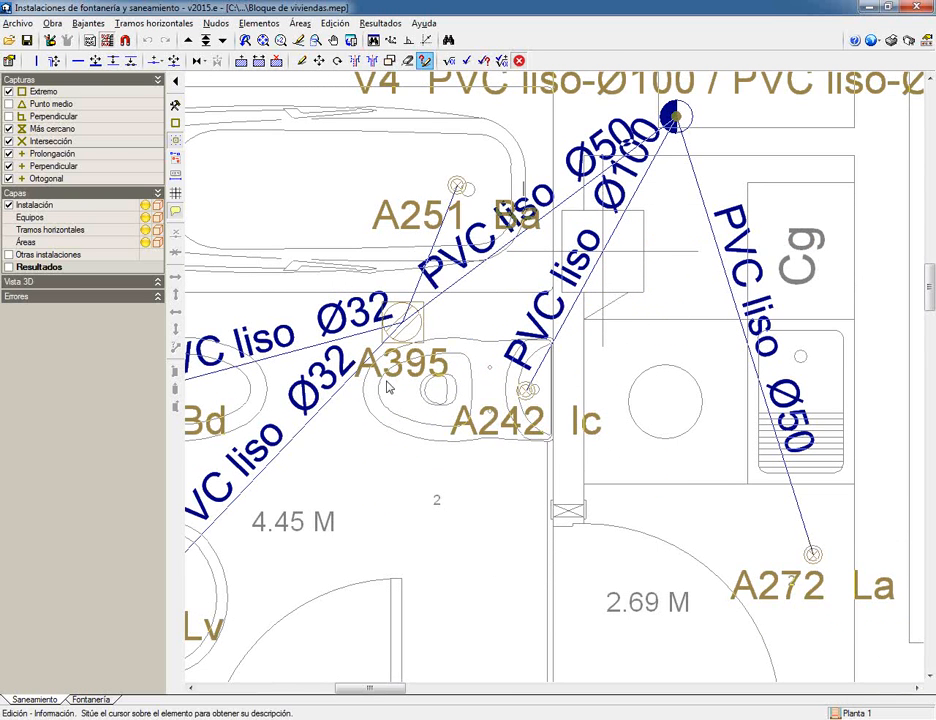
{"action": "mouse_move", "coordinate": [466, 193]}
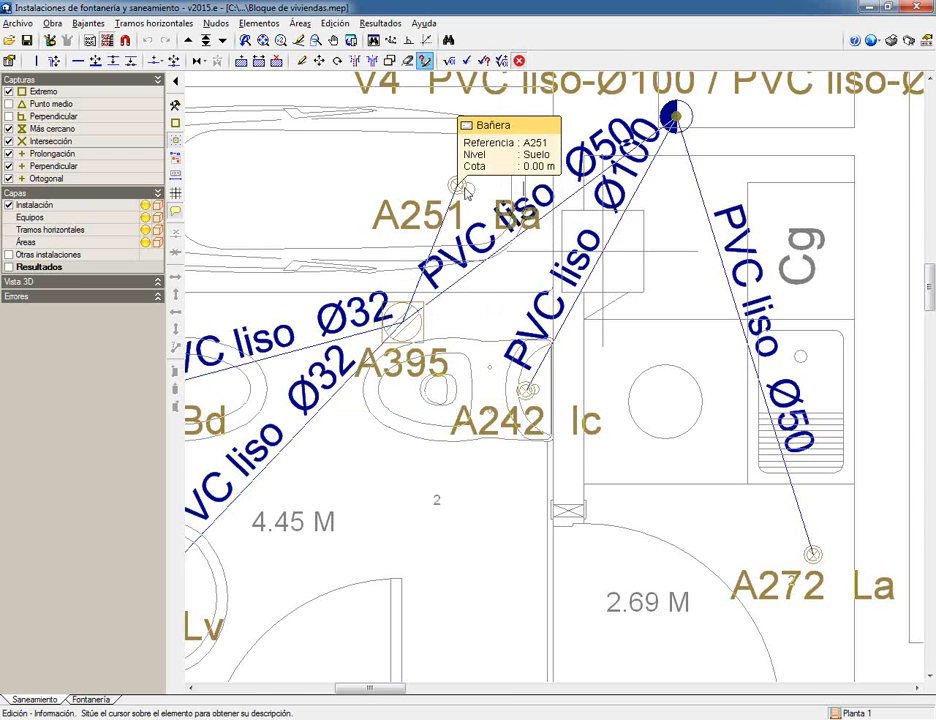
{"action": "mouse_move", "coordinate": [401, 330]}
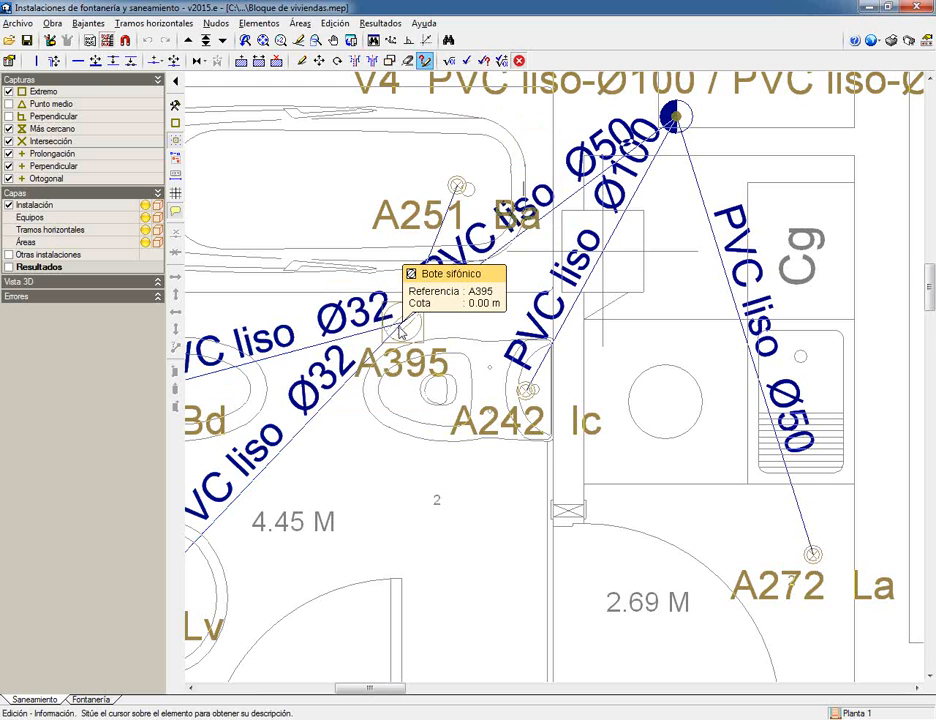
{"action": "mouse_move", "coordinate": [677, 118]}
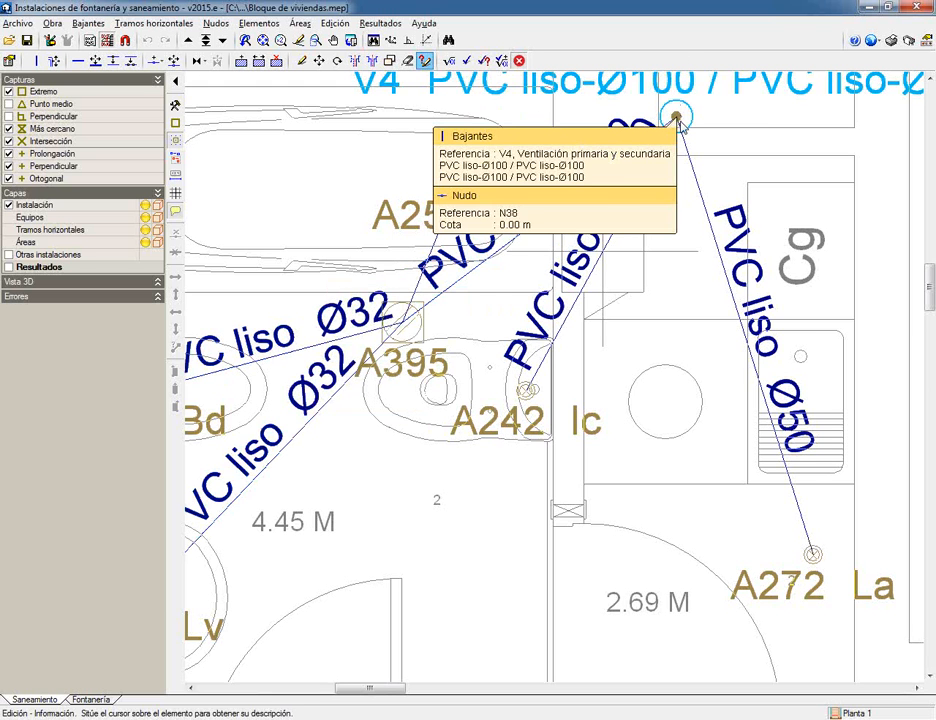
{"action": "mouse_move", "coordinate": [480, 278]}
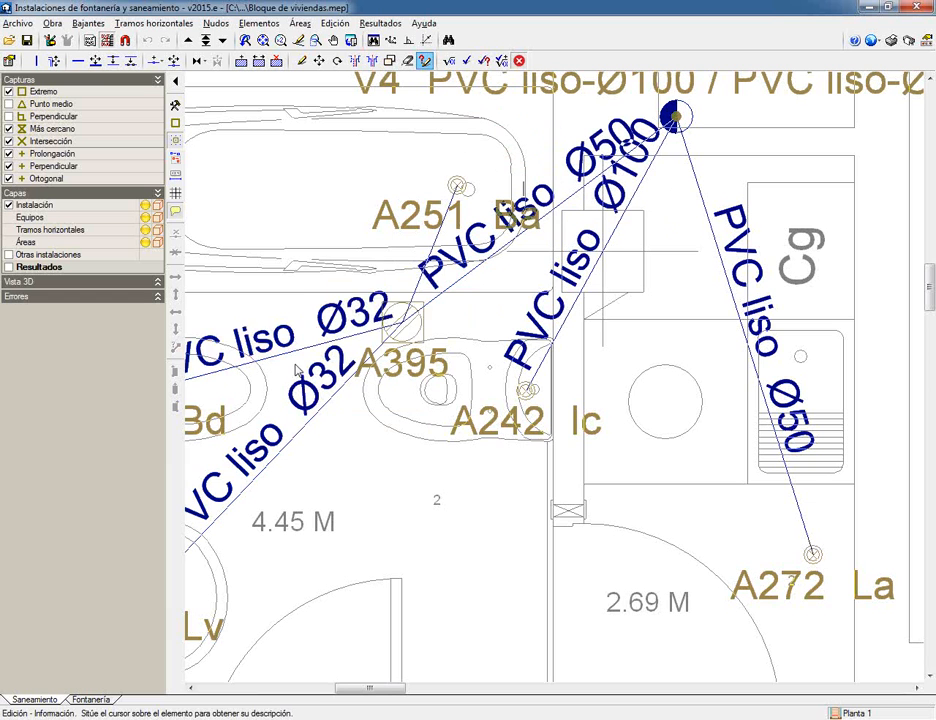
{"action": "mouse_move", "coordinate": [299, 352]}
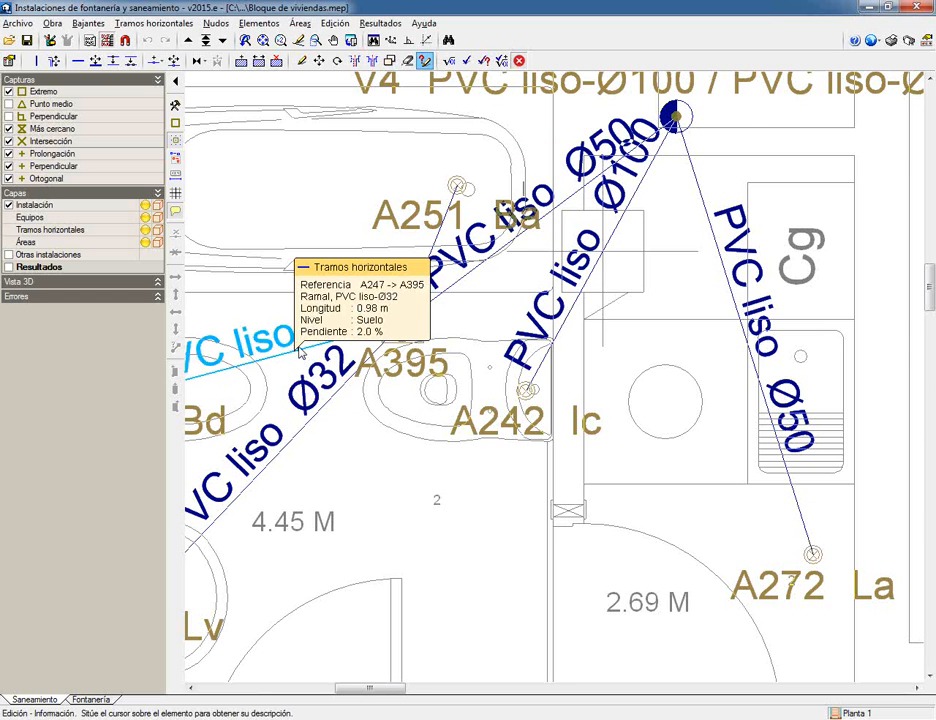
- Inspect the Lavadora's drain point and Bajante V4, which it discharges into
{"action": "scroll", "coordinate": [524, 378], "scroll_direction": "down", "scroll_amount": 1}
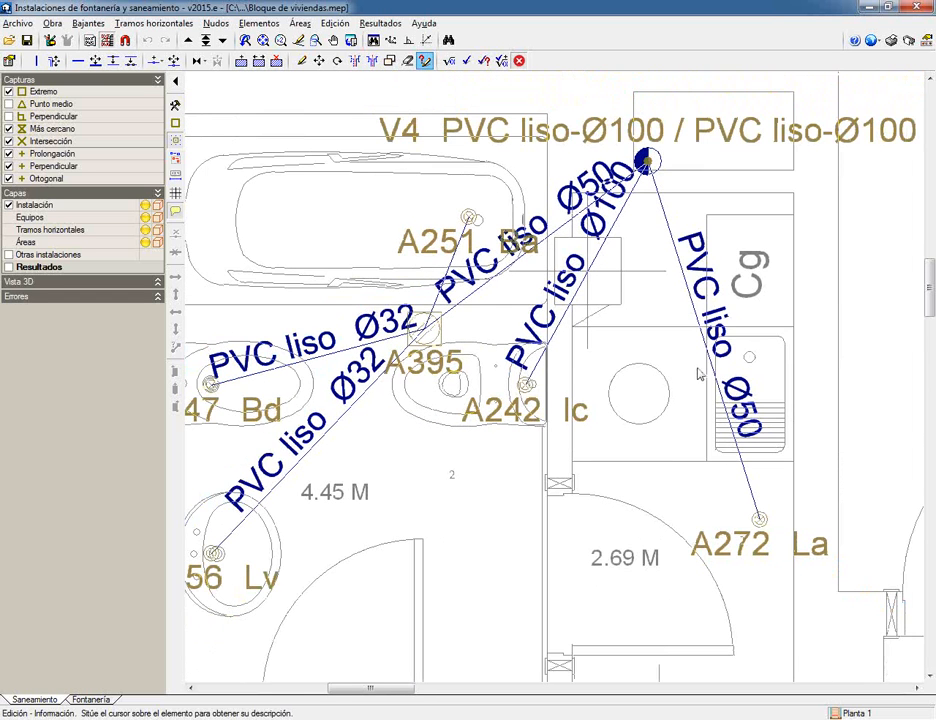
{"action": "scroll", "coordinate": [700, 439], "scroll_direction": "down", "scroll_amount": 1}
{"action": "mouse_move", "coordinate": [745, 500]}
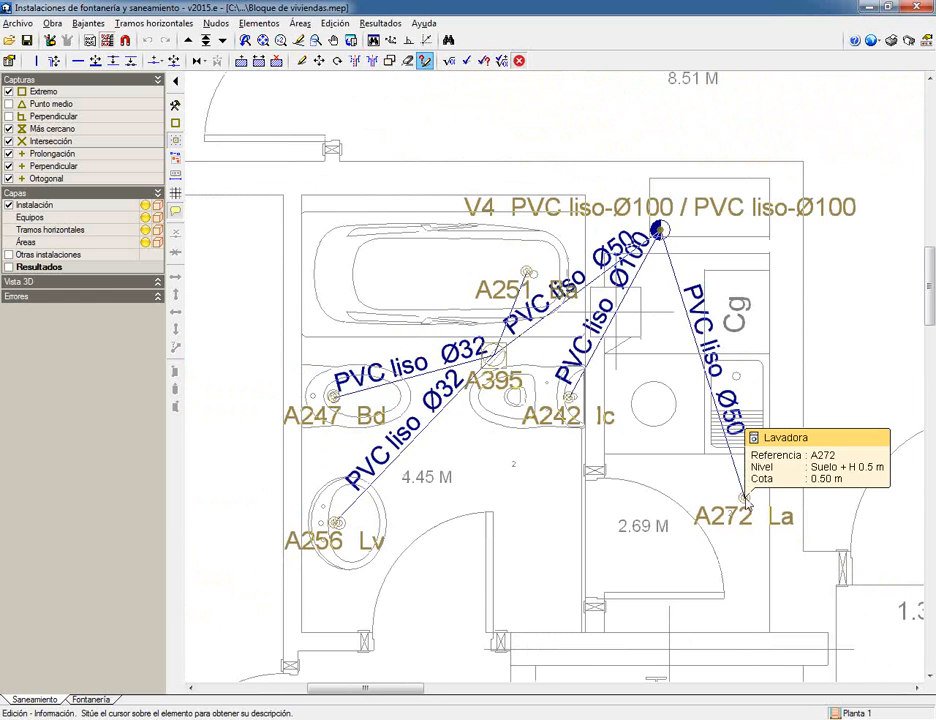
{"action": "mouse_move", "coordinate": [660, 233]}
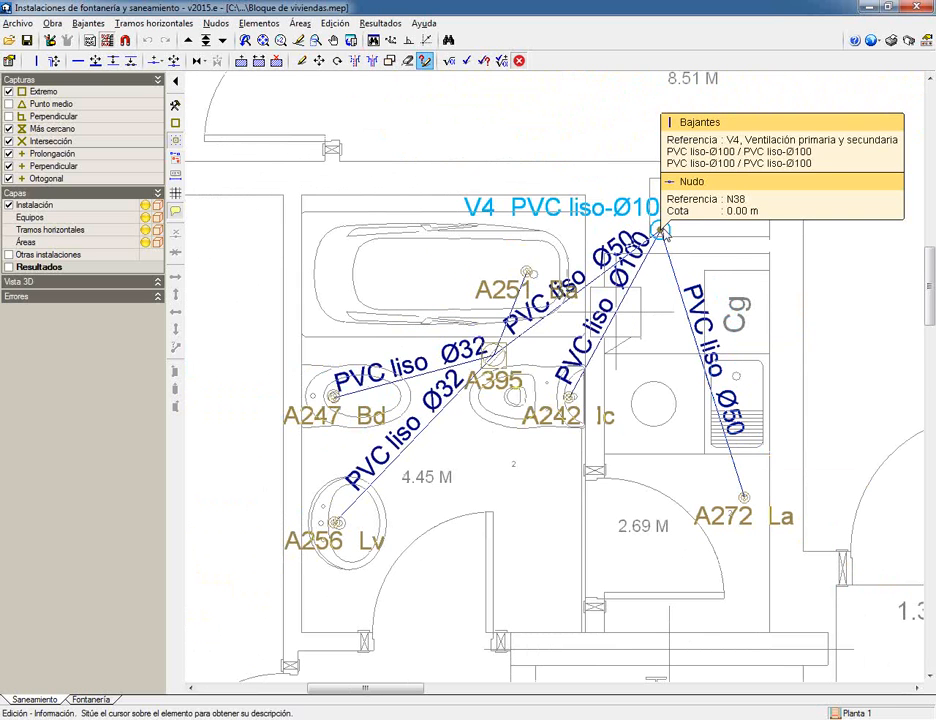
- Go down to Planta baja and examine the Colector leaving Bajante V4 and the collector network it joins
{"action": "left_click", "coordinate": [223, 42]}
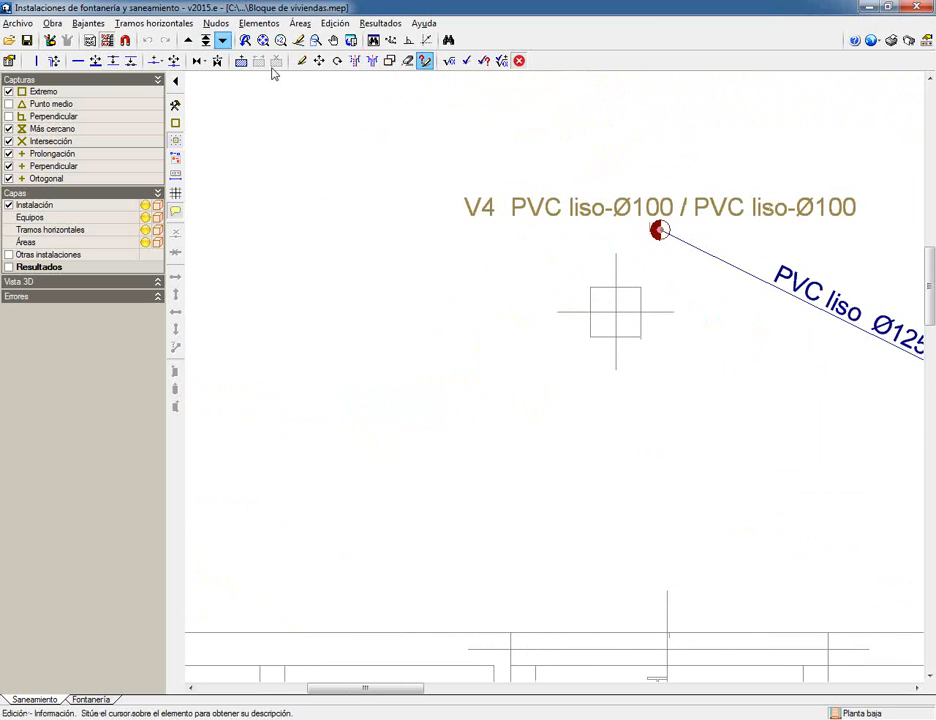
{"action": "scroll", "coordinate": [612, 305], "scroll_direction": "down", "scroll_amount": 1}
{"action": "scroll", "coordinate": [650, 275], "scroll_direction": "down", "scroll_amount": 1}
{"action": "middle_click_drag", "start_coordinate": [696, 292], "coordinate": [478, 244]}
{"action": "mouse_move", "coordinate": [606, 292]}
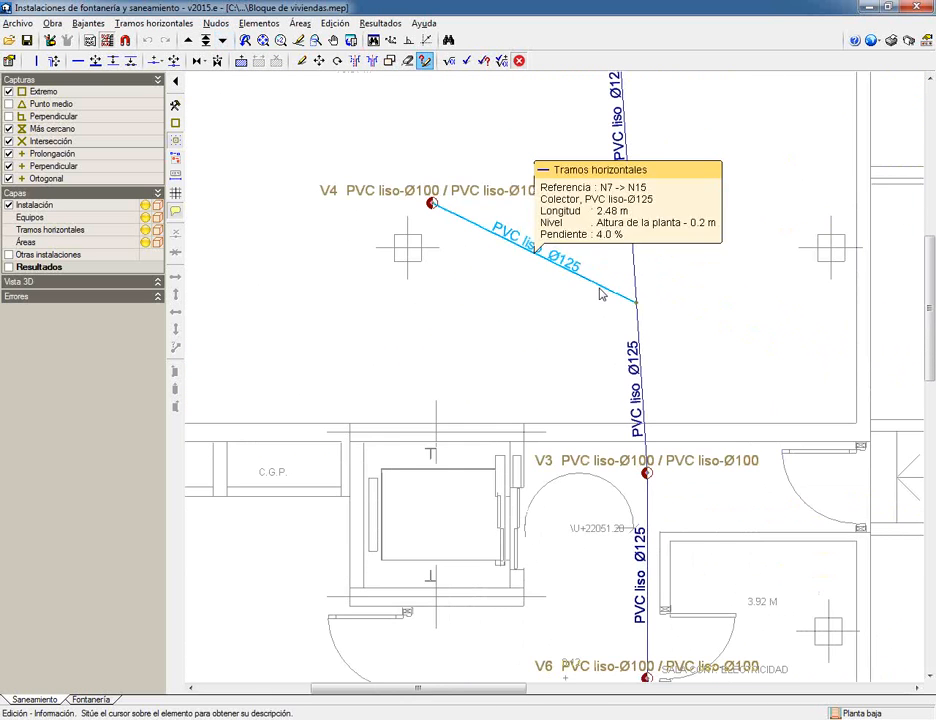
{"action": "scroll", "coordinate": [660, 334], "scroll_direction": "down", "scroll_amount": 2}
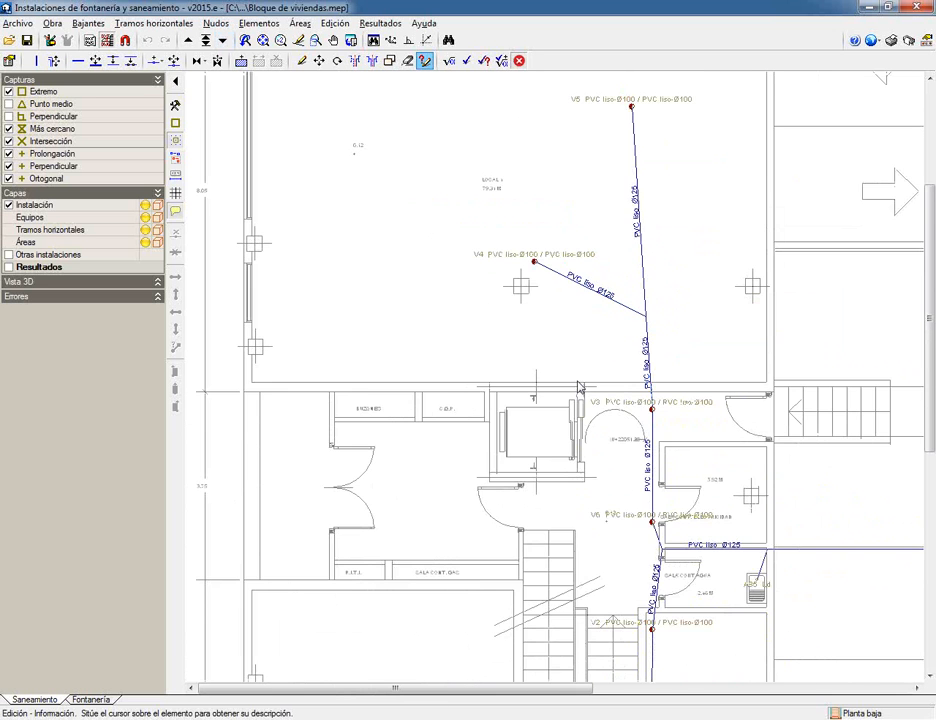
- Follow the Colector network across Planta baja and examine the final Colector N3 -> N5 up to its discharge point
{"action": "middle_click_drag", "start_coordinate": [562, 331], "coordinate": [423, 195]}
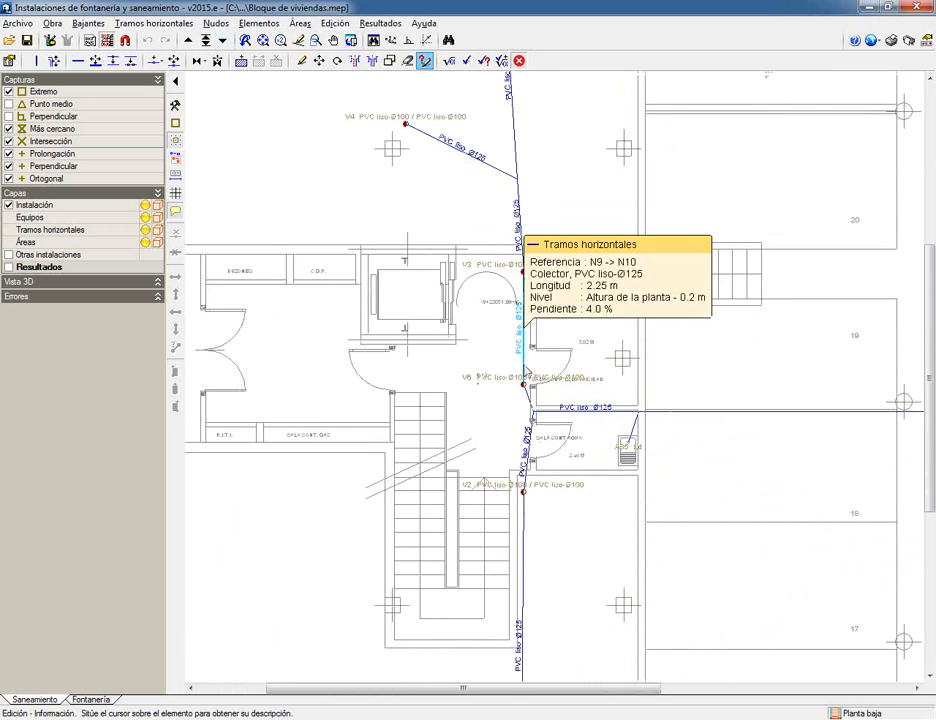
{"action": "middle_click_drag", "start_coordinate": [726, 428], "coordinate": [251, 393]}
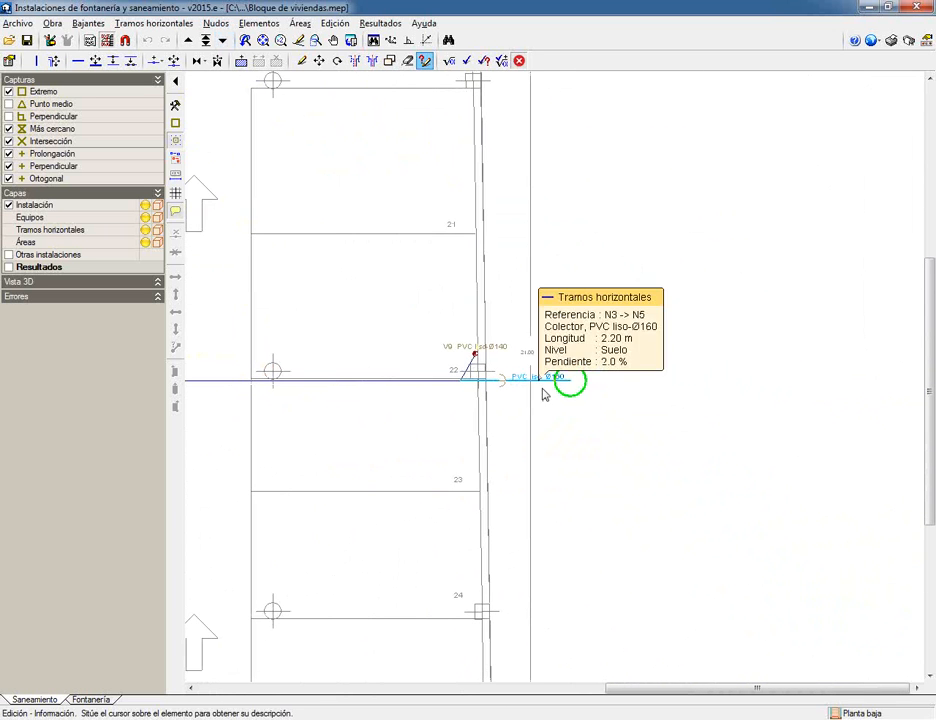
{"action": "mouse_move", "coordinate": [570, 387]}
{"action": "scroll", "coordinate": [570, 387], "scroll_direction": "up", "scroll_amount": 2}
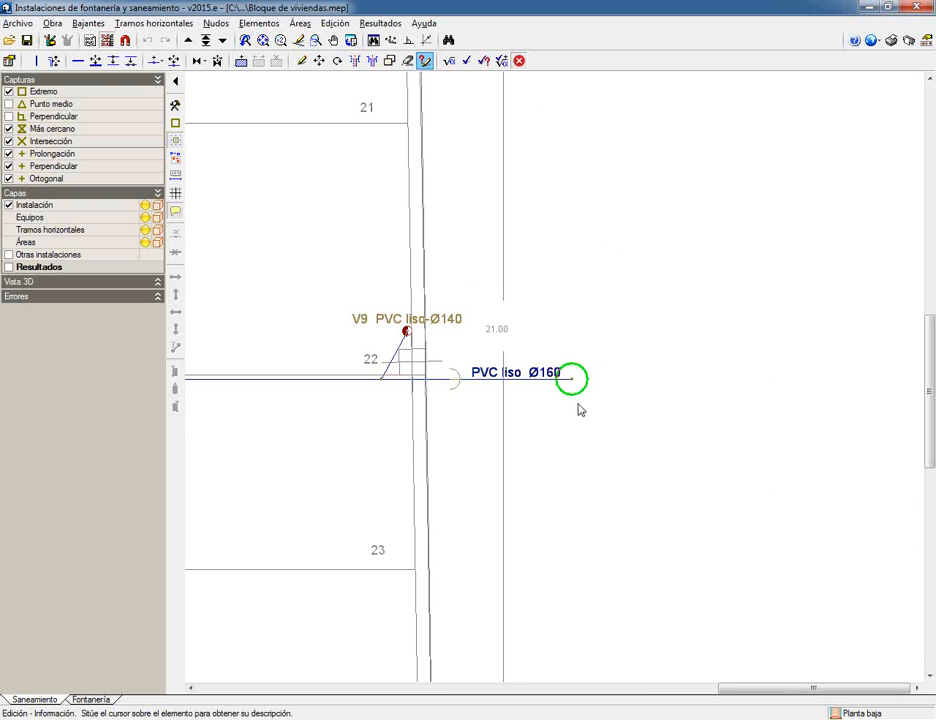
- View the complete drainage installation in 3D from several angles and close the 3D view
{"action": "left_click", "coordinate": [52, 22]}
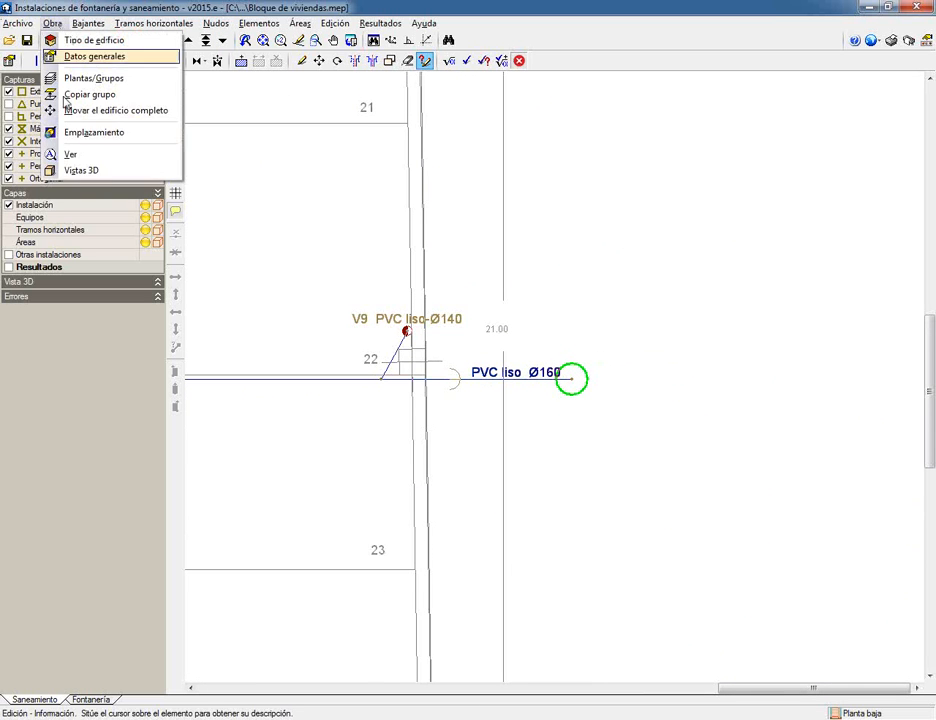
{"action": "left_click", "coordinate": [92, 170]}
{"action": "left_click", "coordinate": [345, 410]}
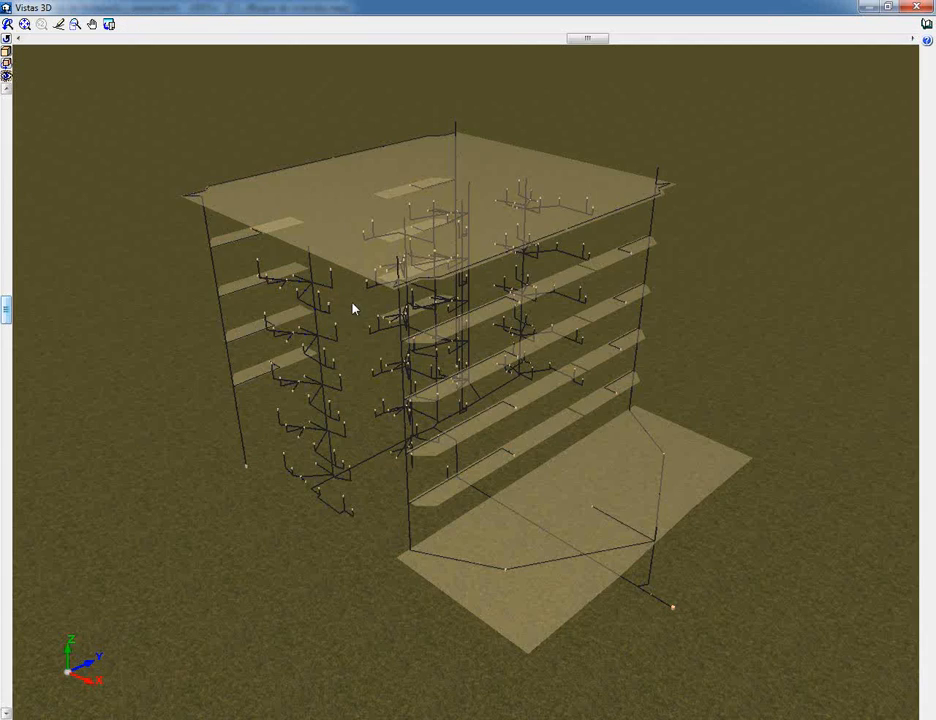
{"action": "left_click_drag", "start_coordinate": [352, 303], "coordinate": [389, 297]}
{"action": "left_click_drag", "start_coordinate": [555, 318], "coordinate": [489, 647]}
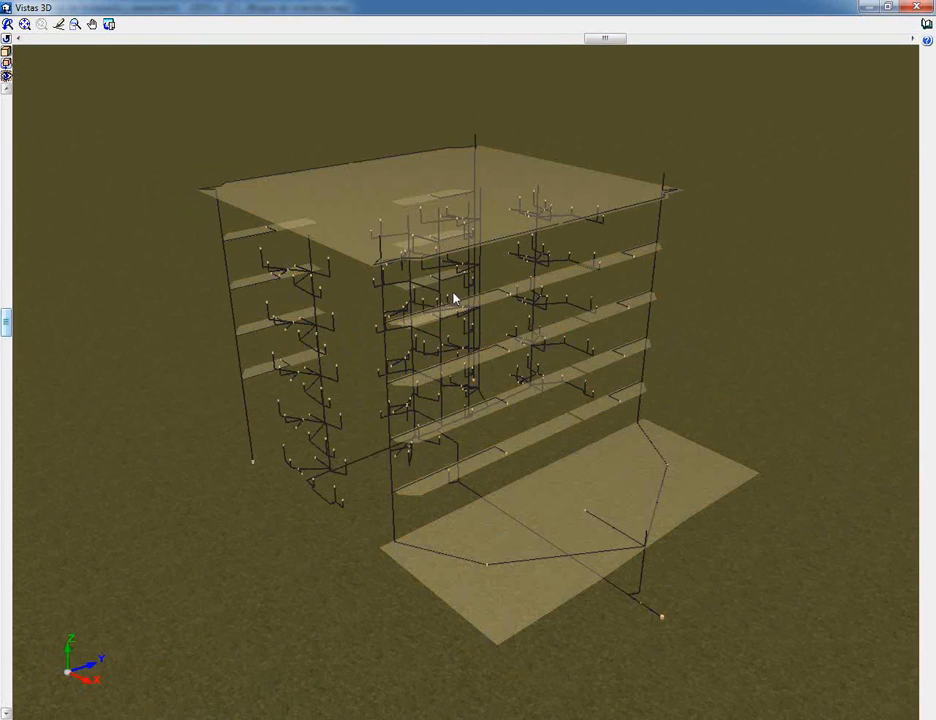
{"action": "mouse_move", "coordinate": [455, 298]}
{"action": "left_mouse_down"}
{"action": "mouse_move", "coordinate": [500, 316]}
{"action": "mouse_move", "coordinate": [610, 320]}
{"action": "left_mouse_up"}
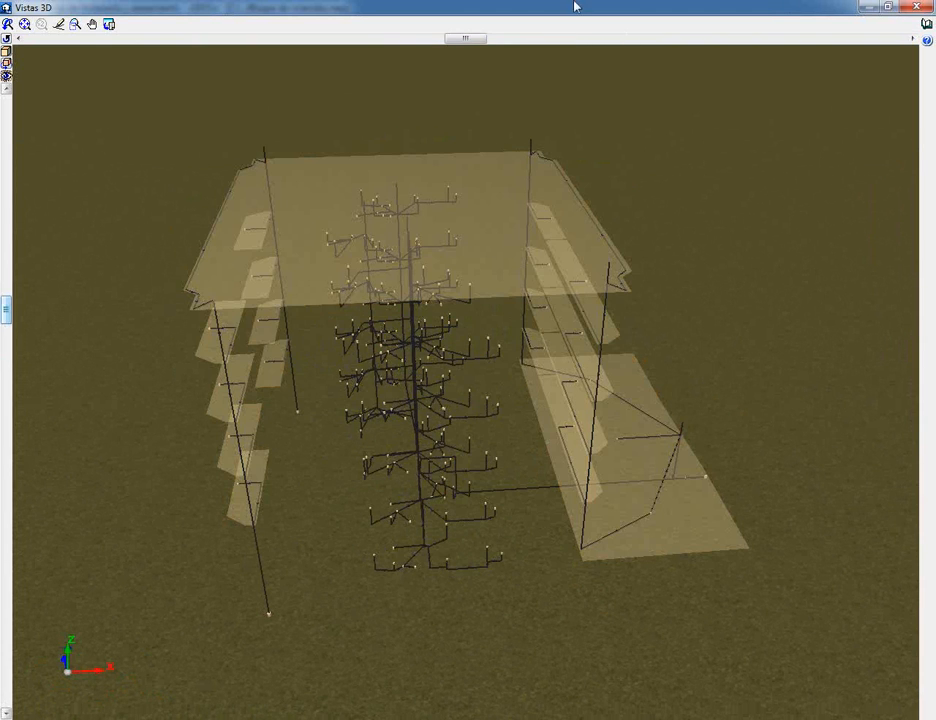
{"action": "left_click", "coordinate": [914, 8]}
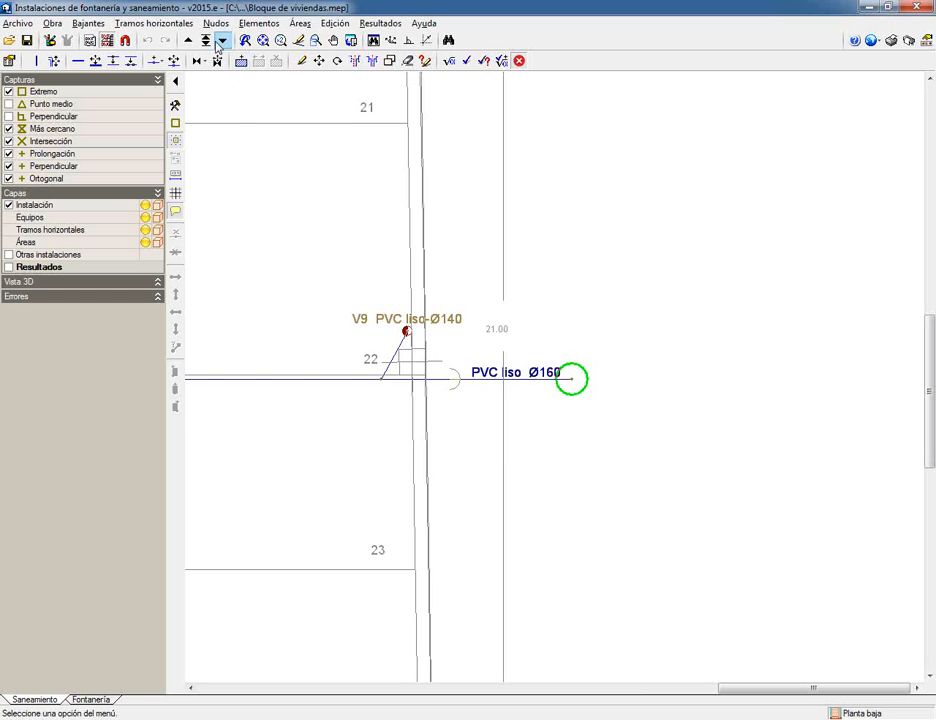
- Switch to the Cubierta floor group to display the roof drainage
{"action": "left_click", "coordinate": [206, 40]}
{"action": "left_click", "coordinate": [437, 300]}
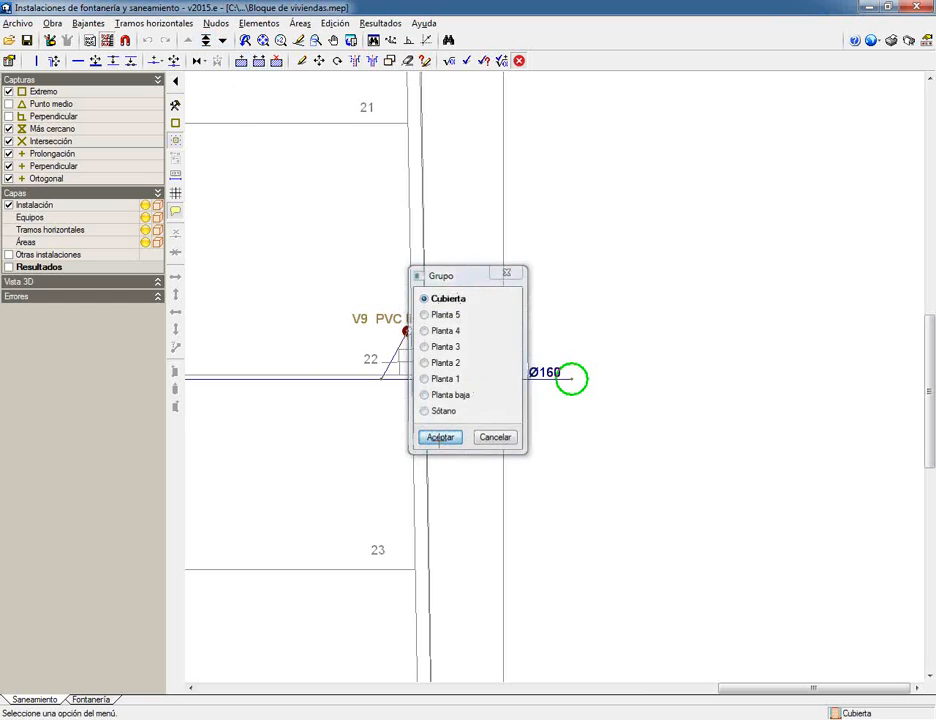
{"action": "left_click", "coordinate": [440, 437]}
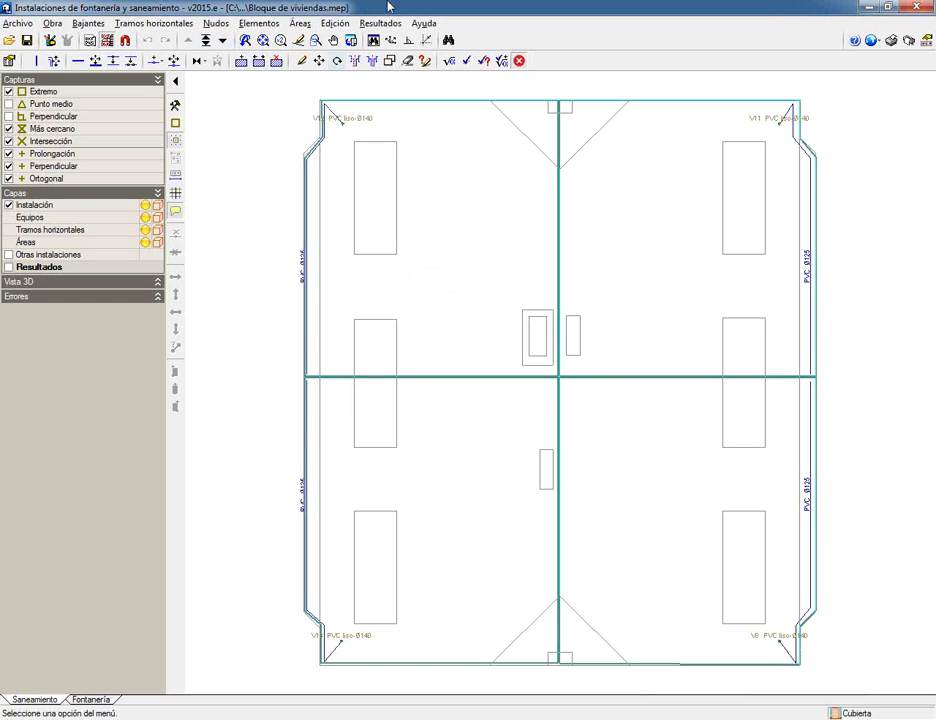
- Draw a new four-sided drainage area in the empty space beside the roof outline on Cubierta
{"action": "left_click", "coordinate": [298, 23]}
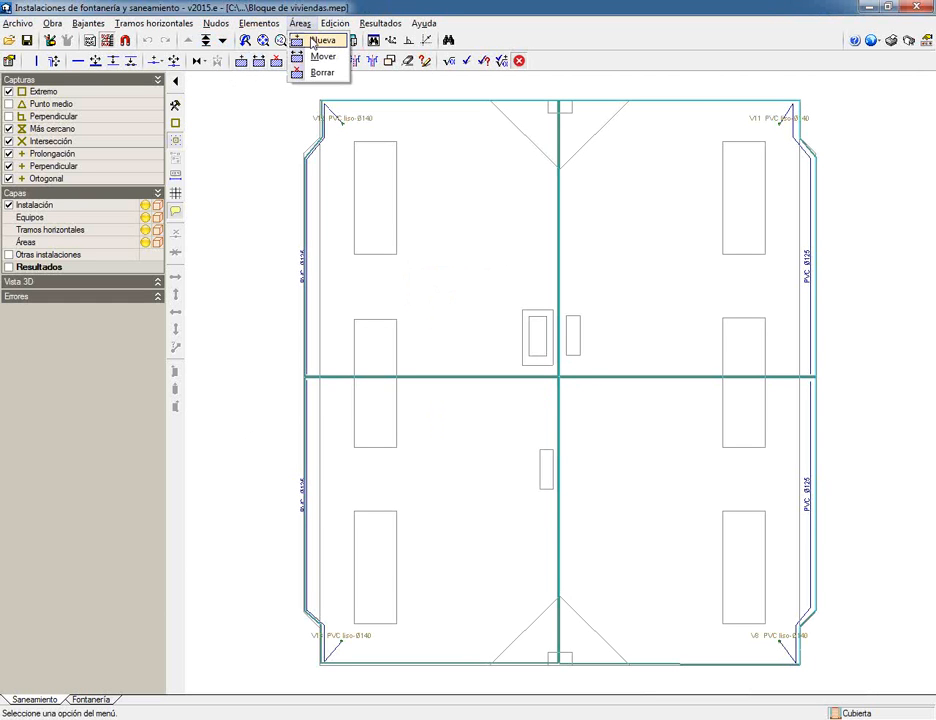
{"action": "left_click", "coordinate": [303, 40]}
{"action": "middle_click_drag", "start_coordinate": [228, 330], "coordinate": [385, 327]}
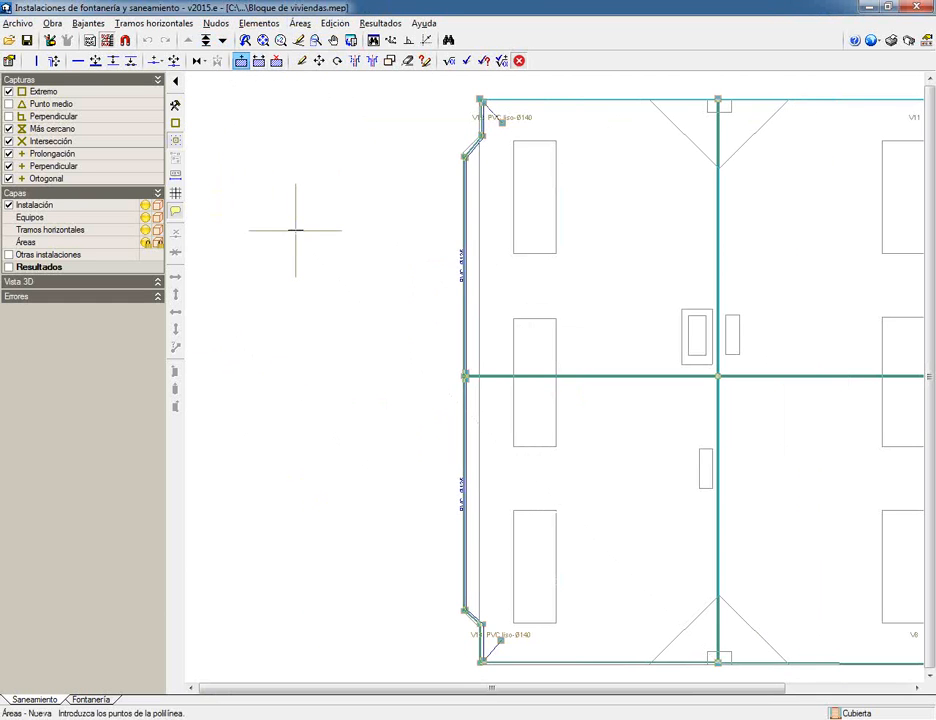
{"action": "left_click", "coordinate": [295, 230]}
{"action": "left_click", "coordinate": [295, 363]}
{"action": "left_click", "coordinate": [397, 355]}
{"action": "left_click", "coordinate": [397, 241]}
{"action": "right_click", "coordinate": [397, 241]}
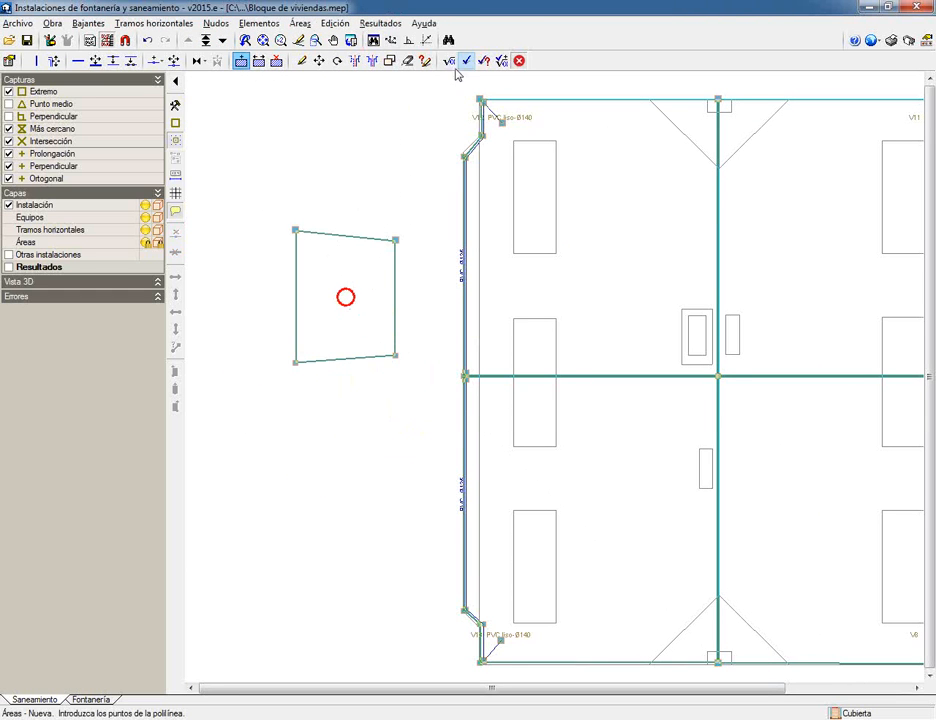
- Delete the four-sided trial area beside the roof outline
{"action": "left_click", "coordinate": [407, 61]}
{"action": "left_click", "coordinate": [412, 419]}
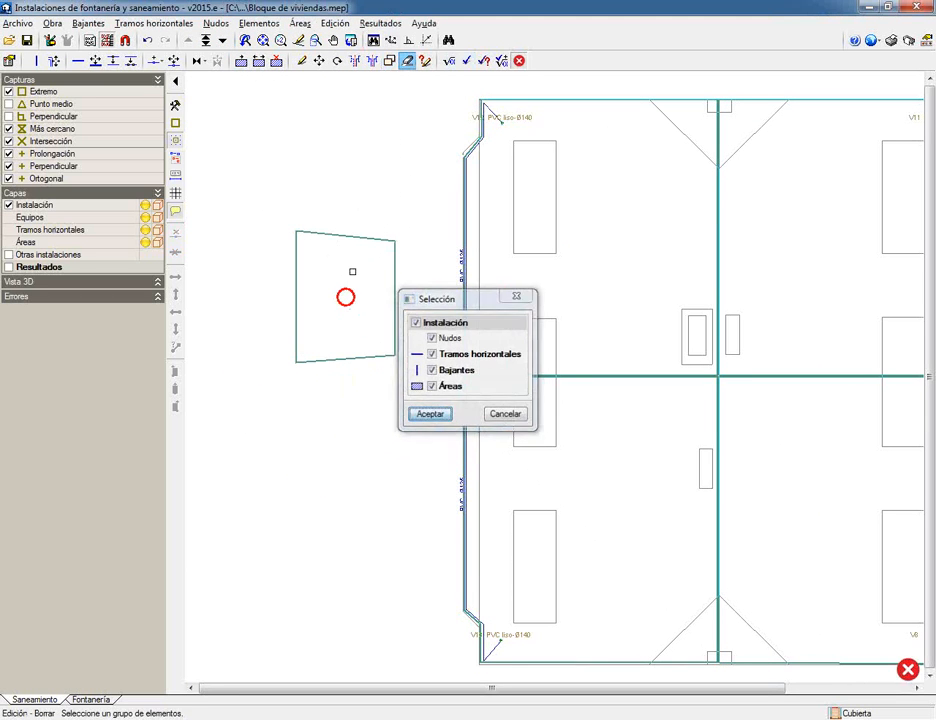
{"action": "left_click", "coordinate": [355, 240]}
- Inspect the roof area next to Bajante V12 and the type, diameter and slope settings of the gutter N5 -> N6, leaving them unchanged
{"action": "scroll", "coordinate": [500, 112], "scroll_direction": "up", "scroll_amount": 4}
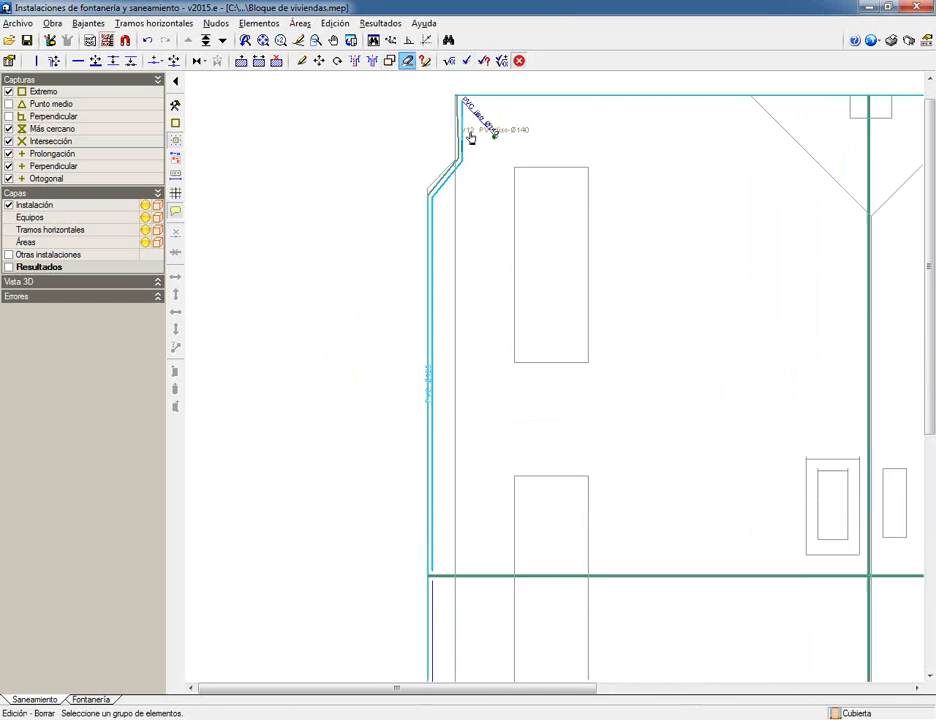
{"action": "left_click", "coordinate": [424, 61]}
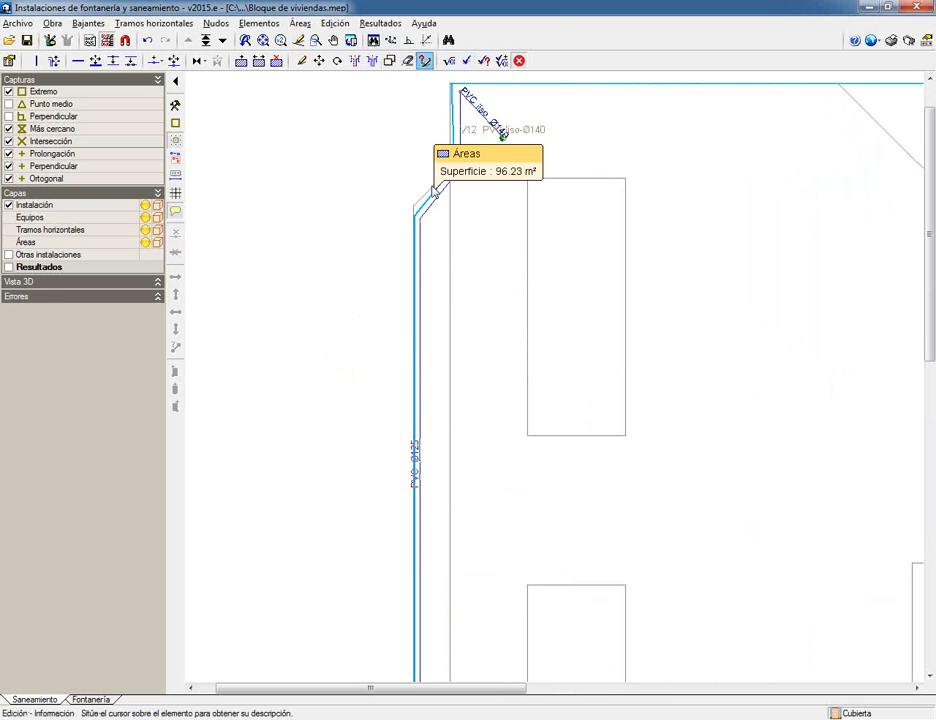
{"action": "mouse_move", "coordinate": [437, 200]}
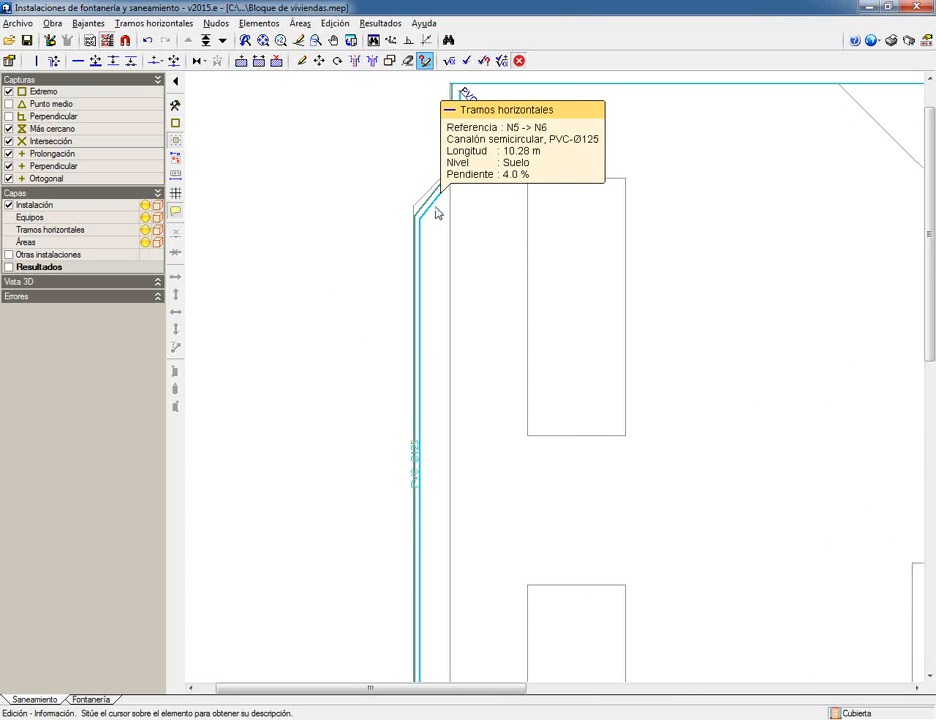
{"action": "left_click", "coordinate": [301, 61]}
{"action": "left_click", "coordinate": [419, 250]}
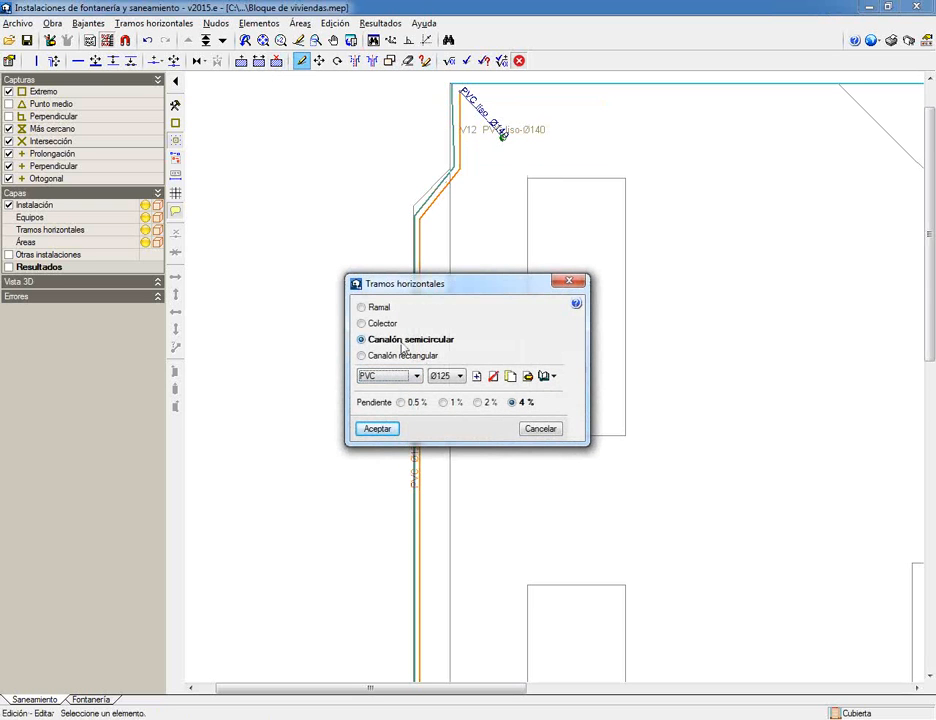
{"action": "left_click", "coordinate": [539, 431]}
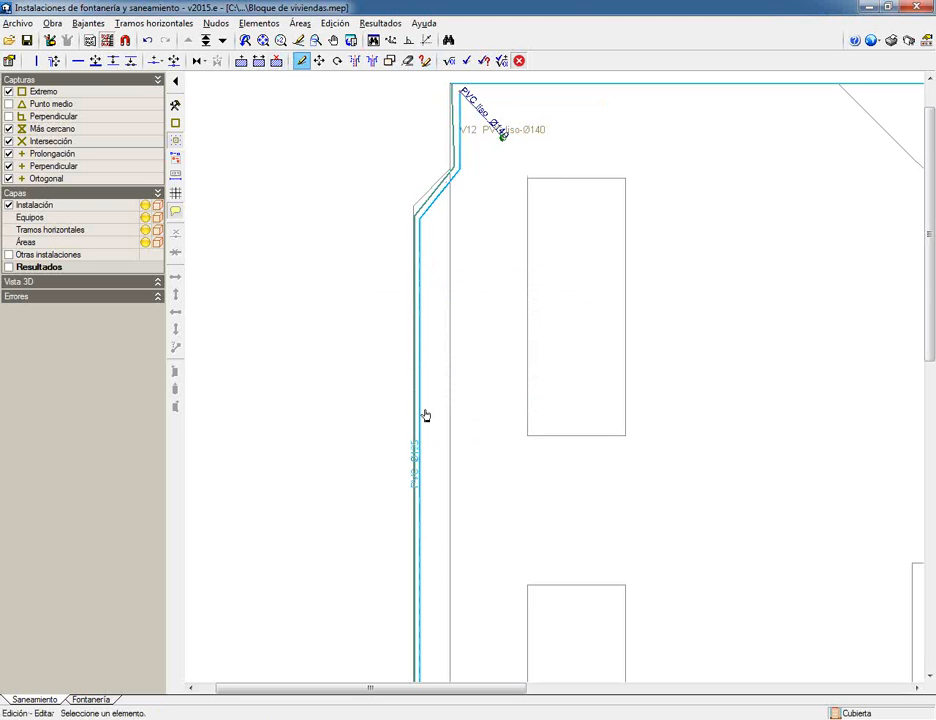
- Return to Planta baja and dimension the building's drainage installation
{"action": "scroll", "coordinate": [481, 136], "scroll_direction": "down", "scroll_amount": 5}
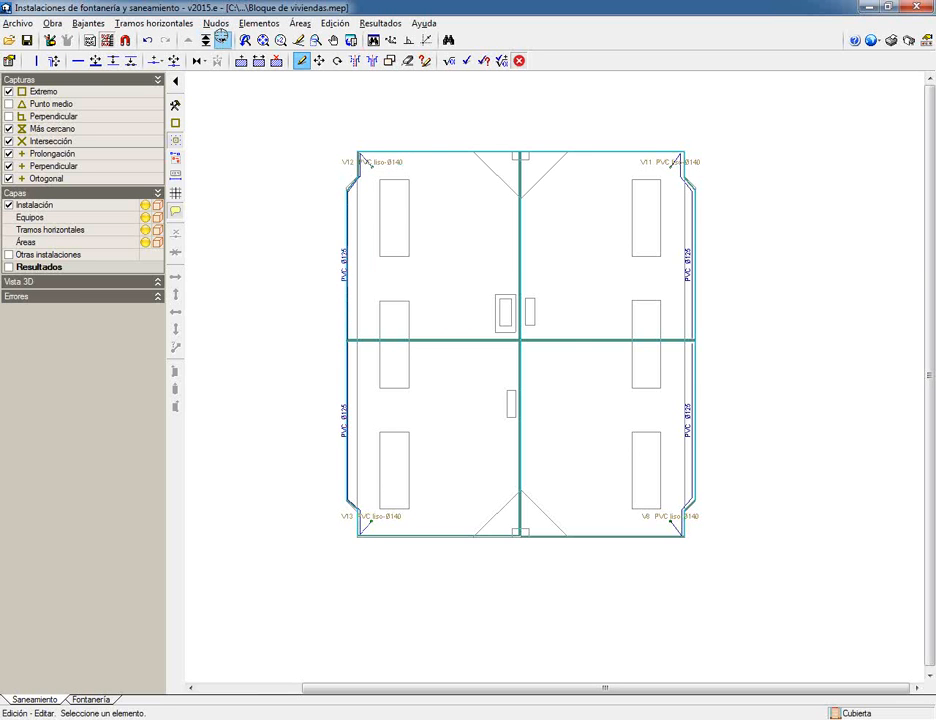
{"action": "left_click", "coordinate": [224, 41]}
{"action": "left_click", "coordinate": [205, 40]}
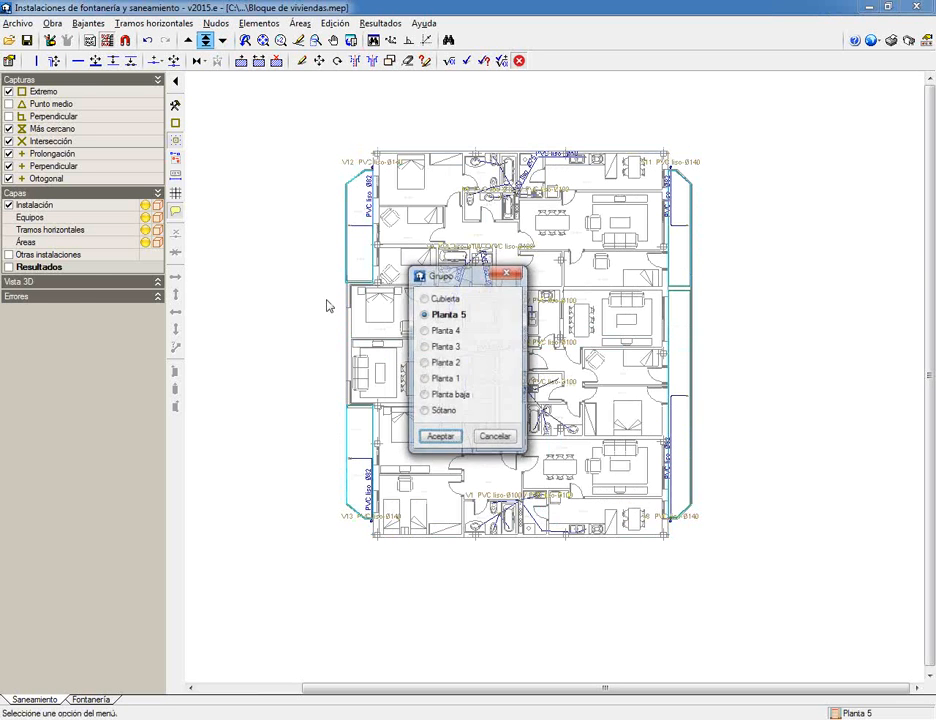
{"action": "left_click", "coordinate": [440, 396]}
{"action": "left_click", "coordinate": [438, 437]}
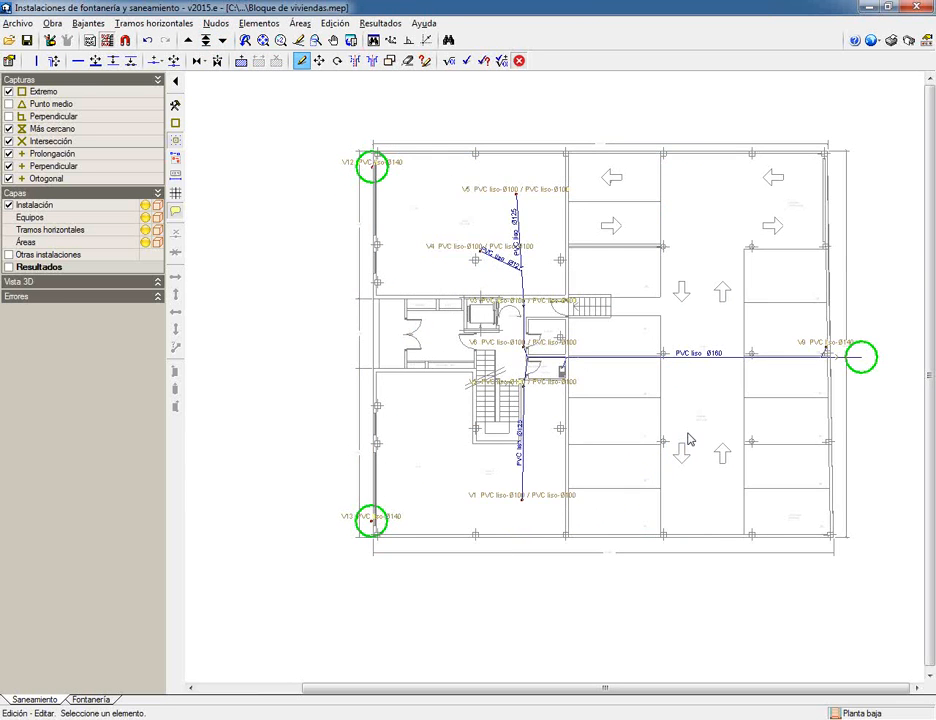
{"action": "left_click", "coordinate": [448, 61]}
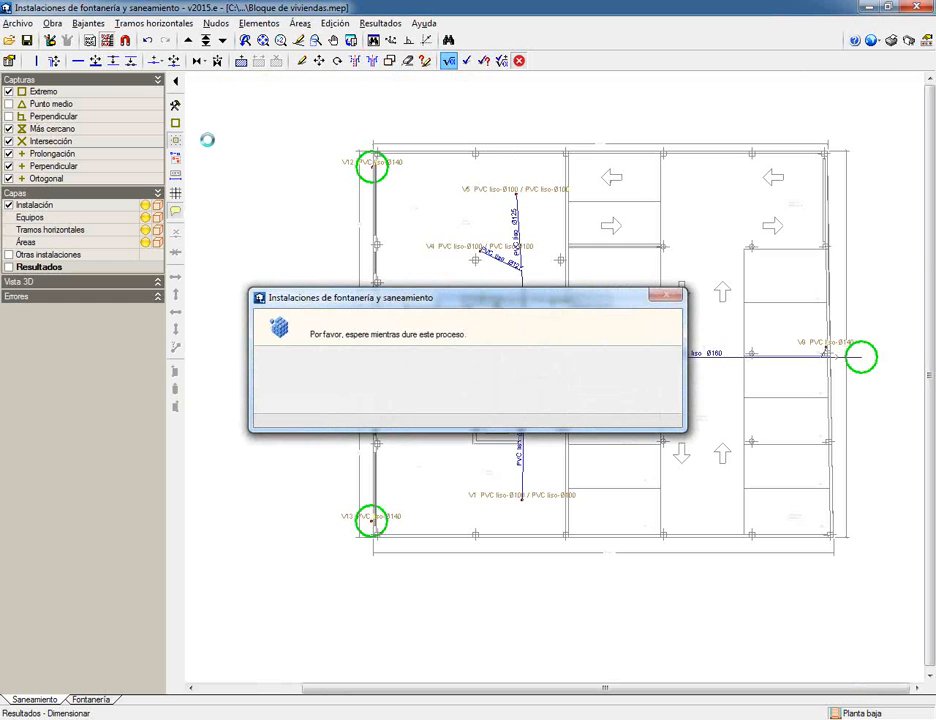
{"action": "left_click", "coordinate": [371, 400]}
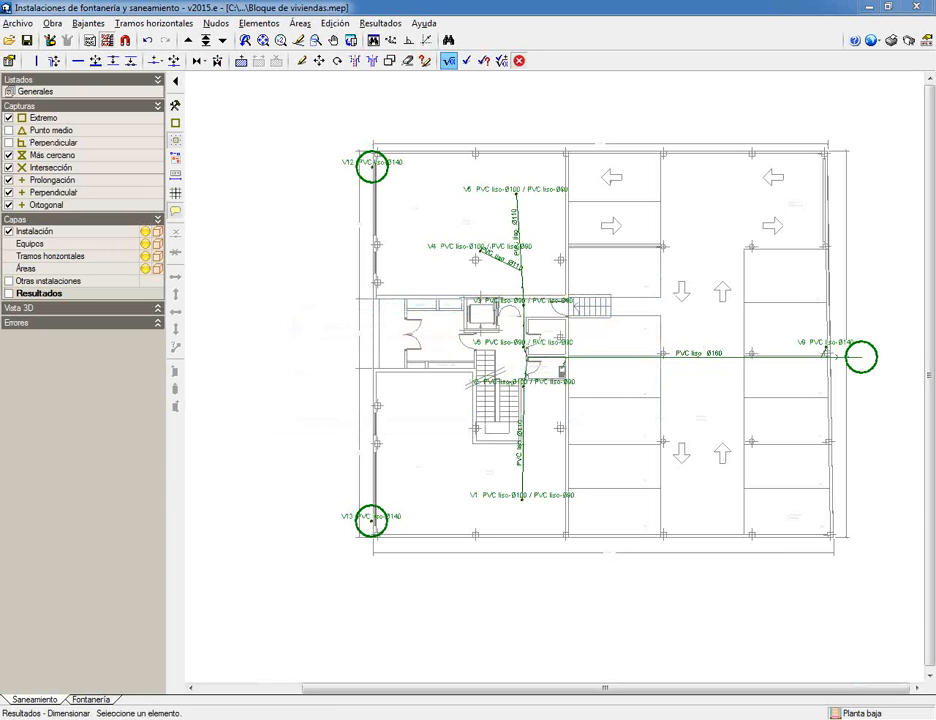
- Open the Generales report and review its floor data, project data and pipe libraries, including the available export formats
{"action": "left_click", "coordinate": [34, 90]}
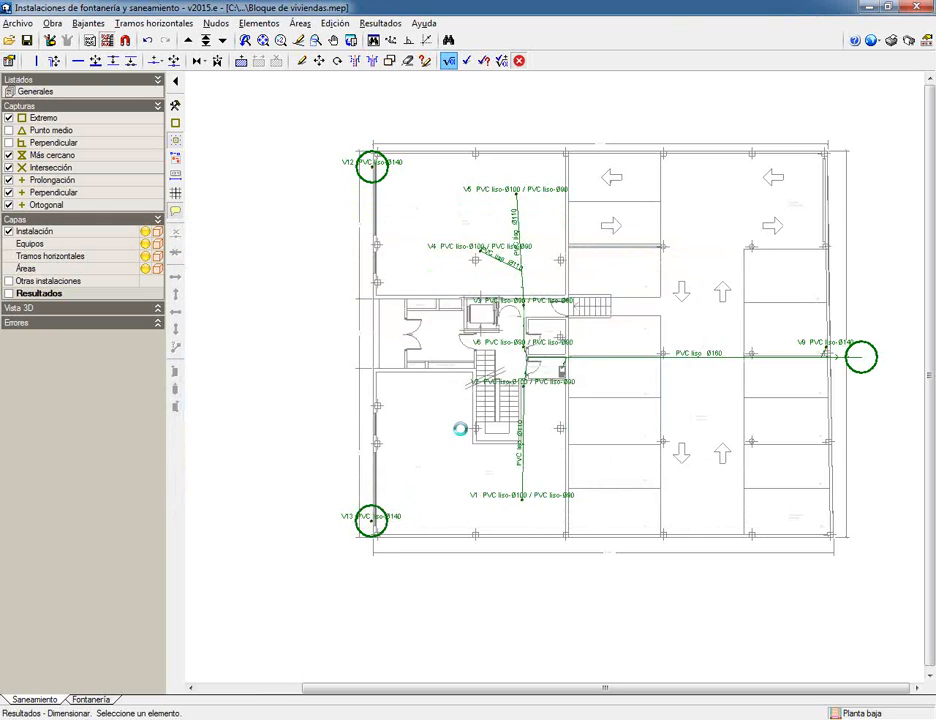
{"action": "scroll", "coordinate": [435, 393], "scroll_direction": "down", "scroll_amount": 12}
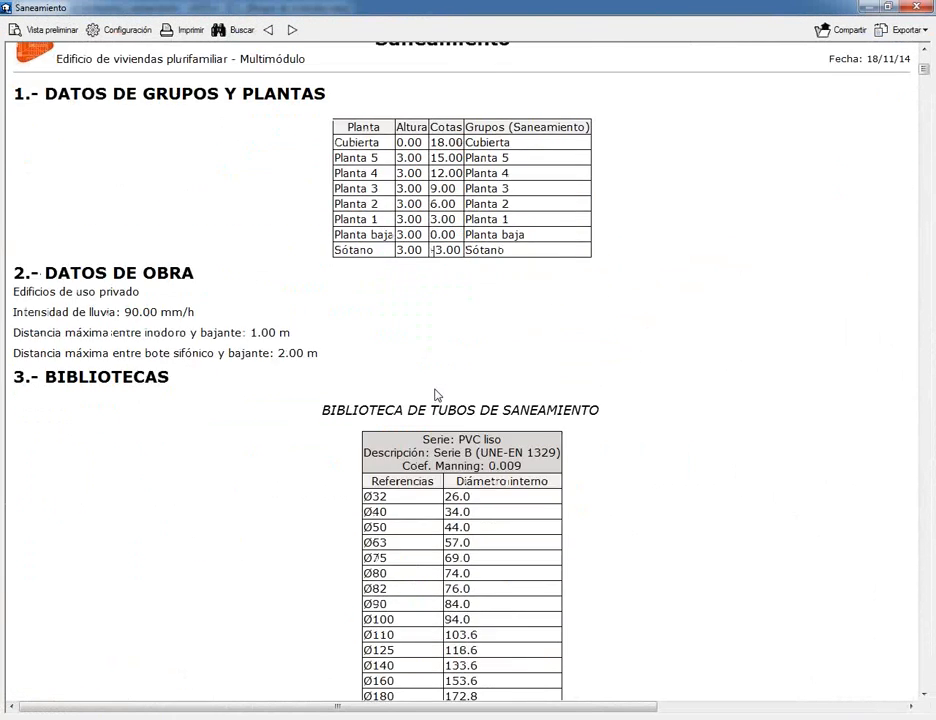
{"action": "scroll", "coordinate": [435, 393], "scroll_direction": "down", "scroll_amount": 4}
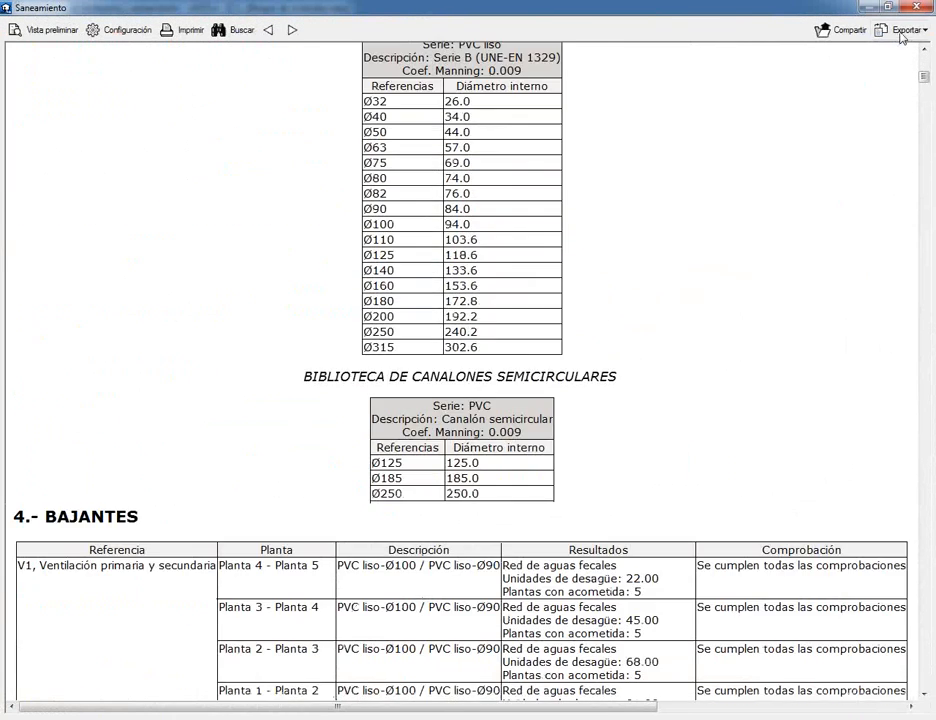
{"action": "left_click", "coordinate": [905, 30]}
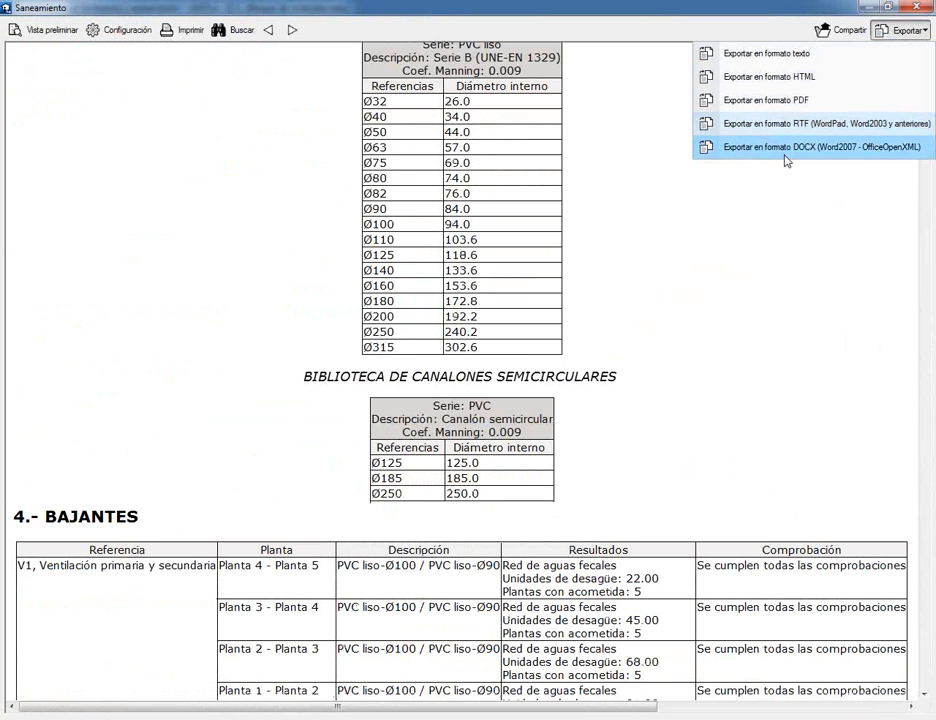
{"action": "left_click", "coordinate": [627, 217]}
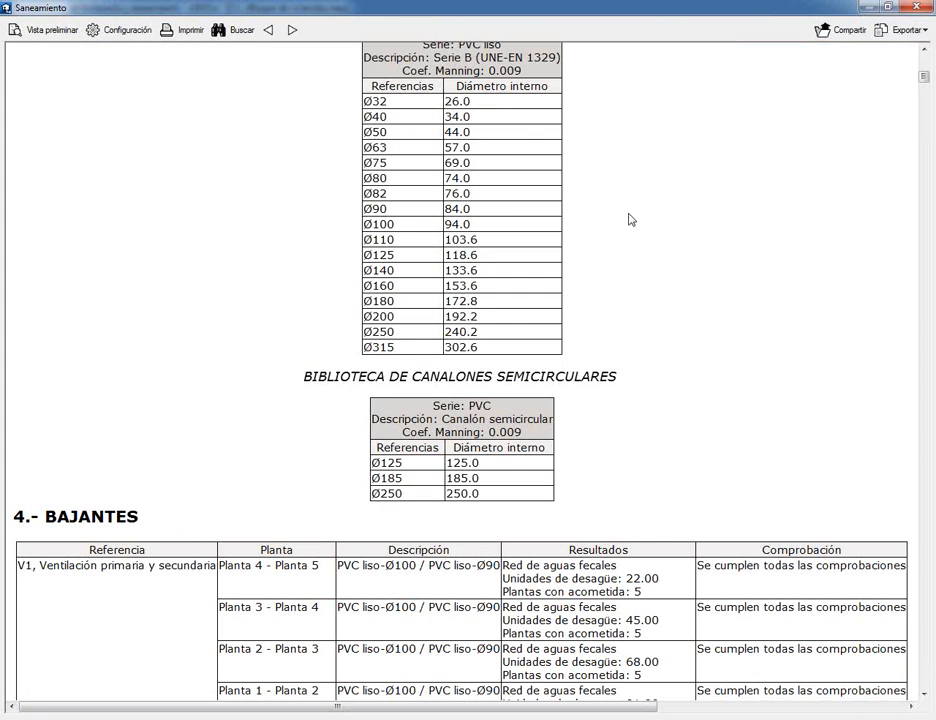
- Review the results and checks of each downpipe in the report's Bajantes section, up to the start of Tramos horizontales
{"action": "scroll", "coordinate": [631, 226], "scroll_direction": "down", "scroll_amount": 5}
{"action": "scroll", "coordinate": [630, 226], "scroll_direction": "down", "scroll_amount": 2}
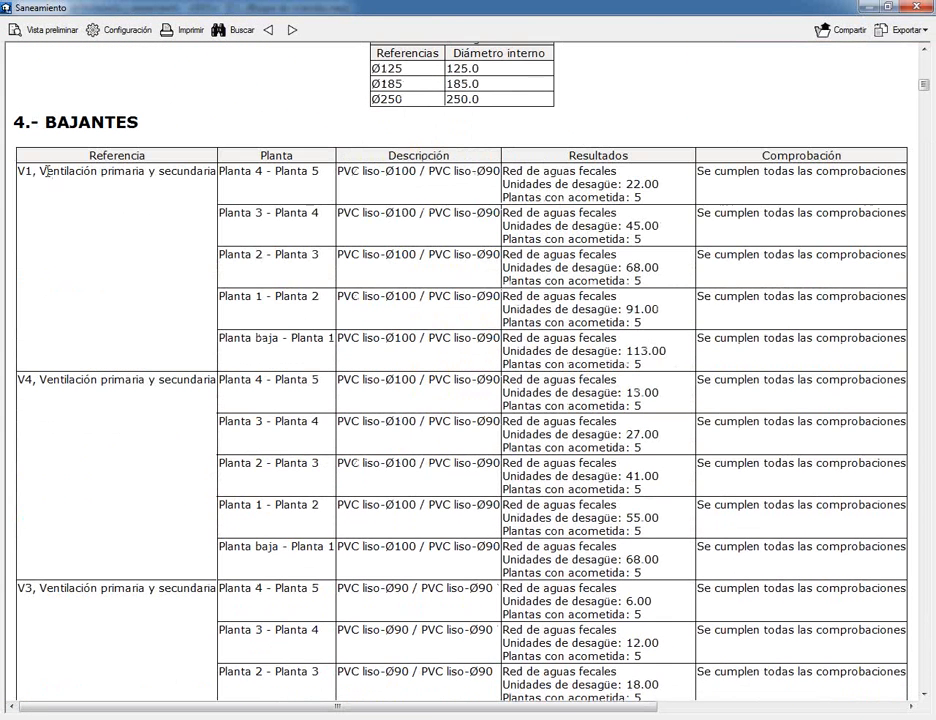
{"action": "scroll", "coordinate": [200, 182], "scroll_direction": "down", "scroll_amount": 5}
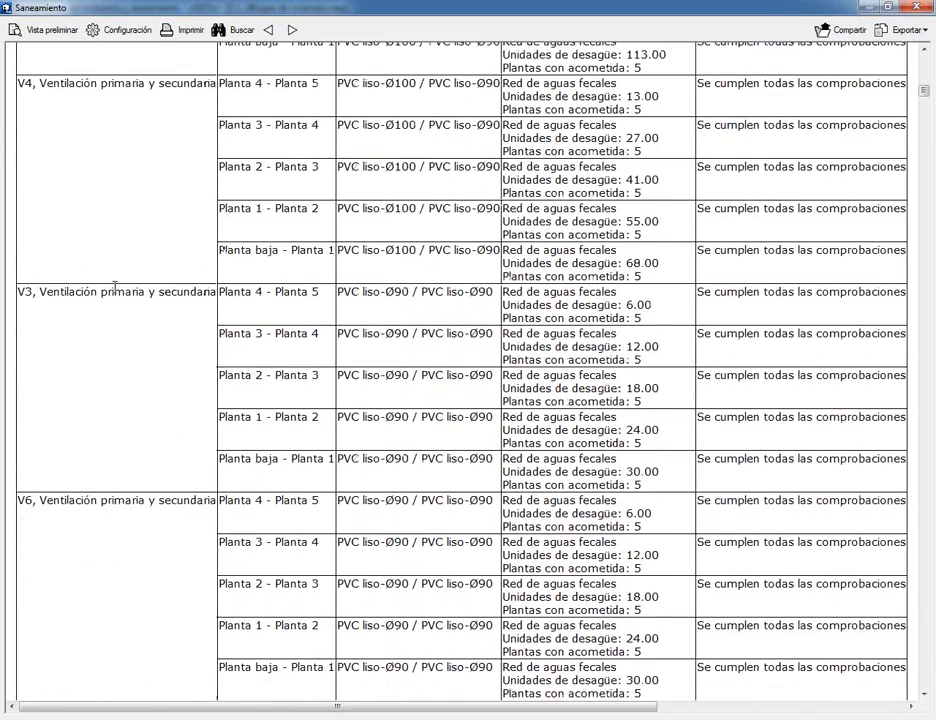
{"action": "scroll", "coordinate": [166, 323], "scroll_direction": "down", "scroll_amount": 2}
{"action": "scroll", "coordinate": [170, 321], "scroll_direction": "down", "scroll_amount": 7}
{"action": "scroll", "coordinate": [174, 314], "scroll_direction": "down", "scroll_amount": 7}
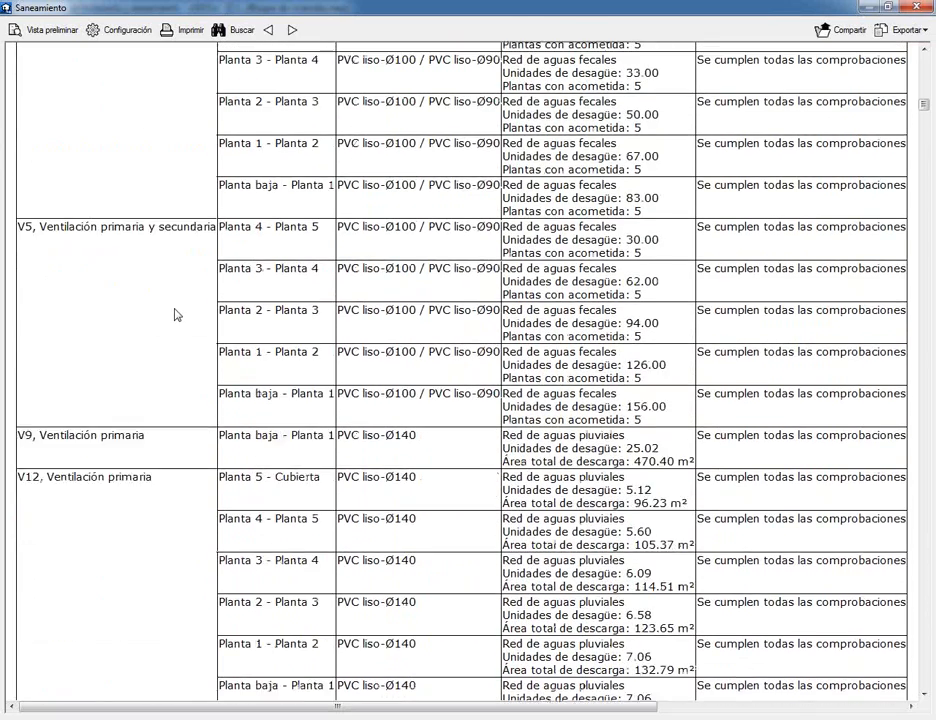
{"action": "scroll", "coordinate": [175, 313], "scroll_direction": "down", "scroll_amount": 9}
{"action": "scroll", "coordinate": [176, 313], "scroll_direction": "down", "scroll_amount": 7}
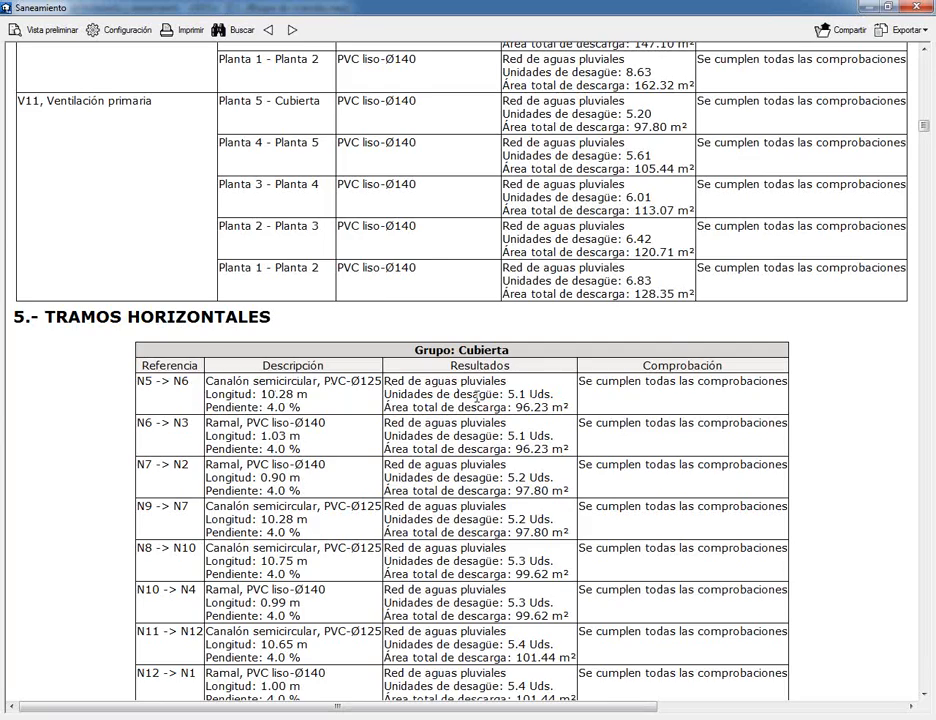
- Review the Tramos horizontales results down to the Planta 4 group and show the report's export formats again
{"action": "scroll", "coordinate": [476, 397], "scroll_direction": "down", "scroll_amount": 12}
{"action": "scroll", "coordinate": [478, 397], "scroll_direction": "down", "scroll_amount": 6}
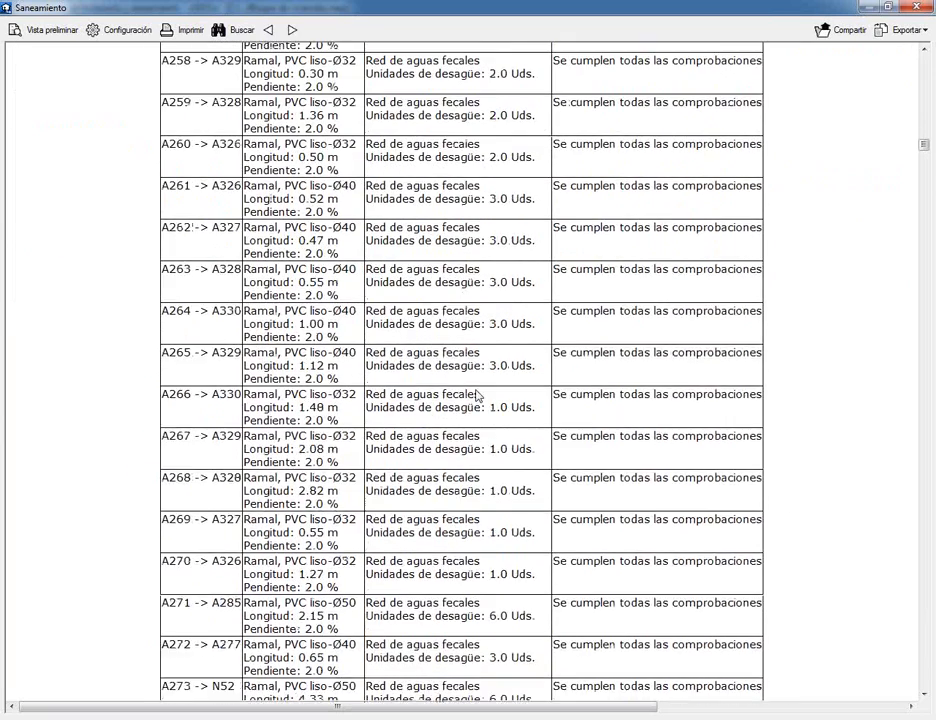
{"action": "scroll", "coordinate": [476, 395], "scroll_direction": "down", "scroll_amount": 12}
{"action": "left_click", "coordinate": [883, 31]}
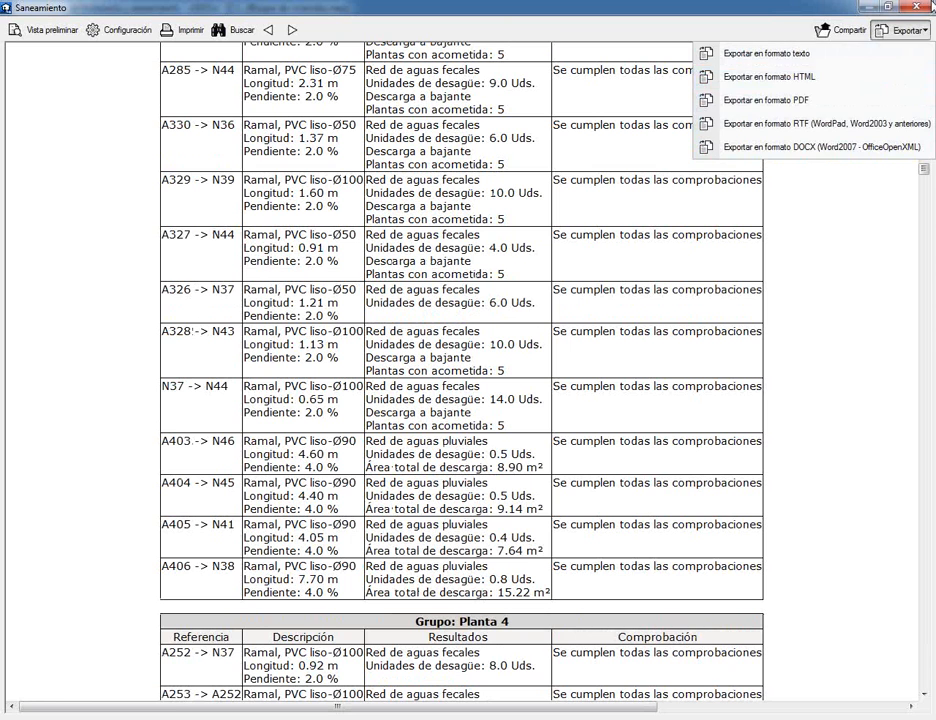
- Close the report and compose the Saneamiento drawings of all floors and the downpipe table for DXF at scale 1/100
{"action": "left_click", "coordinate": [927, 6]}
{"action": "left_click", "coordinate": [911, 7]}
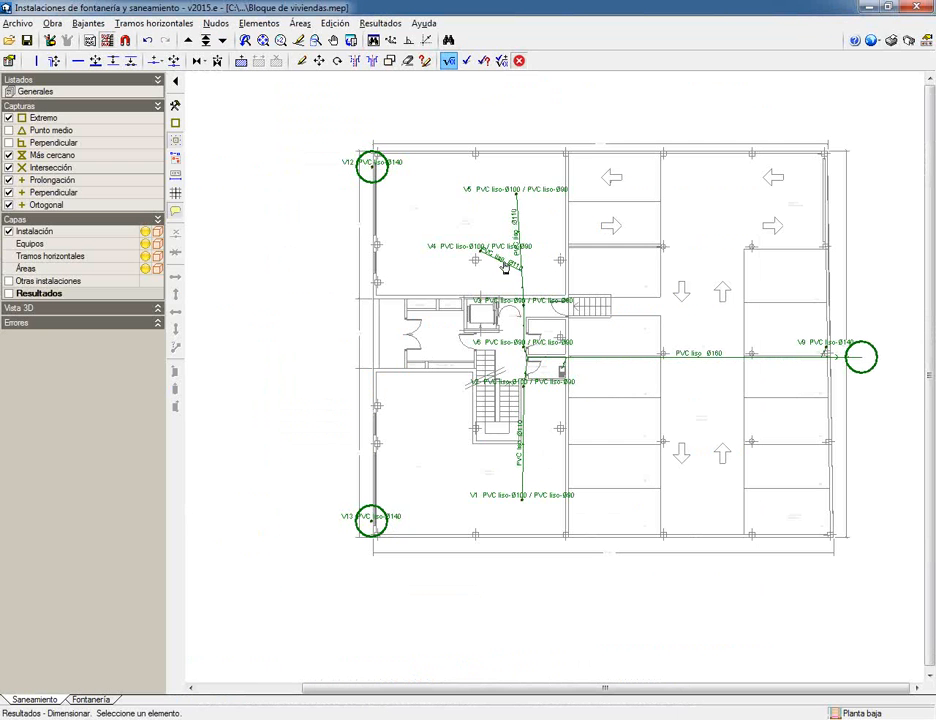
{"action": "left_click", "coordinate": [20, 23]}
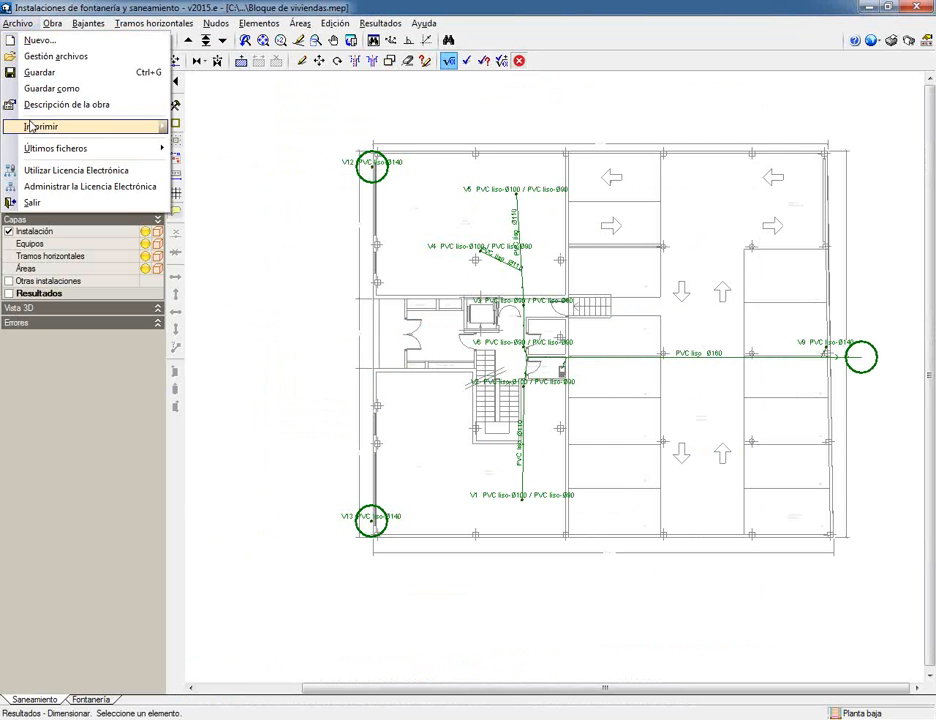
{"action": "mouse_move", "coordinate": [60, 125]}
{"action": "left_click", "coordinate": [295, 142]}
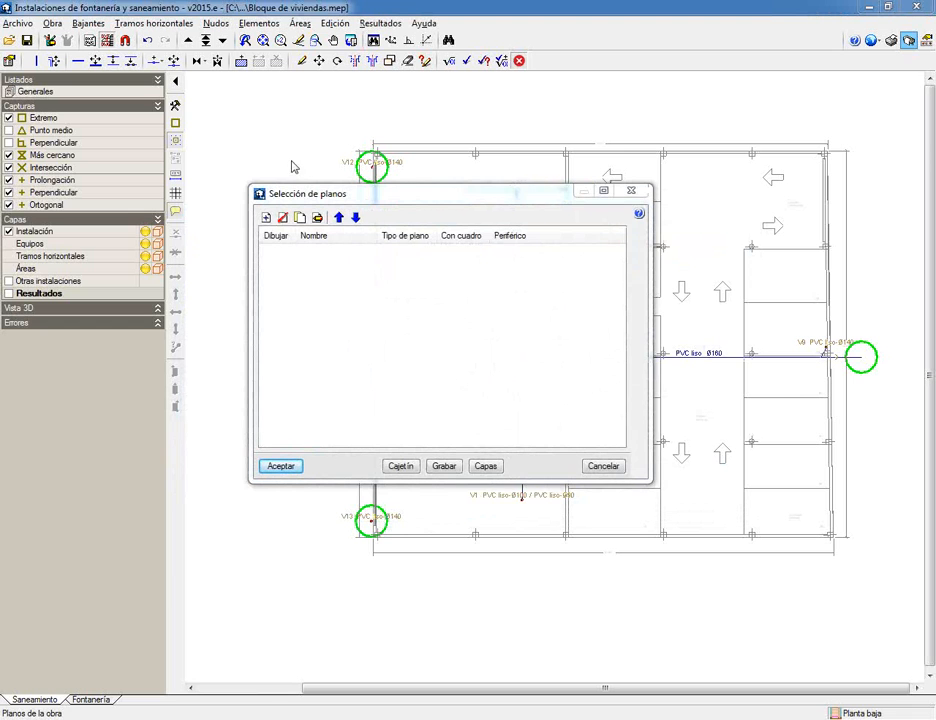
{"action": "left_click", "coordinate": [266, 218]}
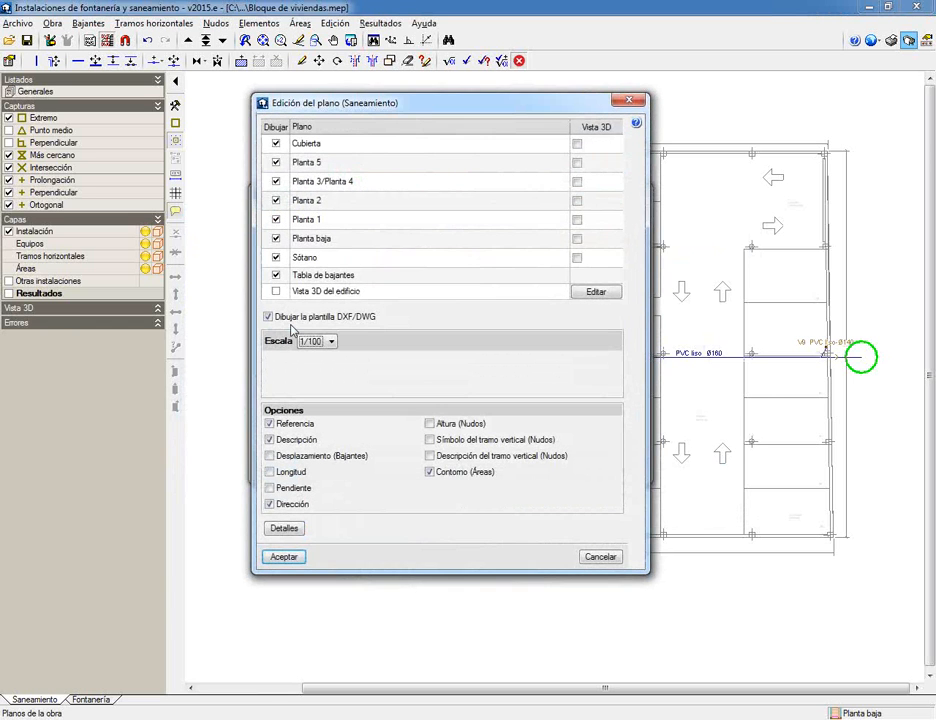
{"action": "left_click", "coordinate": [281, 559]}
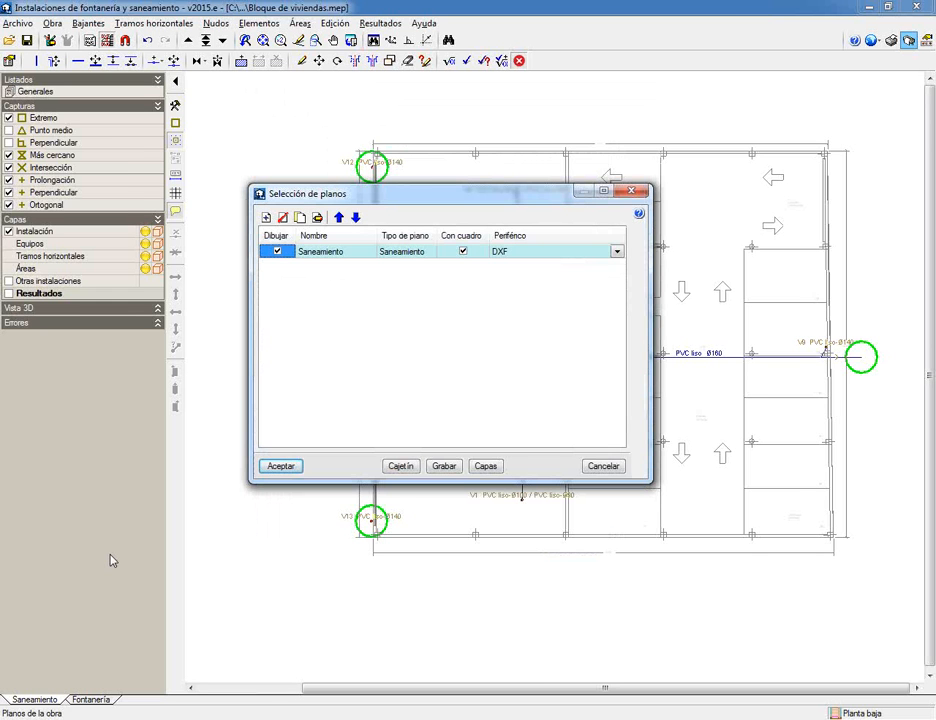
{"action": "left_click", "coordinate": [281, 466]}
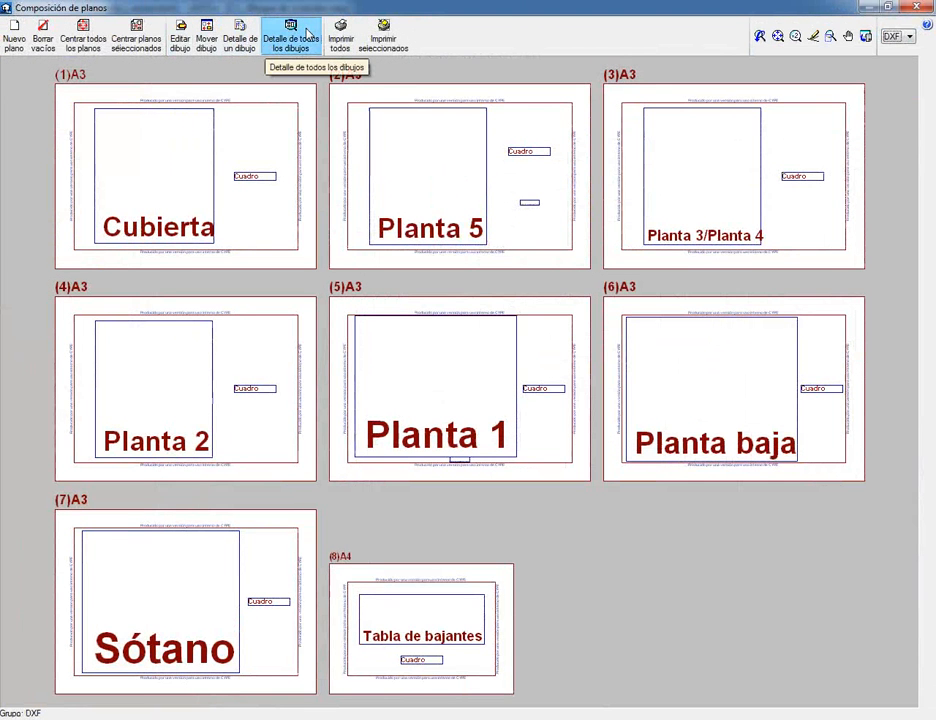
- Display the detail of all drawings and examine the pipes, diameters and references on the Planta 5 drainage sheet
{"action": "left_click", "coordinate": [307, 33]}
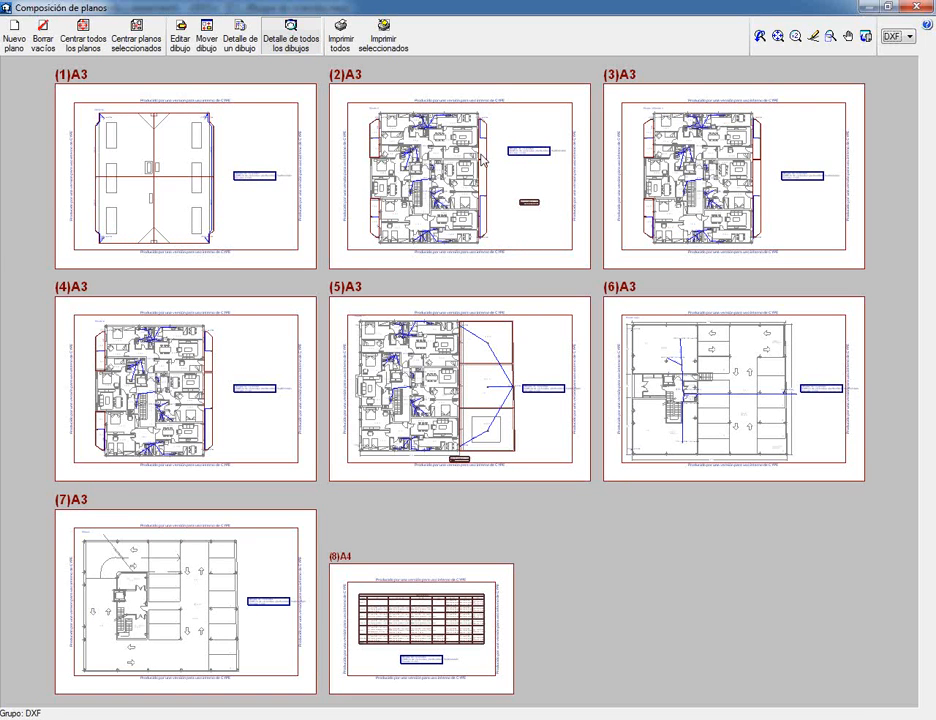
{"action": "scroll", "coordinate": [455, 148], "scroll_direction": "up", "scroll_amount": 1}
{"action": "scroll", "coordinate": [455, 148], "scroll_direction": "up", "scroll_amount": 4}
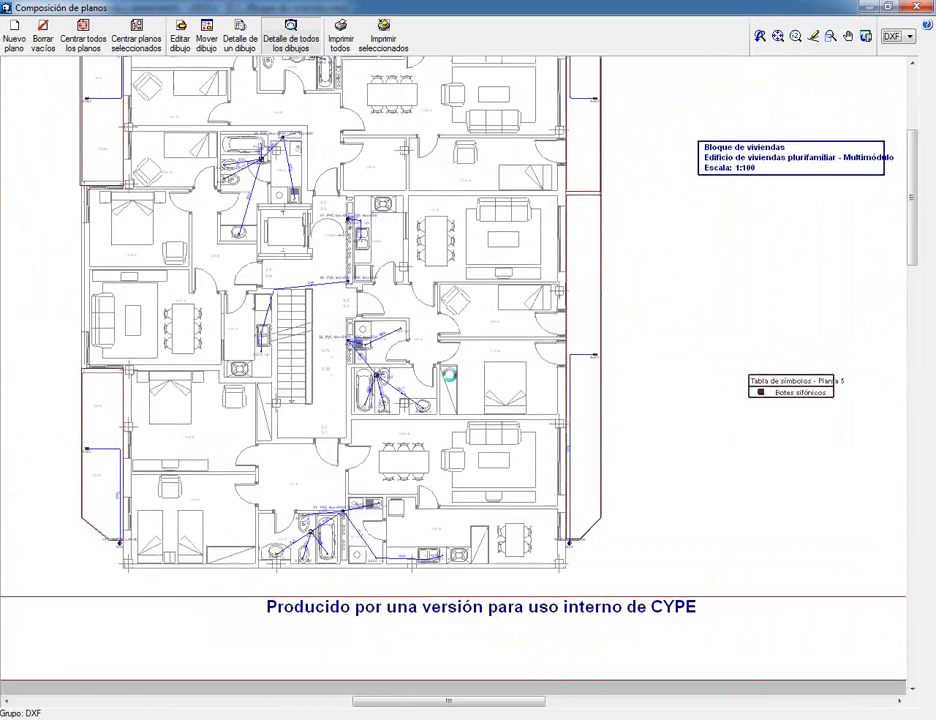
{"action": "scroll", "coordinate": [313, 243], "scroll_direction": "up", "scroll_amount": 3}
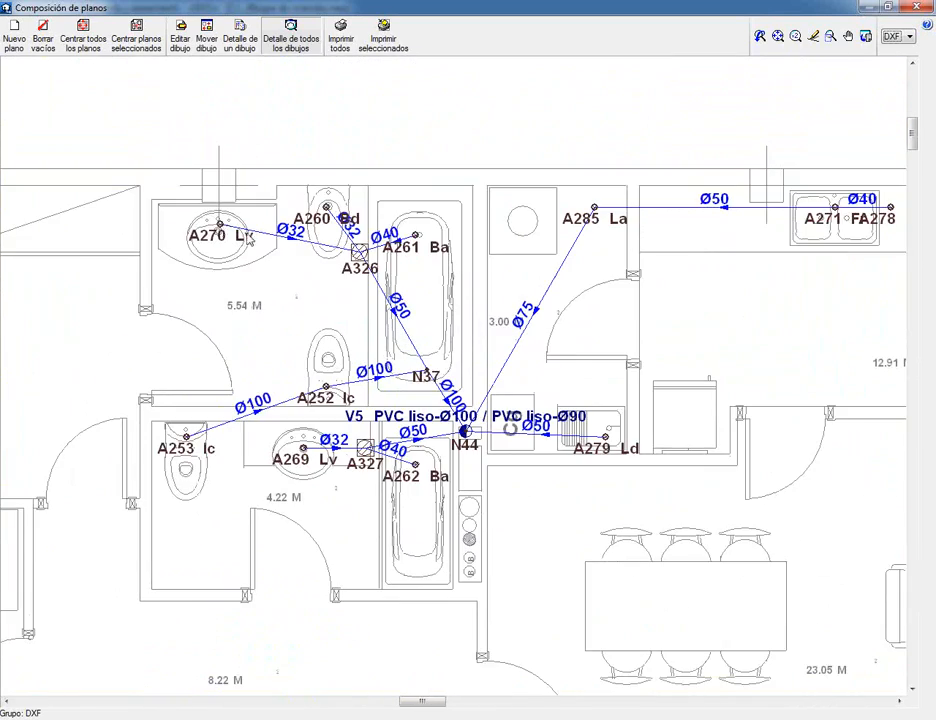
{"action": "scroll", "coordinate": [468, 418], "scroll_direction": "down", "scroll_amount": 2}
{"action": "middle_click_drag", "start_coordinate": [440, 527], "coordinate": [462, 261]}
{"action": "middle_click_drag", "start_coordinate": [311, 512], "coordinate": [309, 190]}
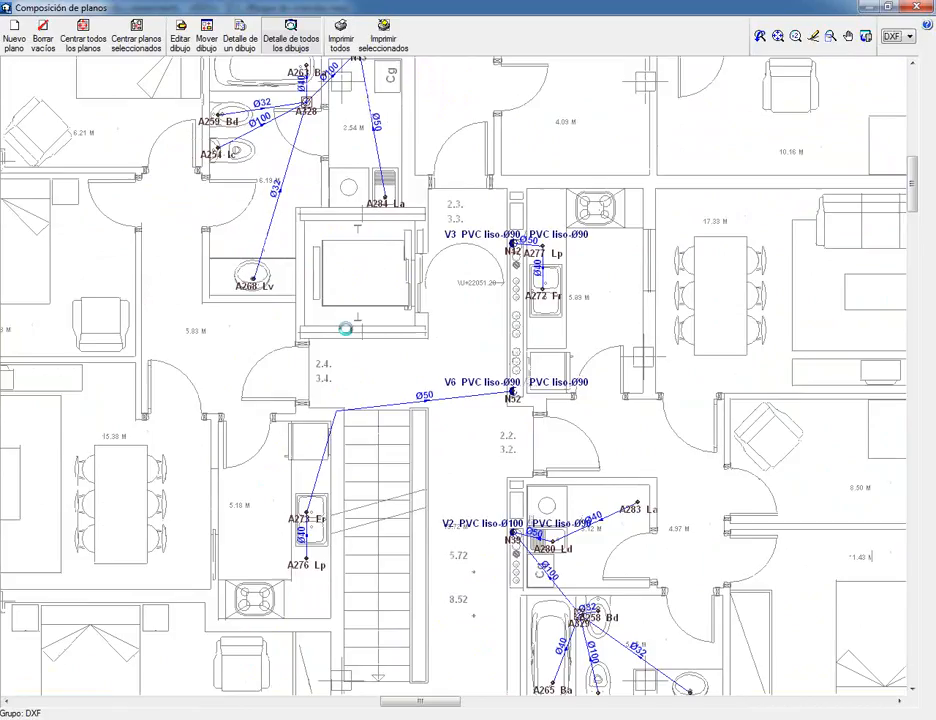
{"action": "middle_click_drag", "start_coordinate": [411, 540], "coordinate": [355, 357]}
{"action": "scroll", "coordinate": [355, 357], "scroll_direction": "down", "scroll_amount": 6}
{"action": "middle_click_drag", "start_coordinate": [363, 537], "coordinate": [384, 464]}
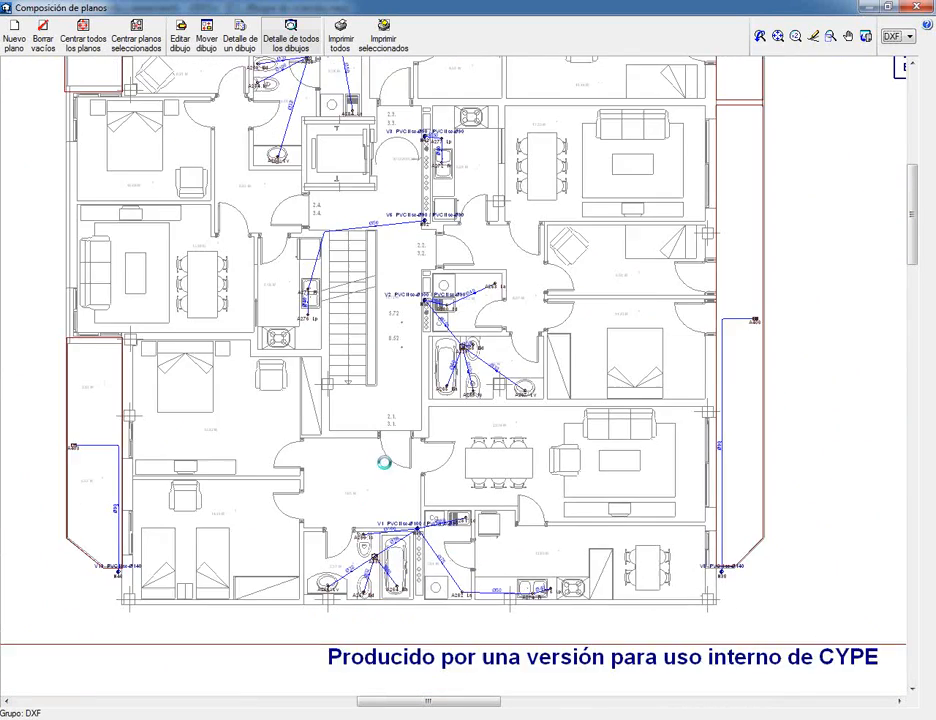
{"action": "scroll", "coordinate": [384, 594], "scroll_direction": "up", "scroll_amount": 1}
{"action": "scroll", "coordinate": [384, 594], "scroll_direction": "up", "scroll_amount": 2}
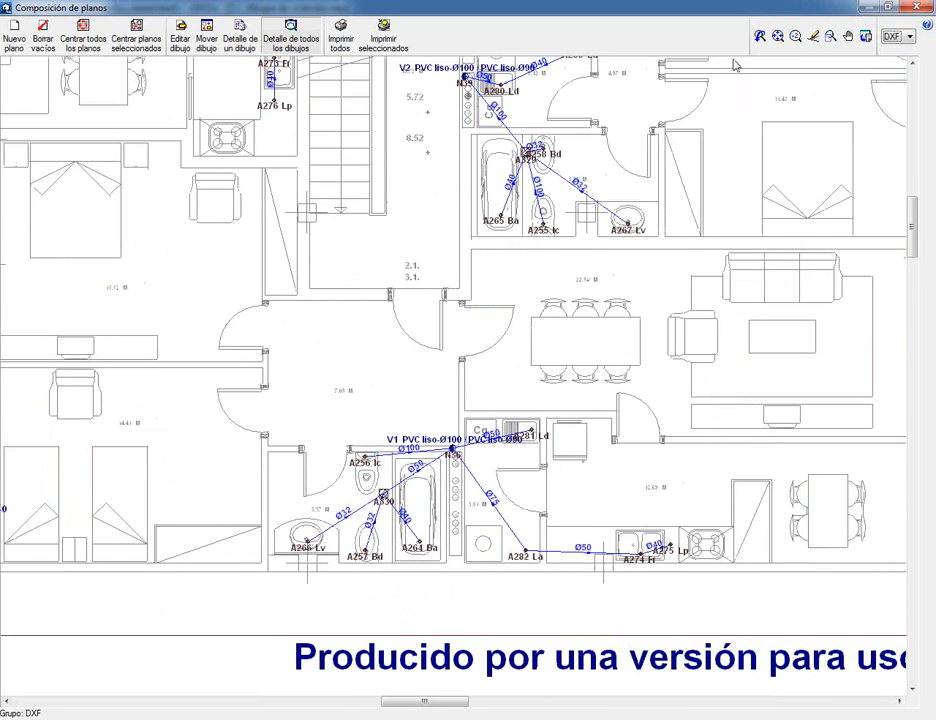
- Close the drawing composition, discard the drawing selection and exit the plumbing and drainage program without saving the job
{"action": "left_click", "coordinate": [914, 7]}
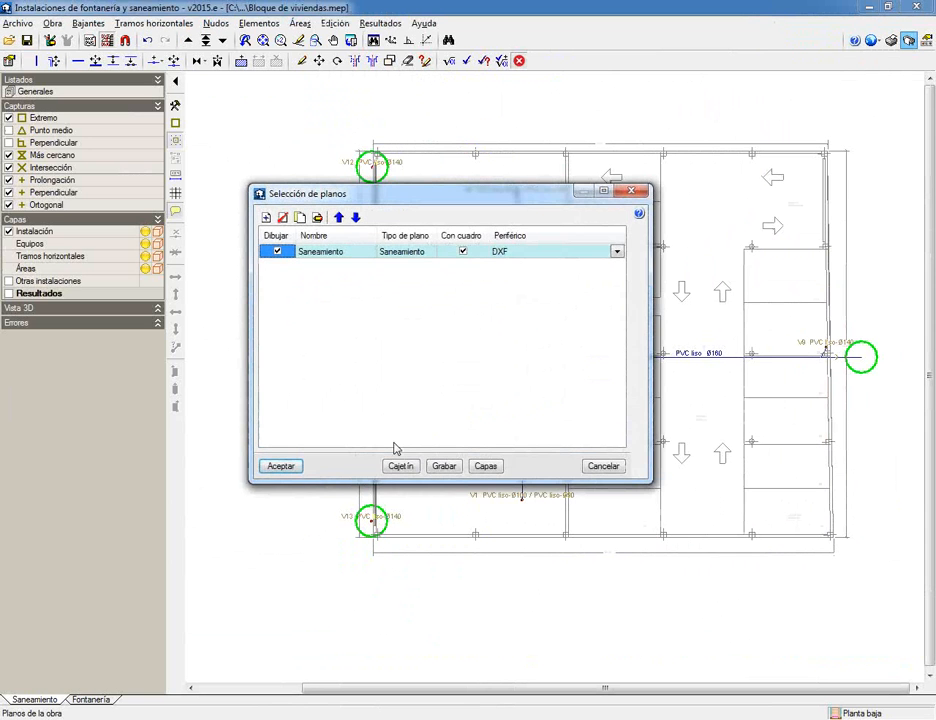
{"action": "left_click", "coordinate": [604, 466]}
{"action": "left_click", "coordinate": [918, 7]}
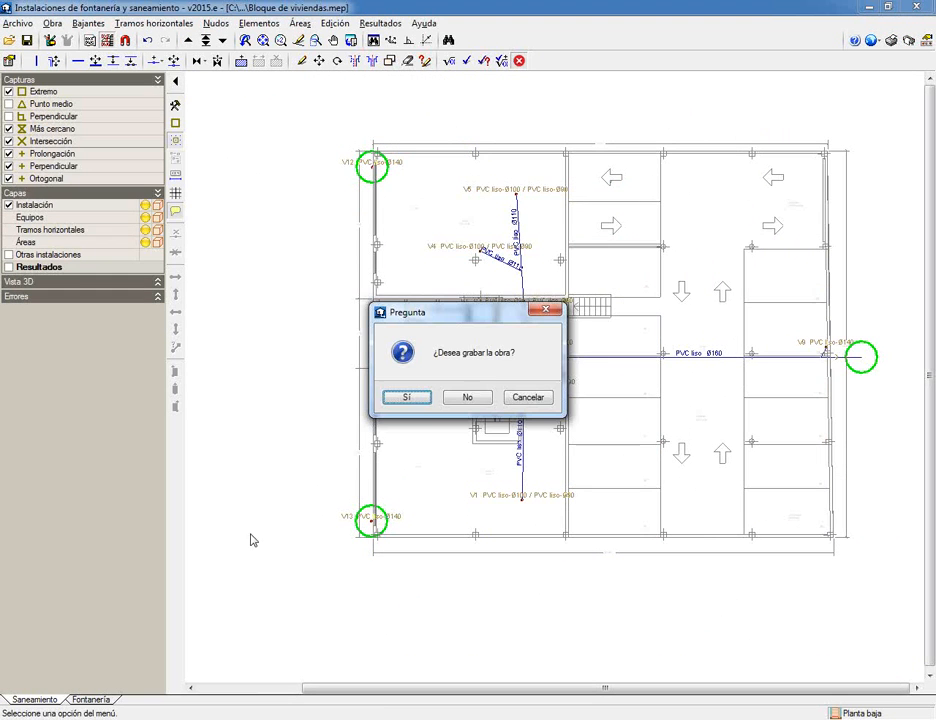
{"action": "left_click", "coordinate": [474, 397]}
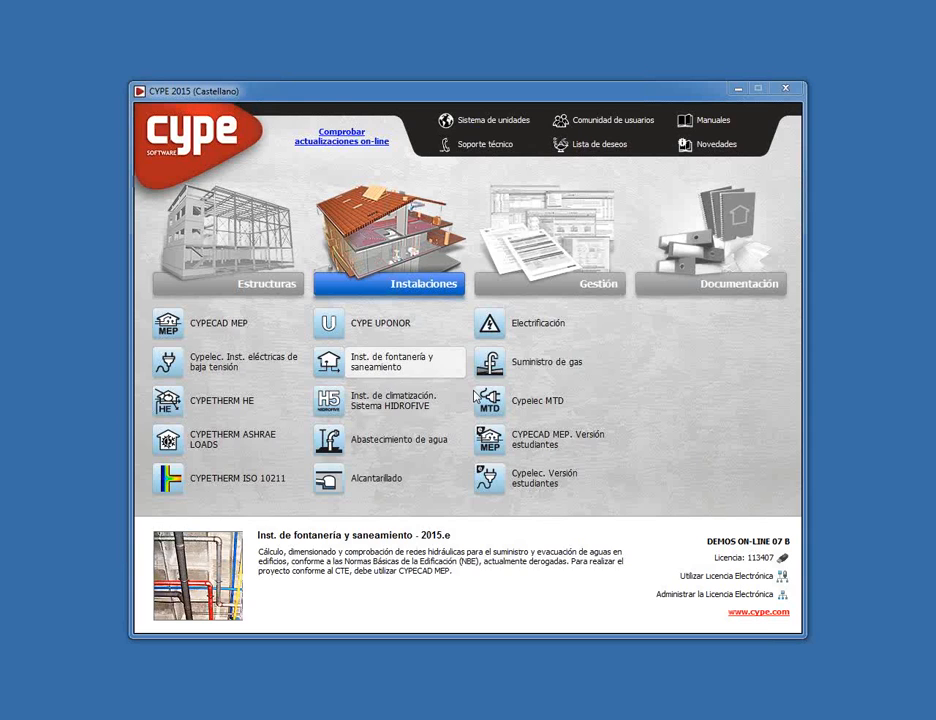
- Switch to CYPECAD MEP and show the Cubierta group of Seminario Noviembre conductos in the Solar térmica installation
{"action": "left_click", "coordinate": [201, 325]}
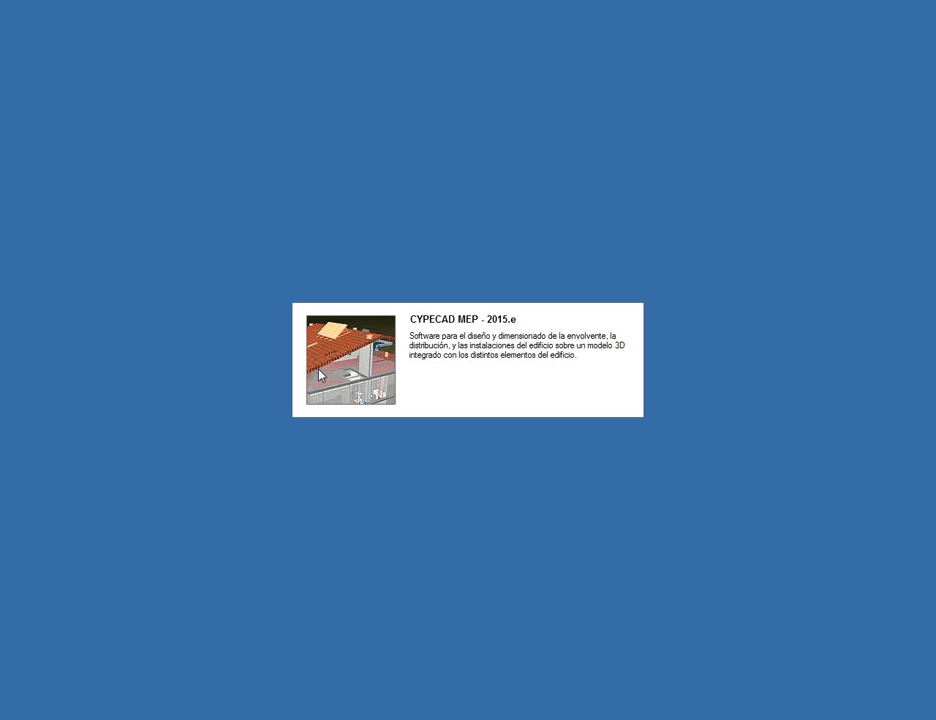
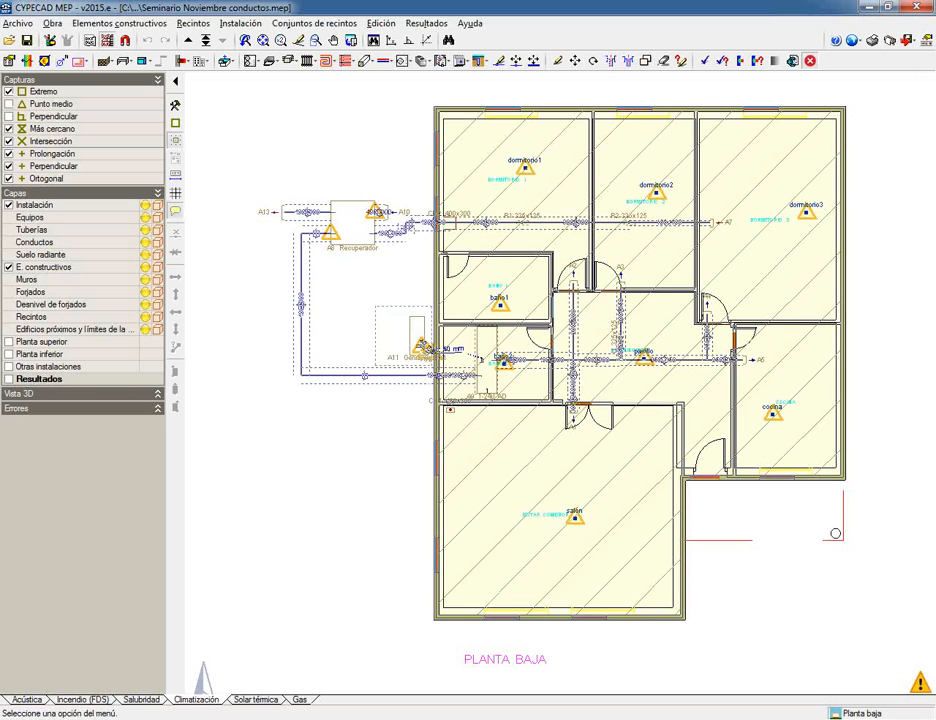
{"action": "left_click", "coordinate": [252, 701]}
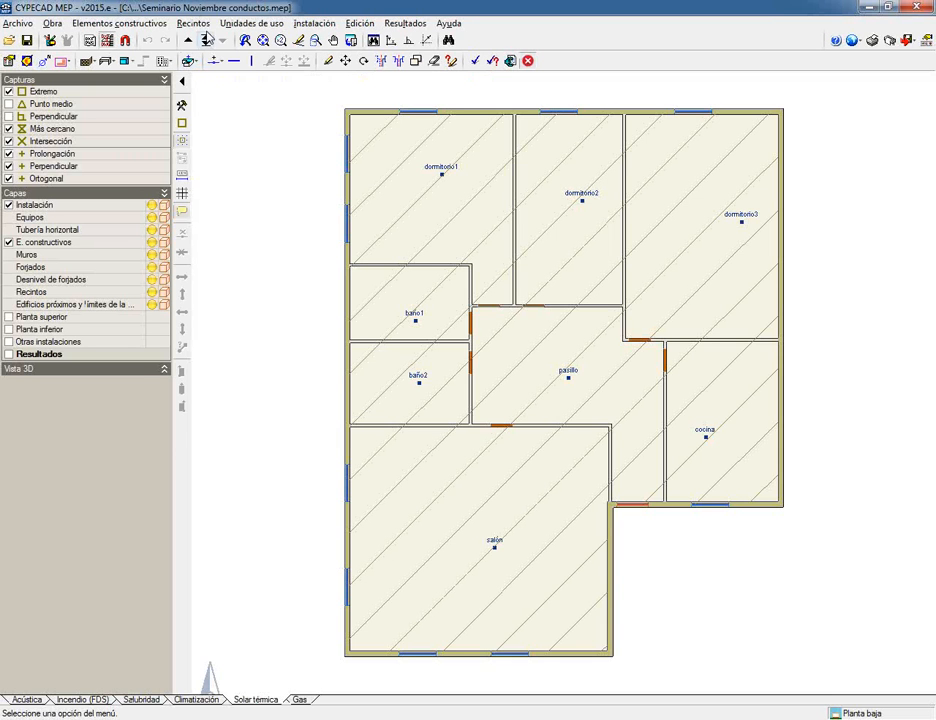
{"action": "left_click", "coordinate": [205, 41]}
{"action": "key", "text": "Up"}
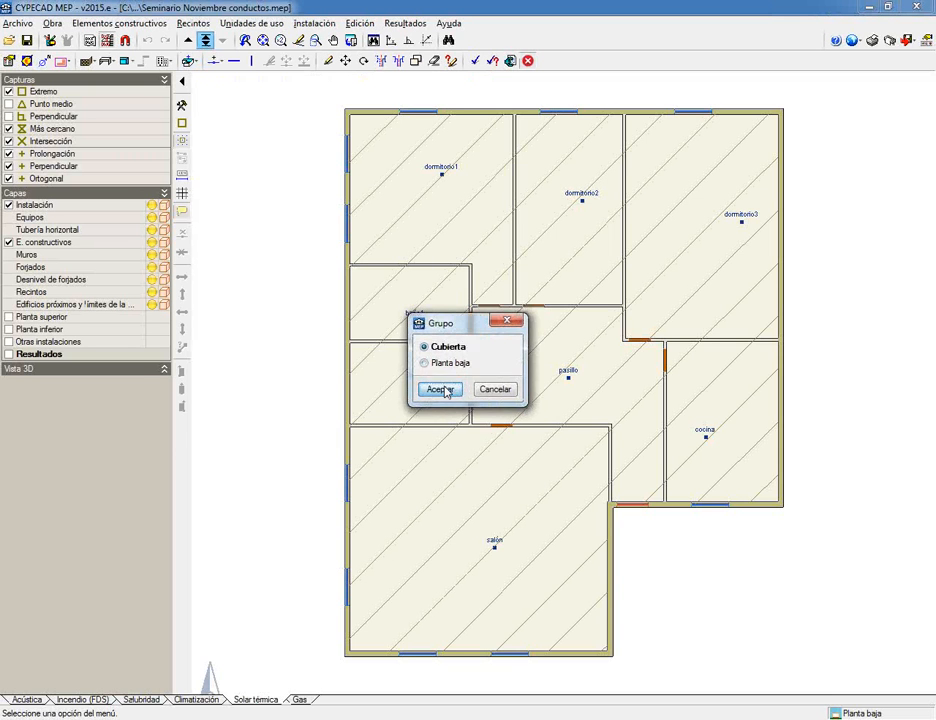
{"action": "left_click", "coordinate": [443, 387]}
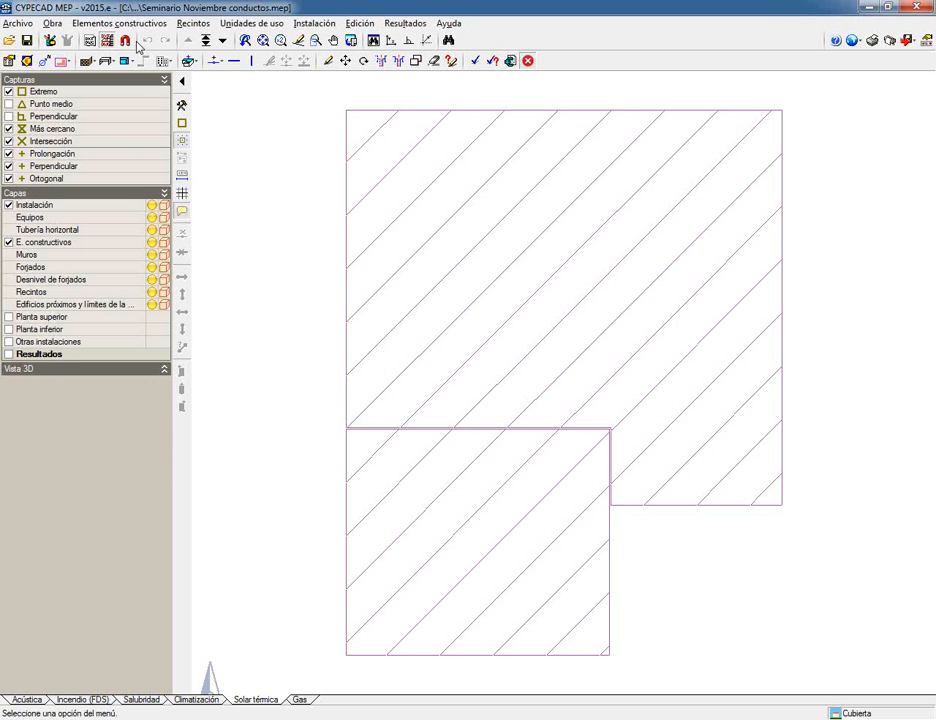
- Open the materials and equipment selection at the individual solar thermal collector under Captación solar, with the dialog maximized
{"action": "left_click", "coordinate": [48, 26]}
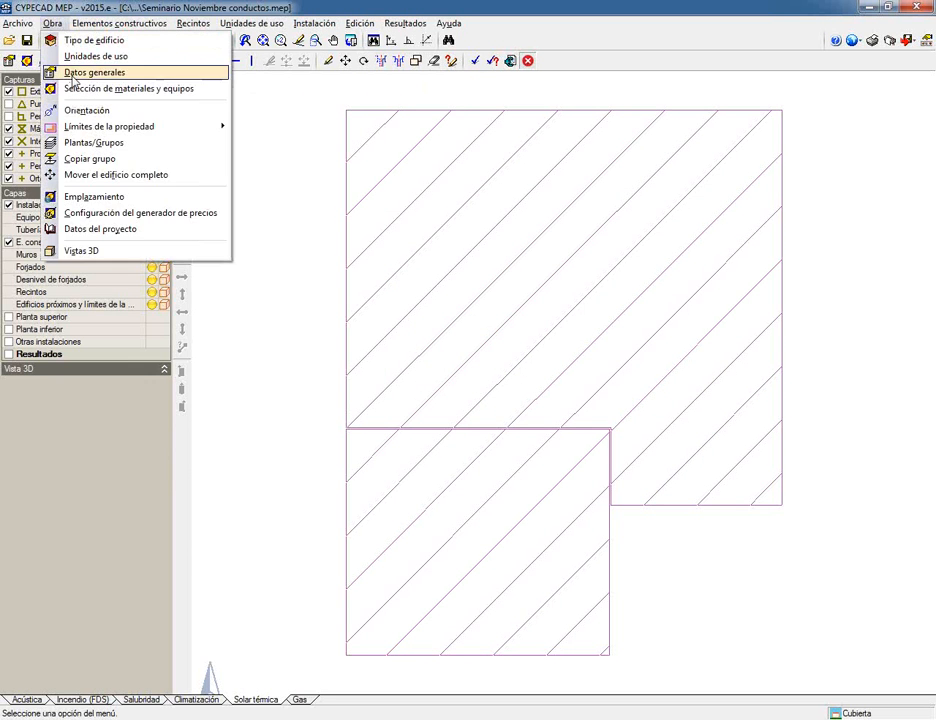
{"action": "left_click", "coordinate": [45, 88]}
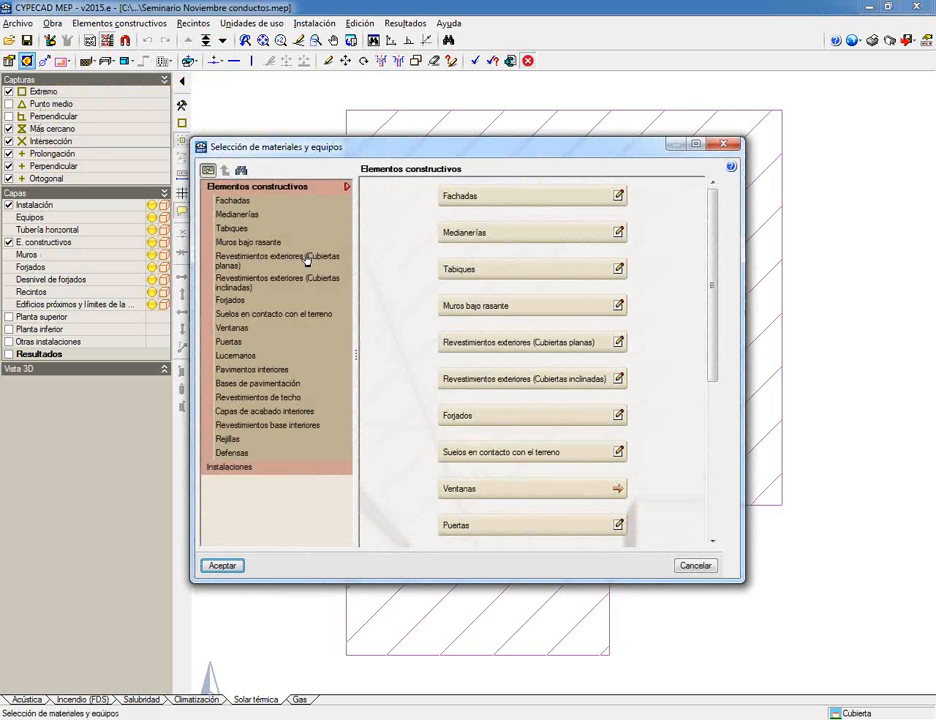
{"action": "left_click", "coordinate": [303, 467]}
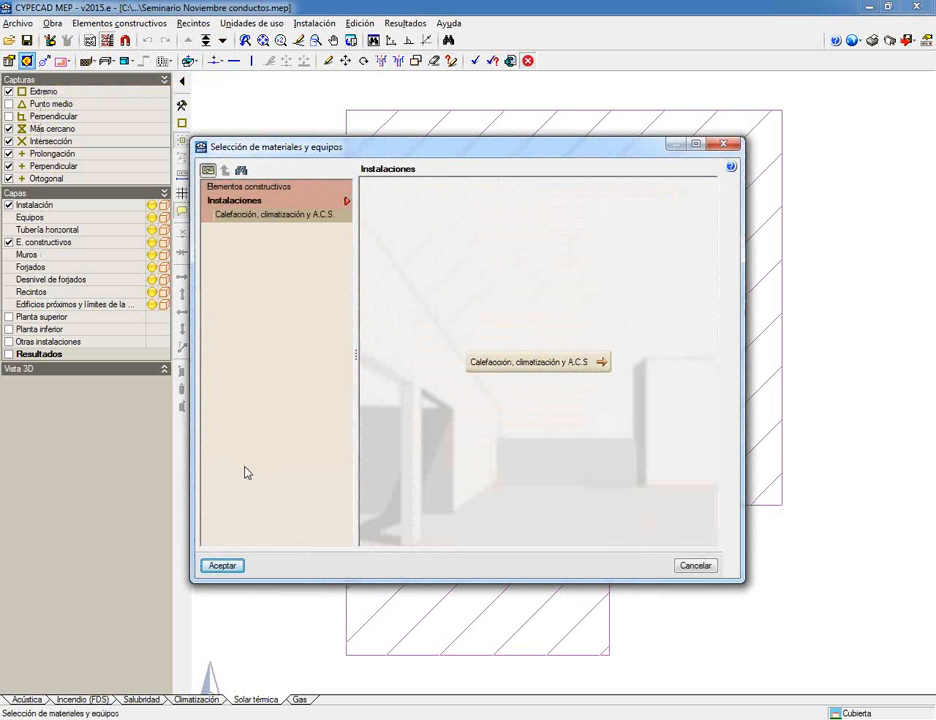
{"action": "left_click", "coordinate": [244, 216]}
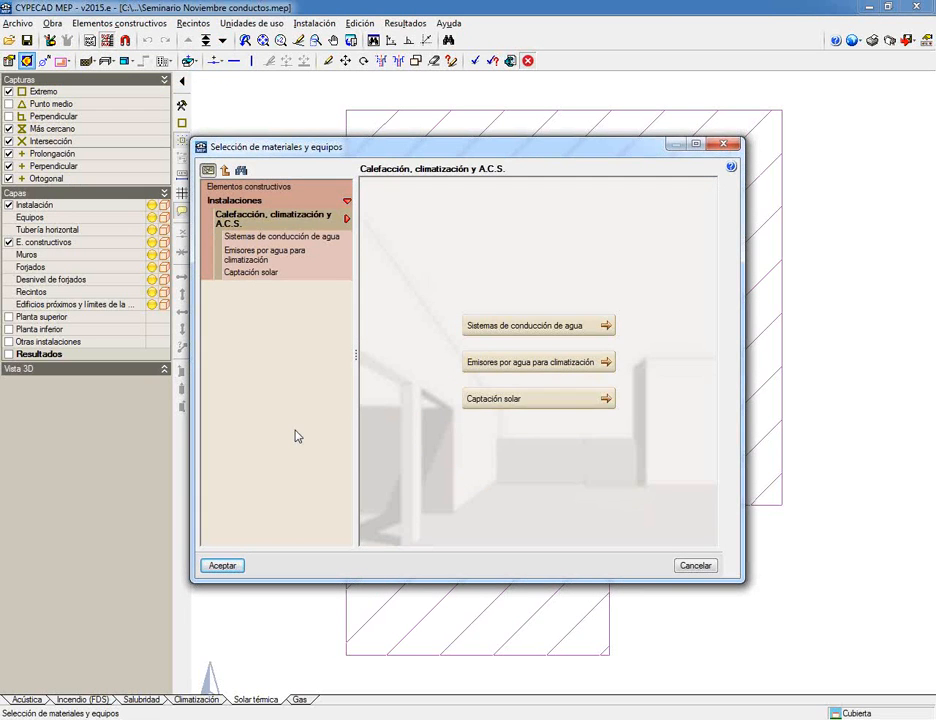
{"action": "left_click", "coordinate": [268, 276]}
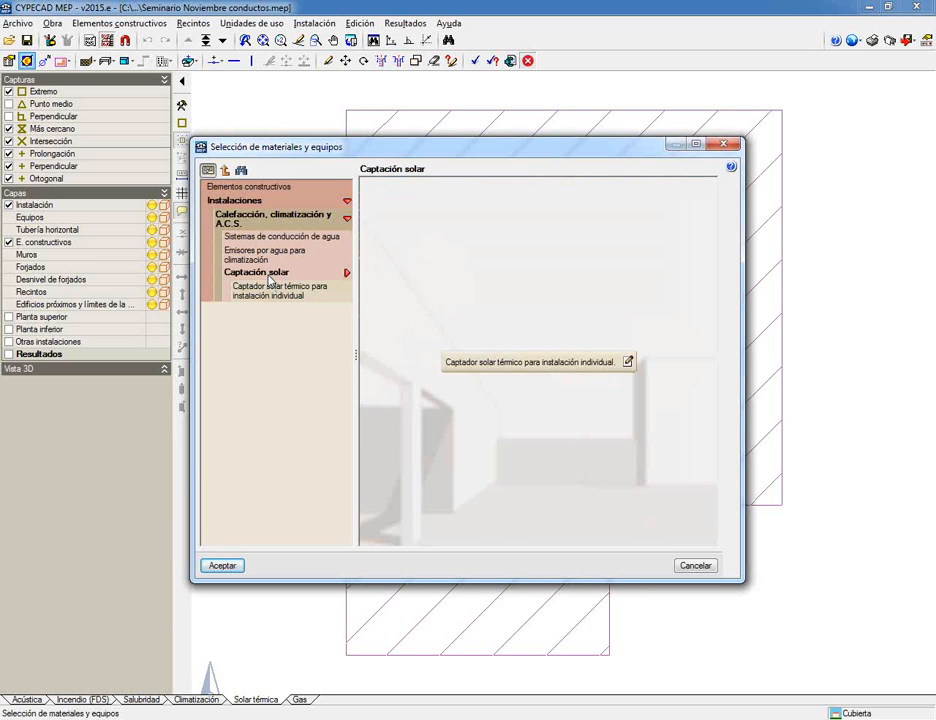
{"action": "left_click", "coordinate": [267, 288]}
{"action": "left_click", "coordinate": [699, 145]}
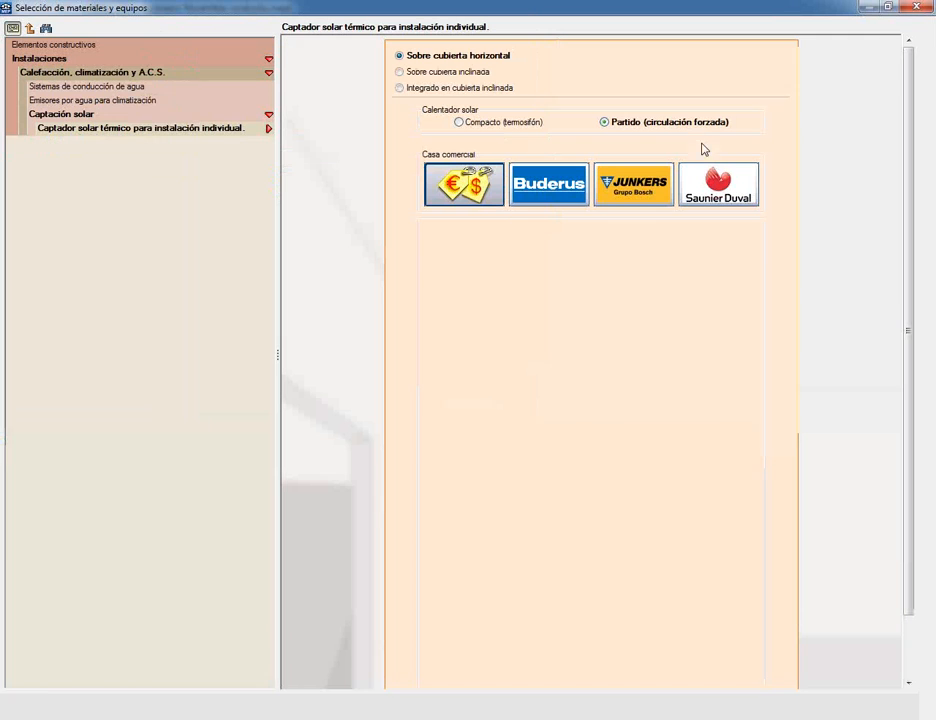
- Compare the collector options for mounting on and integrating into a sloping roof, and return to Sobre cubierta horizontal
{"action": "left_click", "coordinate": [440, 72]}
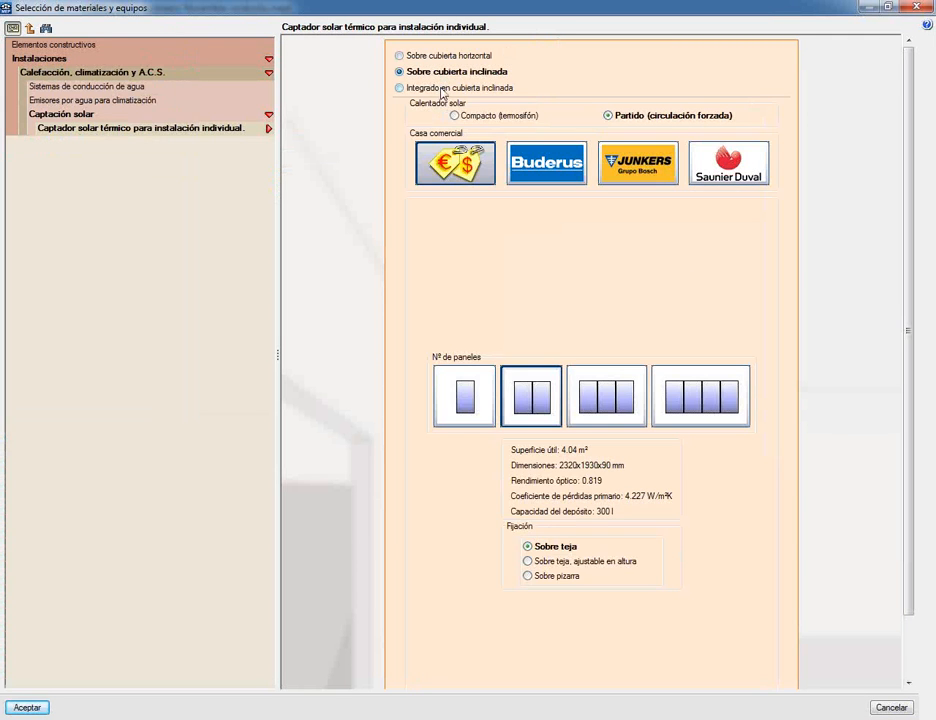
{"action": "left_click", "coordinate": [441, 88]}
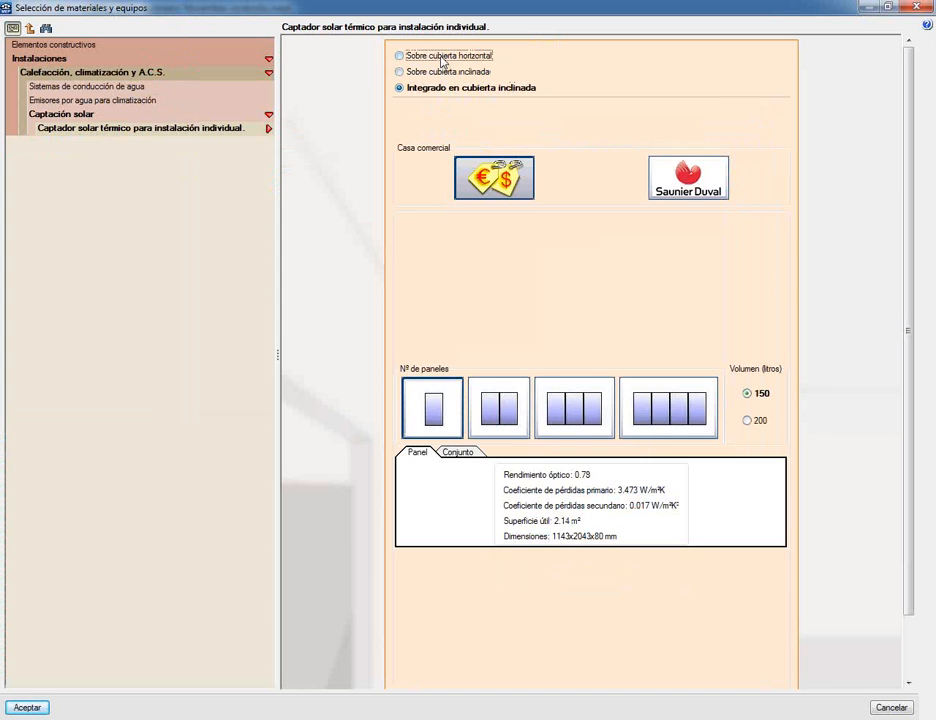
{"action": "left_click", "coordinate": [441, 57]}
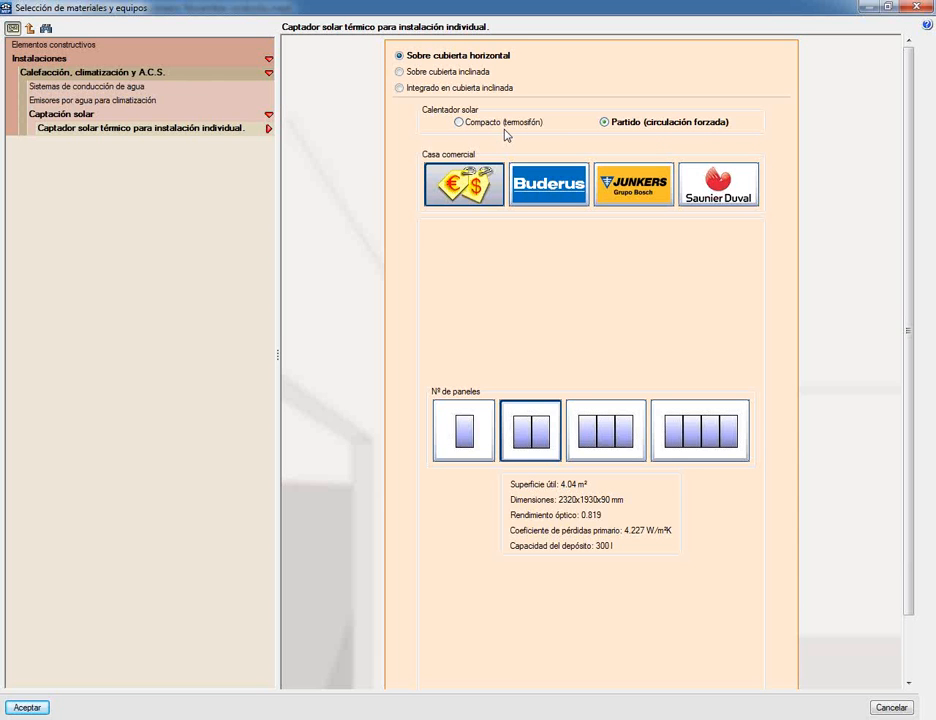
- Compare Saunier Duval's compact thermosiphon and split forced-circulation solar heaters for a horizontal roof
{"action": "left_click", "coordinate": [641, 125]}
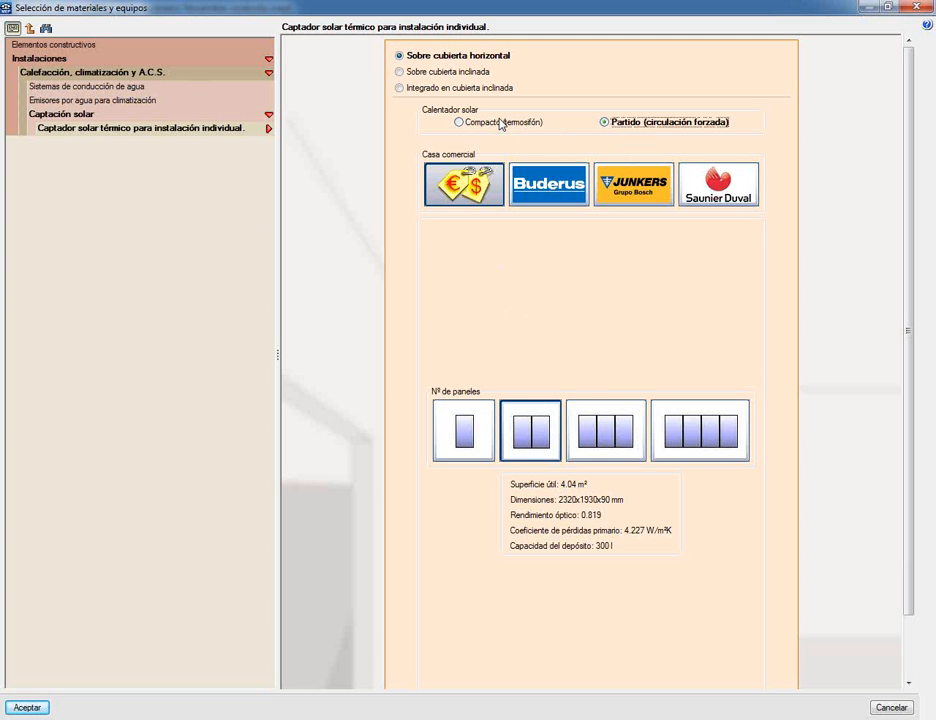
{"action": "left_click", "coordinate": [501, 123]}
{"action": "left_click", "coordinate": [676, 170]}
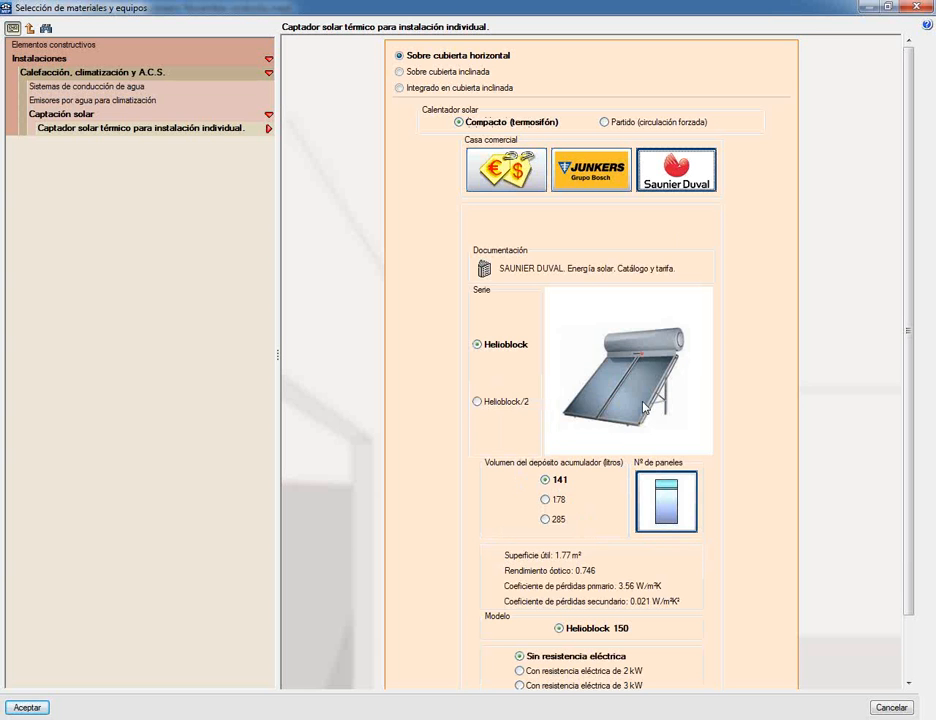
{"action": "left_click", "coordinate": [631, 124]}
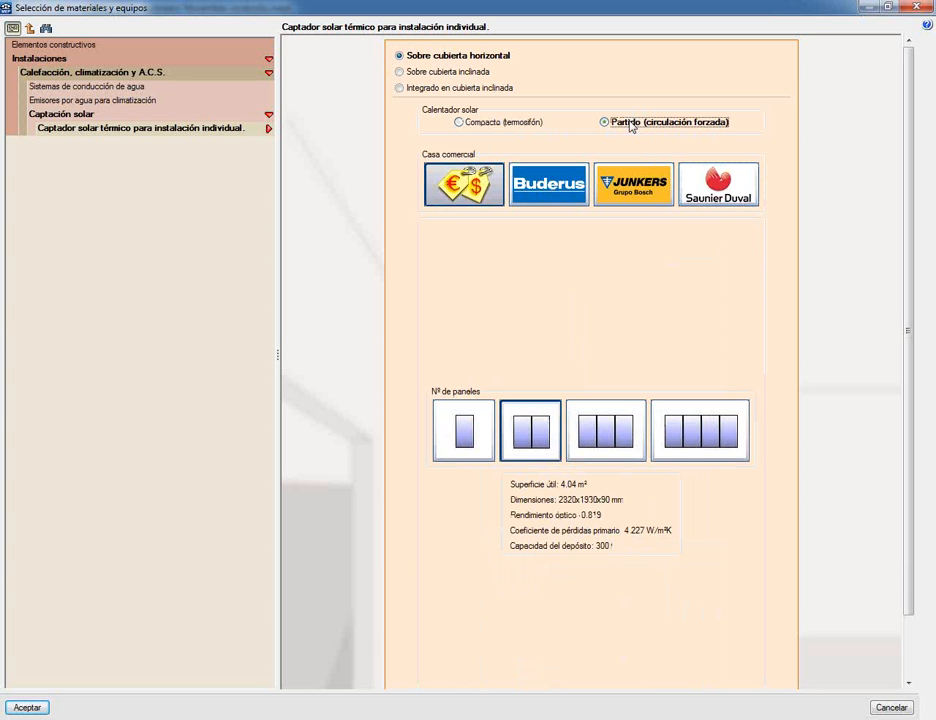
{"action": "left_click", "coordinate": [700, 196]}
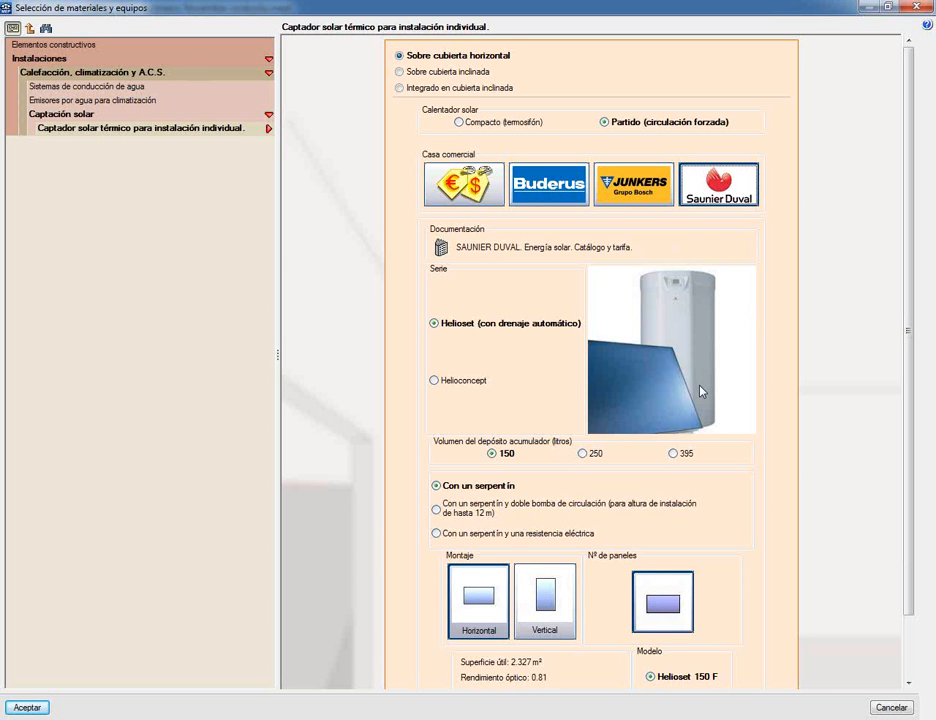
- Choose the generic split forced-circulation collector with one panel
{"action": "left_click", "coordinate": [462, 190]}
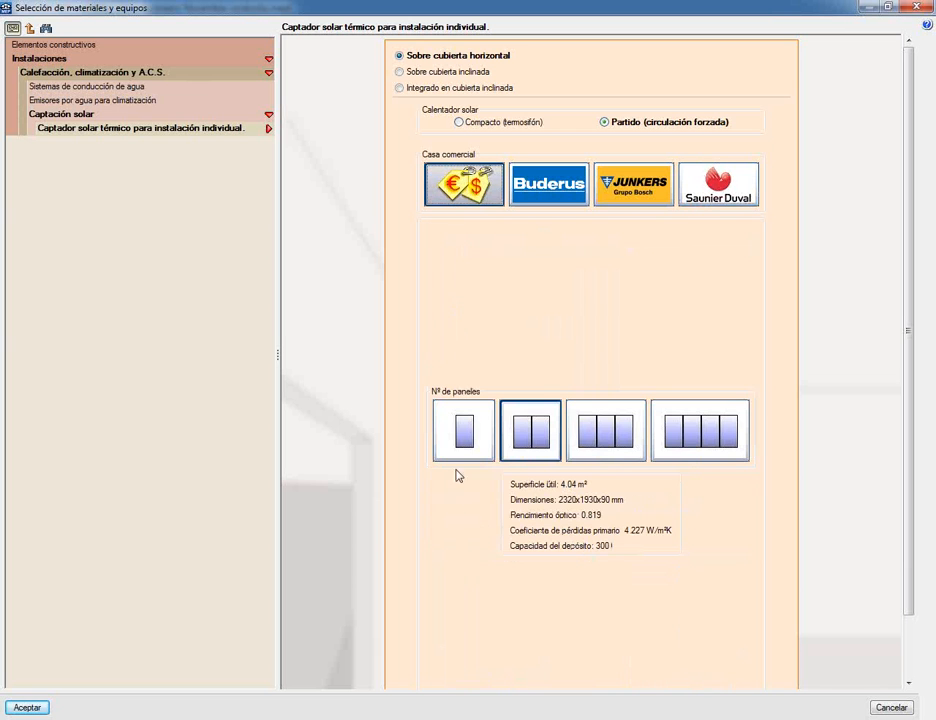
{"action": "left_click", "coordinate": [475, 434]}
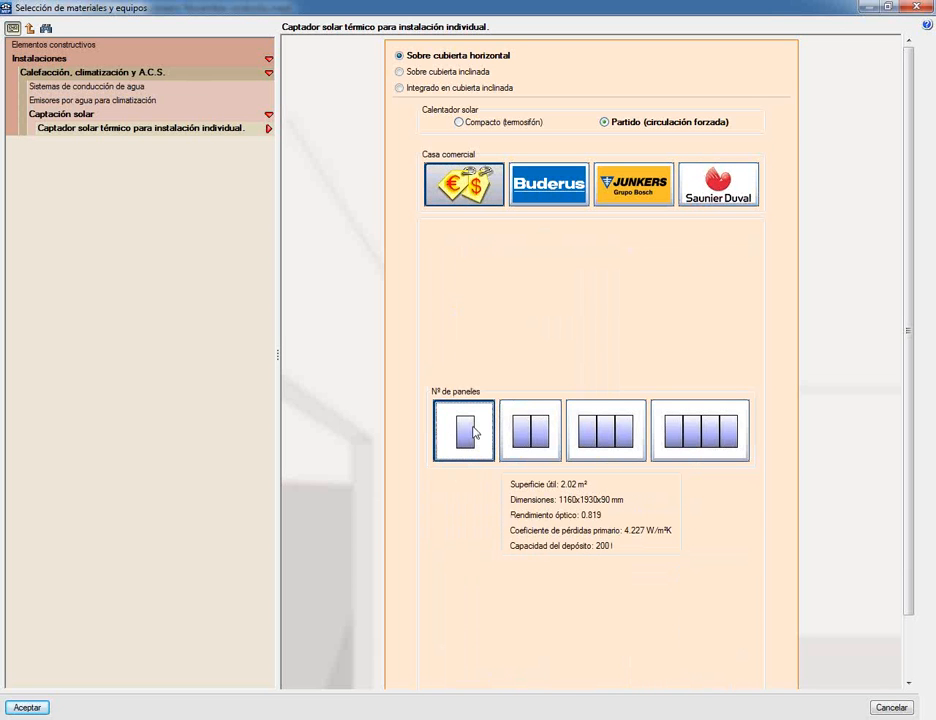
- Accept the collector selection and place a Captador solar térmico without a specified Inclinación near the southwest corner of the Cubierta roof
{"action": "left_click", "coordinate": [27, 707]}
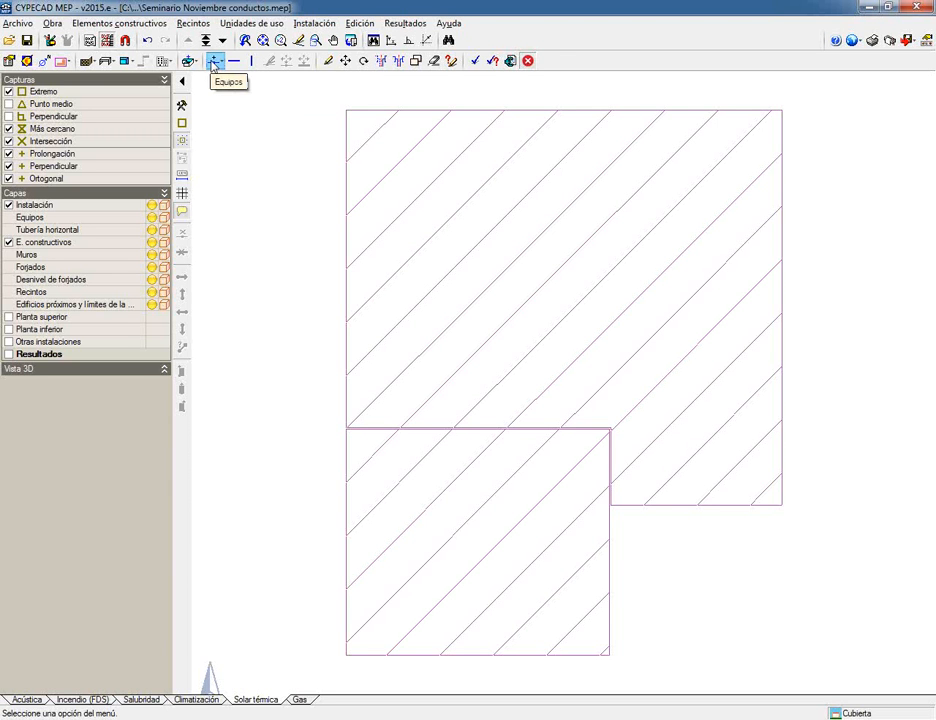
{"action": "left_click", "coordinate": [212, 63]}
{"action": "left_click", "coordinate": [211, 79]}
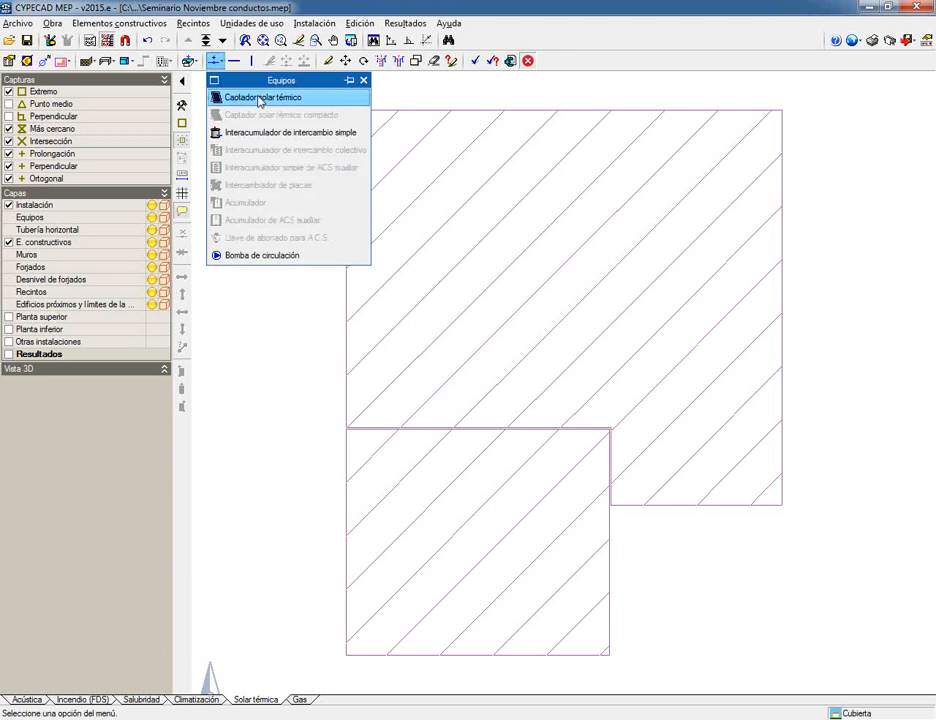
{"action": "left_click", "coordinate": [220, 135]}
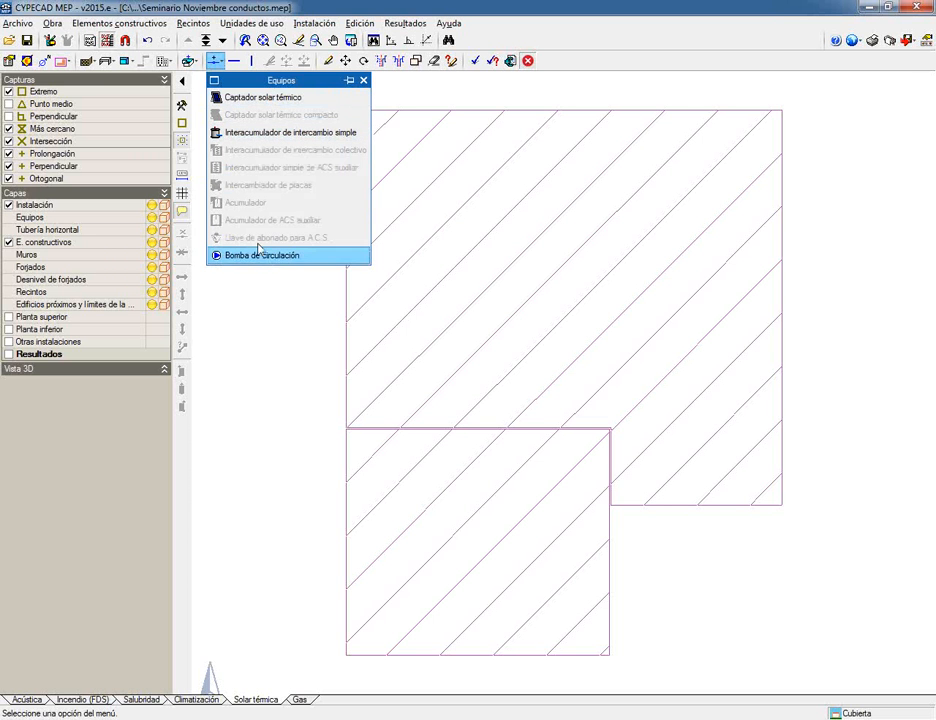
{"action": "left_click", "coordinate": [238, 99]}
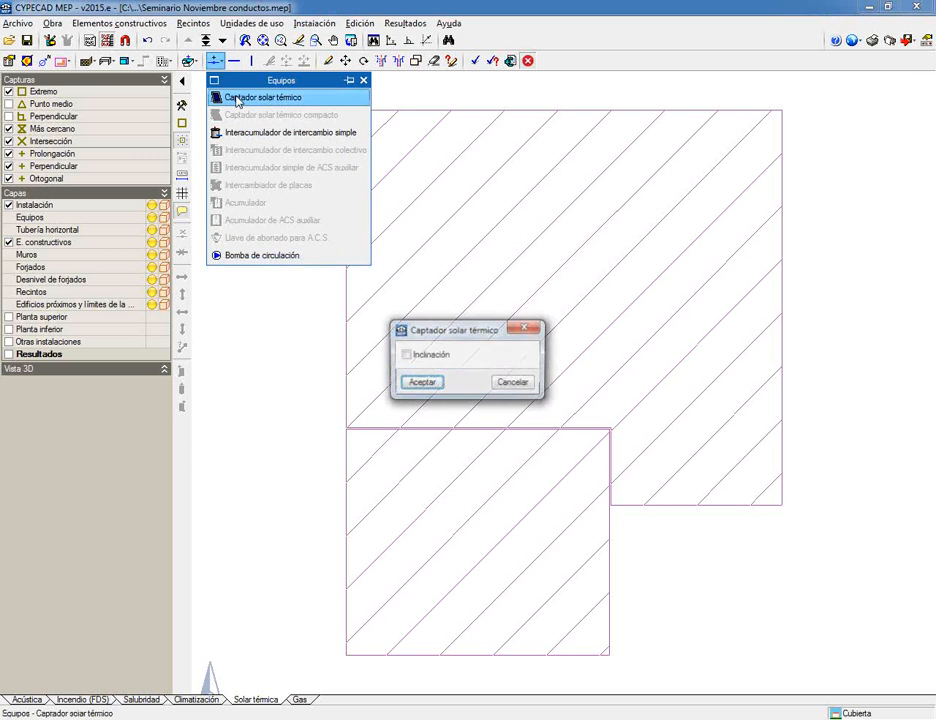
{"action": "left_click", "coordinate": [405, 356]}
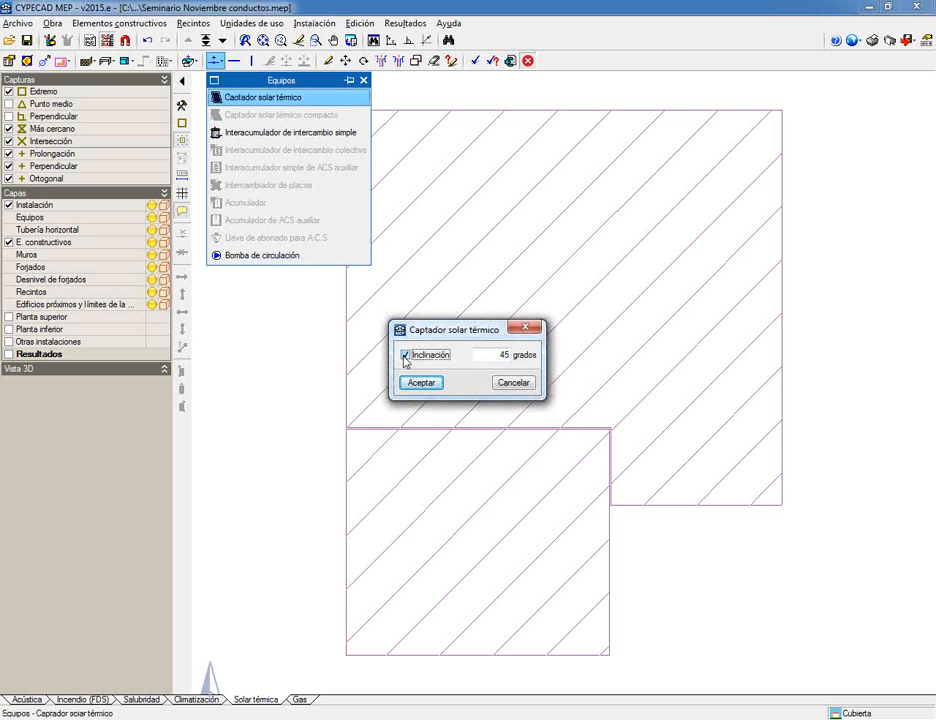
{"action": "left_click", "coordinate": [405, 356]}
{"action": "left_click", "coordinate": [405, 356]}
{"action": "left_click", "coordinate": [405, 356]}
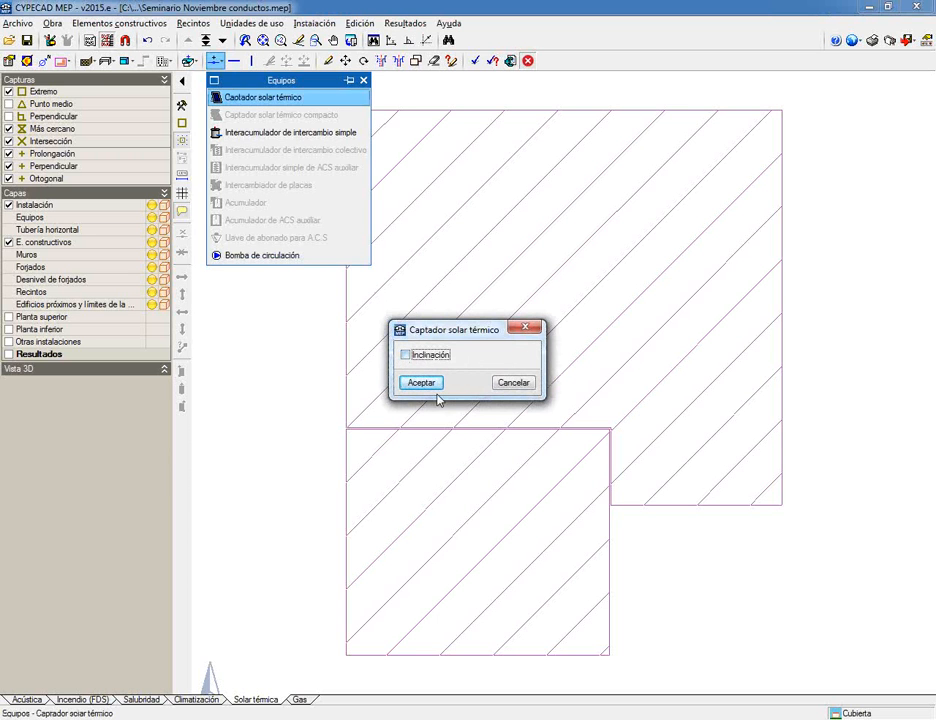
{"action": "left_click", "coordinate": [425, 386]}
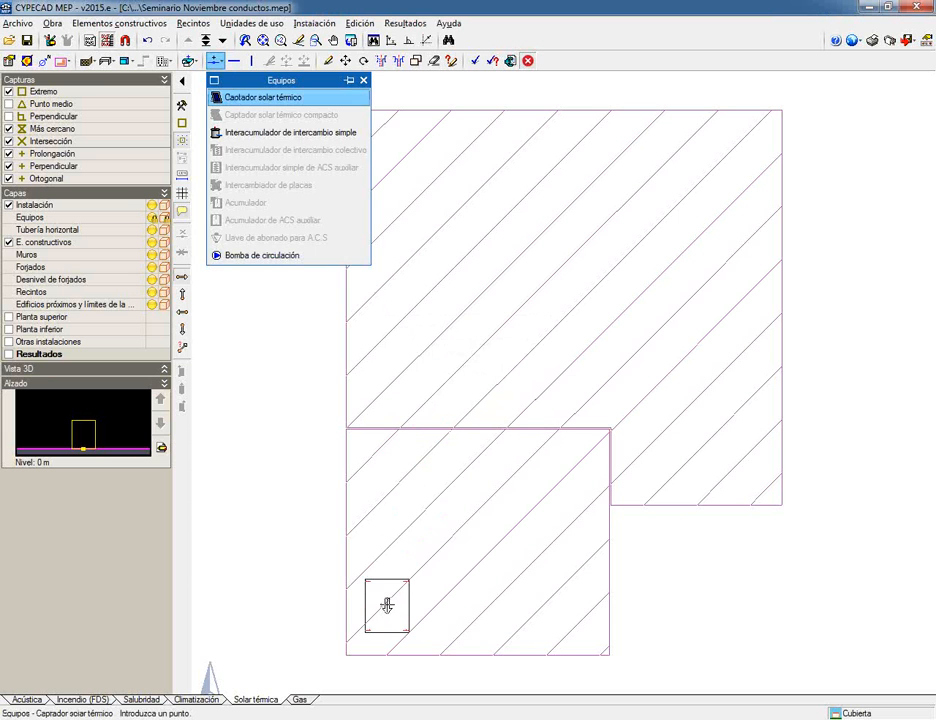
{"action": "left_click", "coordinate": [387, 605]}
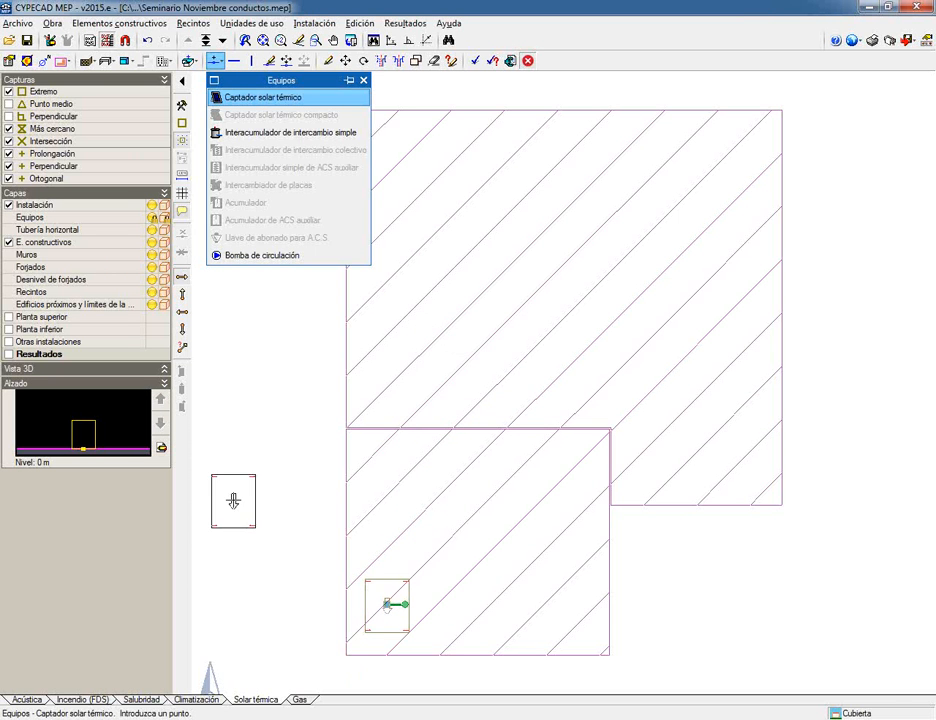
{"action": "scroll", "coordinate": [315, 436], "scroll_direction": "down", "scroll_amount": 2}
{"action": "middle_click_drag", "start_coordinate": [315, 436], "coordinate": [317, 434]}
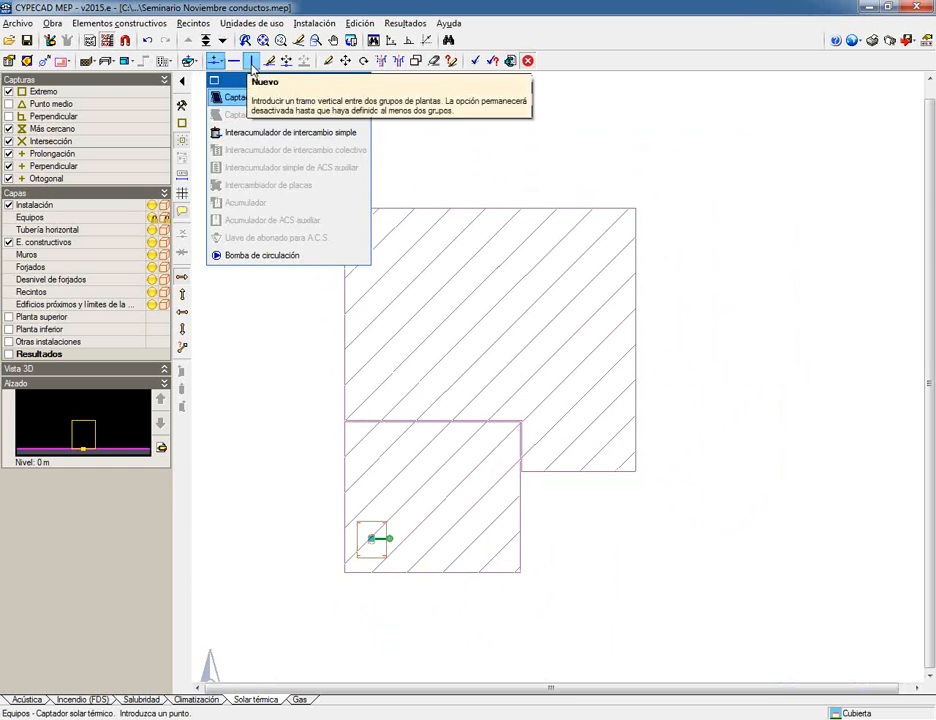
- Insert a vertical pipe with no supply or return type assigned, at the northwest corner of the roof section holding the collector
{"action": "left_click", "coordinate": [253, 64]}
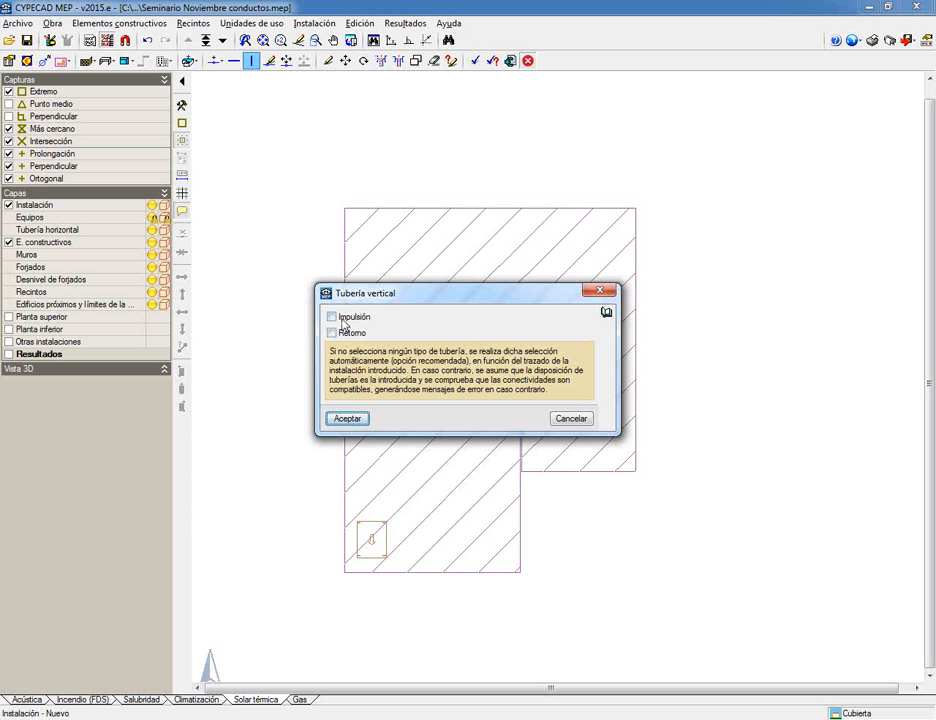
{"action": "left_click", "coordinate": [347, 418]}
{"action": "scroll", "coordinate": [349, 430], "scroll_direction": "up", "scroll_amount": 2}
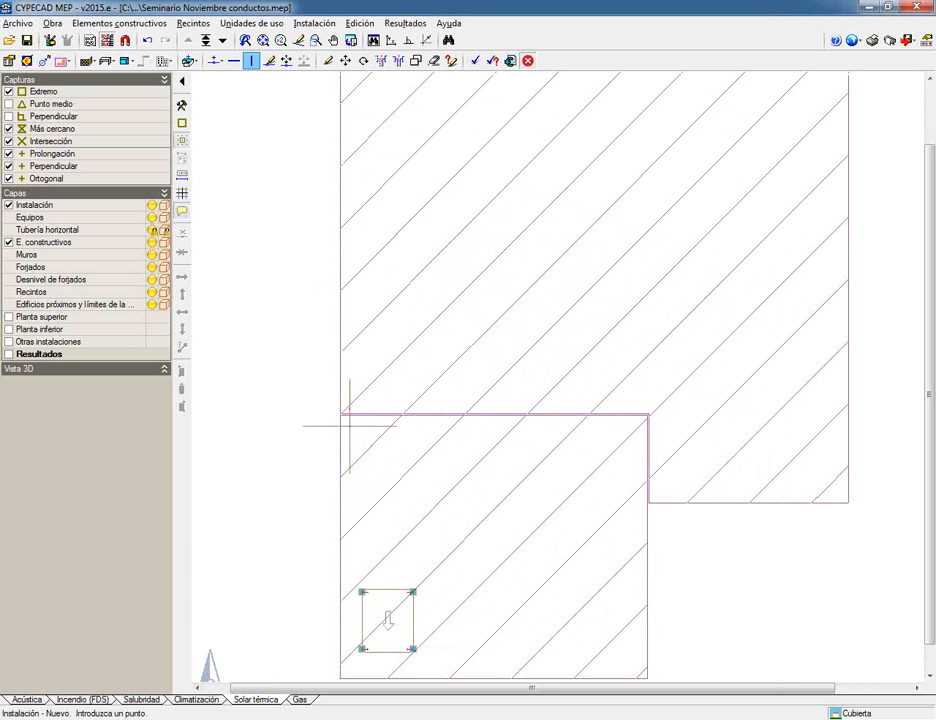
{"action": "left_click", "coordinate": [349, 426]}
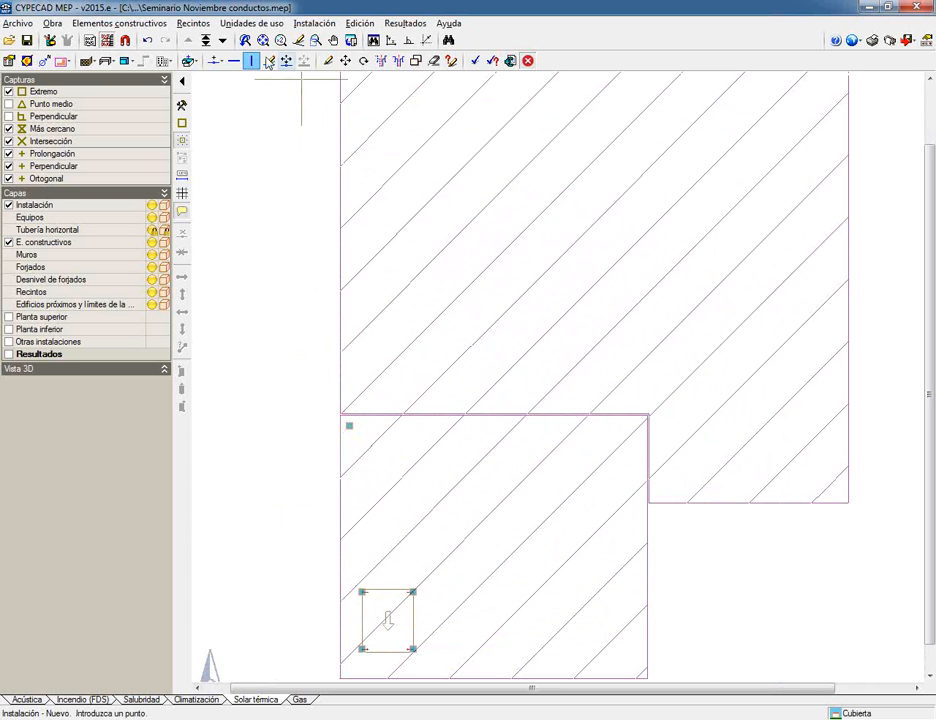
- Place an Interacumulador de intercambio simple on Planta baja, in the salón corner beside the vertical pipe
{"action": "left_click", "coordinate": [205, 40]}
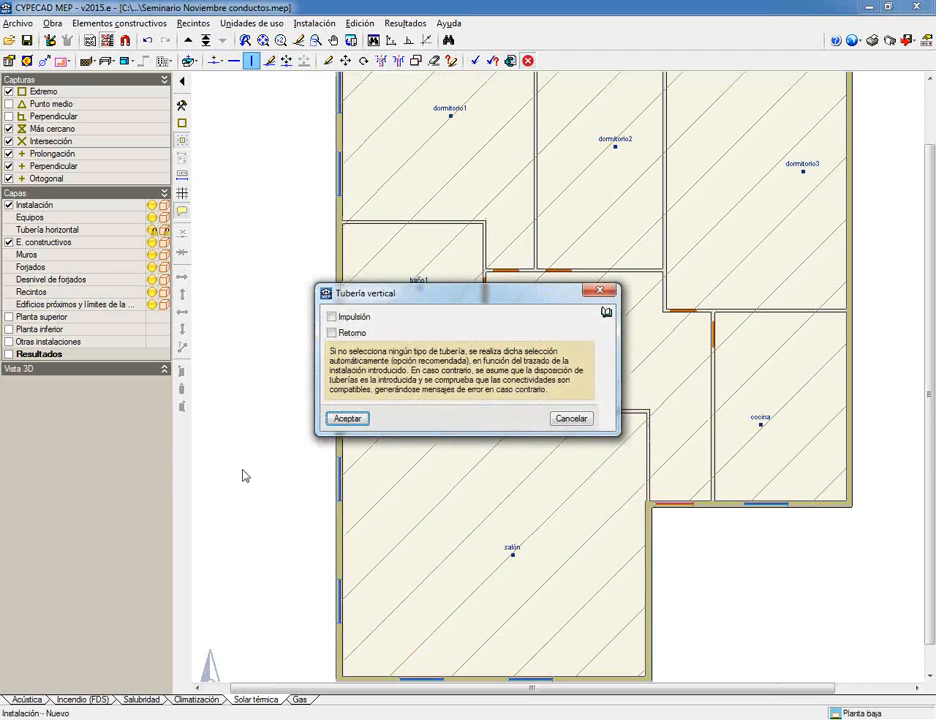
{"action": "left_click", "coordinate": [576, 419]}
{"action": "left_click", "coordinate": [216, 62]}
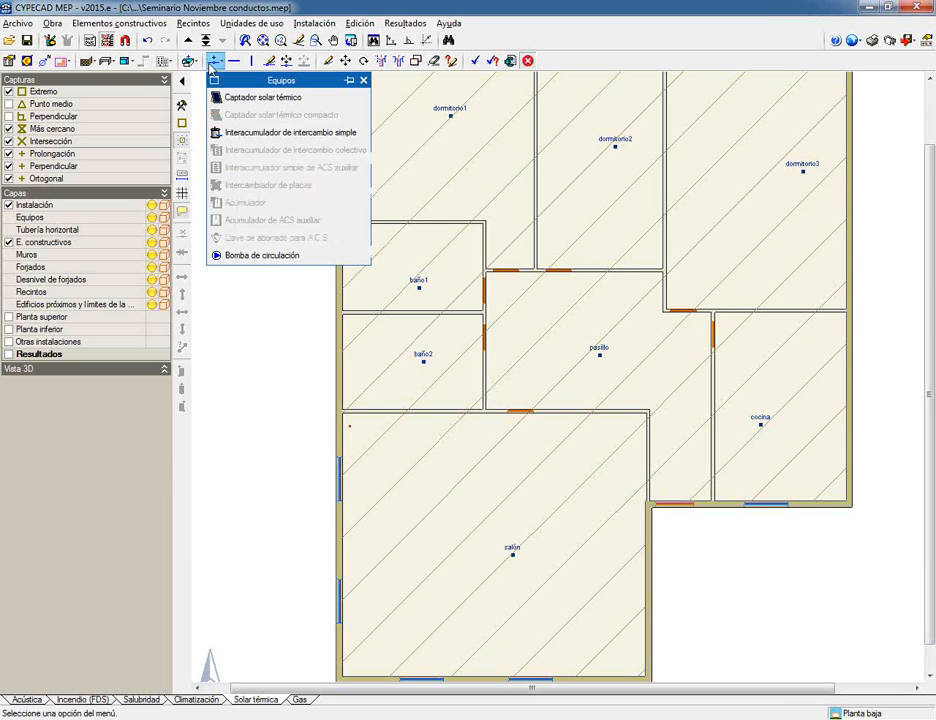
{"action": "left_click", "coordinate": [240, 133]}
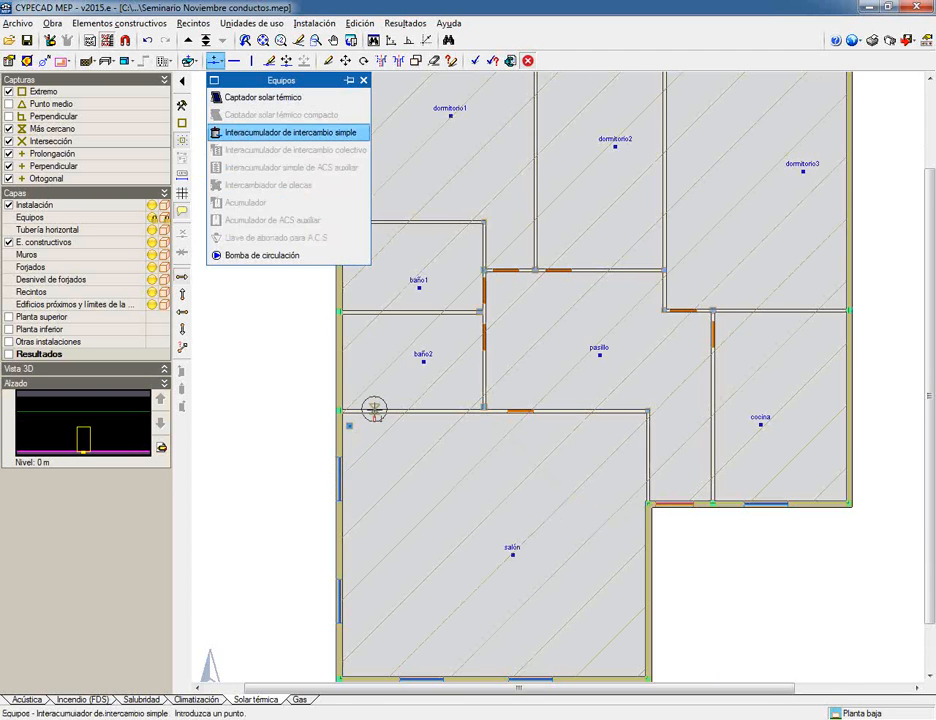
{"action": "scroll", "coordinate": [372, 407], "scroll_direction": "up", "scroll_amount": 2}
{"action": "left_click", "coordinate": [364, 452]}
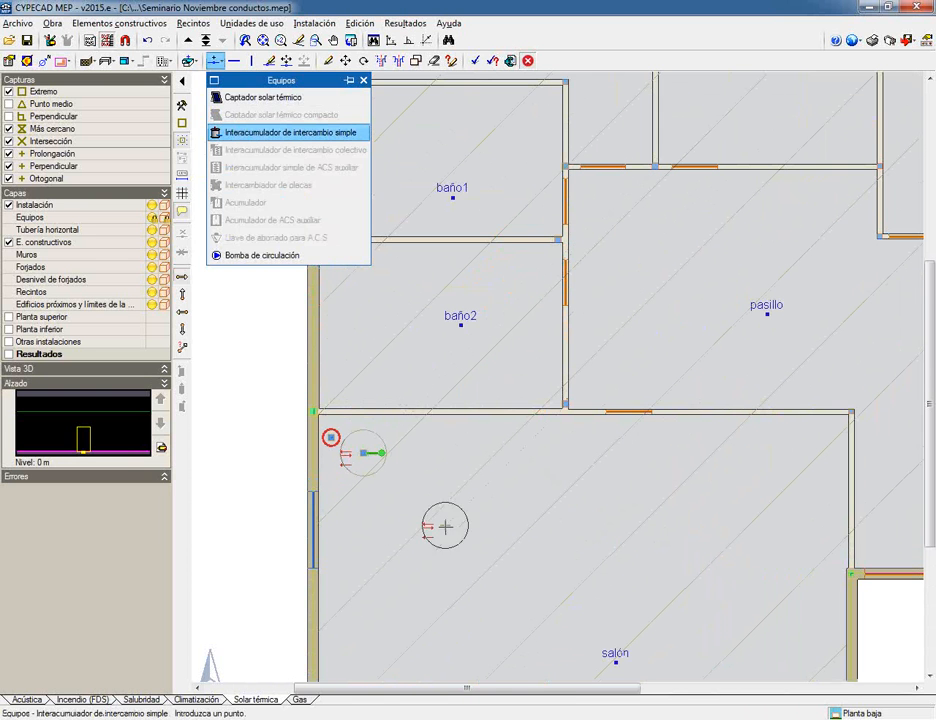
- Draw untyped horizontal pipes joining the vertical pipe to the storage tank's two solar circuit connections
{"action": "left_click", "coordinate": [235, 66]}
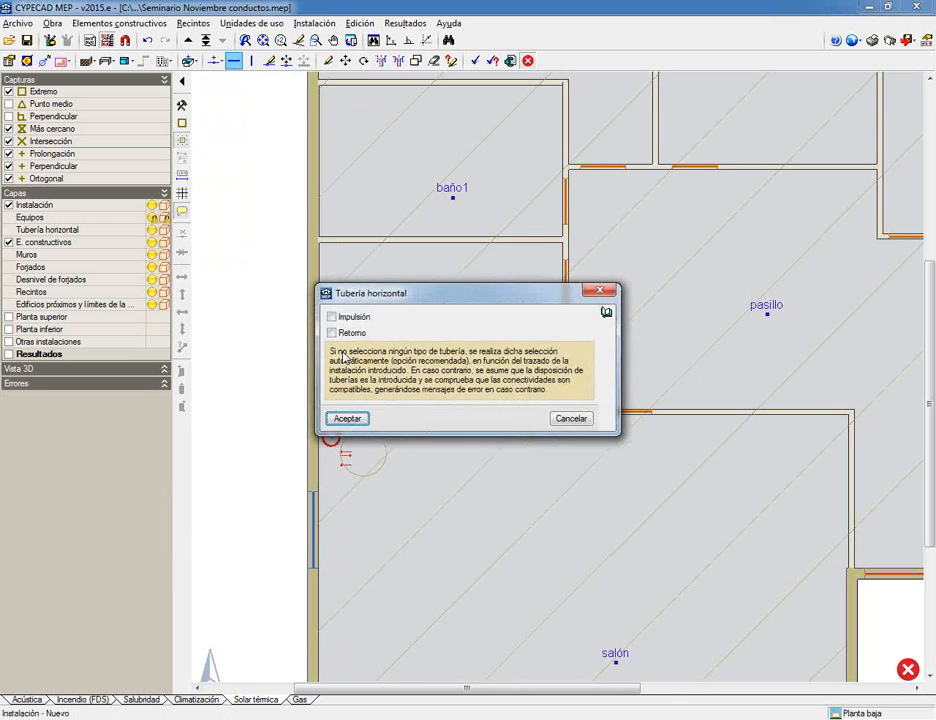
{"action": "left_click", "coordinate": [355, 418]}
{"action": "scroll", "coordinate": [332, 459], "scroll_direction": "up", "scroll_amount": 3}
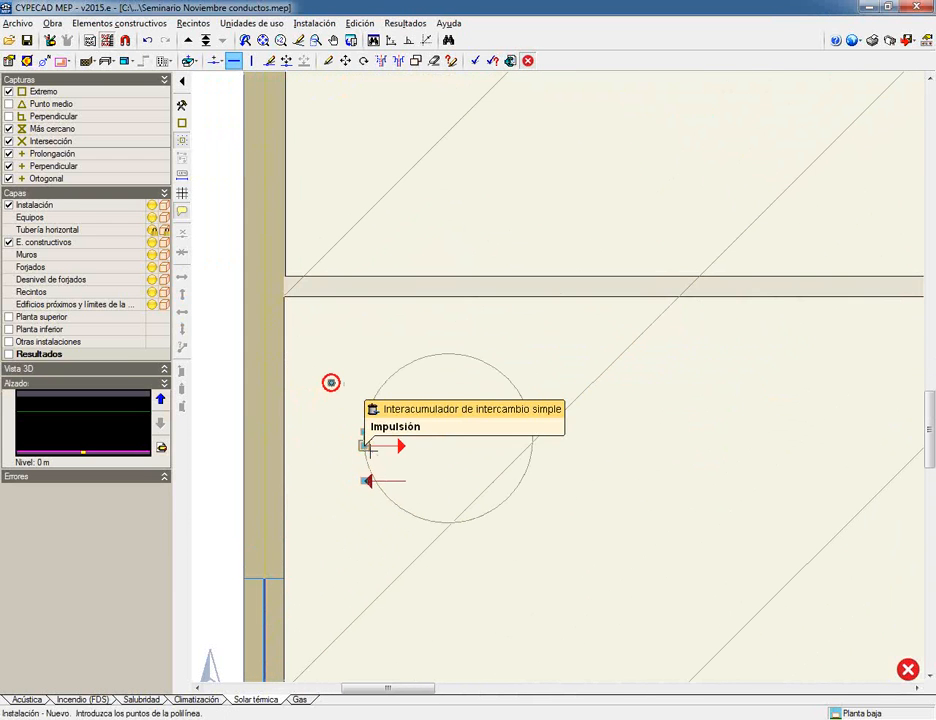
{"action": "left_click", "coordinate": [331, 383]}
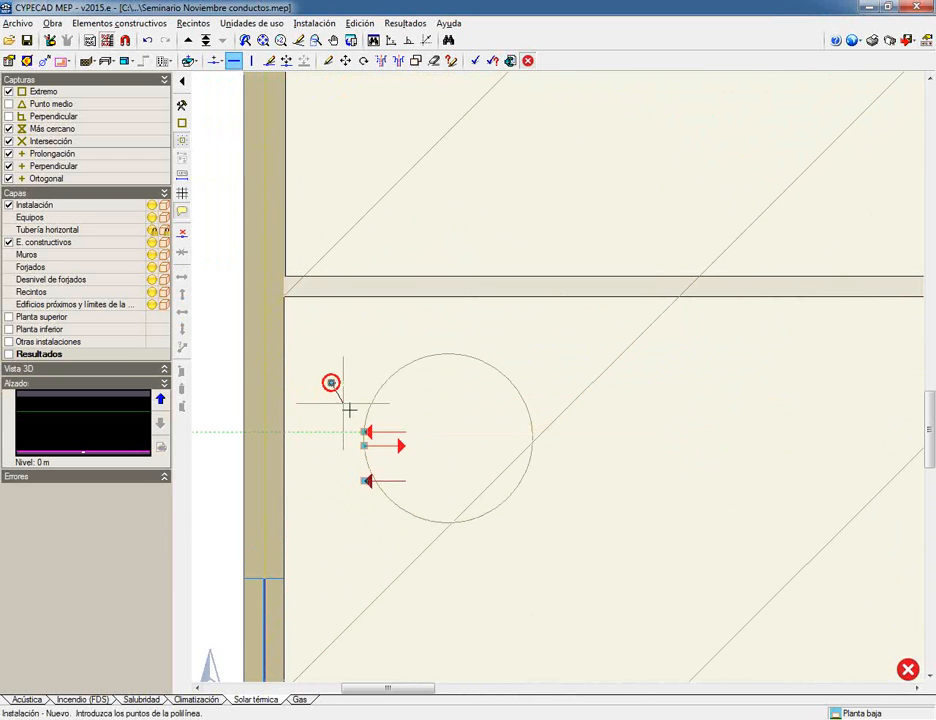
{"action": "left_click", "coordinate": [365, 443]}
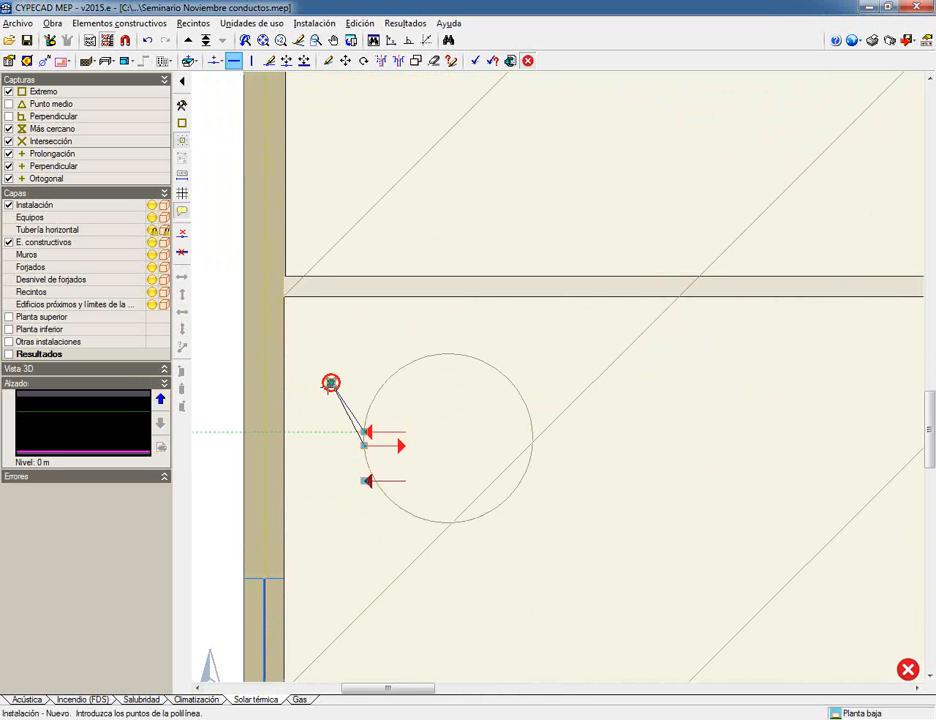
{"action": "right_click", "coordinate": [328, 387]}
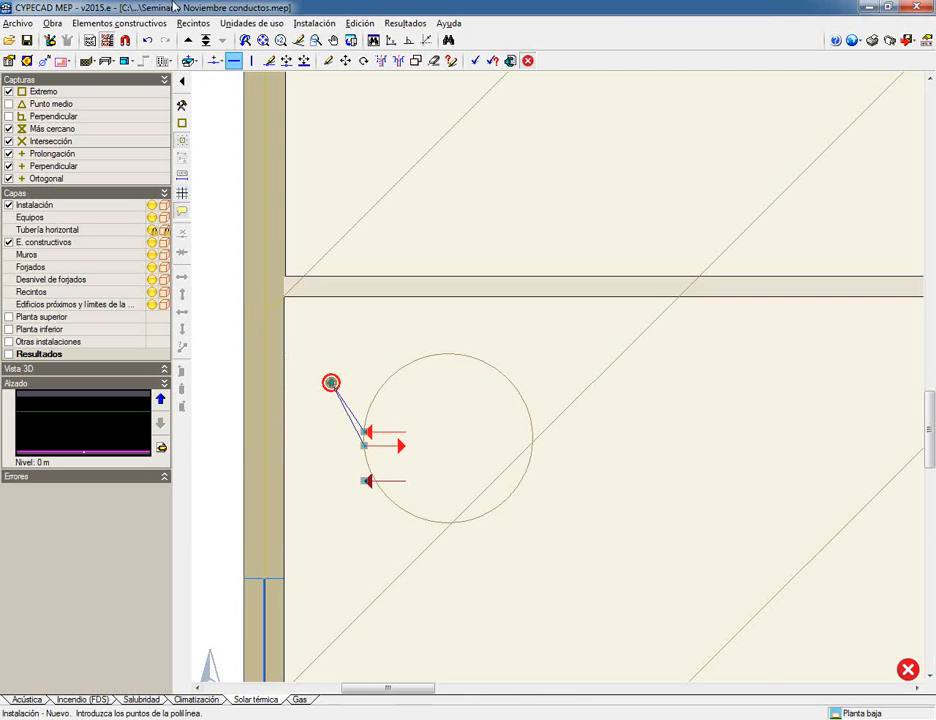
- On Cubierta, run a horizontal pipe from the vertical pipe to the collector's Retorno connection and link the outlet above it to that run
{"action": "left_click", "coordinate": [188, 38]}
{"action": "left_click", "coordinate": [348, 420]}
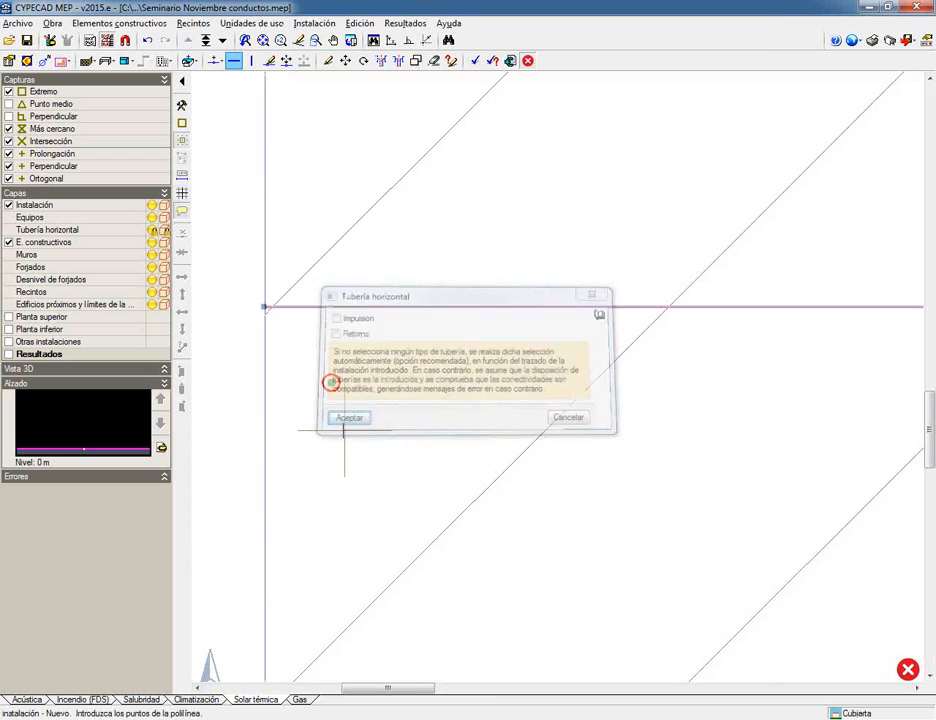
{"action": "scroll", "coordinate": [330, 564], "scroll_direction": "down", "scroll_amount": 2}
{"action": "middle_click_drag", "start_coordinate": [328, 514], "coordinate": [335, 250]}
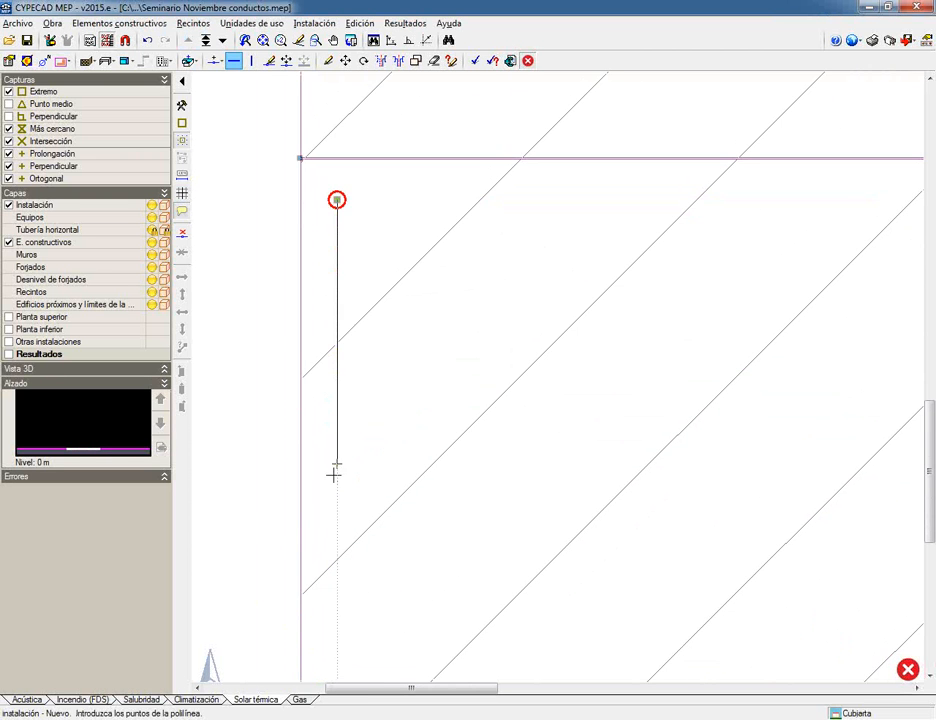
{"action": "middle_click_drag", "start_coordinate": [338, 476], "coordinate": [349, 244]}
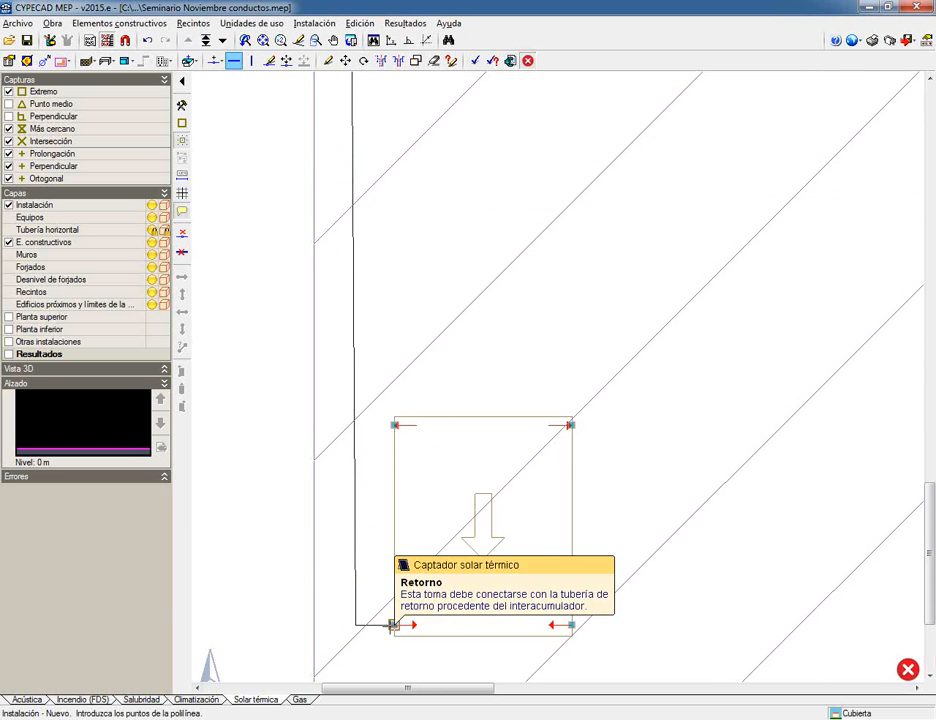
{"action": "left_click", "coordinate": [394, 625]}
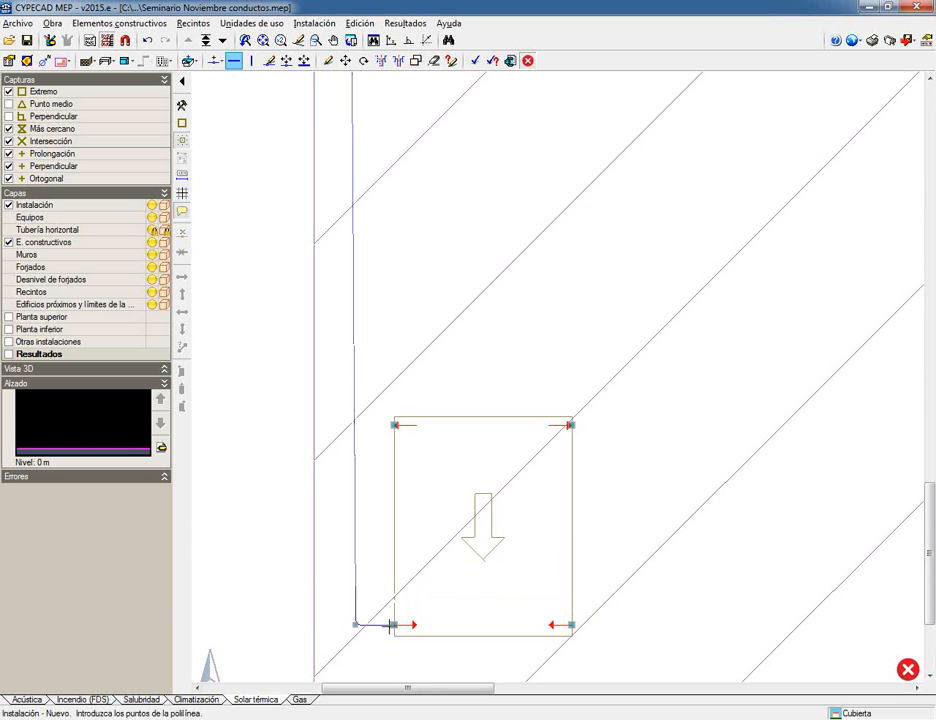
{"action": "left_click", "coordinate": [395, 427]}
{"action": "left_click", "coordinate": [353, 425]}
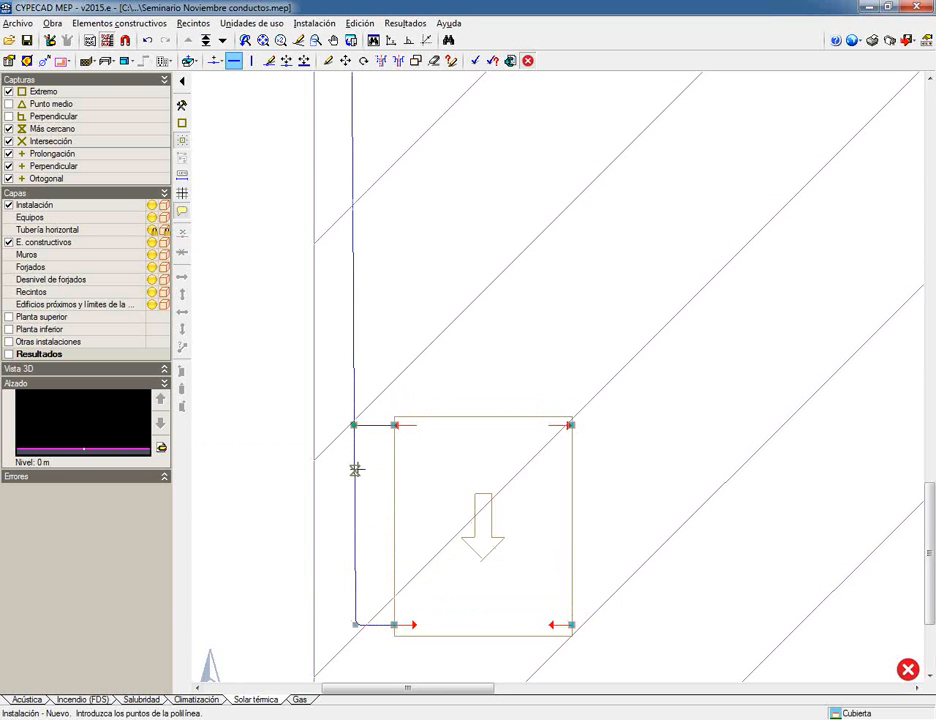
- Insert a Bomba de circulación on the roof pipe, just before its bend towards the collector's Retorno connection
{"action": "left_click", "coordinate": [215, 61]}
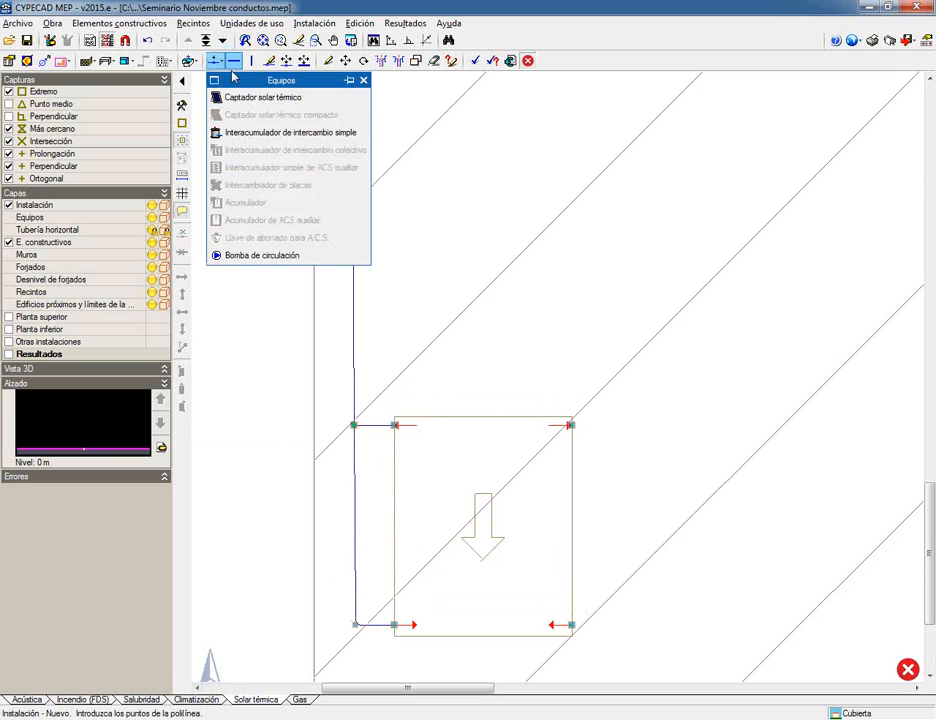
{"action": "left_click", "coordinate": [252, 257]}
{"action": "left_click", "coordinate": [356, 584]}
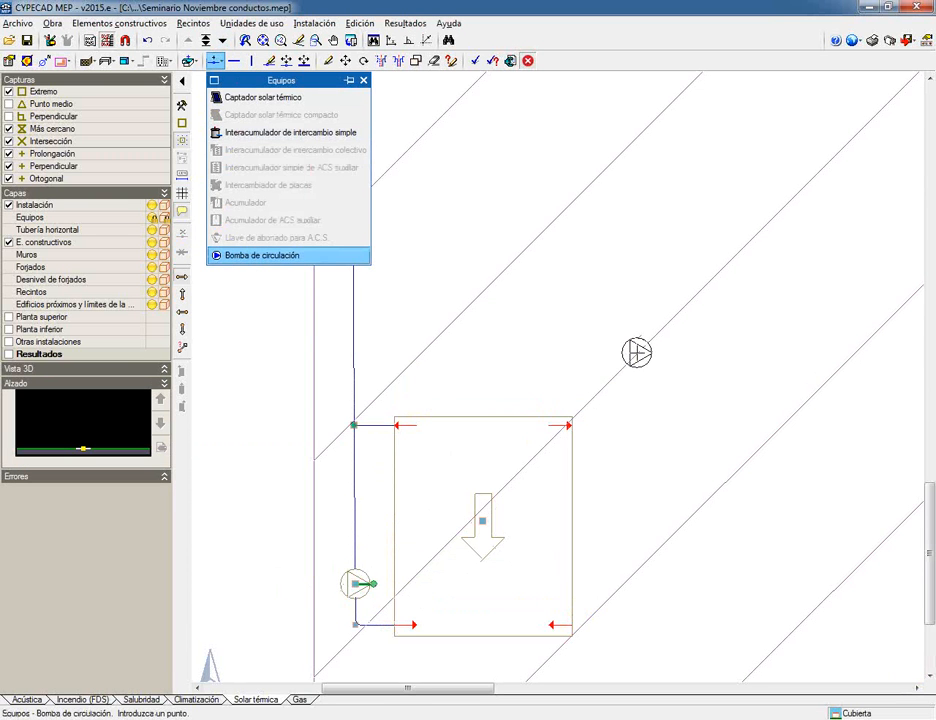
- Calculate the solar thermal installation and read the warning on the collector
{"action": "scroll", "coordinate": [637, 352], "scroll_direction": "down", "scroll_amount": 3}
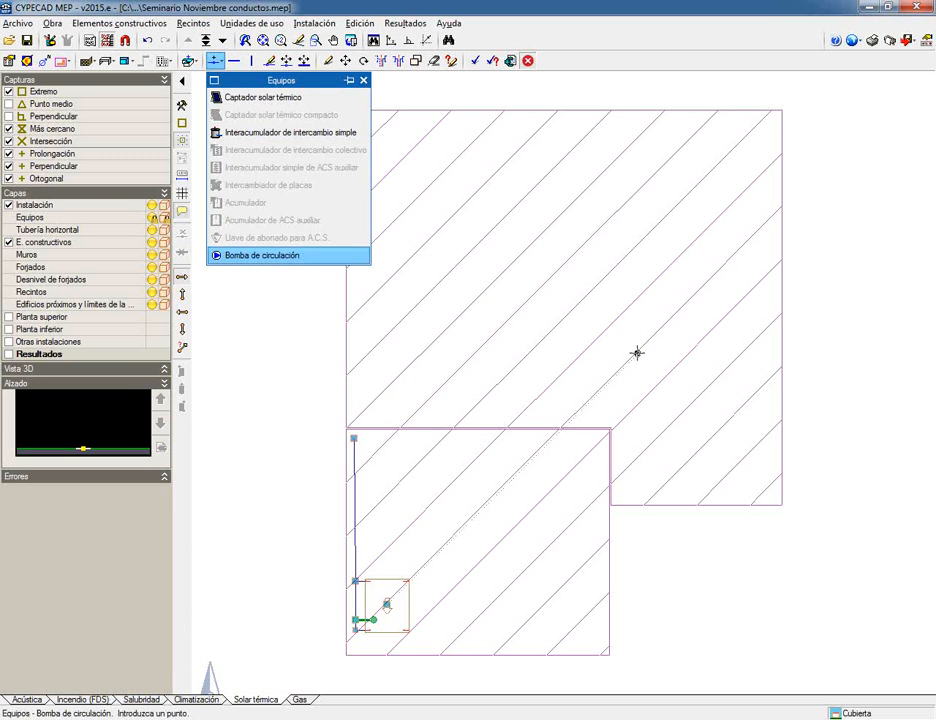
{"action": "left_click", "coordinate": [474, 61]}
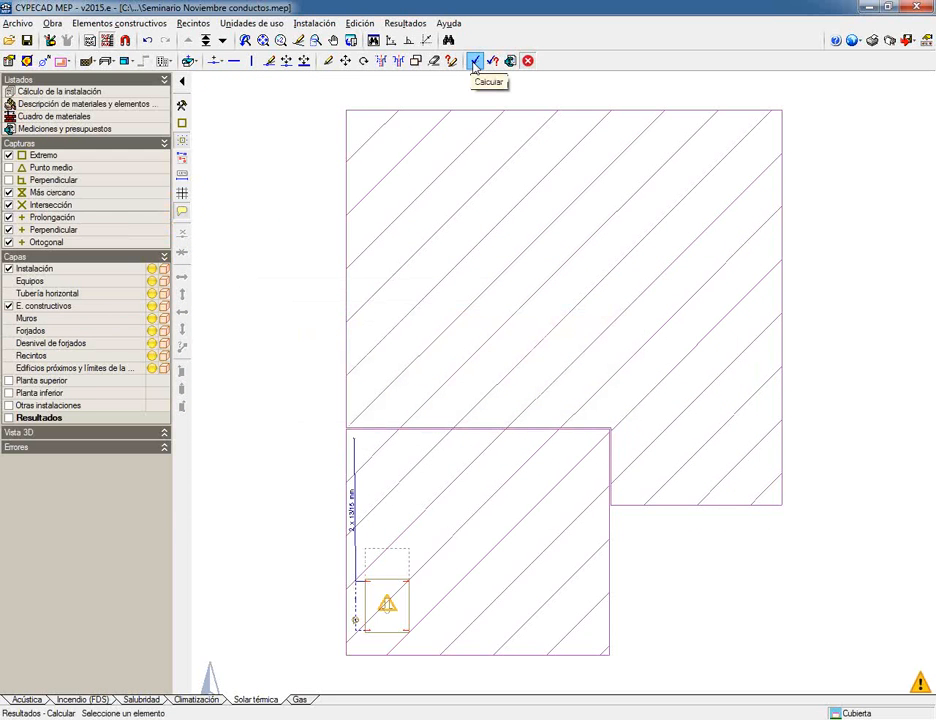
{"action": "mouse_move", "coordinate": [388, 608]}
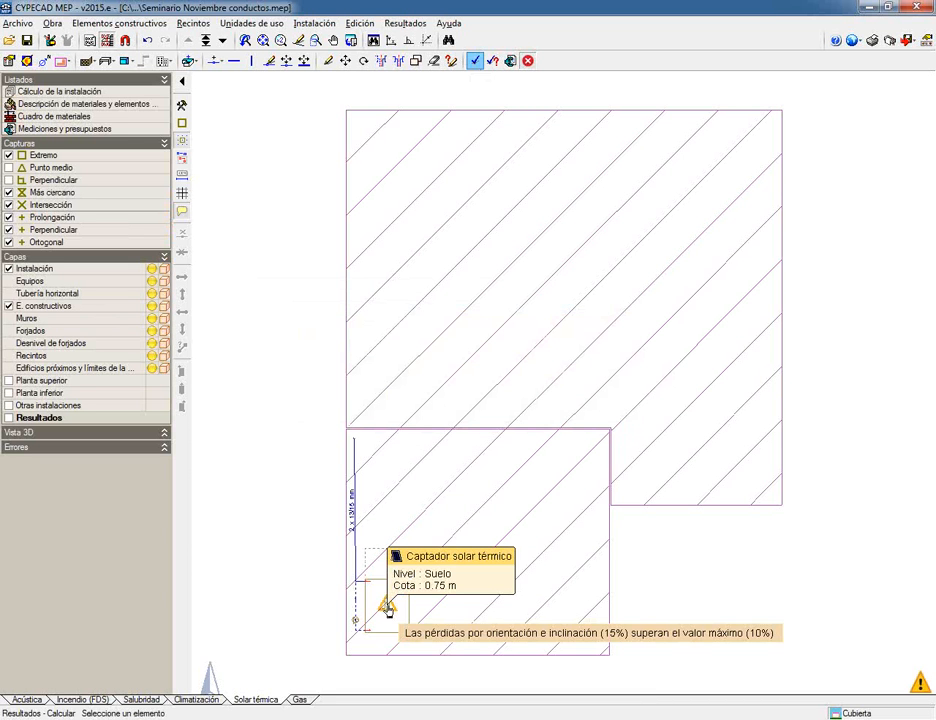
- Open the 3D view of the building and show the Azoteas to inspect the collector on the roof
{"action": "left_click", "coordinate": [52, 23]}
{"action": "left_click", "coordinate": [80, 251]}
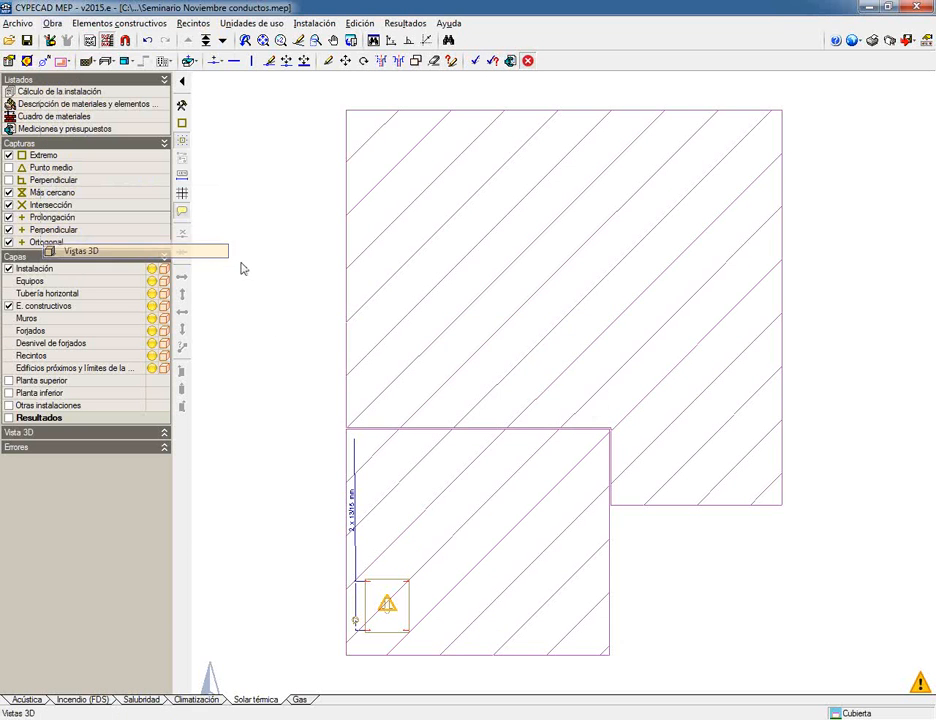
{"action": "left_click", "coordinate": [354, 401]}
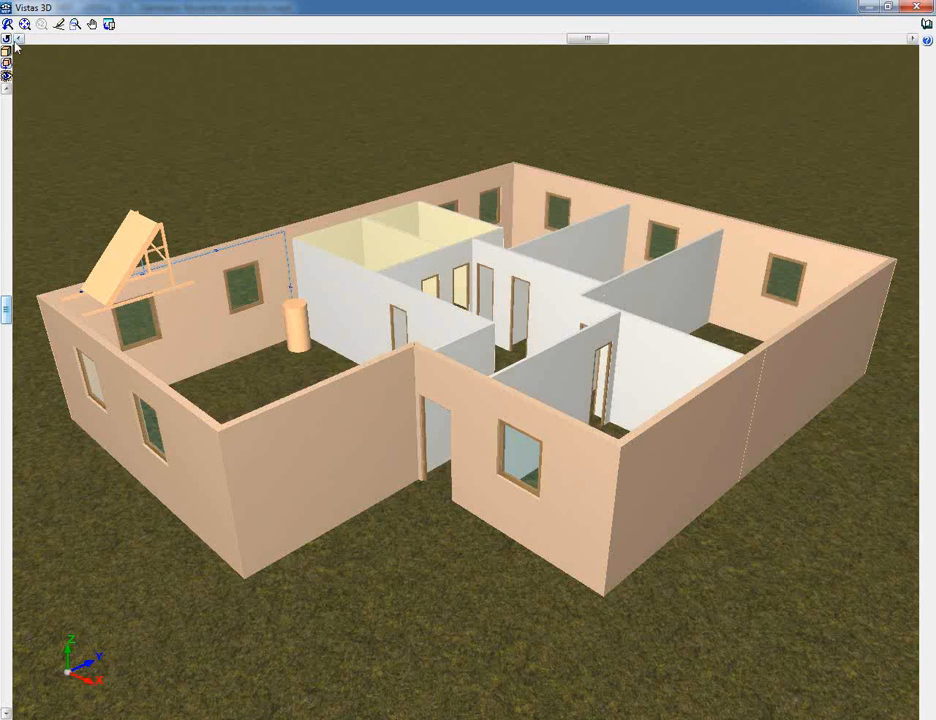
{"action": "left_click", "coordinate": [16, 40]}
{"action": "left_click", "coordinate": [205, 172]}
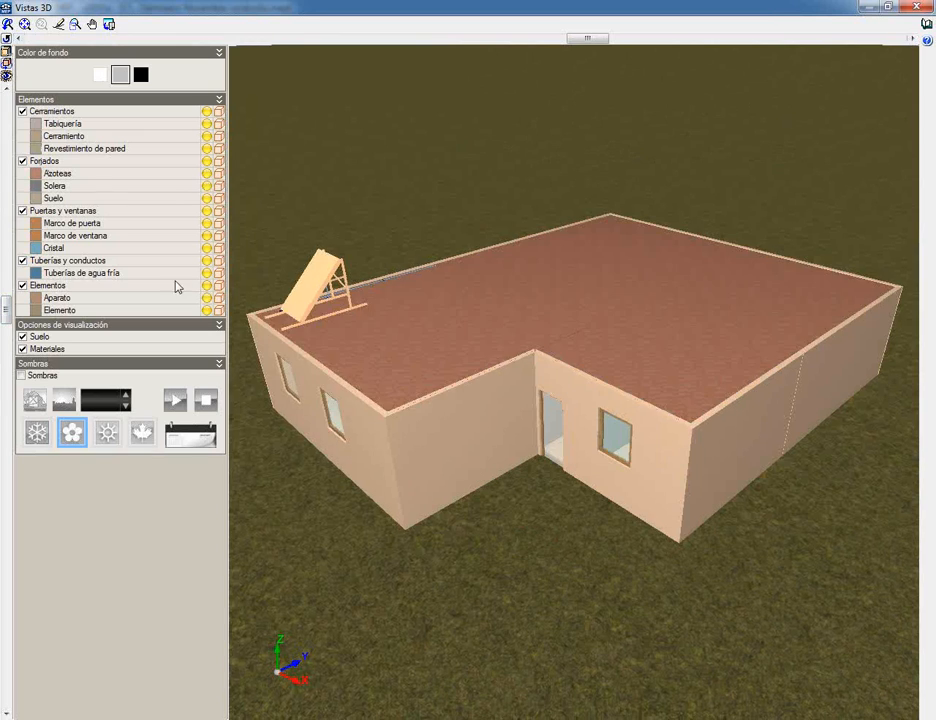
{"action": "scroll", "coordinate": [453, 328], "scroll_direction": "down", "scroll_amount": 2}
{"action": "scroll", "coordinate": [453, 328], "scroll_direction": "up", "scroll_amount": 2}
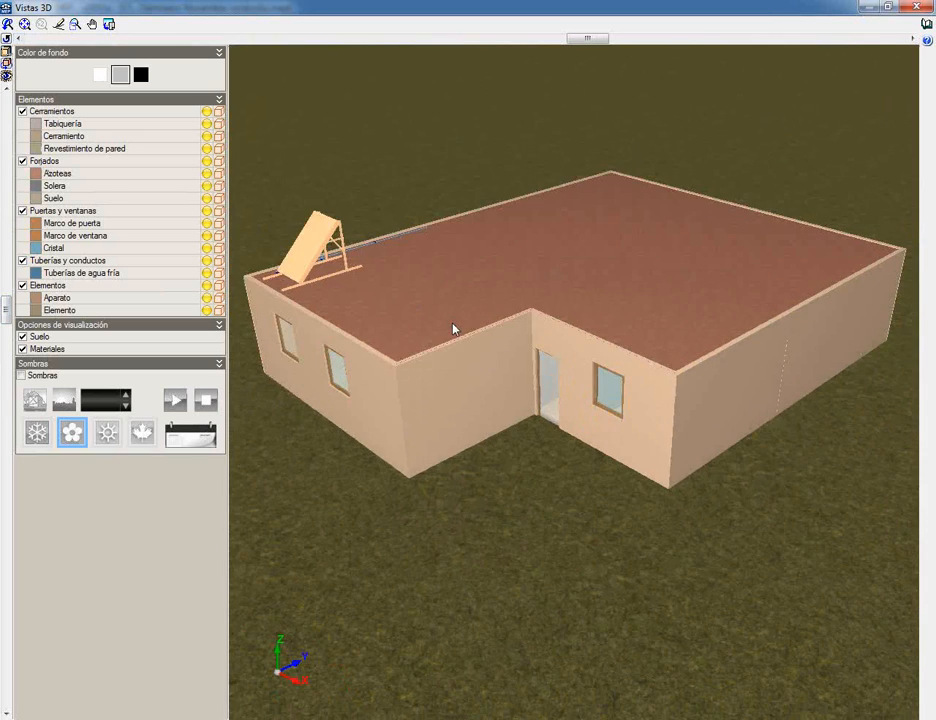
- Turn on the shadows in the 3D view and orbit the building to examine the collector against the sun's path
{"action": "left_click", "coordinate": [22, 375]}
{"action": "scroll", "coordinate": [388, 405], "scroll_direction": "down", "scroll_amount": 2}
{"action": "scroll", "coordinate": [388, 405], "scroll_direction": "down", "scroll_amount": 2}
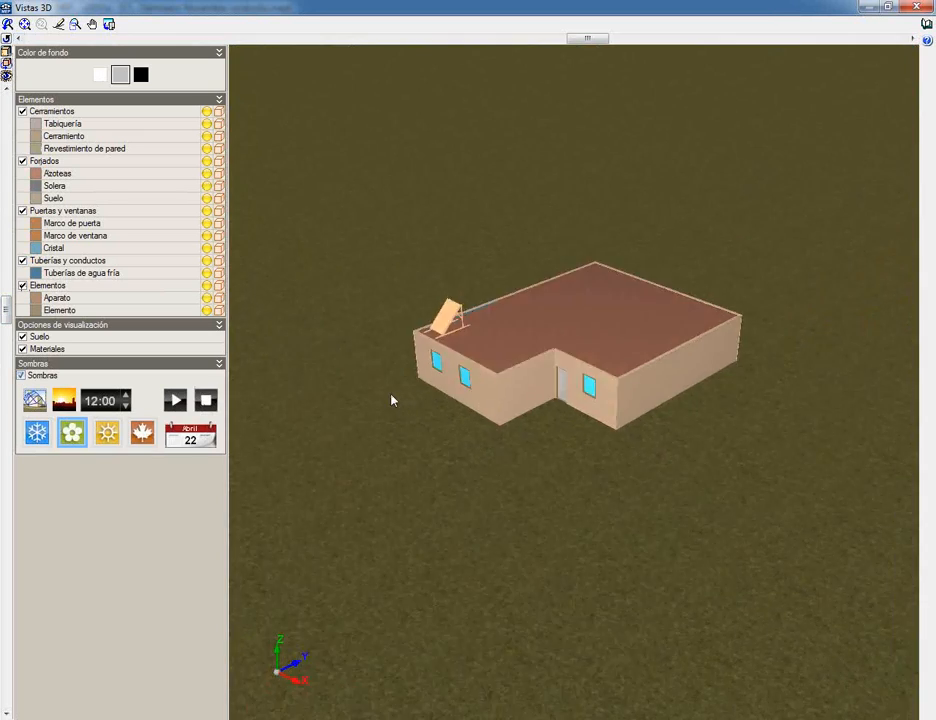
{"action": "left_click_drag", "start_coordinate": [392, 402], "coordinate": [517, 405]}
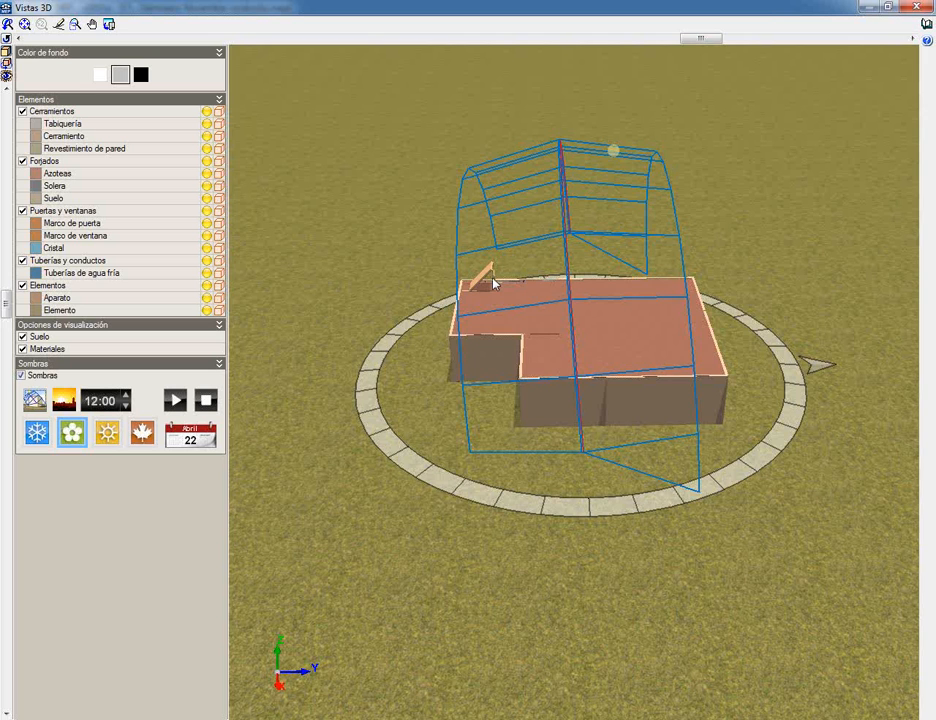
{"action": "scroll", "coordinate": [493, 283], "scroll_direction": "up", "scroll_amount": 1}
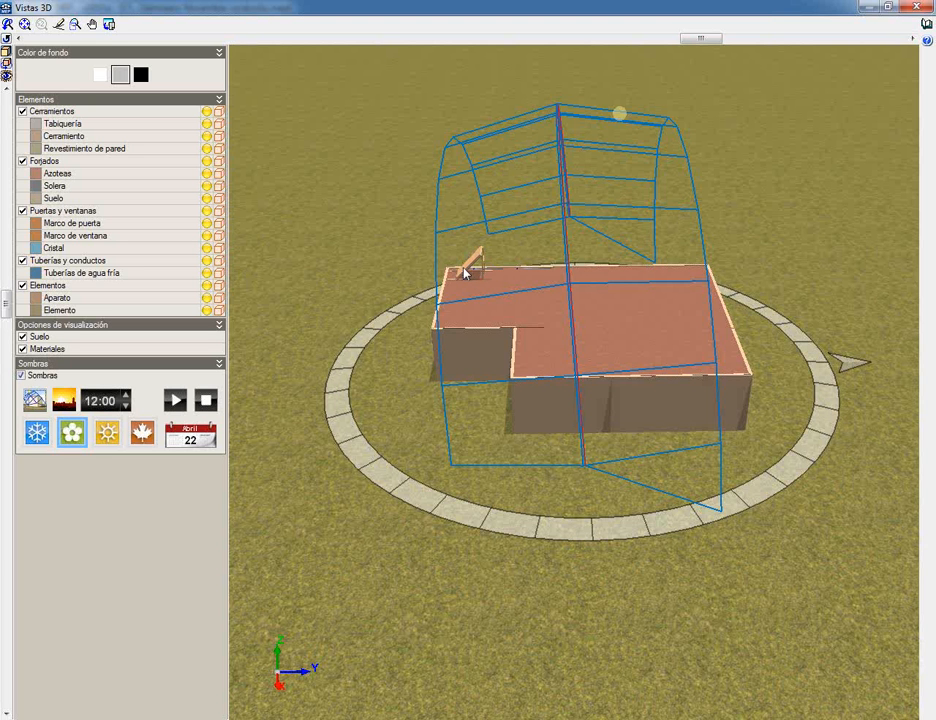
{"action": "left_click", "coordinate": [908, 7]}
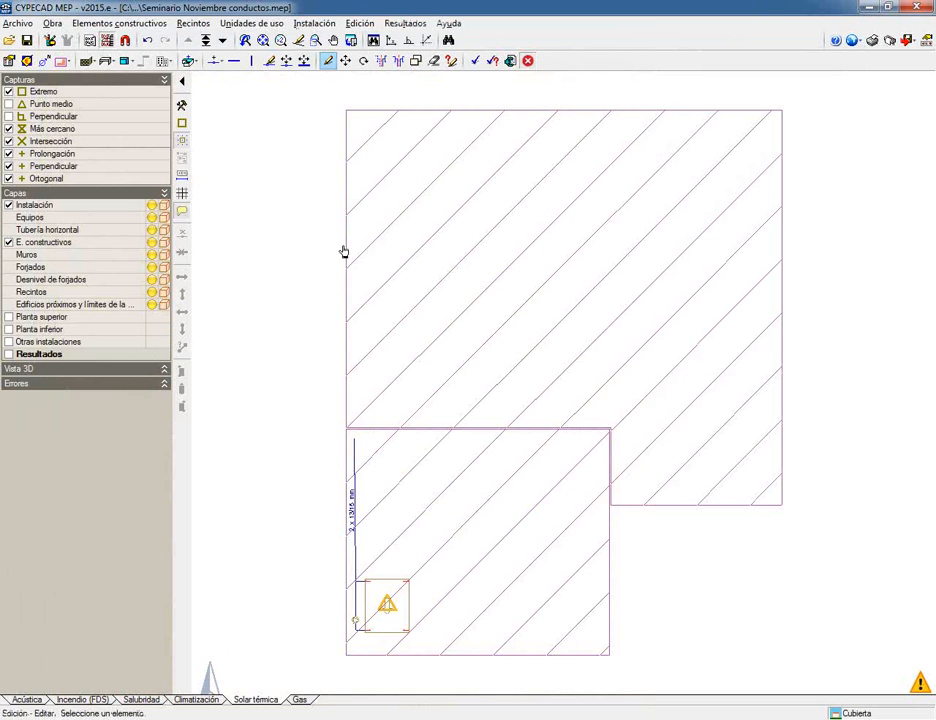
- Enable the roof collector's Inclinación at 15 degrees and recalculate the solar thermal installation
{"action": "left_click", "coordinate": [387, 606]}
{"action": "left_click", "coordinate": [428, 358]}
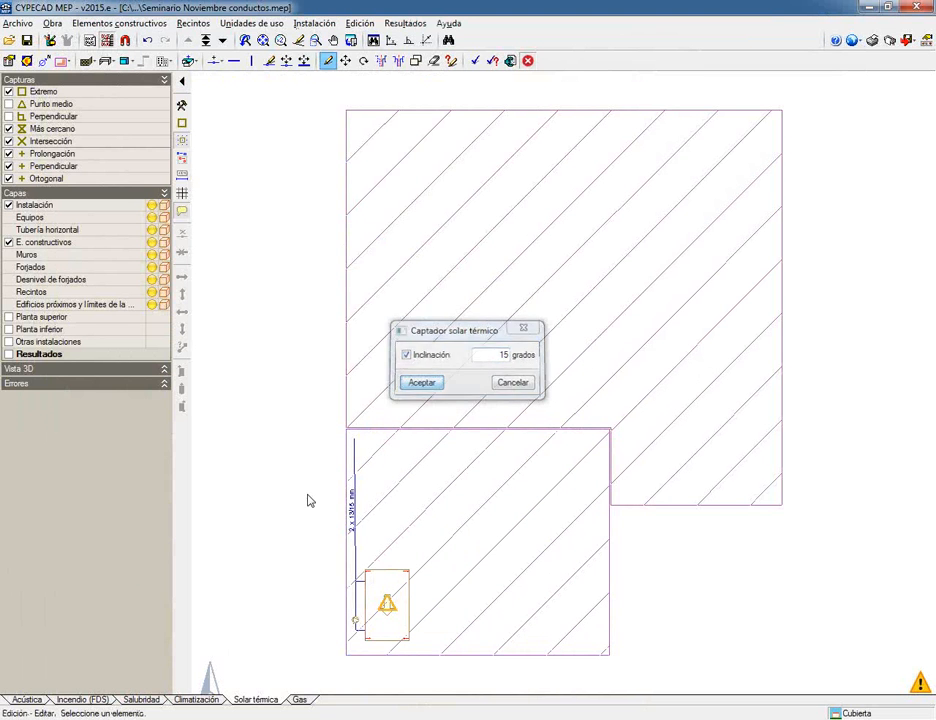
{"action": "key", "text": "Return"}
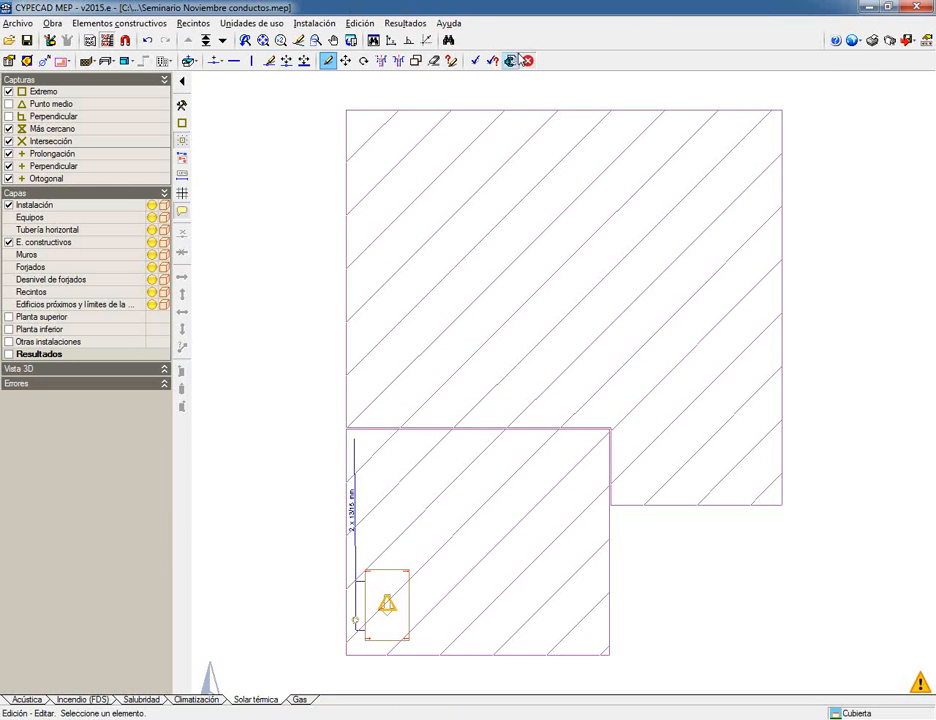
{"action": "left_click", "coordinate": [475, 61]}
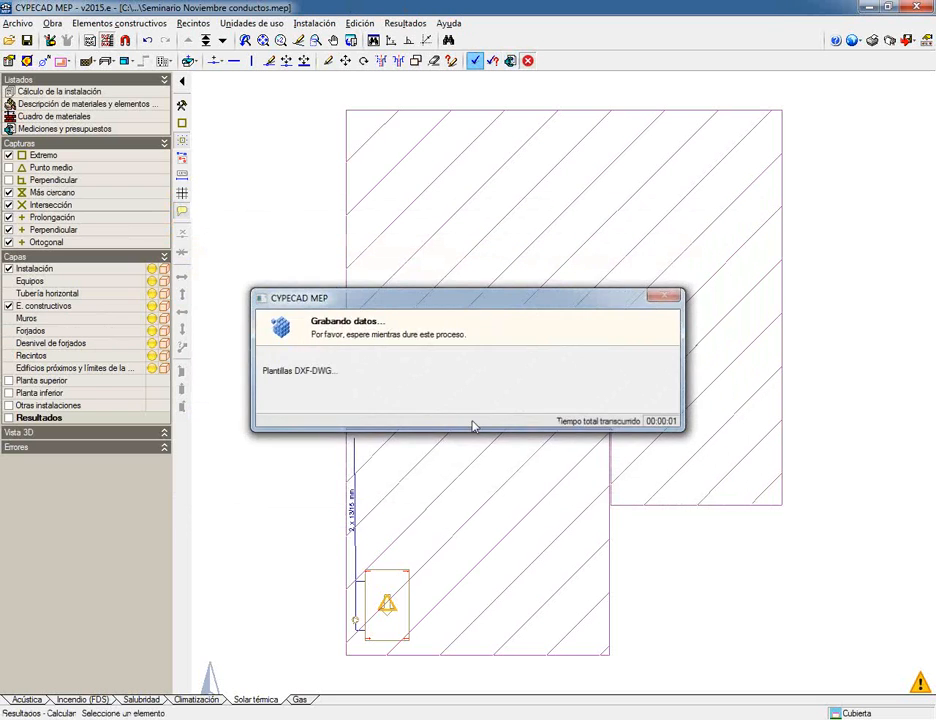
{"action": "mouse_move", "coordinate": [386, 606]}
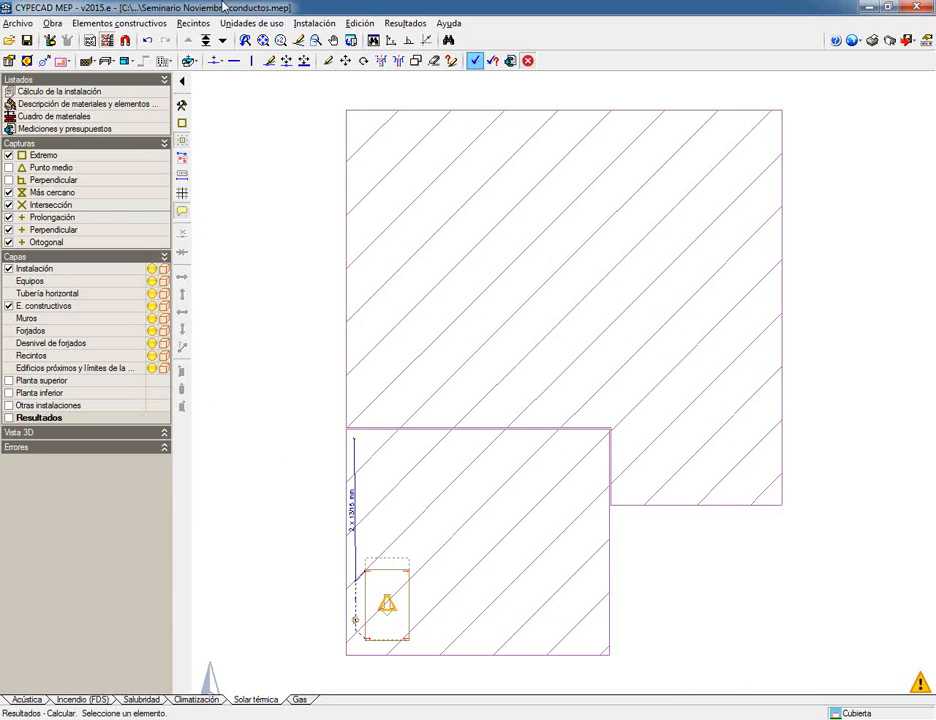
- Open the 3D view of all floors and orbit around the building to examine the tilted roof collector
{"action": "left_click", "coordinate": [63, 20]}
{"action": "left_click", "coordinate": [100, 296]}
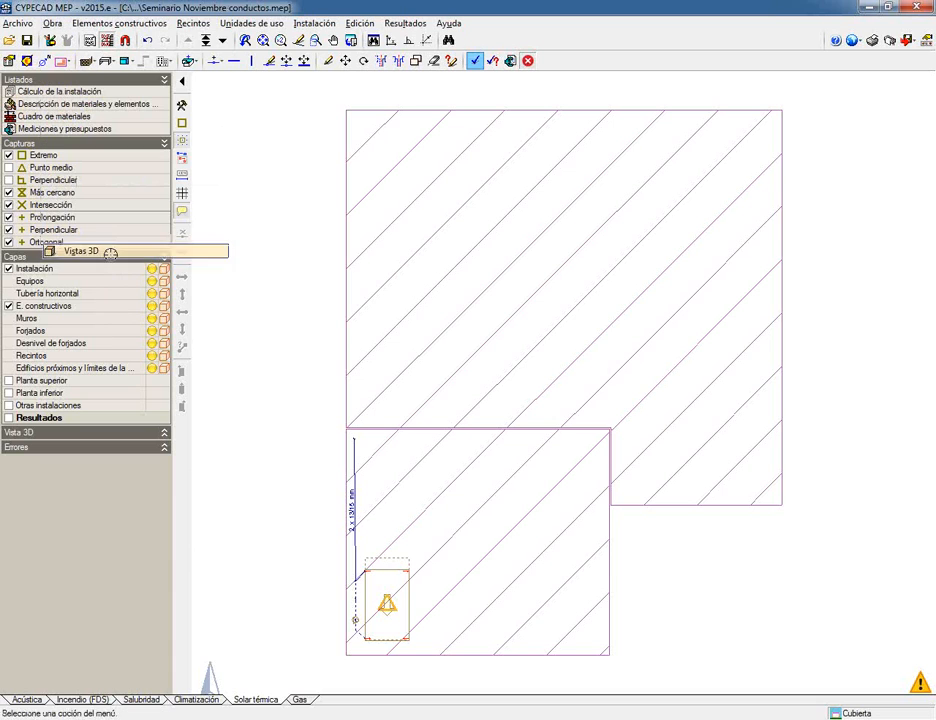
{"action": "left_click", "coordinate": [358, 400]}
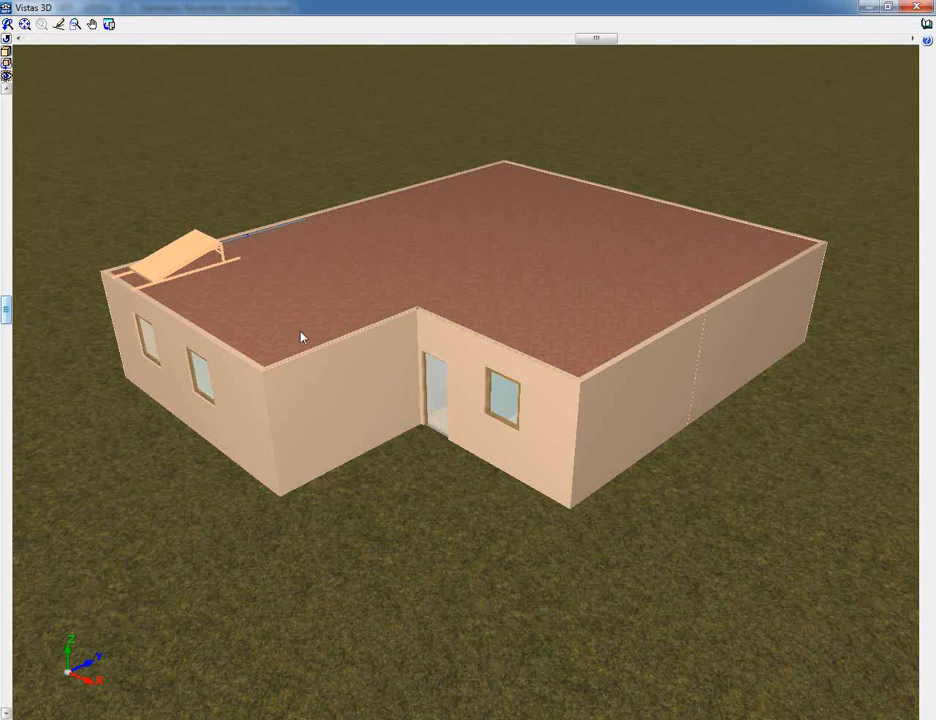
{"action": "left_click_drag", "start_coordinate": [301, 334], "coordinate": [493, 406]}
{"action": "scroll", "coordinate": [203, 214], "scroll_direction": "up", "scroll_amount": 1}
- Show the shadows and the sun path, and run the sun animation to examine the shading on the collector
{"action": "left_click", "coordinate": [7, 58]}
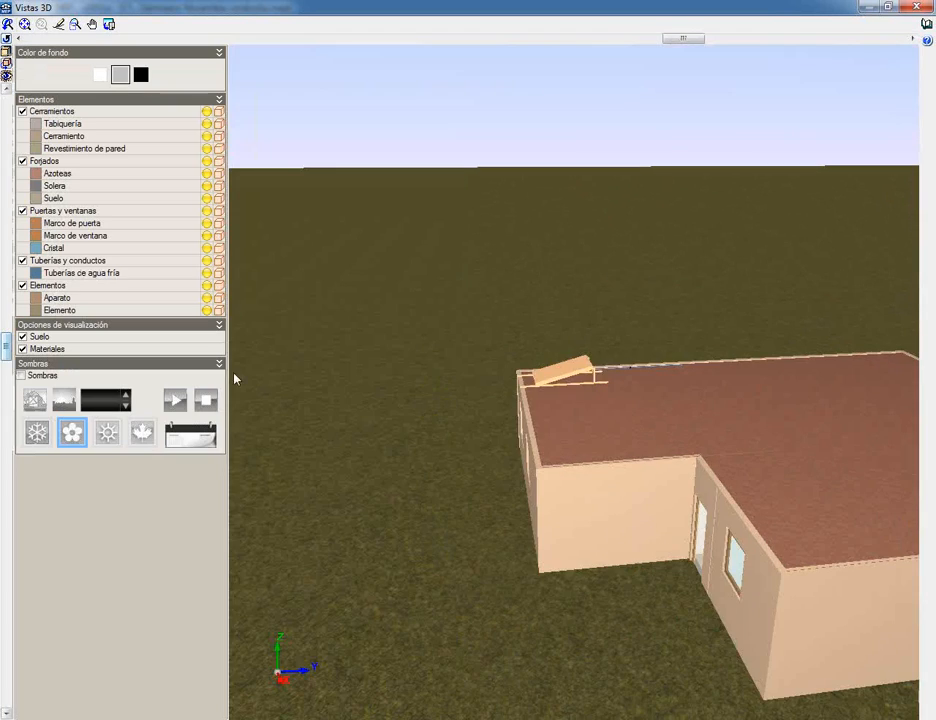
{"action": "left_click", "coordinate": [22, 375]}
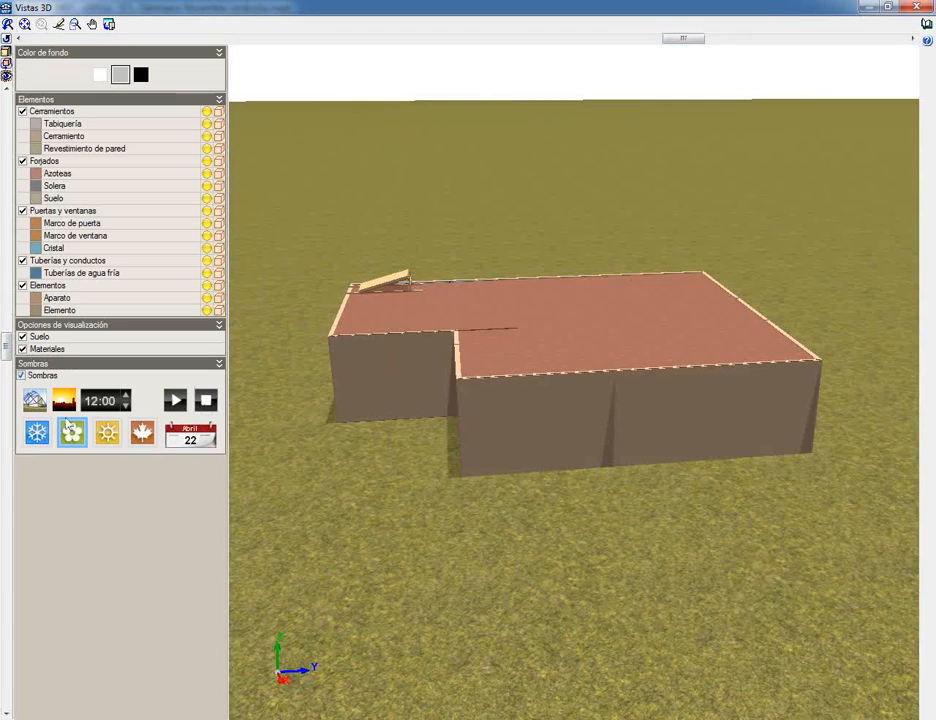
{"action": "left_click", "coordinate": [33, 405]}
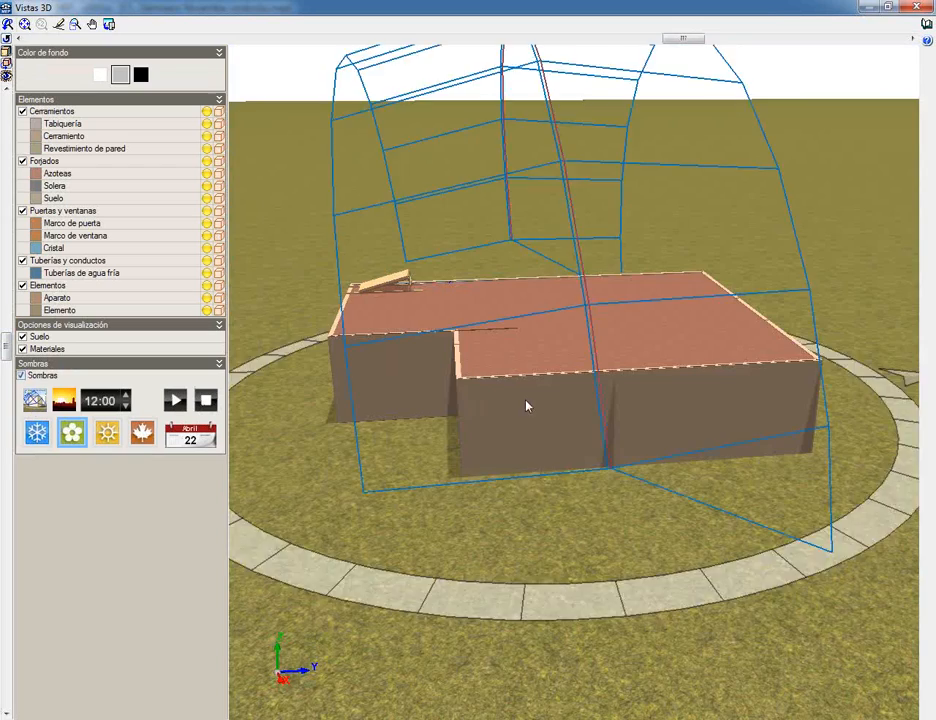
{"action": "mouse_move", "coordinate": [526, 401]}
{"action": "left_mouse_down"}
{"action": "mouse_move", "coordinate": [581, 437]}
{"action": "mouse_move", "coordinate": [539, 432]}
{"action": "mouse_move", "coordinate": [438, 309]}
{"action": "left_mouse_up"}
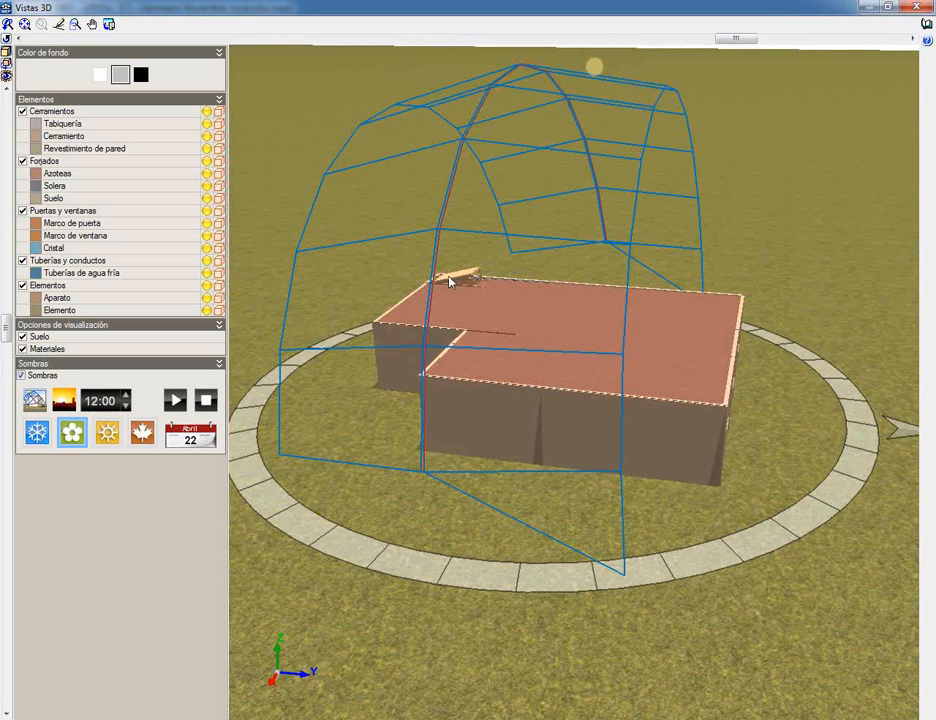
{"action": "left_click", "coordinate": [178, 401]}
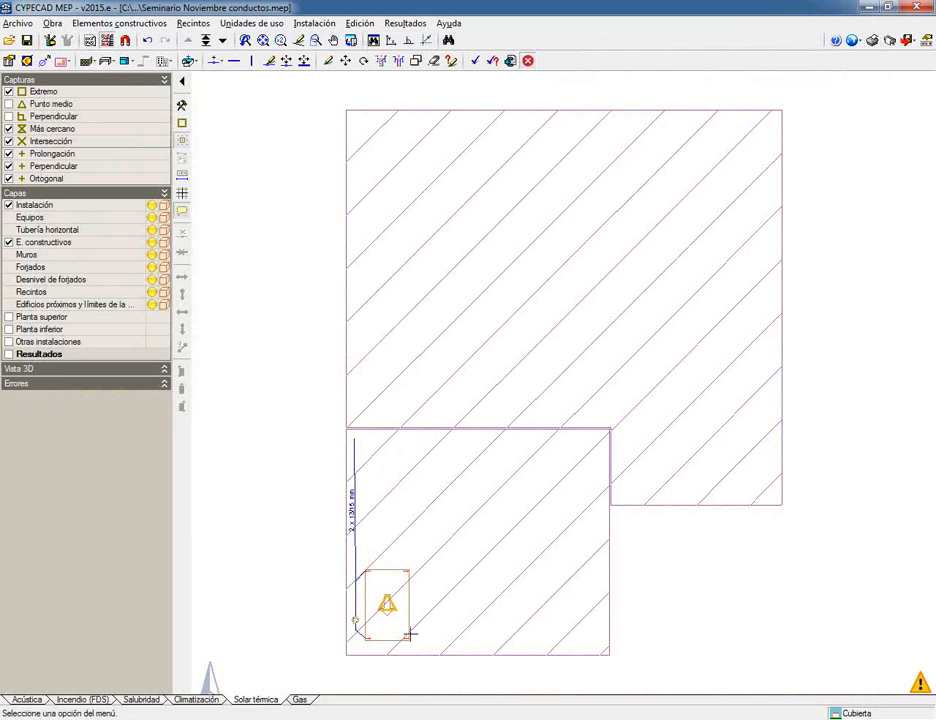
- Look over the general data of the solar thermal project and leave it without changes
{"action": "left_click", "coordinate": [52, 22]}
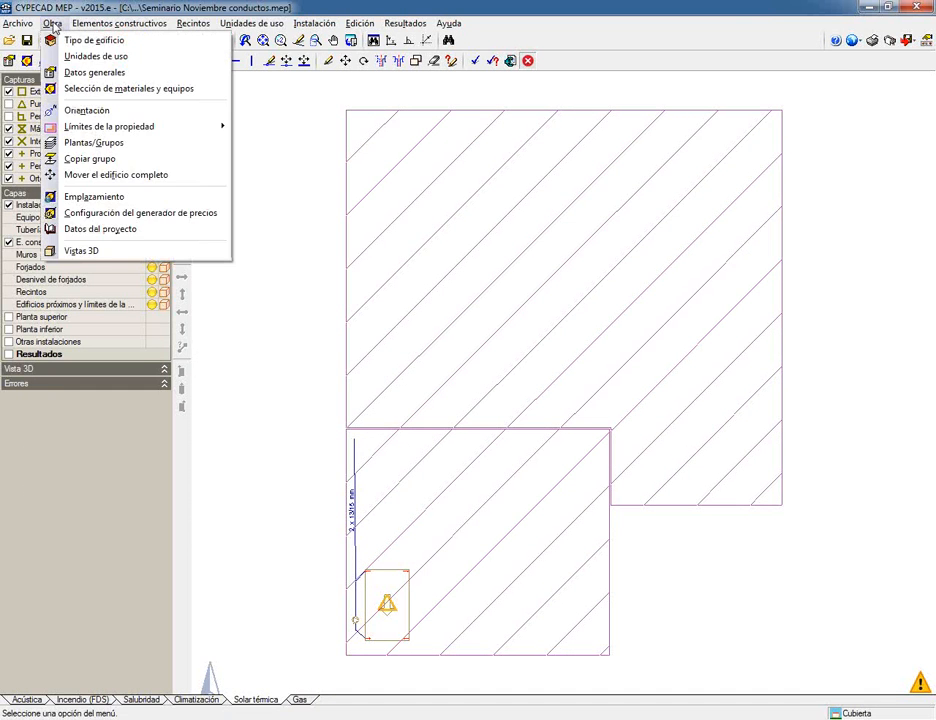
{"action": "left_click", "coordinate": [78, 73]}
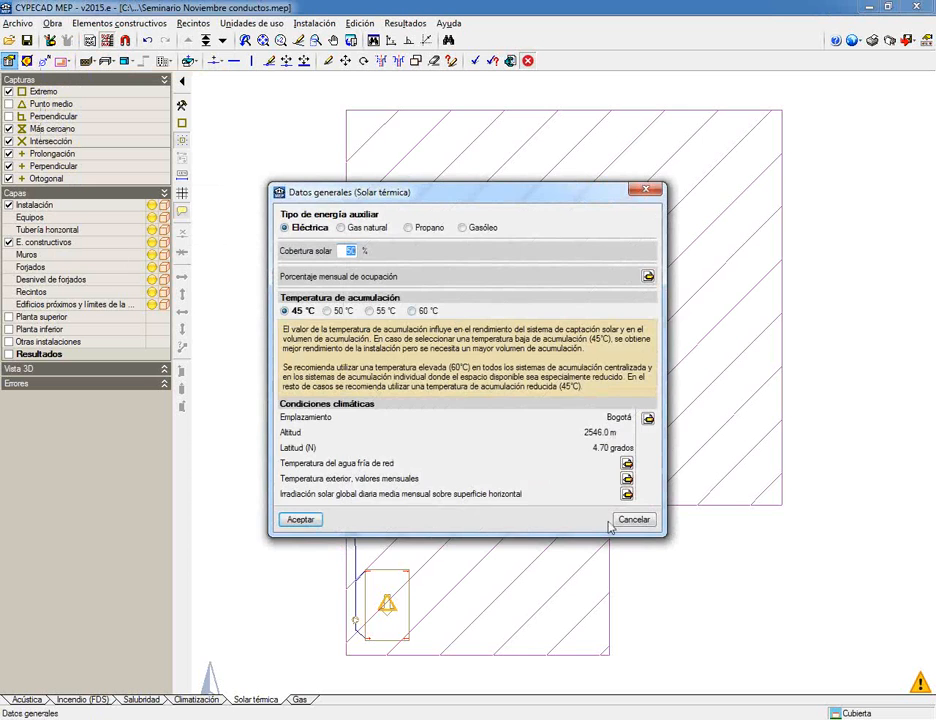
{"action": "left_click", "coordinate": [614, 520]}
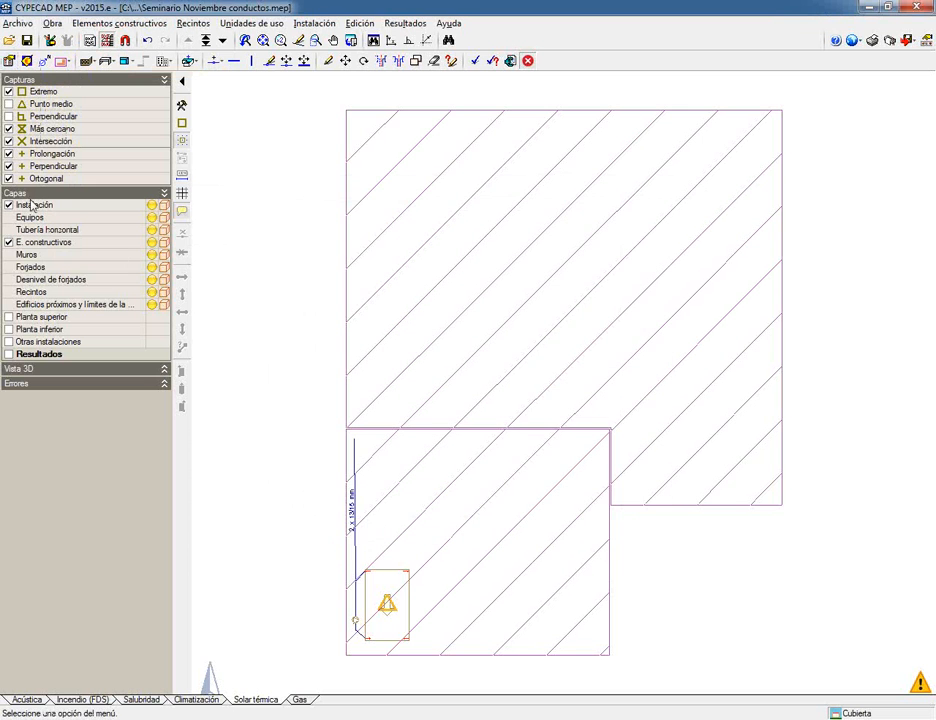
- In the general data of Climatización, set the climatic conditions to De usuario
{"action": "left_click", "coordinate": [199, 704]}
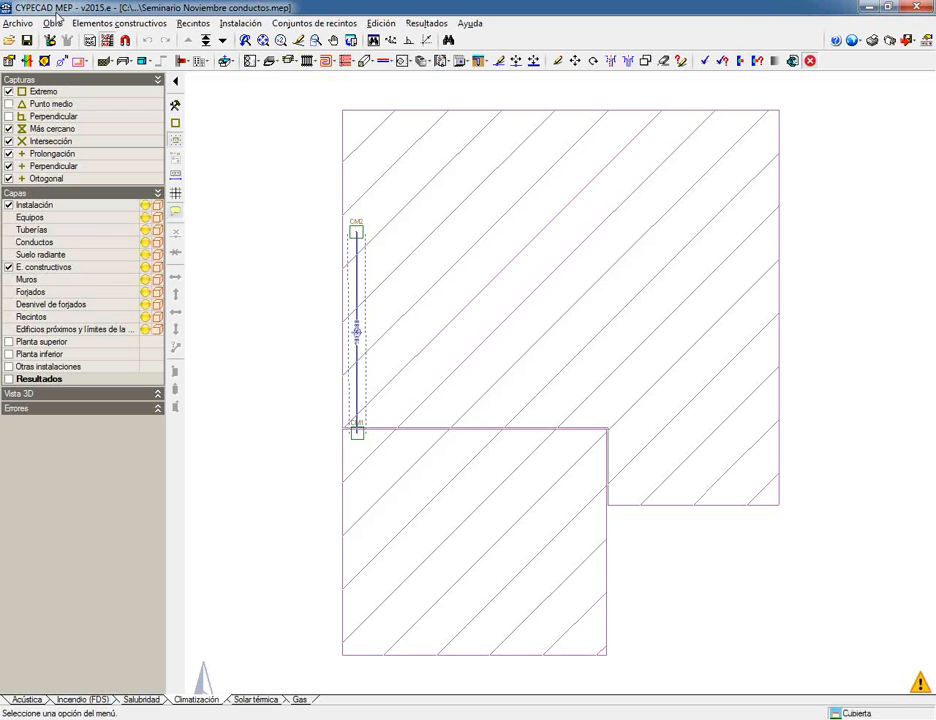
{"action": "left_click", "coordinate": [52, 22]}
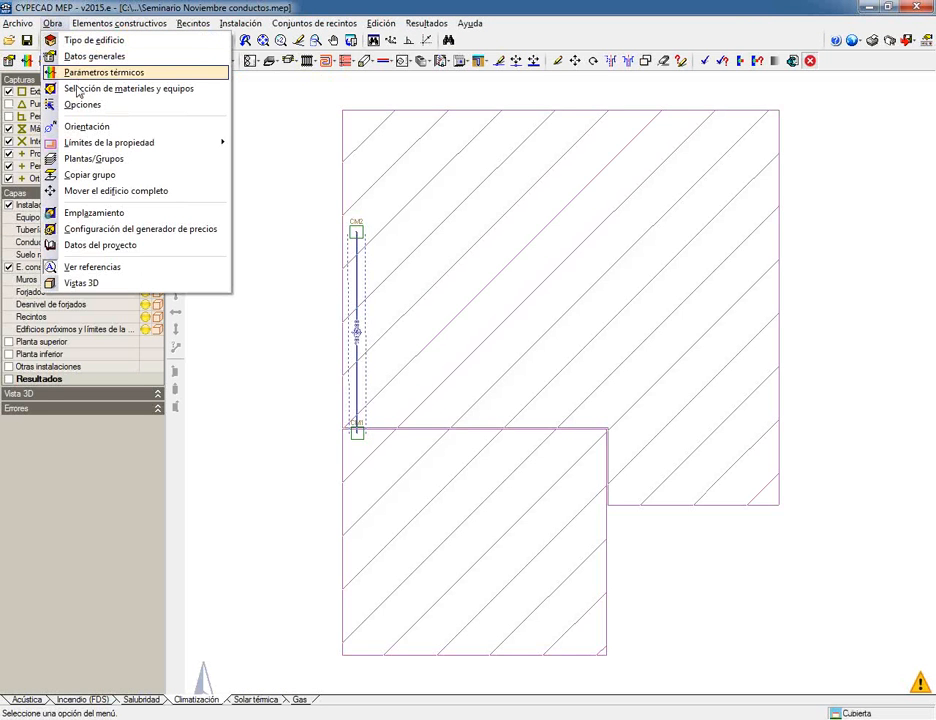
{"action": "left_click", "coordinate": [94, 56]}
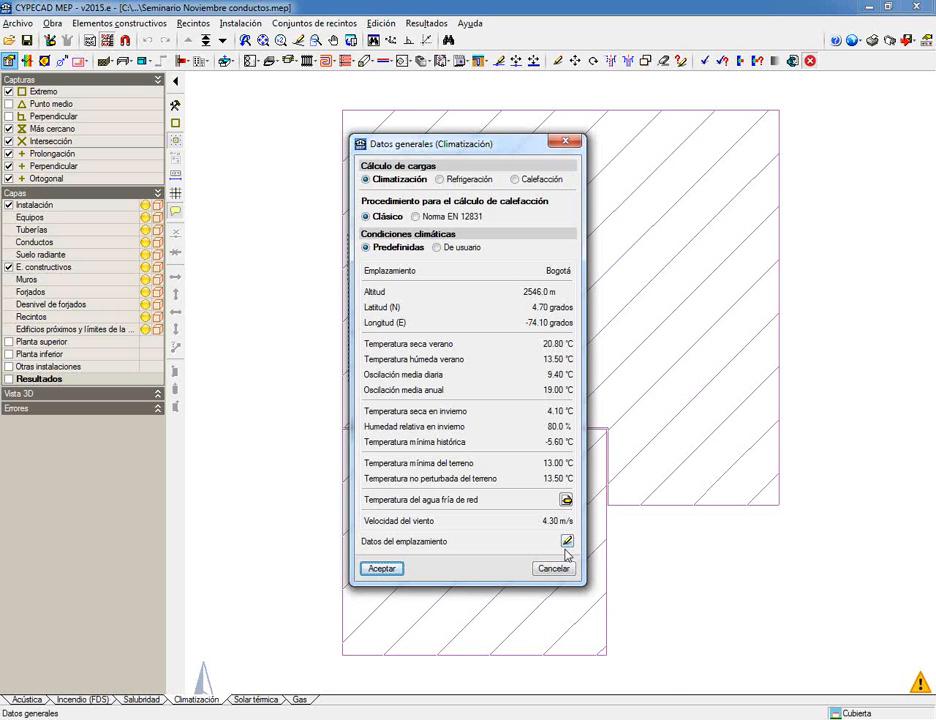
{"action": "left_click", "coordinate": [446, 247]}
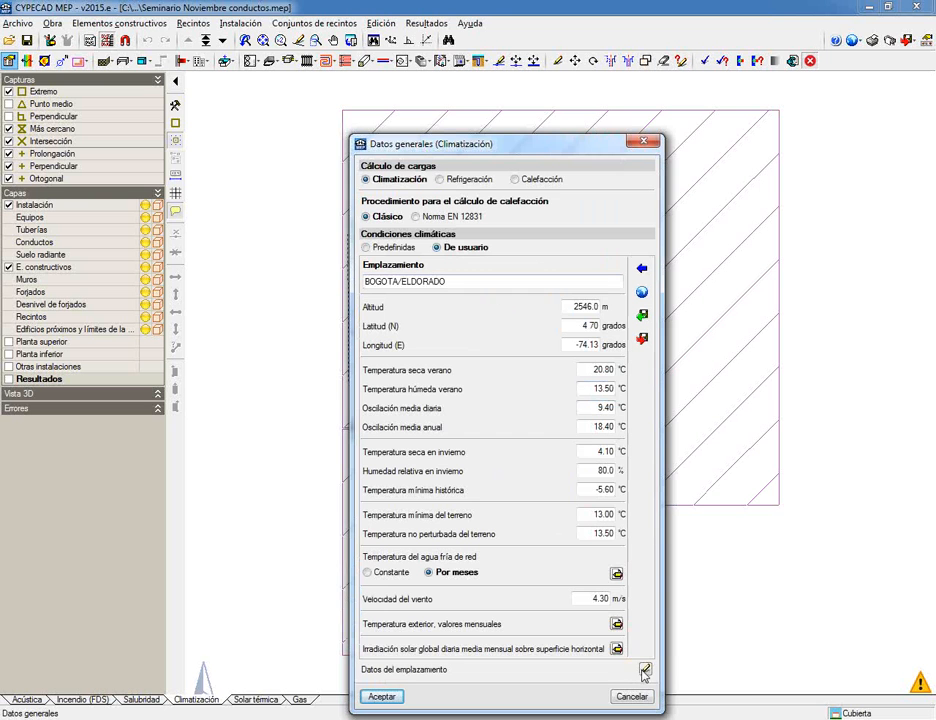
- Retrieve the monthly mean daily global solar irradiation from the NASA database and accept the values
{"action": "left_click", "coordinate": [617, 648]}
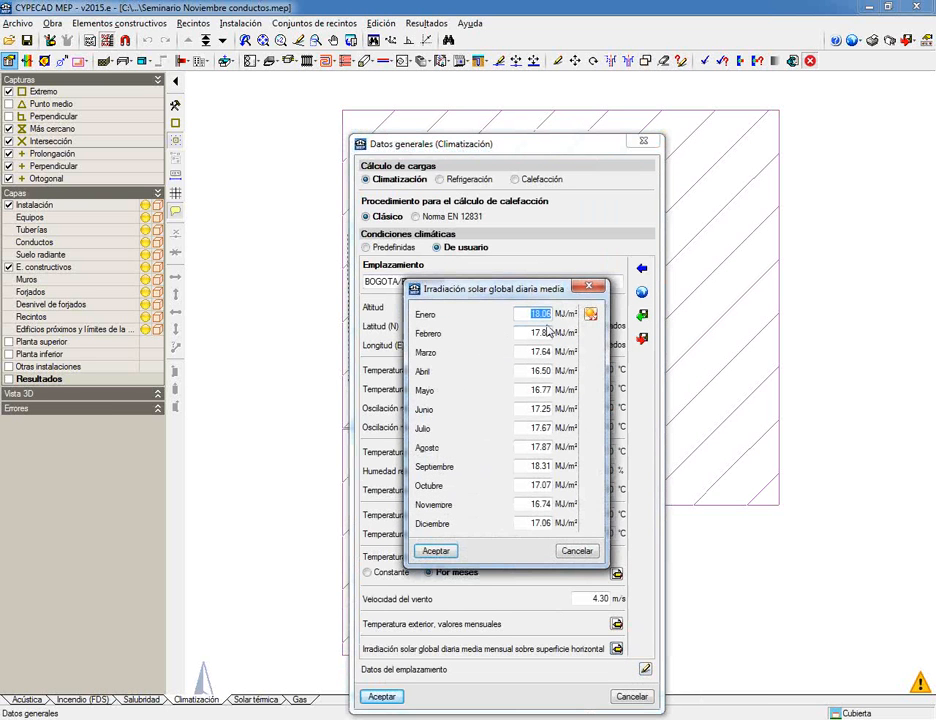
{"action": "left_click", "coordinate": [590, 315]}
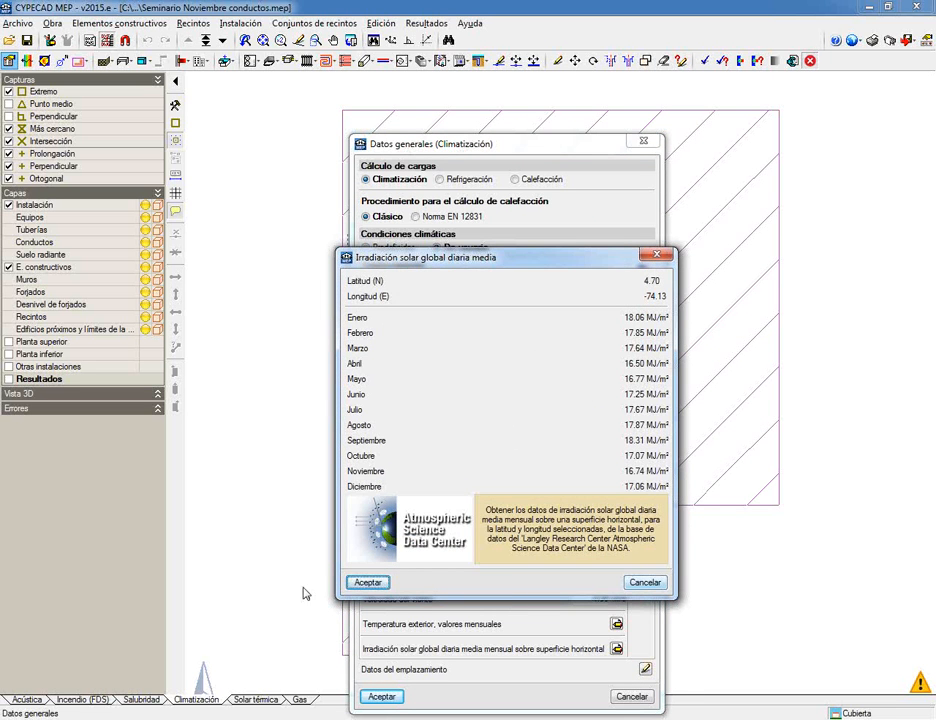
{"action": "left_click", "coordinate": [368, 582]}
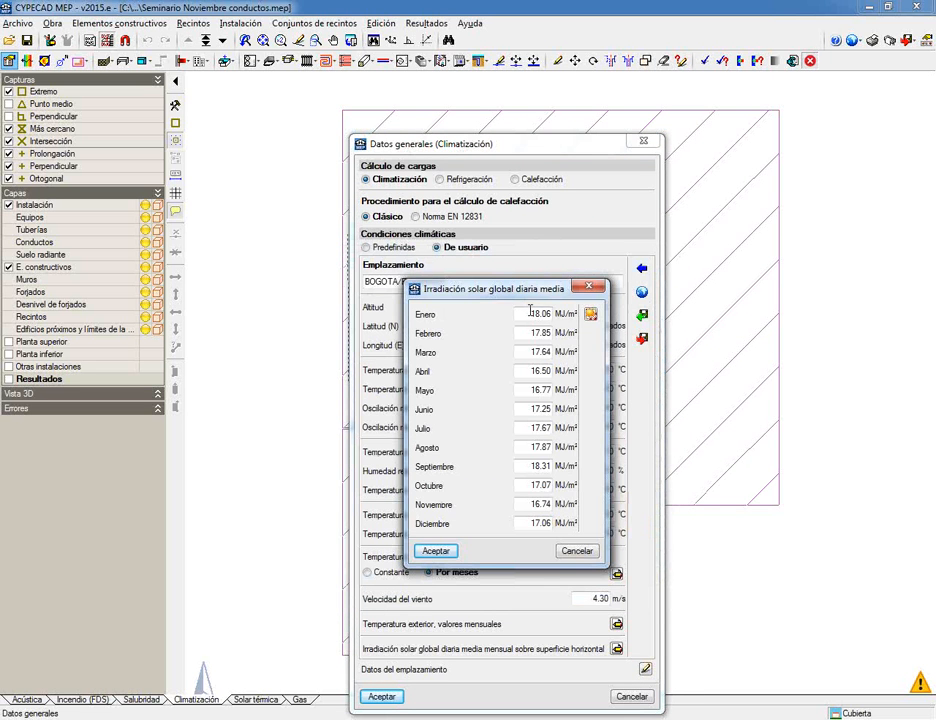
{"action": "left_click", "coordinate": [437, 551]}
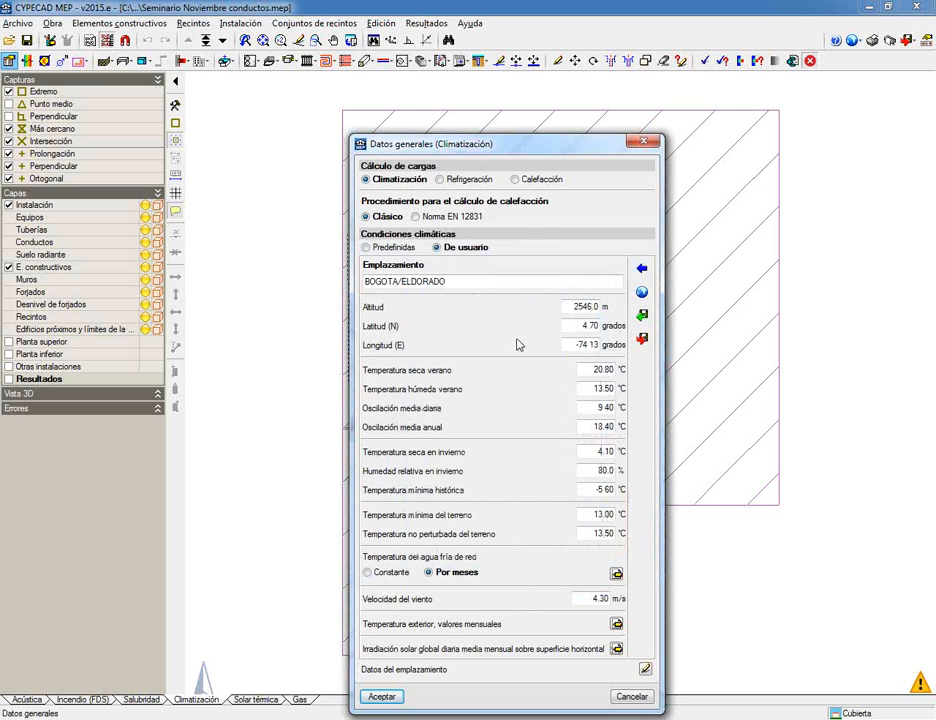
- Set the site's latitude to 35 degrees and accept the general data
{"action": "left_click", "coordinate": [585, 325]}
{"action": "type", "text": "35"}
{"action": "left_click", "coordinate": [382, 696]}
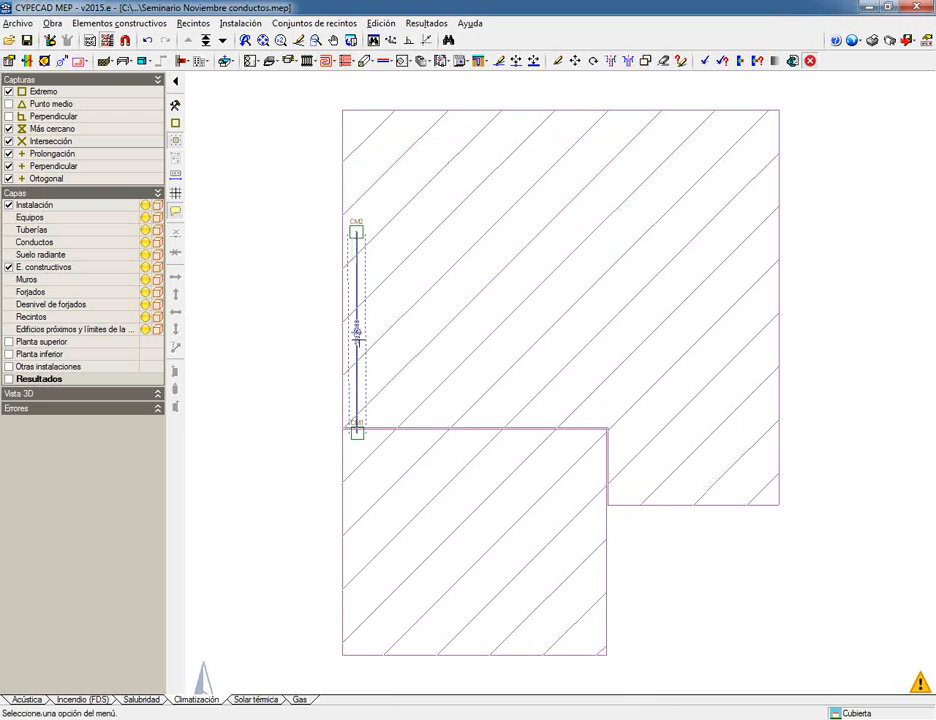
- In Solar térmica, disable the collector's fixed Inclinación and recalculate the installation
{"action": "left_click", "coordinate": [250, 699]}
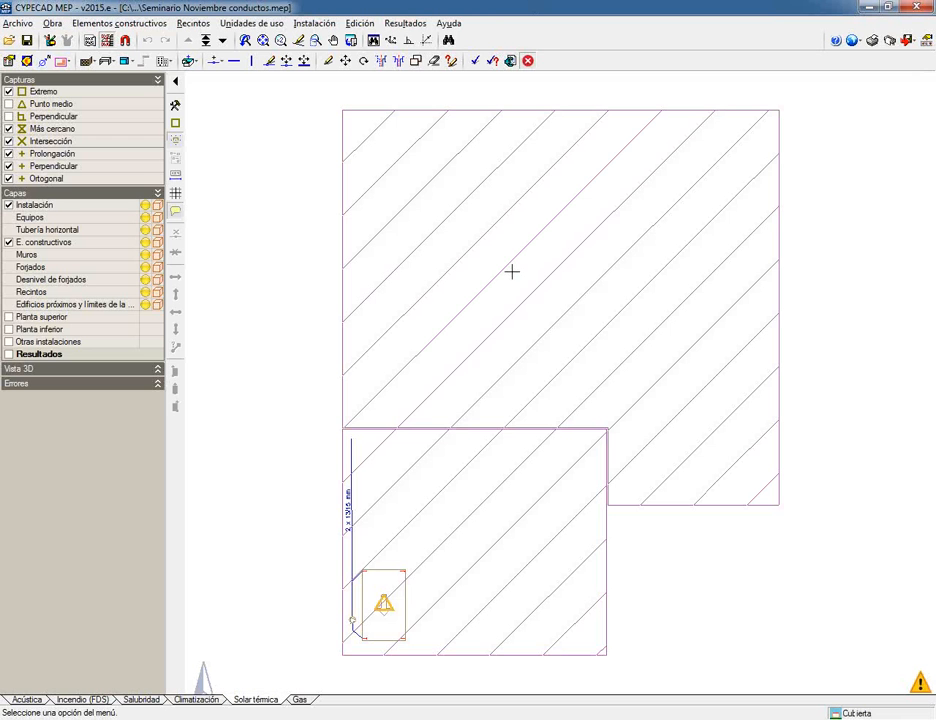
{"action": "left_click", "coordinate": [328, 61]}
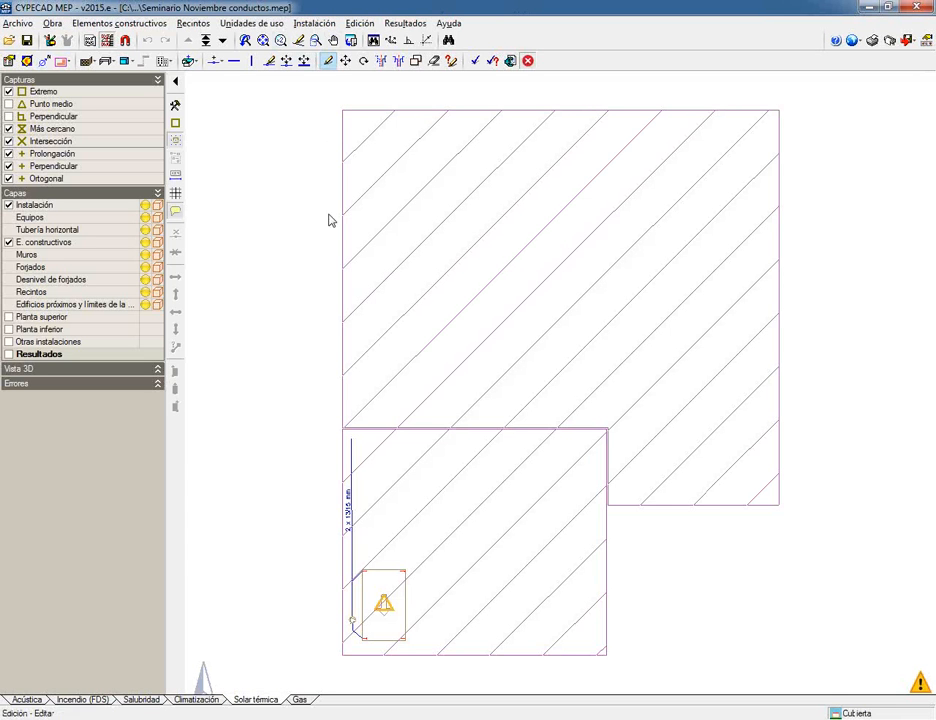
{"action": "left_click", "coordinate": [382, 604]}
{"action": "left_click", "coordinate": [403, 358]}
{"action": "left_click", "coordinate": [420, 384]}
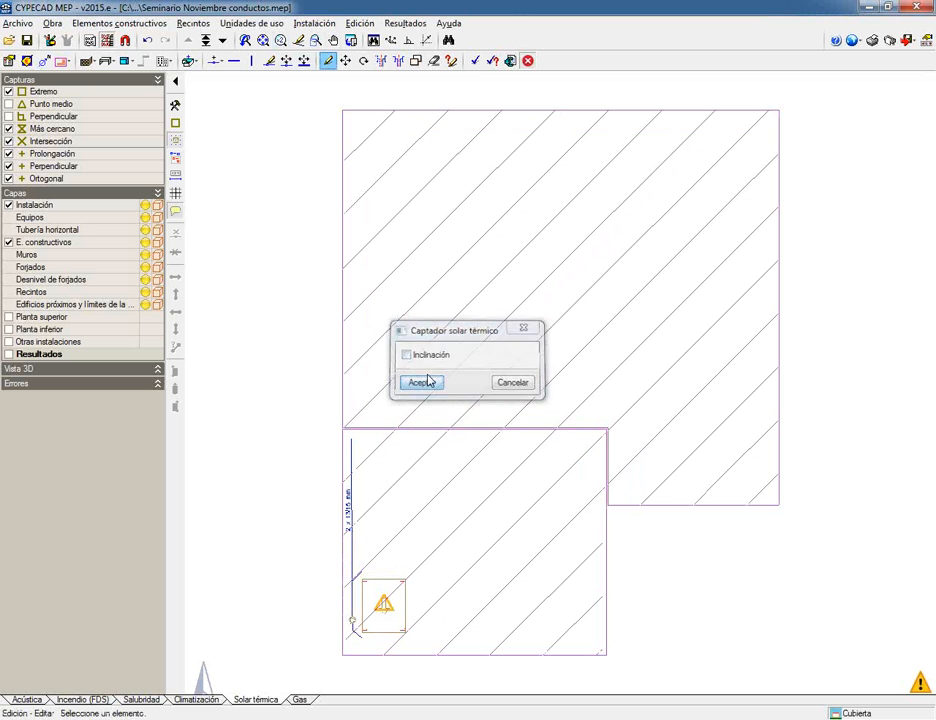
{"action": "left_click", "coordinate": [473, 61]}
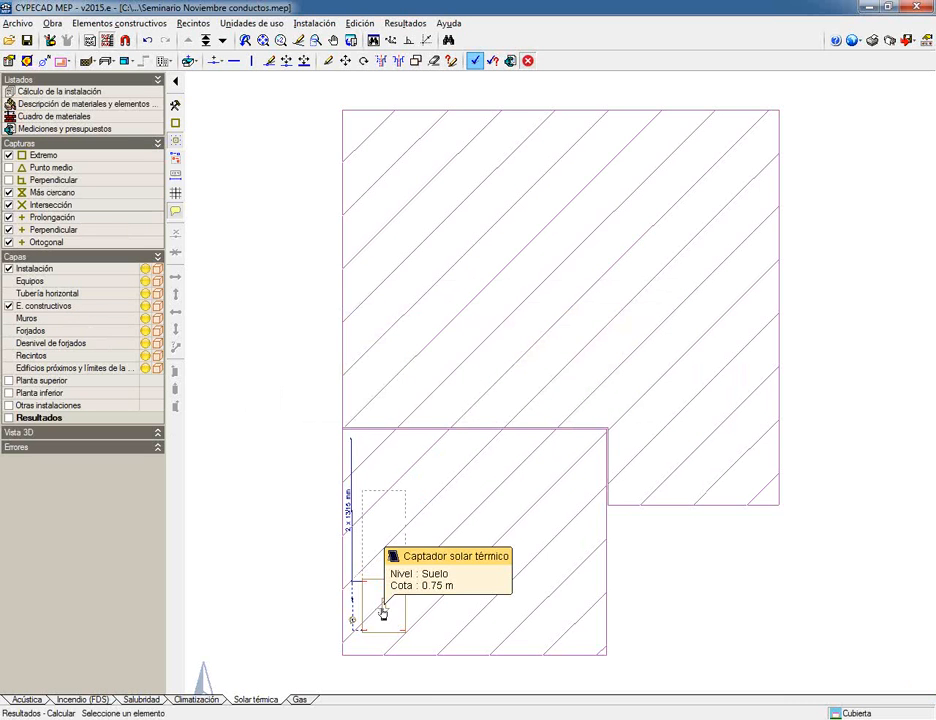
- Open the 3D view of all floors with shadows and sun path shown to examine the collector's tilt
{"action": "left_click", "coordinate": [53, 24]}
{"action": "left_click", "coordinate": [90, 250]}
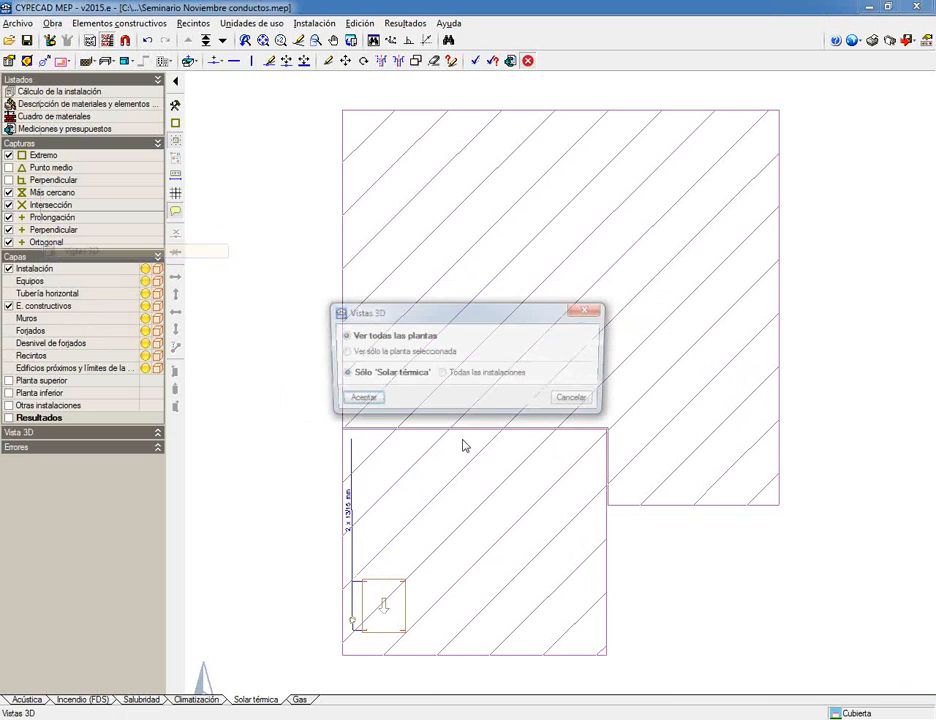
{"action": "left_click", "coordinate": [358, 400]}
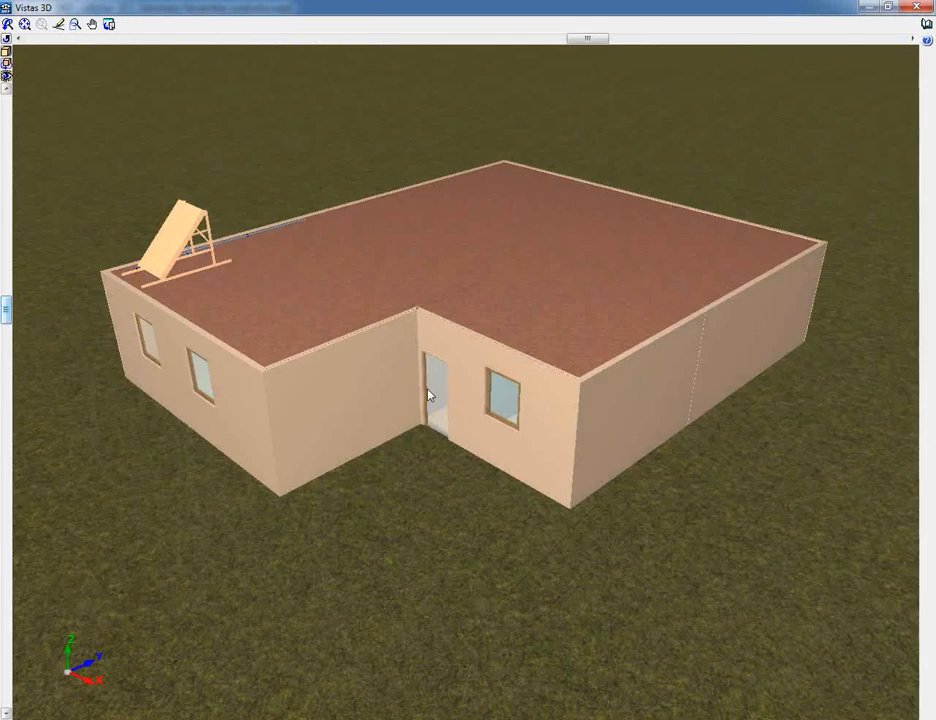
{"action": "left_click_drag", "start_coordinate": [366, 338], "coordinate": [516, 493]}
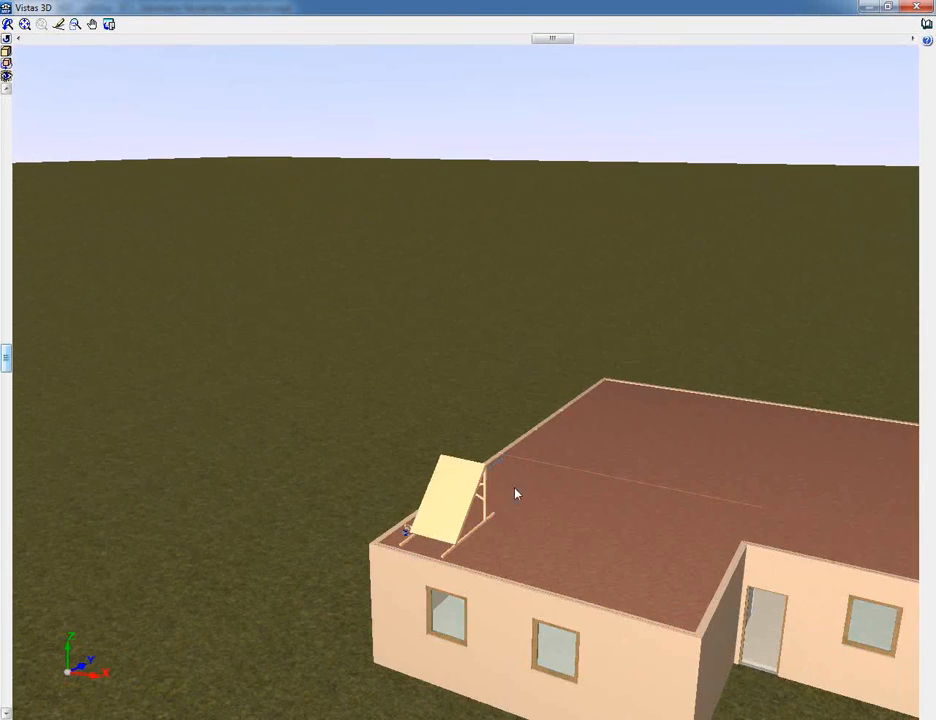
{"action": "left_click", "coordinate": [5, 55]}
{"action": "left_click", "coordinate": [22, 376]}
{"action": "left_click", "coordinate": [32, 399]}
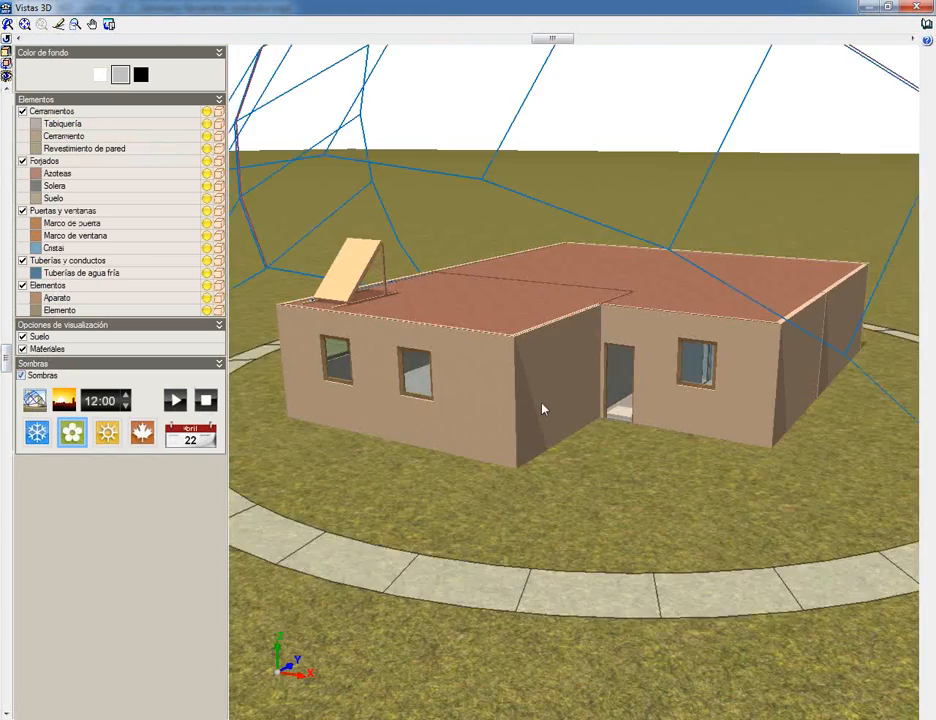
- Play the sun-path animation through the year in the 3D view, examine the collector's shadows, and close the view
{"action": "scroll", "coordinate": [543, 409], "scroll_direction": "down", "scroll_amount": 4}
{"action": "left_click_drag", "start_coordinate": [533, 387], "coordinate": [581, 359]}
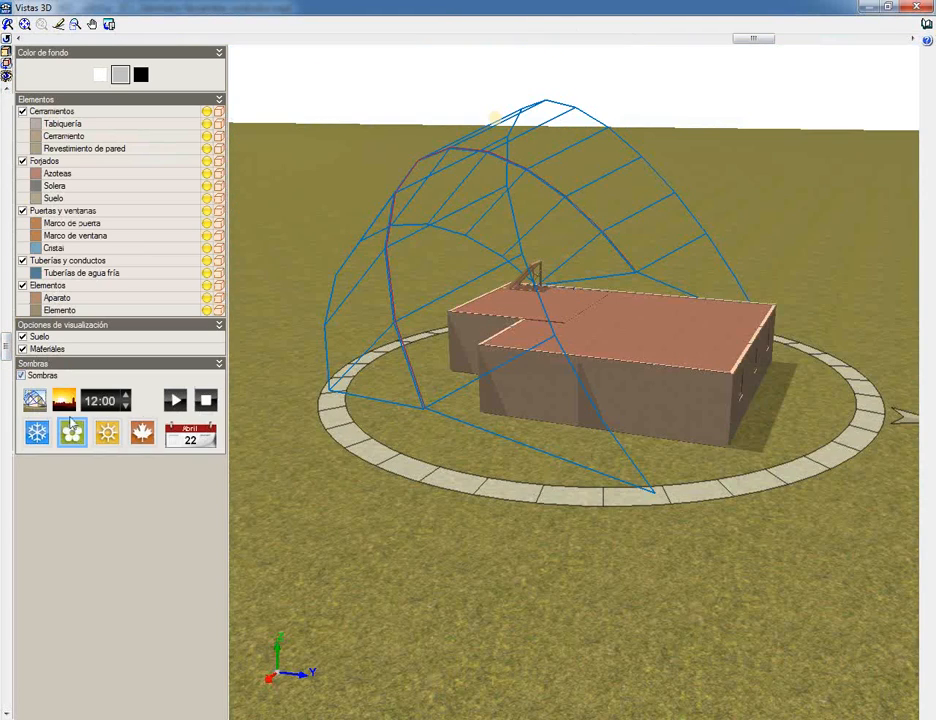
{"action": "left_click", "coordinate": [174, 401]}
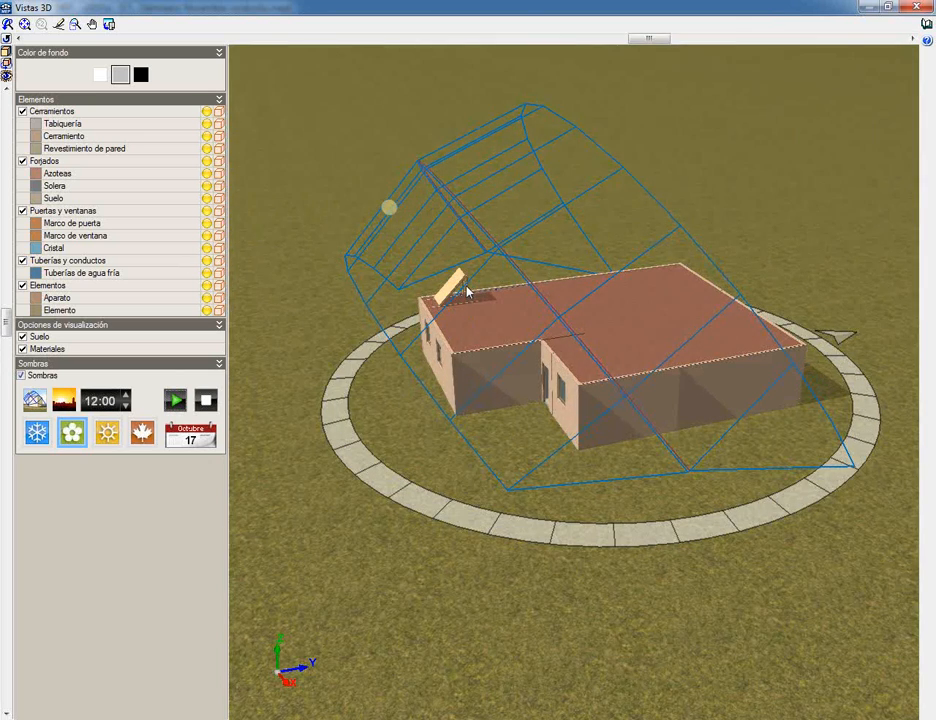
{"action": "left_click", "coordinate": [909, 12]}
- On the Cubierta floor, draw a triangular nearby-building obstacle just outside the lower roof, on the collector's side
{"action": "scroll", "coordinate": [349, 537], "scroll_direction": "down", "scroll_amount": 2}
{"action": "middle_click_drag", "start_coordinate": [349, 537], "coordinate": [326, 400]}
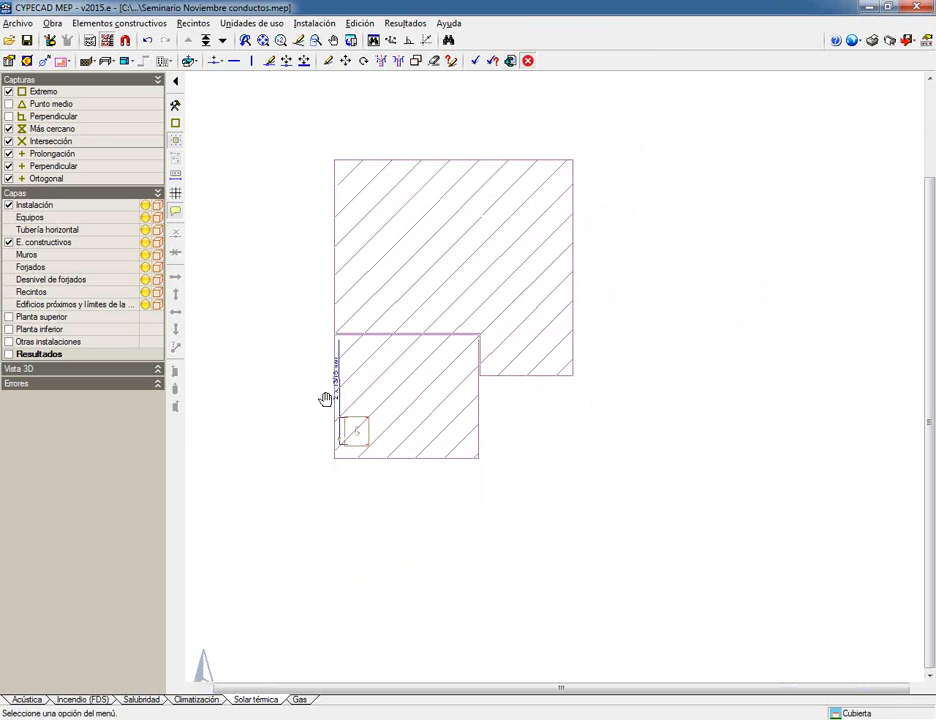
{"action": "left_click", "coordinate": [163, 61]}
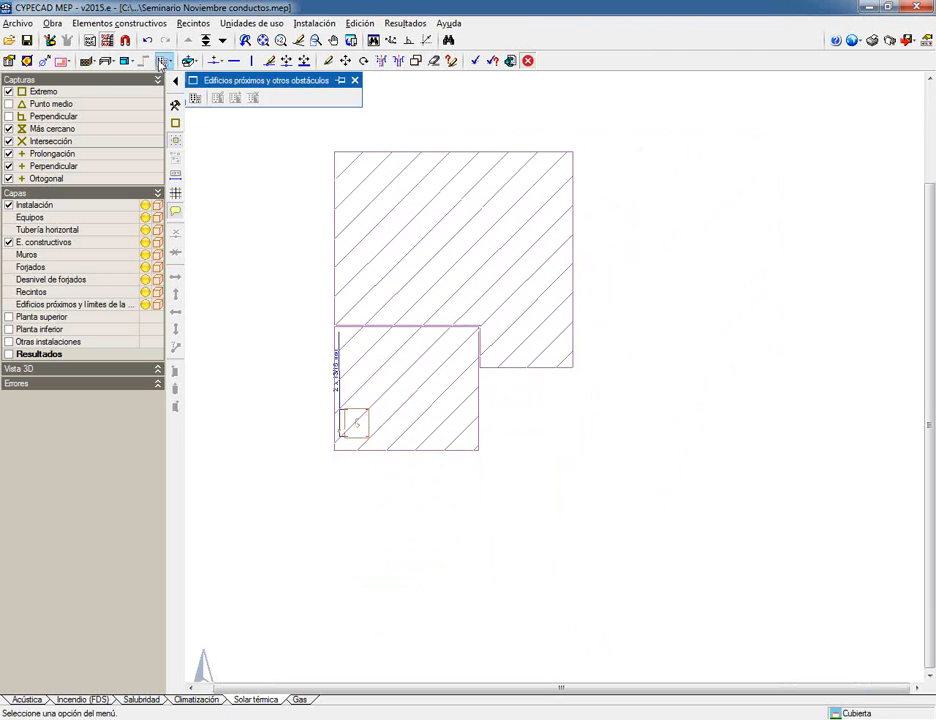
{"action": "left_click", "coordinate": [195, 97]}
{"action": "left_click", "coordinate": [389, 386]}
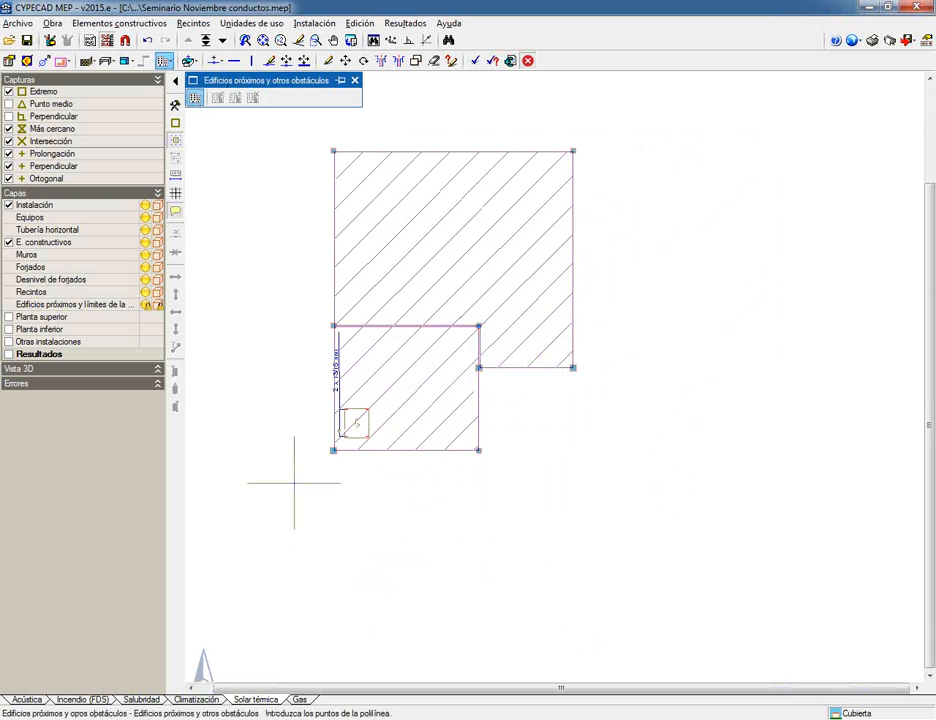
{"action": "left_click", "coordinate": [289, 479]}
{"action": "left_click", "coordinate": [432, 479]}
{"action": "left_click", "coordinate": [355, 557]}
{"action": "right_click", "coordinate": [355, 557]}
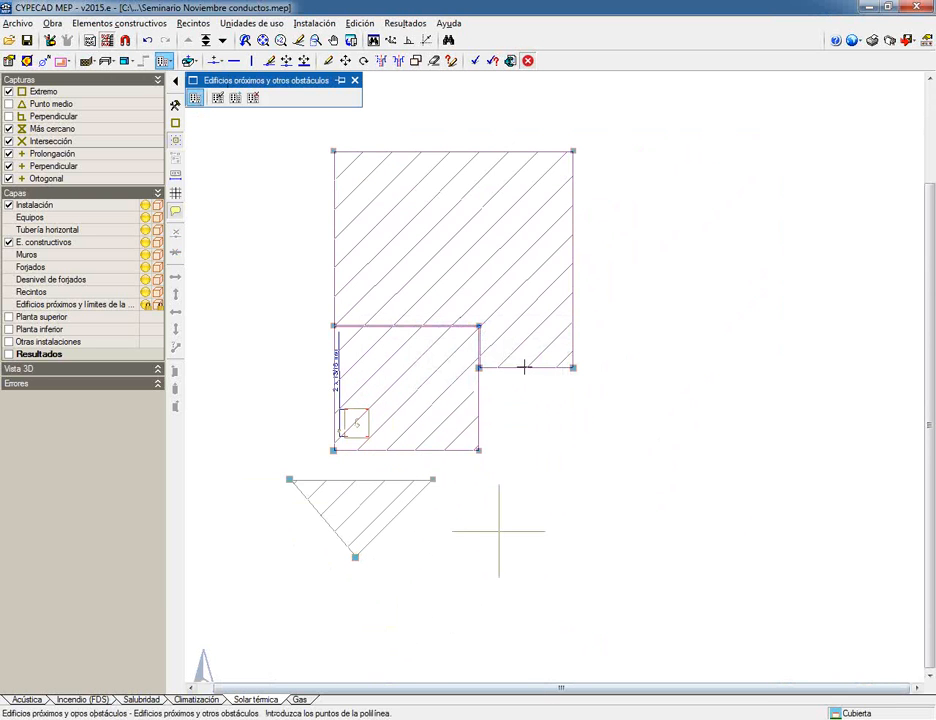
- Recalculate the solar thermal installation and review the collector's shading-loss diagram and table
{"action": "left_click", "coordinate": [476, 64]}
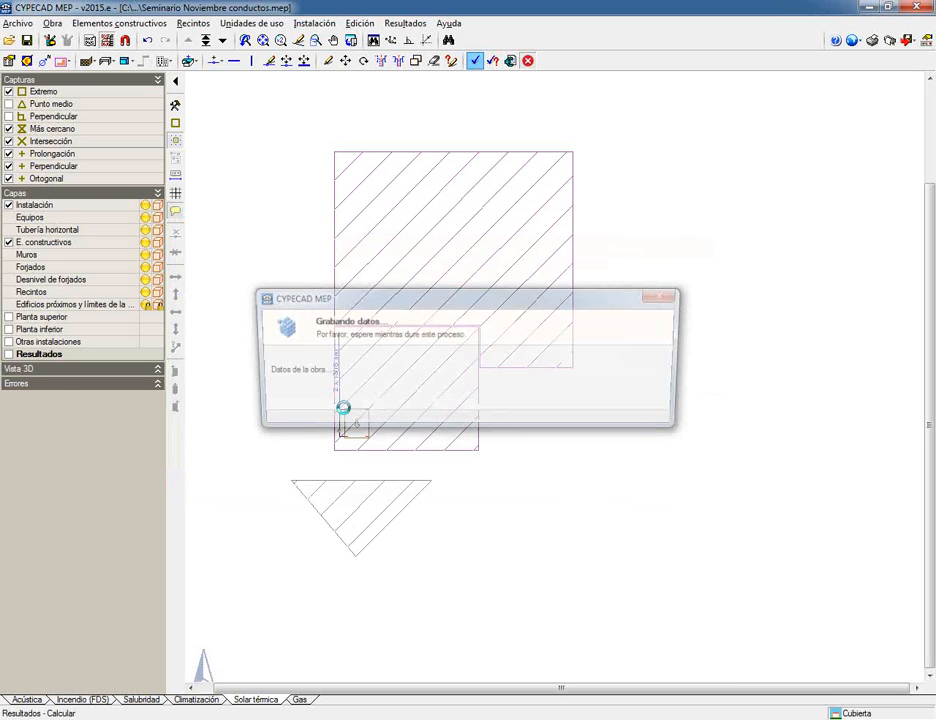
{"action": "mouse_move", "coordinate": [356, 428]}
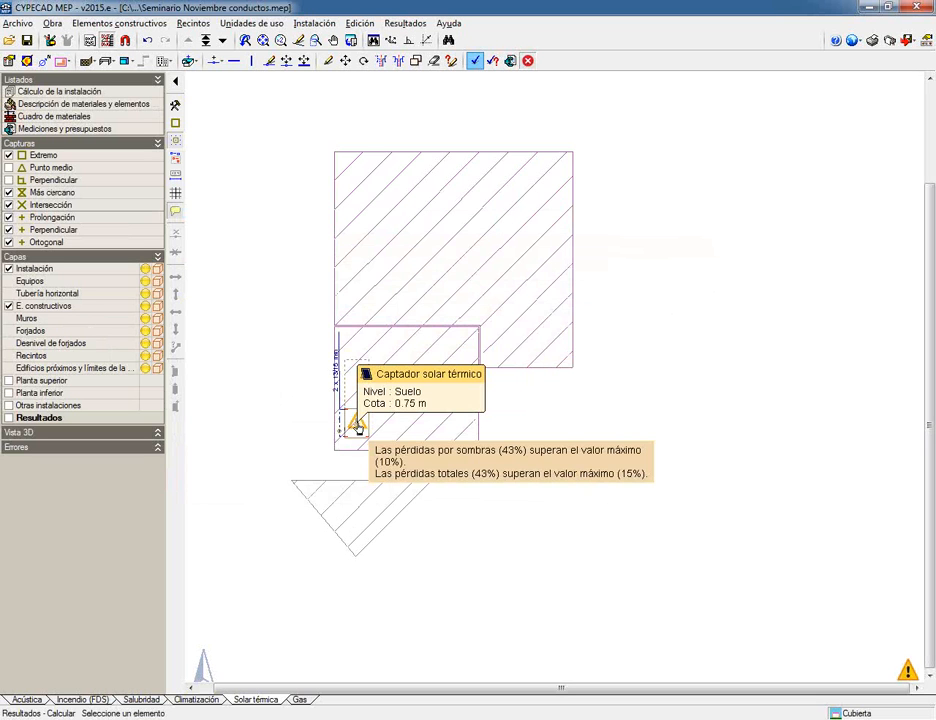
{"action": "left_click", "coordinate": [357, 425]}
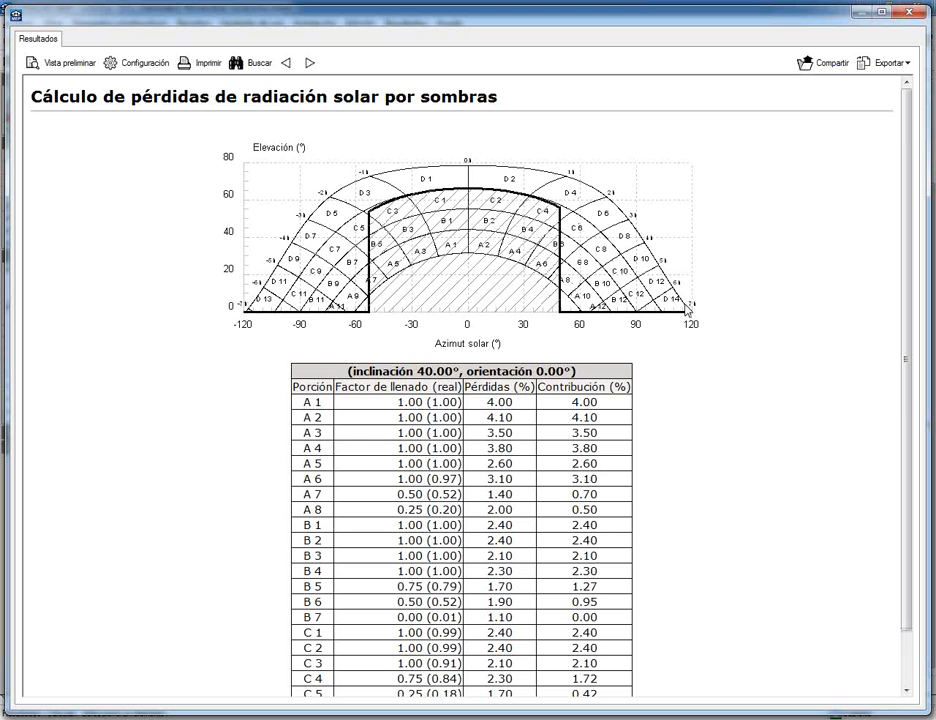
{"action": "scroll", "coordinate": [748, 414], "scroll_direction": "down", "scroll_amount": 1}
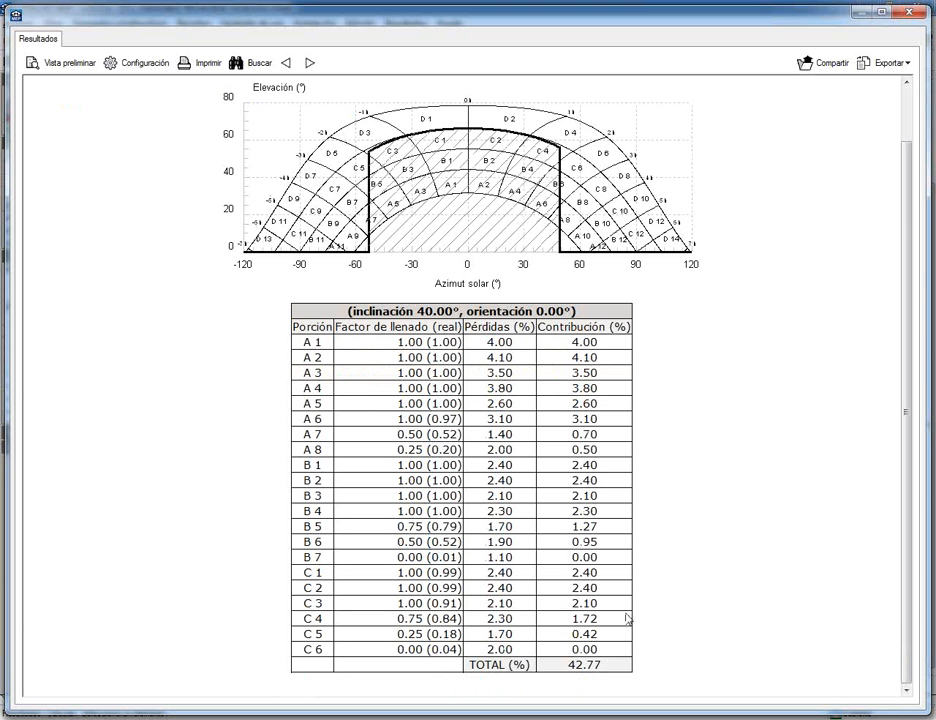
{"action": "left_click", "coordinate": [910, 12]}
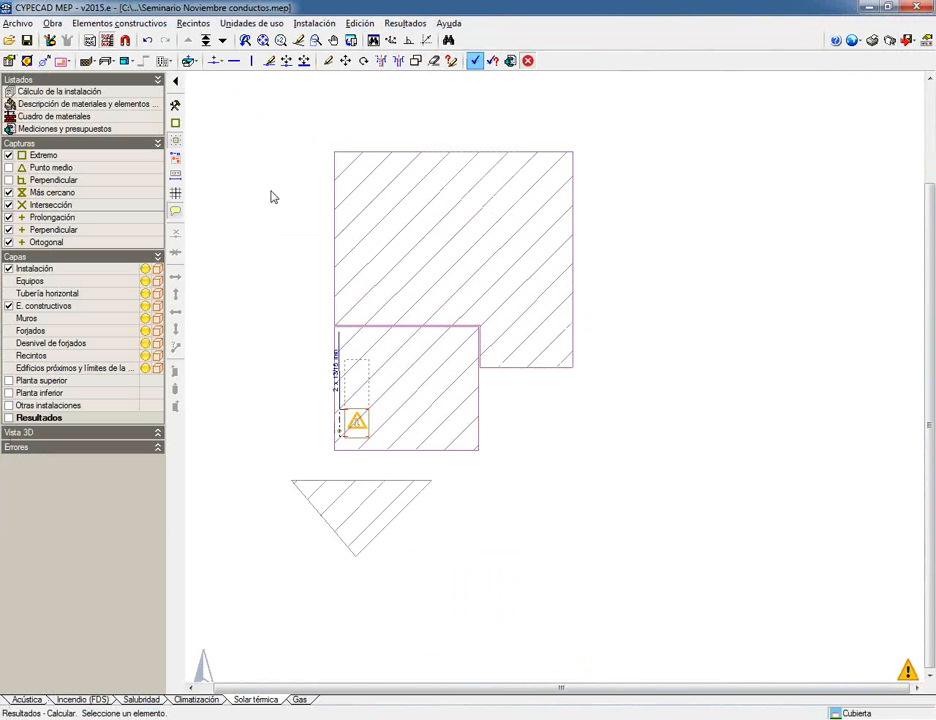
- Move the solar collector away from the triangular obstacle, to just below the edge shared with the larger roof
{"action": "left_click", "coordinate": [286, 61]}
{"action": "scroll", "coordinate": [349, 432], "scroll_direction": "up", "scroll_amount": 1}
{"action": "left_click", "coordinate": [349, 430]}
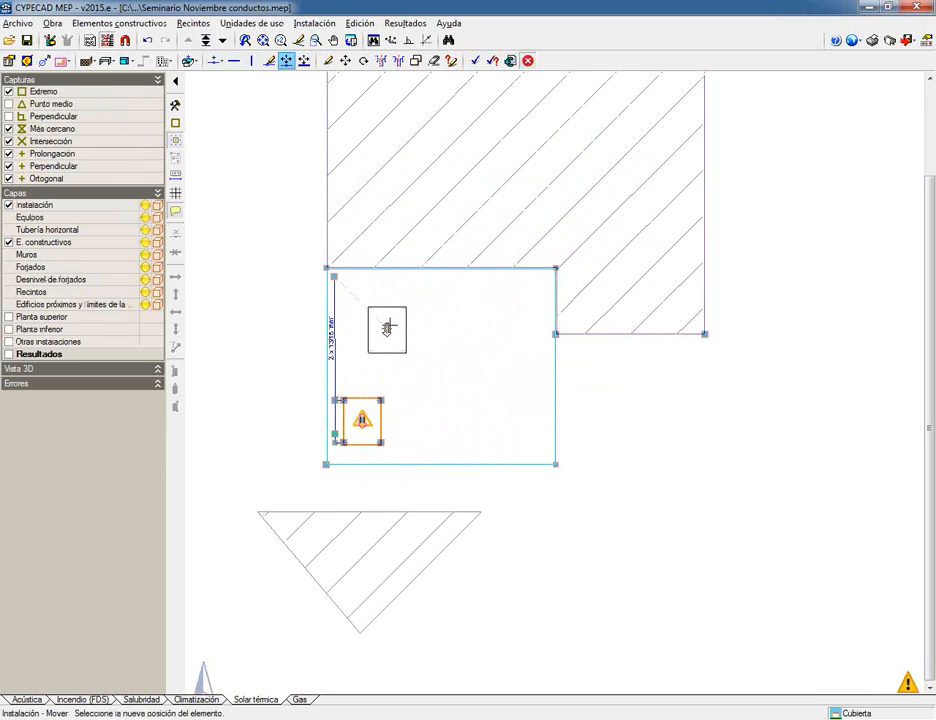
{"action": "left_click", "coordinate": [381, 306]}
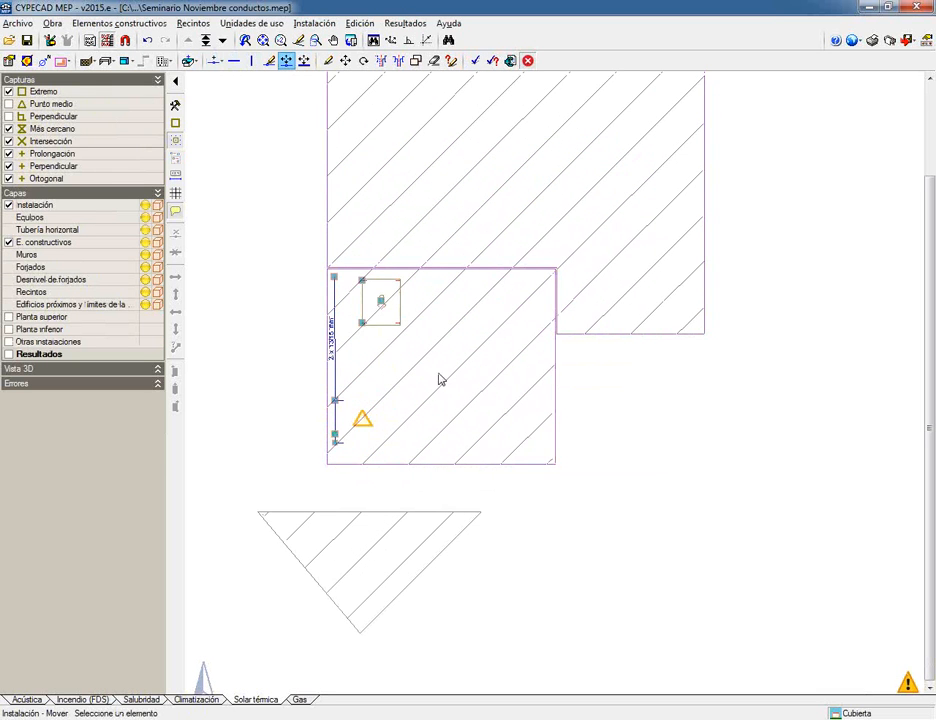
{"action": "scroll", "coordinate": [439, 378], "scroll_direction": "down", "scroll_amount": 2}
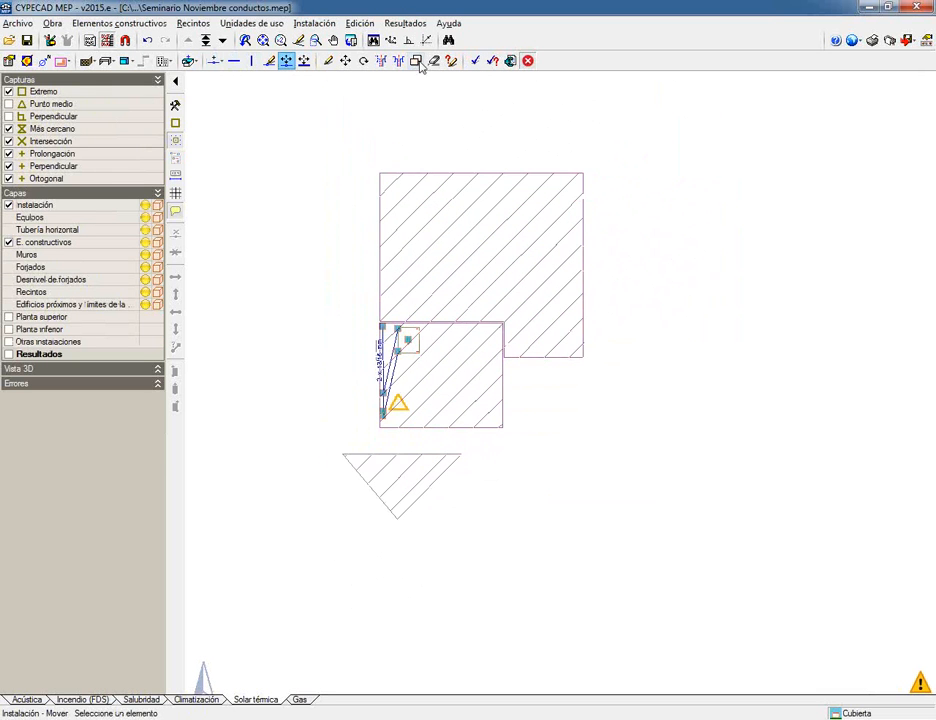
- Recalculate with the collector's new position and check the total in its shading-loss report
{"action": "left_click", "coordinate": [475, 61]}
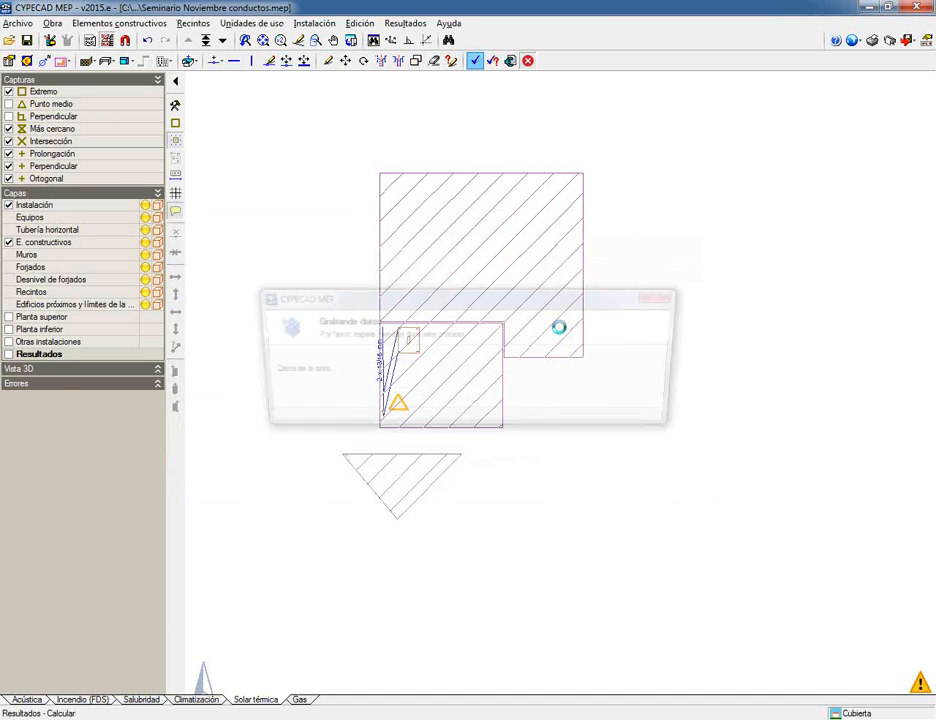
{"action": "mouse_move", "coordinate": [409, 343]}
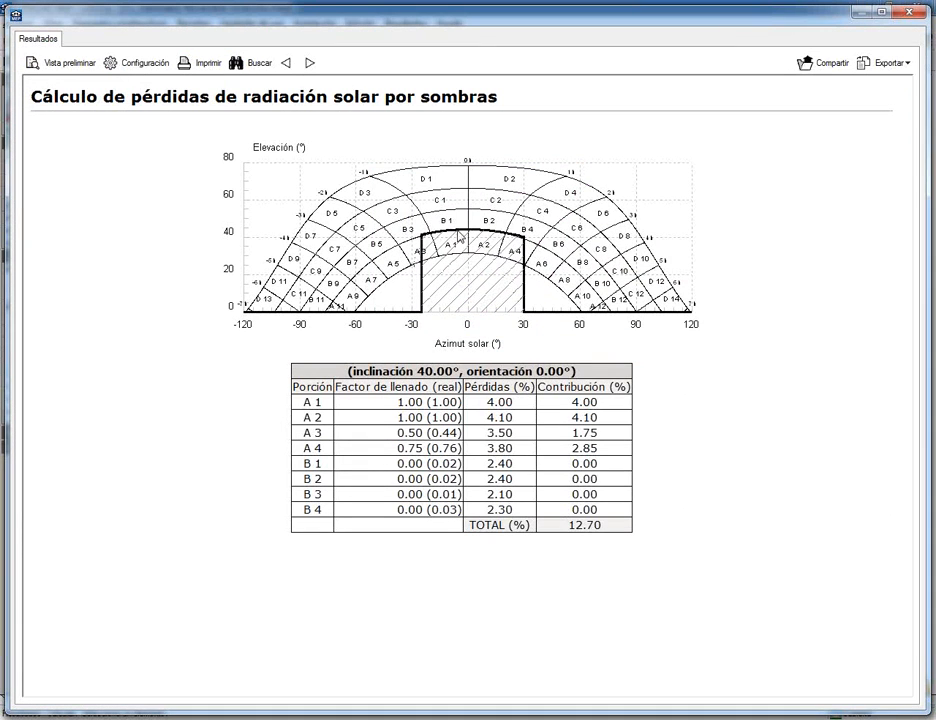
{"action": "double_click", "coordinate": [572, 525]}
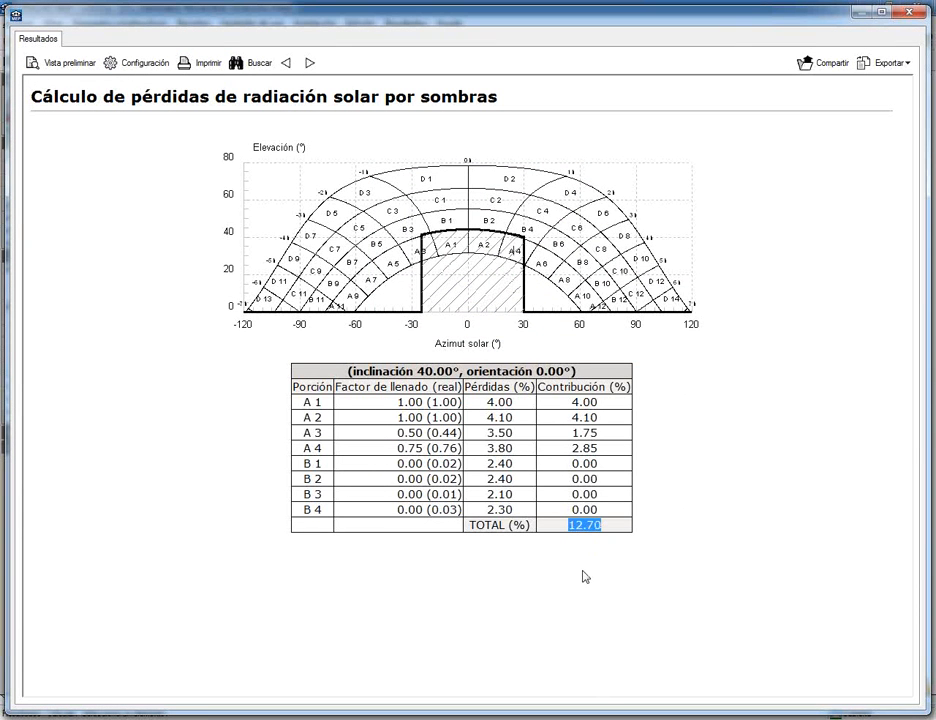
{"action": "left_click", "coordinate": [911, 14]}
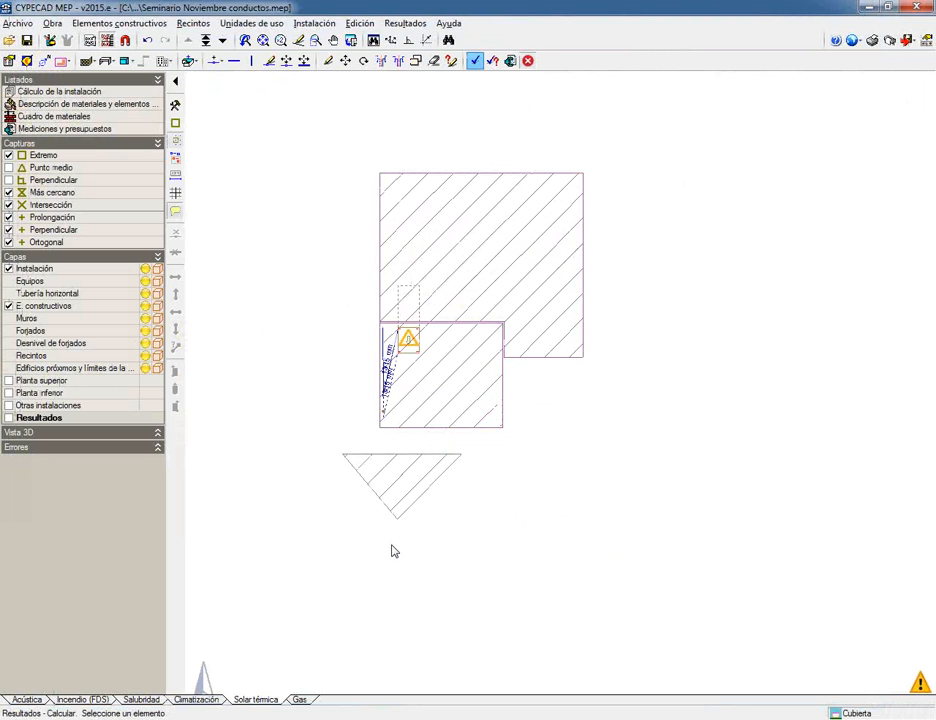
- Switch to the Gas installation on Planta baja and accept its general data with GAS NATURAL and Norma UNE 60670-4
{"action": "left_click", "coordinate": [297, 699]}
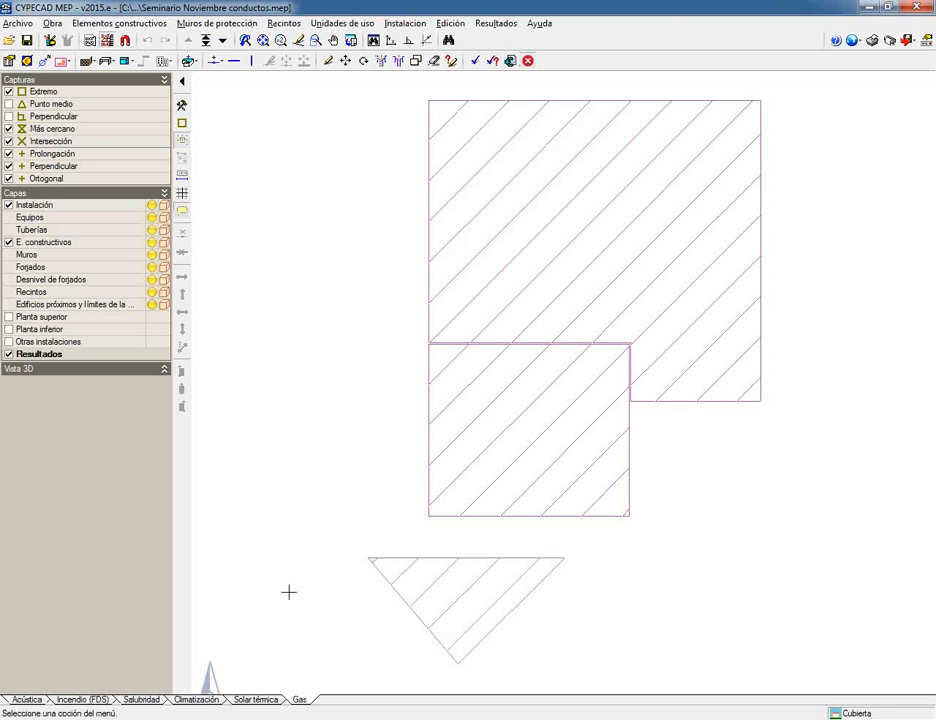
{"action": "left_click", "coordinate": [221, 40]}
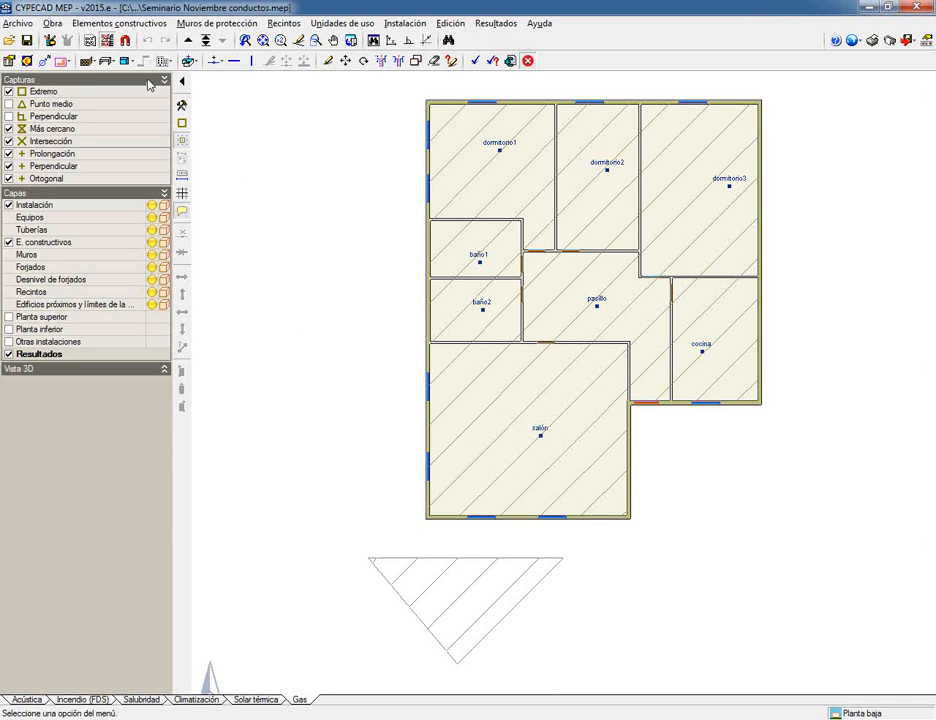
{"action": "left_click", "coordinate": [52, 22]}
{"action": "left_click", "coordinate": [85, 72]}
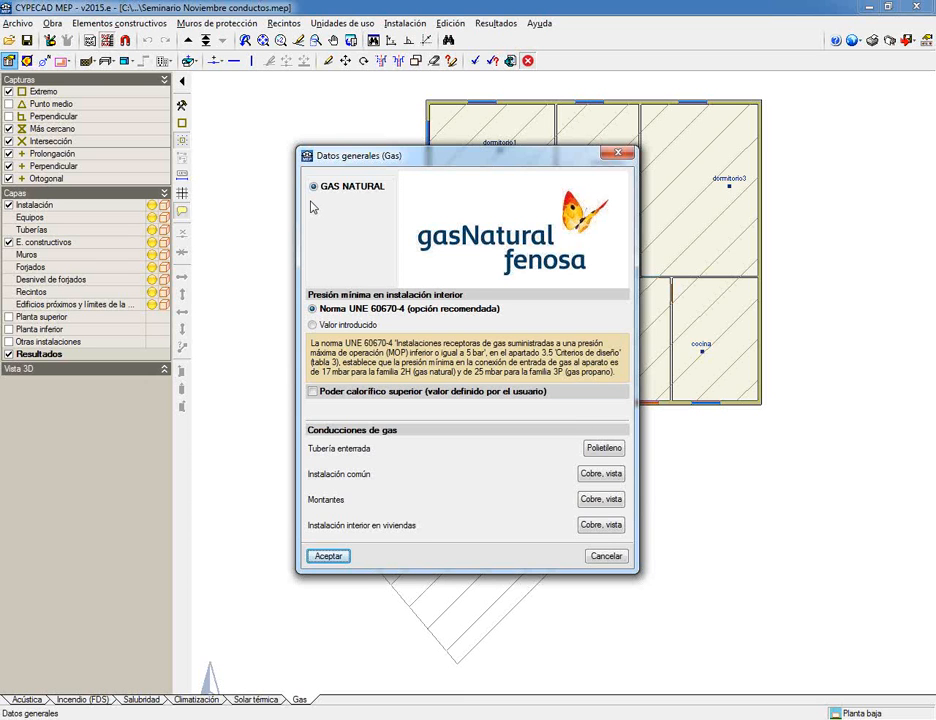
{"action": "left_click", "coordinate": [326, 556]}
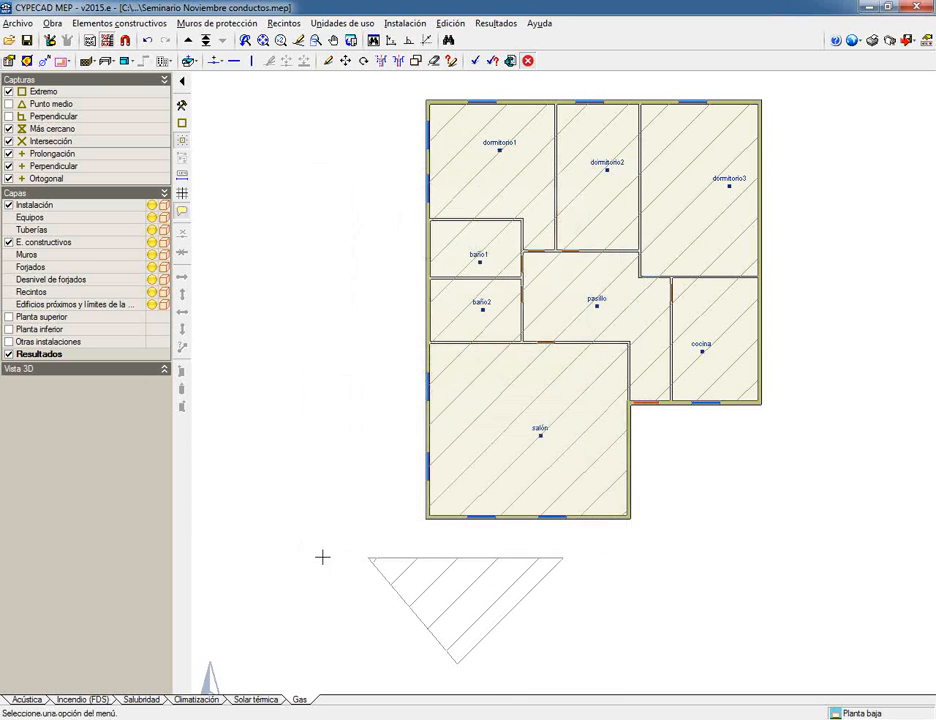
- Place a Placa para encimera in the cocina beside its outer side wall, with its connection facing into the room
{"action": "left_click", "coordinate": [214, 61]}
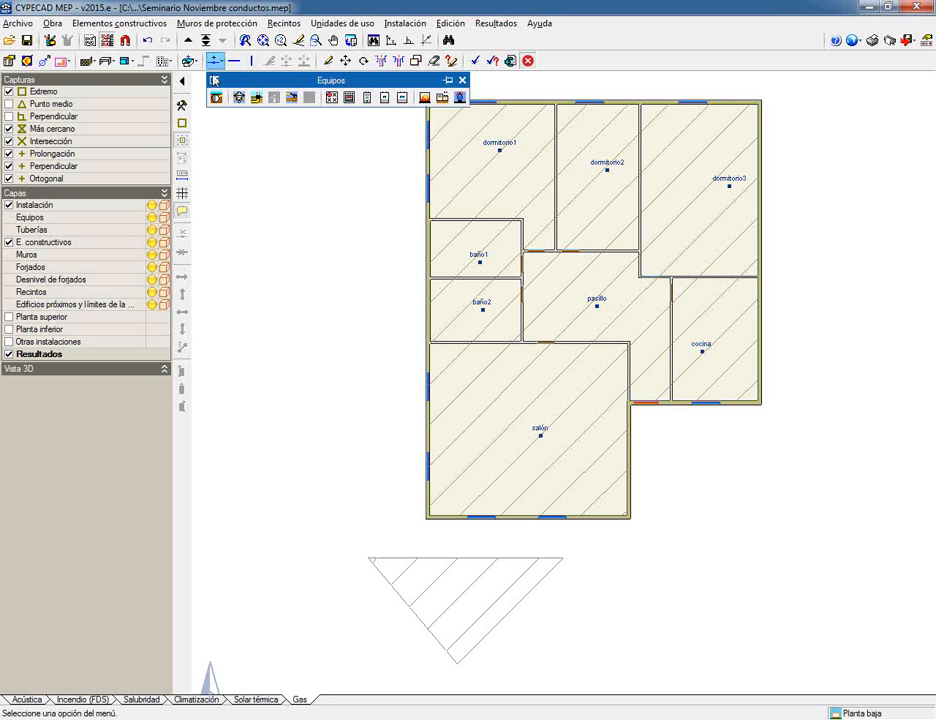
{"action": "left_click", "coordinate": [213, 79]}
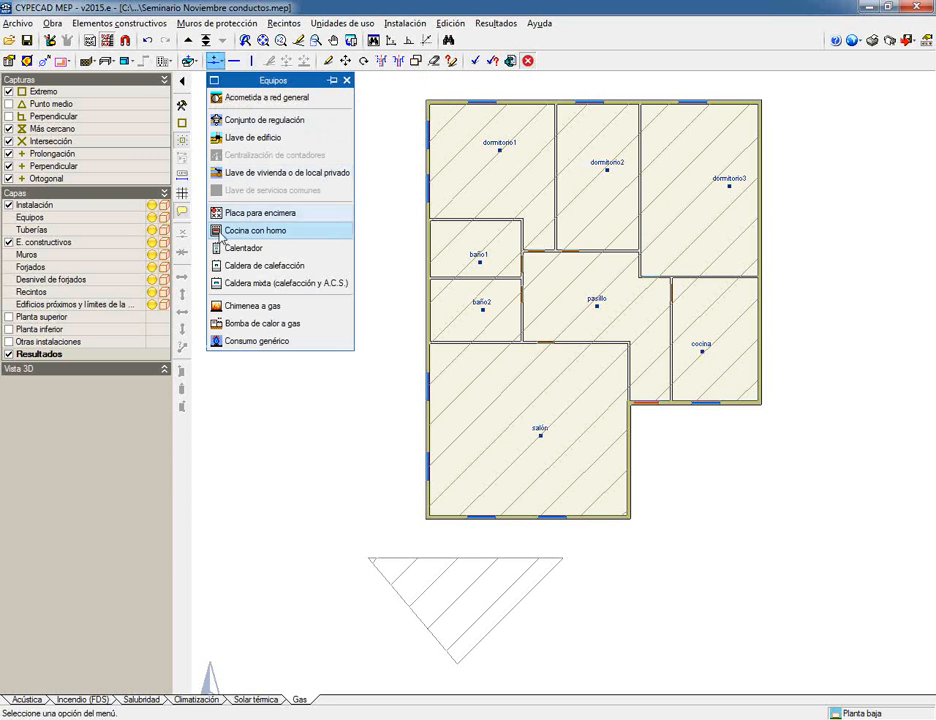
{"action": "left_click", "coordinate": [229, 213]}
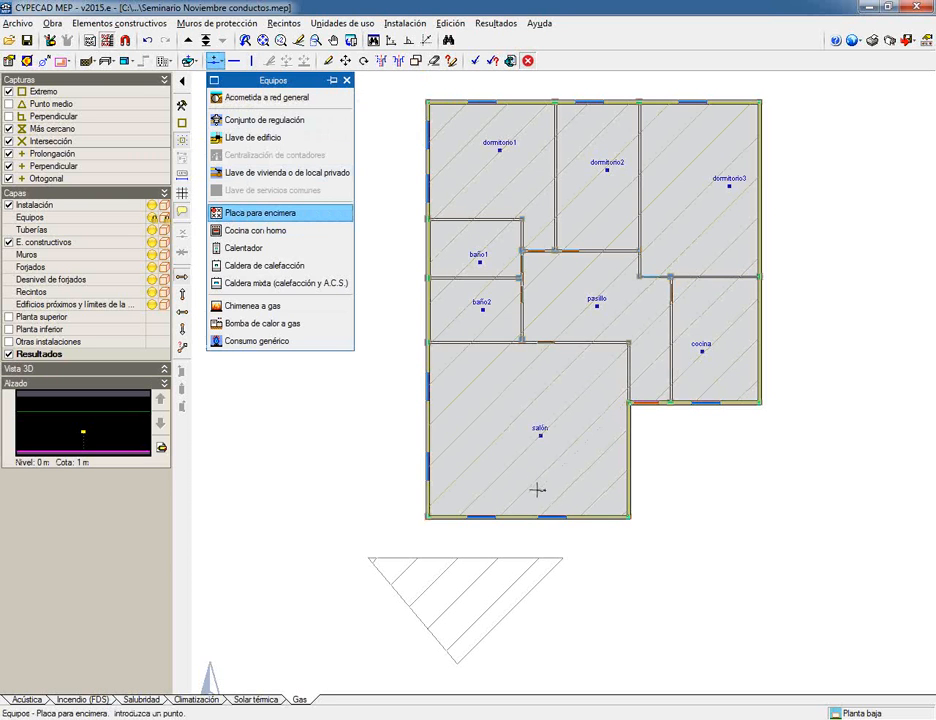
{"action": "scroll", "coordinate": [564, 501], "scroll_direction": "up", "scroll_amount": 3}
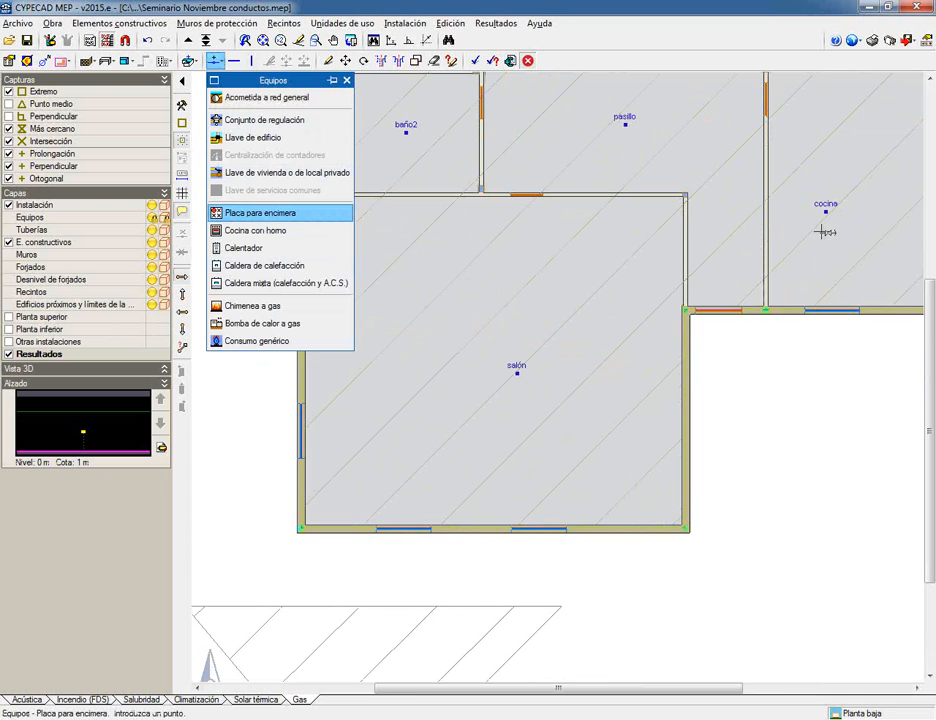
{"action": "middle_click_drag", "start_coordinate": [823, 226], "coordinate": [738, 366]}
{"action": "left_click", "coordinate": [183, 312]}
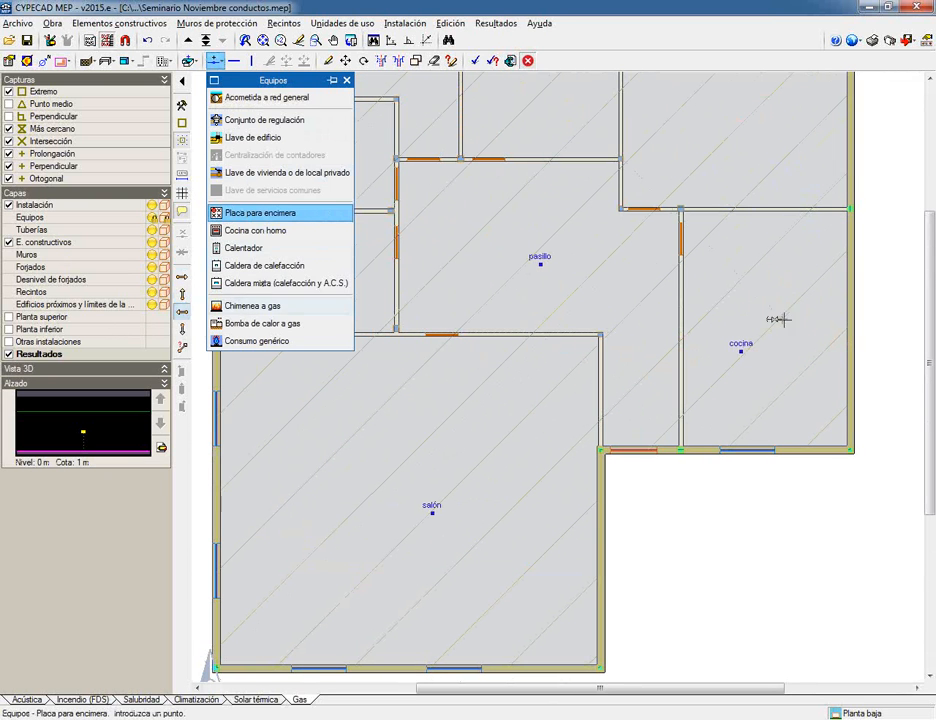
{"action": "left_click", "coordinate": [831, 331]}
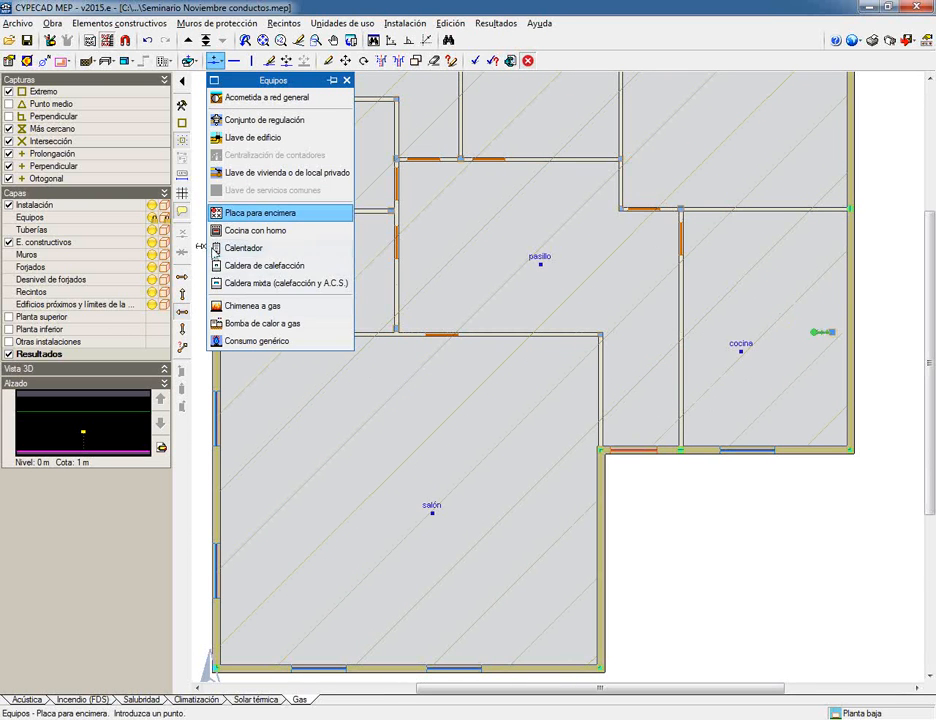
- Place a Cocina con horno beside the hob in the cocina and a Chimenea a gas between the two lower salón windows
{"action": "left_click", "coordinate": [250, 231]}
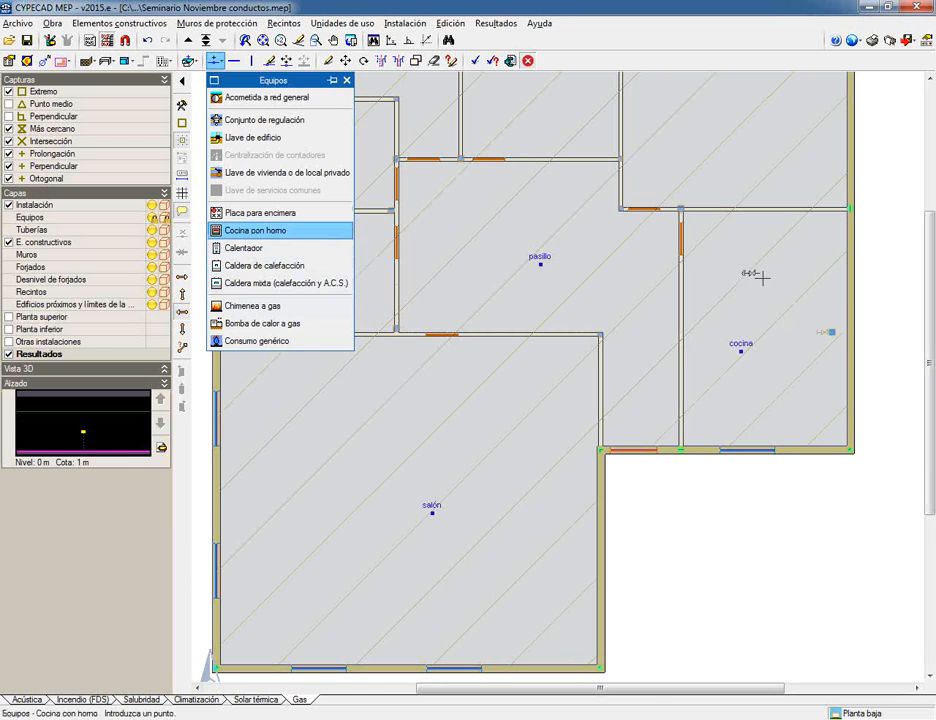
{"action": "left_click", "coordinate": [822, 302]}
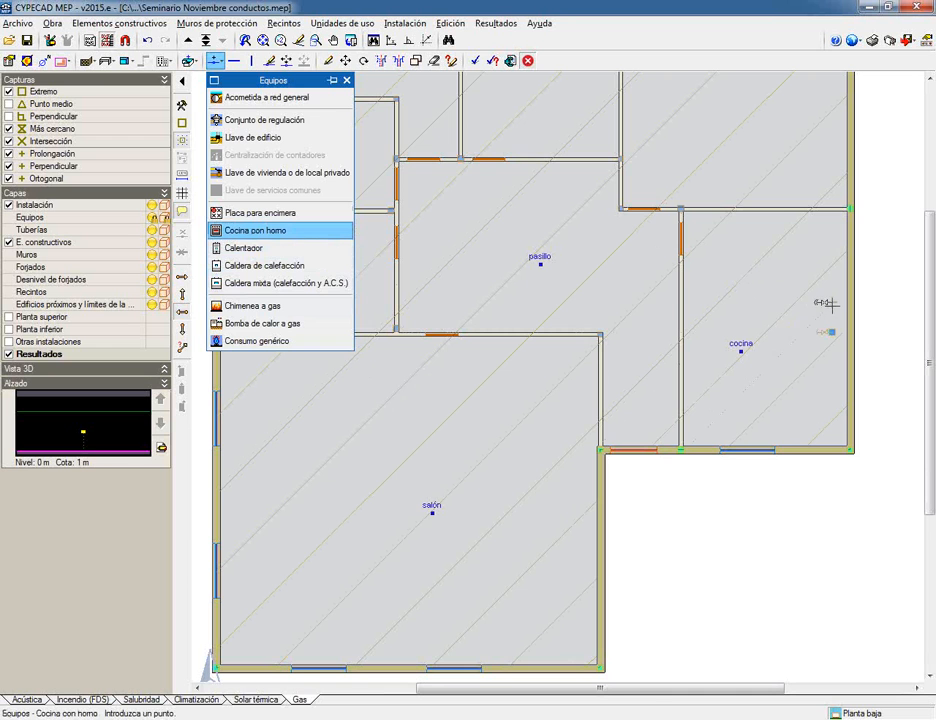
{"action": "left_click", "coordinate": [269, 307]}
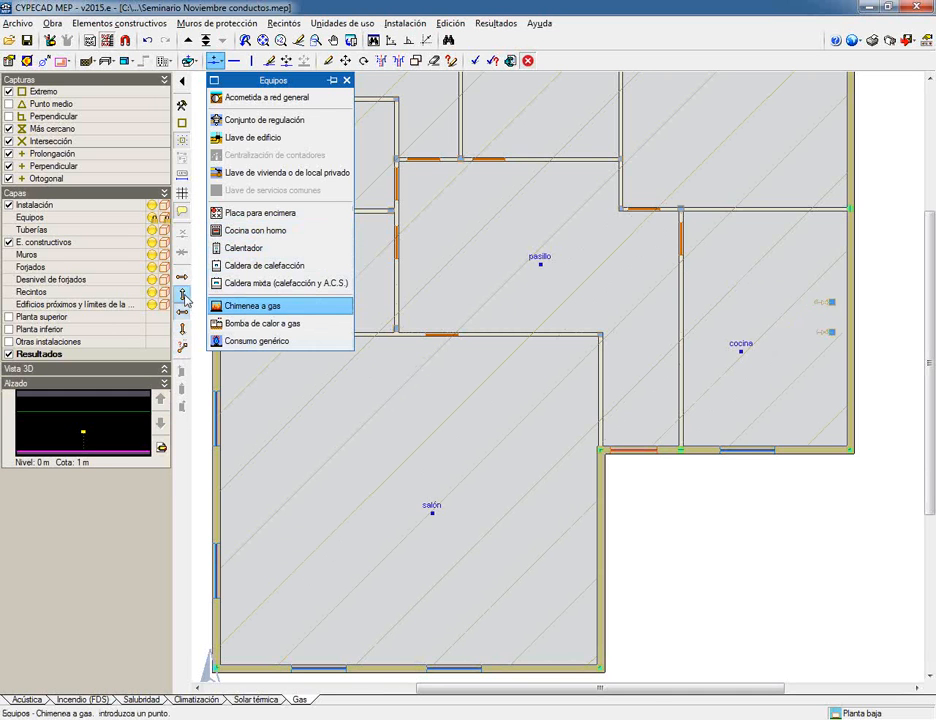
{"action": "left_click", "coordinate": [378, 620]}
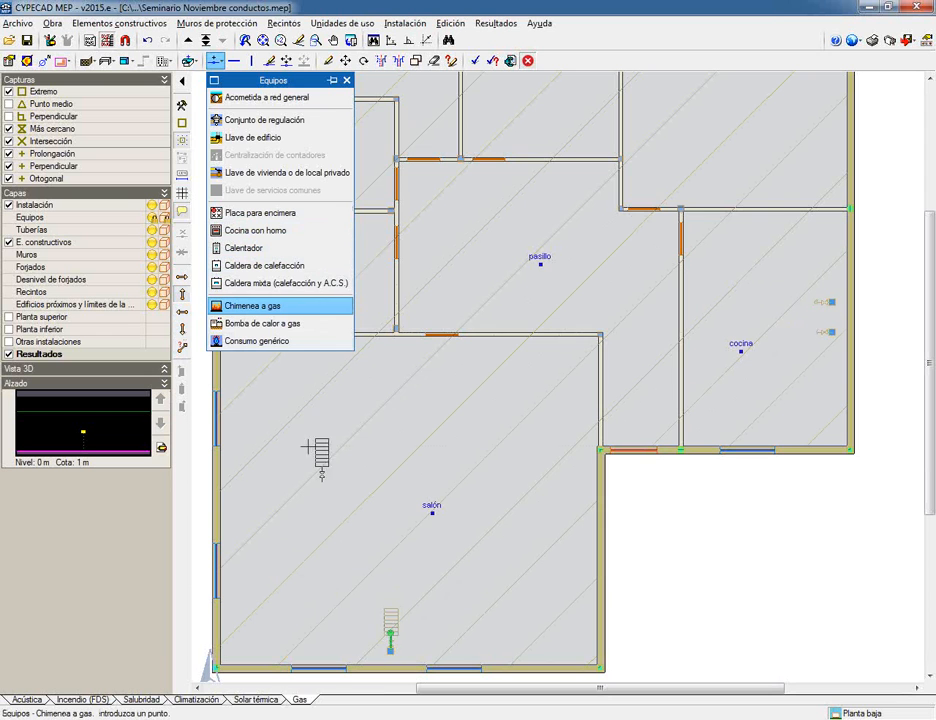
- Place a 15 kW Bomba de calor a gas in baño2 against the outer side wall, near the salón partition
{"action": "left_click", "coordinate": [268, 324]}
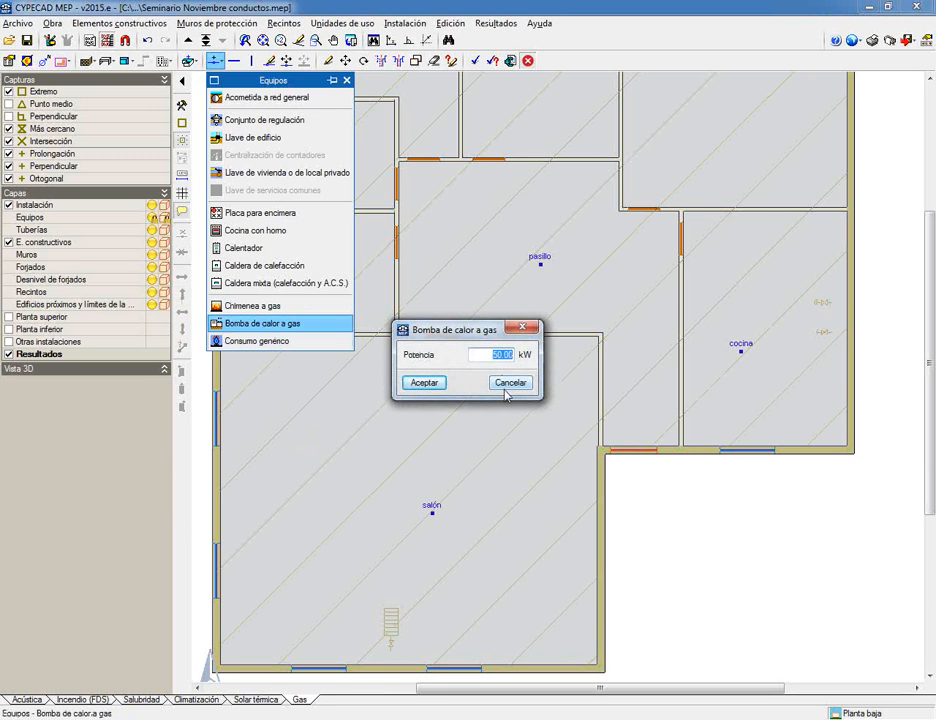
{"action": "type", "text": "15"}
{"action": "left_click", "coordinate": [423, 390]}
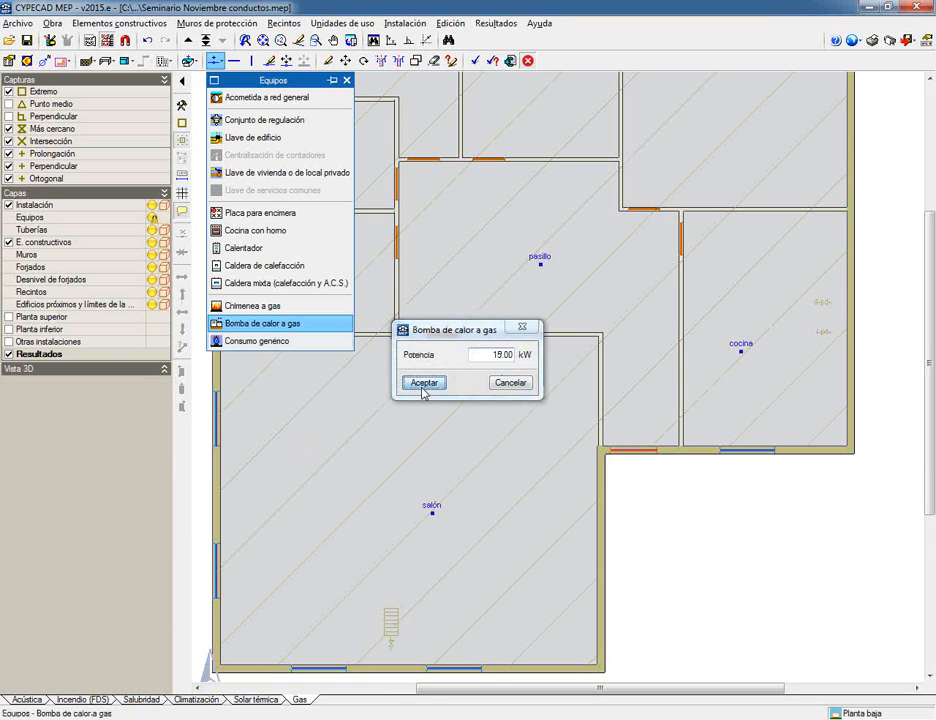
{"action": "middle_click_drag", "start_coordinate": [424, 389], "coordinate": [680, 488]}
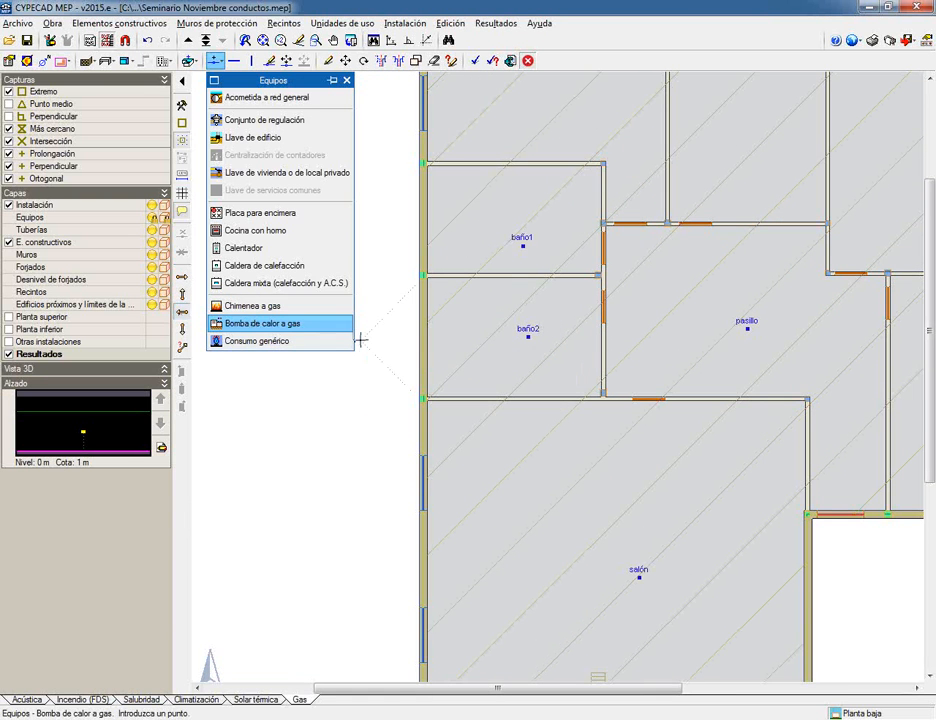
{"action": "left_click", "coordinate": [441, 370]}
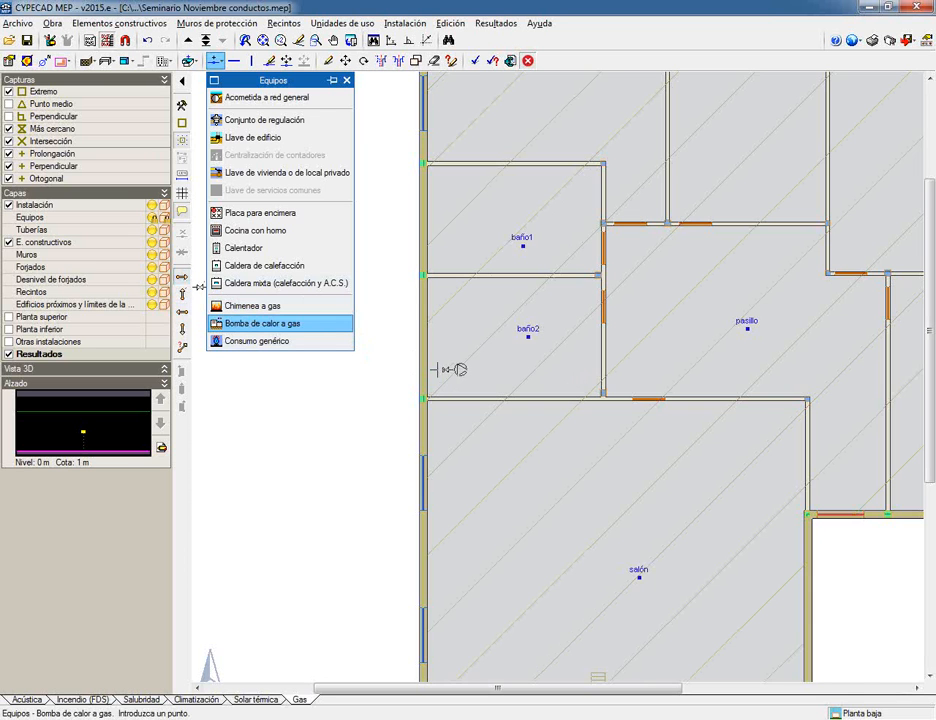
- Place the Acometida a red general outside the house, level with baño2 and away from its outer wall
{"action": "scroll", "coordinate": [364, 374], "scroll_direction": "down", "scroll_amount": 2}
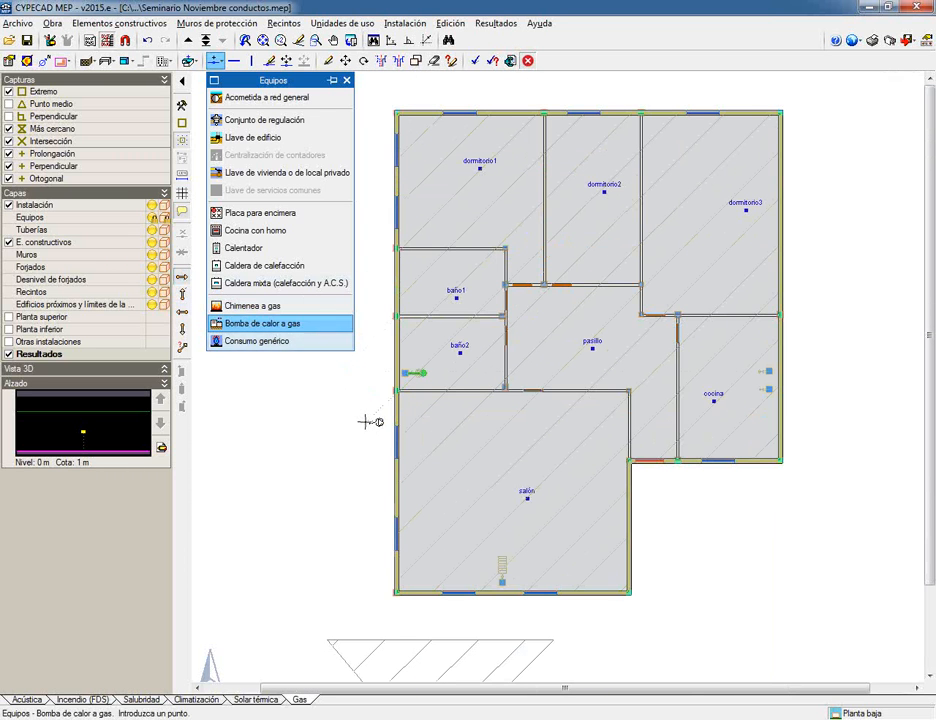
{"action": "left_click", "coordinate": [213, 82]}
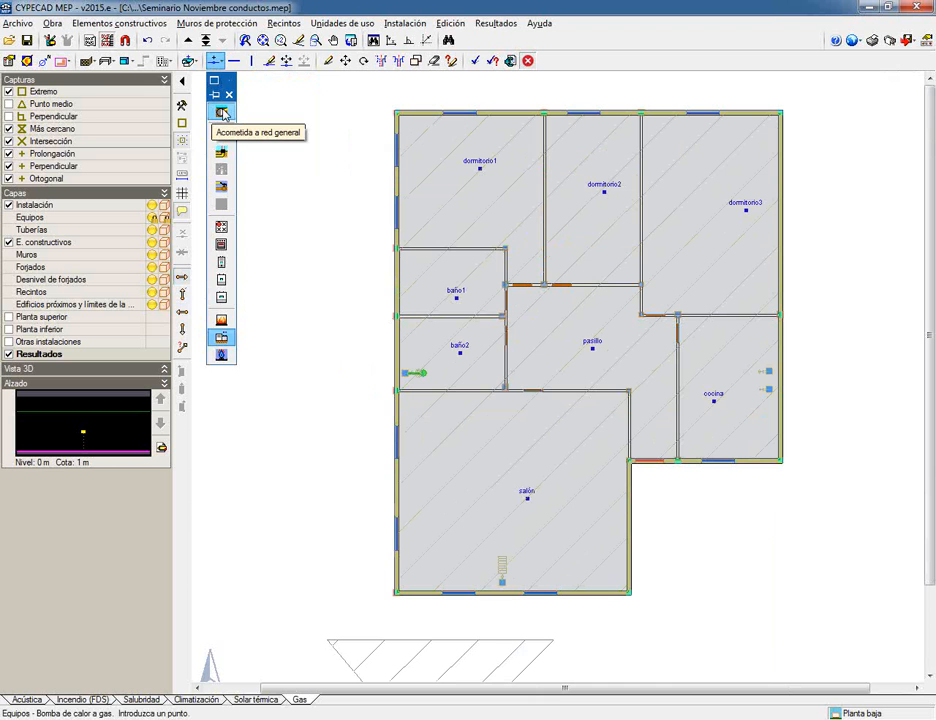
{"action": "left_click", "coordinate": [222, 112]}
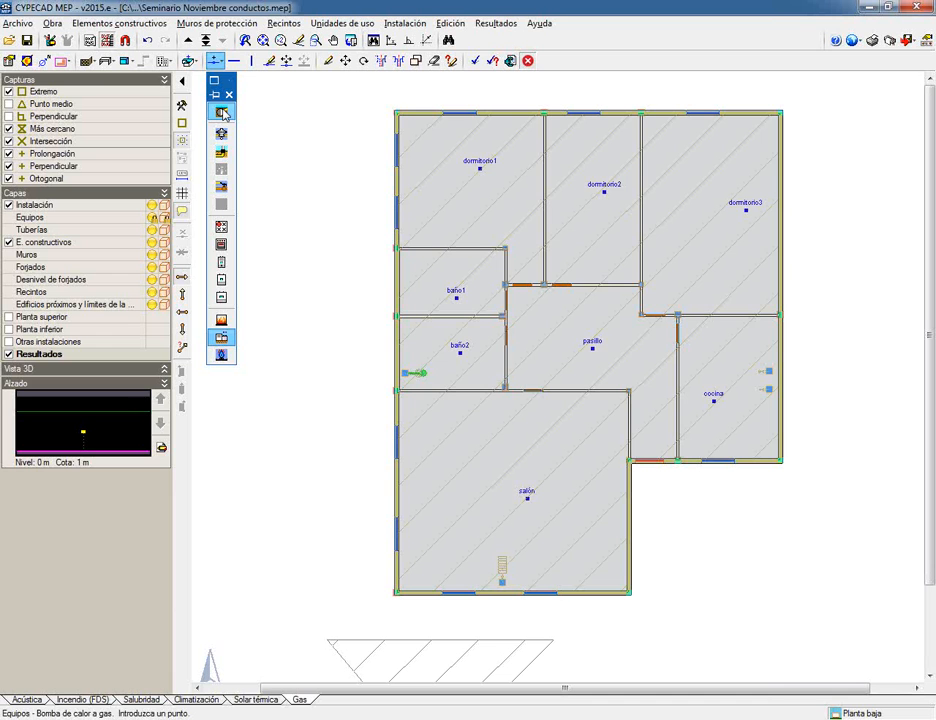
{"action": "left_click", "coordinate": [222, 113]}
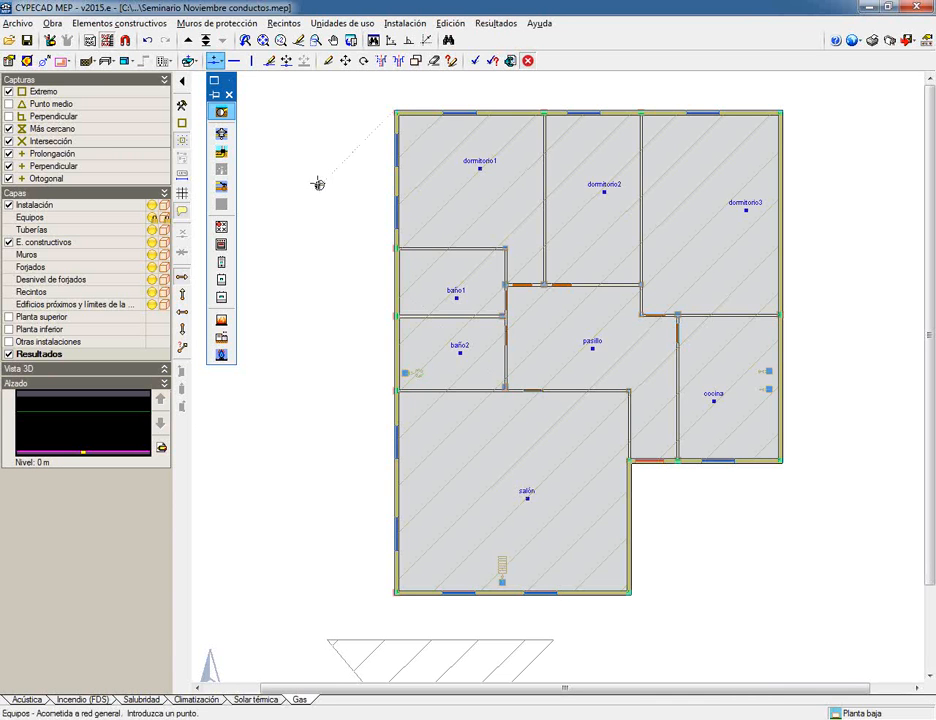
{"action": "left_click", "coordinate": [306, 348]}
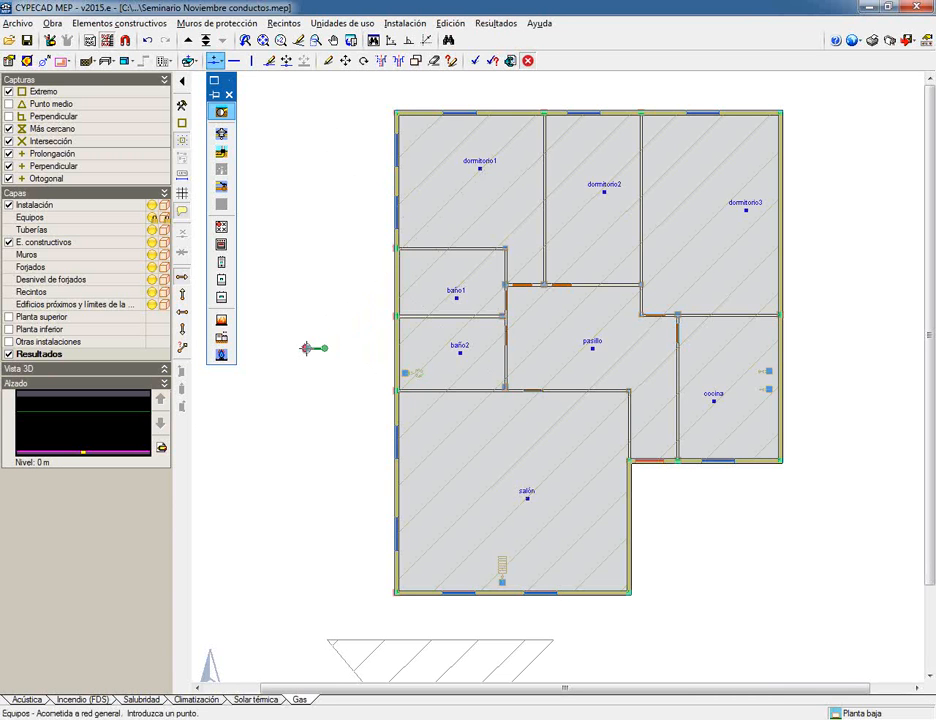
- Place a Conjunto de regulación just outside the baño2 wall, horizontally aligned with the Acometida a red general
{"action": "left_click", "coordinate": [222, 134]}
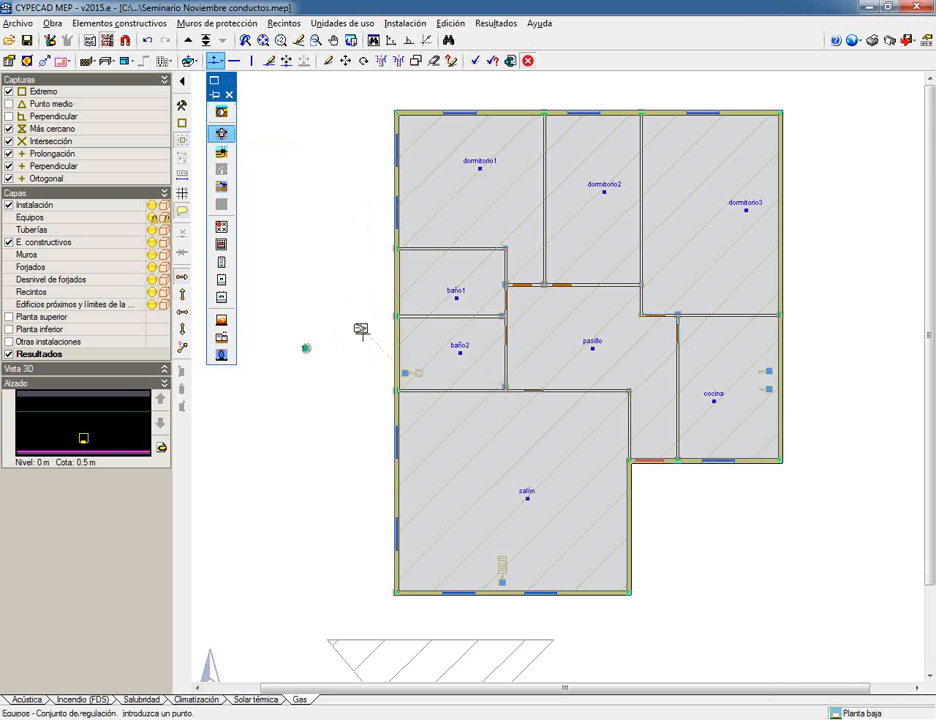
{"action": "scroll", "coordinate": [378, 345], "scroll_direction": "up", "scroll_amount": 1}
{"action": "scroll", "coordinate": [376, 348], "scroll_direction": "up", "scroll_amount": 1}
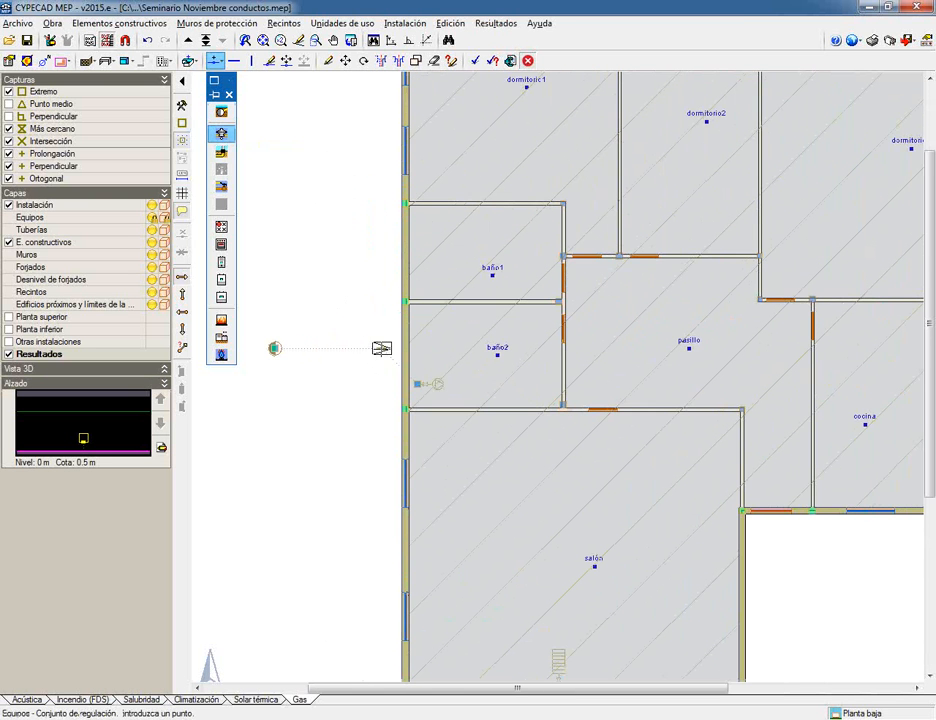
{"action": "left_click", "coordinate": [384, 348]}
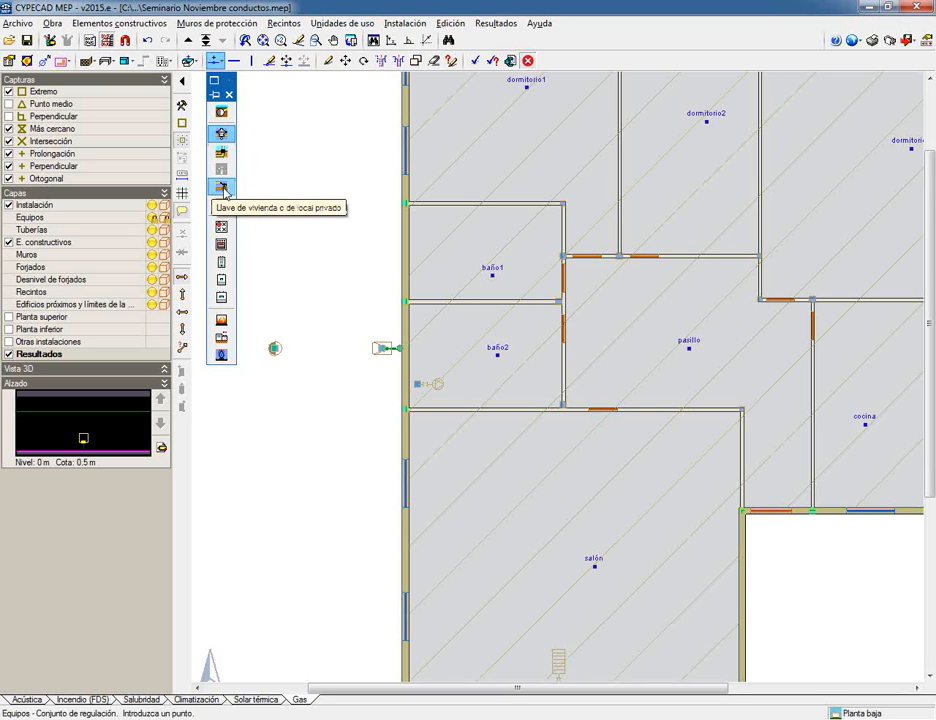
- Draw horizontal piping from the Acometida to the Conjunto de regulación, and from its outlet through the baño2 wall to the gas heat pump
{"action": "left_click", "coordinate": [233, 60]}
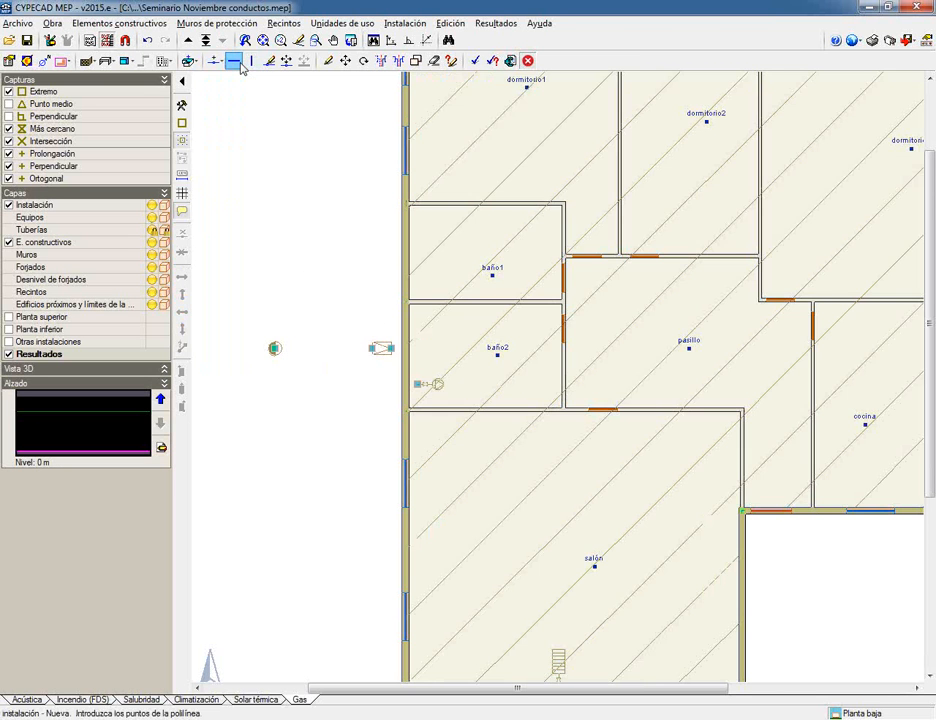
{"action": "scroll", "coordinate": [311, 438], "scroll_direction": "up", "scroll_amount": 1}
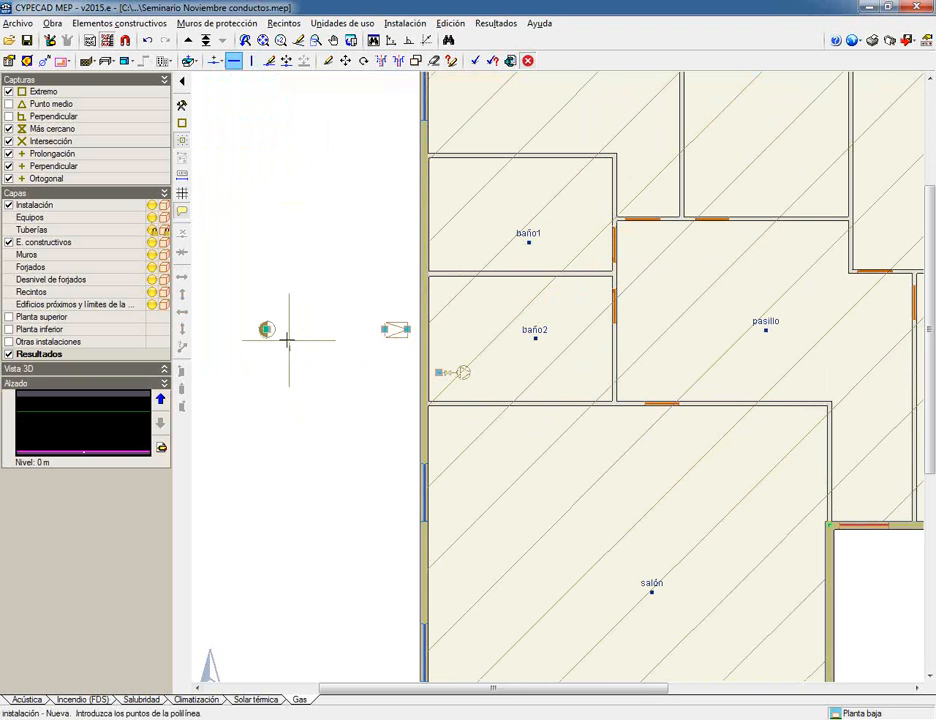
{"action": "left_click", "coordinate": [267, 328]}
{"action": "left_click", "coordinate": [386, 328]}
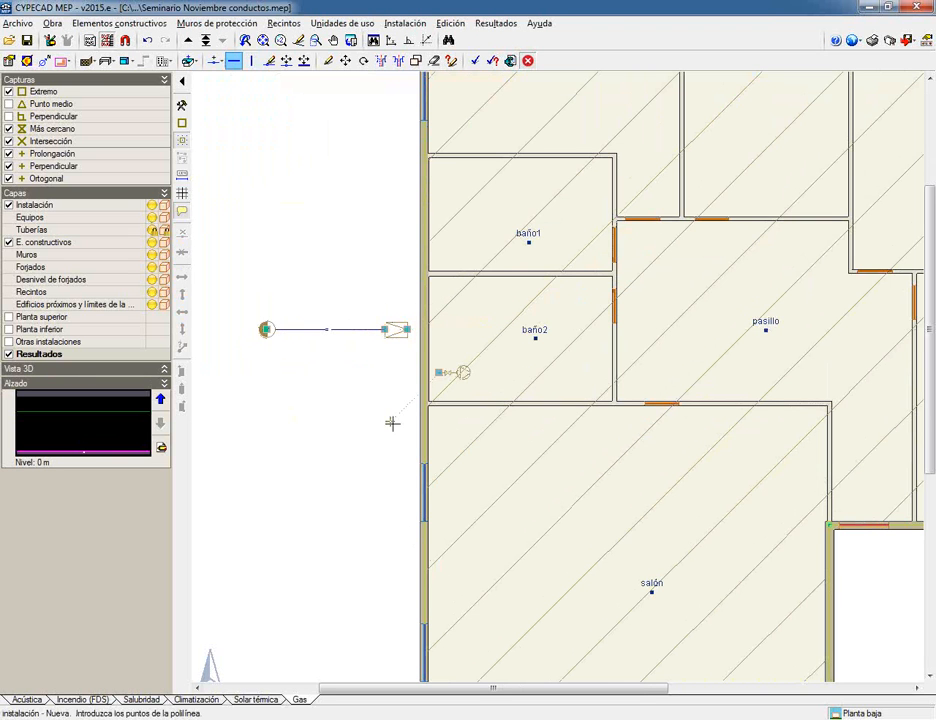
{"action": "left_click", "coordinate": [408, 328]}
{"action": "left_click", "coordinate": [438, 329]}
{"action": "left_click", "coordinate": [439, 372]}
- Continue the pipe from the heat pump to the salón's Chimenea a gas, the cocina's hob and the Cocina con horno
{"action": "middle_click_drag", "start_coordinate": [439, 538], "coordinate": [439, 250]}
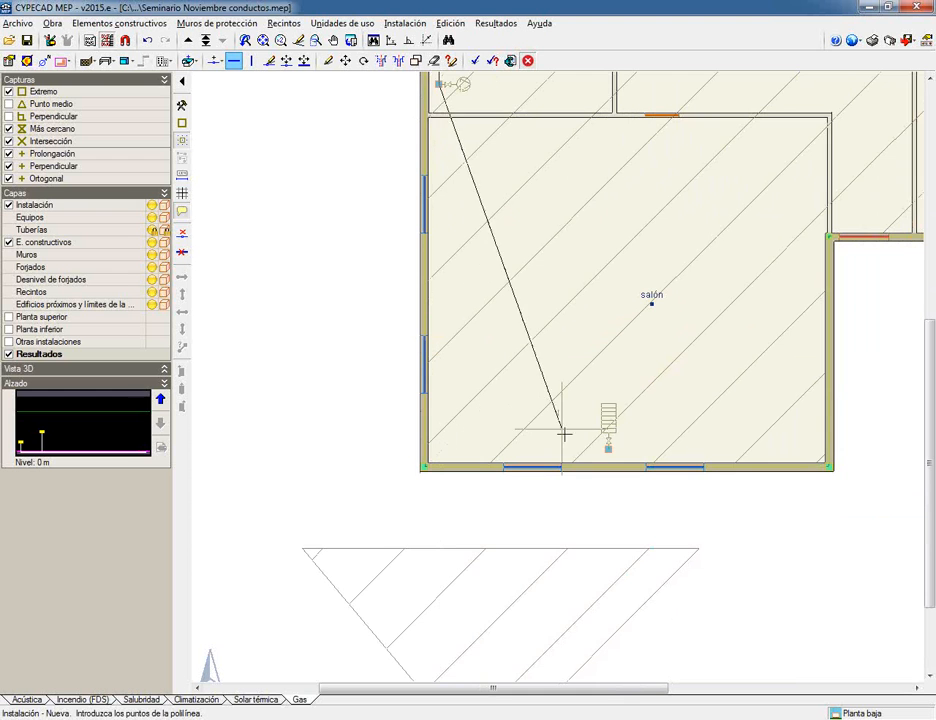
{"action": "left_click", "coordinate": [607, 447]}
{"action": "scroll", "coordinate": [705, 245], "scroll_direction": "down", "scroll_amount": 3}
{"action": "middle_click_drag", "start_coordinate": [713, 240], "coordinate": [536, 266]}
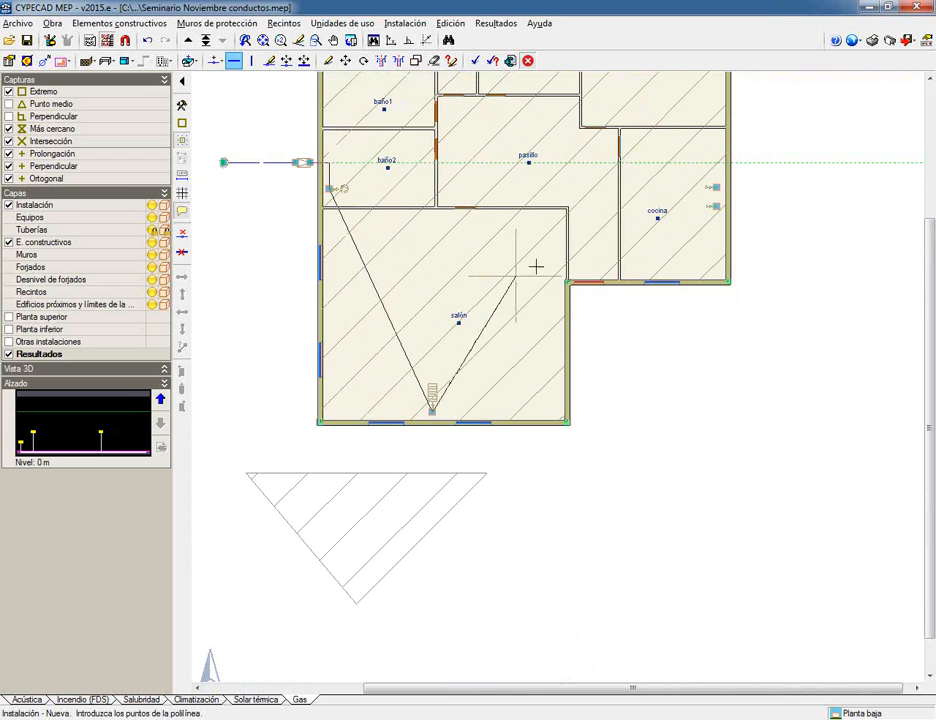
{"action": "scroll", "coordinate": [720, 208], "scroll_direction": "up", "scroll_amount": 3}
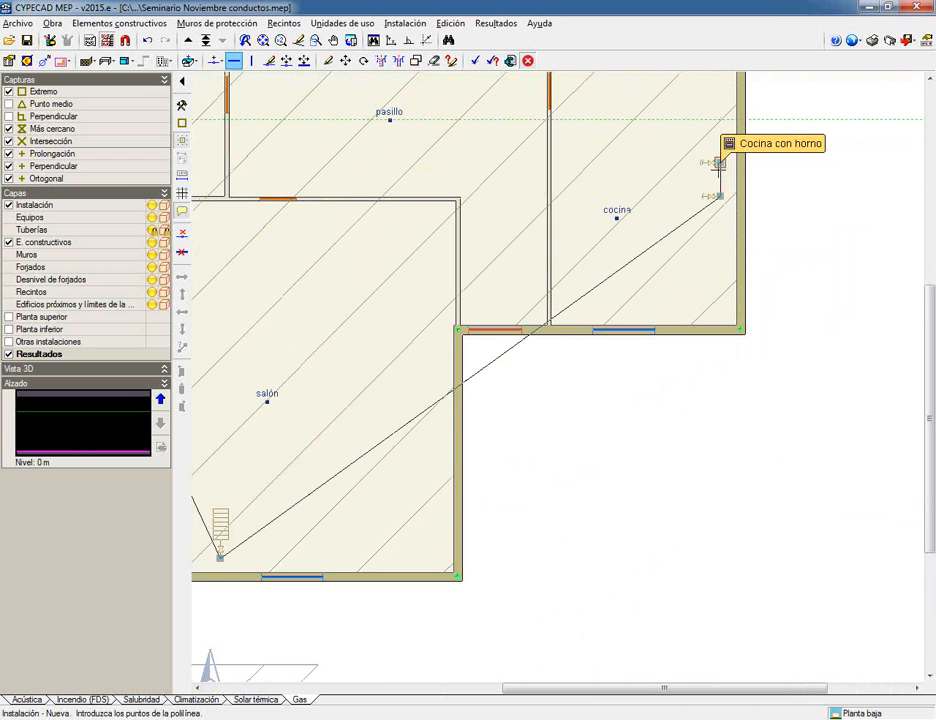
{"action": "left_click", "coordinate": [718, 165]}
{"action": "scroll", "coordinate": [520, 305], "scroll_direction": "down", "scroll_amount": 3}
{"action": "middle_click_drag", "start_coordinate": [527, 297], "coordinate": [548, 330]}
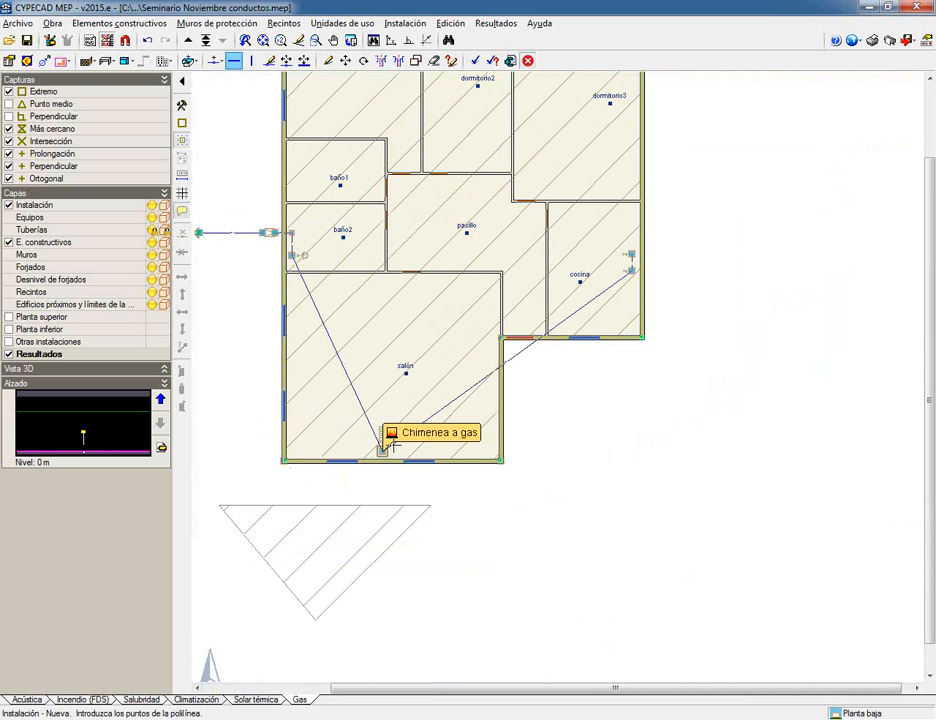
- Check the Conjunto de regulación's element information, calculate the gas installation and read the reported error
{"action": "middle_click_drag", "start_coordinate": [236, 178], "coordinate": [311, 258]}
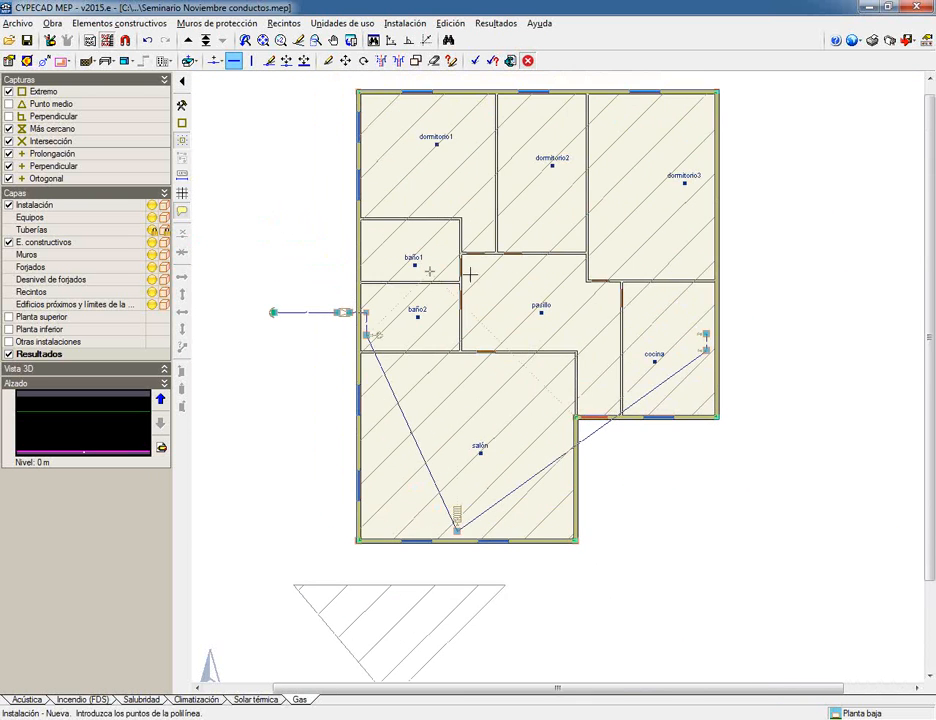
{"action": "scroll", "coordinate": [270, 333], "scroll_direction": "up", "scroll_amount": 2}
{"action": "left_click", "coordinate": [451, 61]}
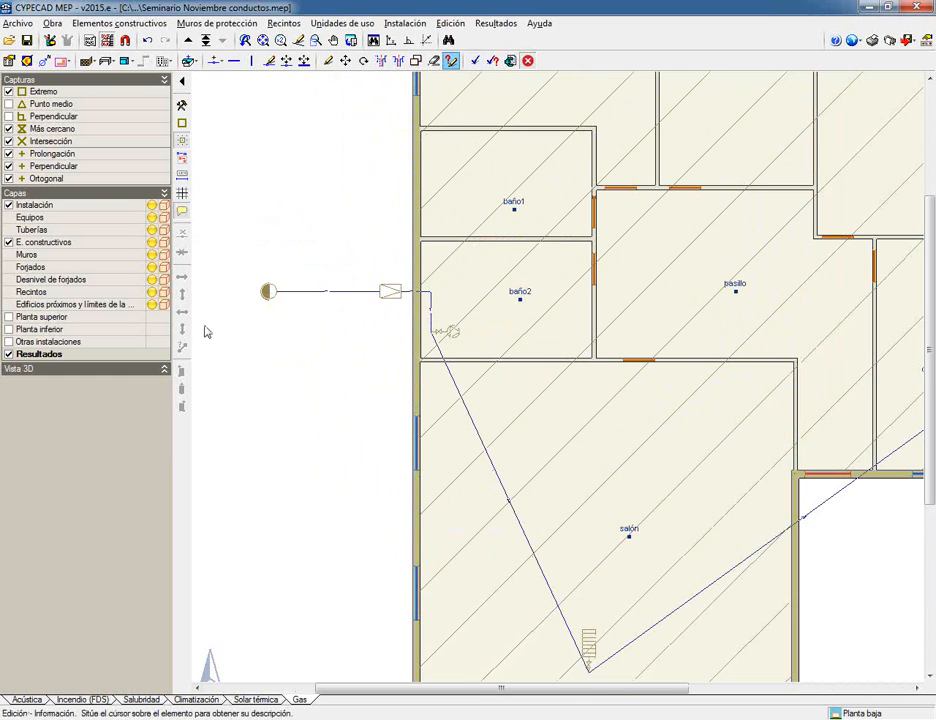
{"action": "mouse_move", "coordinate": [388, 296]}
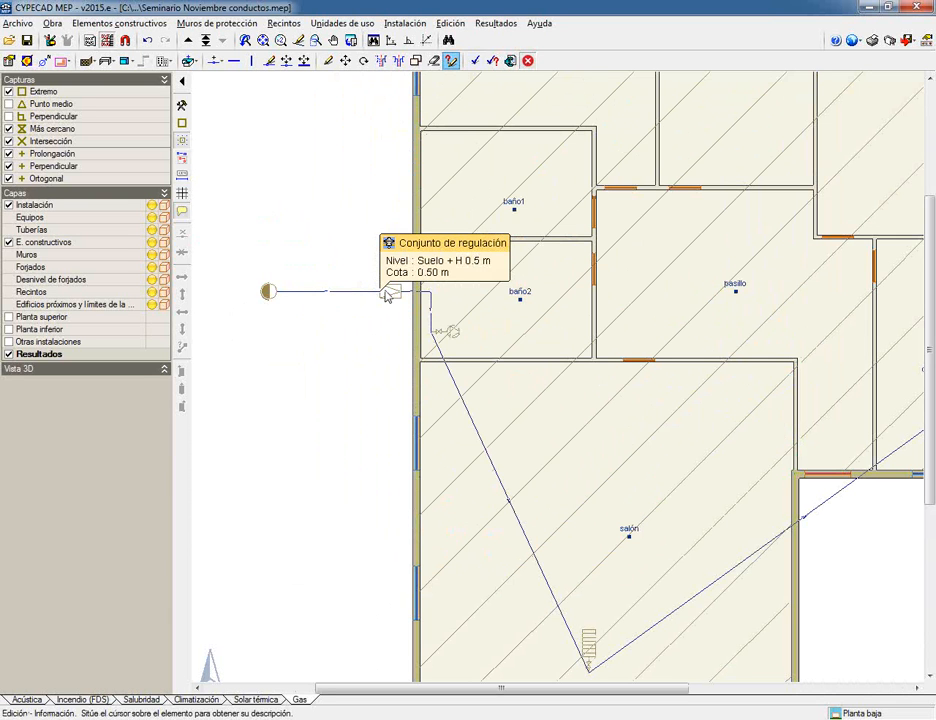
{"action": "left_click", "coordinate": [475, 61]}
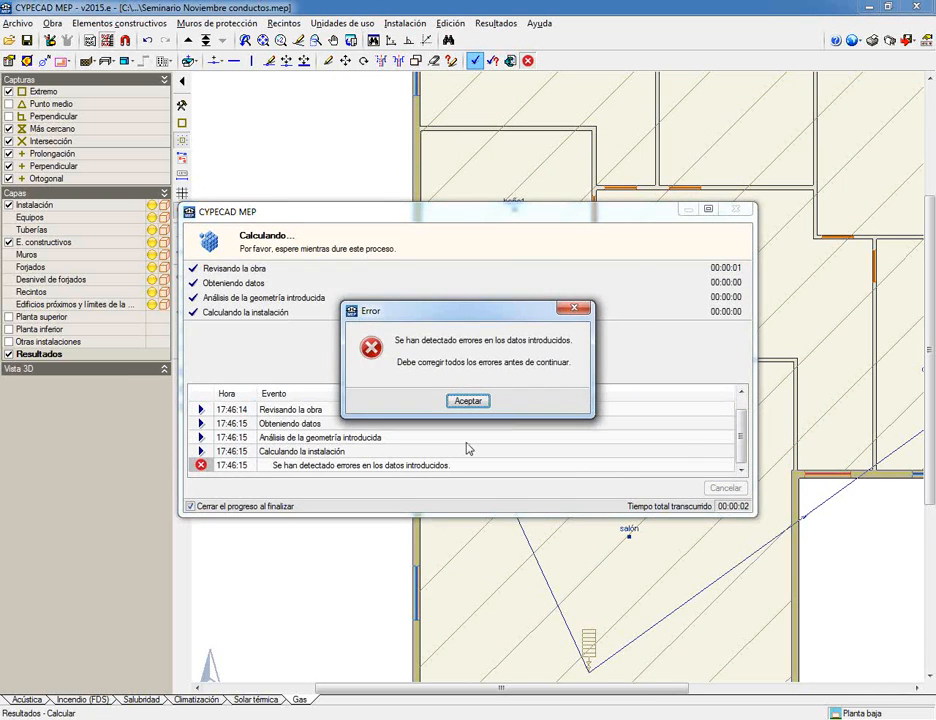
{"action": "left_click", "coordinate": [468, 402]}
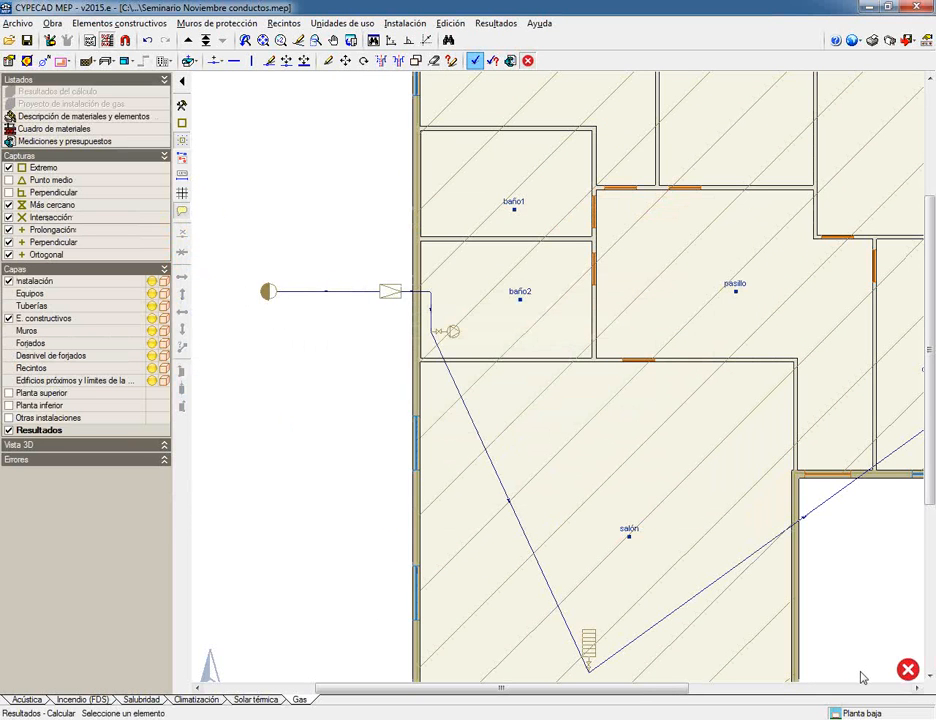
{"action": "mouse_move", "coordinate": [907, 672]}
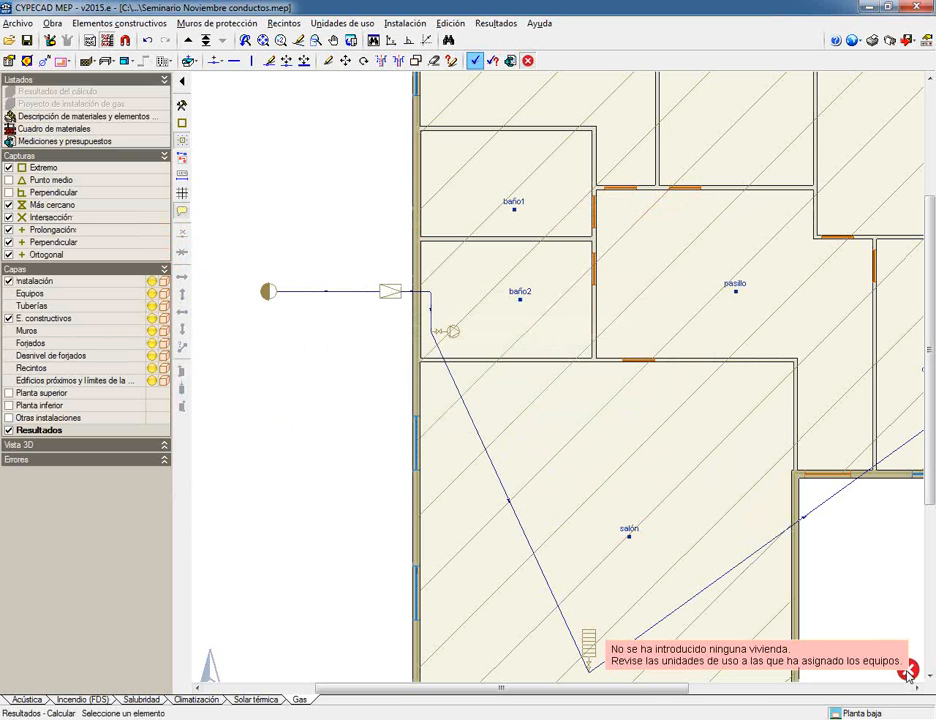
- Place a Llave de vivienda o de local privado on the pipe's corner in baño2 and recalculate the gas installation
{"action": "left_click", "coordinate": [215, 60]}
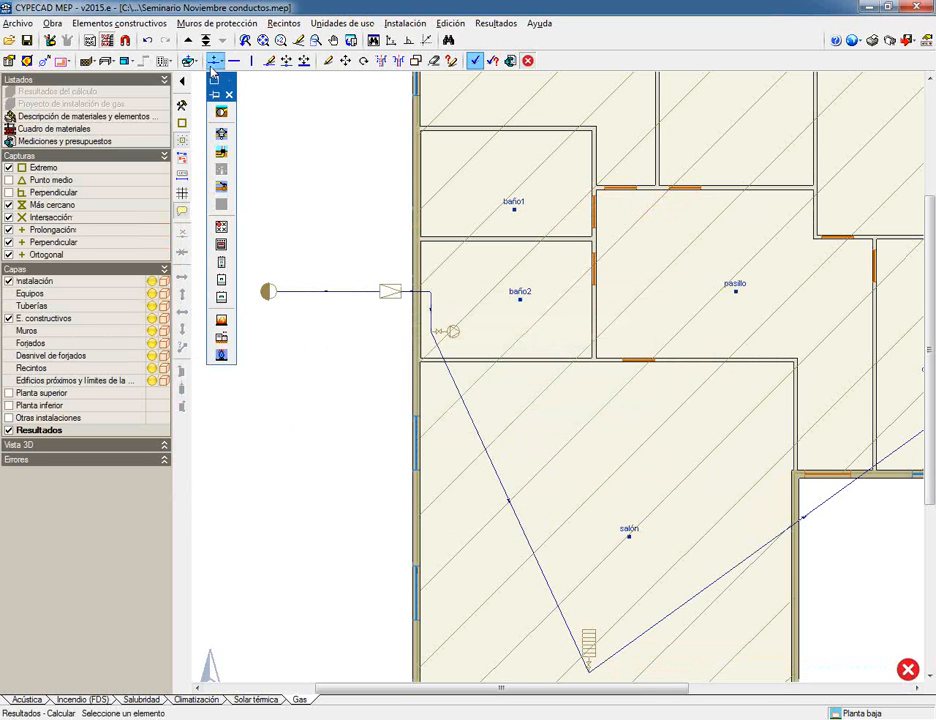
{"action": "left_click", "coordinate": [221, 188]}
{"action": "scroll", "coordinate": [397, 286], "scroll_direction": "up", "scroll_amount": 2}
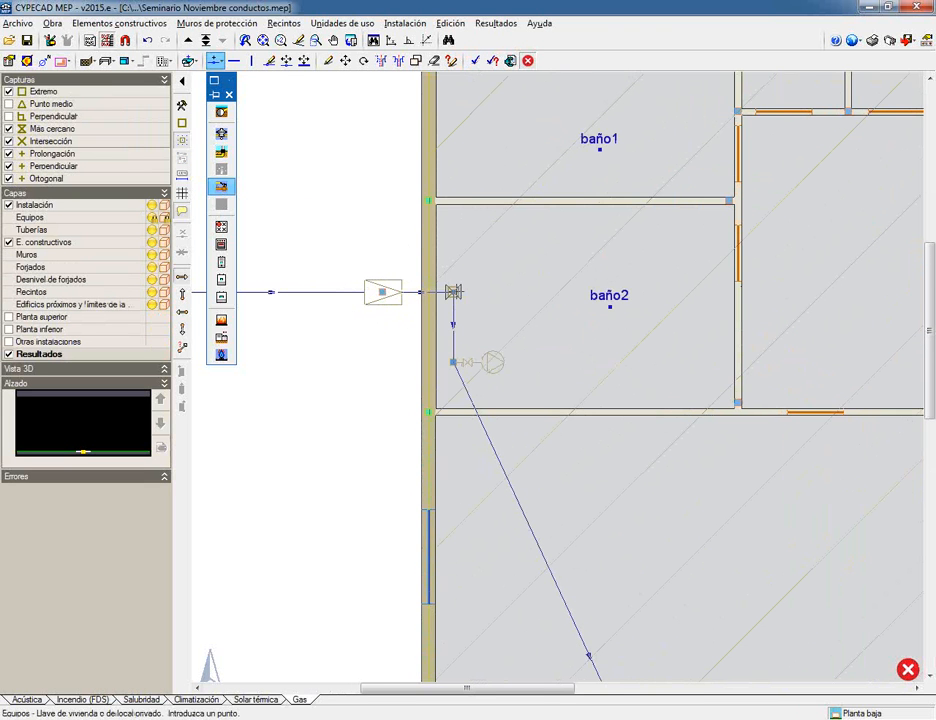
{"action": "left_click", "coordinate": [453, 292]}
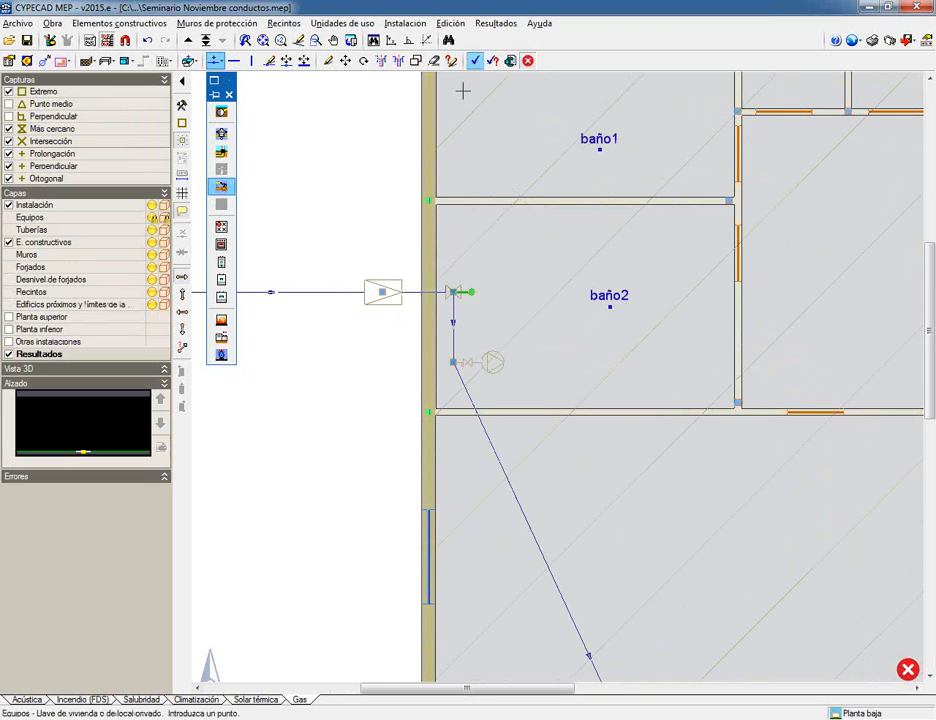
{"action": "left_click", "coordinate": [474, 62]}
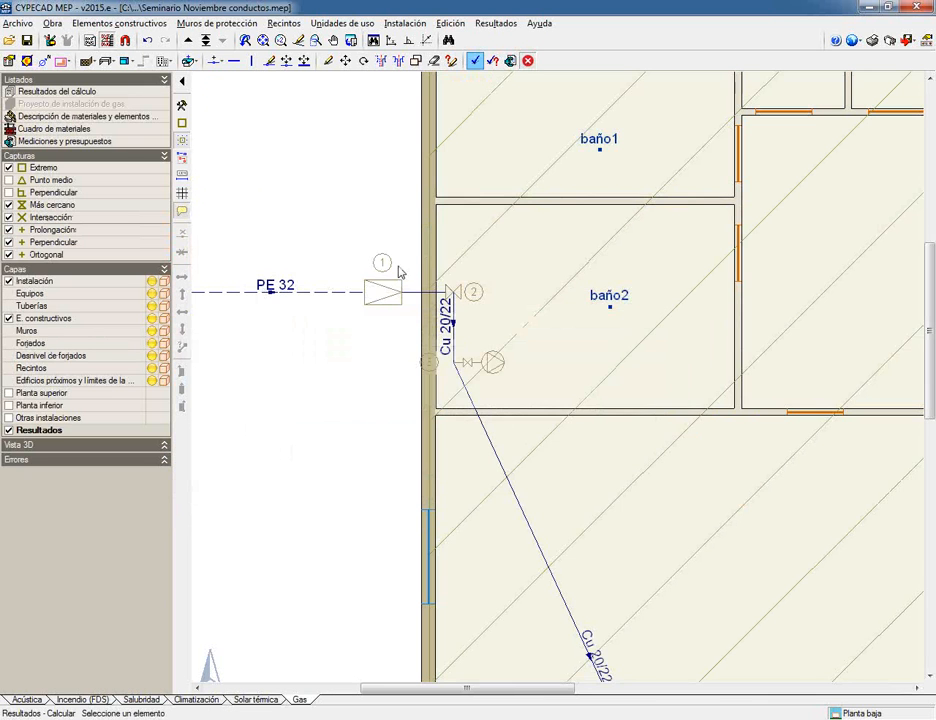
- Examine the element information of the Llave de vivienda, Acometida, Conjunto de regulación and the pipes entering baño2
{"action": "scroll", "coordinate": [506, 281], "scroll_direction": "down", "scroll_amount": 3}
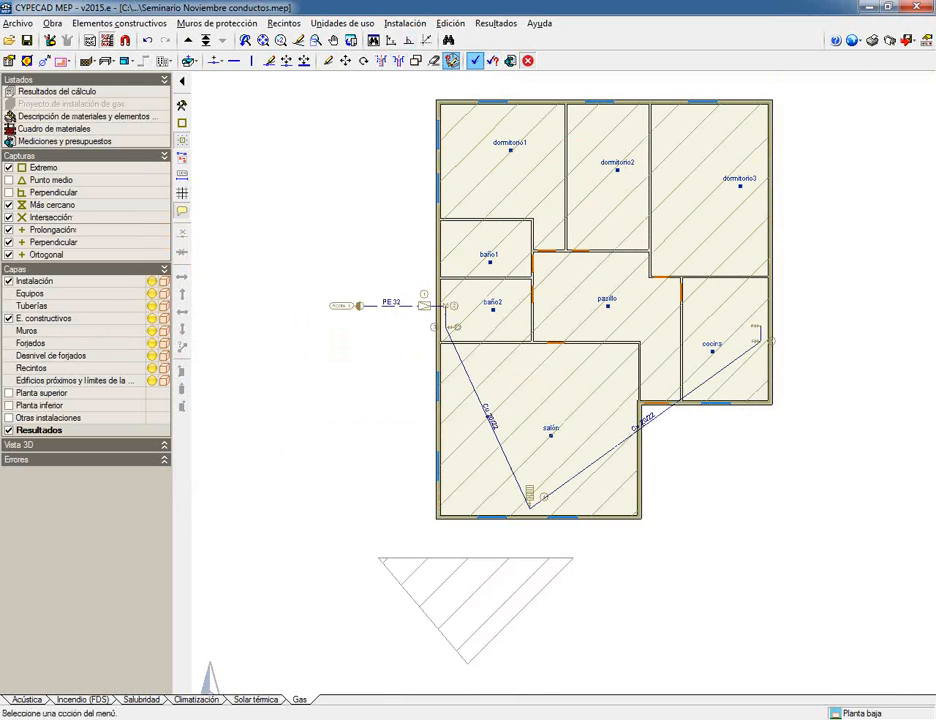
{"action": "left_click", "coordinate": [452, 60]}
{"action": "scroll", "coordinate": [424, 355], "scroll_direction": "up", "scroll_amount": 2}
{"action": "mouse_move", "coordinate": [465, 283]}
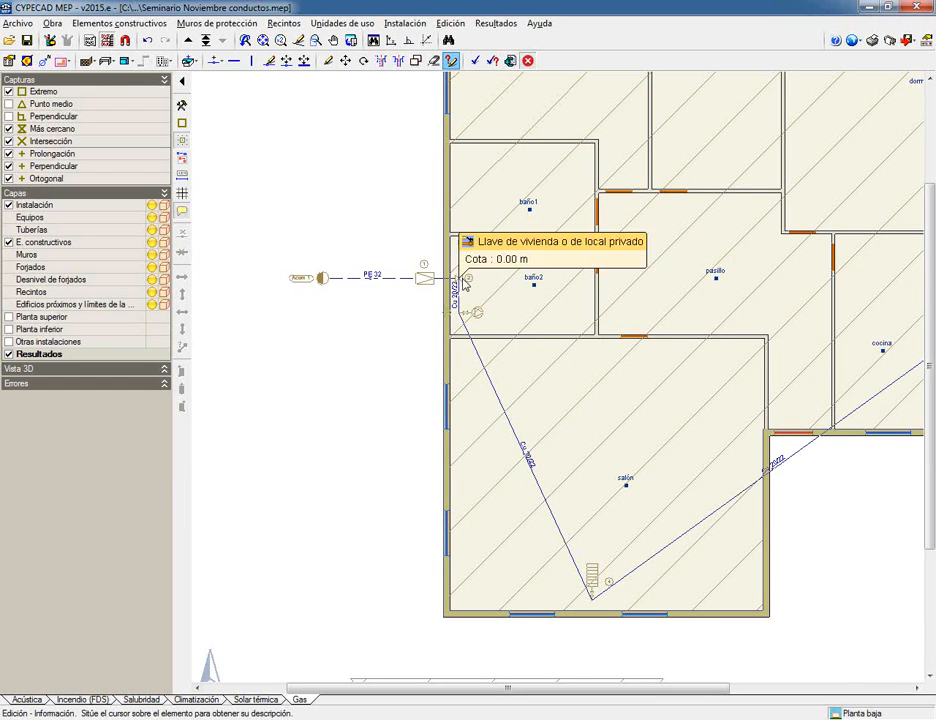
{"action": "mouse_move", "coordinate": [320, 281]}
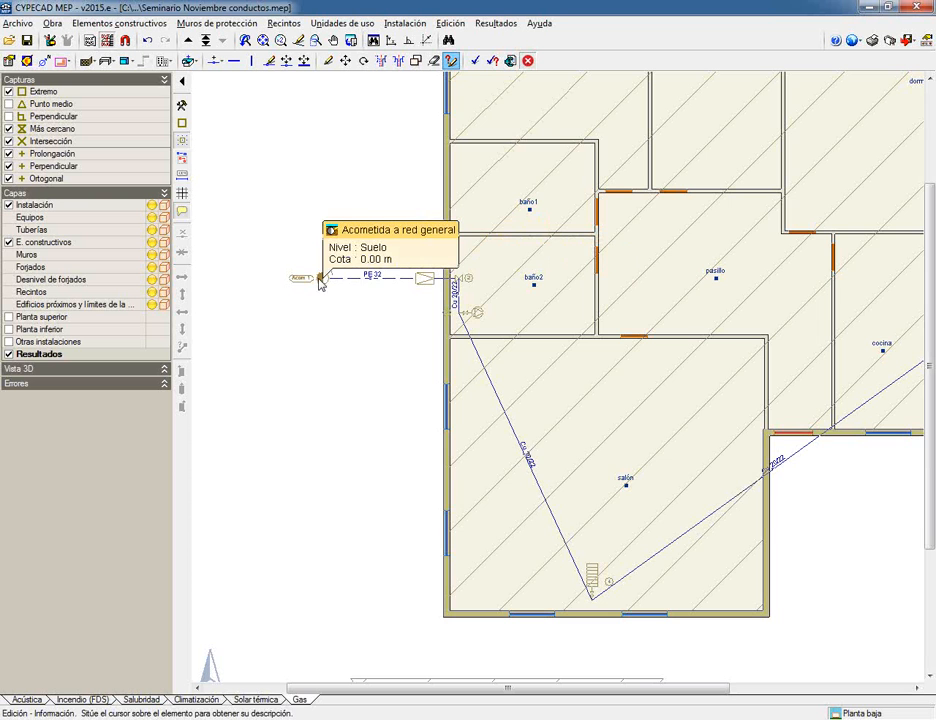
{"action": "mouse_move", "coordinate": [367, 281]}
{"action": "scroll", "coordinate": [367, 283], "scroll_direction": "up", "scroll_amount": 2}
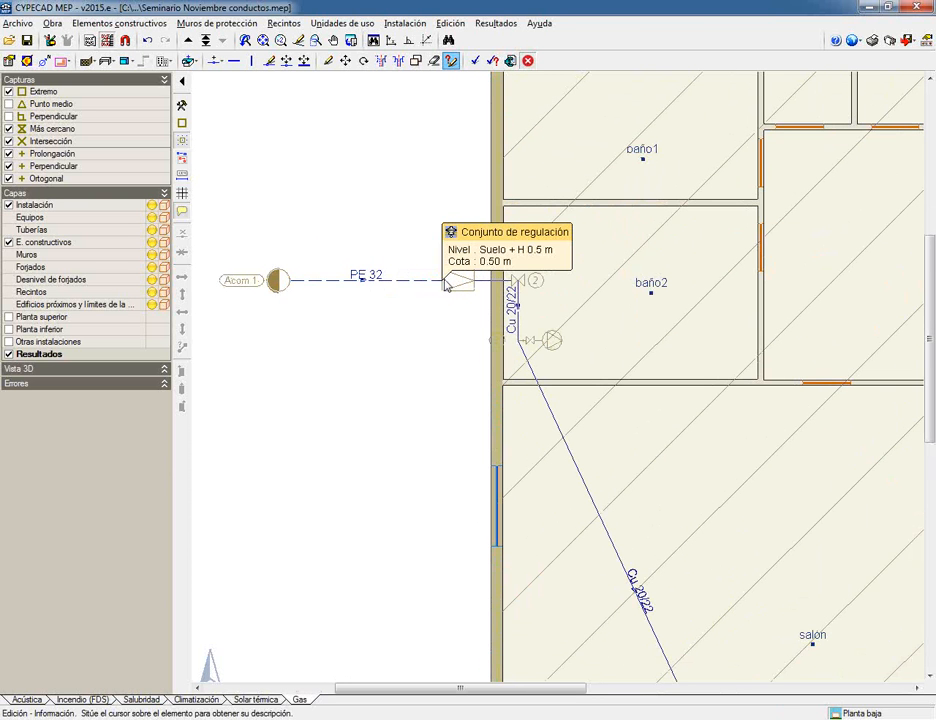
{"action": "scroll", "coordinate": [455, 286], "scroll_direction": "up", "scroll_amount": 2}
{"action": "mouse_move", "coordinate": [513, 287]}
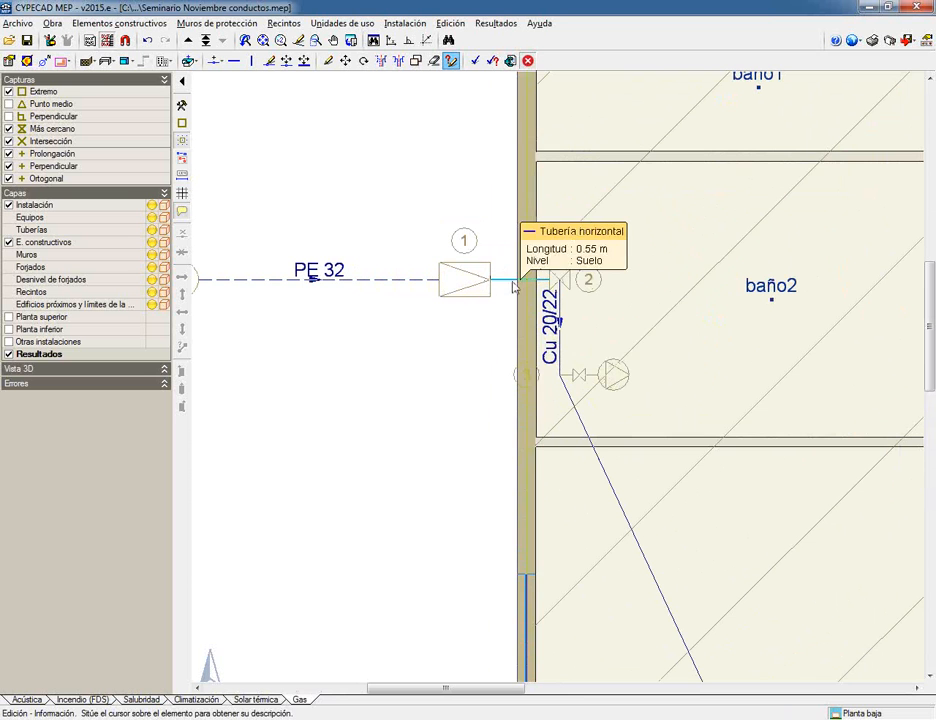
{"action": "mouse_move", "coordinate": [554, 357]}
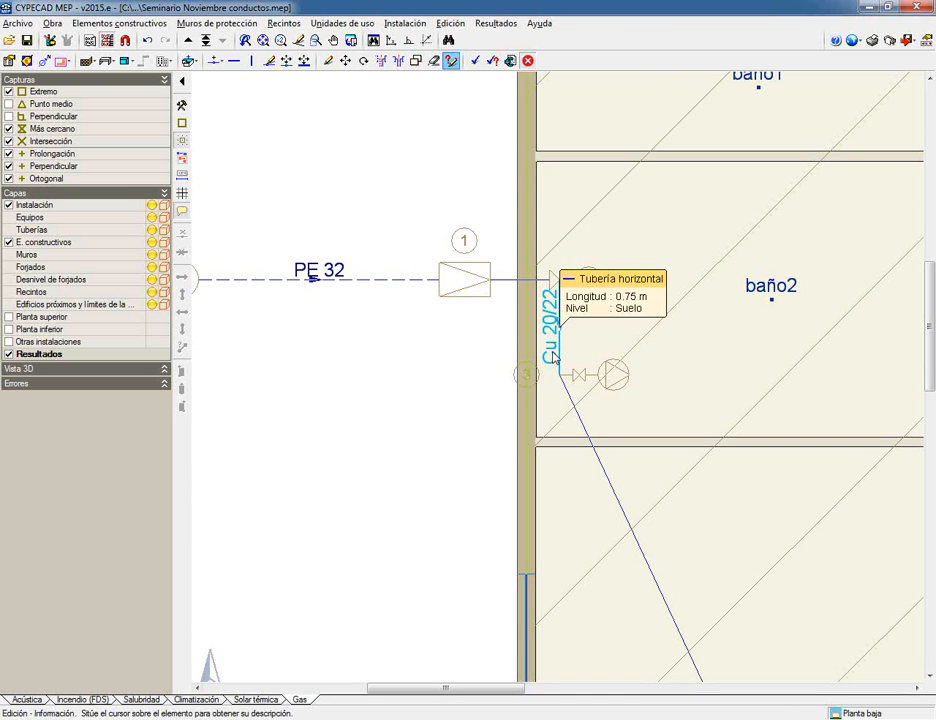
- Examine the element information along the gas piping from the Llave de vivienda through the Bomba de calor and Chimenea a gas to the cocina's appliances
{"action": "mouse_move", "coordinate": [560, 284]}
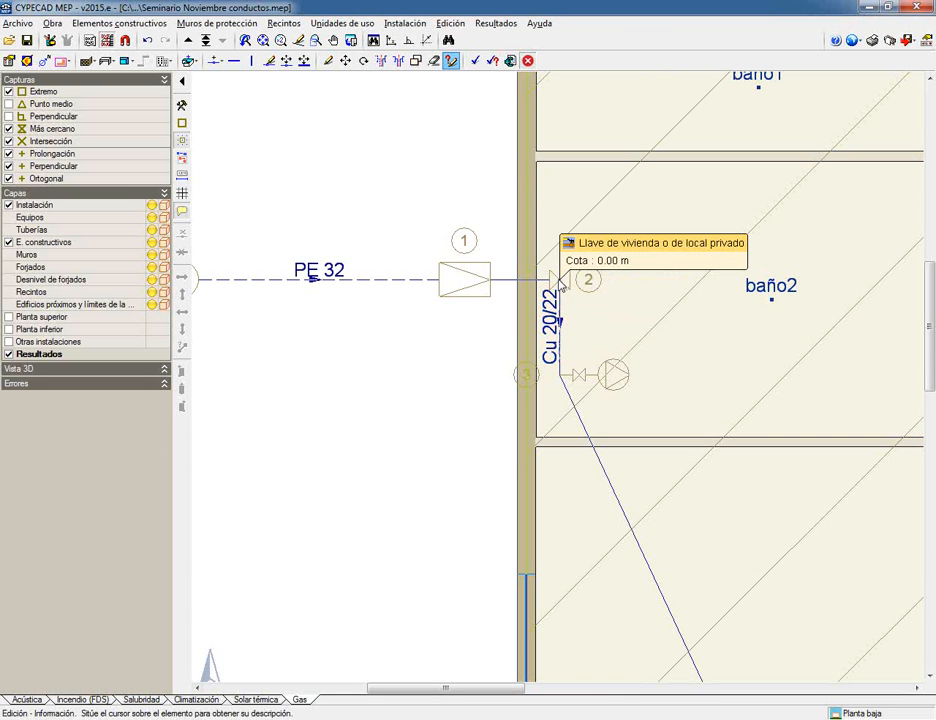
{"action": "mouse_move", "coordinate": [566, 384]}
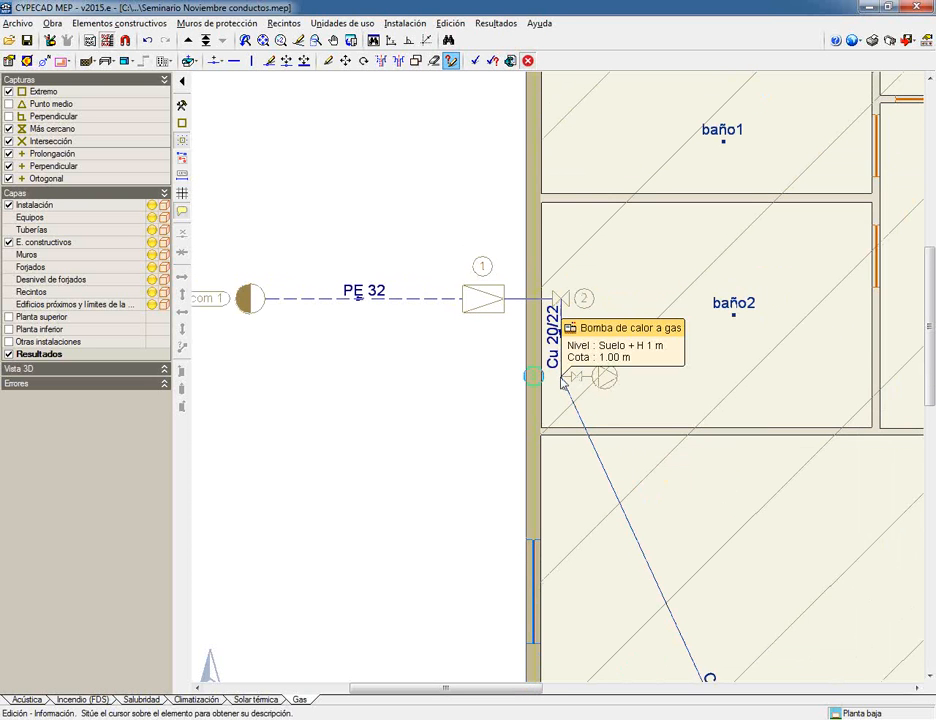
{"action": "middle_click_drag", "start_coordinate": [562, 380], "coordinate": [548, 354]}
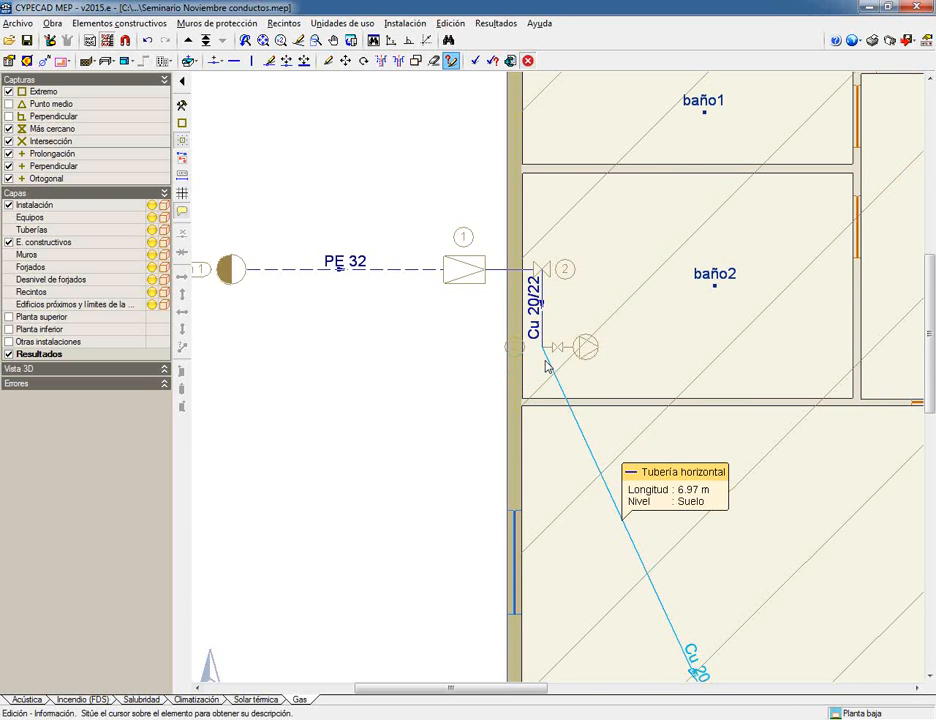
{"action": "middle_click_drag", "start_coordinate": [560, 389], "coordinate": [354, 183]}
{"action": "scroll", "coordinate": [513, 478], "scroll_direction": "down", "scroll_amount": 1}
{"action": "scroll", "coordinate": [513, 483], "scroll_direction": "down", "scroll_amount": 2}
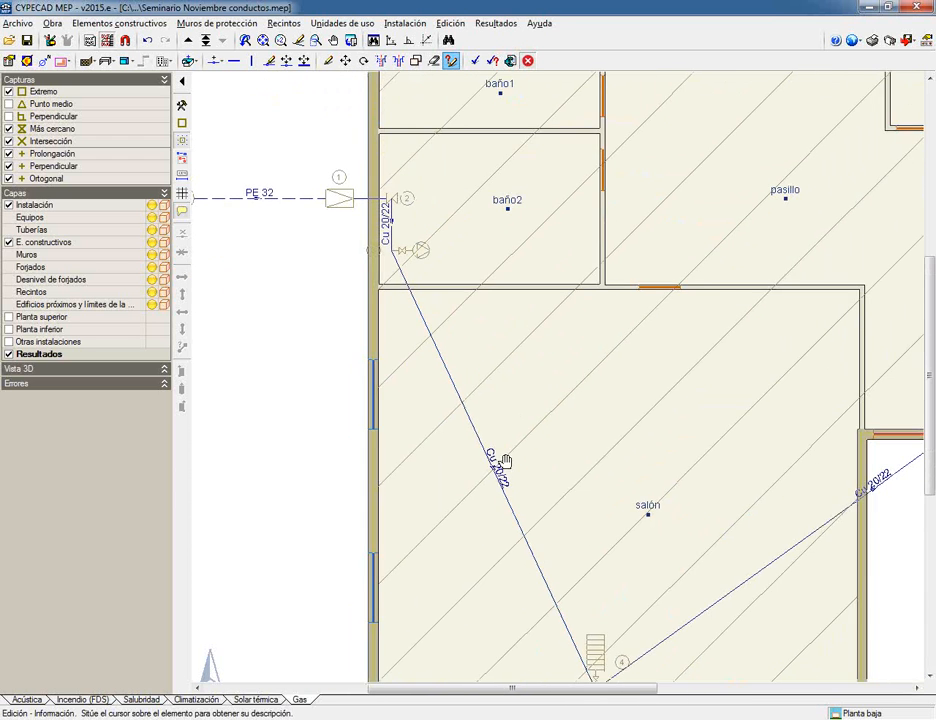
{"action": "middle_click_drag", "start_coordinate": [506, 445], "coordinate": [391, 340]}
{"action": "mouse_move", "coordinate": [441, 536]}
{"action": "mouse_move", "coordinate": [467, 580]}
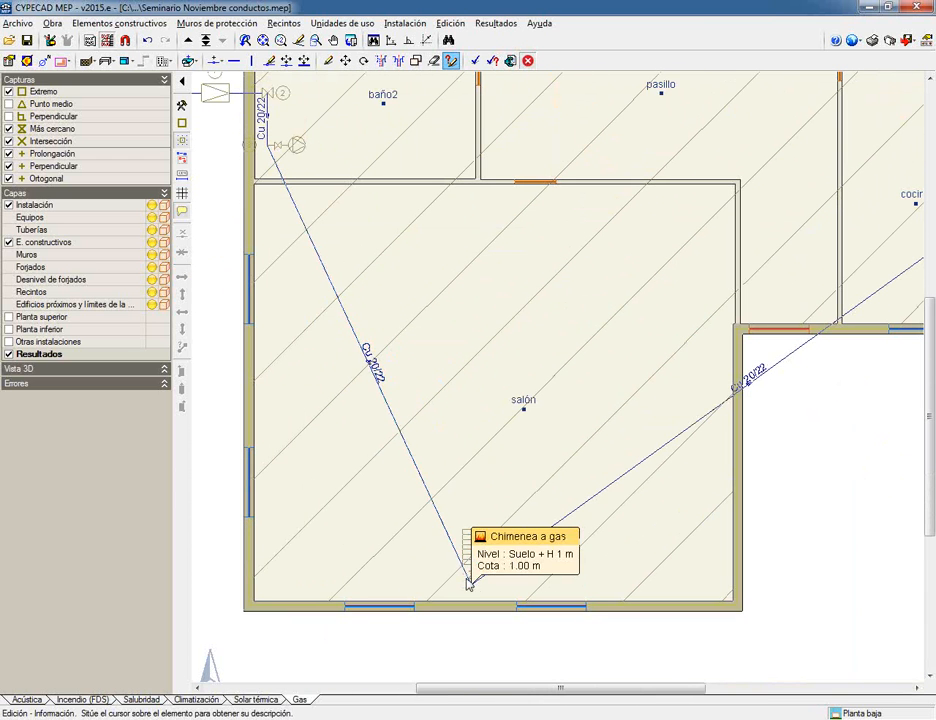
{"action": "middle_click_drag", "start_coordinate": [594, 391], "coordinate": [166, 411]}
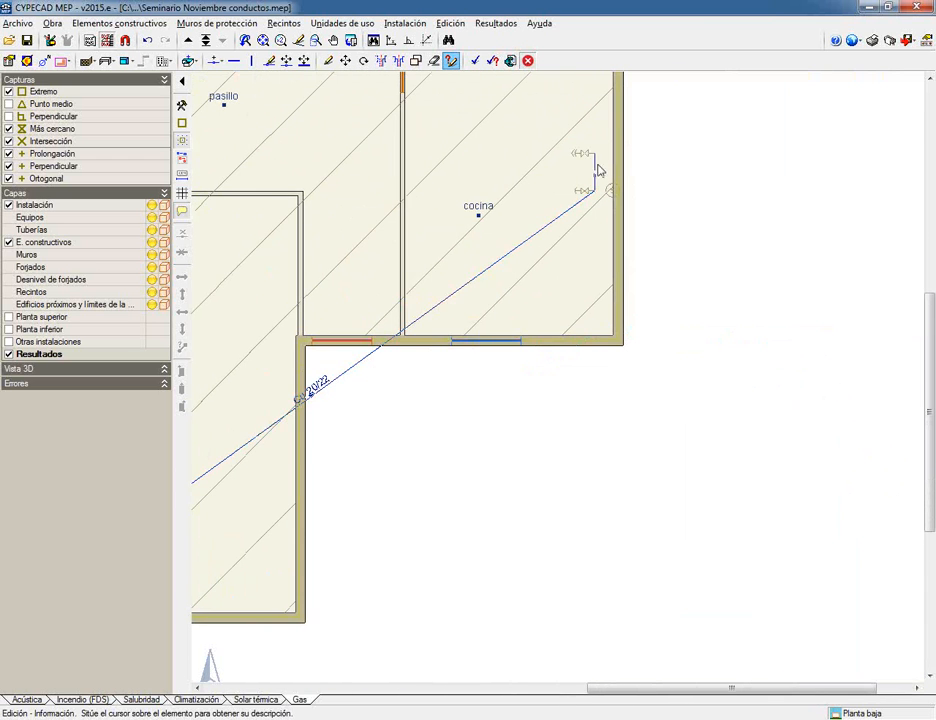
{"action": "mouse_move", "coordinate": [596, 198]}
{"action": "middle_click", "coordinate": [471, 189]}
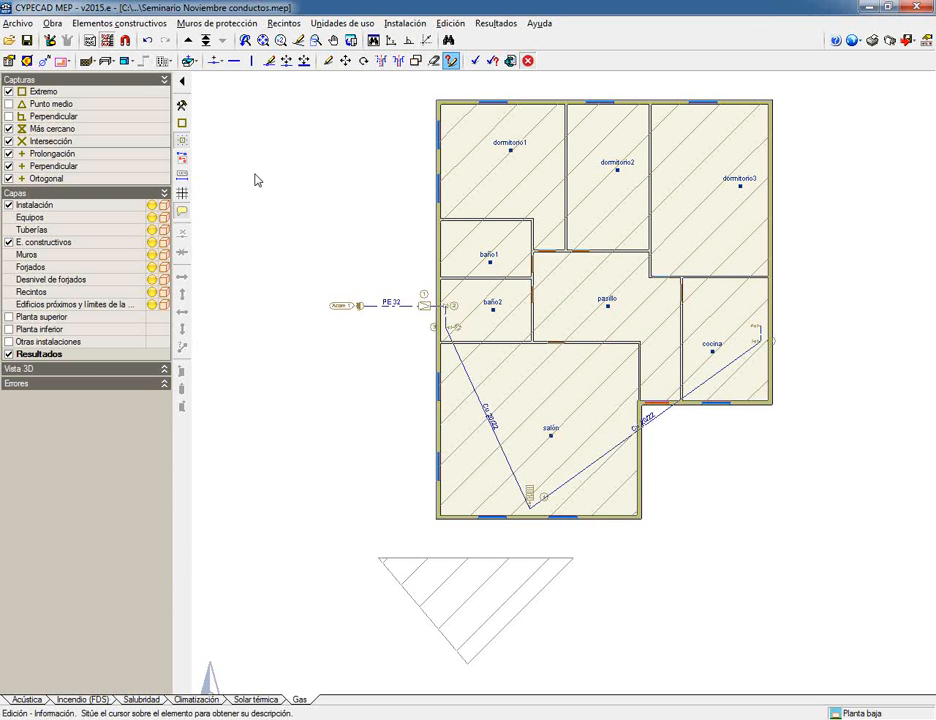
- Examine the parameters for creating a new Consumo genérico gas appliance, without creating one
{"action": "left_click", "coordinate": [214, 62]}
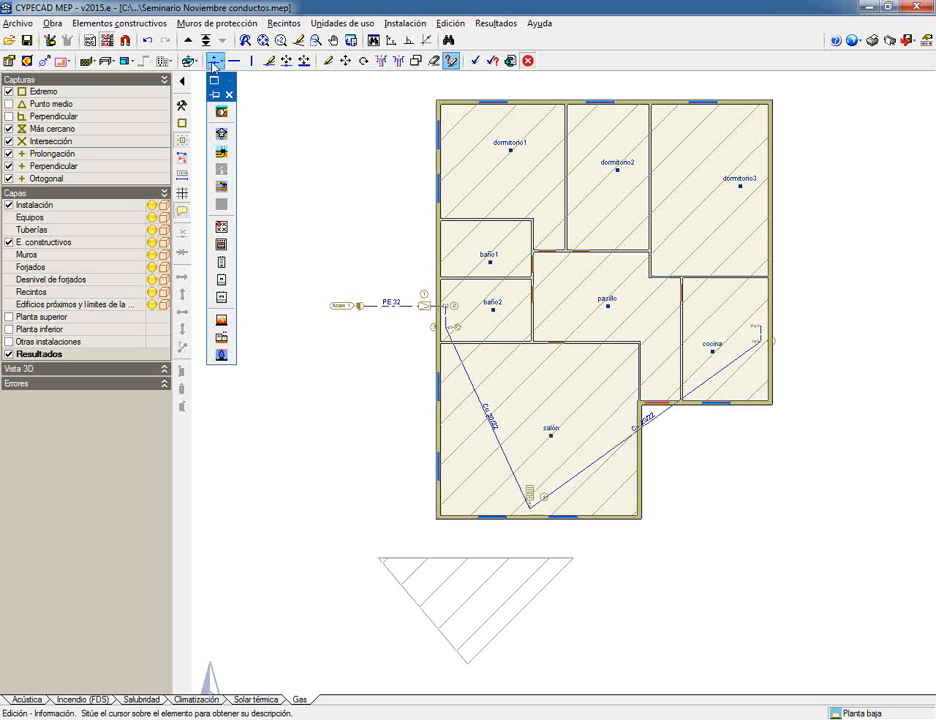
{"action": "left_click", "coordinate": [221, 356]}
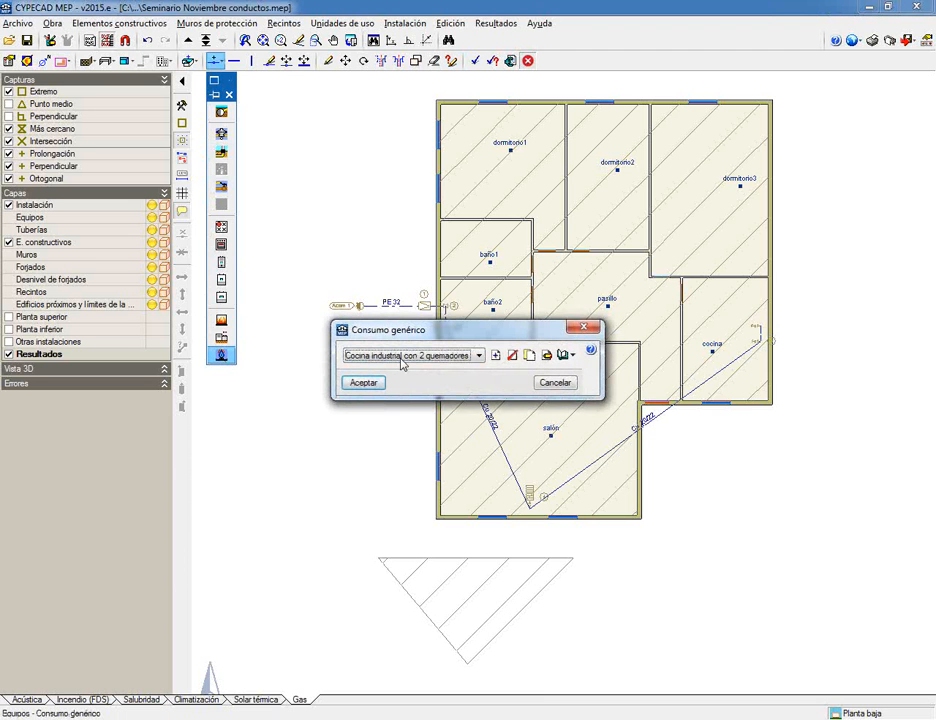
{"action": "left_click", "coordinate": [495, 355]}
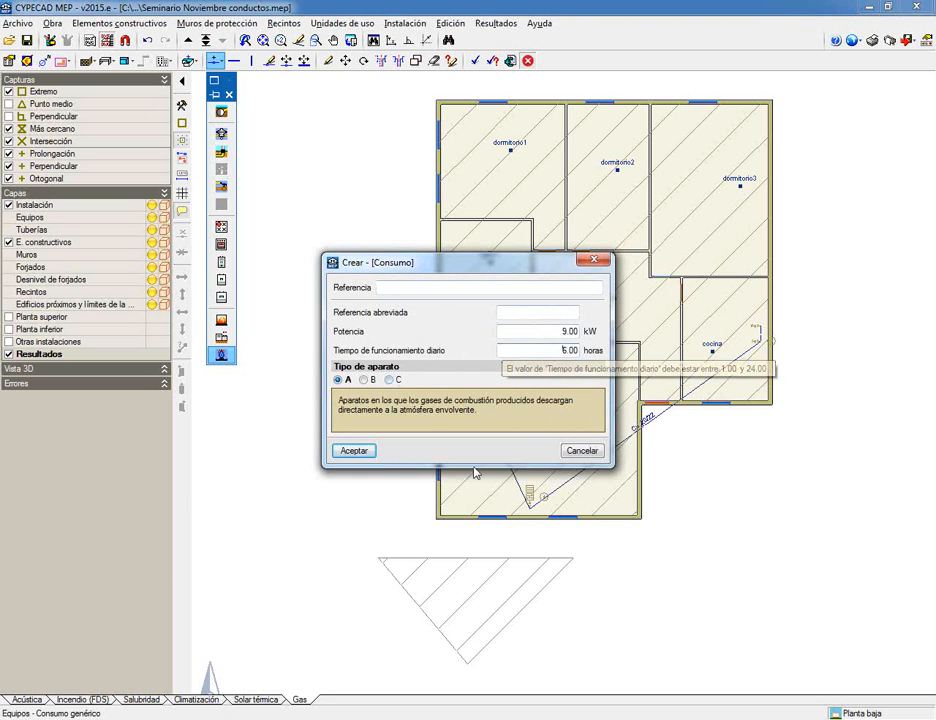
{"action": "left_click", "coordinate": [582, 451]}
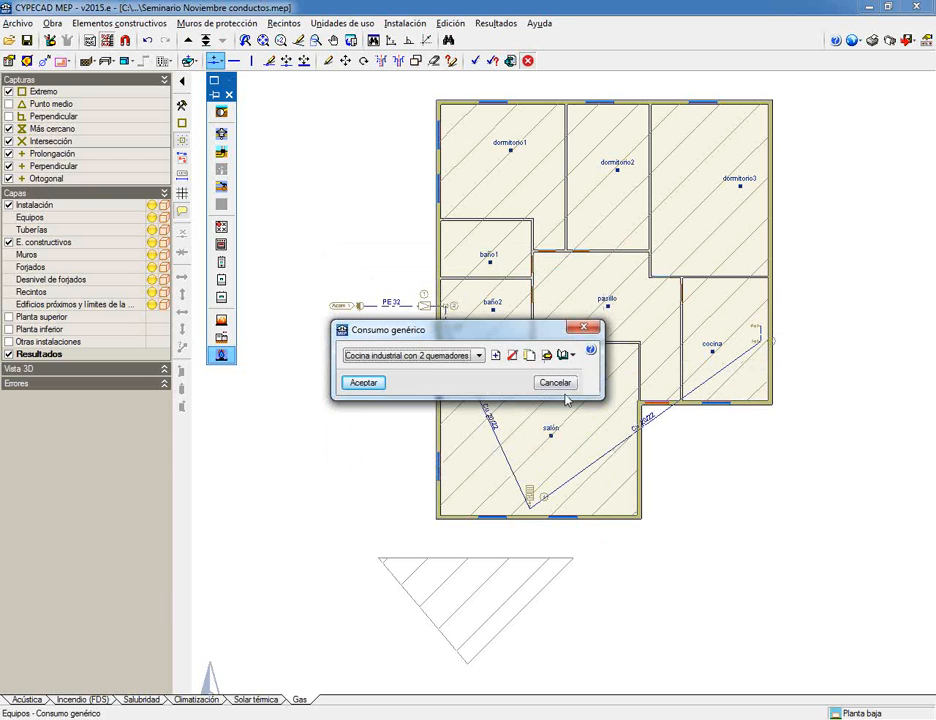
- Generate the gas installation's Resultados del cálculo report, review its parameters and pipe-section table, and close it
{"action": "left_click", "coordinate": [493, 61]}
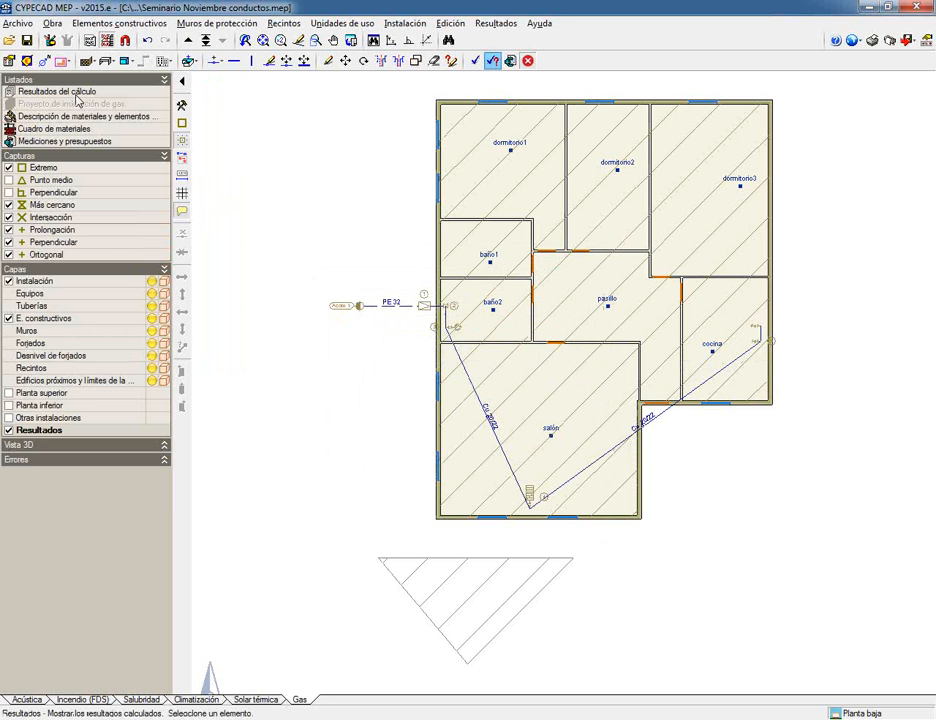
{"action": "left_click", "coordinate": [64, 95]}
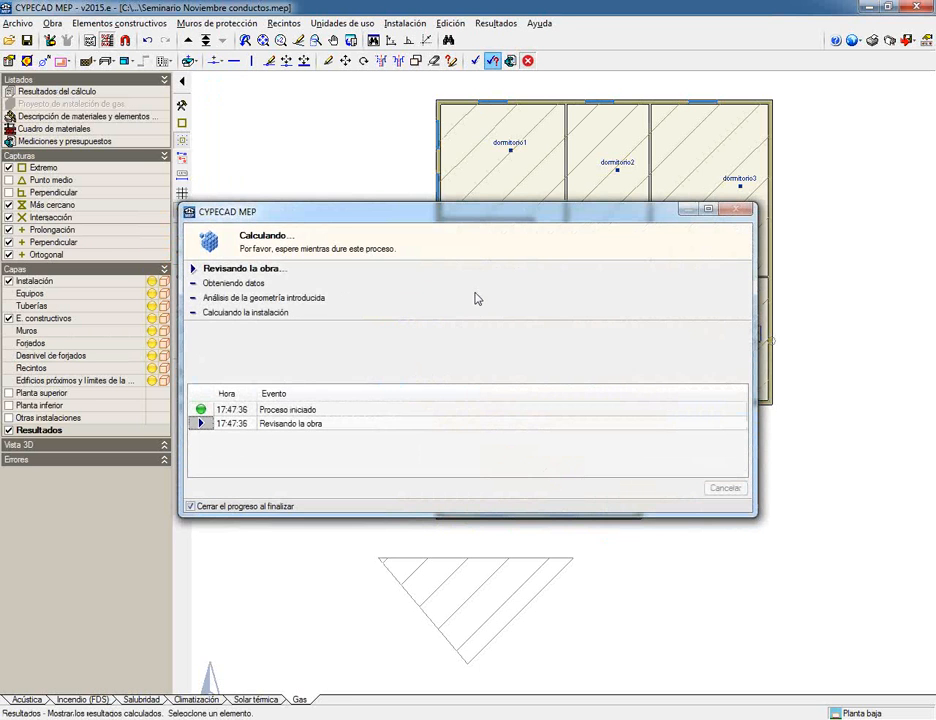
{"action": "left_click", "coordinate": [62, 130]}
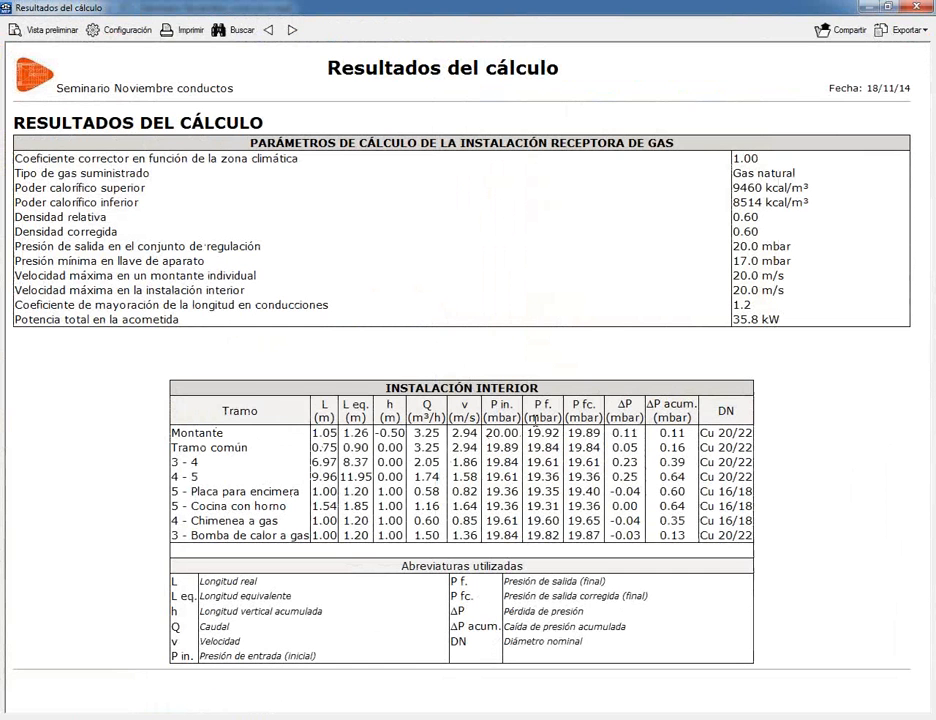
{"action": "left_click", "coordinate": [926, 7]}
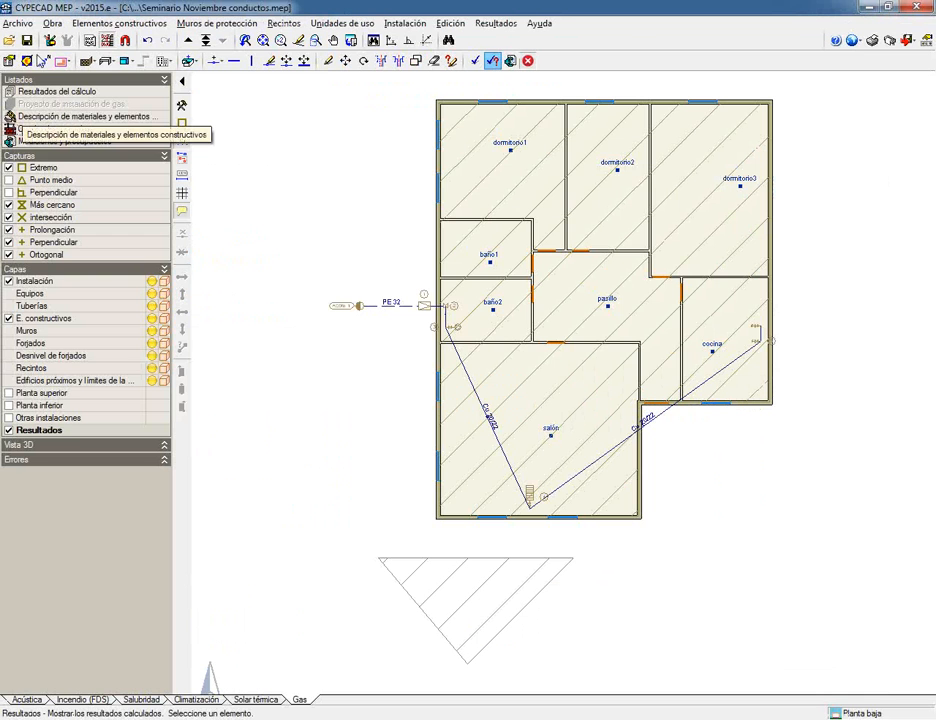
- Generate the project's Gas drawings for DXF at 1/100, including Cubierta, Planta baja and the Vista 3D del edificio
{"action": "left_click", "coordinate": [18, 23]}
{"action": "mouse_move", "coordinate": [57, 150]}
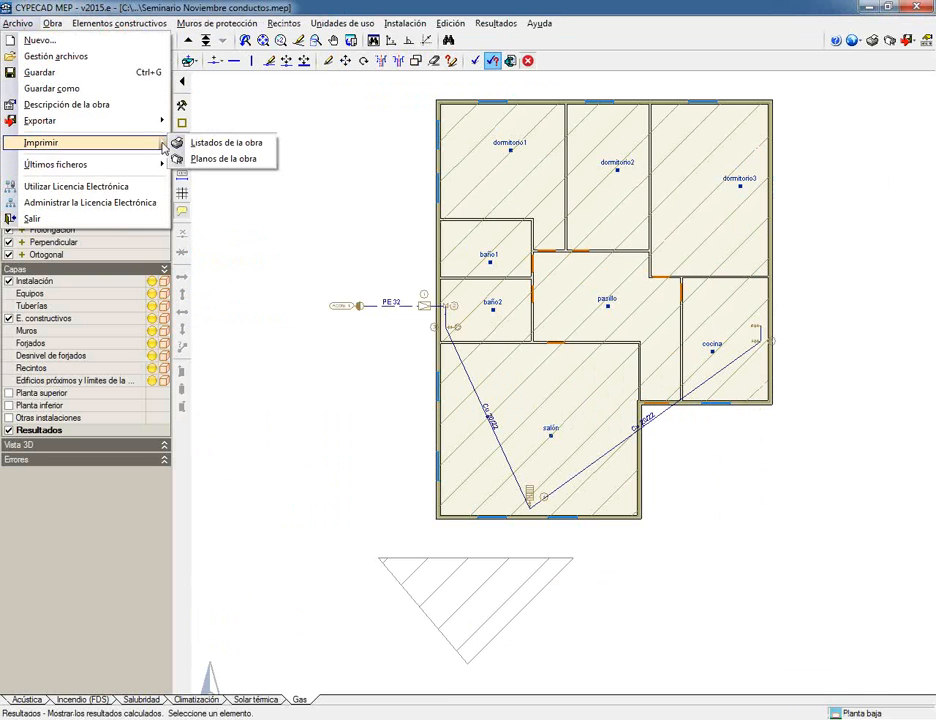
{"action": "left_click", "coordinate": [215, 158]}
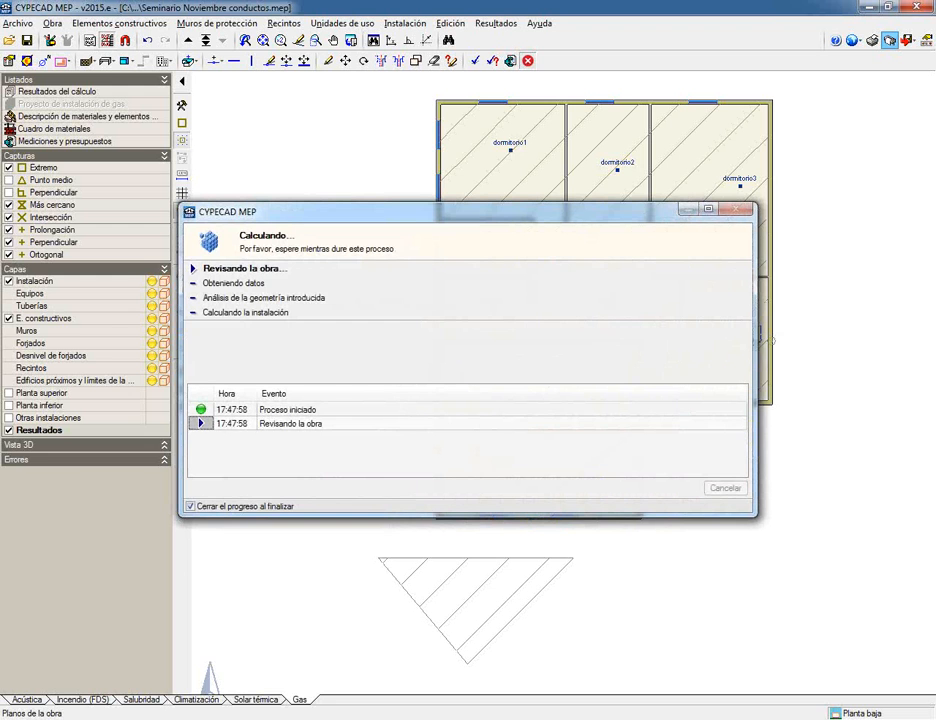
{"action": "left_click", "coordinate": [167, 659]}
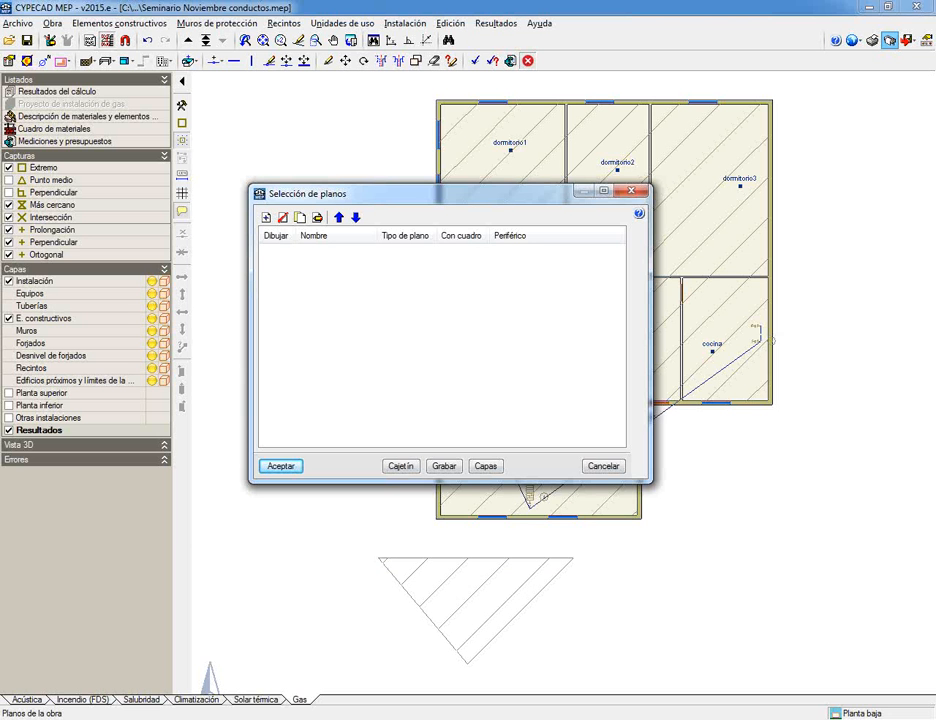
{"action": "left_click", "coordinate": [266, 217]}
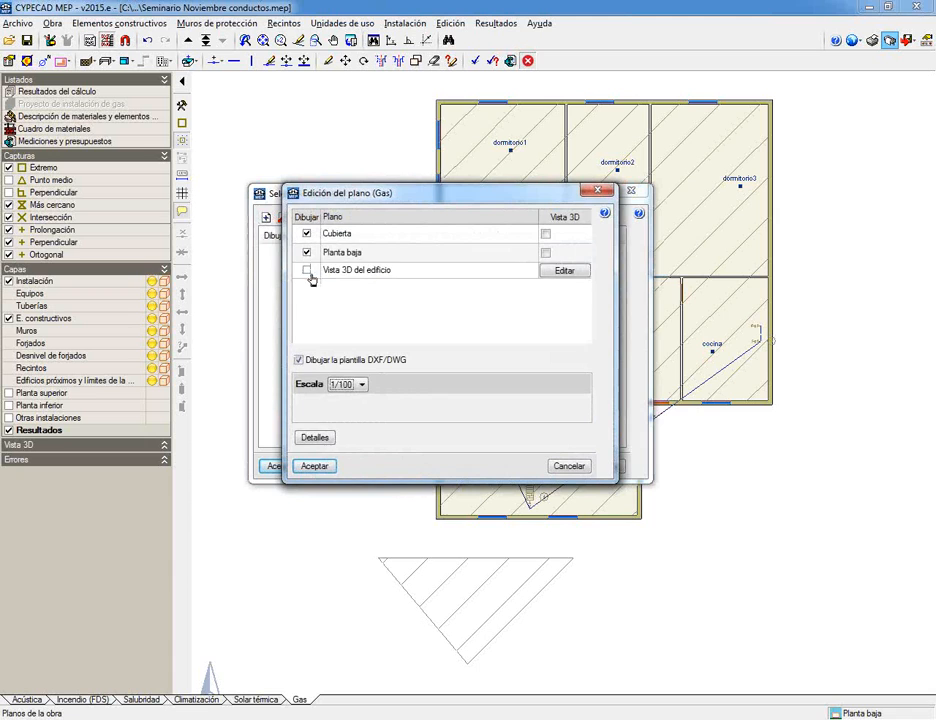
{"action": "left_click", "coordinate": [307, 270]}
{"action": "left_click", "coordinate": [312, 466]}
{"action": "left_click", "coordinate": [285, 466]}
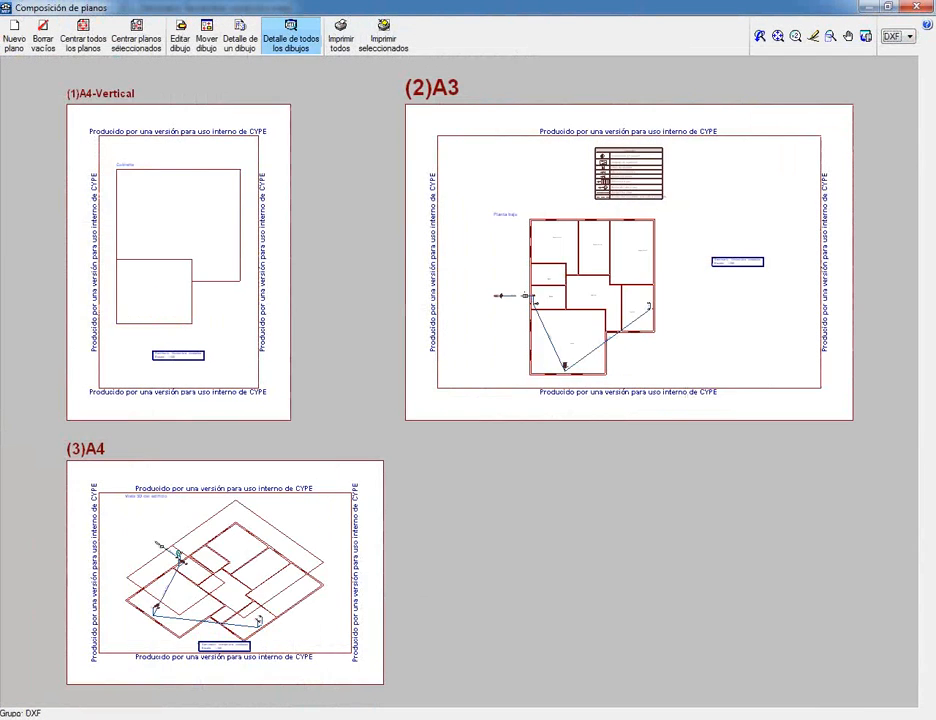
- Inspect the gas piping on the Vista 3D del edificio sheet and close the drawing composition
{"action": "scroll", "coordinate": [270, 656], "scroll_direction": "up", "scroll_amount": 5}
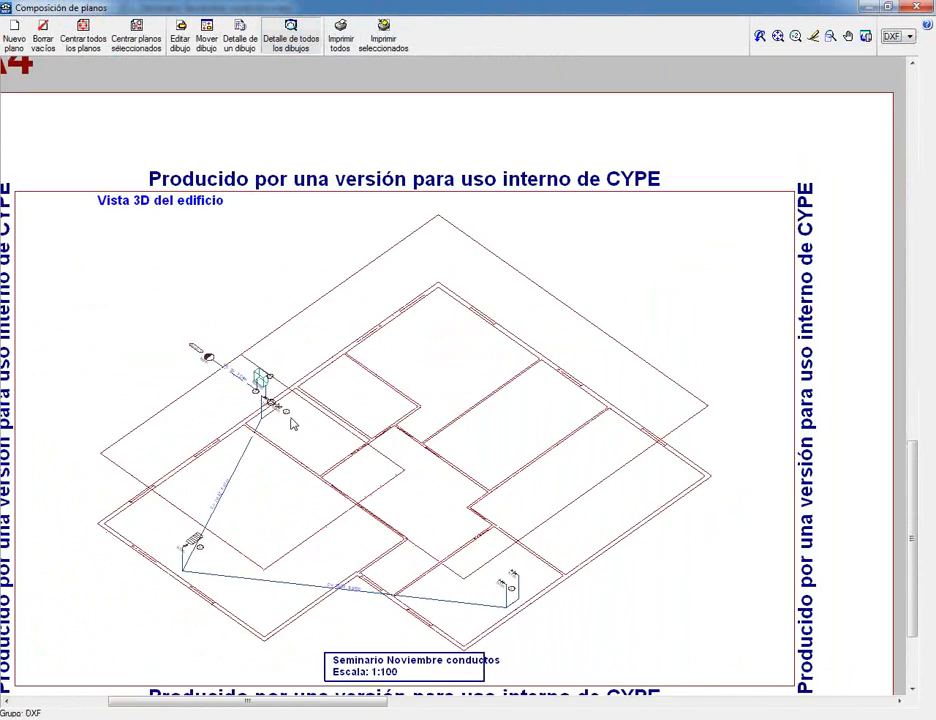
{"action": "scroll", "coordinate": [253, 497], "scroll_direction": "up", "scroll_amount": 1}
{"action": "scroll", "coordinate": [253, 497], "scroll_direction": "down", "scroll_amount": 3}
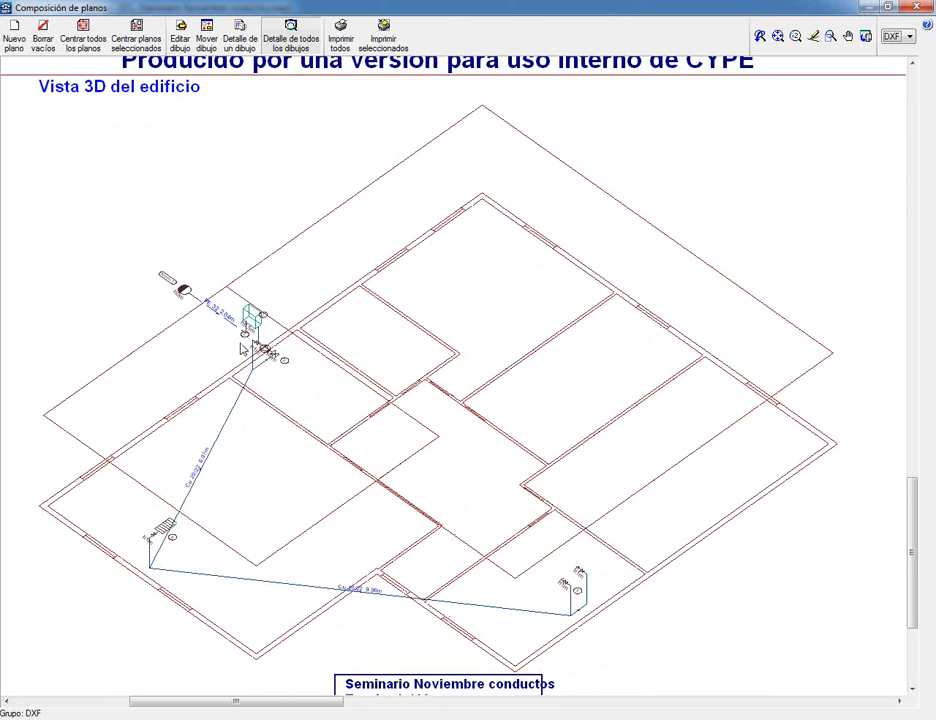
{"action": "left_click", "coordinate": [916, 7]}
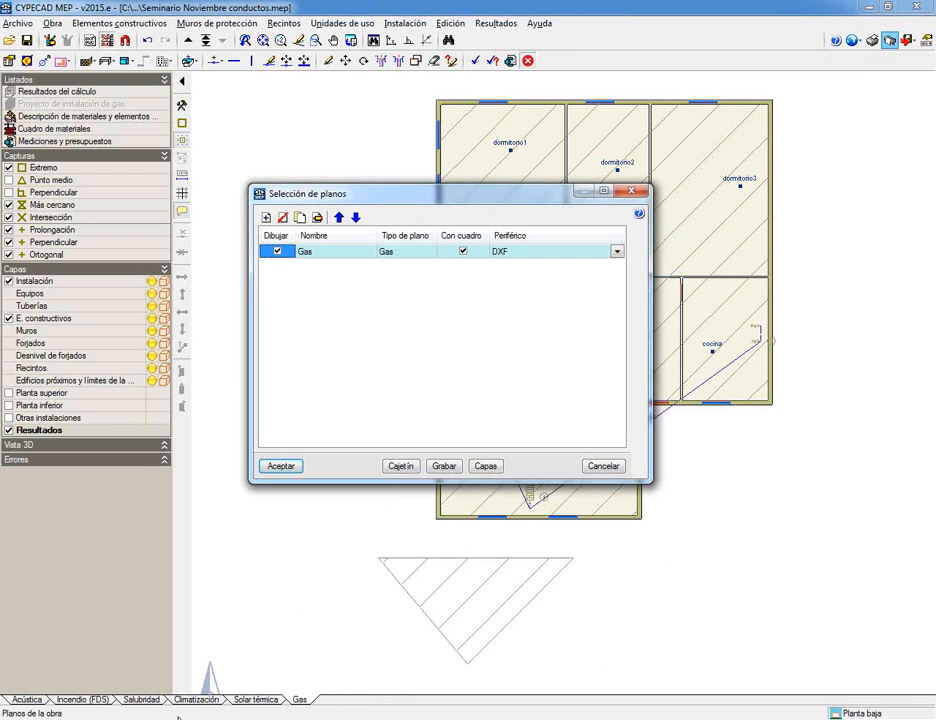
- Switch to the web browser, open soporte.cype.es and view the technical support contacts by country
{"action": "mouse_move", "coordinate": [178, 717]}
{"action": "left_click", "coordinate": [290, 666]}
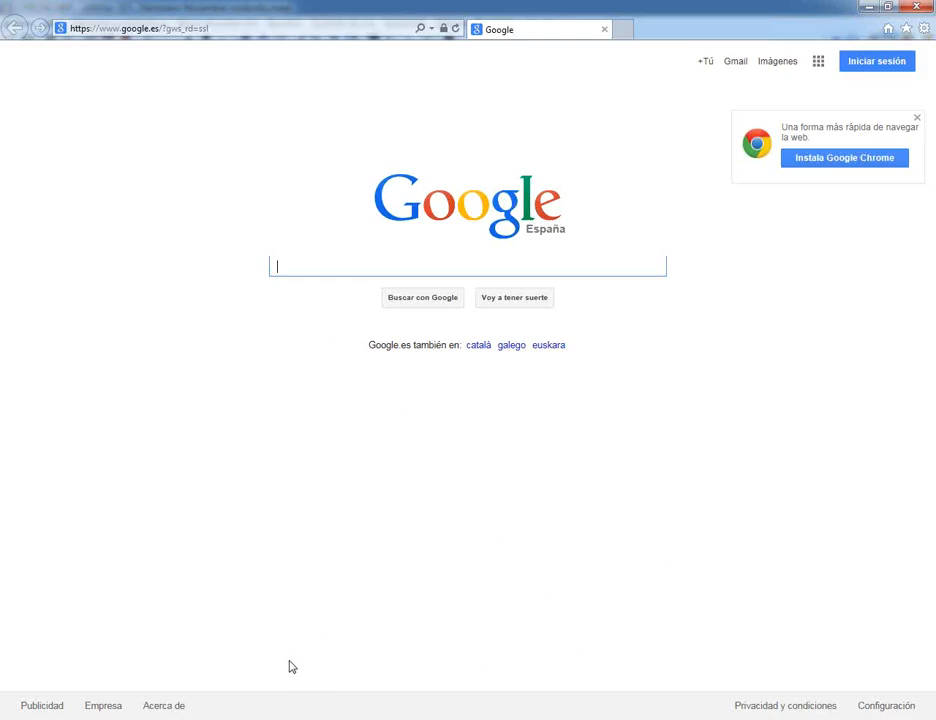
{"action": "left_click", "coordinate": [228, 28]}
{"action": "type", "text": "soporte.cype"}
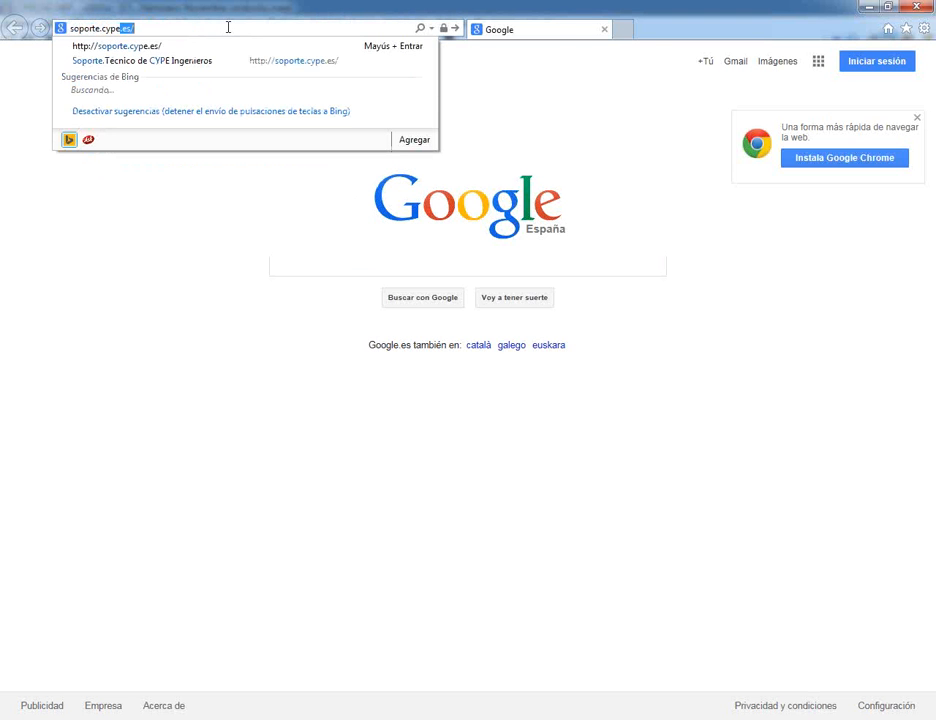
{"action": "key", "text": "Return"}
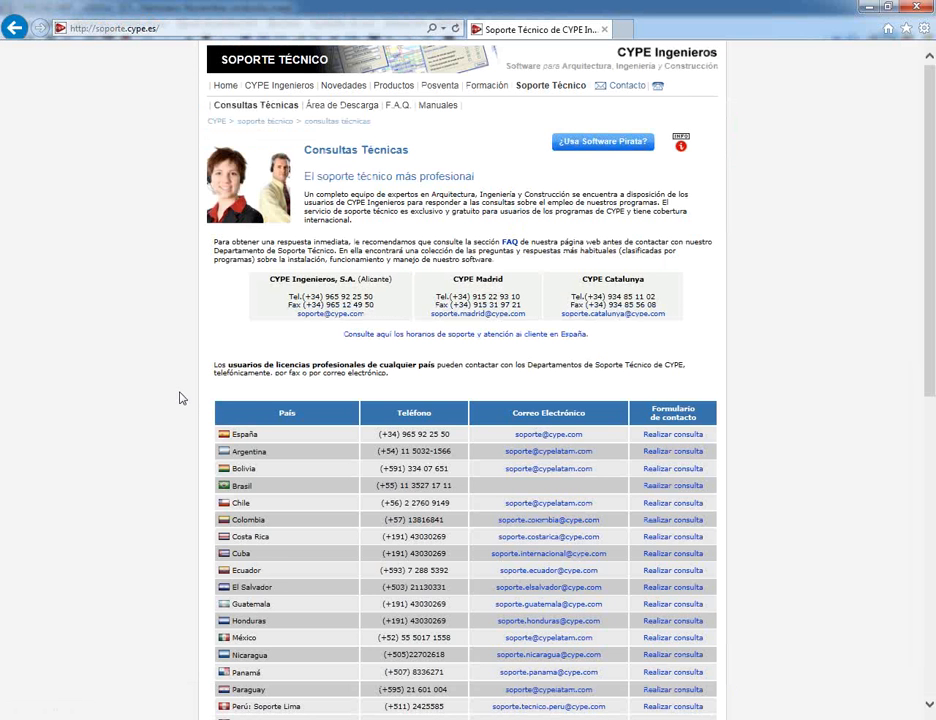
{"action": "scroll", "coordinate": [182, 398], "scroll_direction": "down", "scroll_amount": 1}
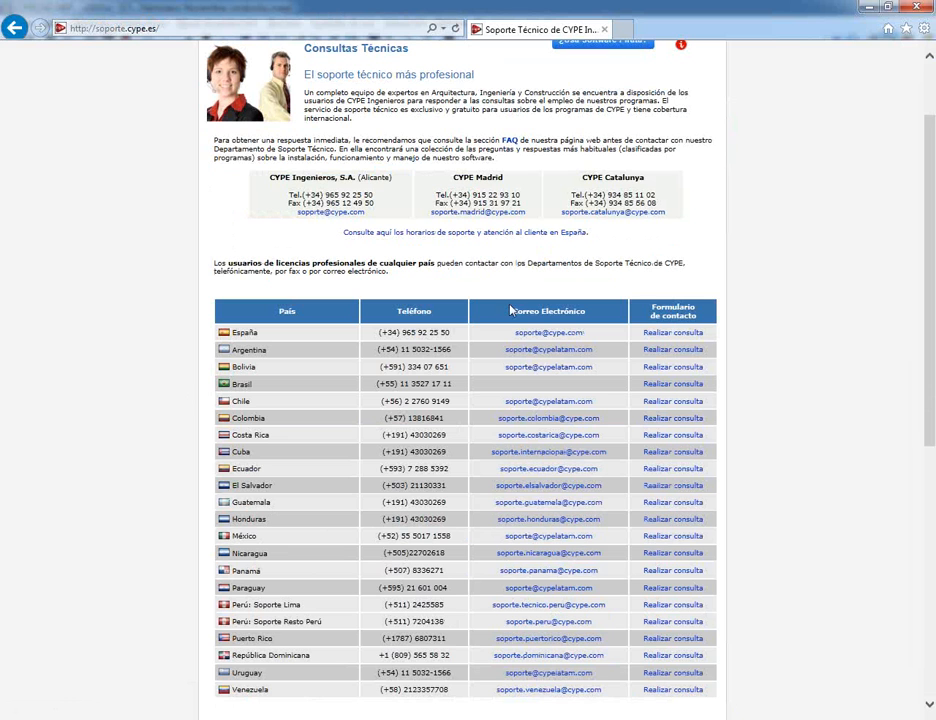